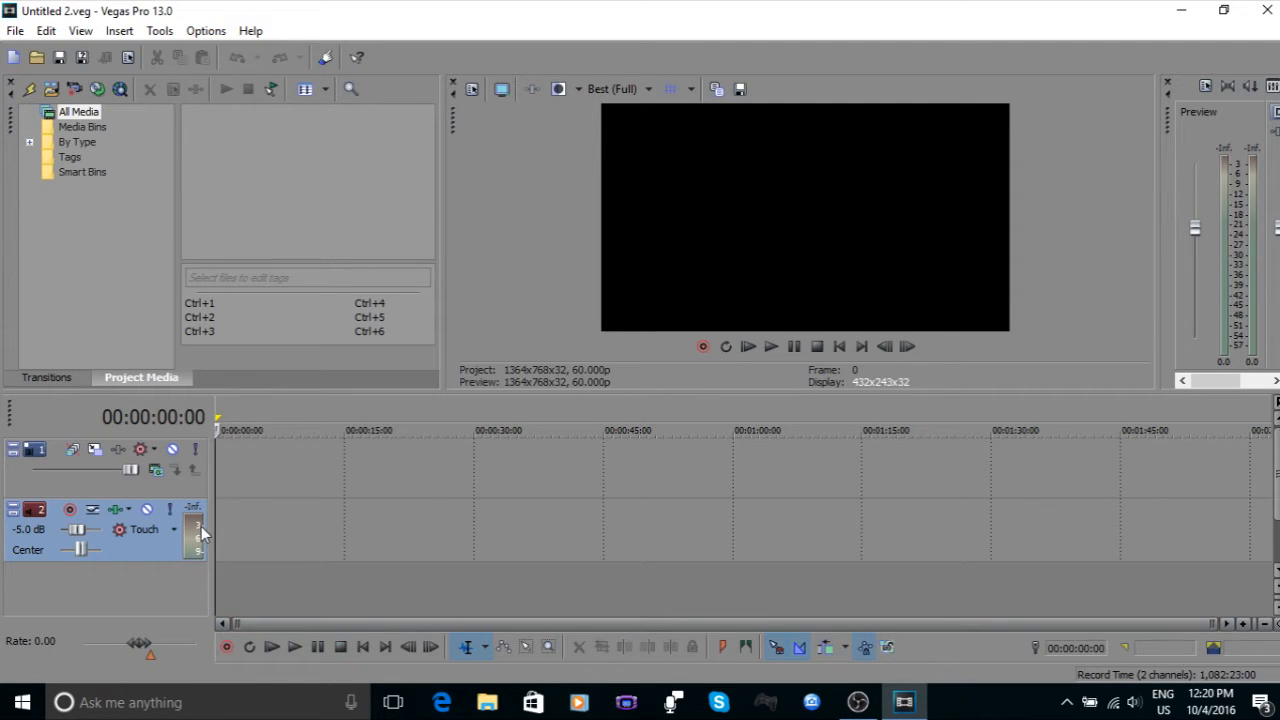
left_click(417, 477)
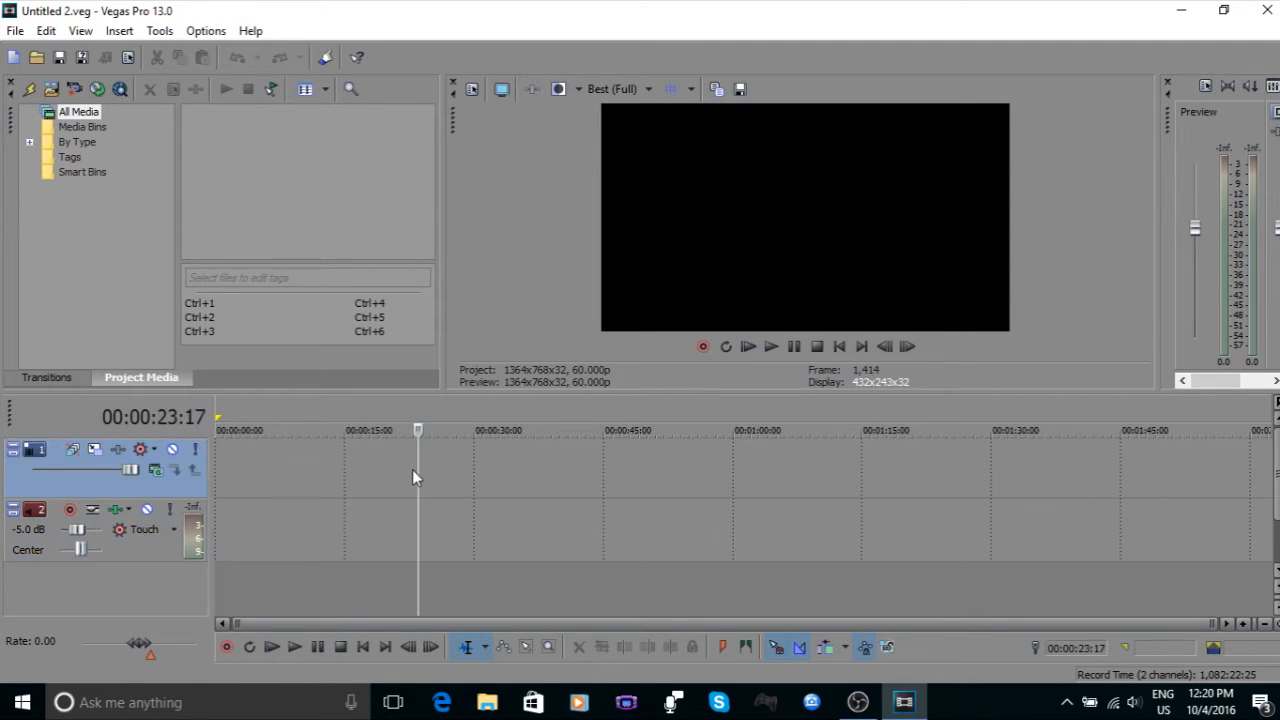
left_click(383, 474)
left_click(461, 482)
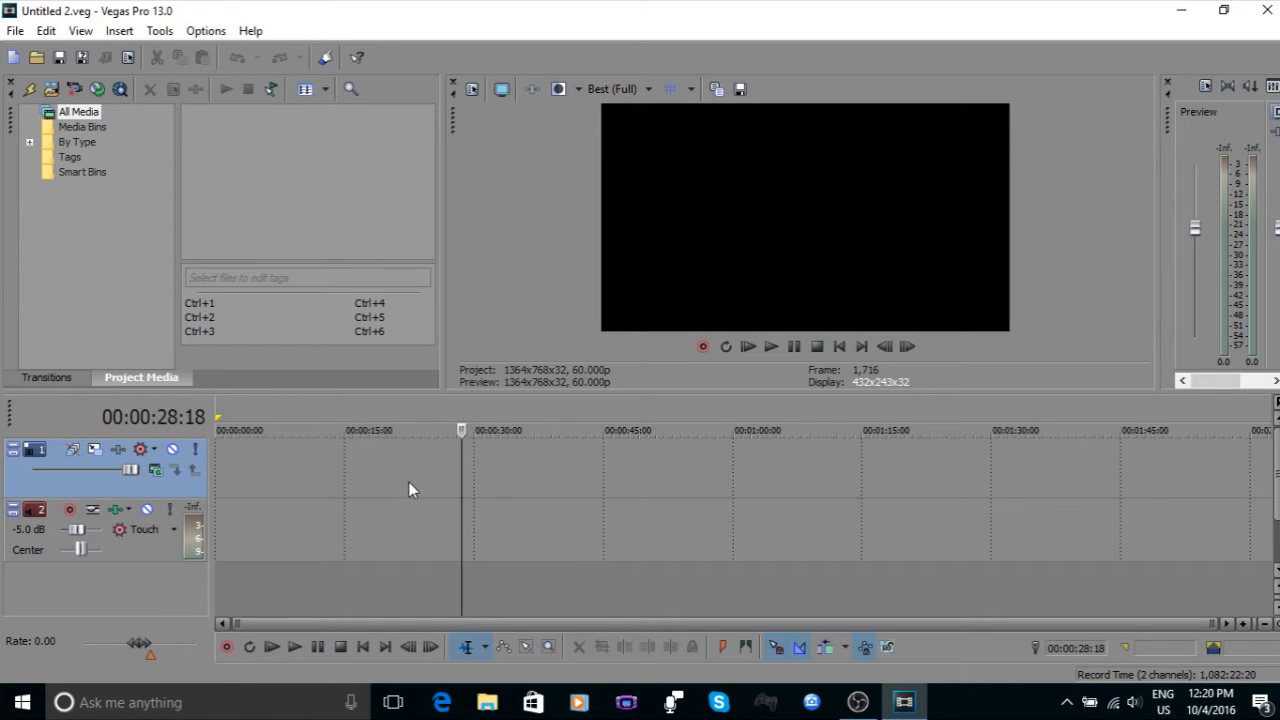
left_click(408, 481)
left_click(450, 487)
left_click(423, 482)
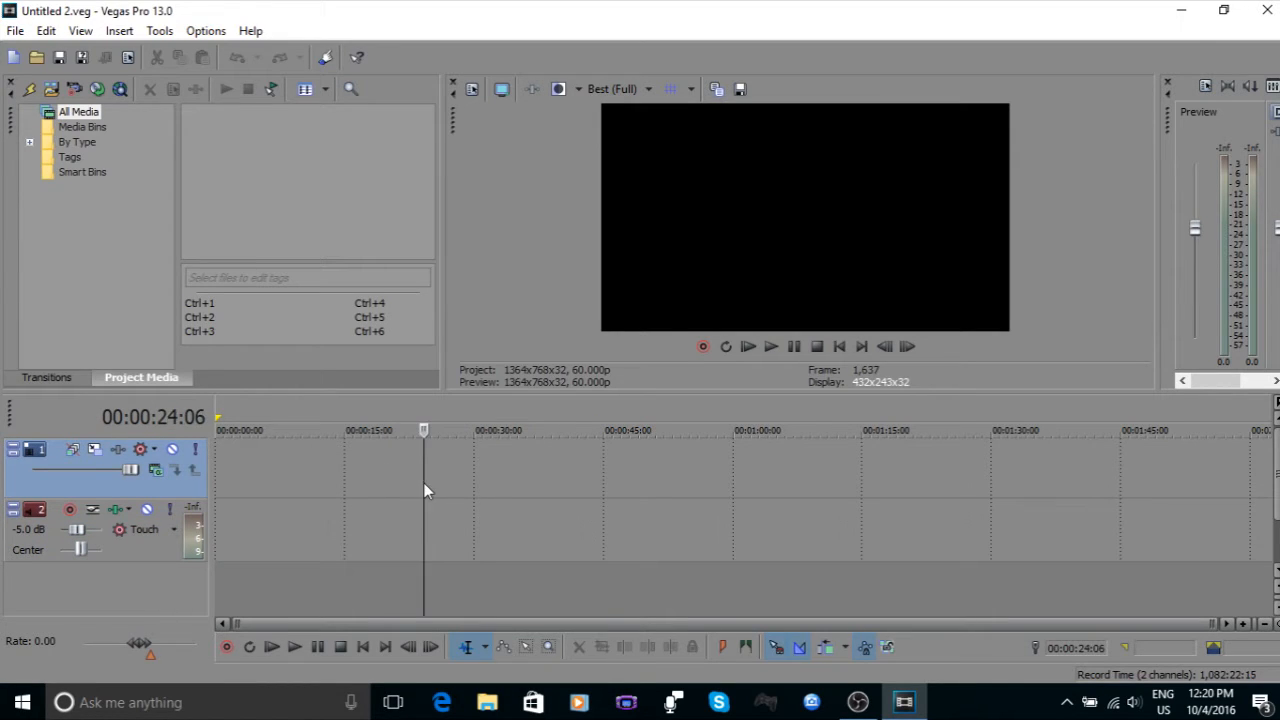
left_click(482, 487)
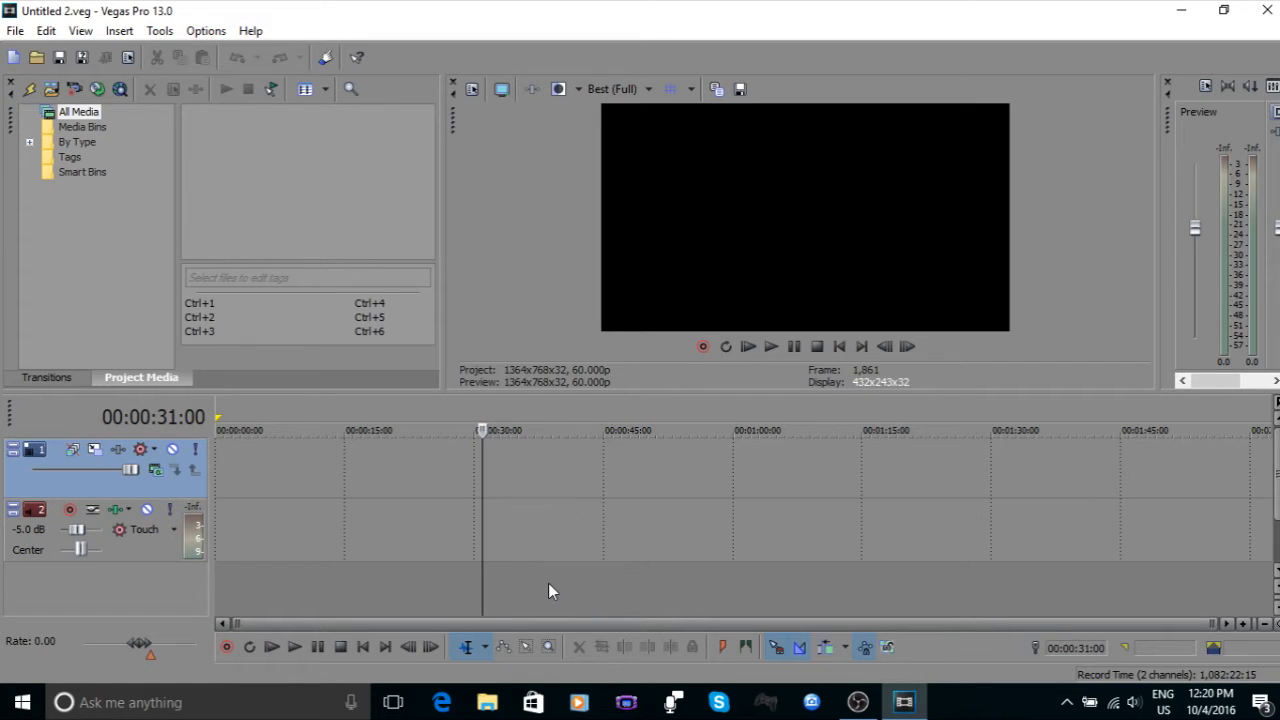
left_click(410, 483)
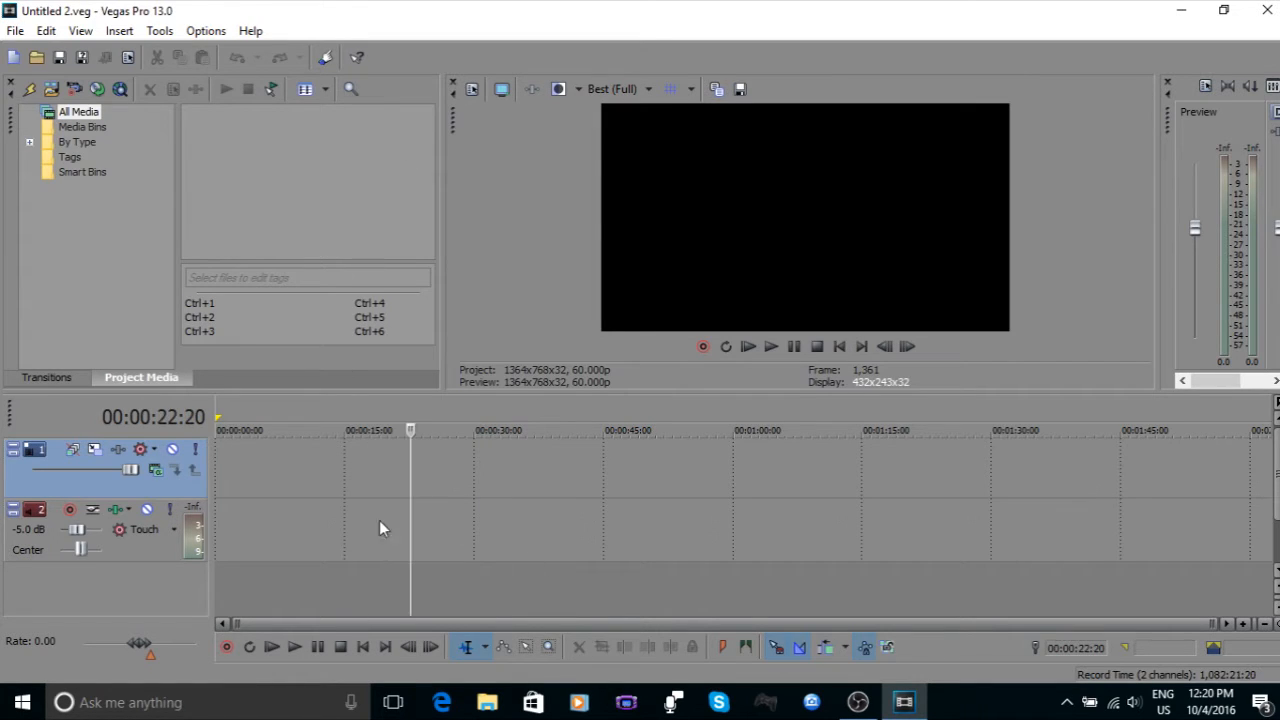
left_click(377, 492)
left_click(352, 490)
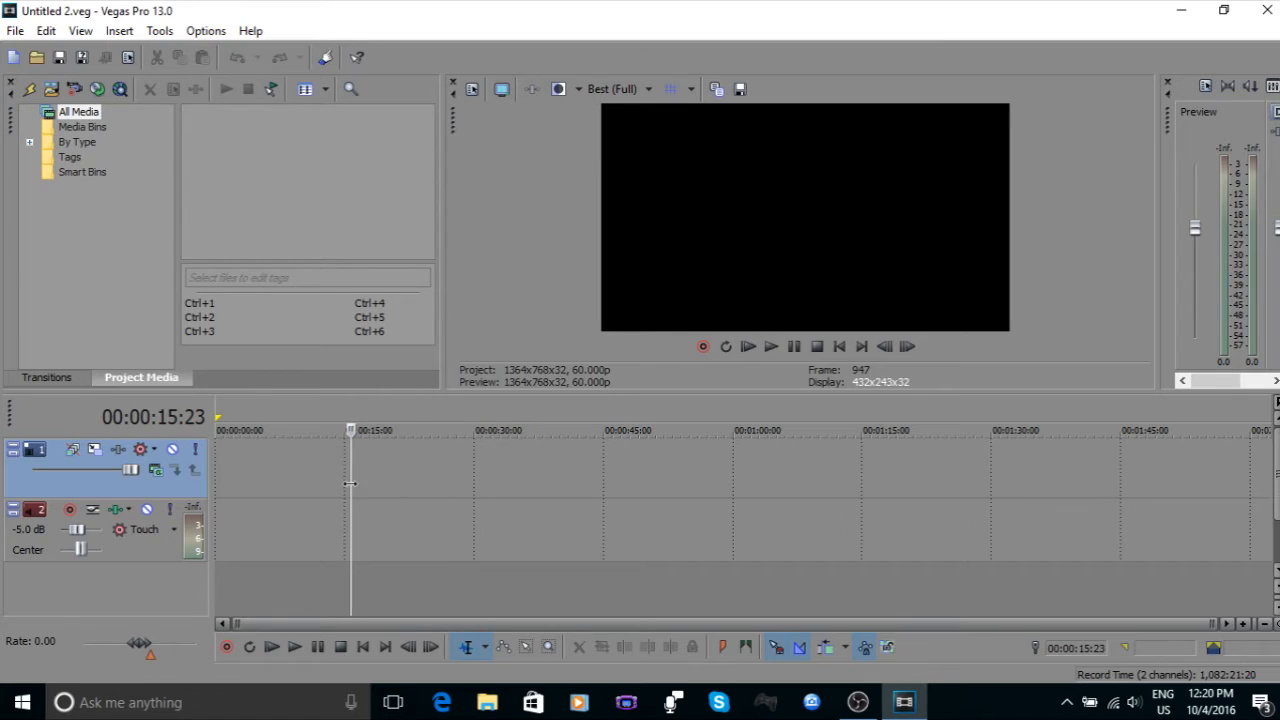
left_click(442, 480)
left_click(425, 479)
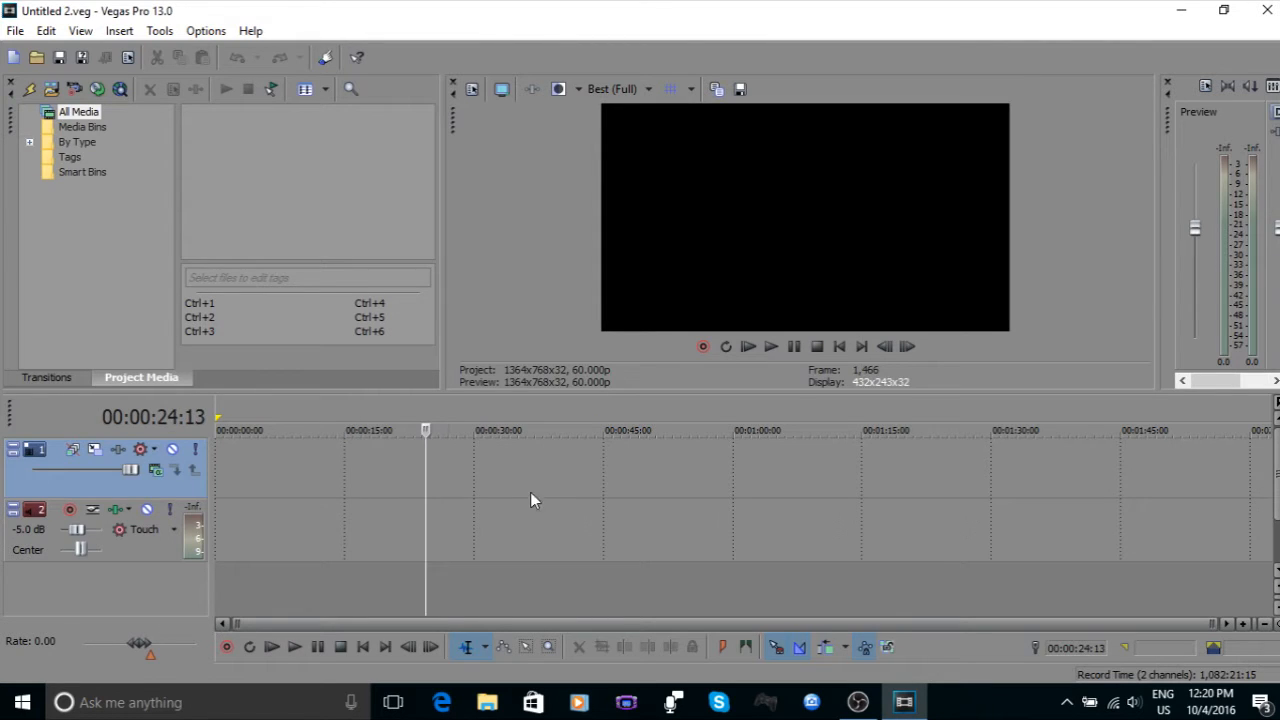
left_click(550, 475)
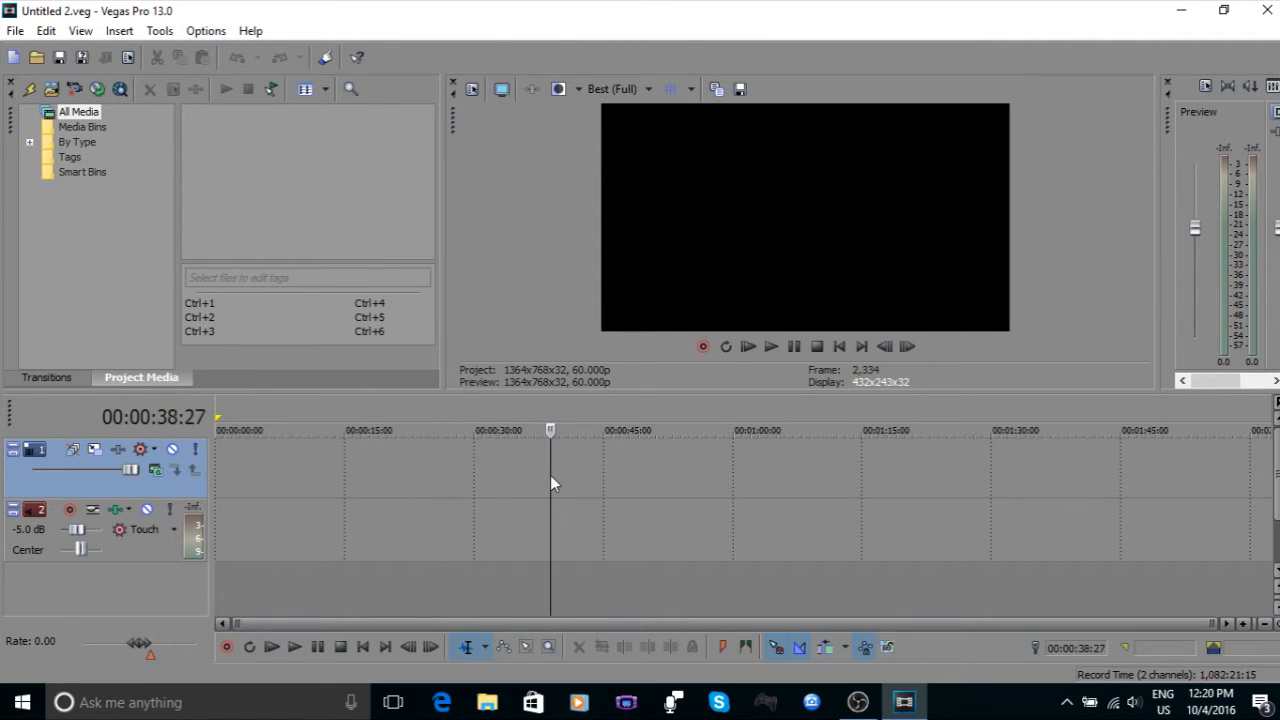
left_click(496, 468)
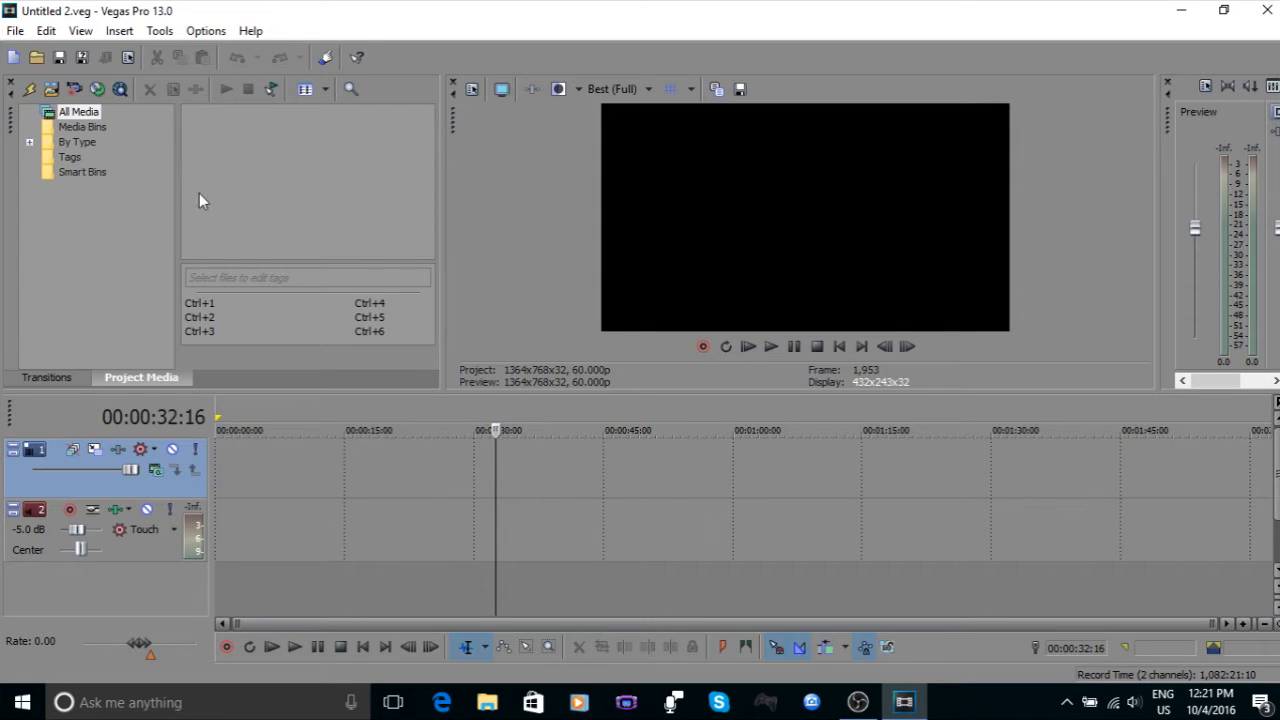
Step: Import the MP4 video "Legacy by Mathboy" from the Desktop into the project media
left_click(18, 31)
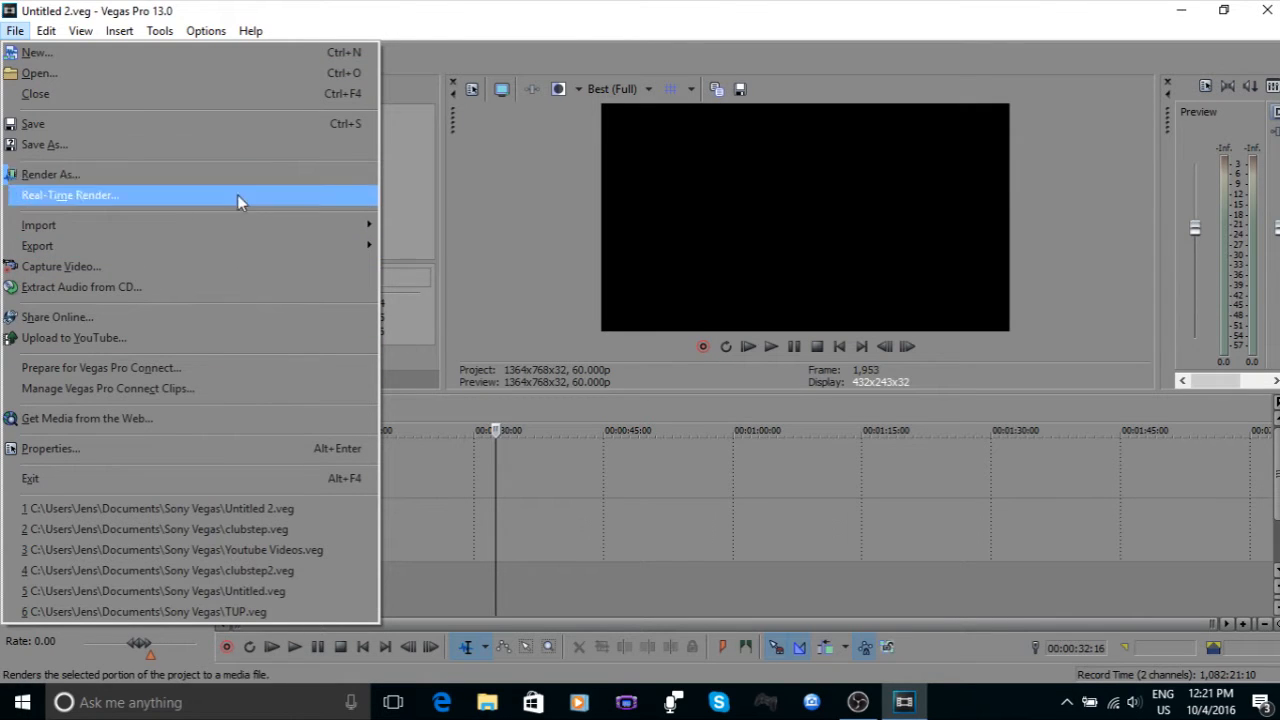
mouse_move(216, 233)
left_click(548, 226)
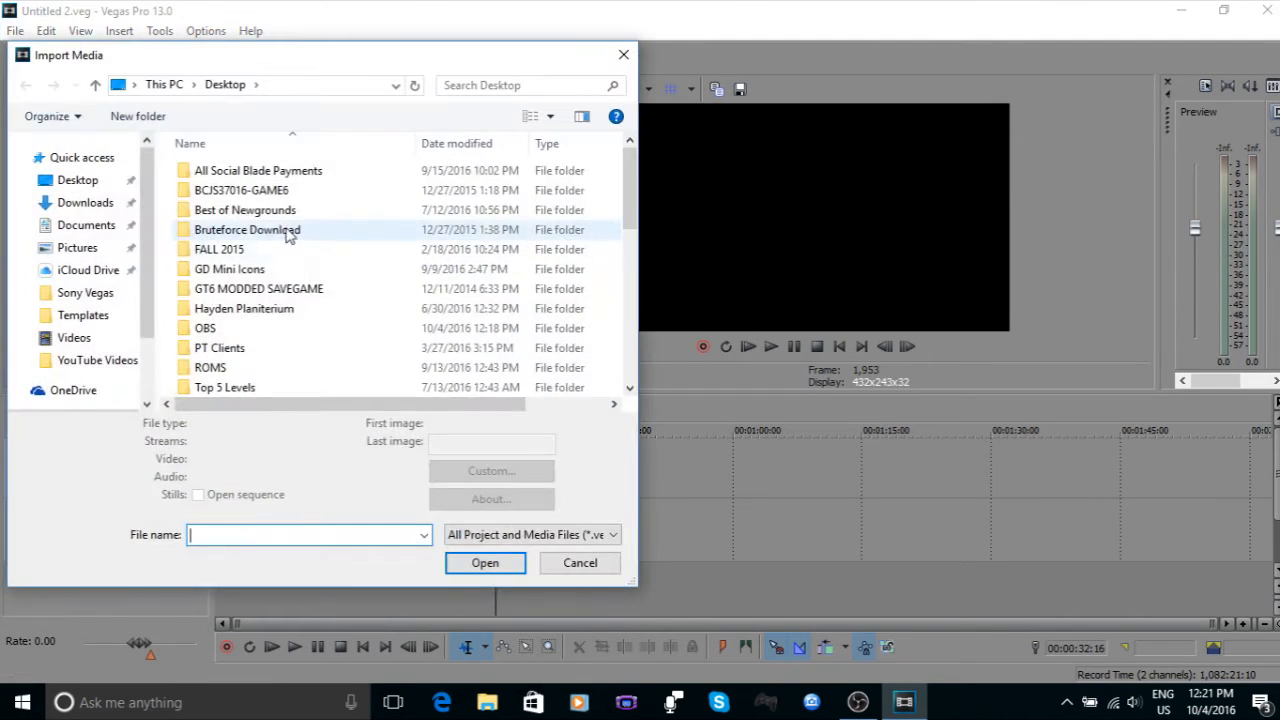
scroll(285, 358, "down", 10)
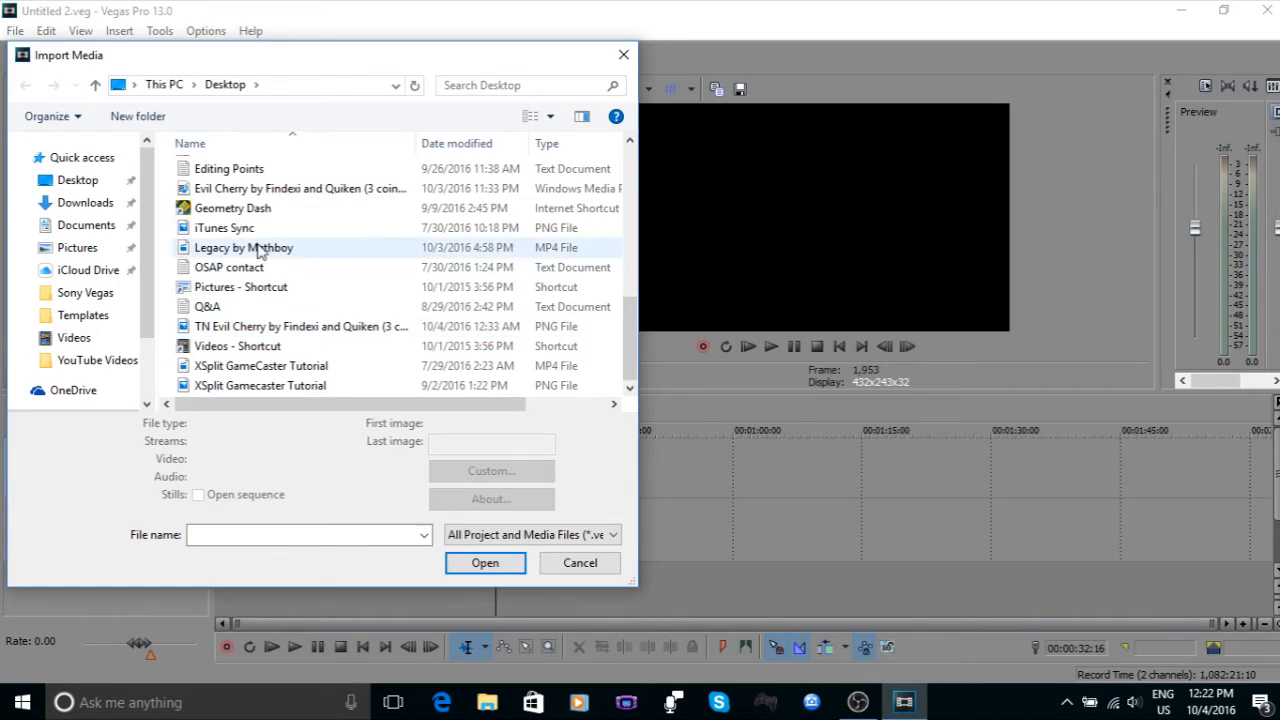
double_click(243, 253)
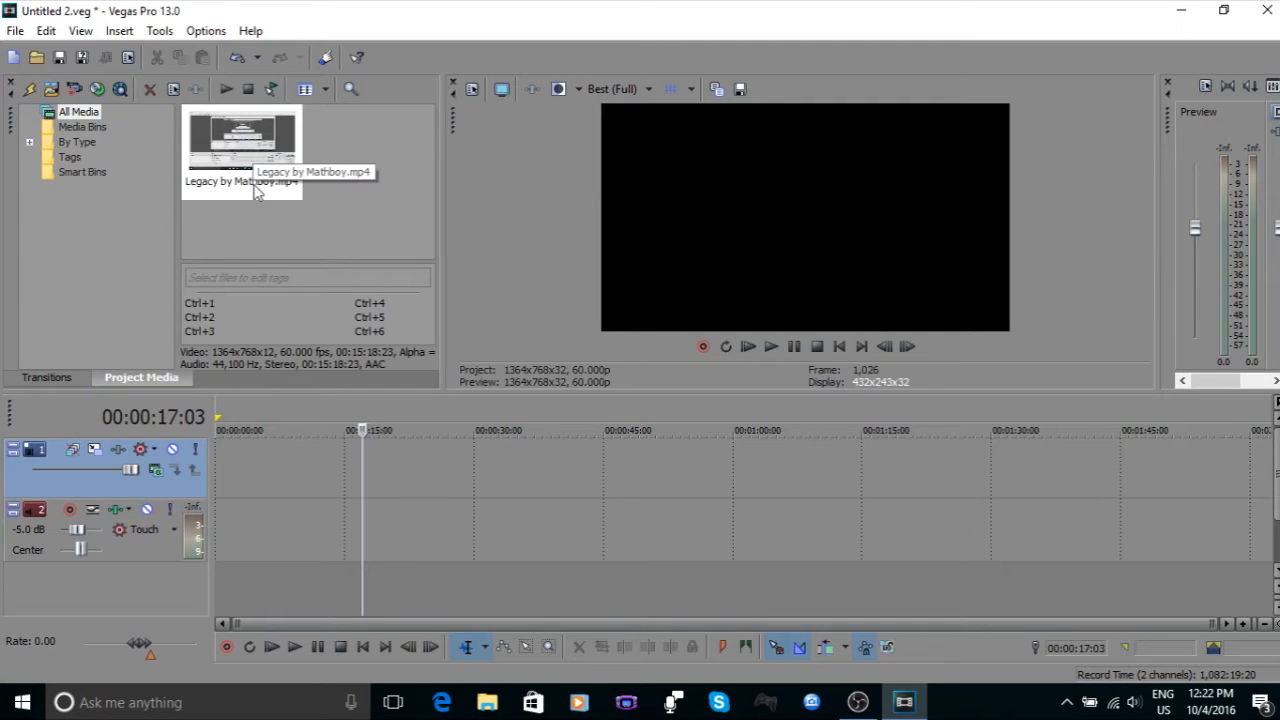
left_click(16, 31)
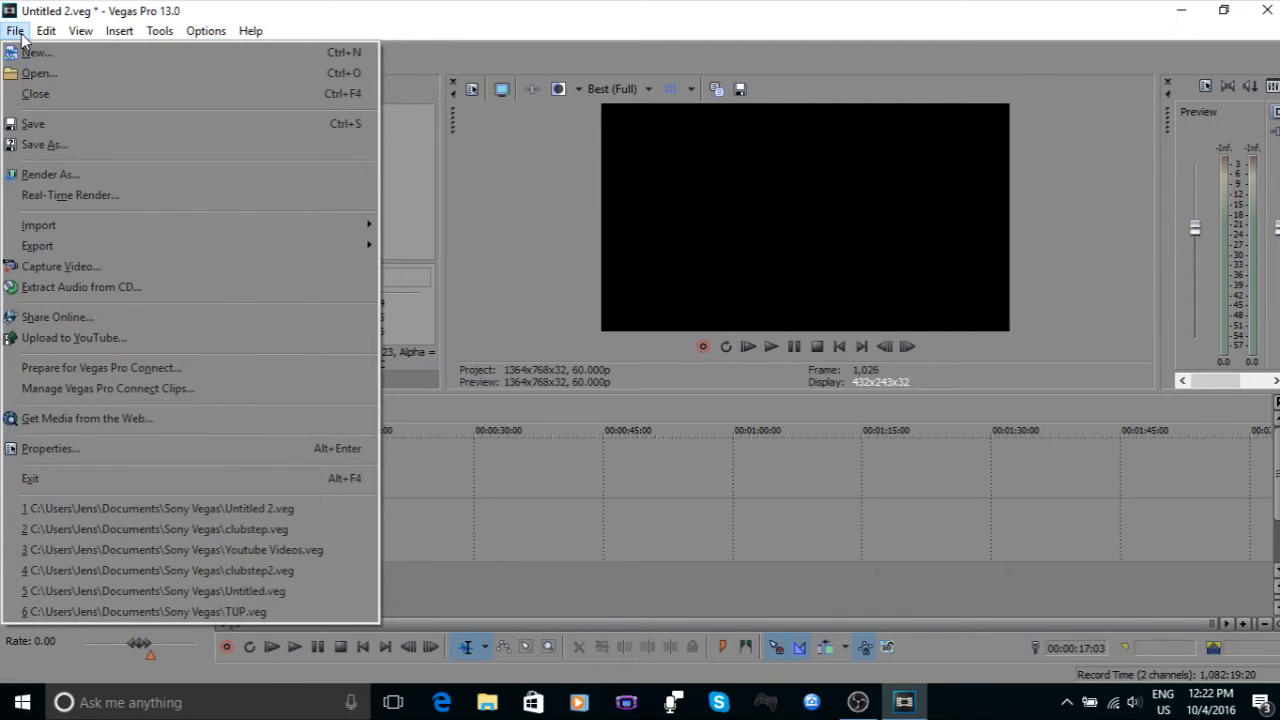
mouse_move(171, 230)
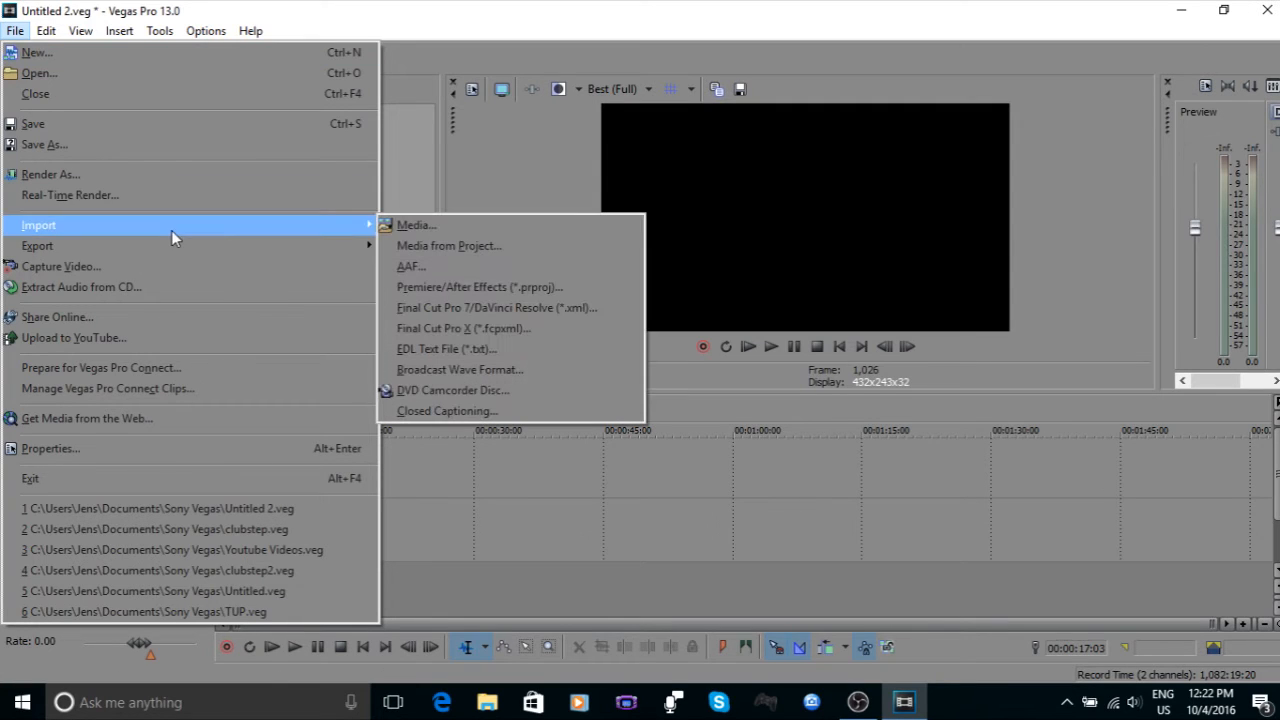
left_click(430, 228)
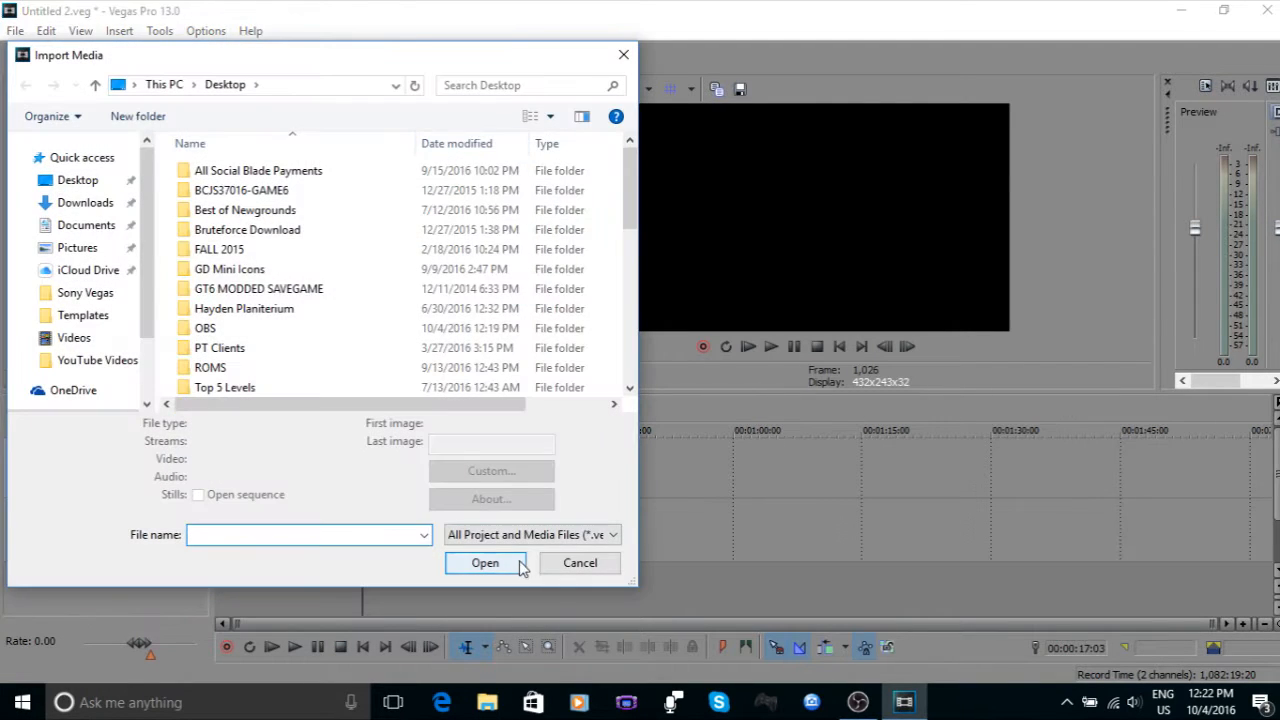
left_click(584, 560)
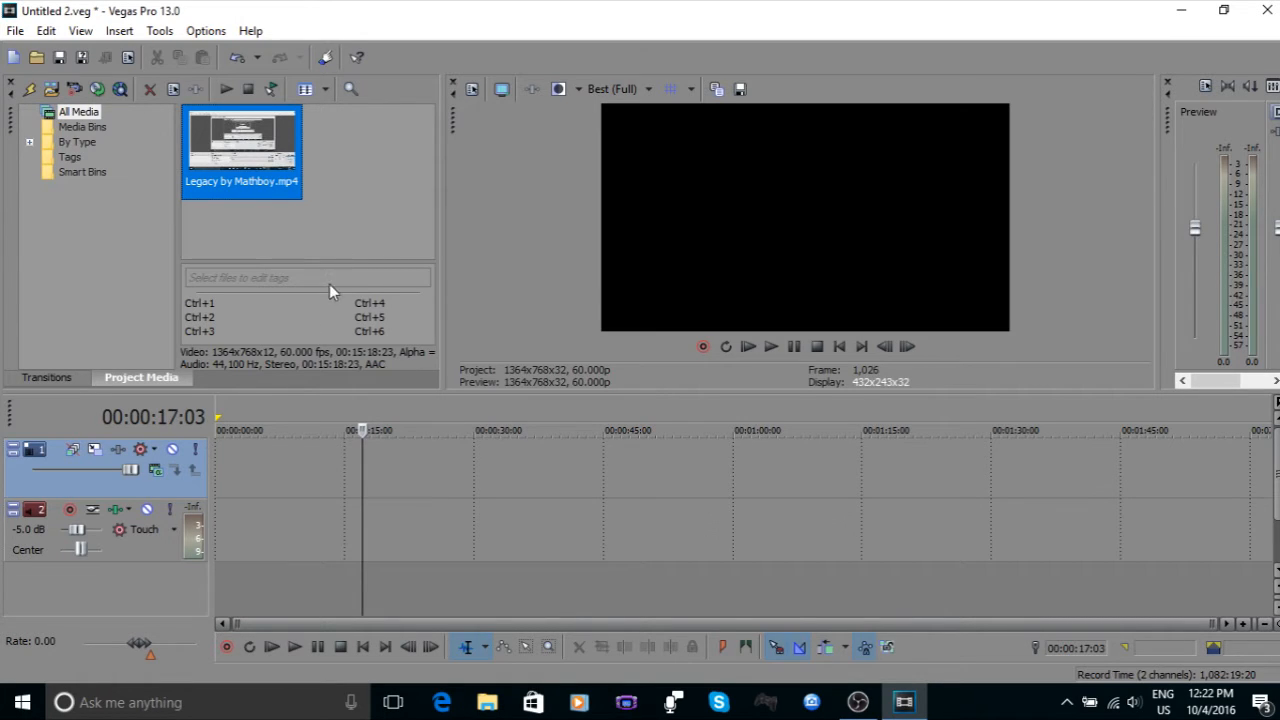
Step: Place the Legacy by Mathboy.mp4 clip on video track 1 and audio track 2, starting at the beginning of the timeline
left_click(361, 197)
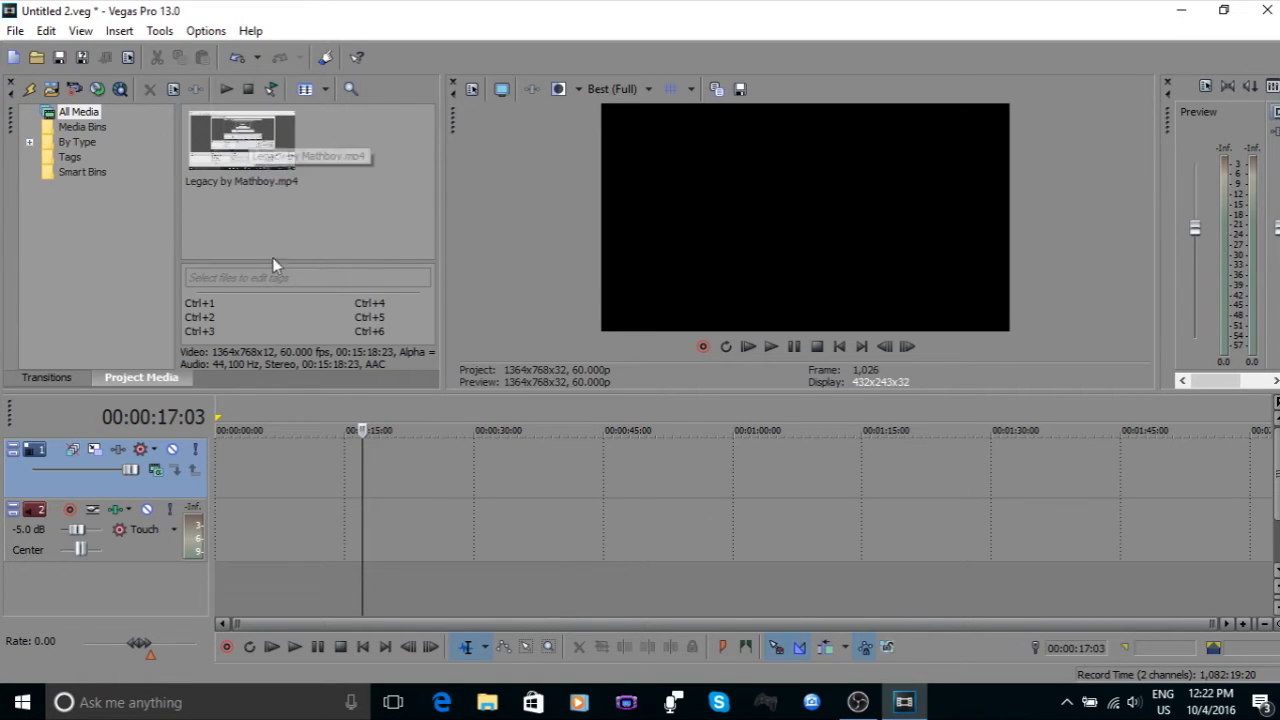
mouse_move(241, 148)
left_mouse_down()
mouse_move(449, 491)
mouse_move(503, 476)
mouse_move(207, 143)
mouse_move(228, 143)
left_mouse_up()
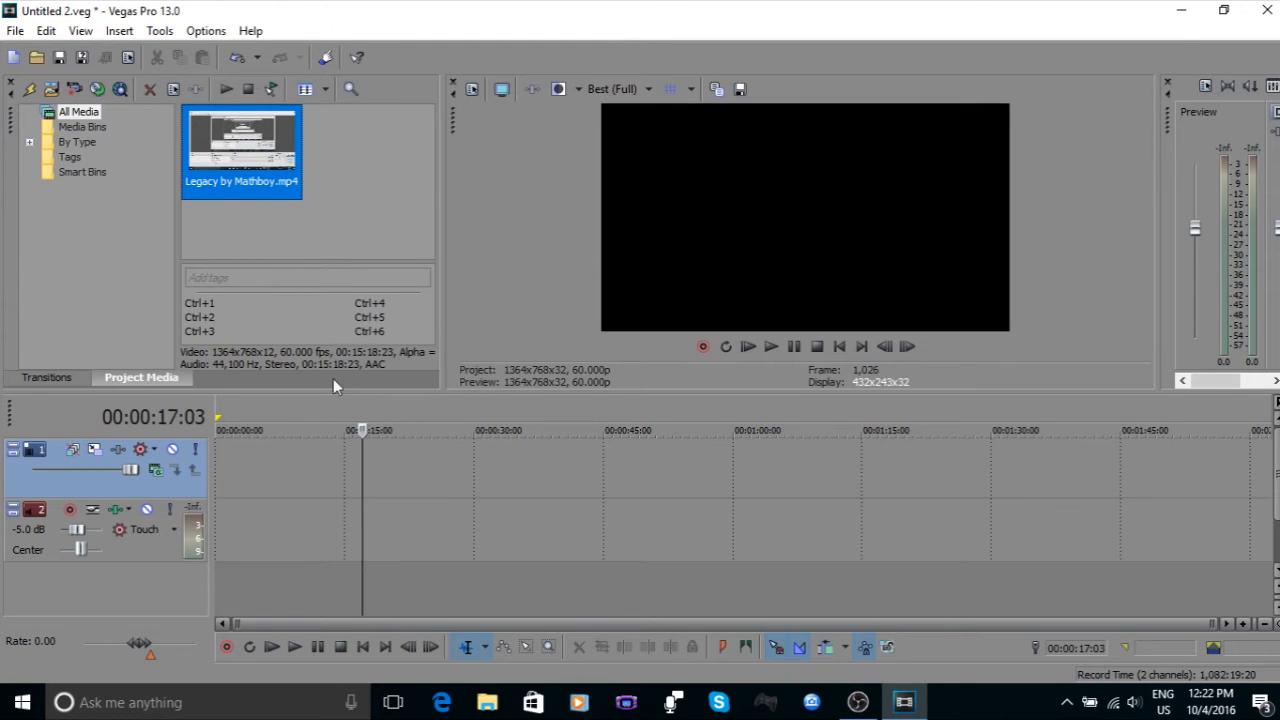
mouse_move(235, 145)
left_mouse_down()
mouse_move(419, 481)
mouse_move(236, 142)
left_mouse_up()
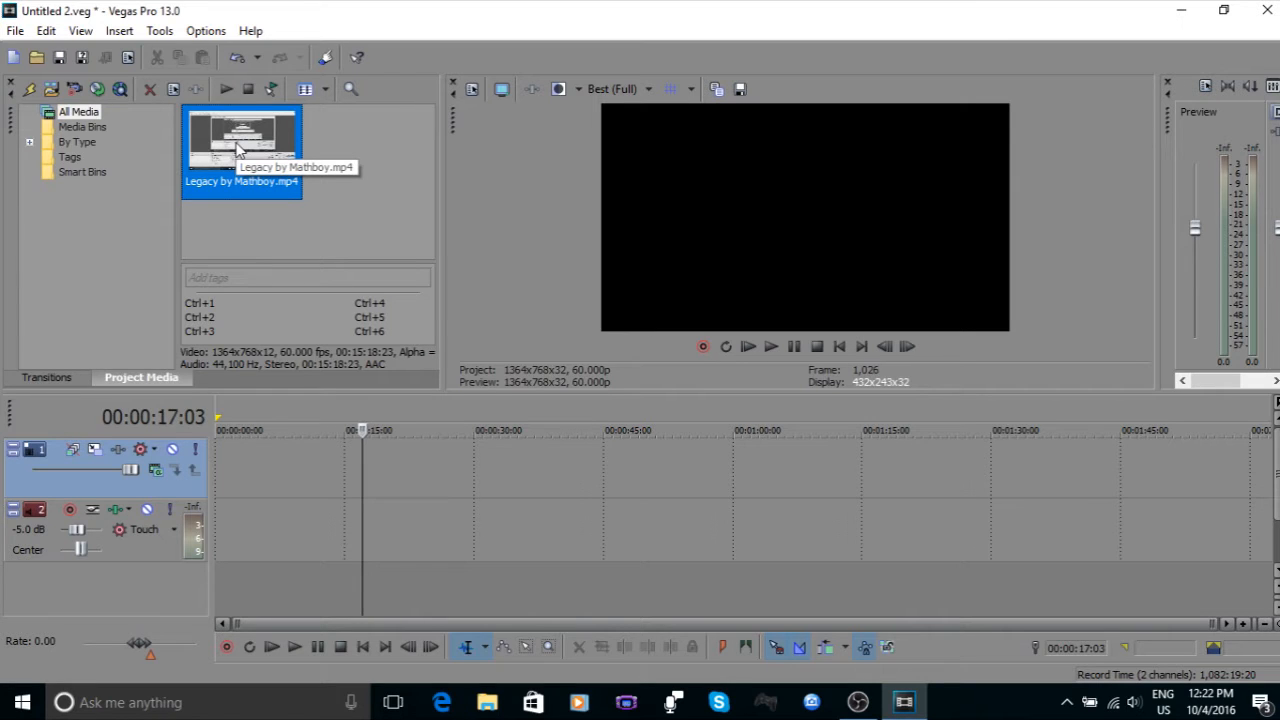
left_click_drag(238, 150, 432, 456)
scroll(729, 588, "down", 6)
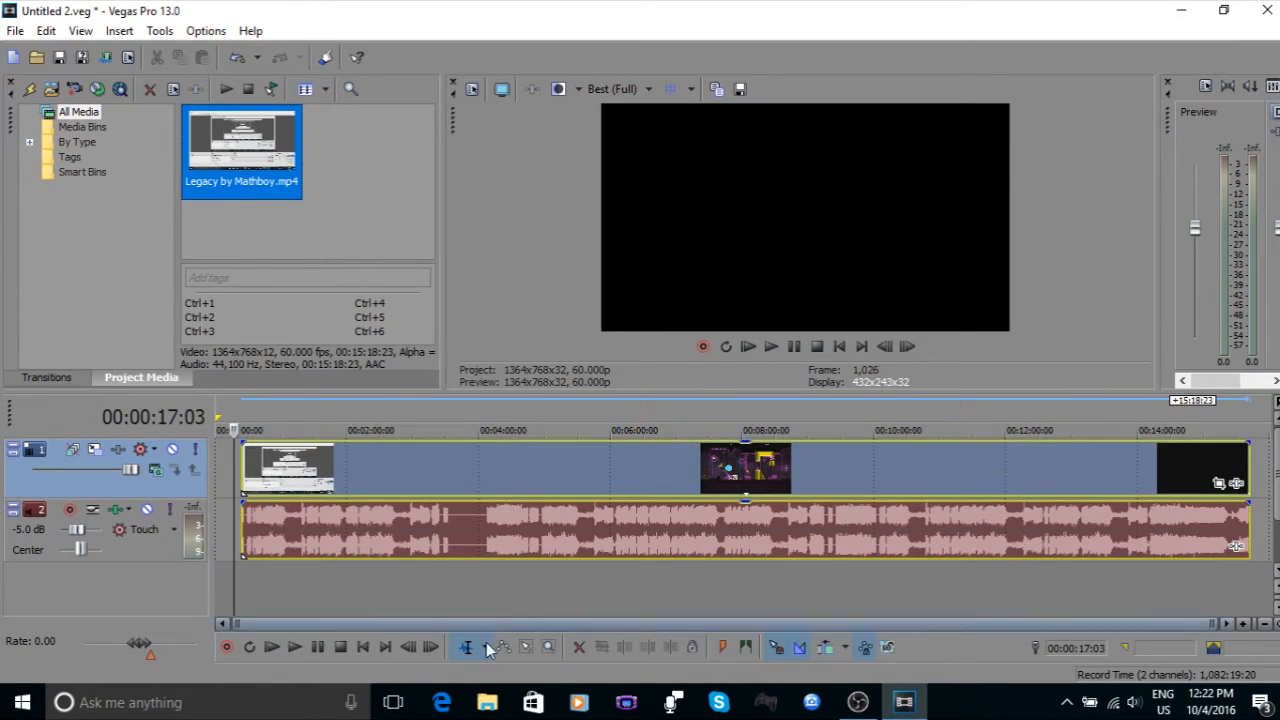
left_click(391, 579)
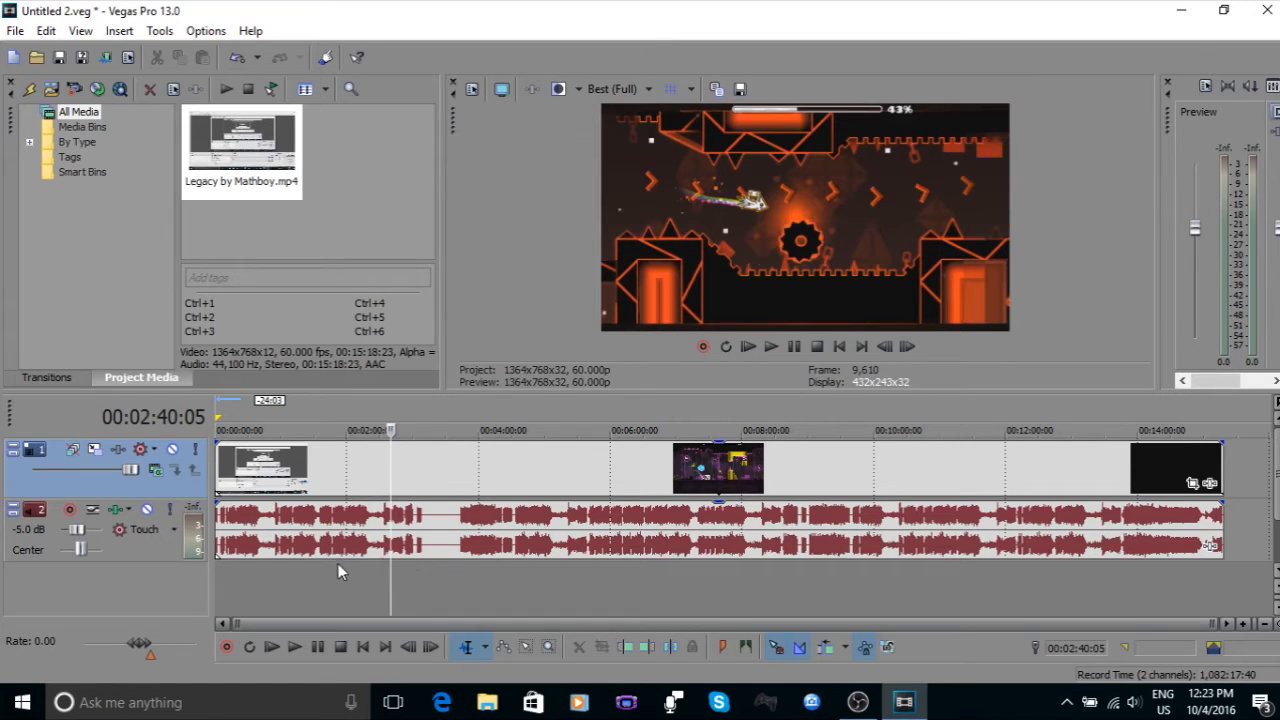
Step: Insert an empty audio track below the clip's audio track
right_click(111, 587)
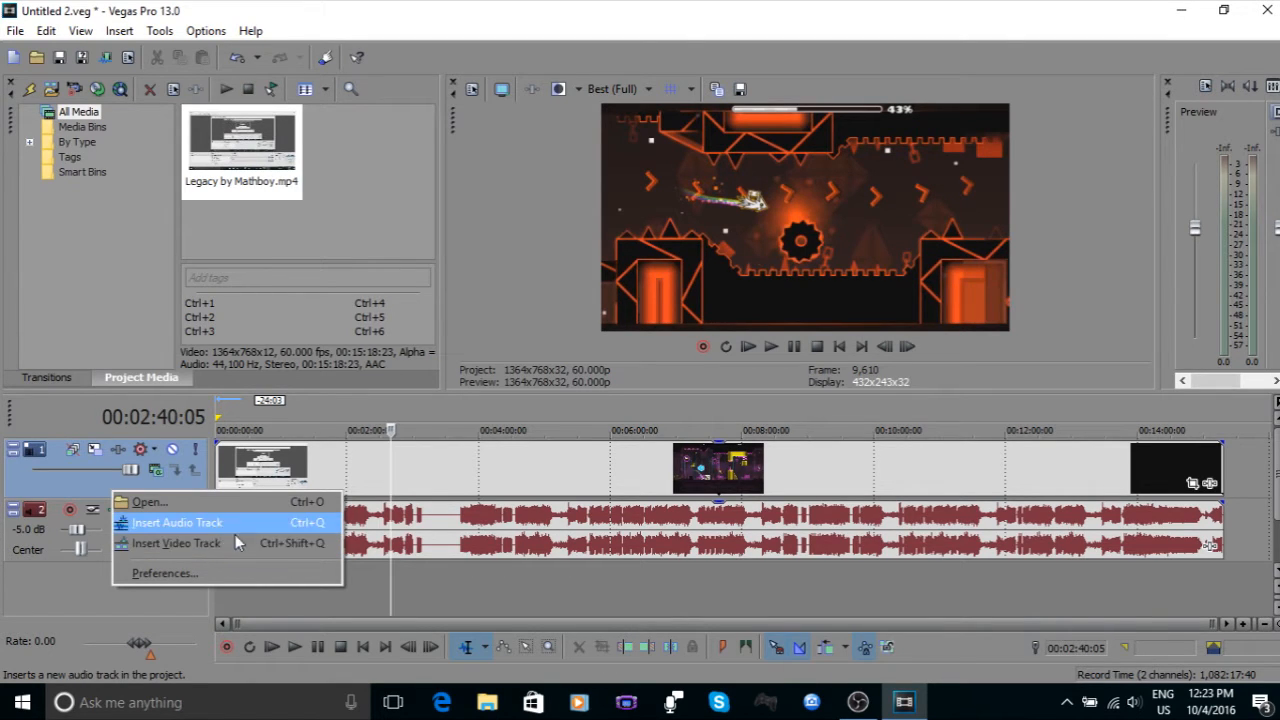
left_click(67, 595)
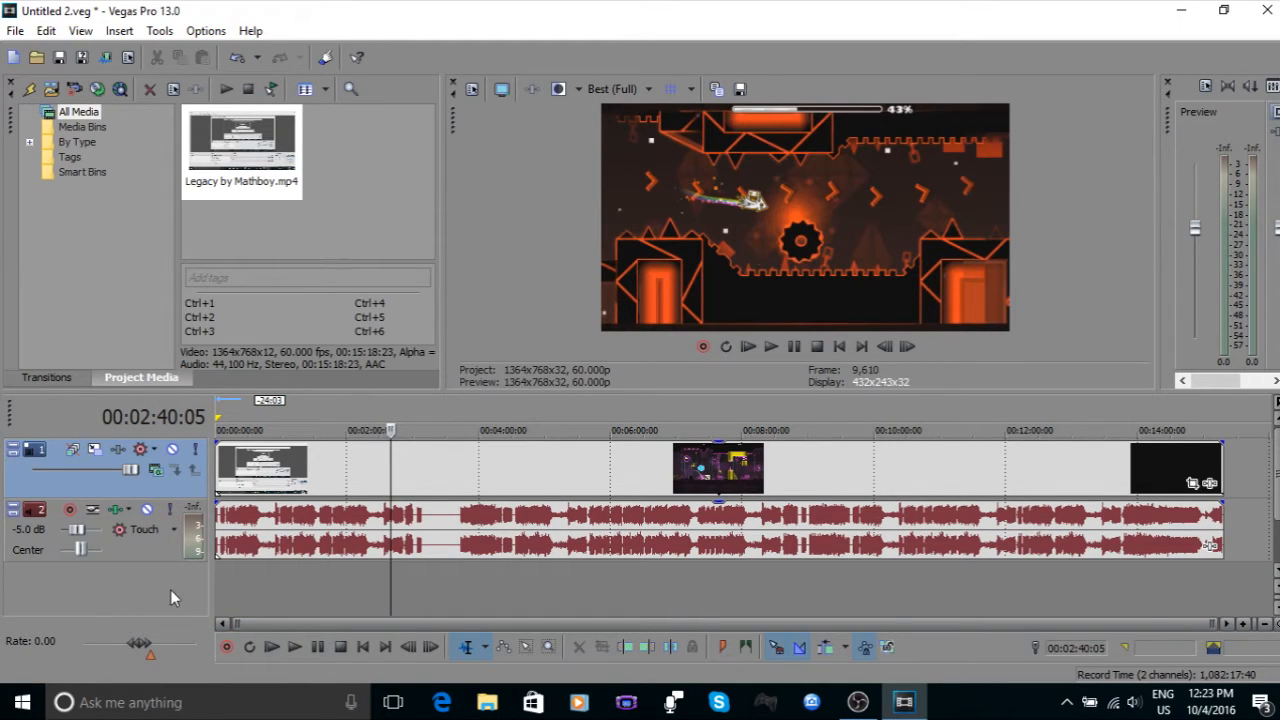
right_click(130, 590)
left_click(236, 525)
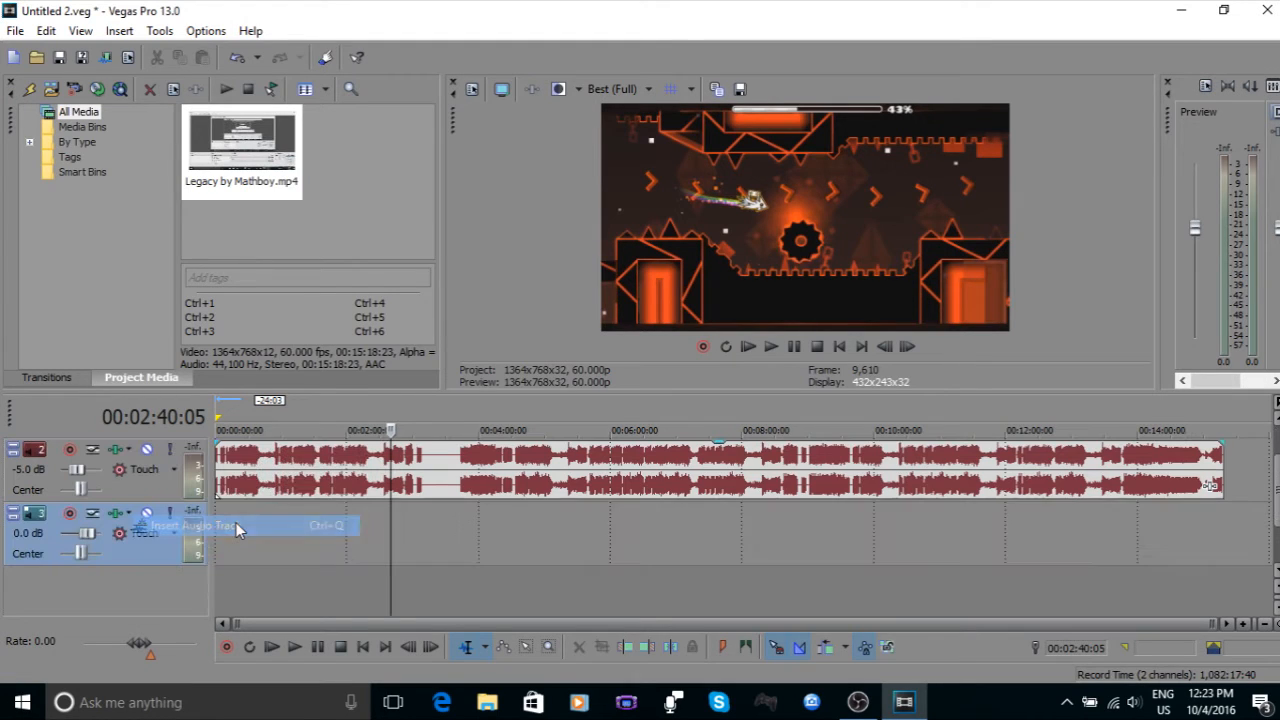
Step: Insert two more empty audio tracks below audio track 3
right_click(125, 586)
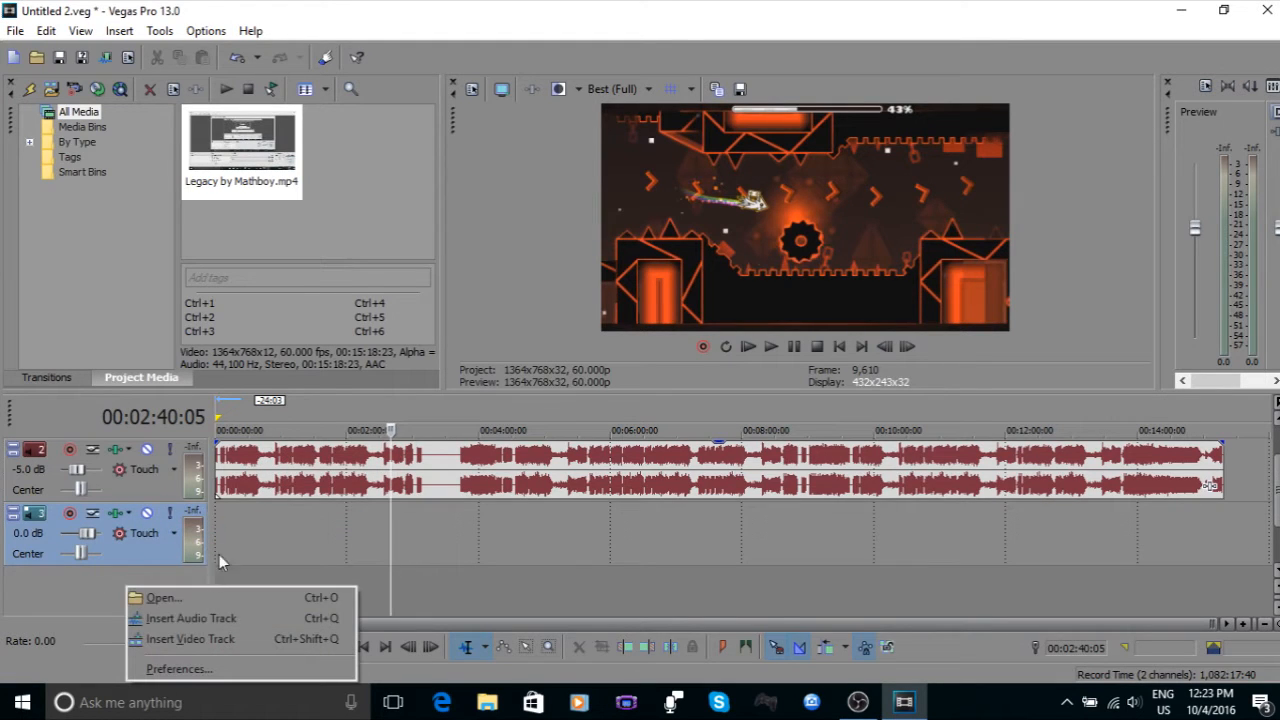
left_click(197, 619)
right_click(114, 585)
left_click(206, 619)
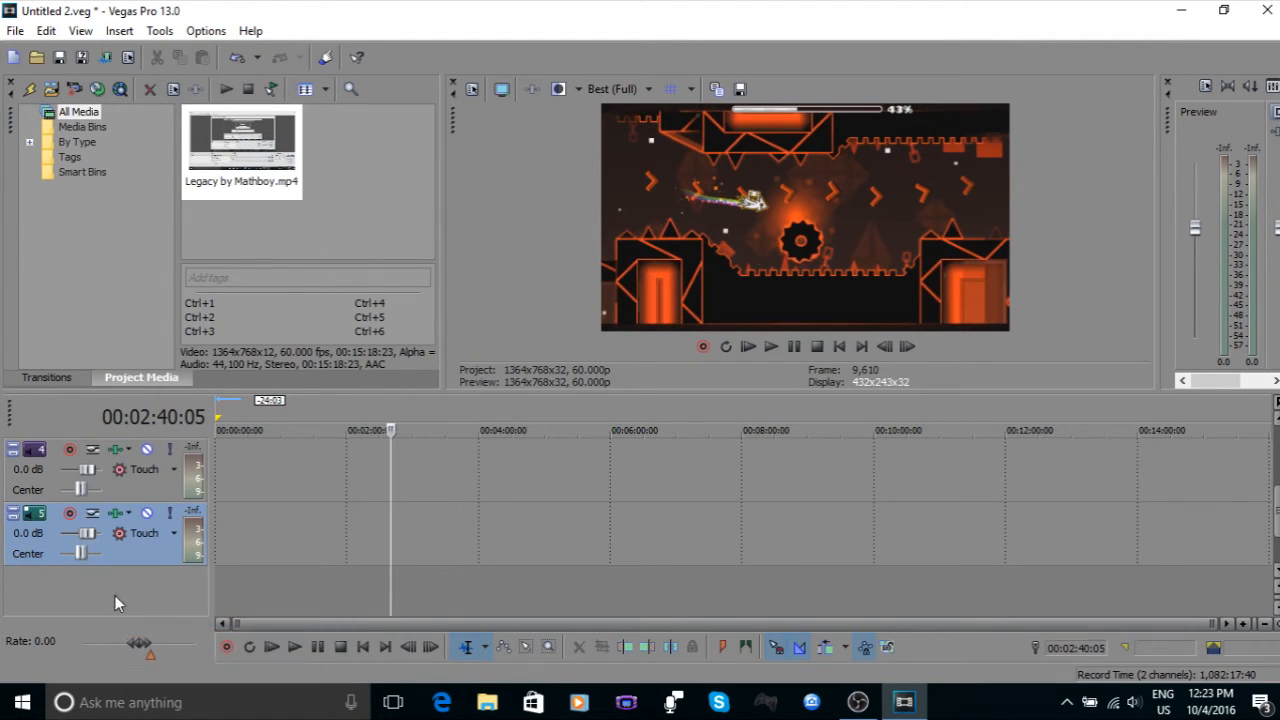
Step: Delete the empty audio tracks 5 and 4 from the project
right_click(29, 560)
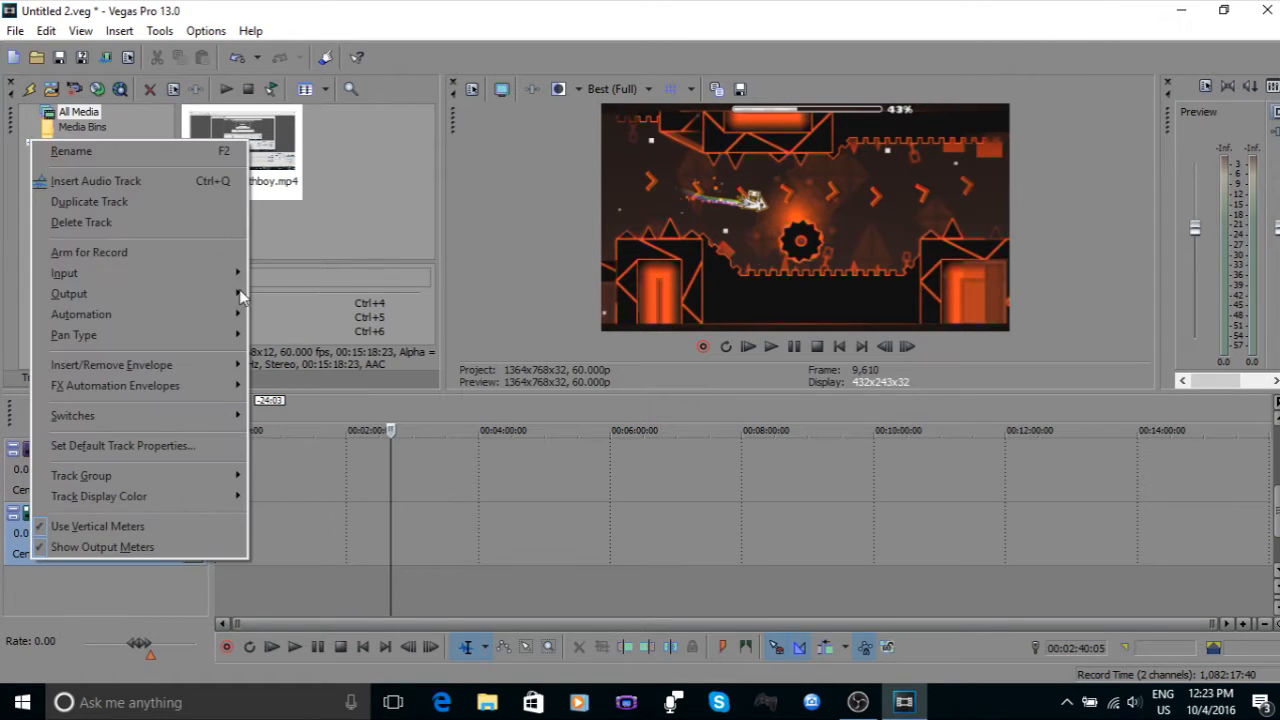
left_click(114, 214)
right_click(30, 473)
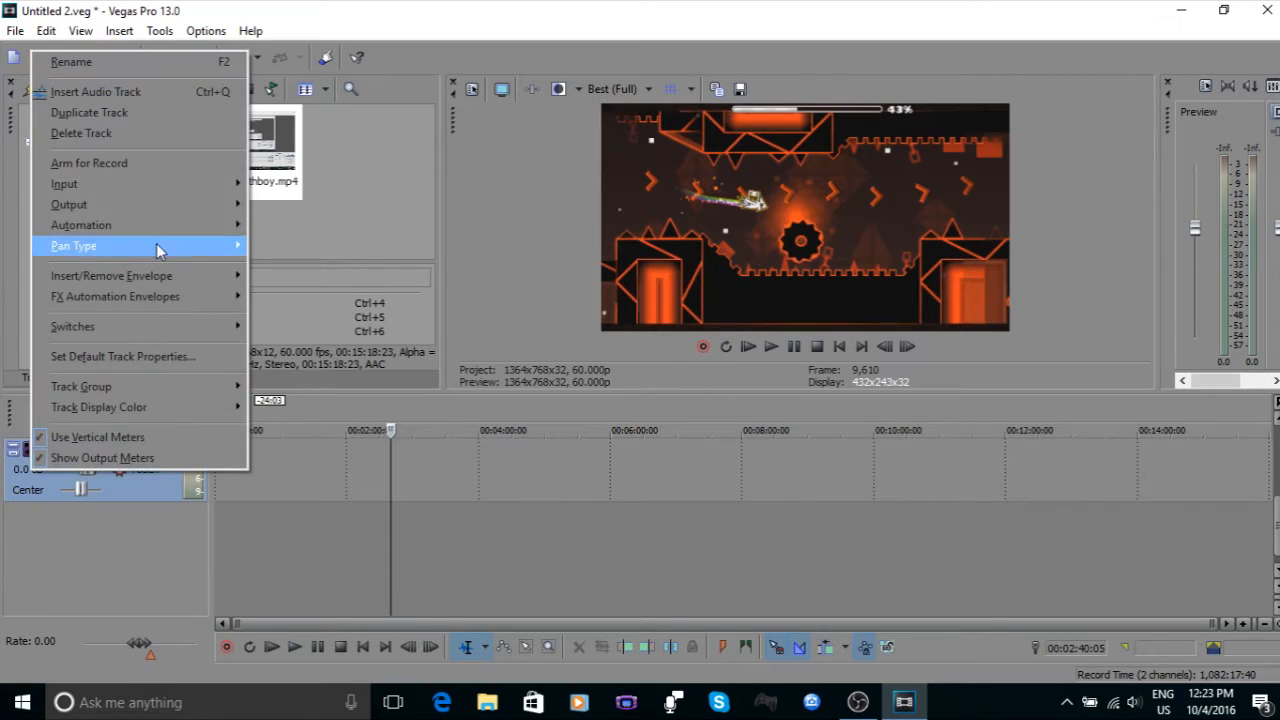
left_click(143, 138)
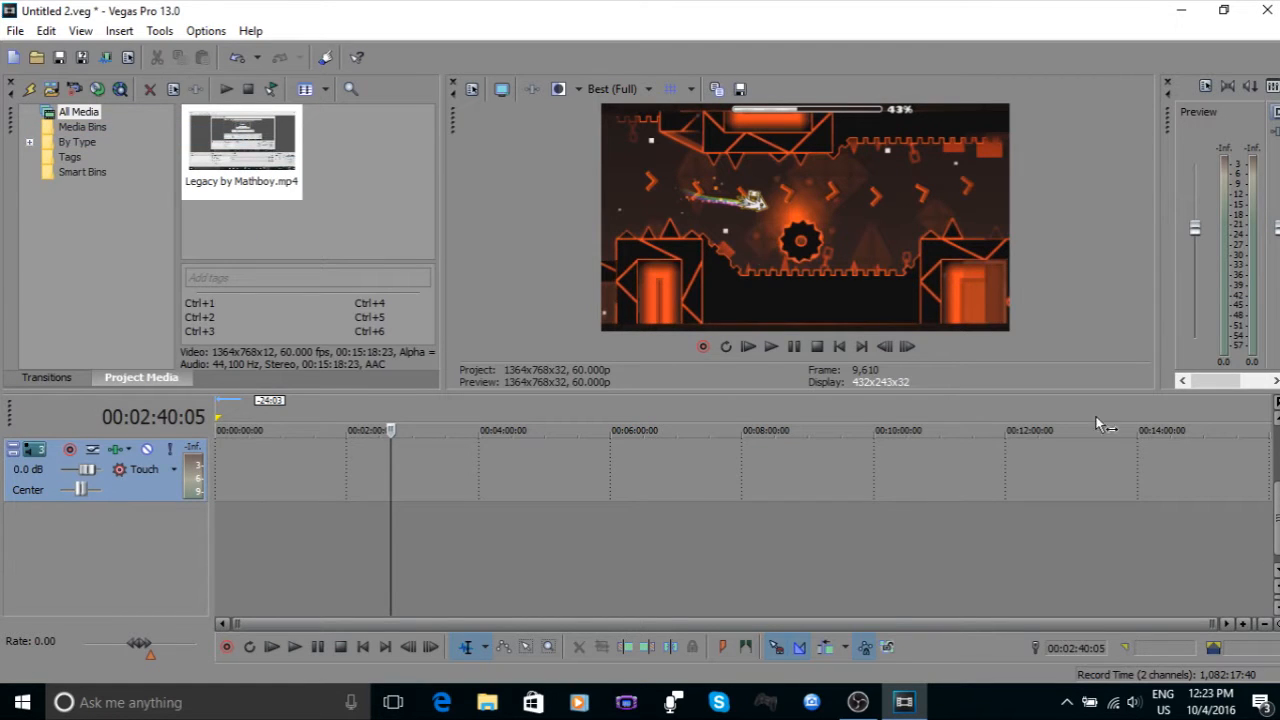
key("ctrl+z")
key("ctrl+z")
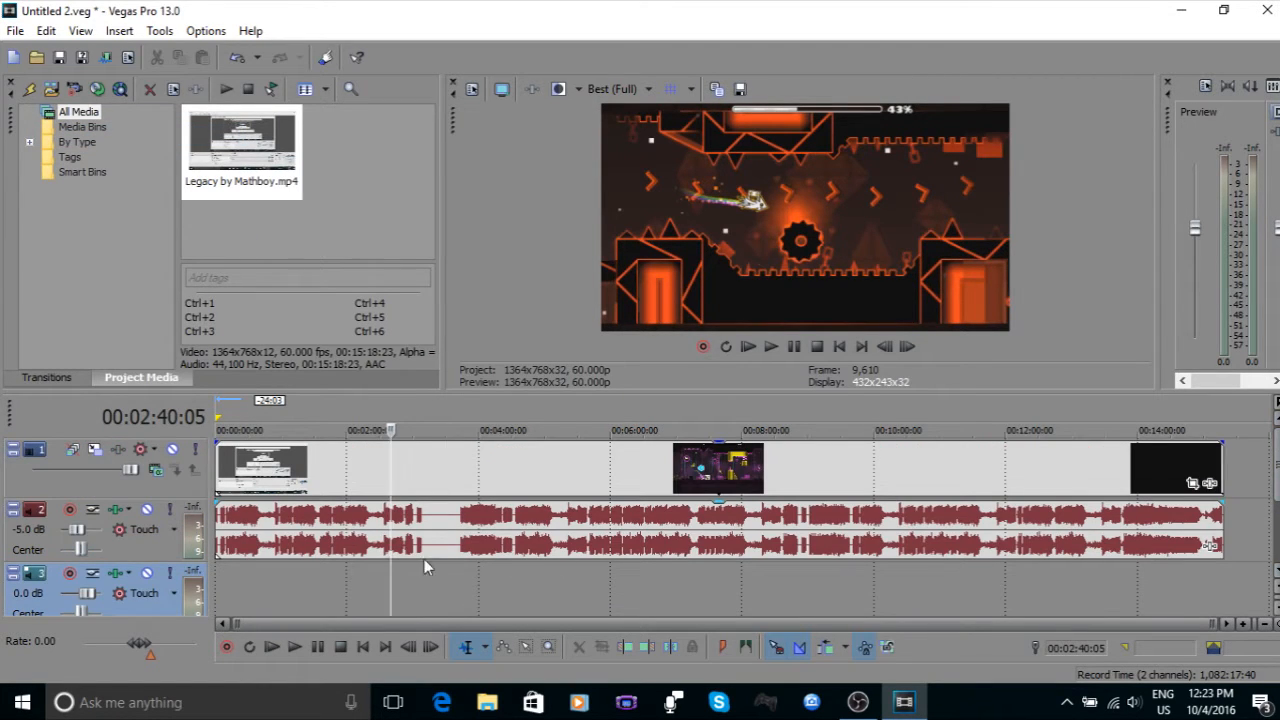
Step: Delete the empty audio track 3 below the clip's audio track
left_click_drag(1277, 474, 1277, 510)
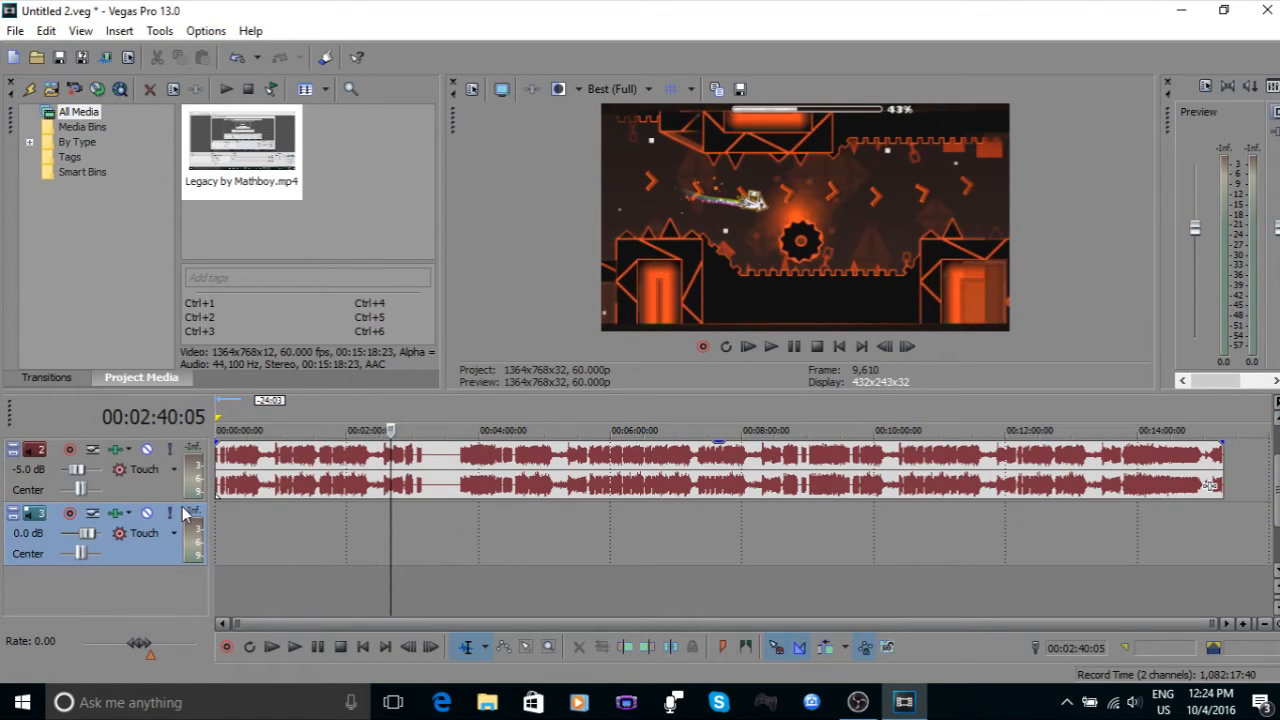
scroll(642, 521, "up", 1)
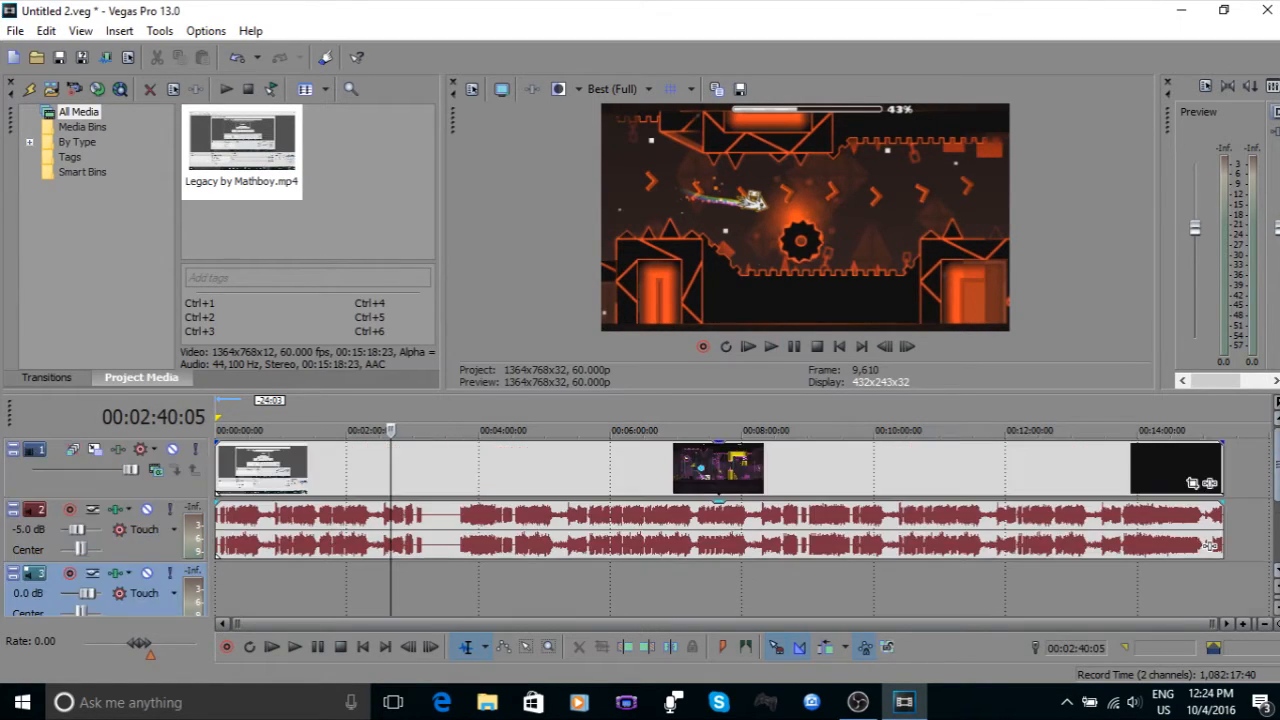
scroll(700, 520, "down", 1)
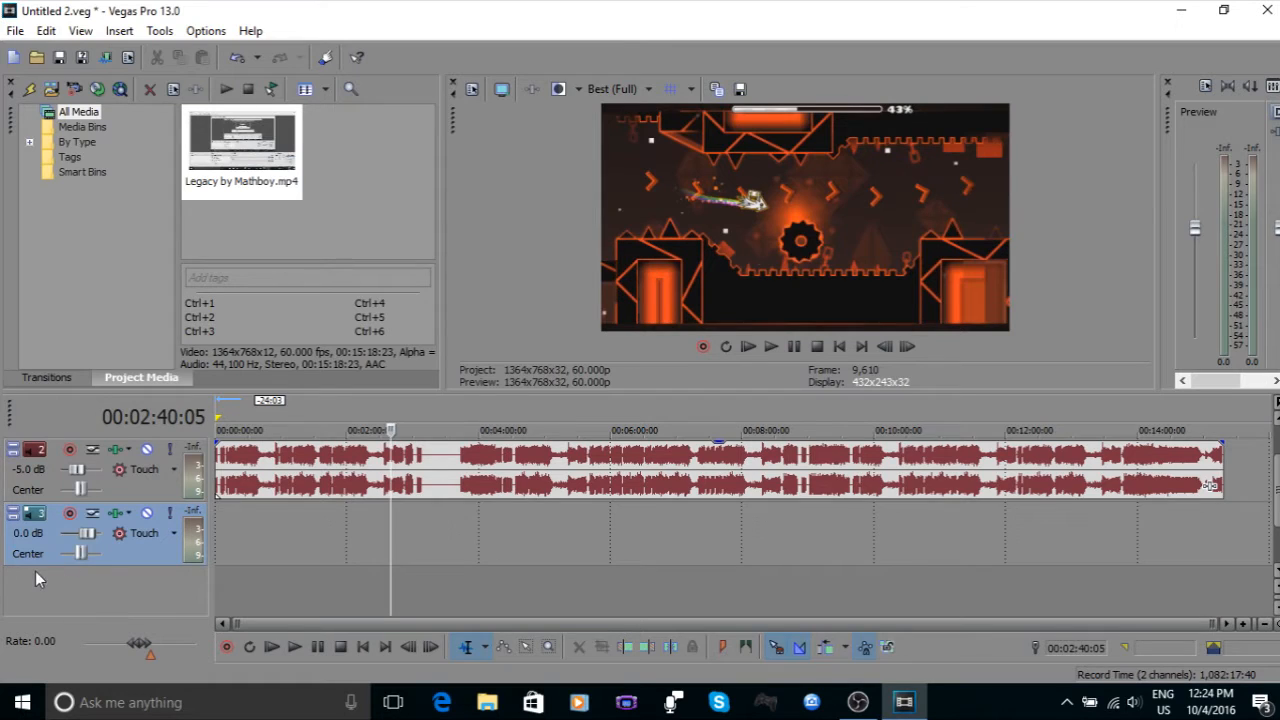
right_click(38, 536)
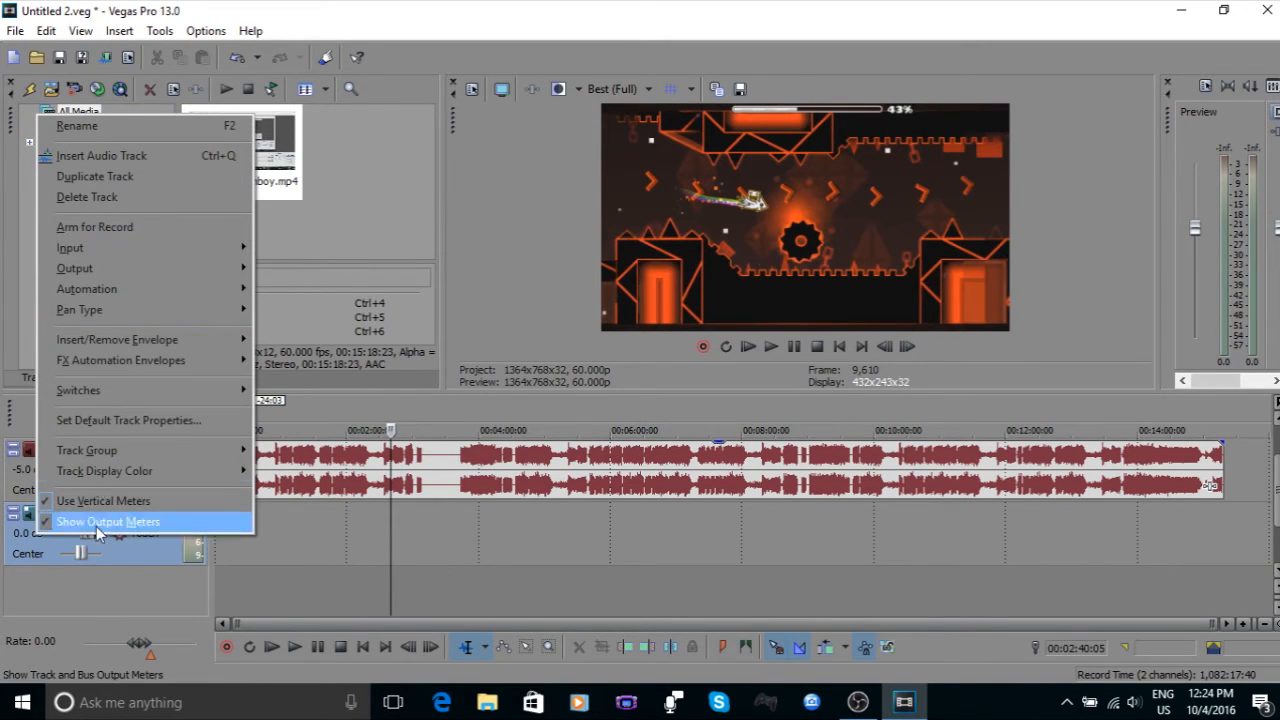
left_click(112, 197)
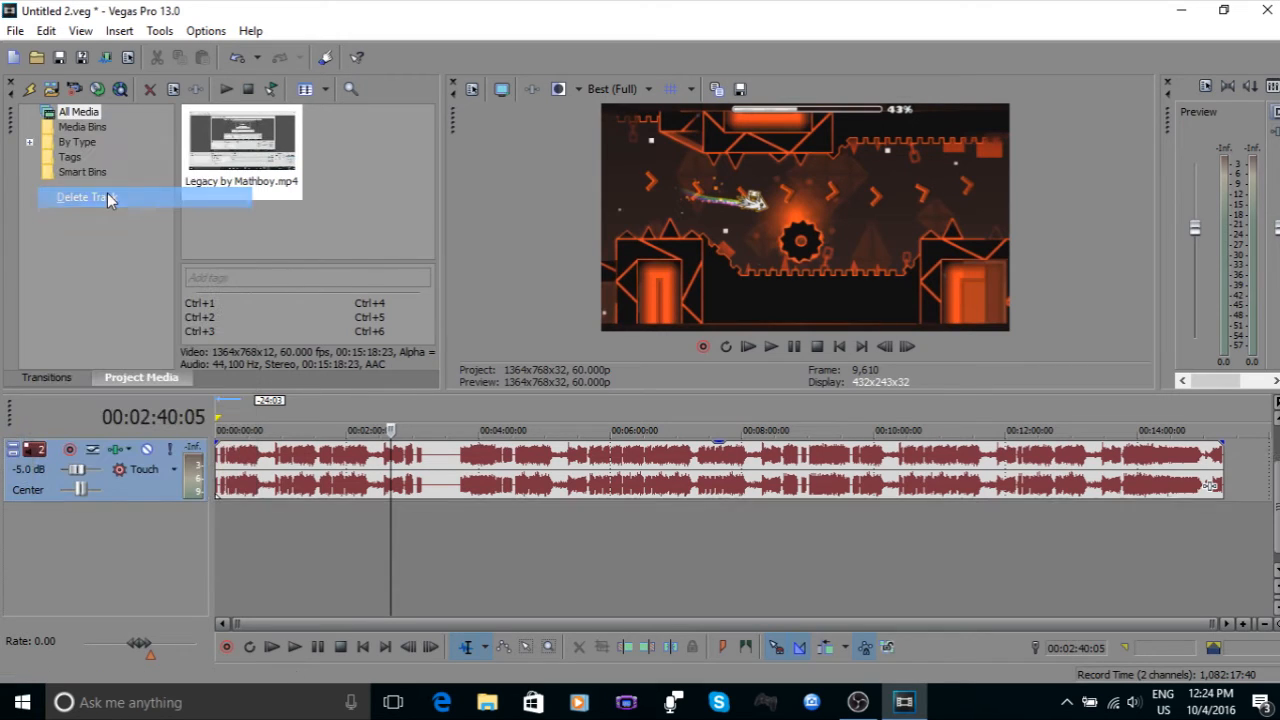
key("ctrl+z")
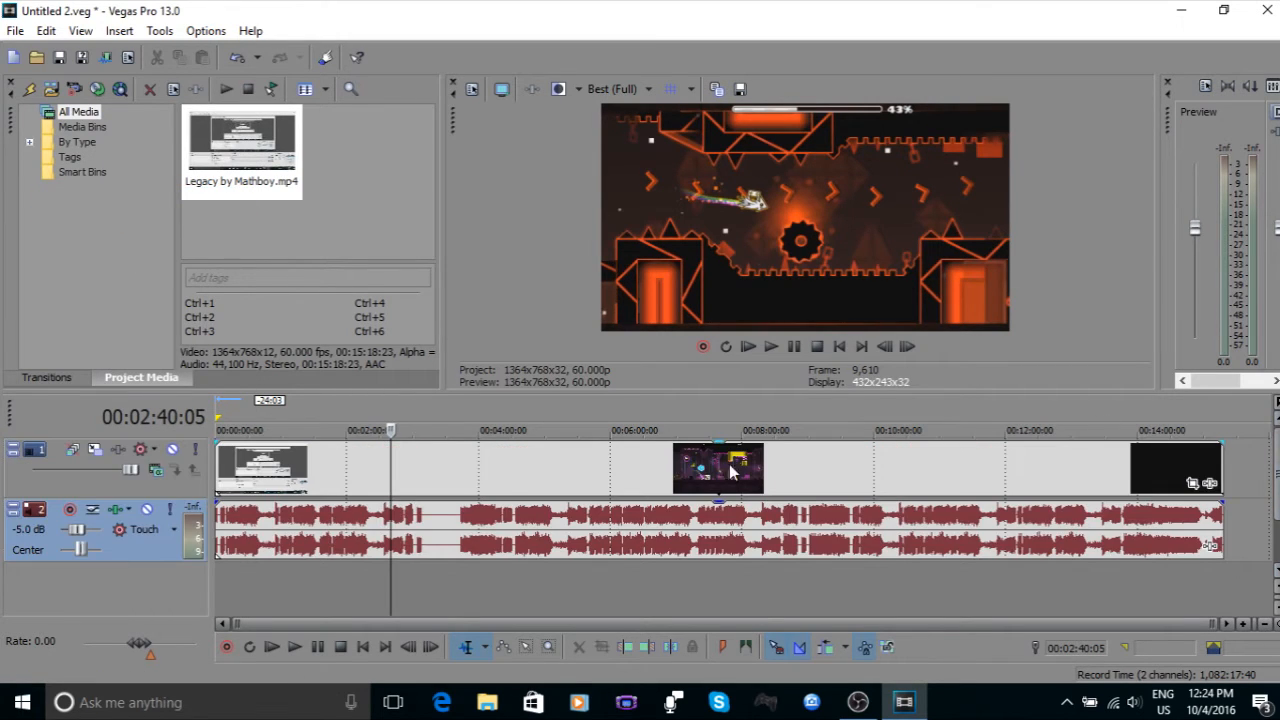
Step: Shift the linked video and audio clip later on the timeline and return it to the timeline's start
left_click(523, 468)
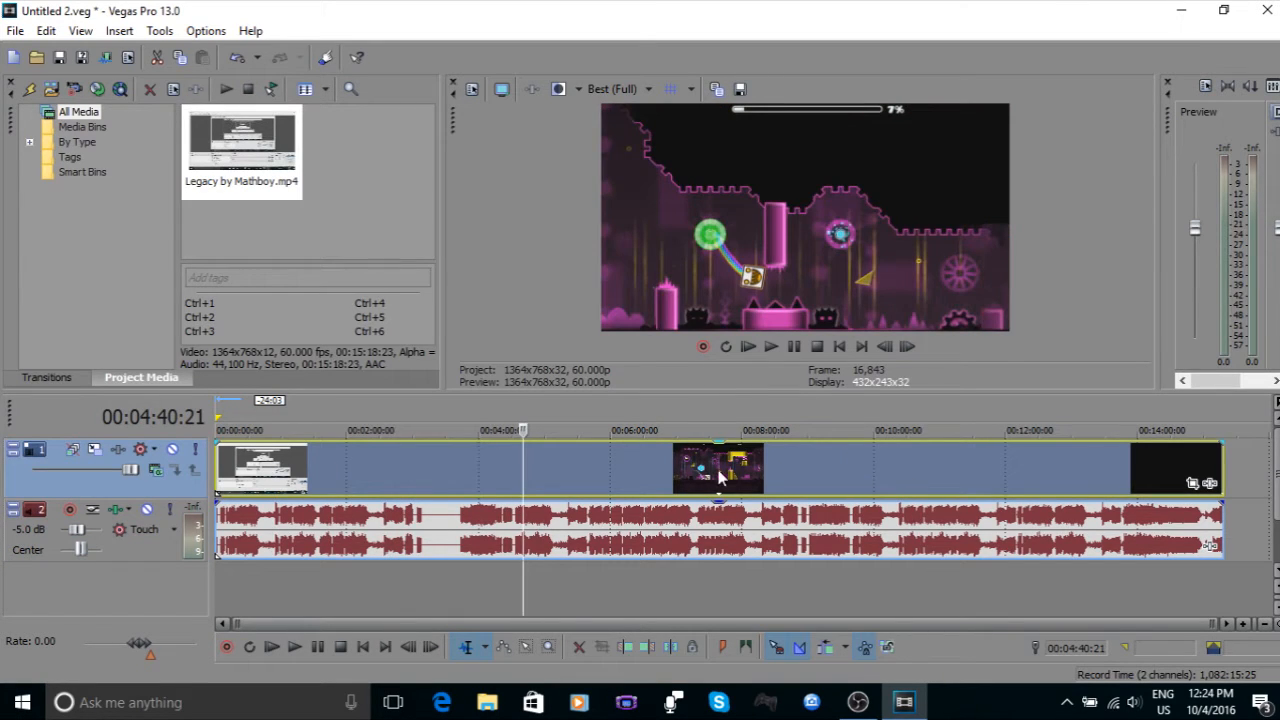
left_click(390, 545)
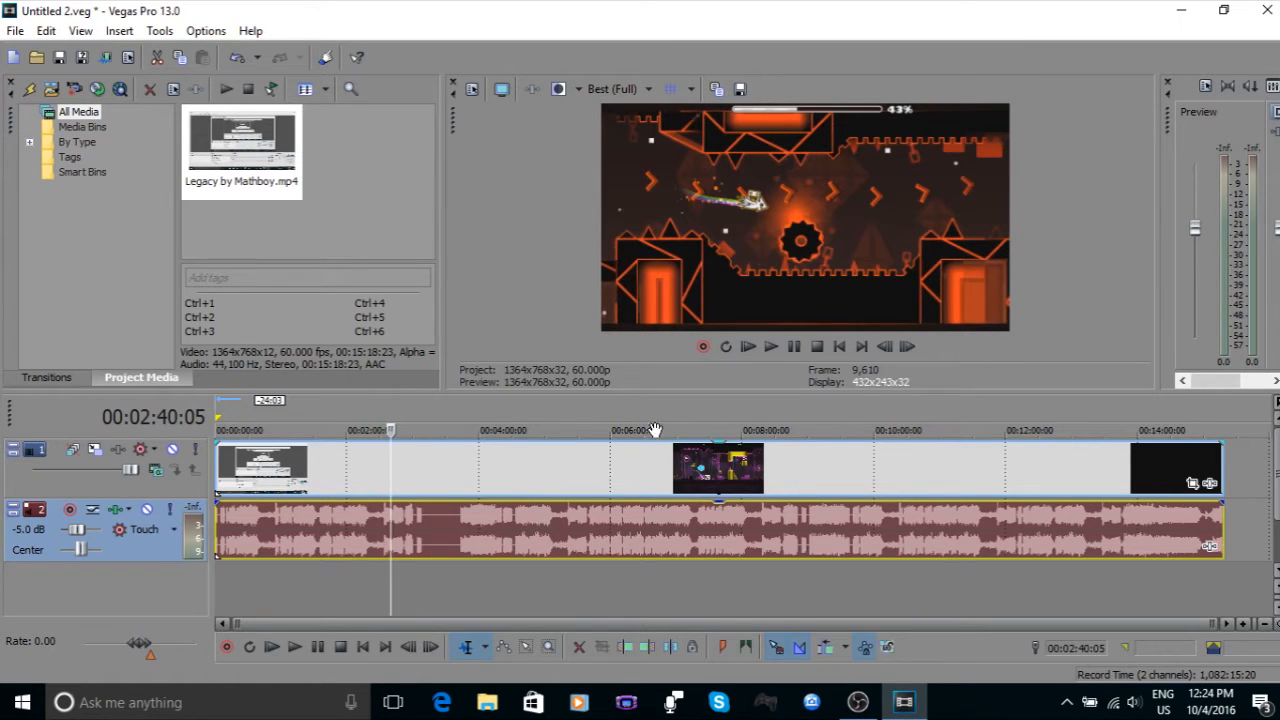
left_click(490, 480)
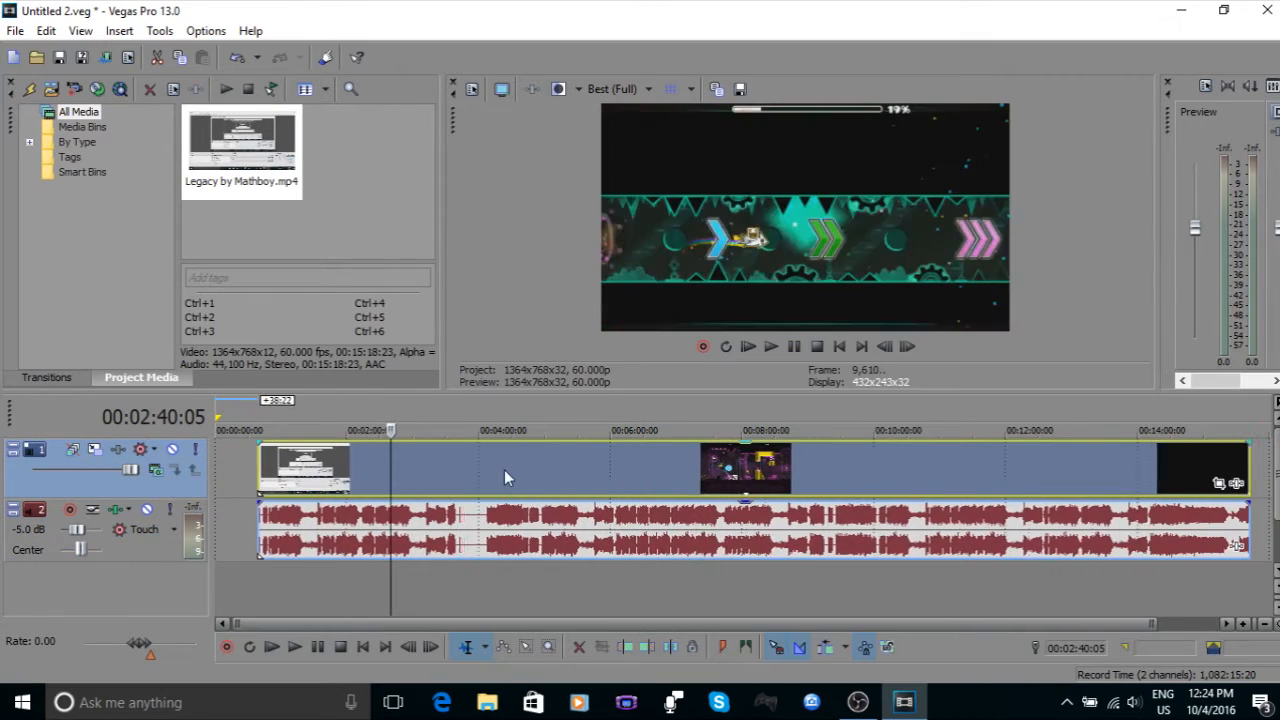
left_click_drag(544, 468, 602, 476)
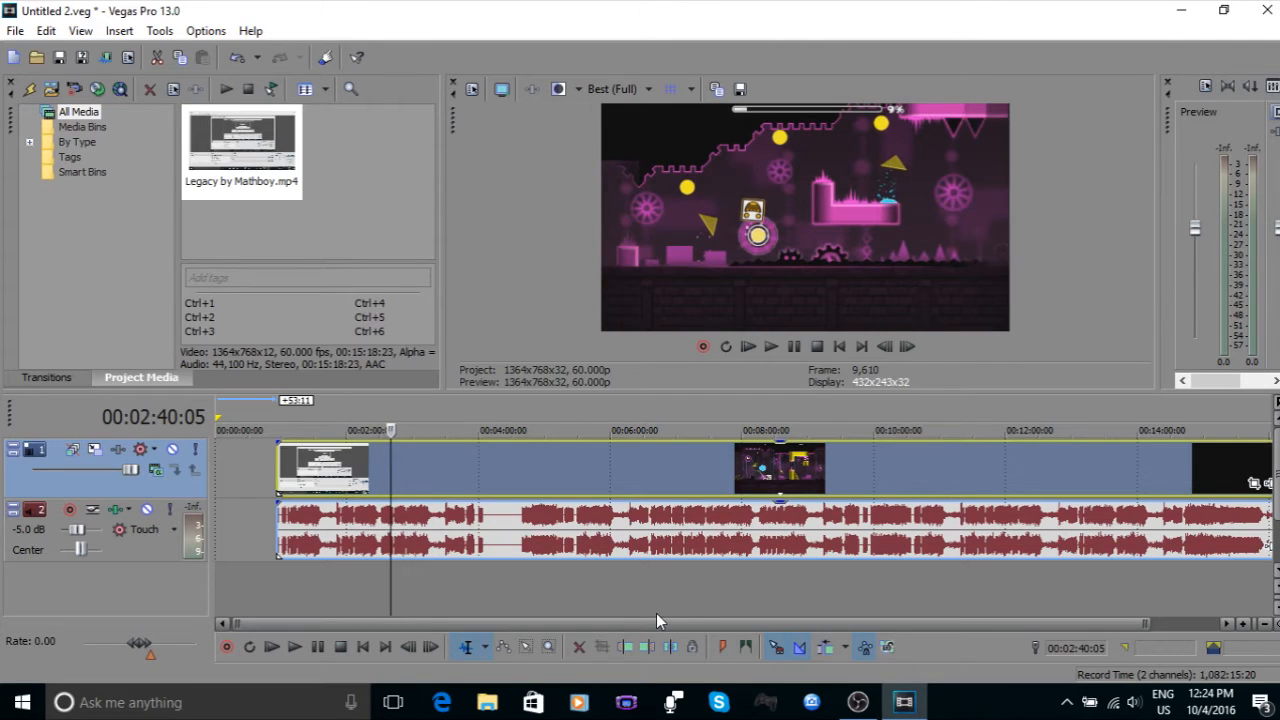
left_click_drag(487, 468, 422, 468)
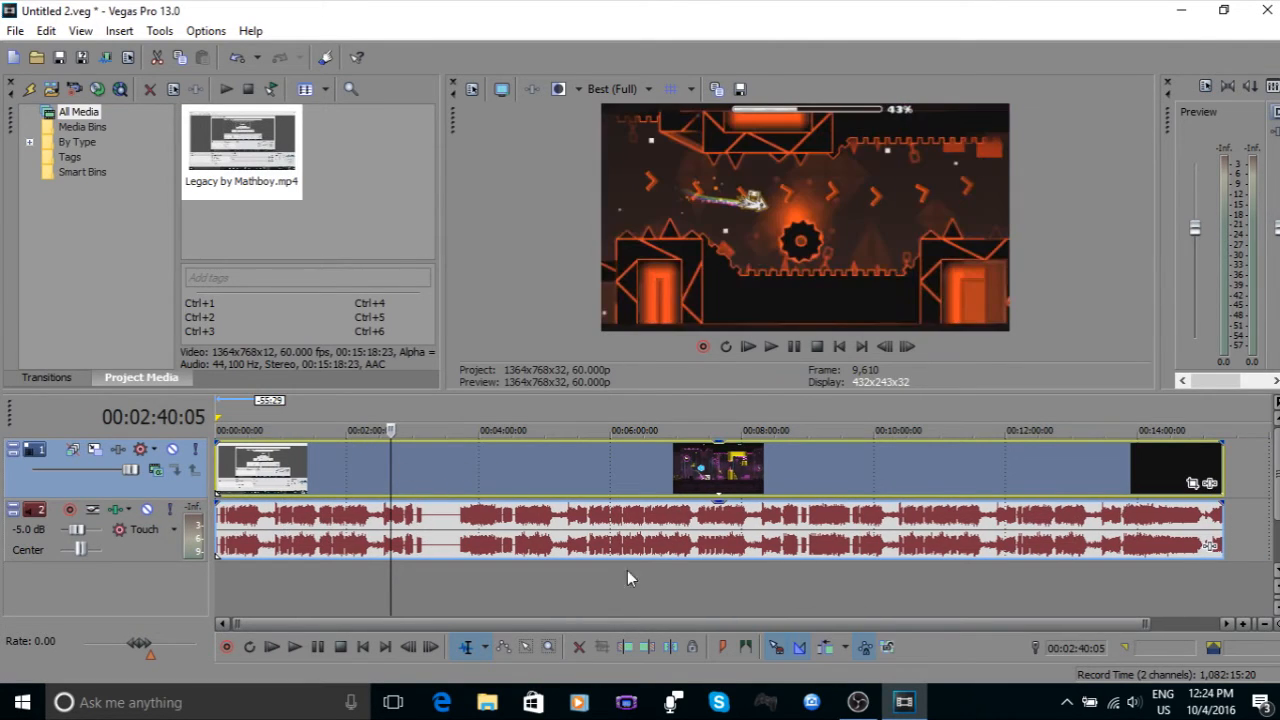
Step: Lower the opacity of video track 1 to about half and restore it to full
left_click(740, 484)
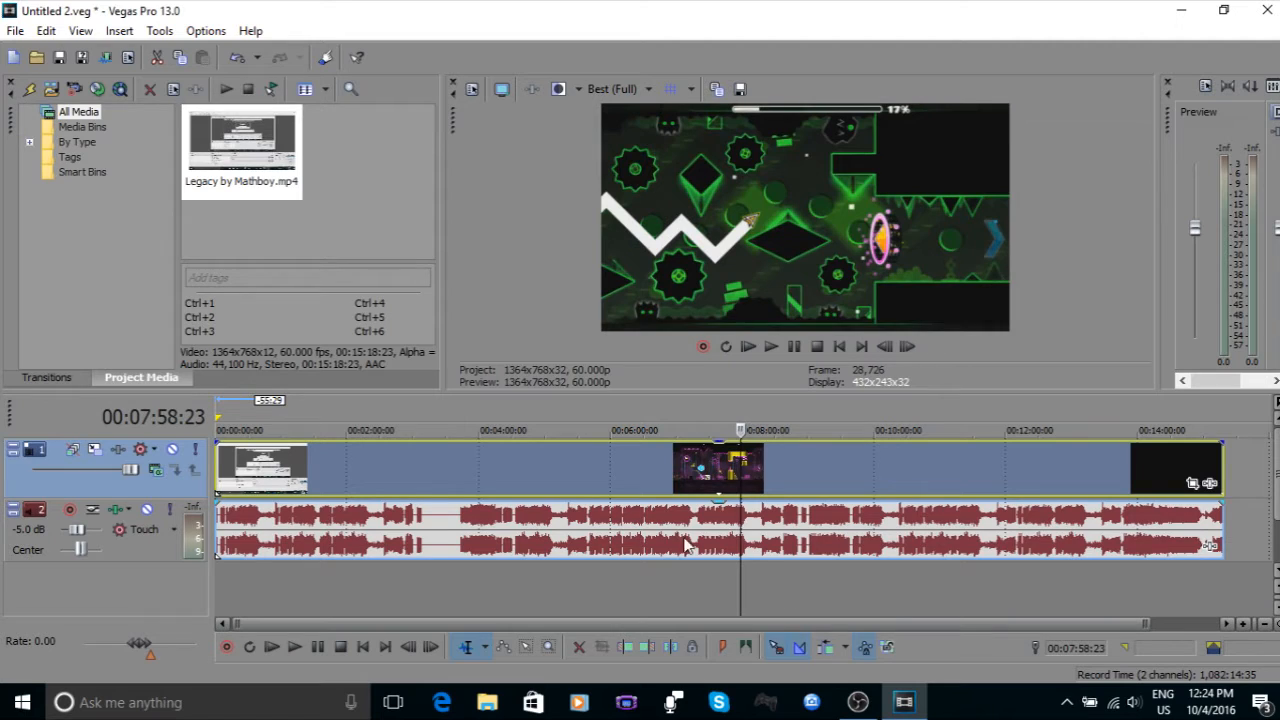
mouse_move(130, 476)
left_click_drag(130, 470, 75, 475)
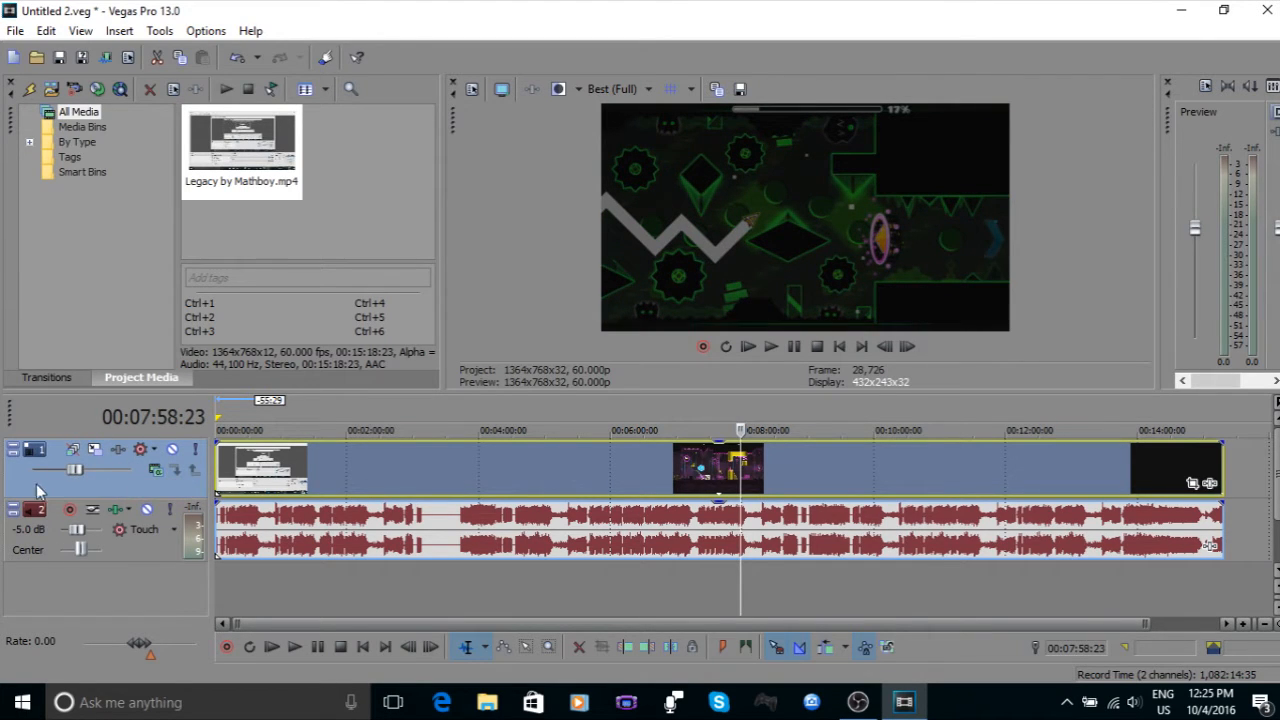
left_click(30, 545)
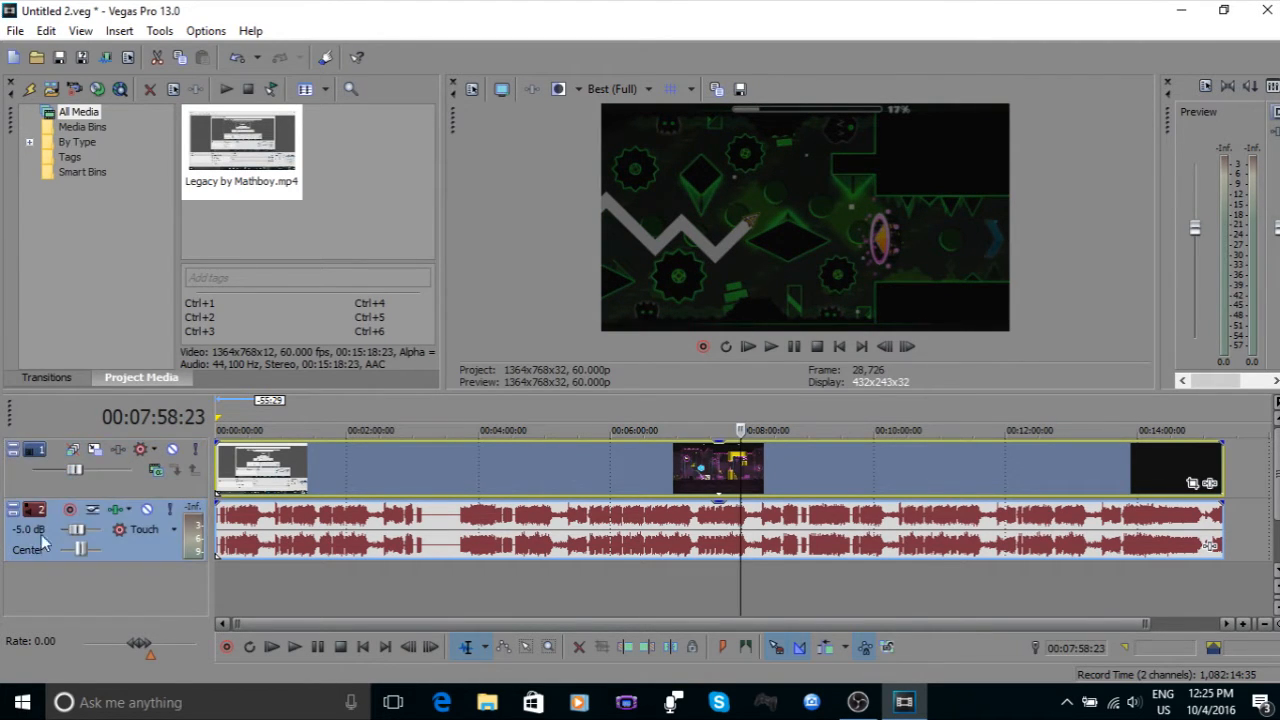
left_click_drag(75, 470, 110, 479)
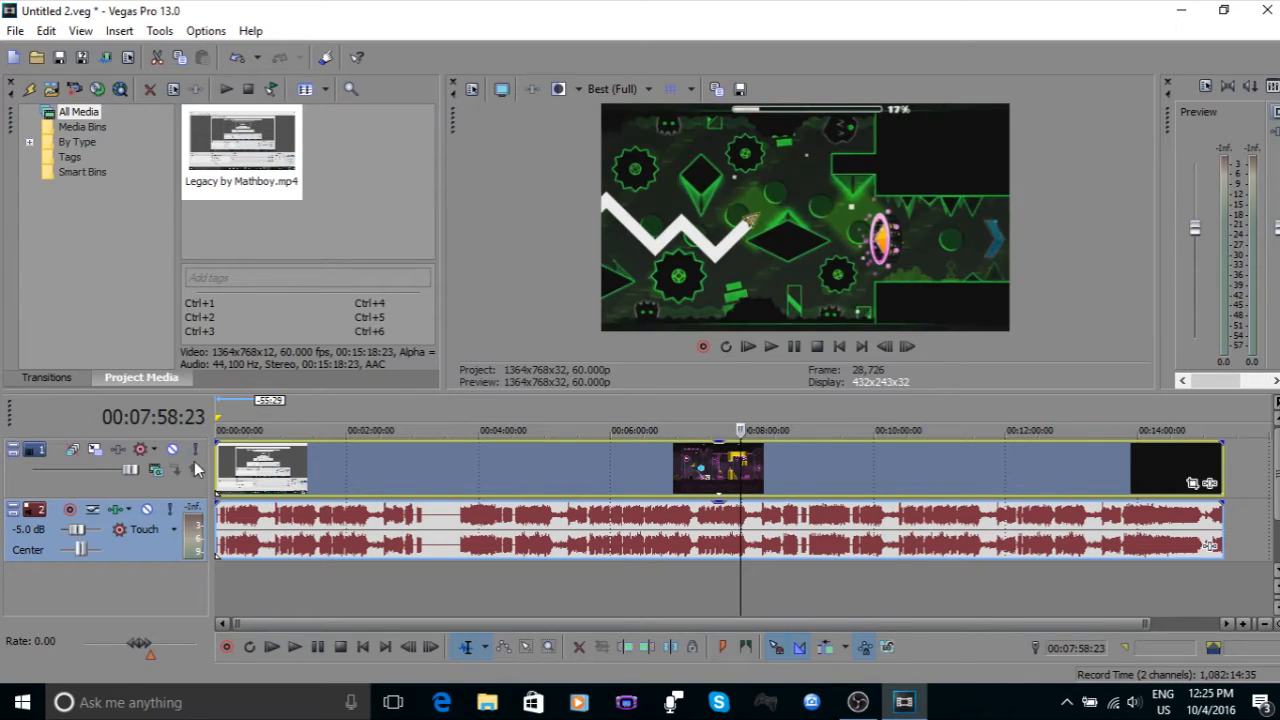
Step: Raise the volume of audio track 2 to -0.8 dB
mouse_move(637, 446)
left_click_drag(643, 453, 667, 428)
left_click_drag(74, 530, 83, 536)
left_click(443, 538)
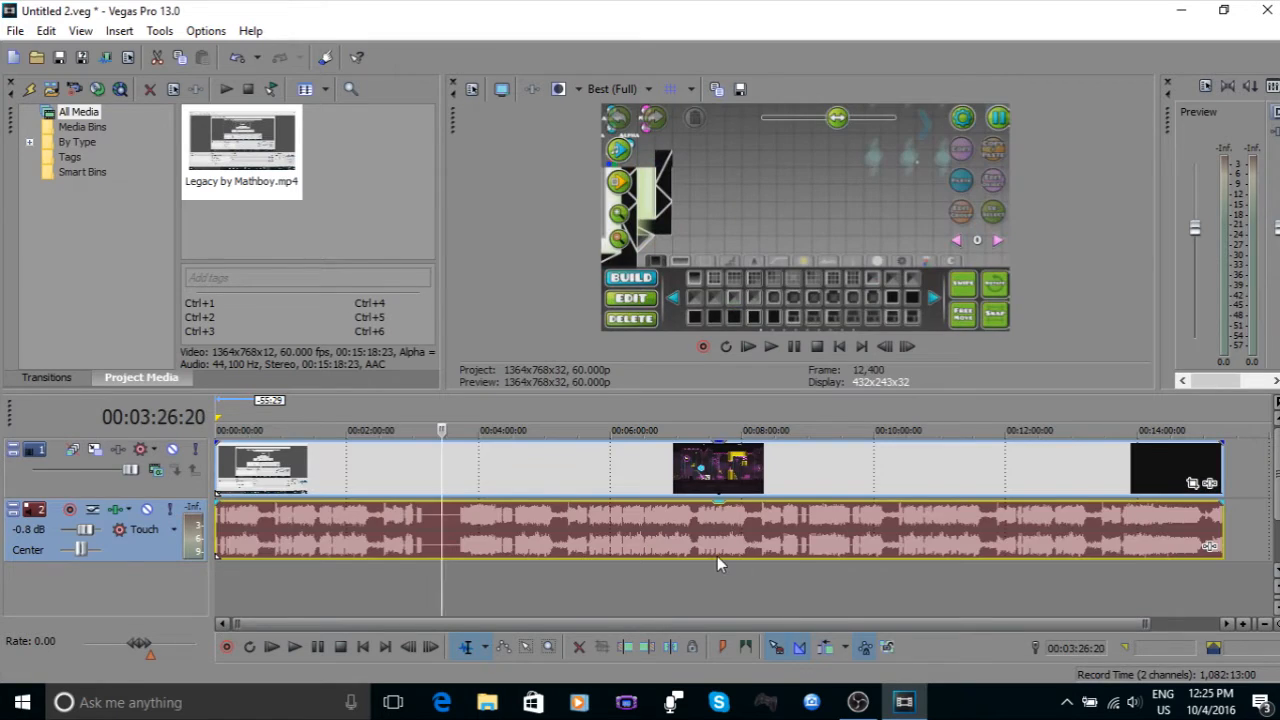
Step: Preview the clip's frames at several different points along the timeline
left_click(803, 598)
left_click(993, 599)
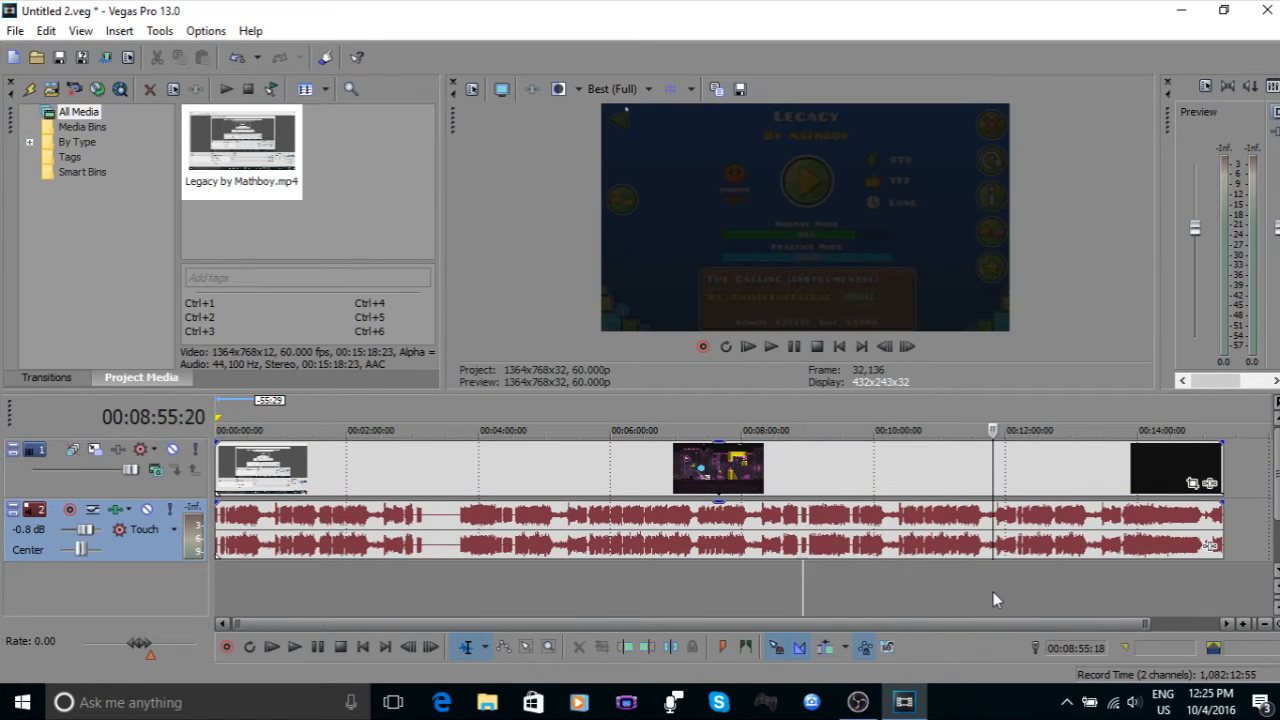
left_click(889, 592)
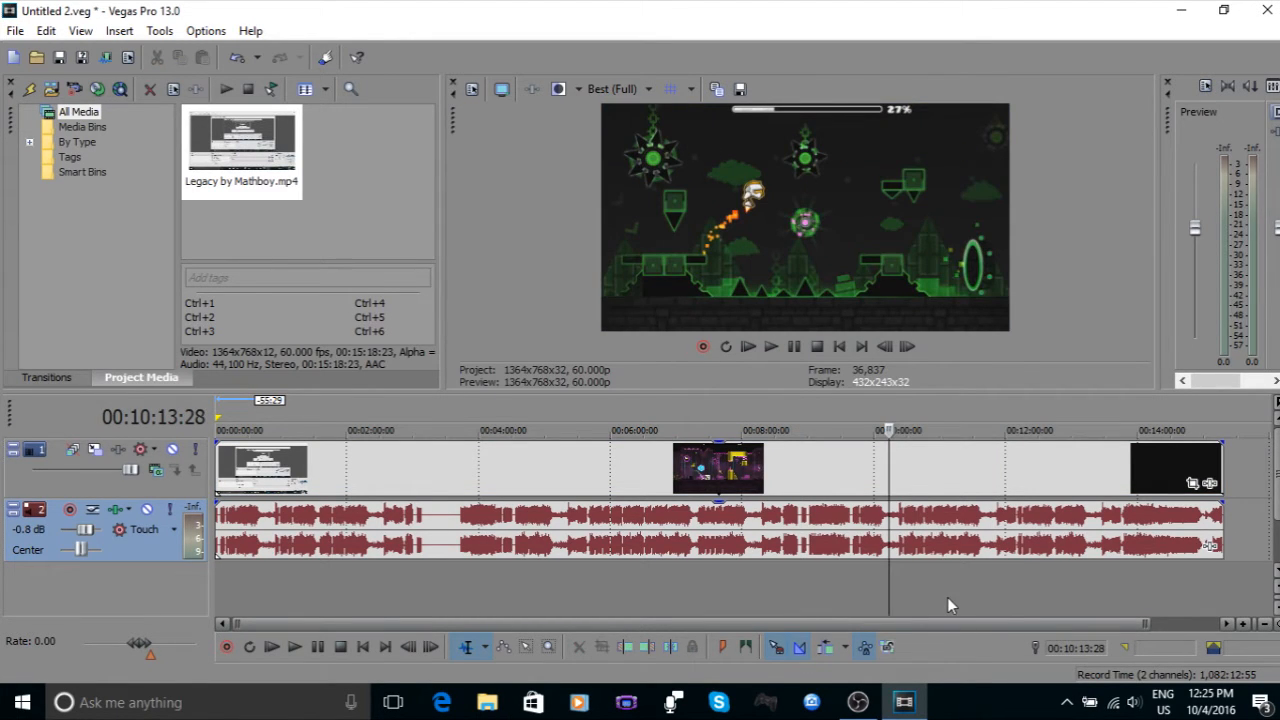
left_click(421, 597)
left_click(487, 604)
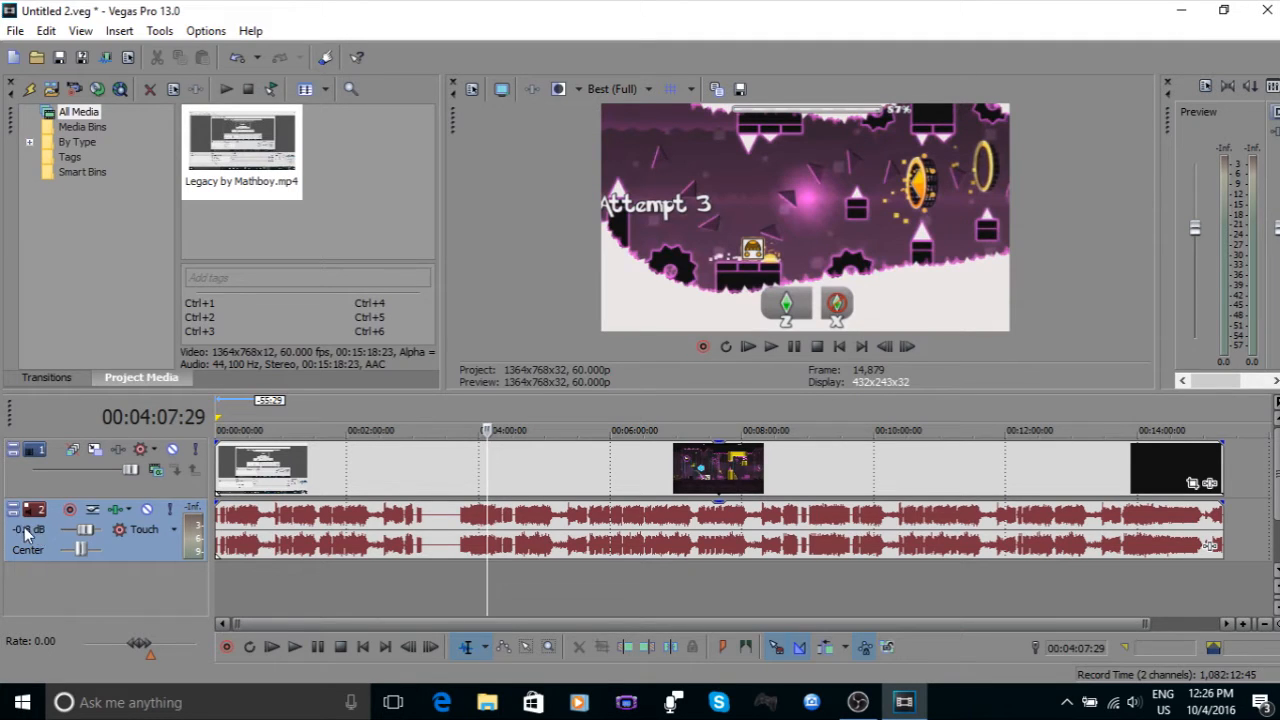
left_click(276, 524)
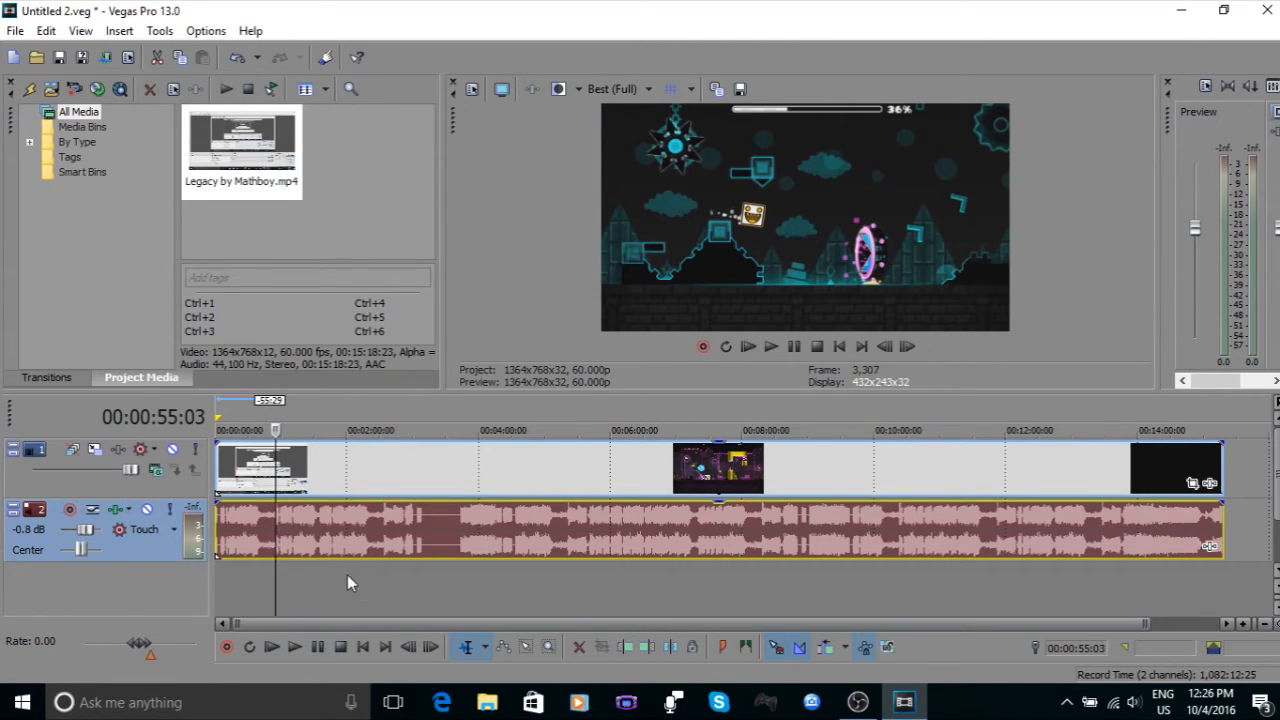
left_click(973, 594)
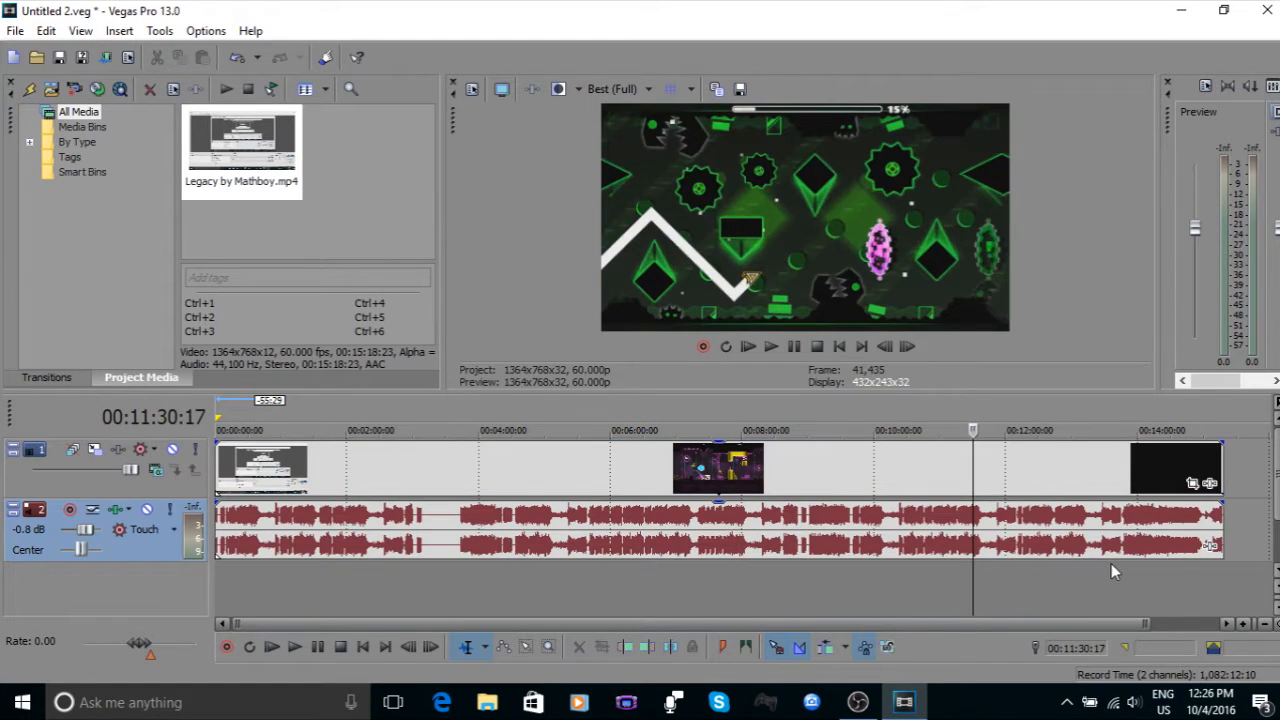
Step: Split the video and audio clip at 00:12:50:20 on the timeline
left_click_drag(974, 590, 1061, 575)
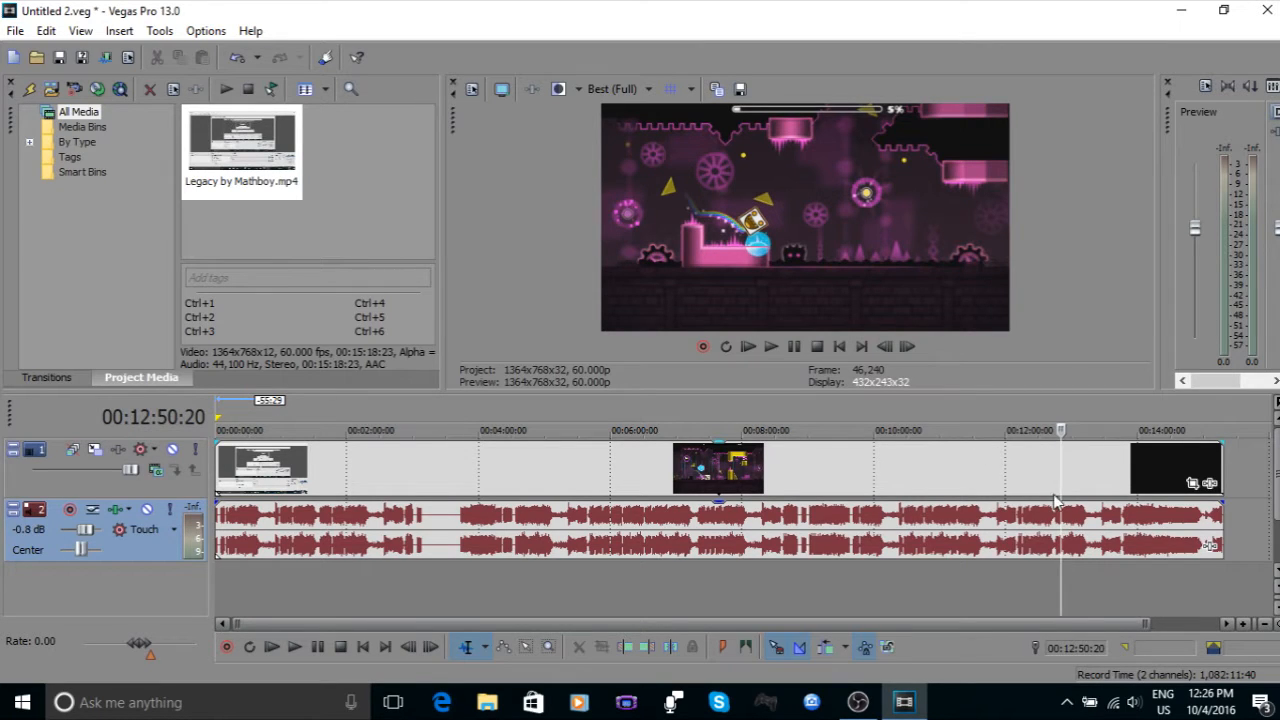
key("s")
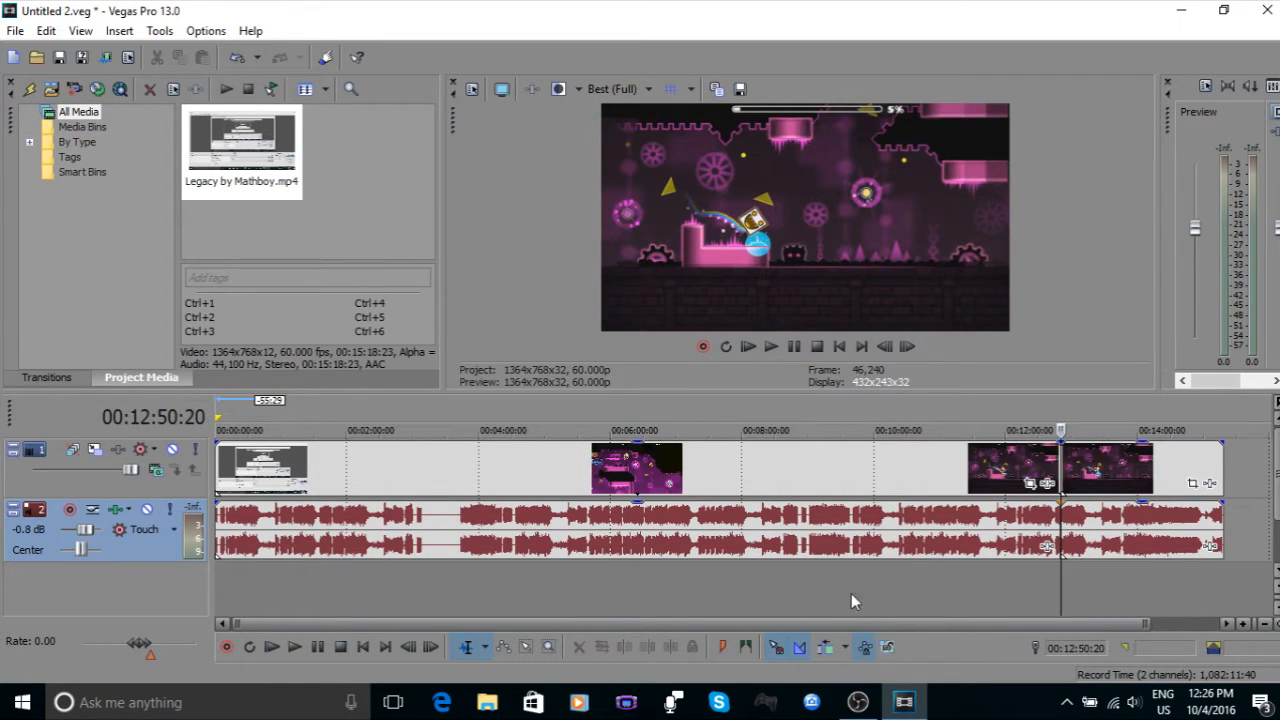
left_click(787, 595)
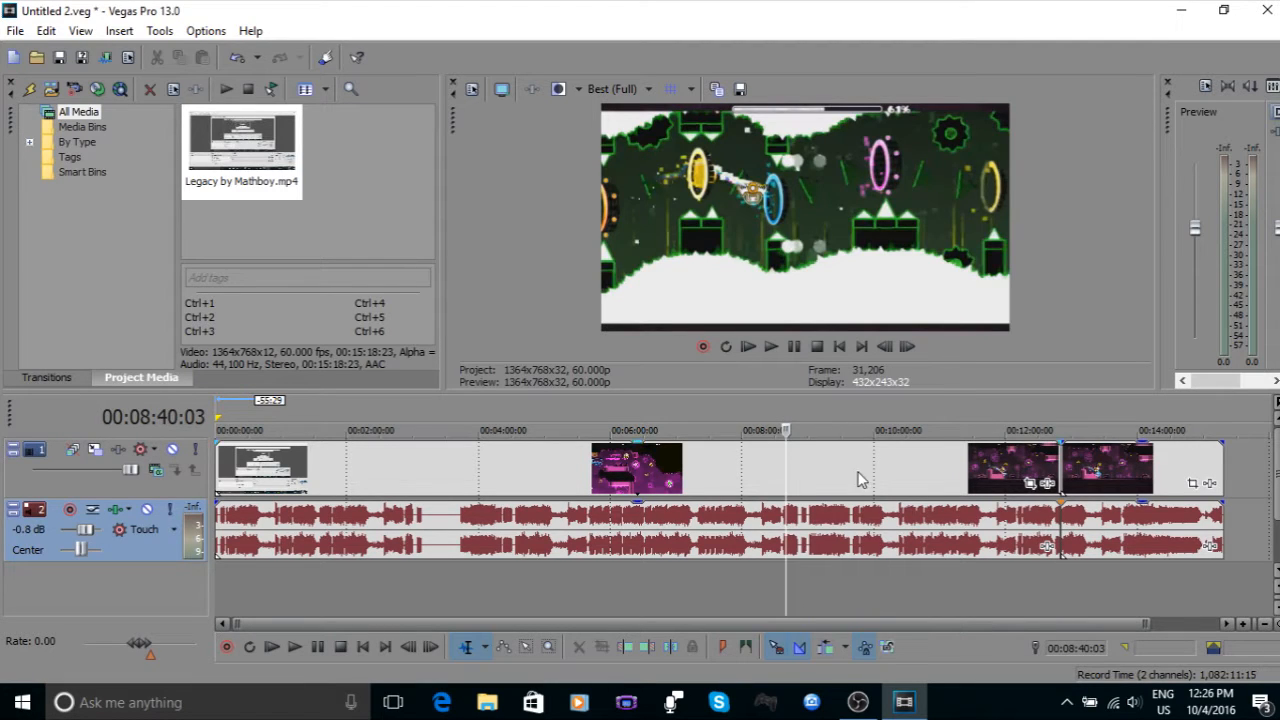
left_click(571, 588)
left_click(376, 594)
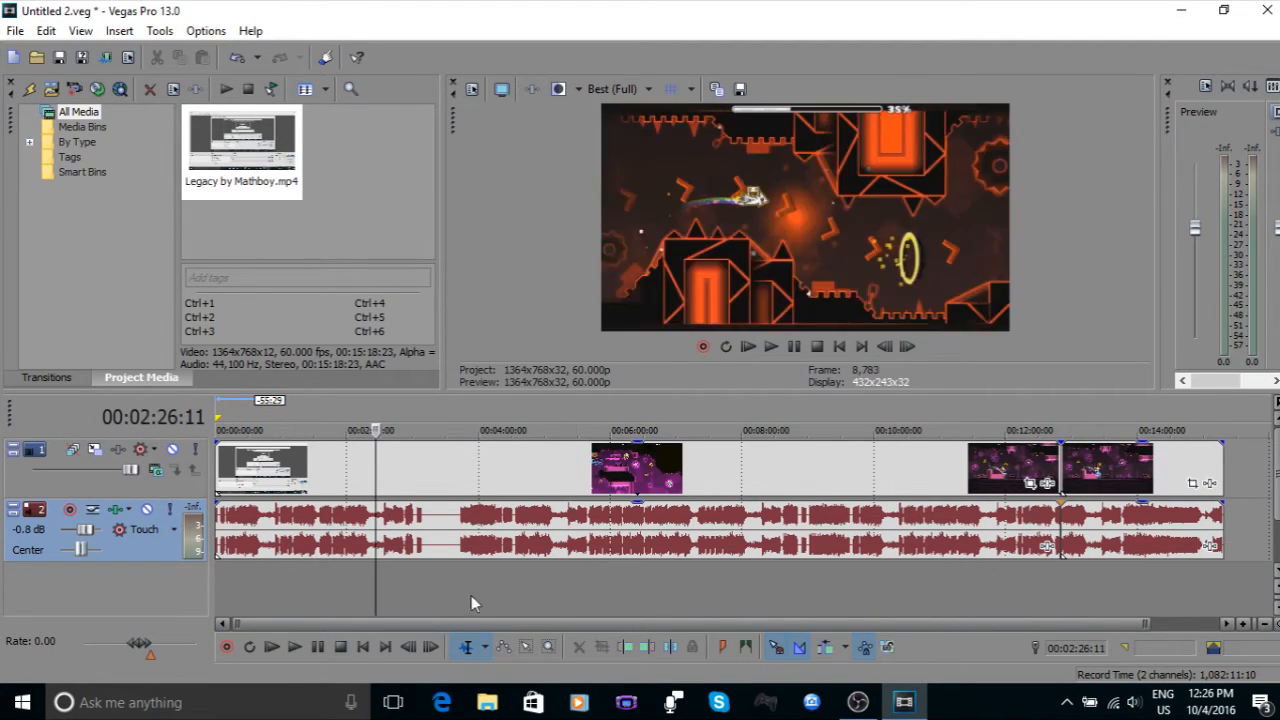
left_click(596, 594)
Step: Ungroup the video and audio of the long first segment and select each part on its own
left_click(798, 469)
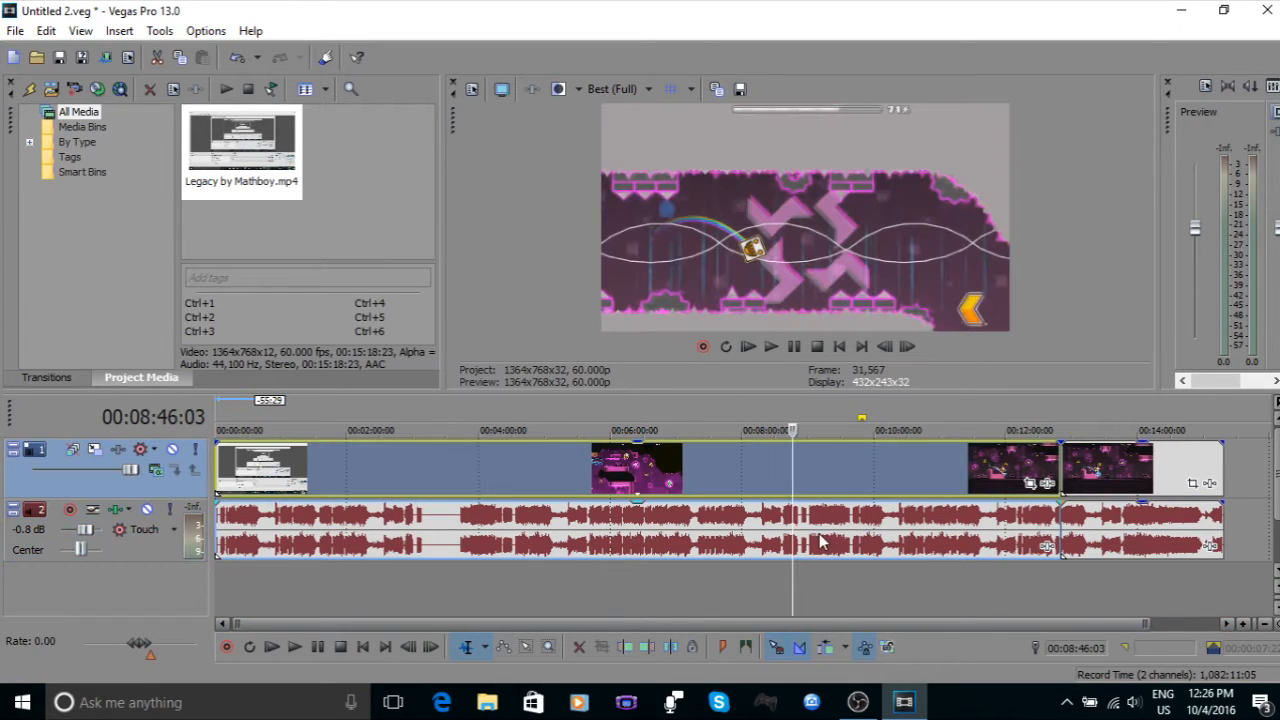
key("u")
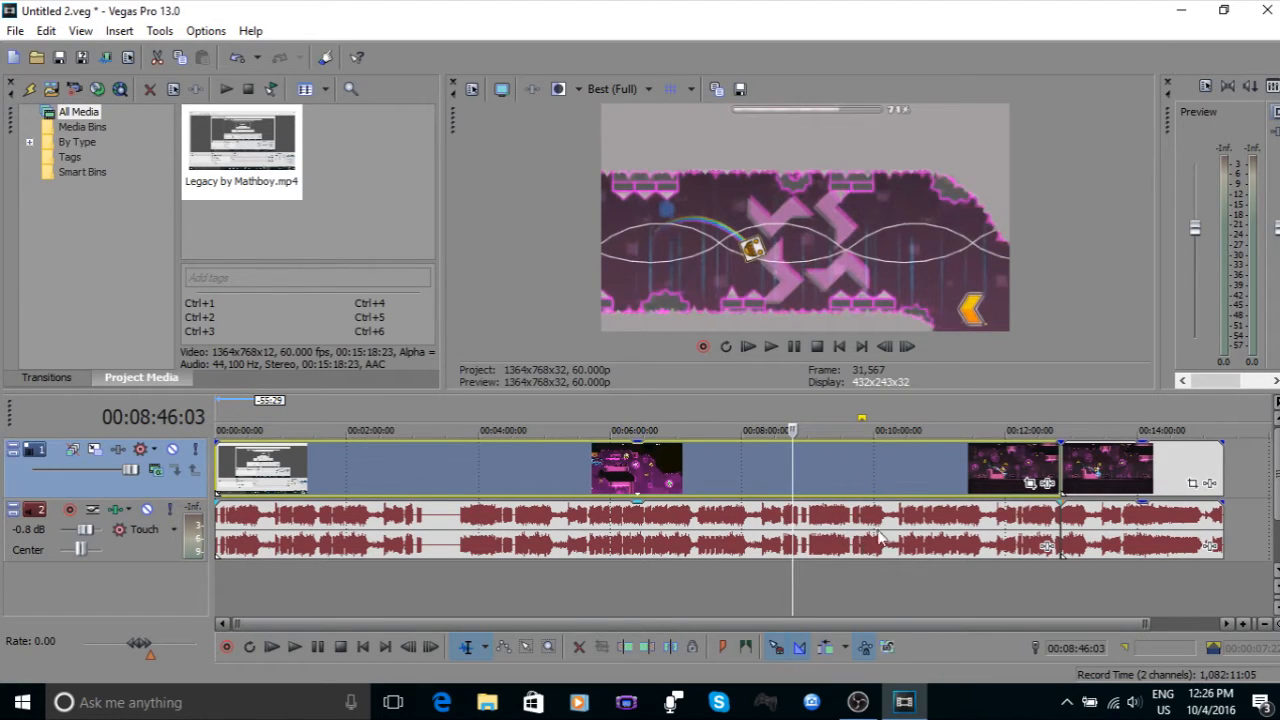
left_click(847, 516)
left_click(846, 465)
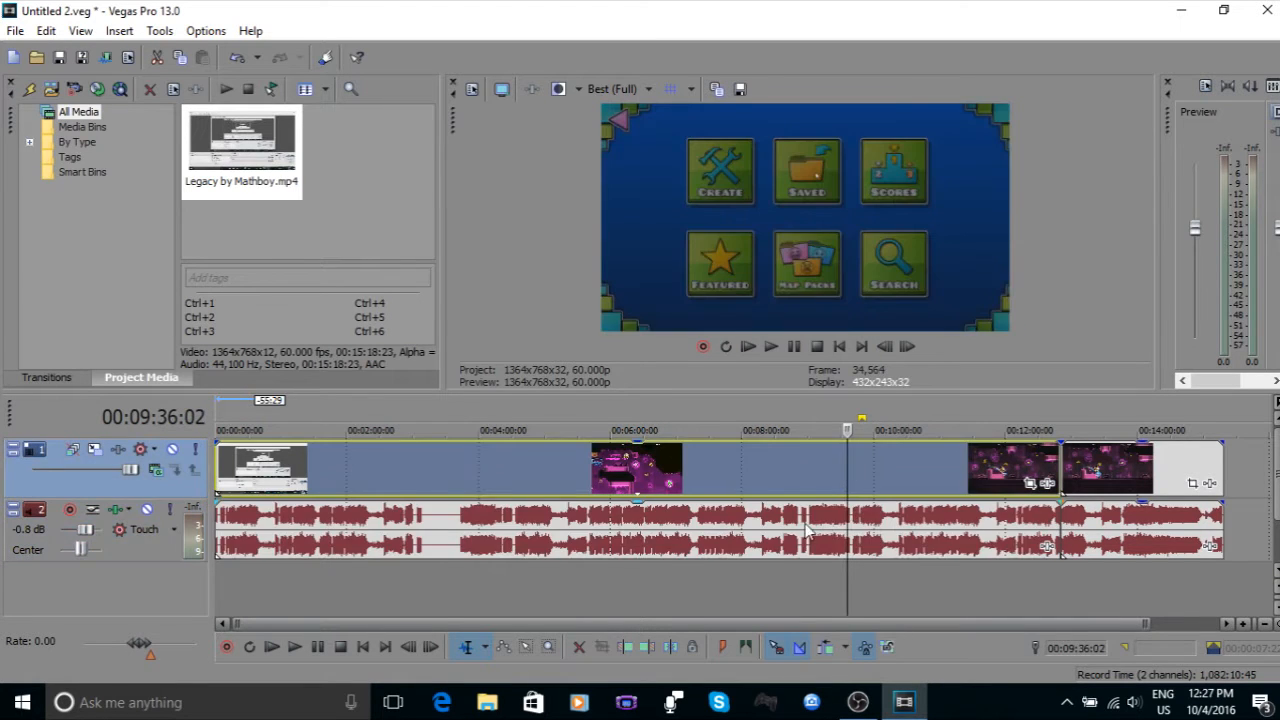
left_click(812, 522)
left_click(773, 457)
left_click(796, 522)
left_click(834, 522)
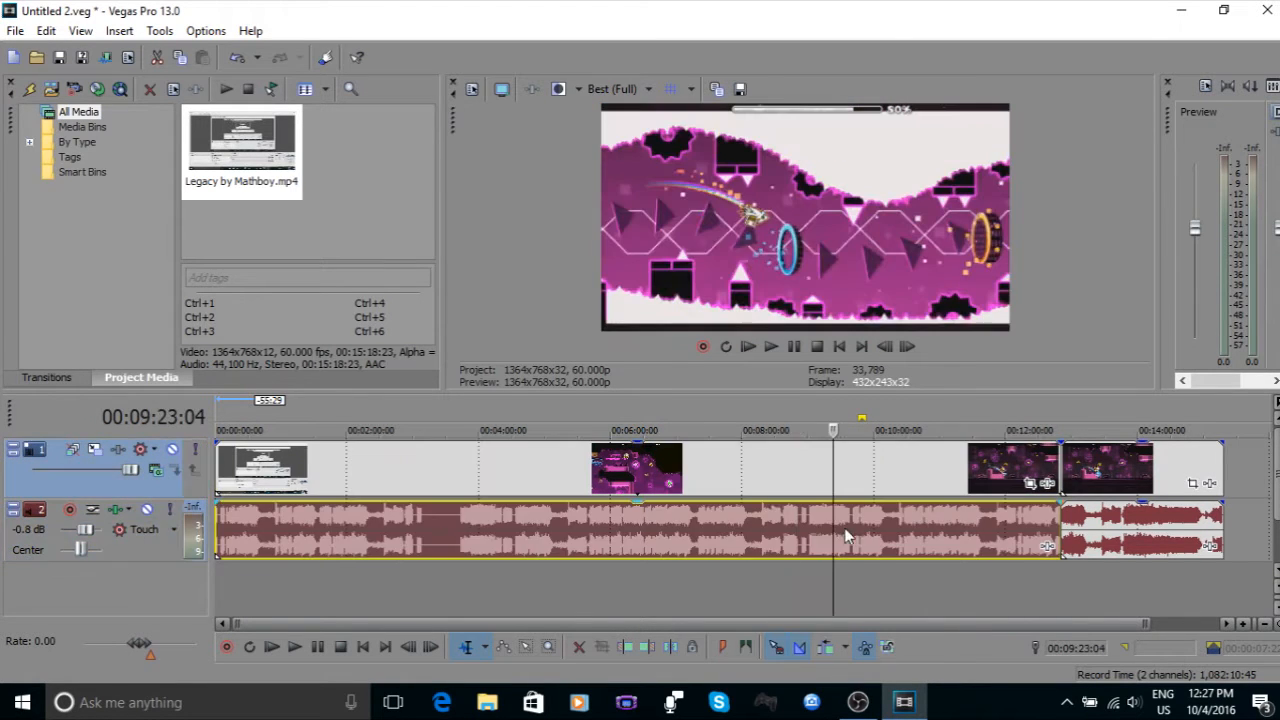
left_click(746, 461)
left_click(655, 528)
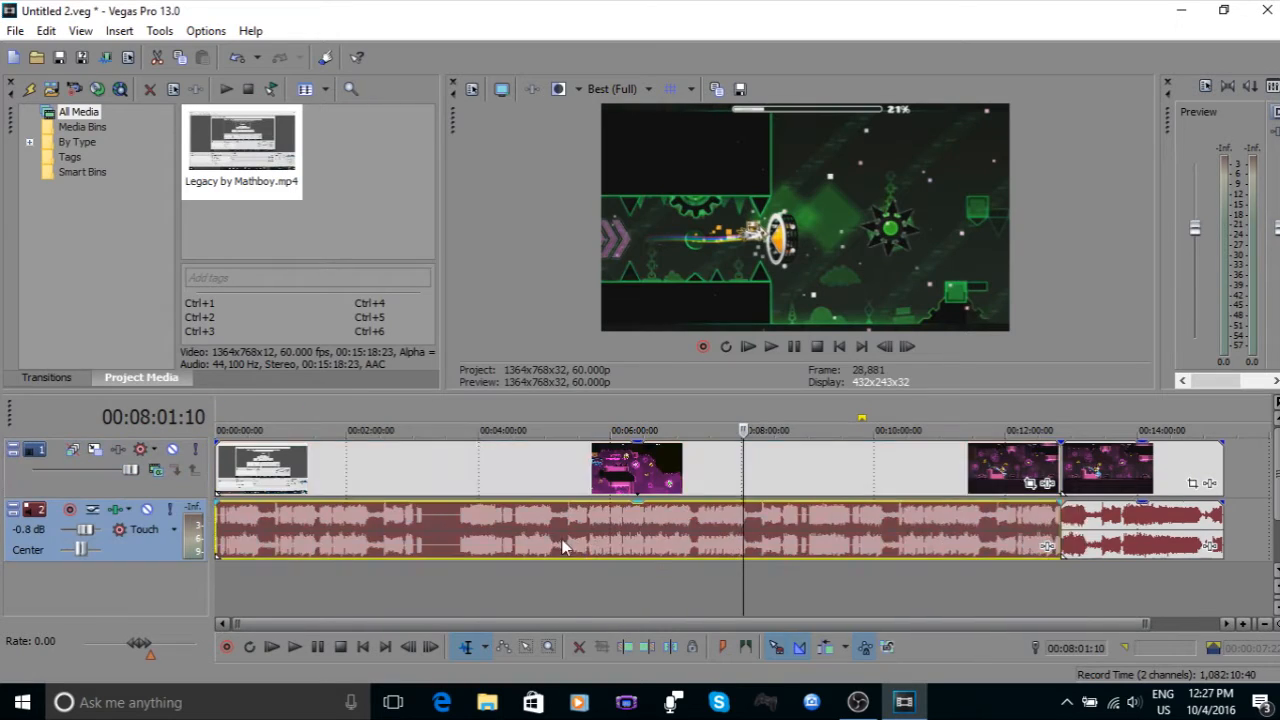
left_click(948, 542)
Step: Select both the video and audio parts of the long first segment and delete them together
left_click(891, 474)
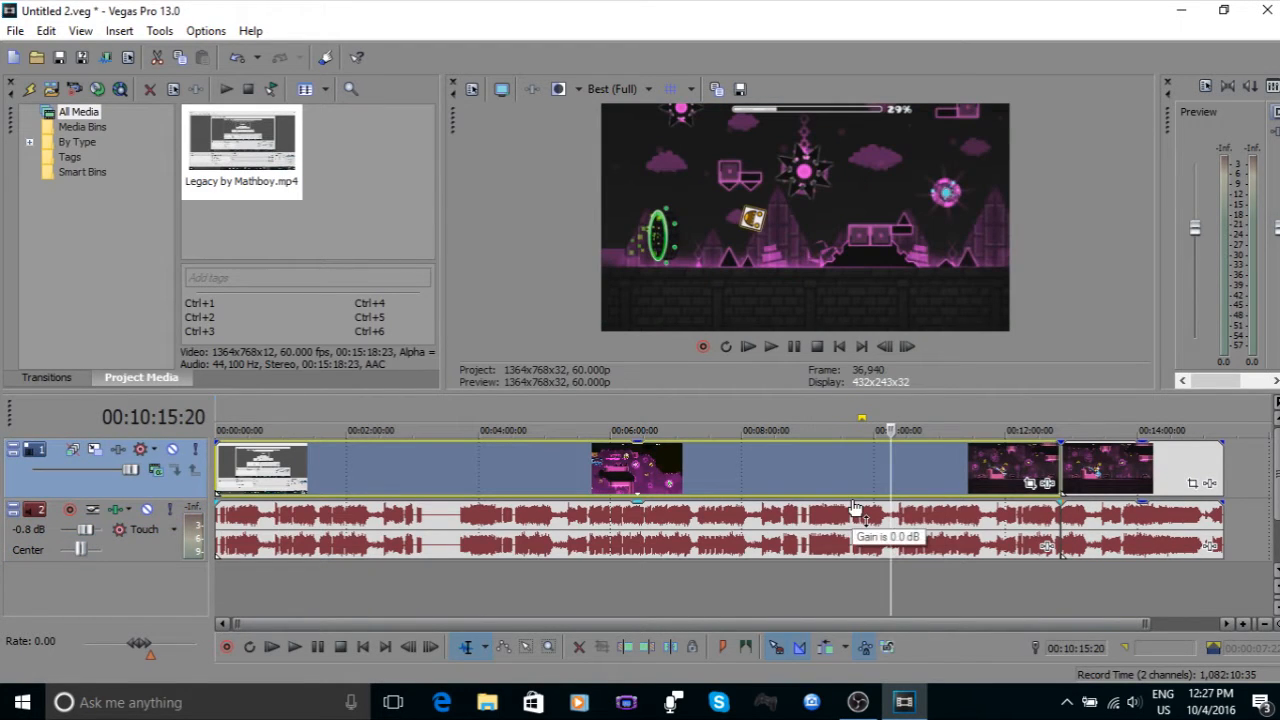
left_click(776, 532, "ctrl")
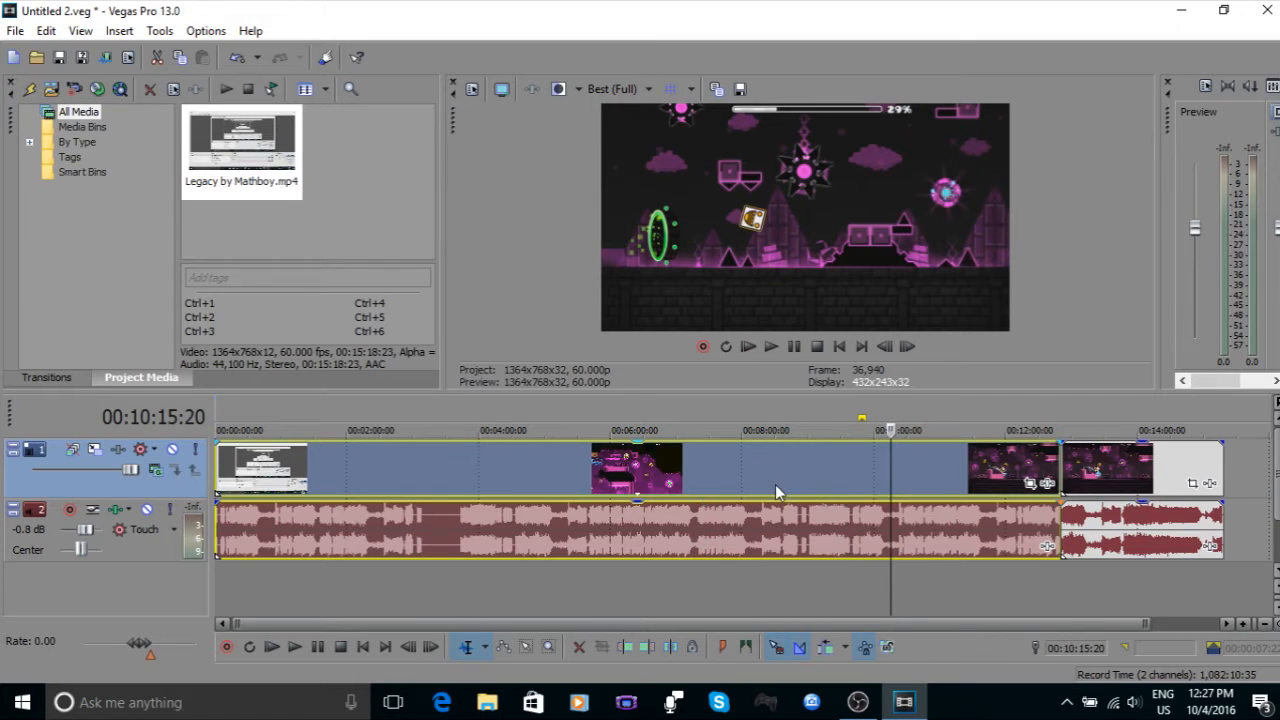
right_click(775, 530)
left_click(927, 283)
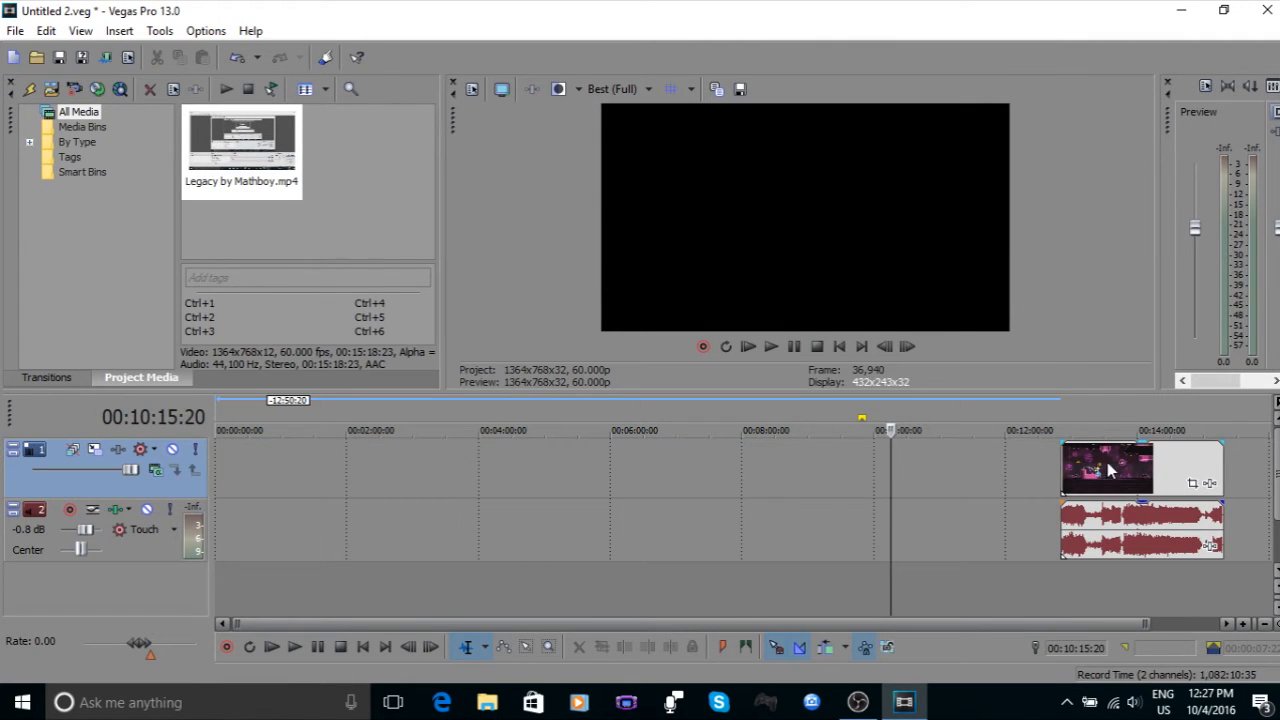
Step: Move the remaining video and audio segment near the timeline's start, beginning at about 00:00:52
left_click_drag(1121, 462, 331, 448)
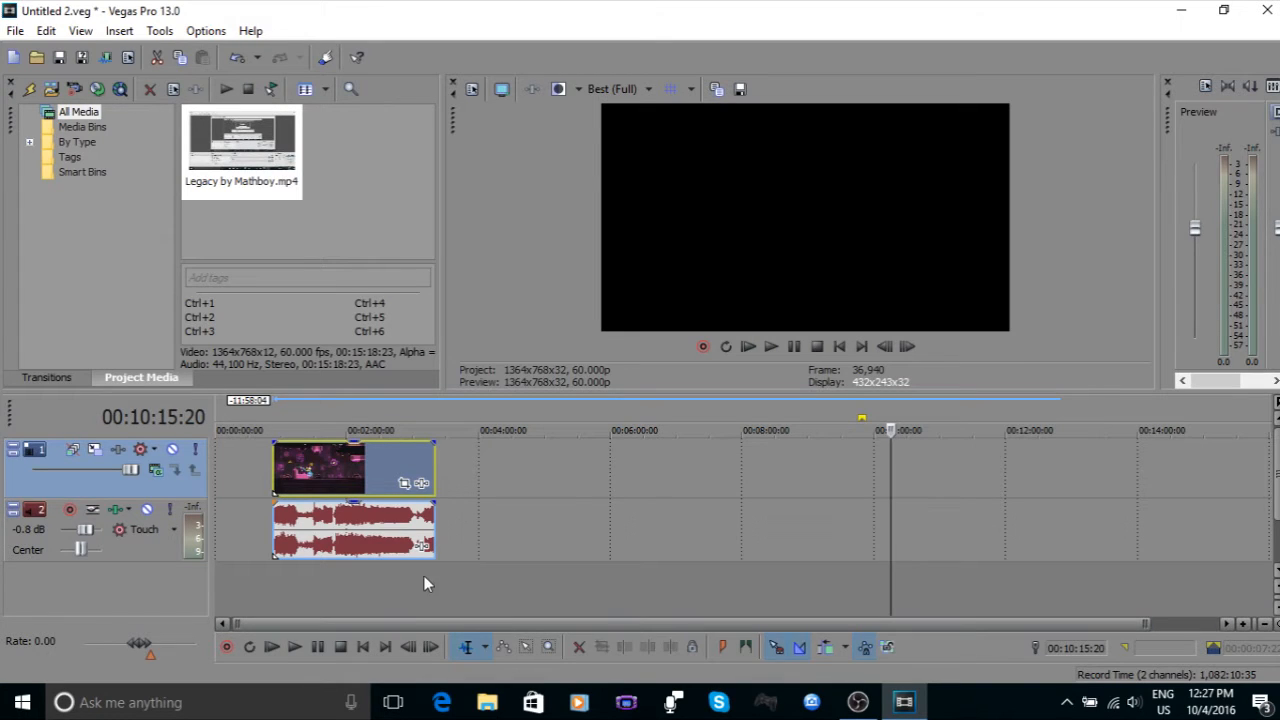
left_click(344, 590)
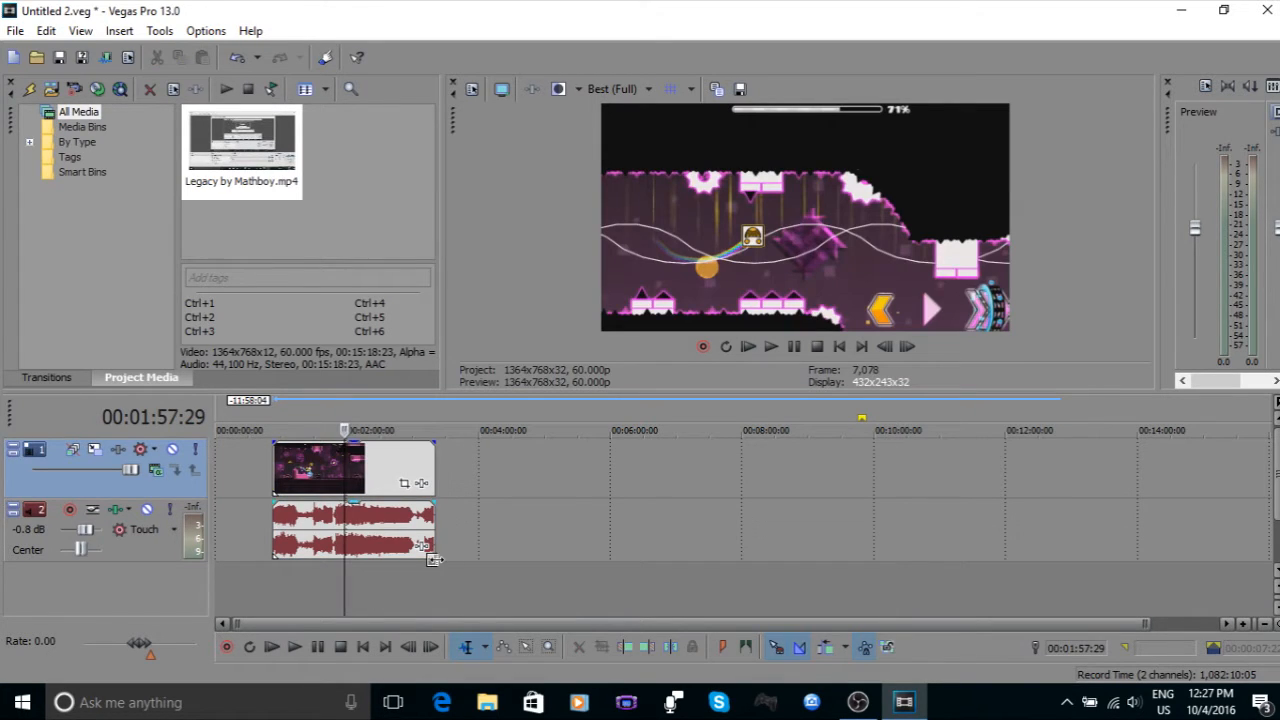
Step: Copy the remaining video and audio segment and paste the copy at 00:07:28:18 on the timeline
left_click(366, 468)
right_click(398, 453)
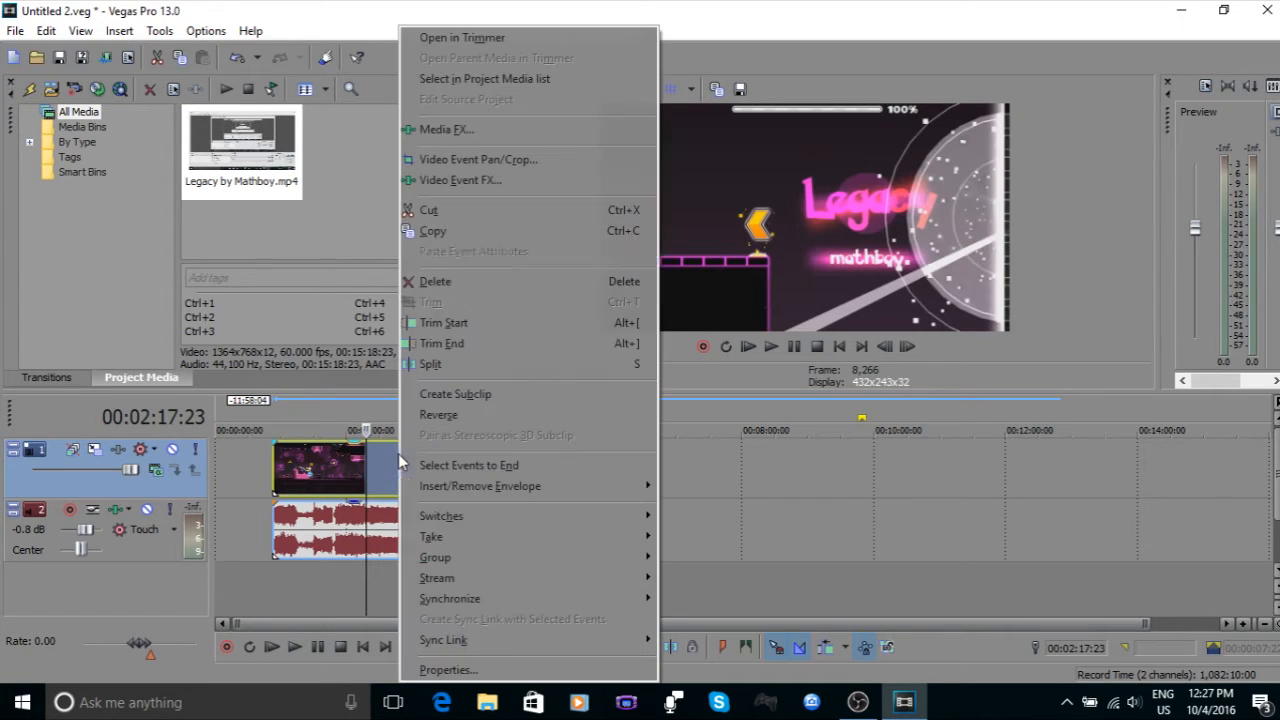
left_click(432, 230)
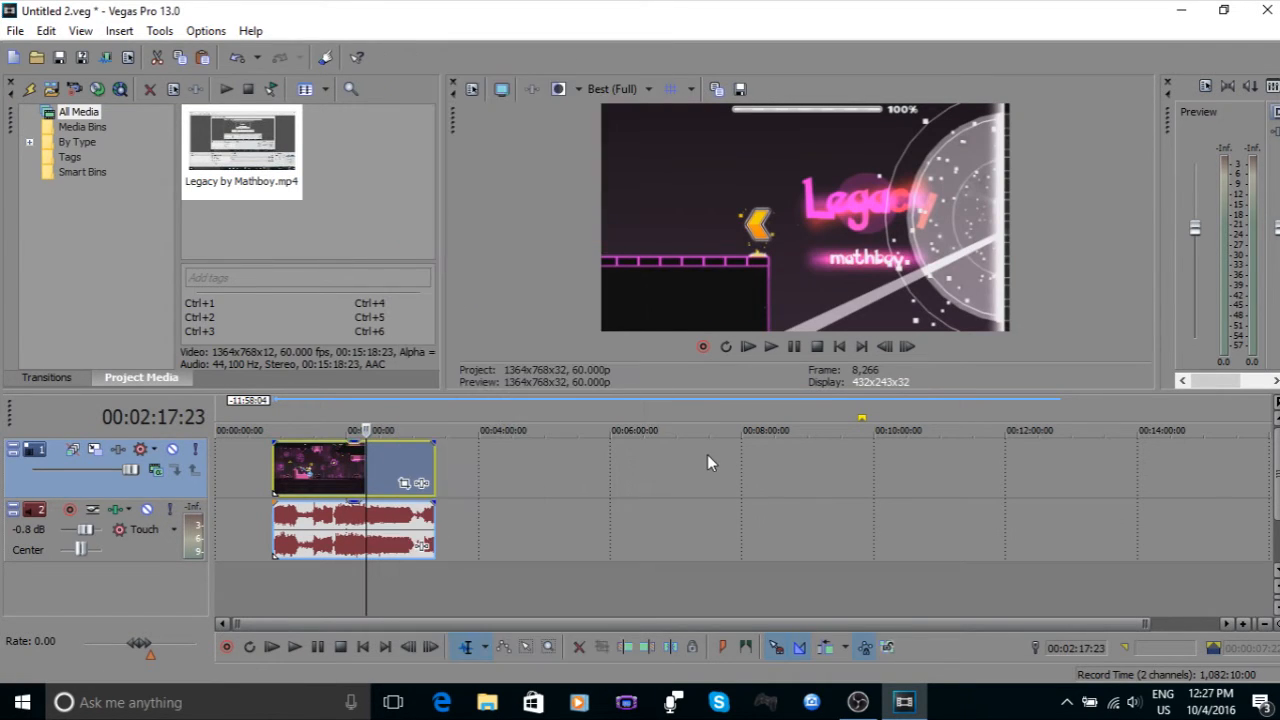
left_click(707, 454)
right_click(784, 461)
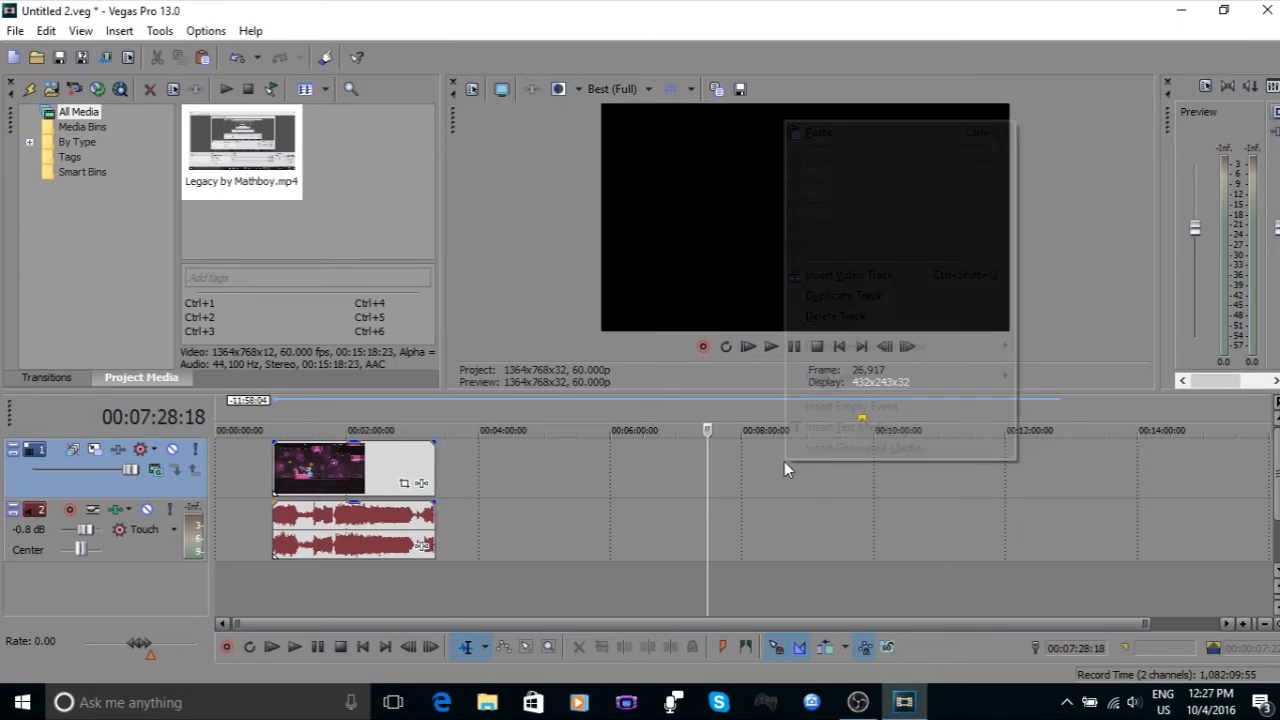
left_click(882, 137)
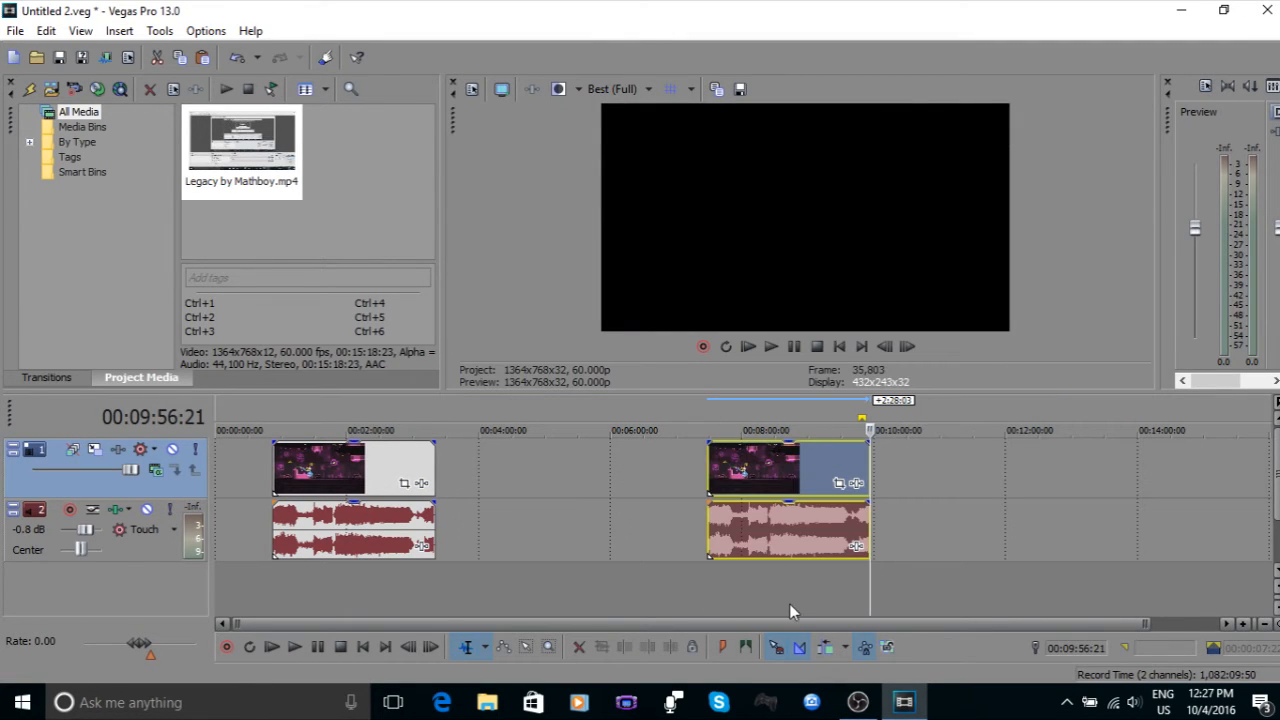
Step: Extend the end of the pasted copy to about 00:10:55 and trim it back to about 00:09:42
left_click(789, 603)
scroll(828, 574, "up", 3)
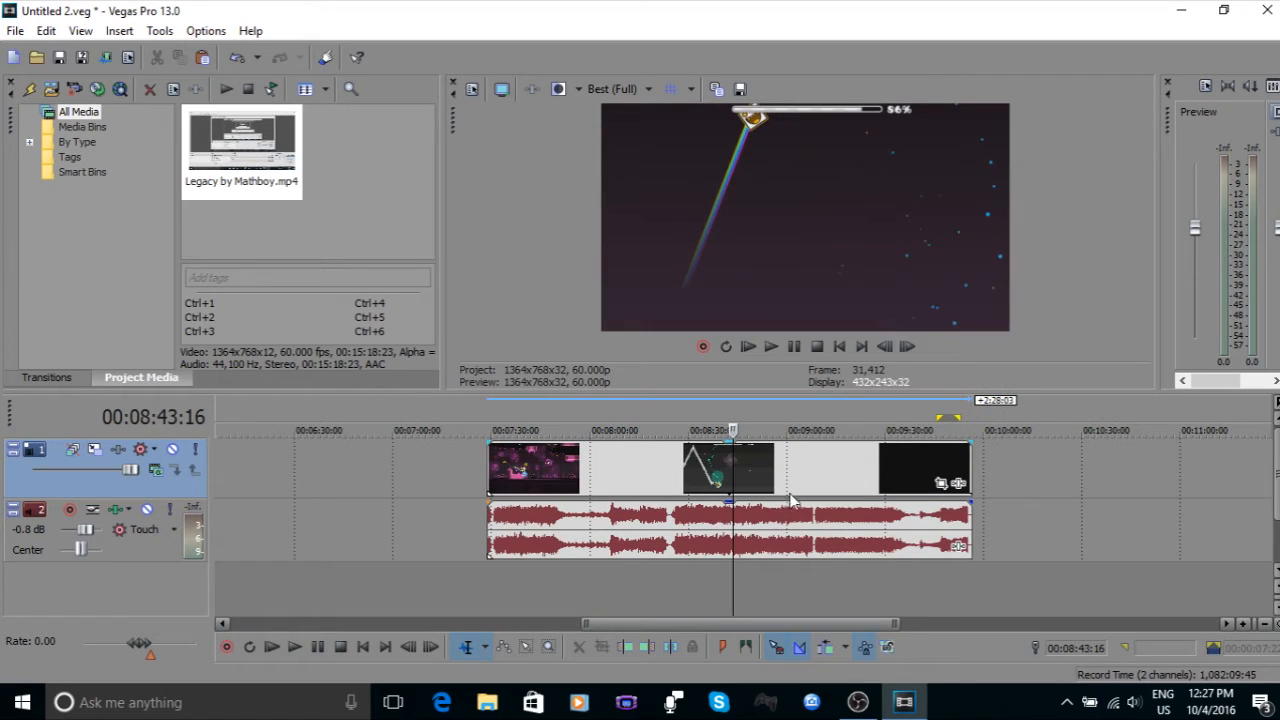
left_click_drag(973, 456, 1183, 490)
left_click_drag(994, 482, 816, 469)
left_click(1070, 457)
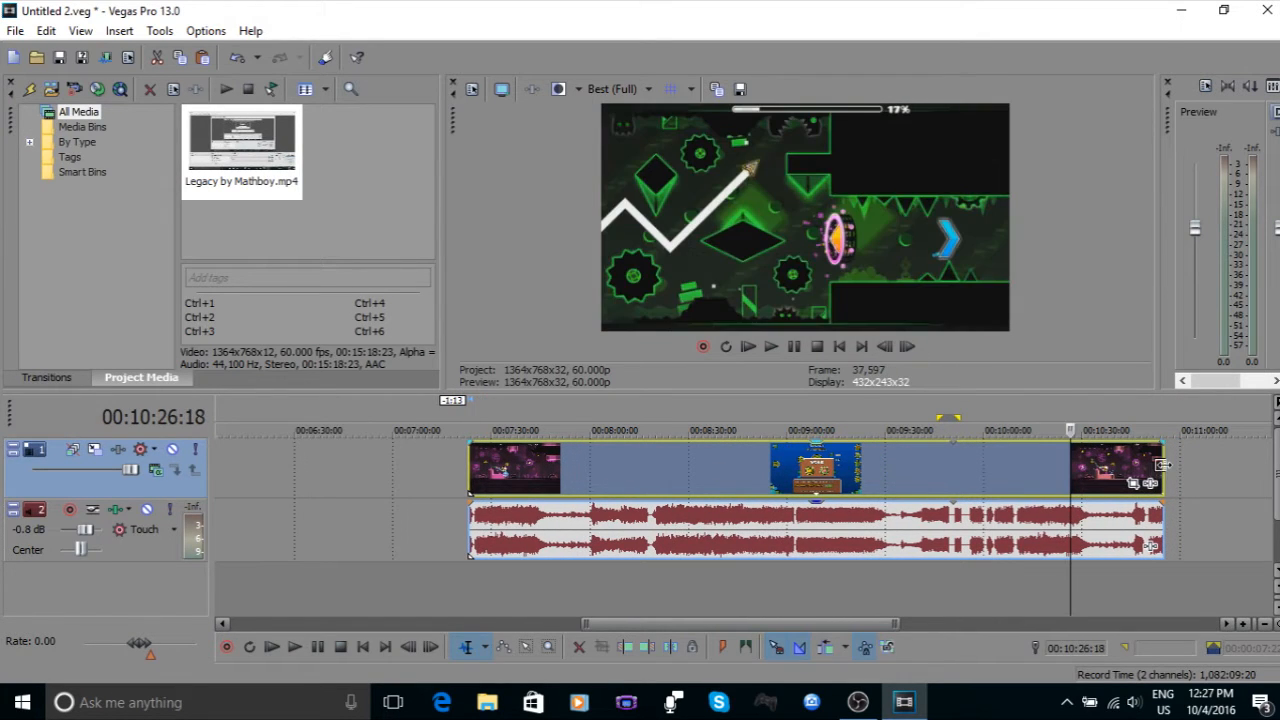
left_click_drag(1163, 470, 942, 470)
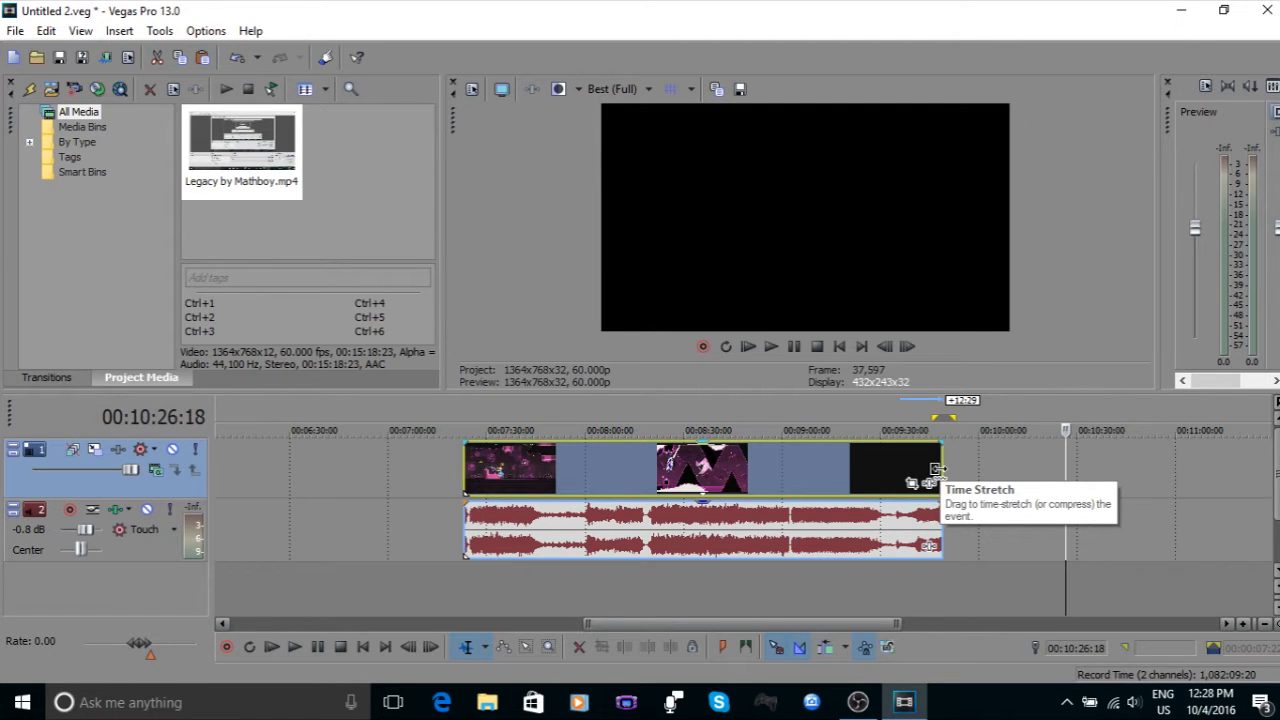
scroll(876, 477, "down", 5)
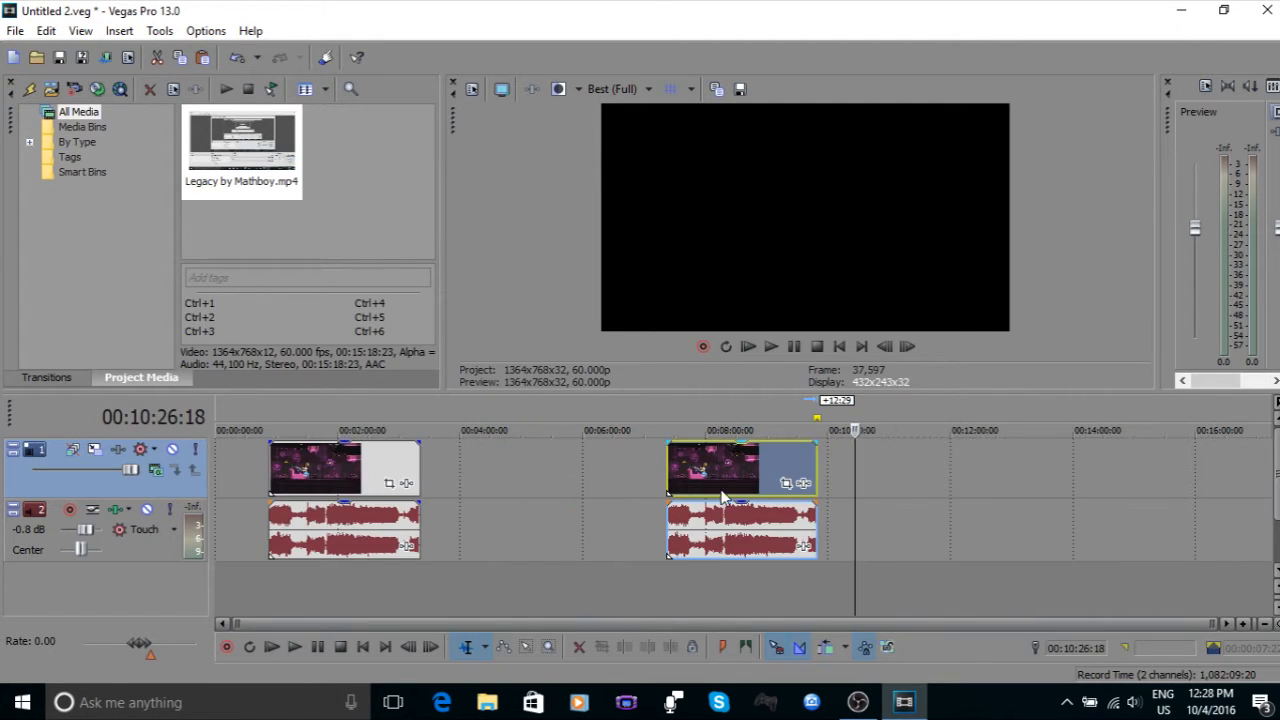
Step: Extend the pasted copy at both ends so it spans from about 00:06:00 to about 00:16:08
left_click_drag(672, 458, 573, 458)
left_click(603, 476)
left_click_drag(656, 474, 722, 474)
left_click(665, 474)
left_click_drag(829, 459, 1206, 459)
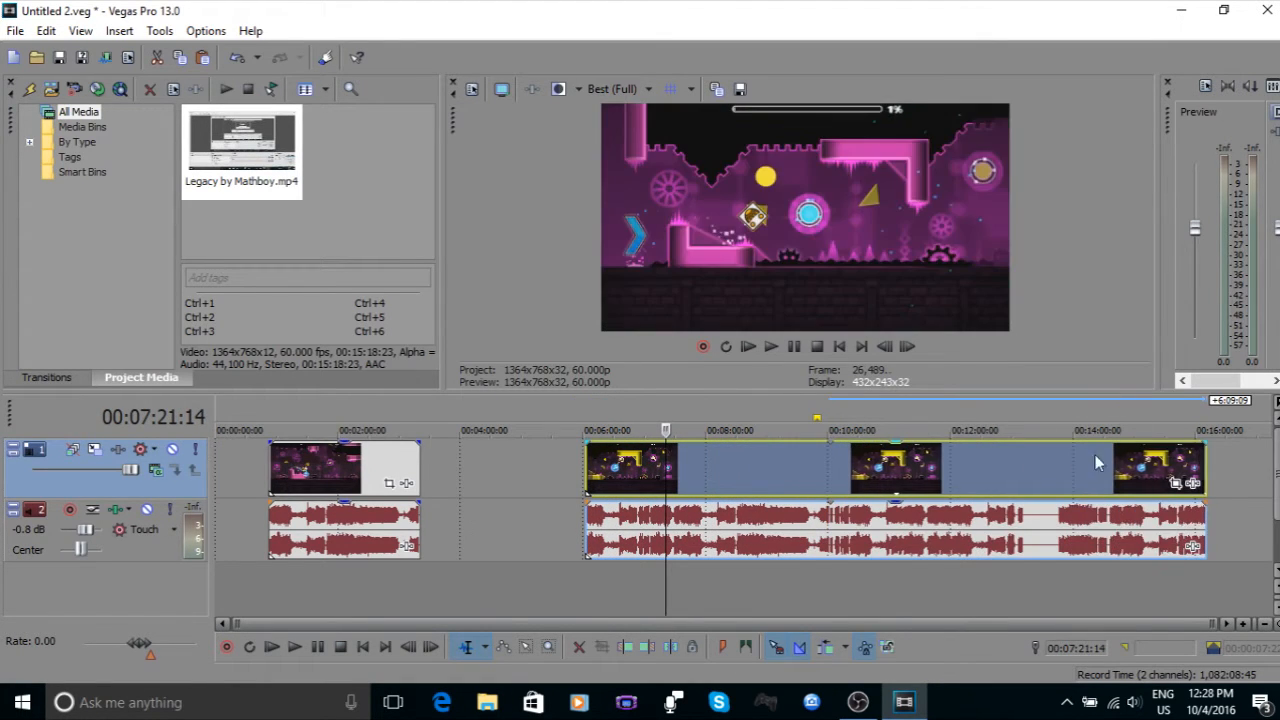
left_click(1071, 466)
left_click(977, 466)
left_click_drag(884, 467, 881, 467)
Step: Time-compress the pasted copy to end at about 00:14:10, and trim its end to about 00:13:56
left_click(760, 472)
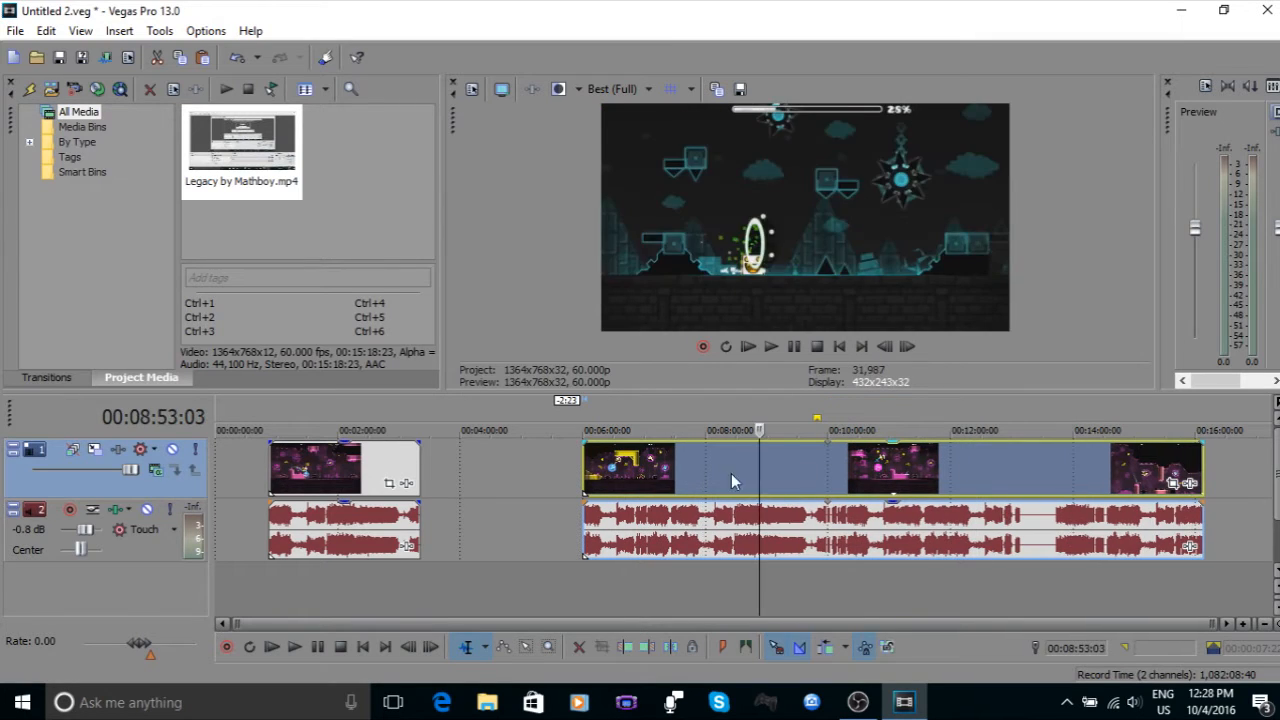
left_click(678, 477)
left_click(1082, 469)
left_click(1146, 469)
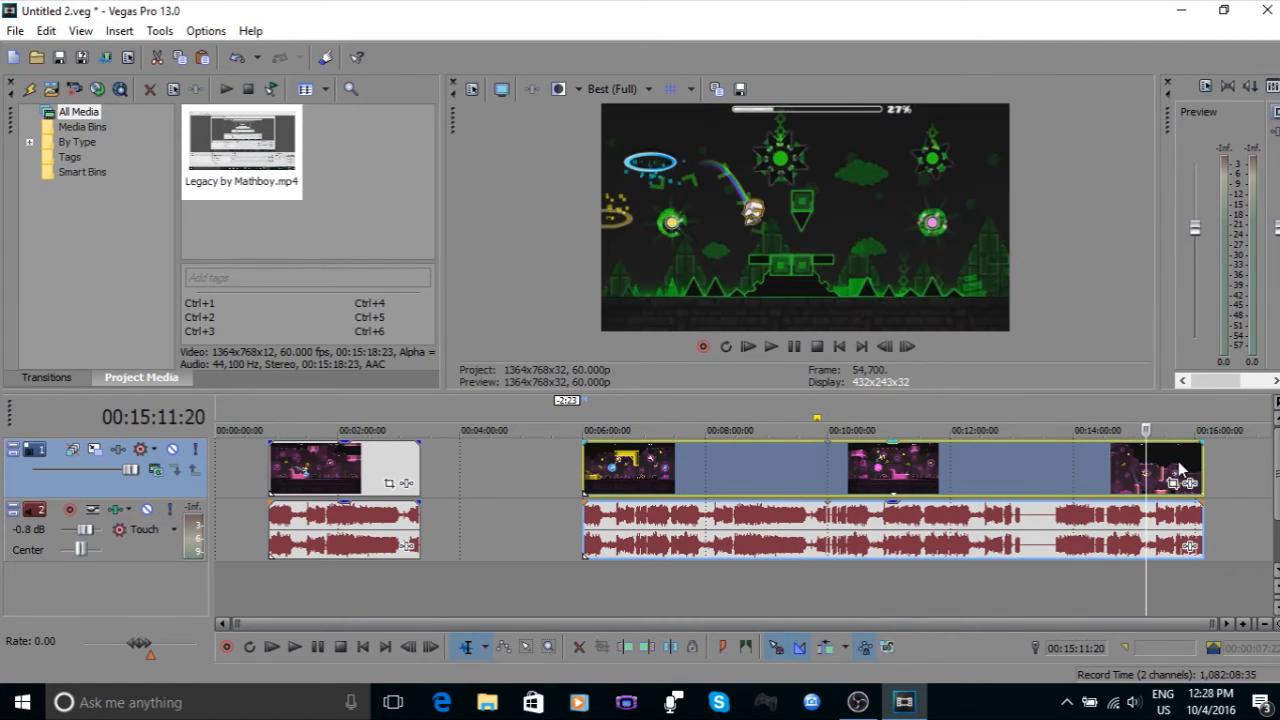
left_click(1186, 472)
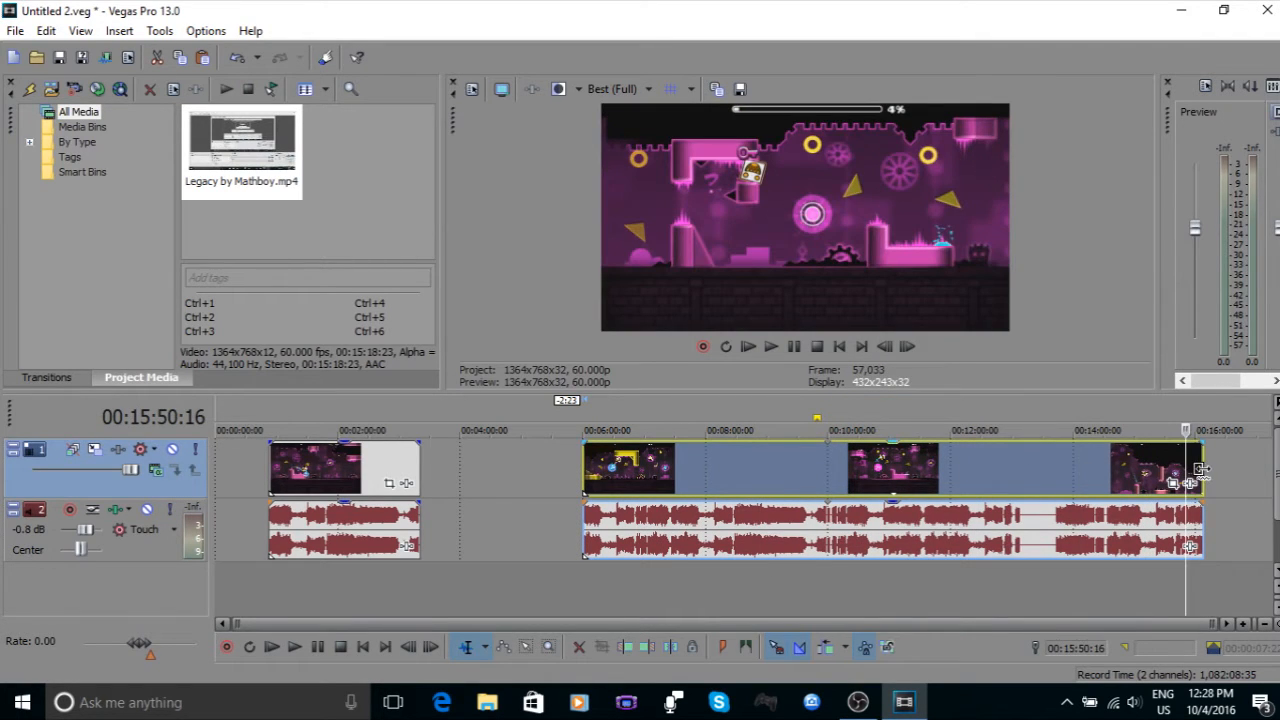
left_click_drag(1201, 468, 1082, 470)
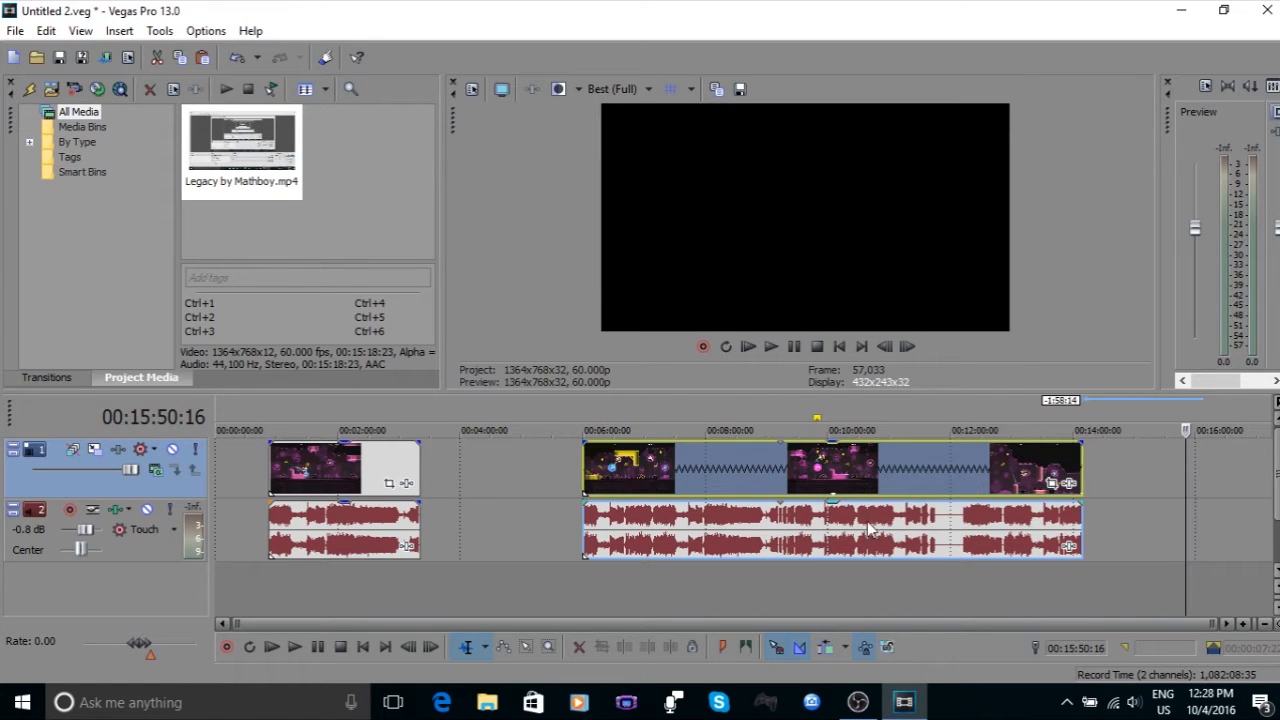
left_click(1156, 479)
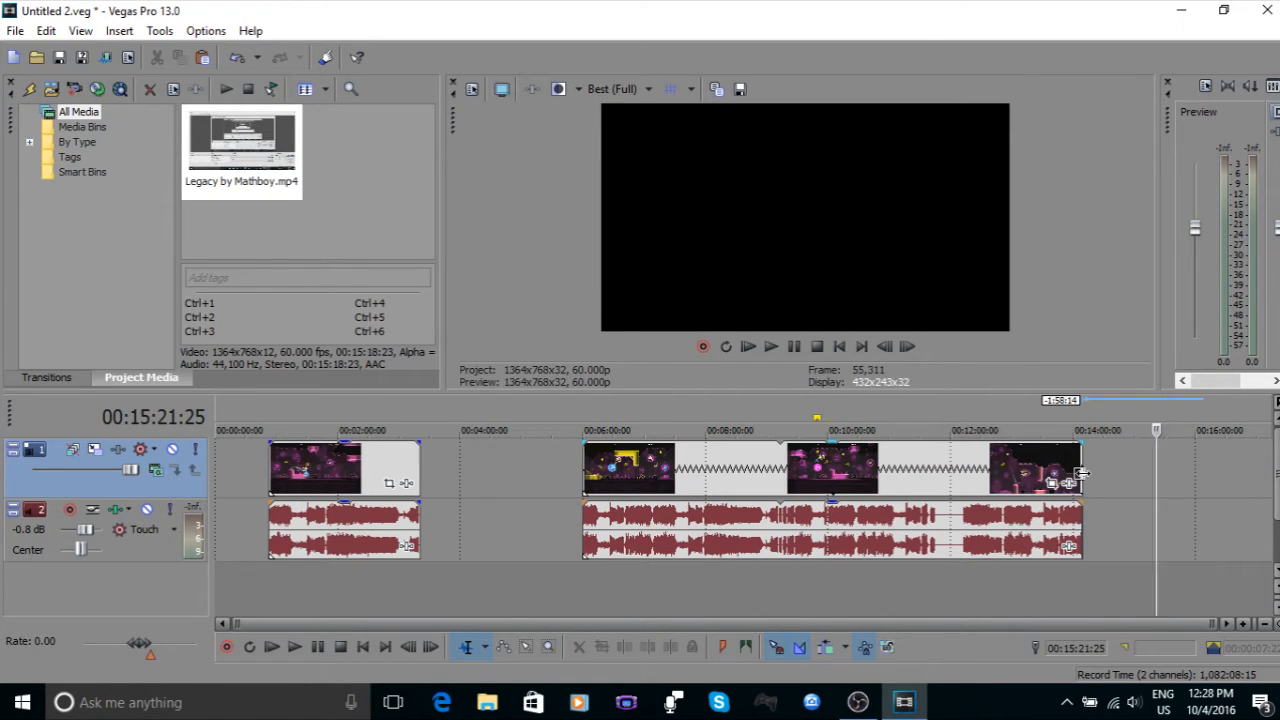
mouse_move(1081, 478)
left_mouse_down()
mouse_move(1005, 482)
mouse_move(1086, 480)
mouse_move(1068, 480)
left_mouse_up()
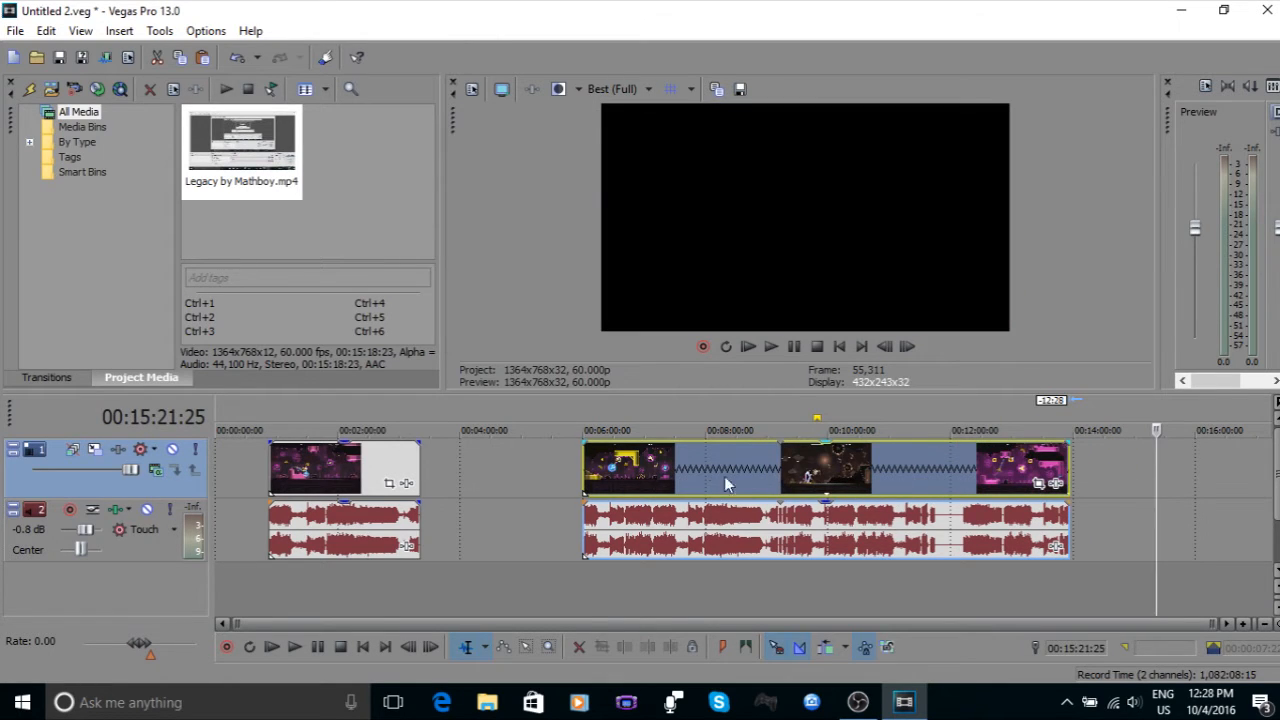
Step: Examine the time-compressed video and audio of the pasted copy at several points along the timeline
left_click(752, 473)
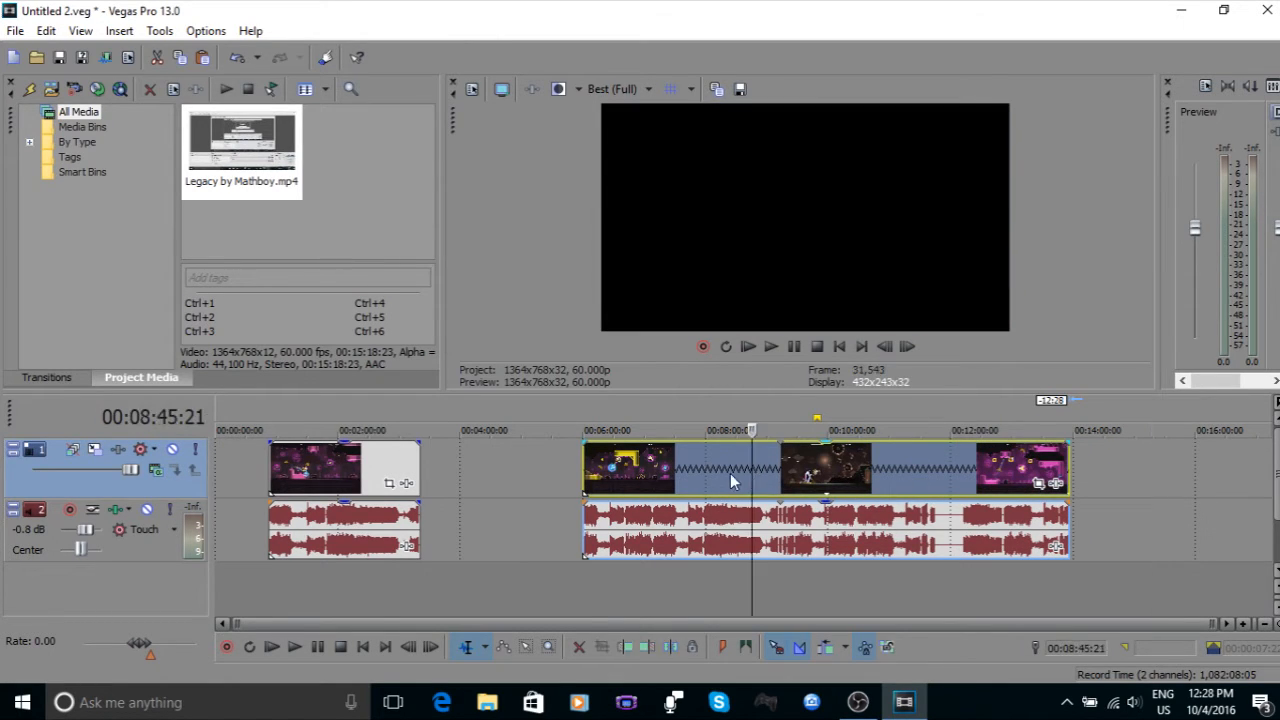
left_click(706, 470)
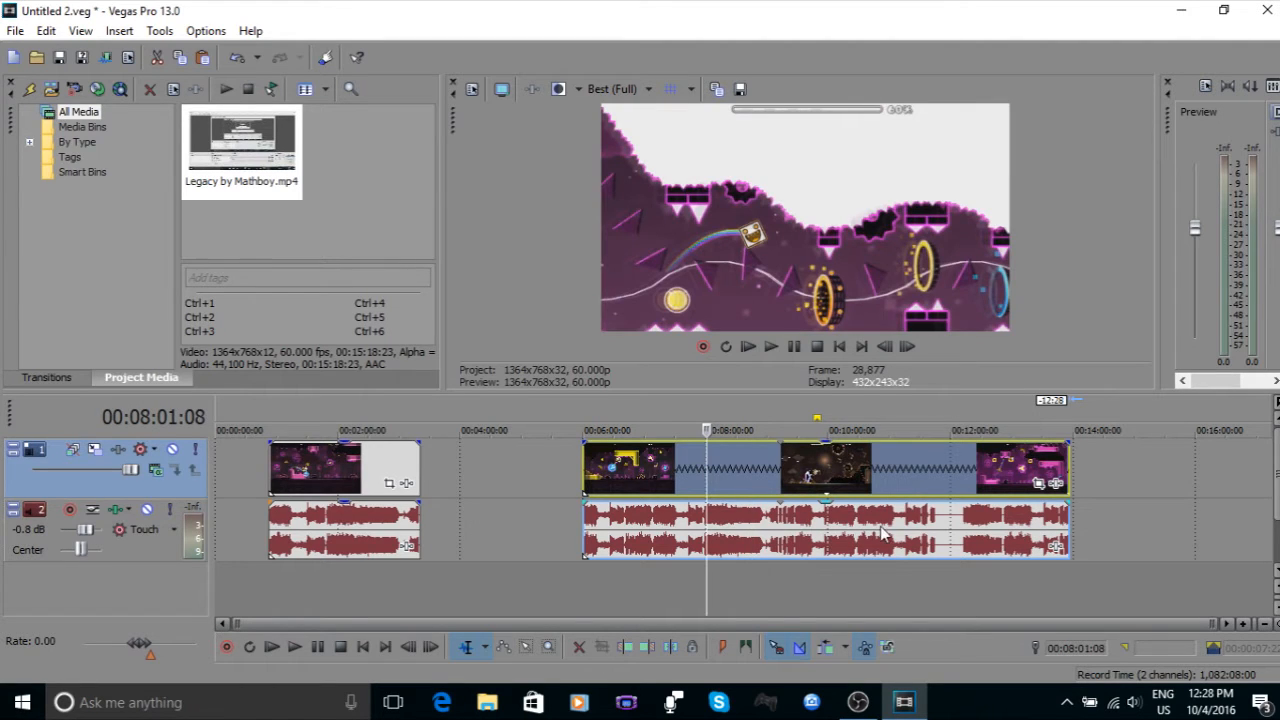
left_click(760, 543)
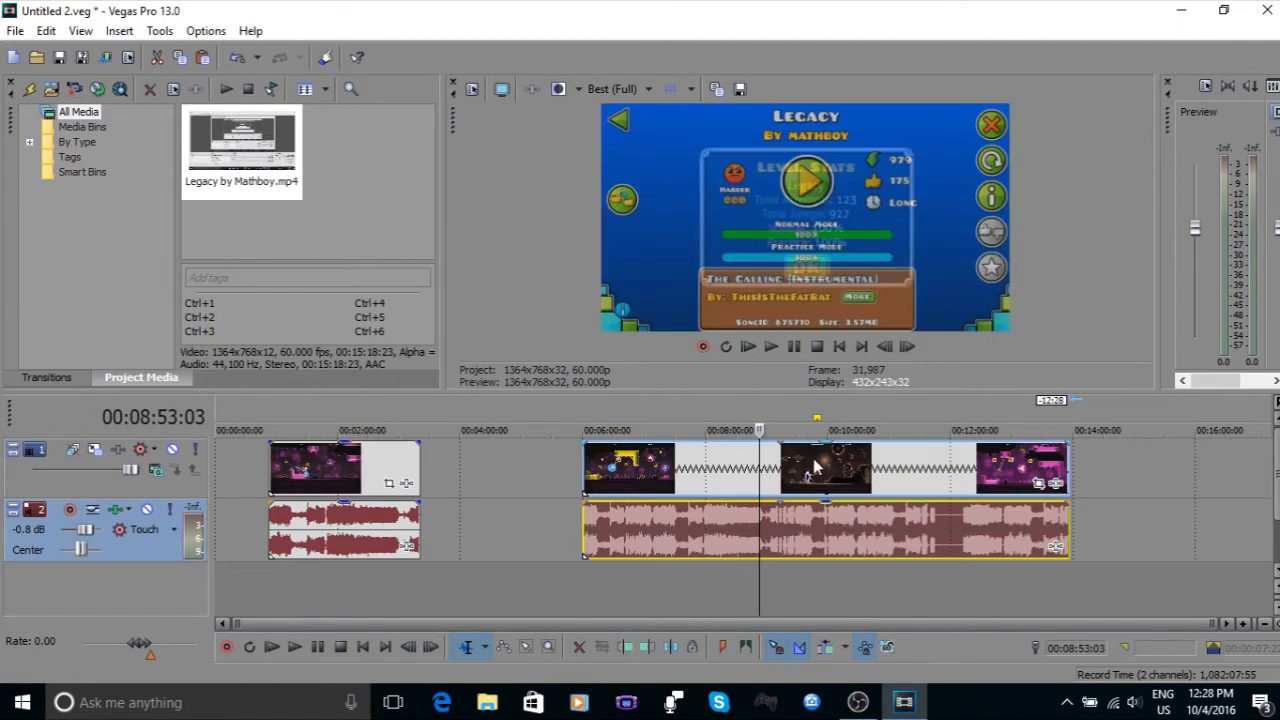
left_click(728, 475)
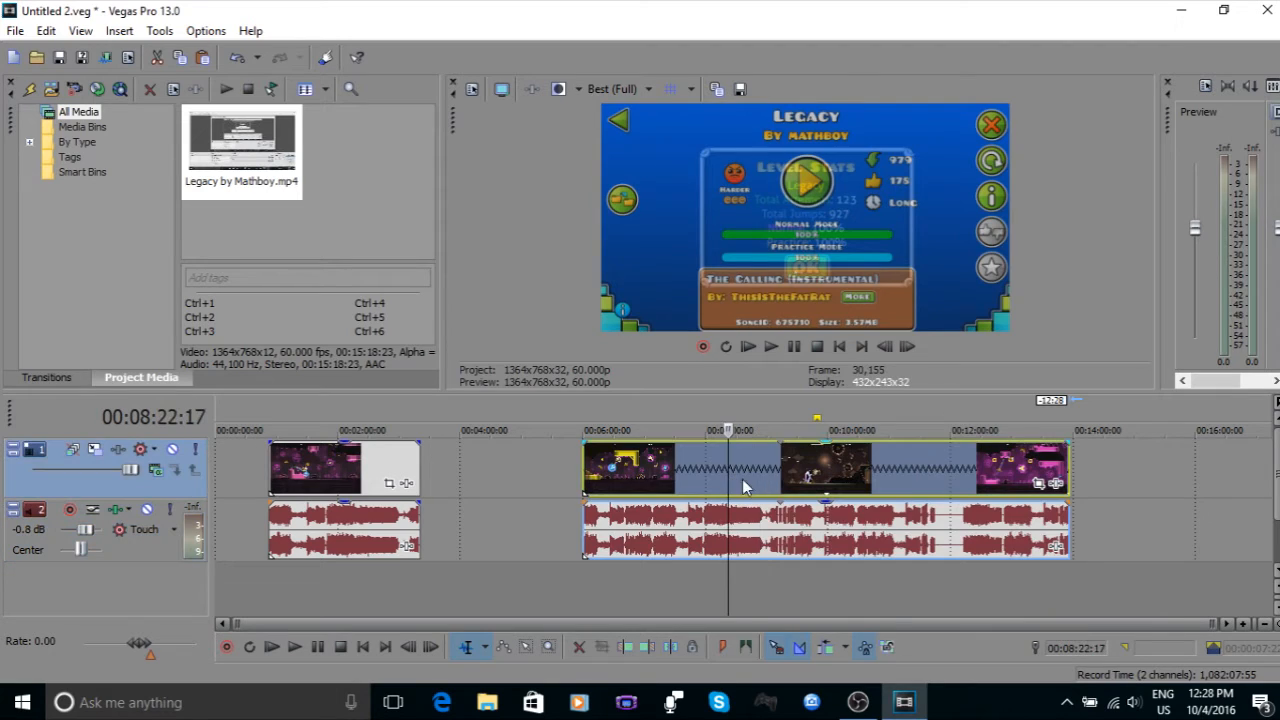
left_click(940, 465)
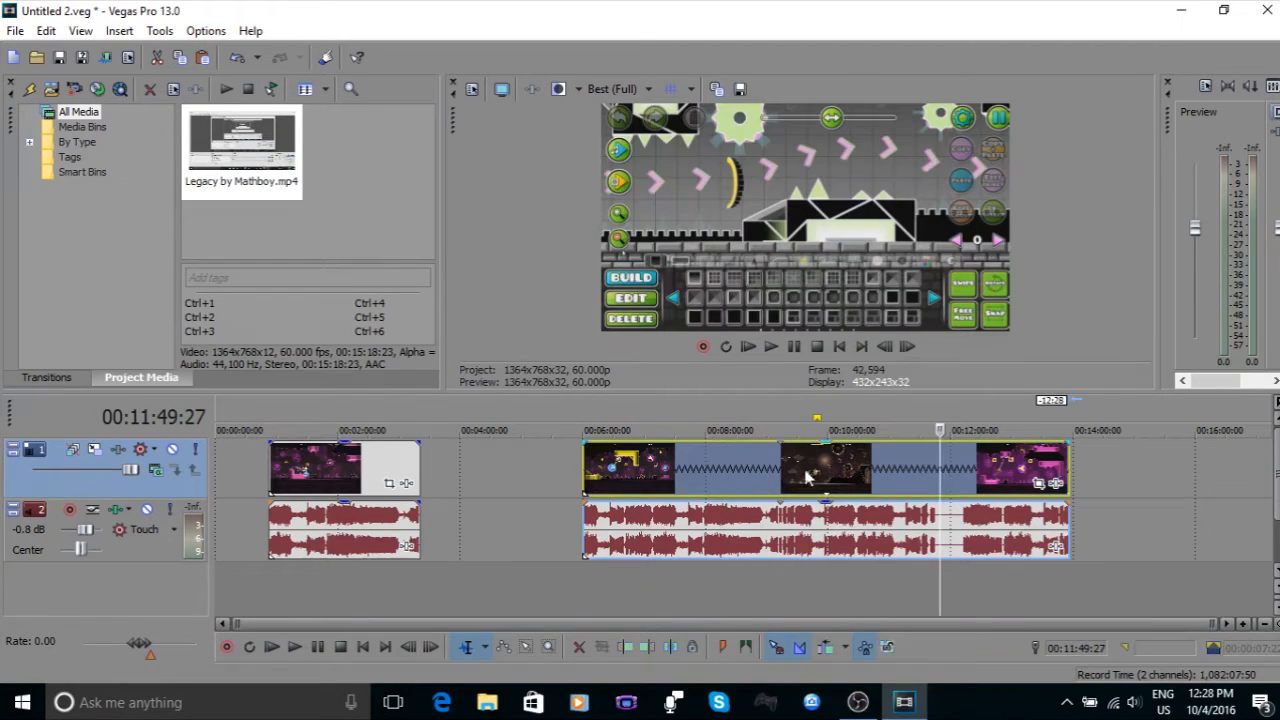
left_click(727, 469)
left_click(780, 530)
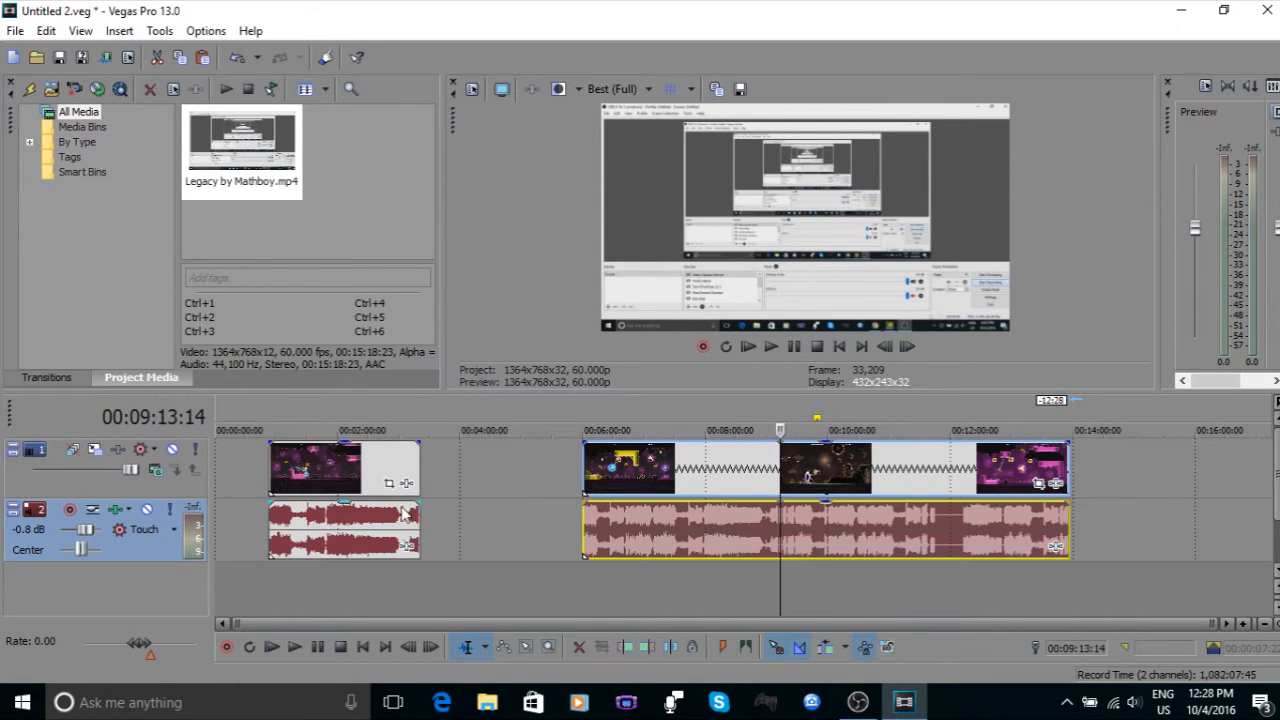
left_click(1155, 479)
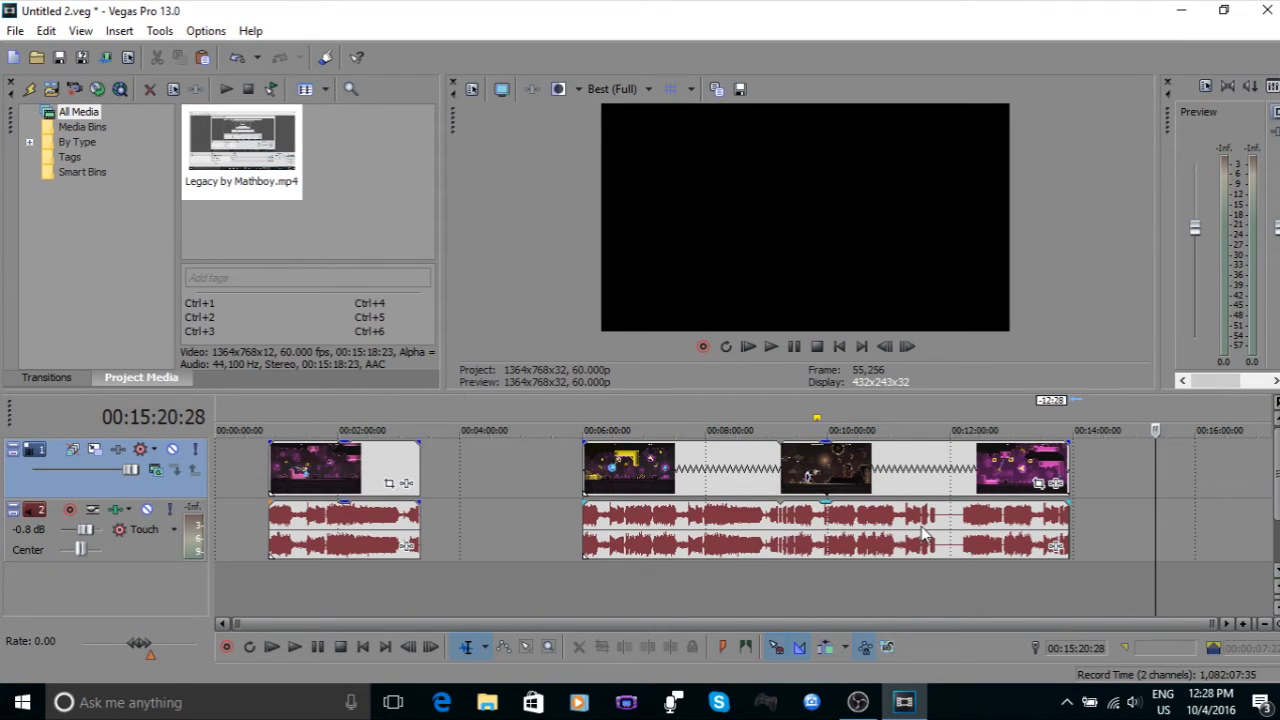
Step: Split the pasted copy at 00:12:00:02 and lower the opacity and volume of its last segment to nearly zero
left_click(795, 445)
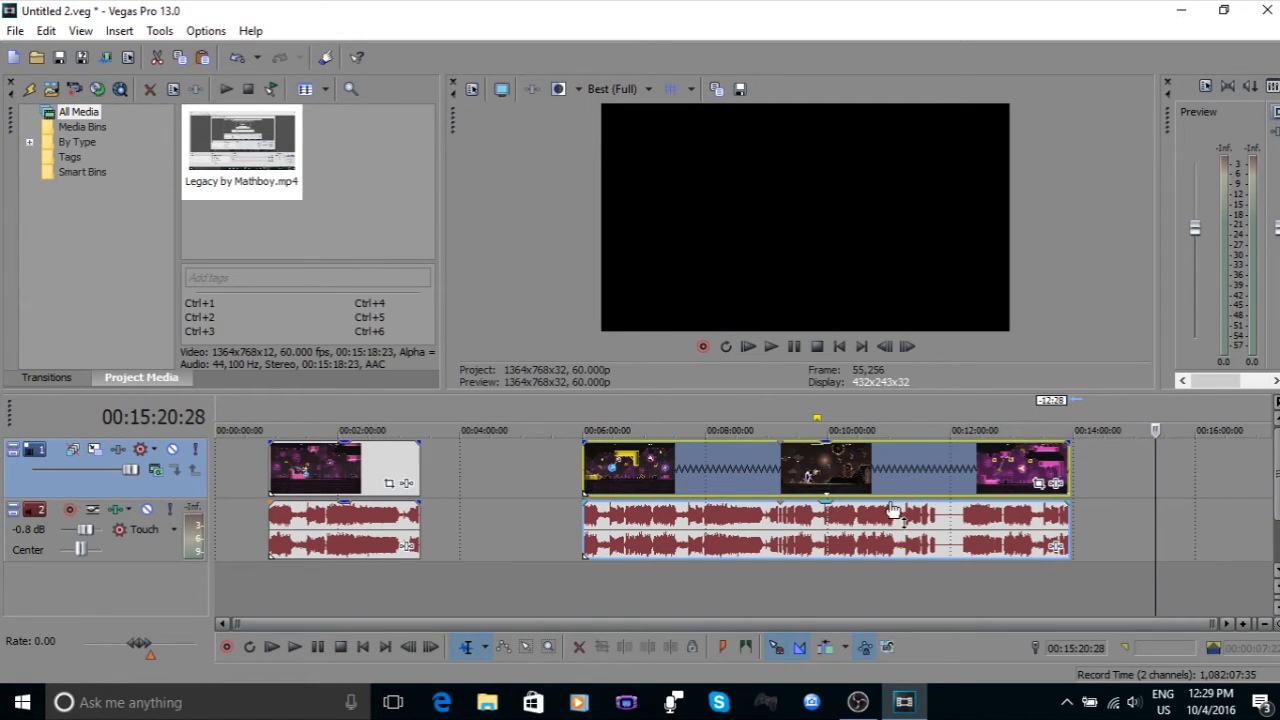
left_click(950, 459)
key("s")
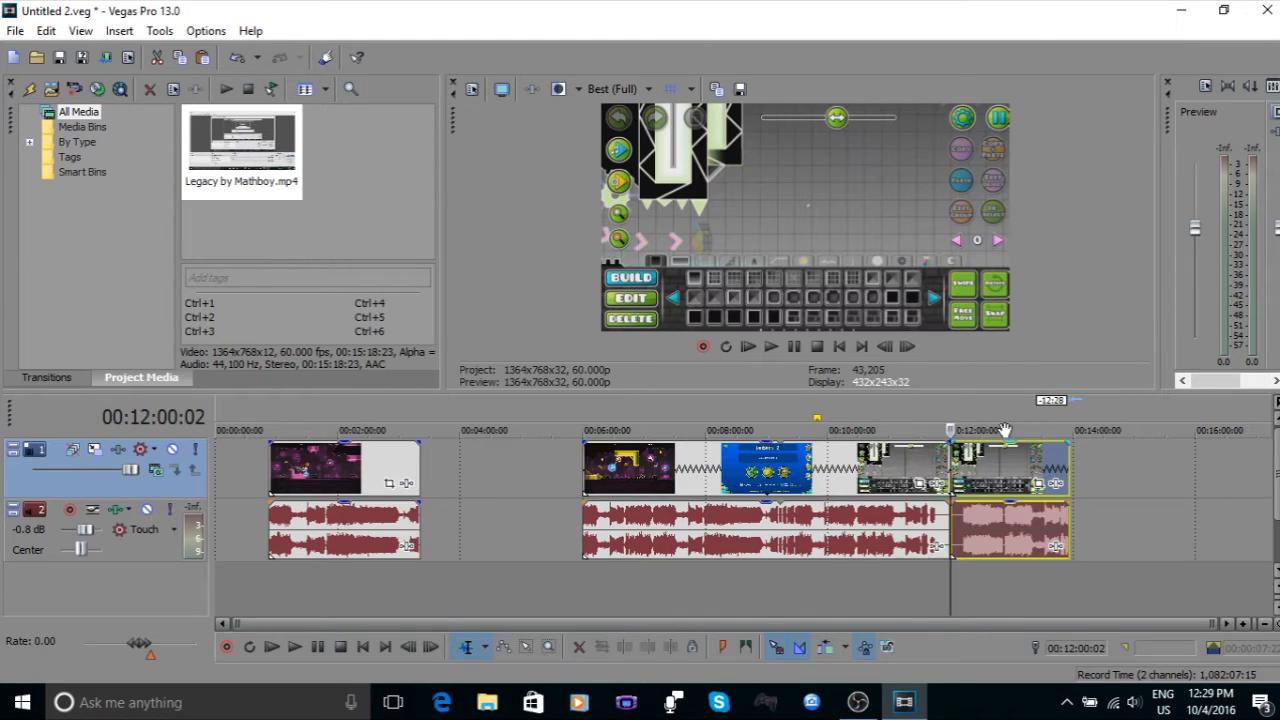
left_click_drag(1018, 450, 1045, 500)
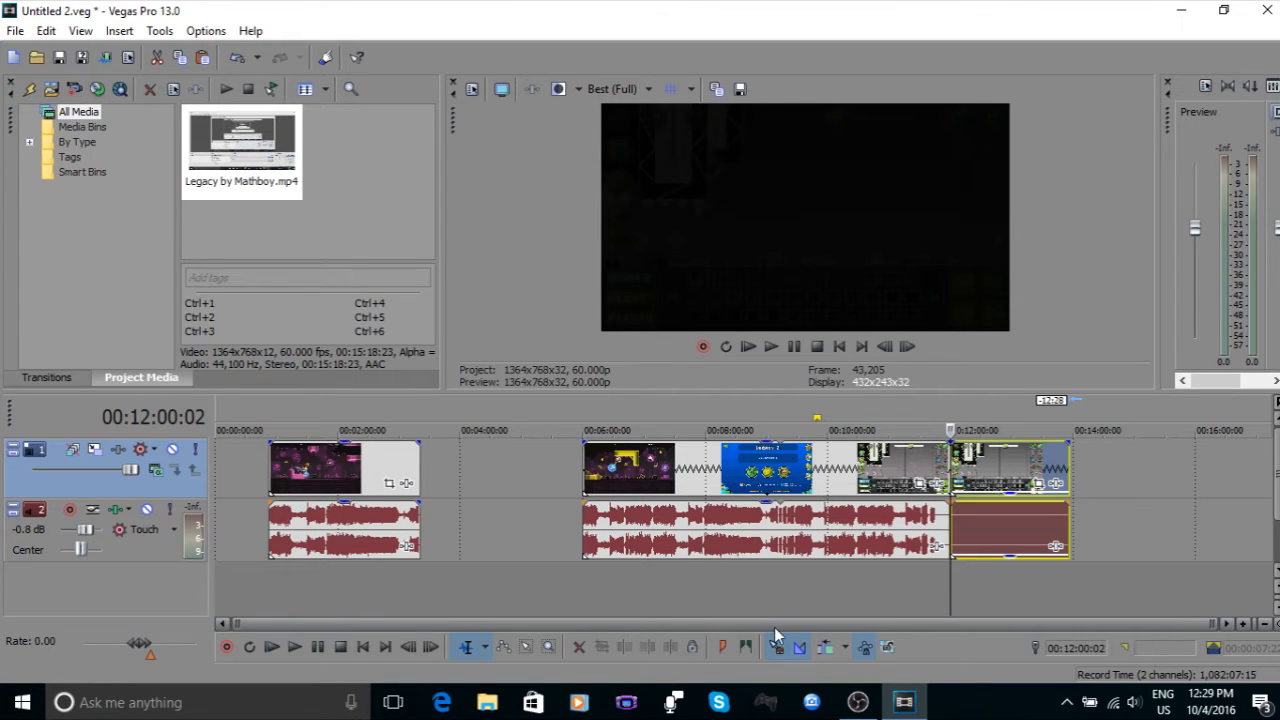
Step: Select both segments of the pasted copy and delete them together
left_click(826, 480)
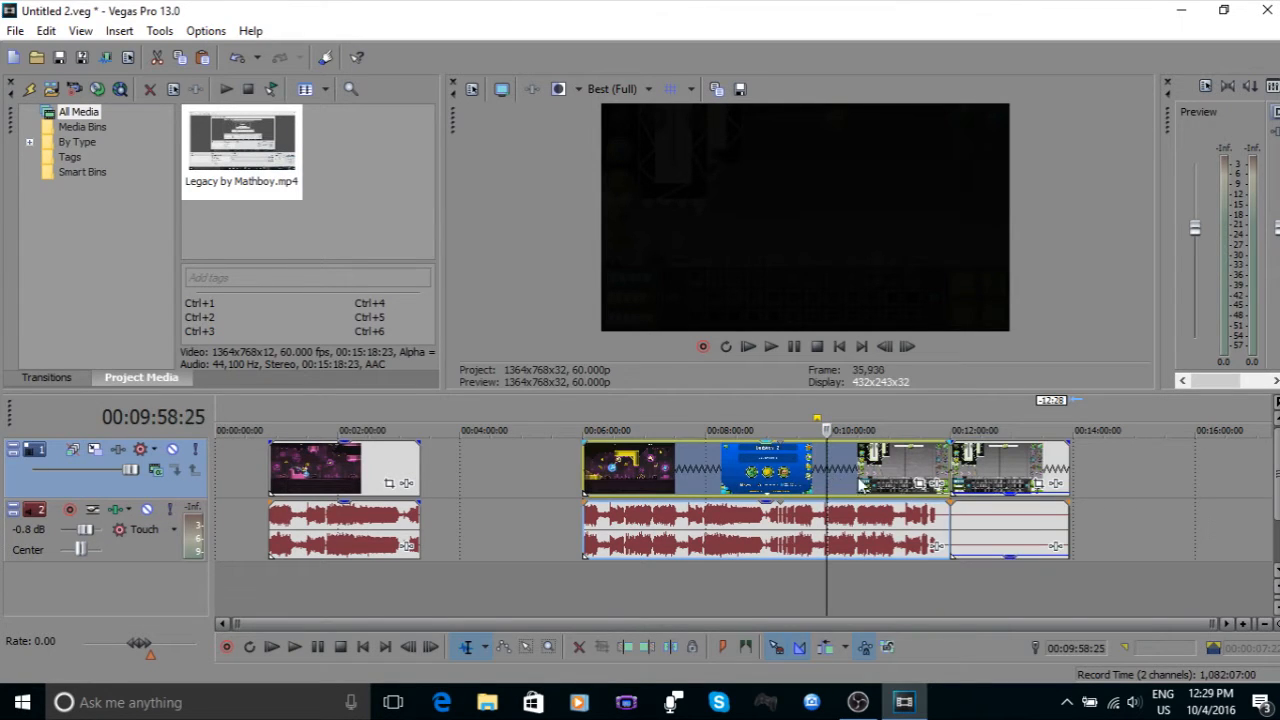
right_click(1008, 477)
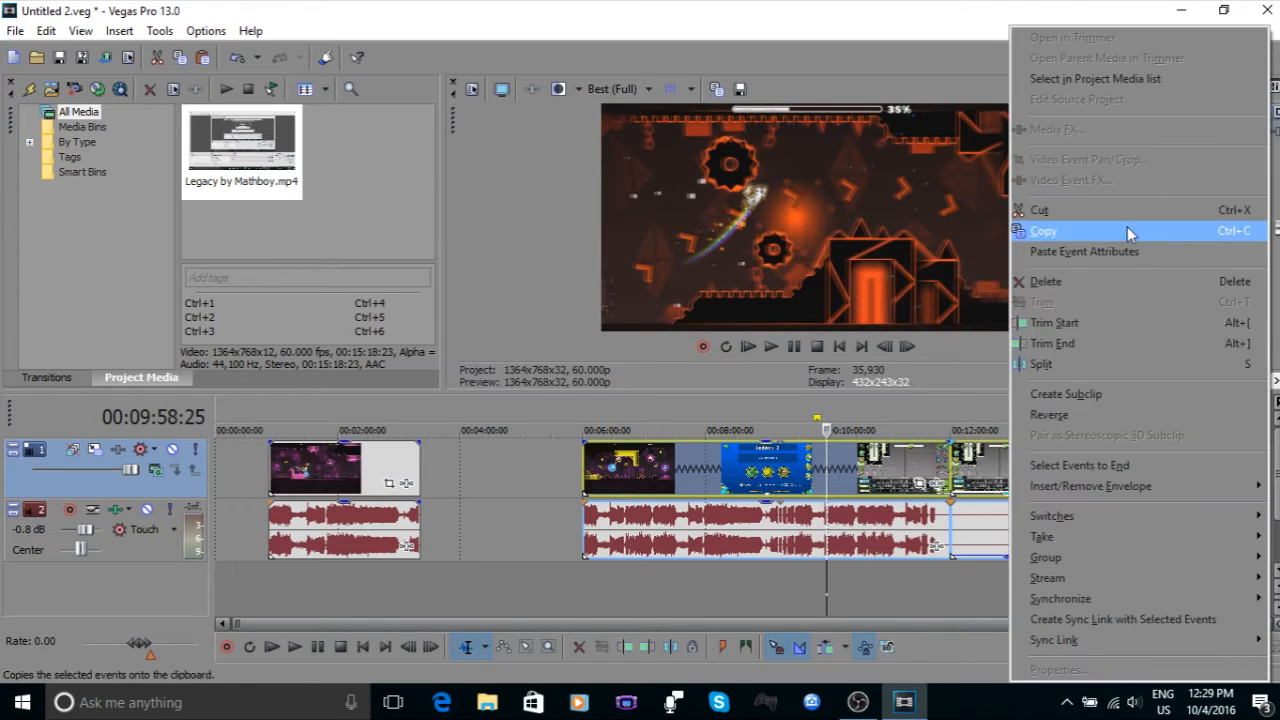
left_click(1085, 281)
left_click(379, 589)
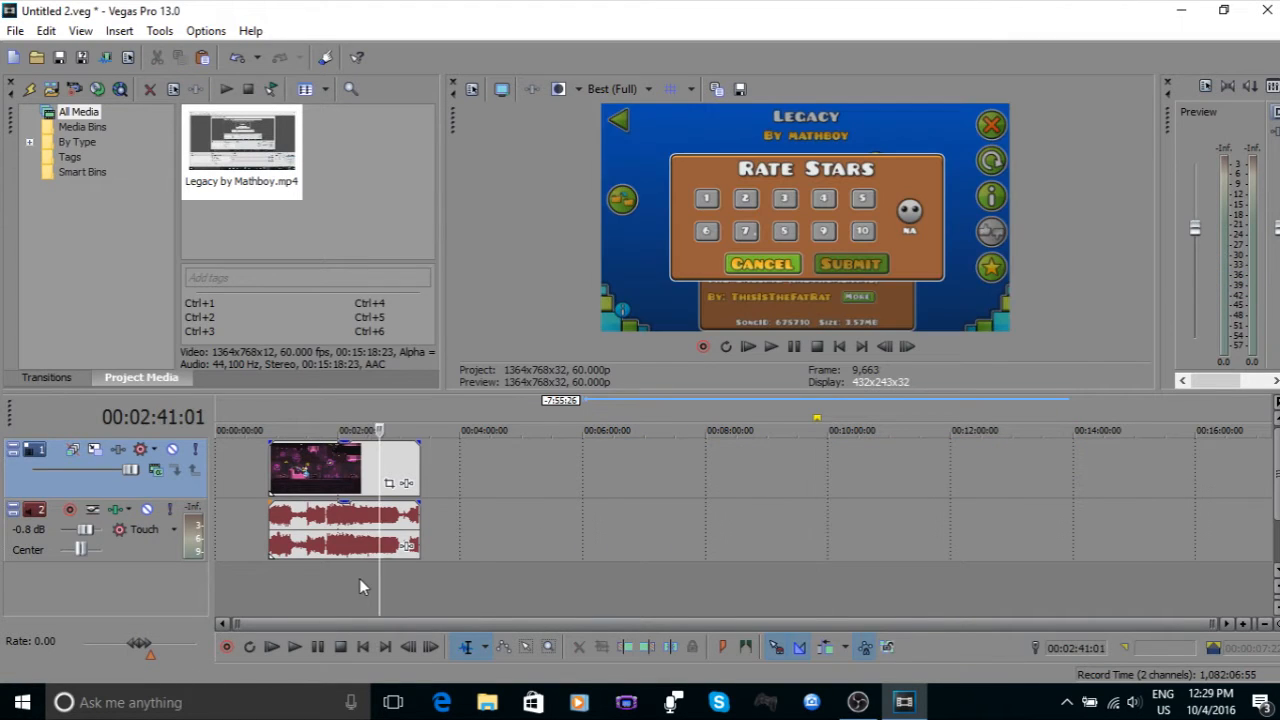
Step: Disable resampling for the video of the remaining segment
scroll(365, 578, "up", 5)
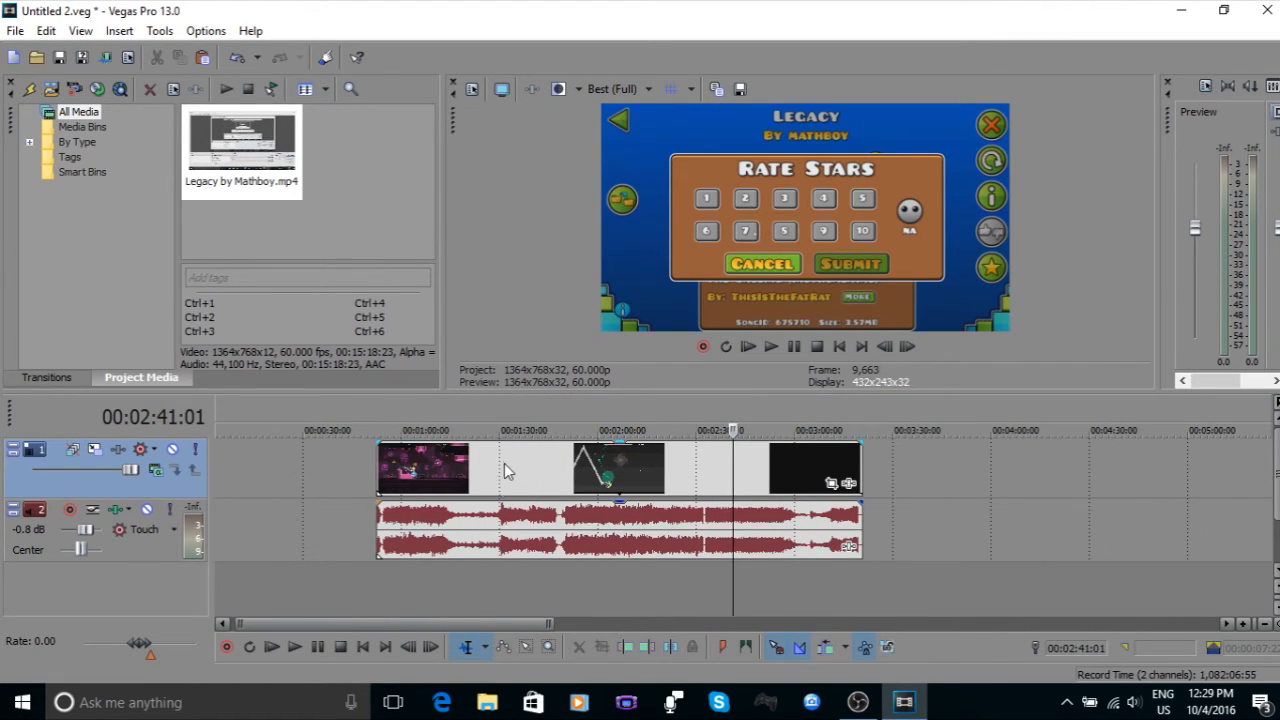
left_click(504, 463)
right_click(550, 465)
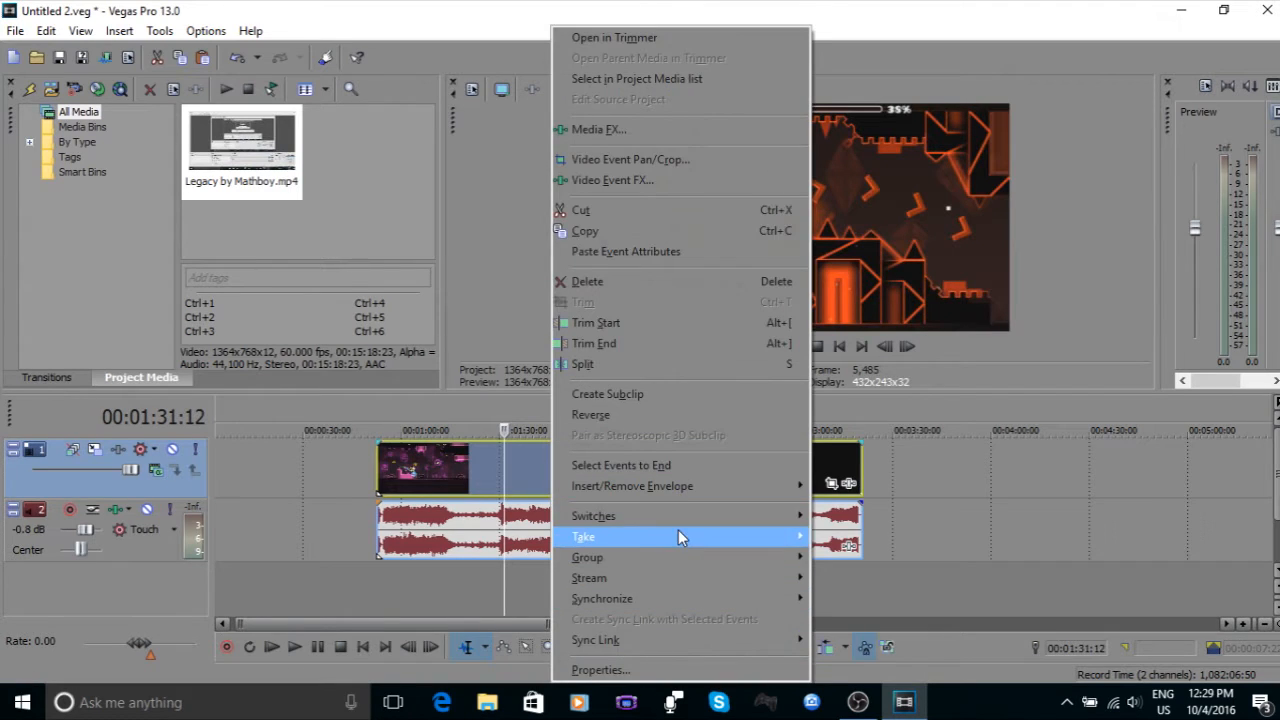
mouse_move(700, 514)
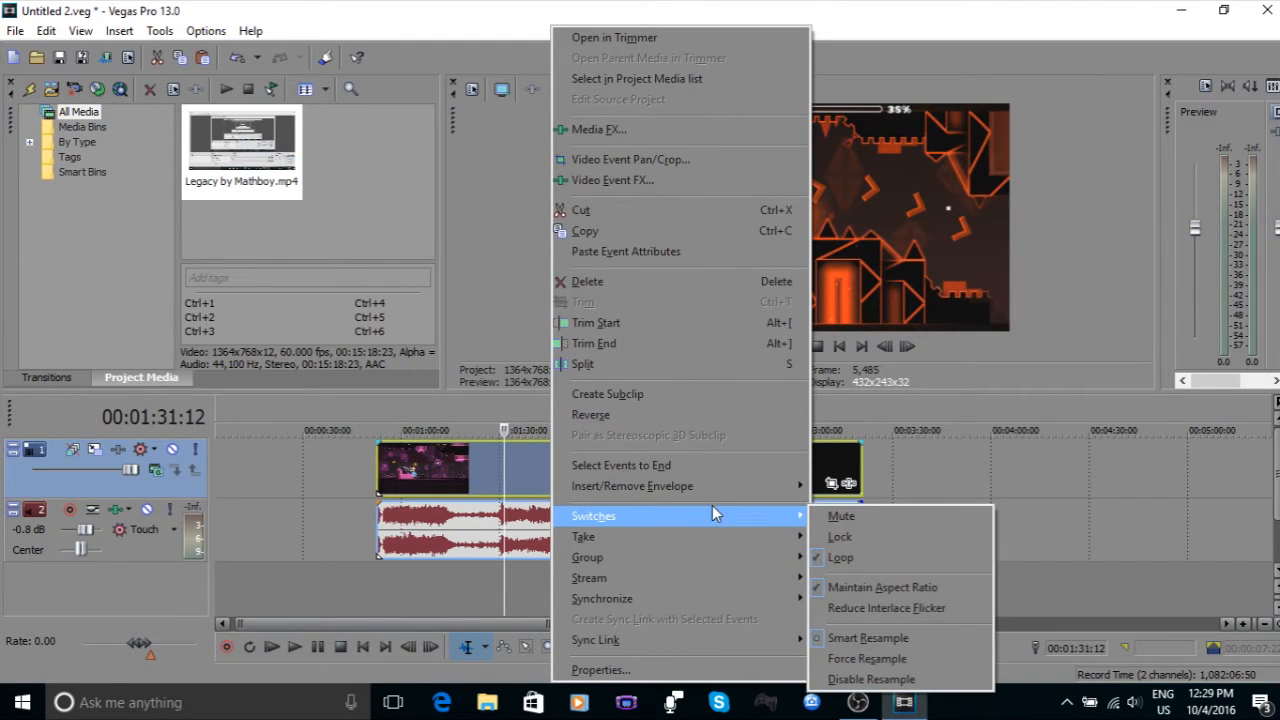
left_click(879, 684)
left_click(748, 597)
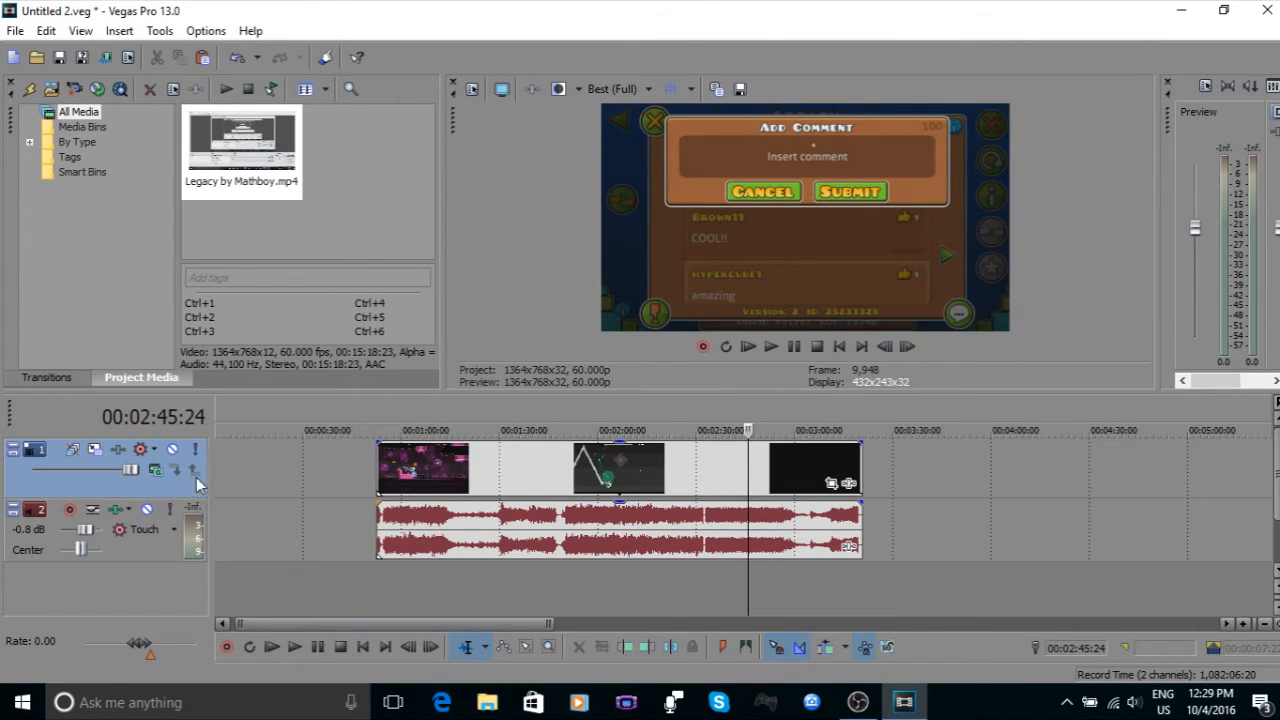
Step: Place the playhead at the start of the remaining segment, 00:00:52:16, and inspect the timeline there
left_click(381, 581)
scroll(519, 545, "up", 5)
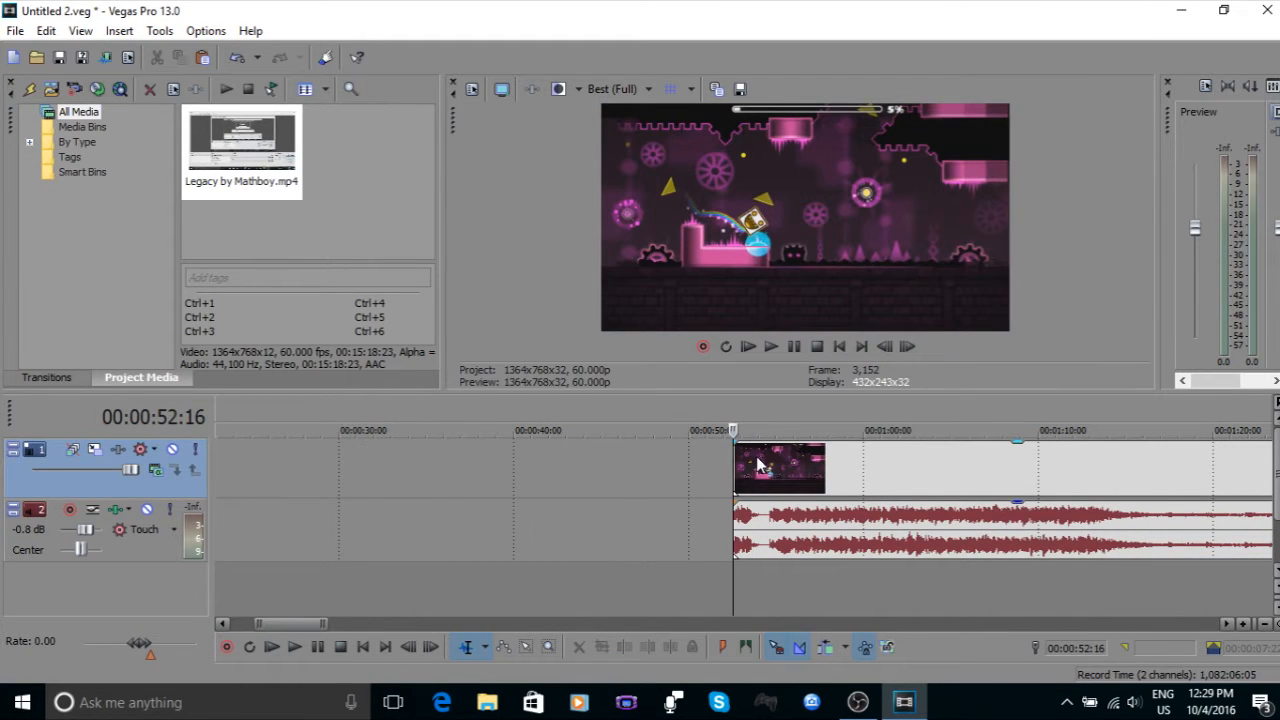
scroll(745, 487, "down", 5)
scroll(420, 498, "down", 3)
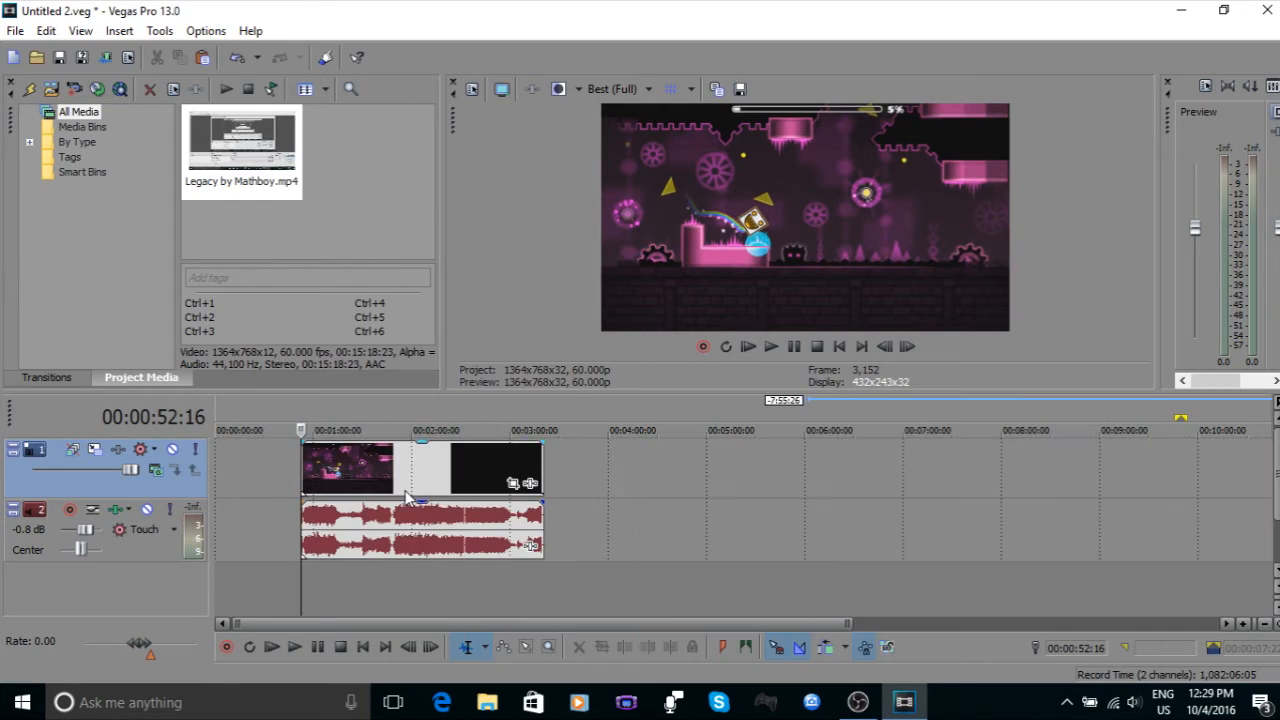
scroll(290, 492, "up", 6)
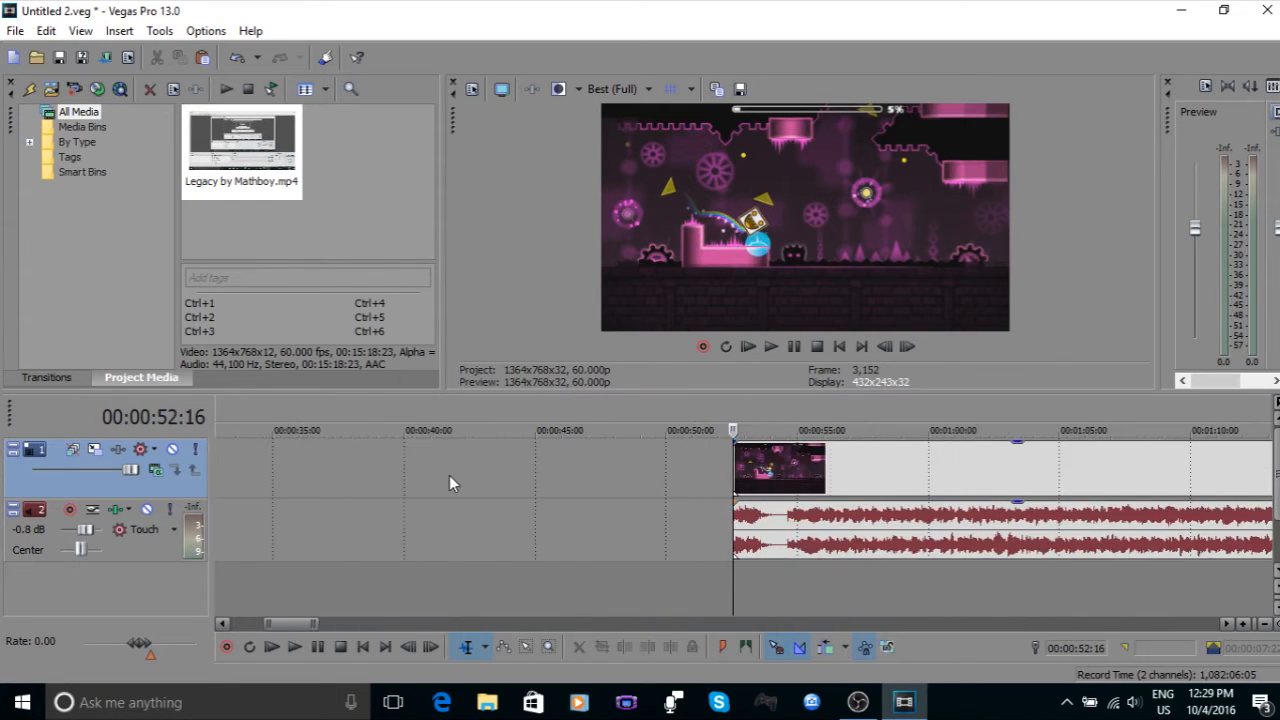
scroll(449, 475, "down", 5)
scroll(519, 486, "up", 9)
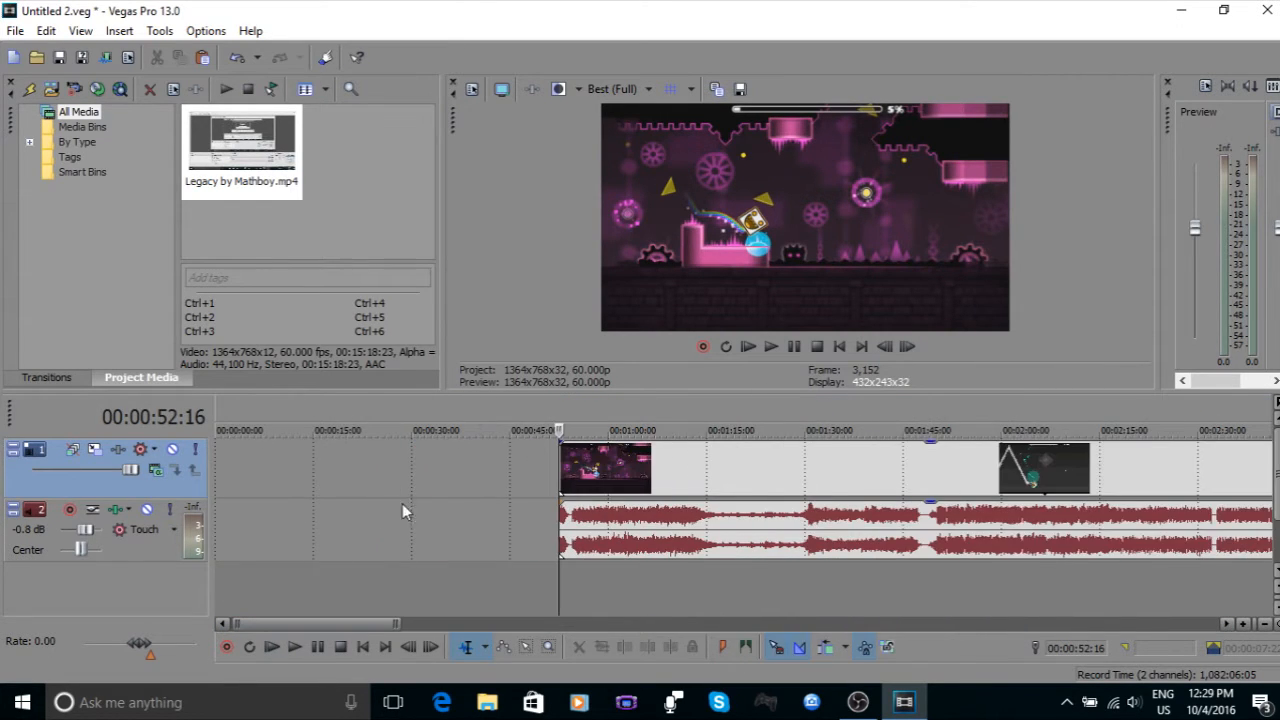
scroll(523, 486, "down", 10)
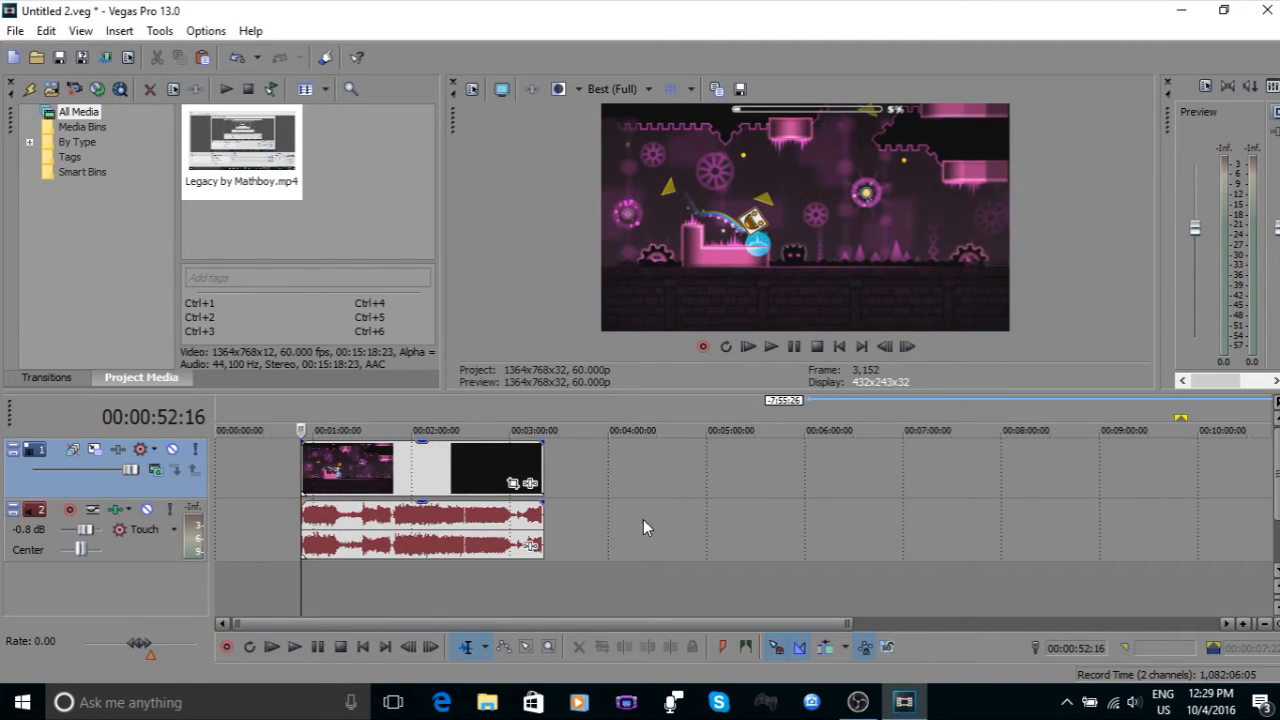
left_click_drag(533, 622, 429, 636)
scroll(323, 562, "up", 1)
scroll(679, 464, "up", 2)
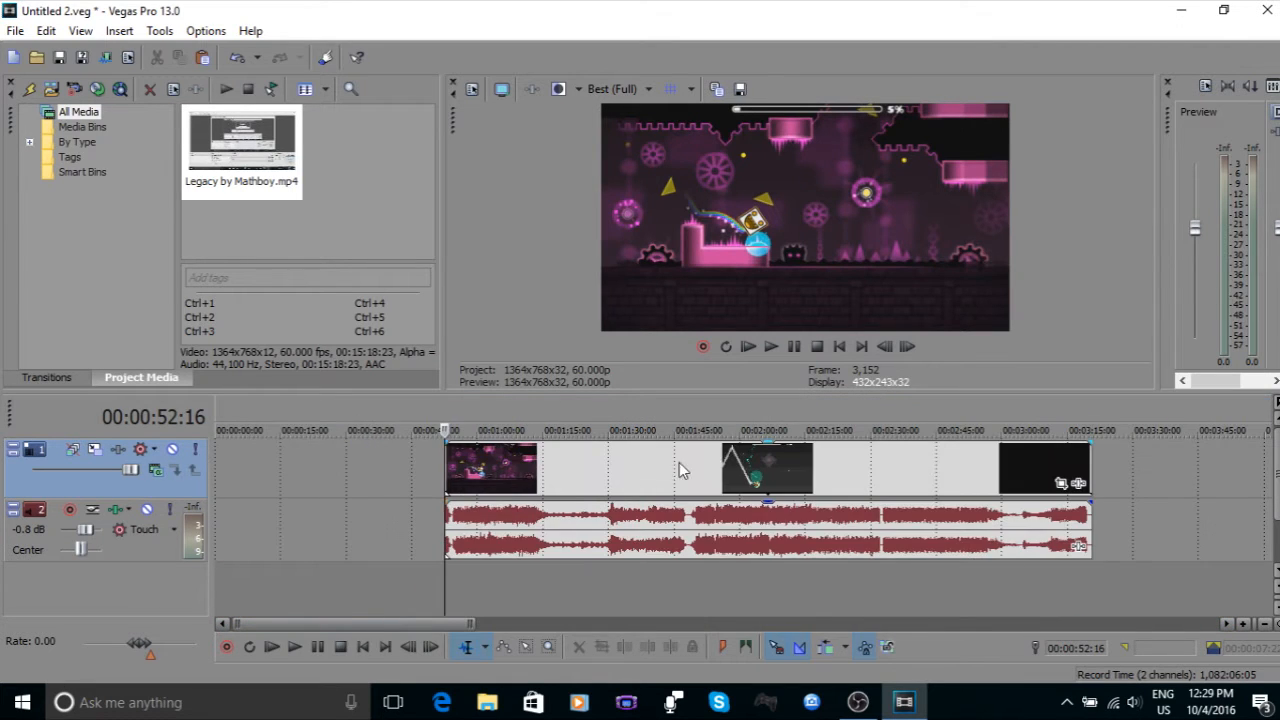
scroll(645, 480, "up", 1)
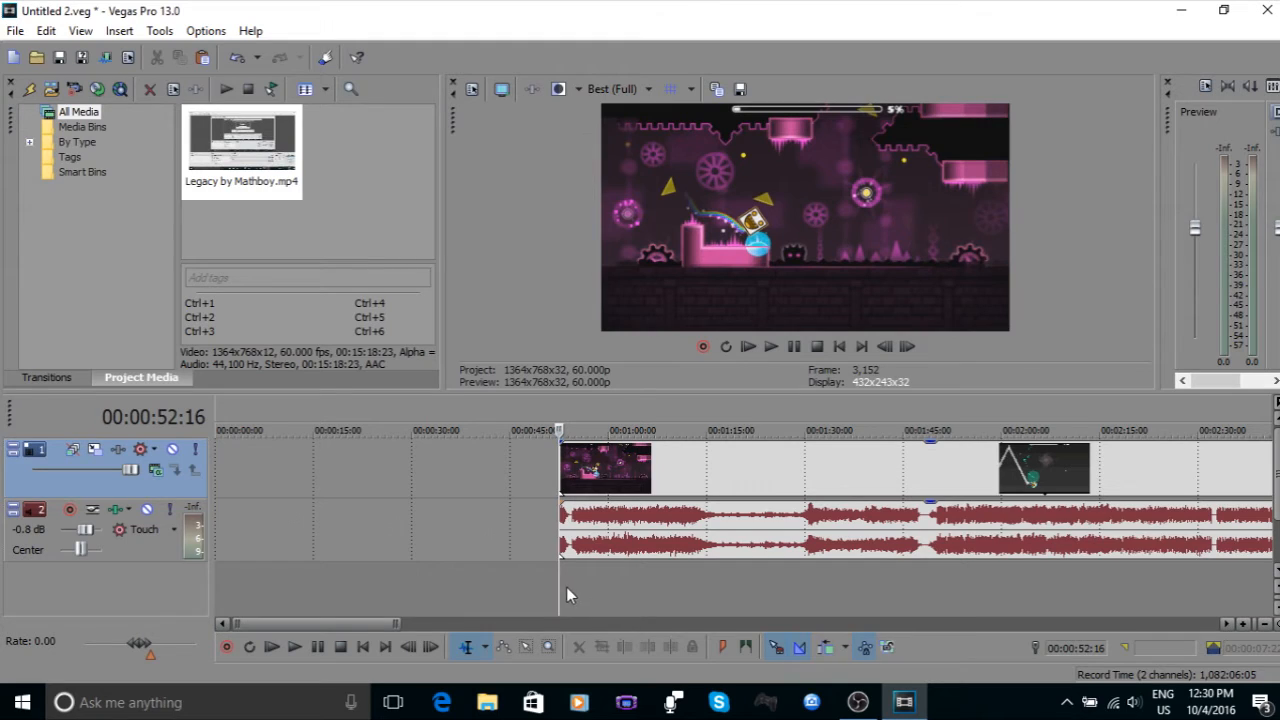
Step: Scrub the playhead through the empty stretch before the clip and across the gameplay to 00:01:20:05, returning to the clip's start
left_click_drag(559, 587, 536, 590)
left_click_drag(535, 466, 478, 475)
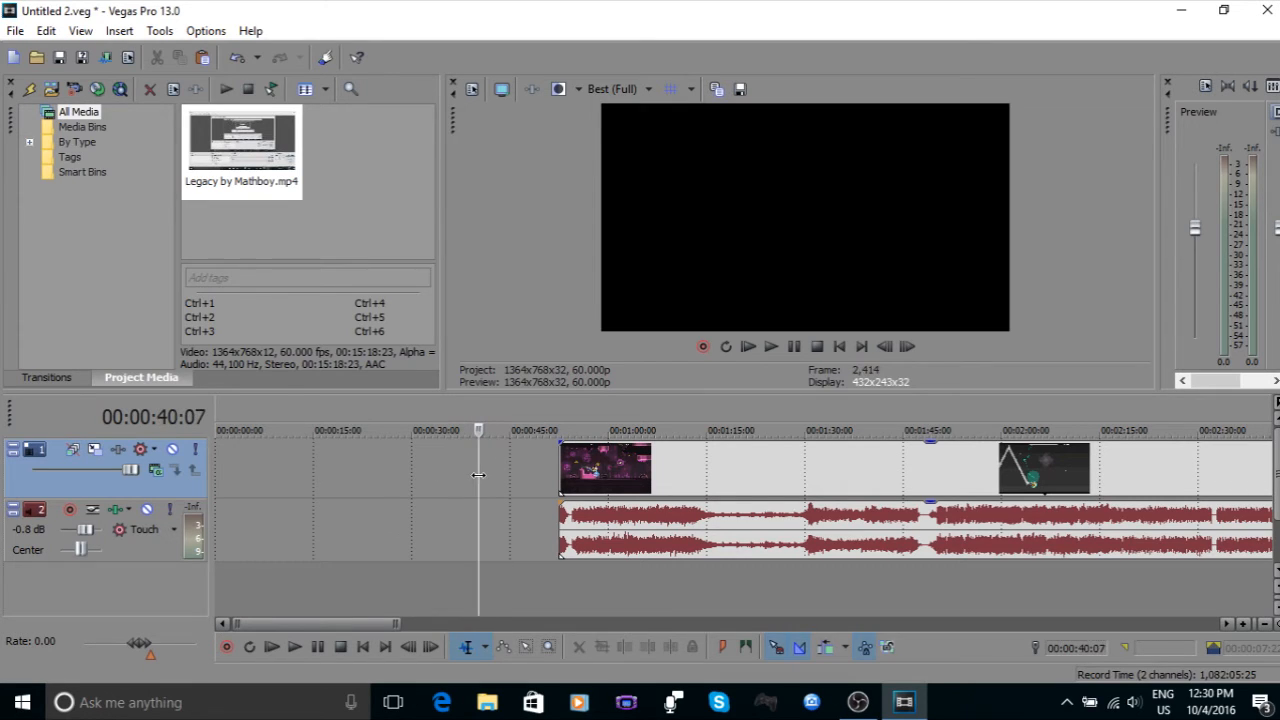
mouse_move(408, 476)
left_mouse_down()
mouse_move(458, 476)
mouse_move(412, 480)
left_mouse_up()
left_click_drag(411, 588, 740, 556)
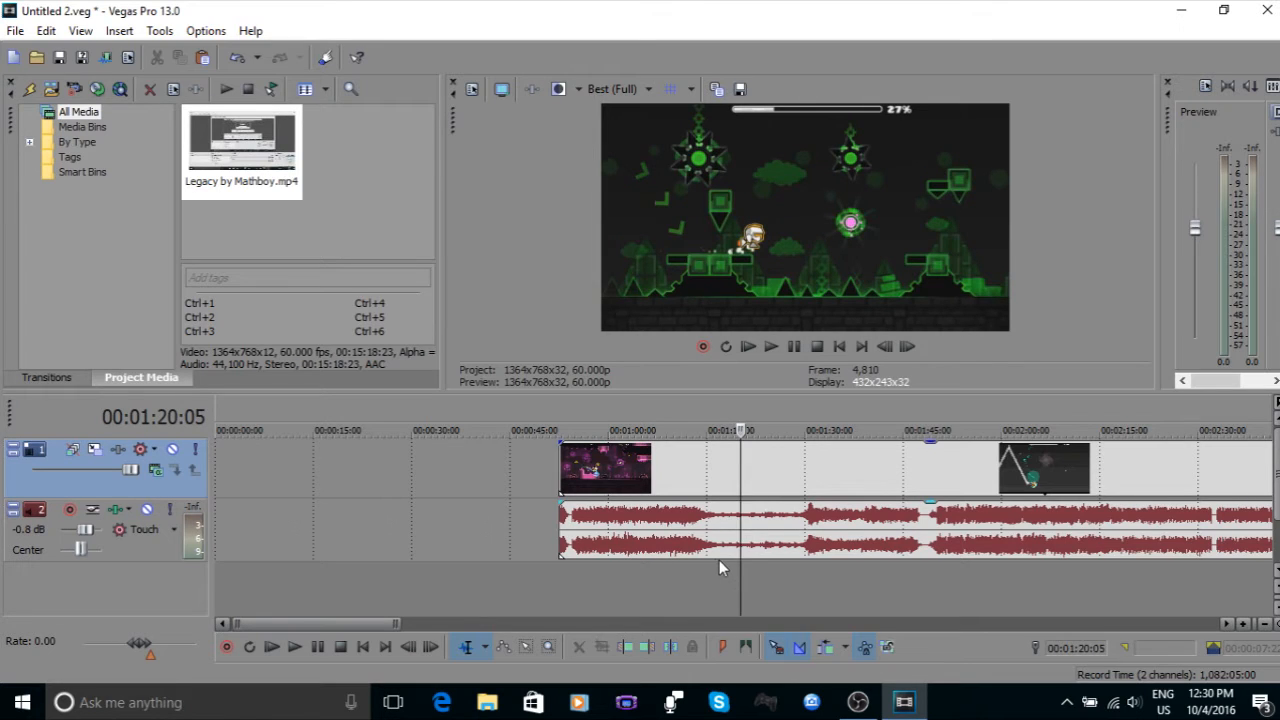
left_click_drag(739, 587, 560, 580)
Step: Move the playhead ahead of the clip to 00:00:44:29 and 00:00:39:02, then set it back on the clip's start at 00:00:52:16
scroll(575, 450, "up", 6)
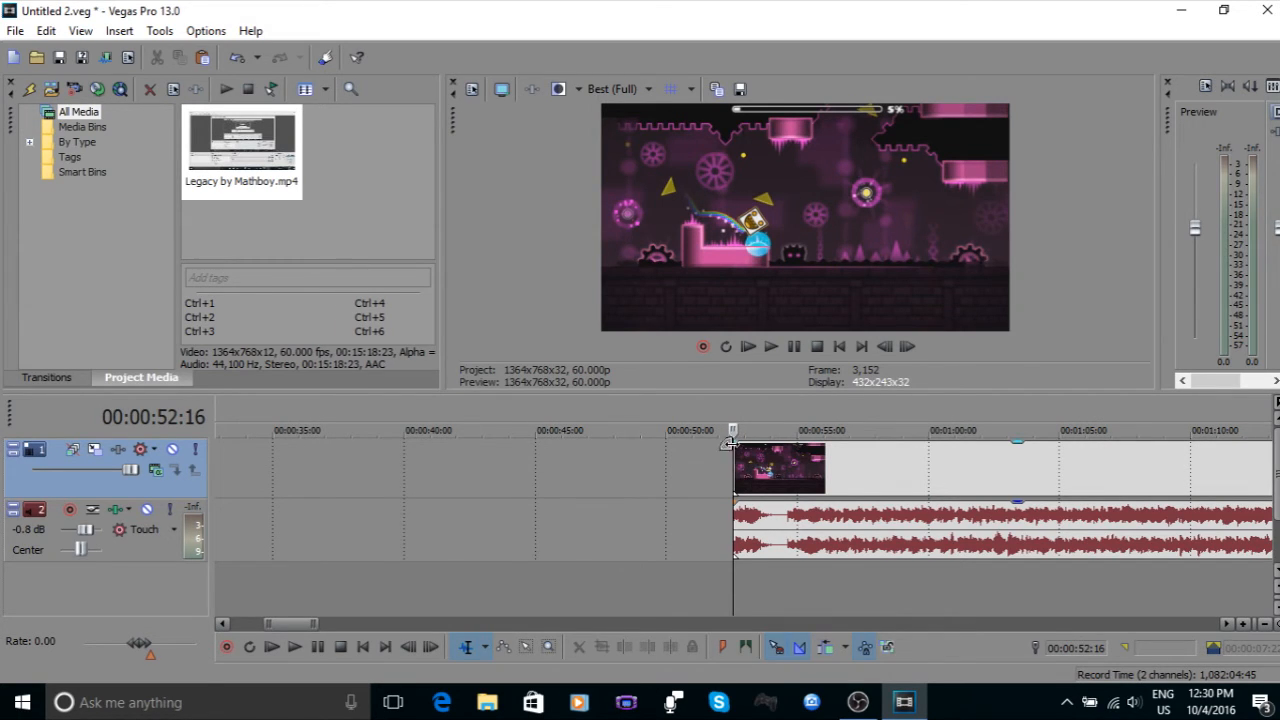
key("space")
left_click_drag(733, 430, 534, 430)
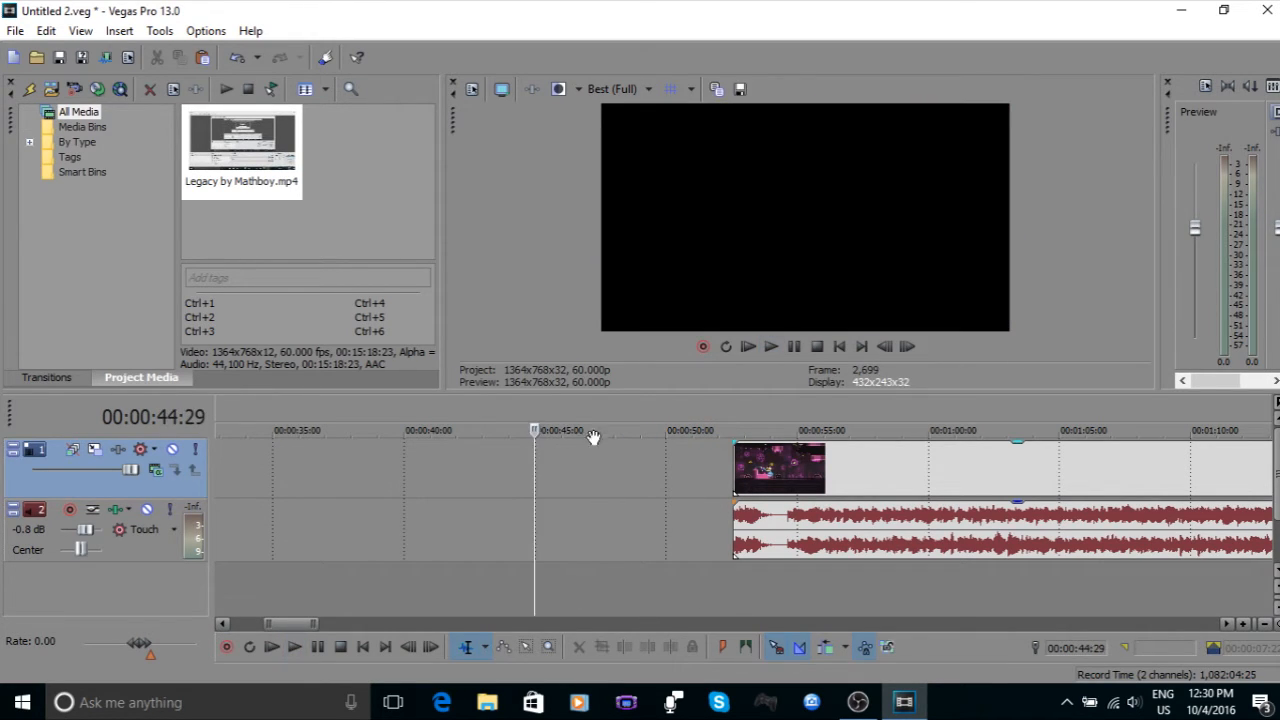
scroll(590, 470, "down", 4)
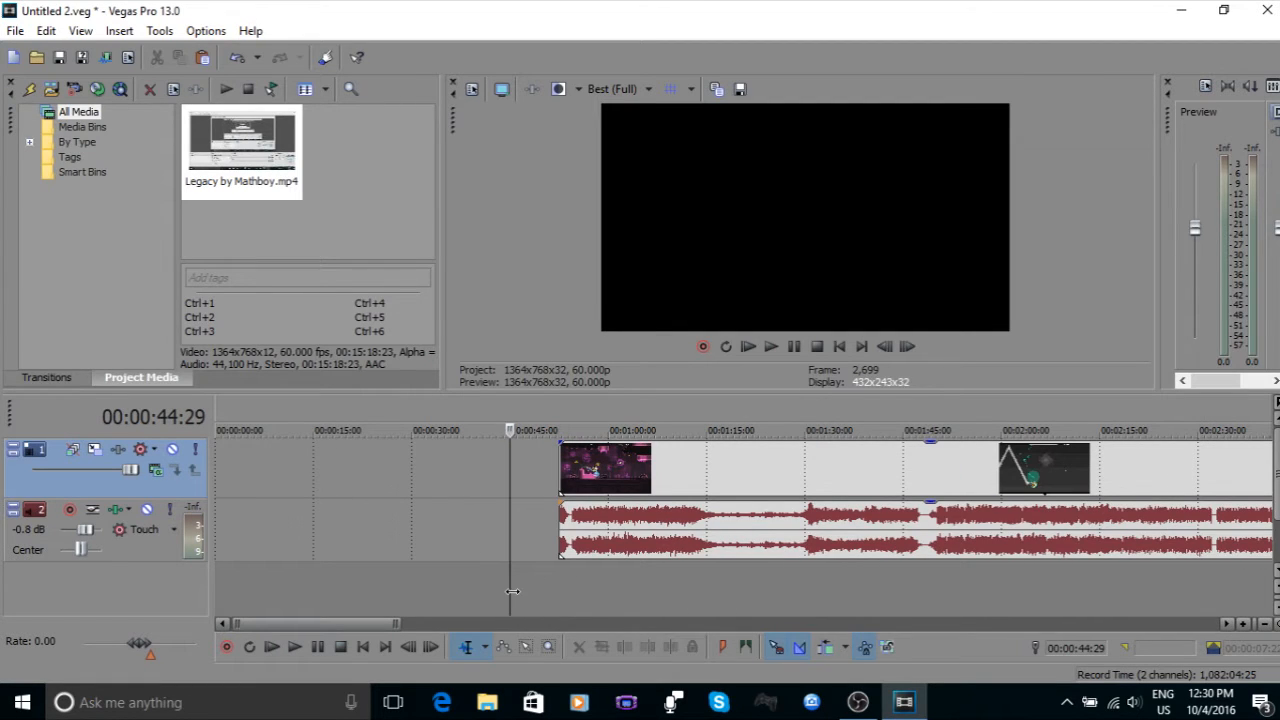
left_click_drag(512, 591, 464, 578)
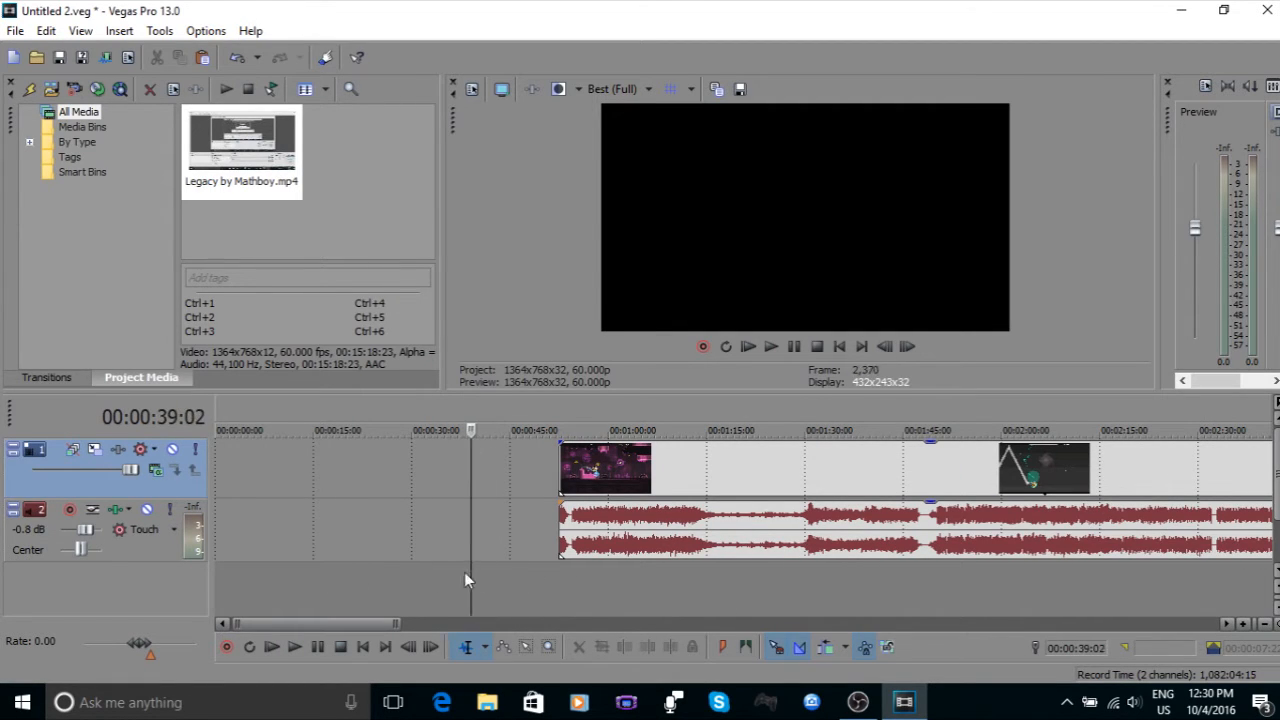
mouse_move(473, 428)
left_mouse_down()
mouse_move(449, 430)
mouse_move(482, 428)
left_mouse_up()
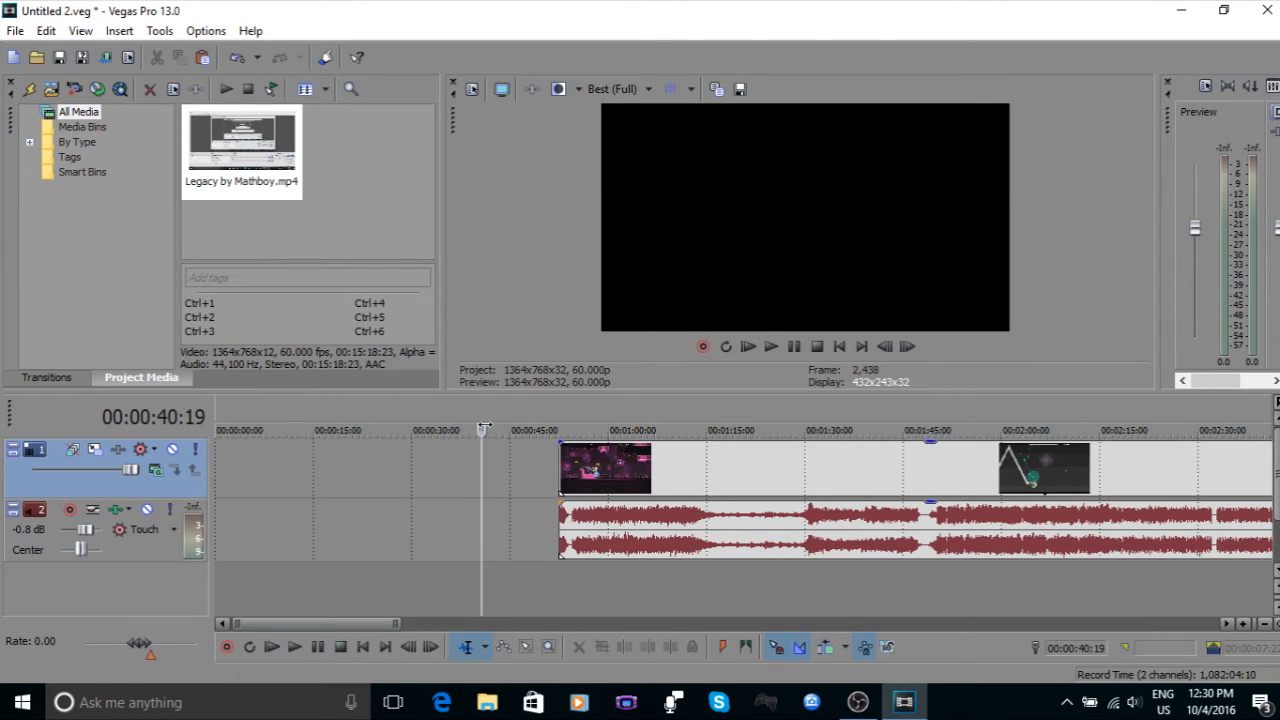
left_click(559, 588)
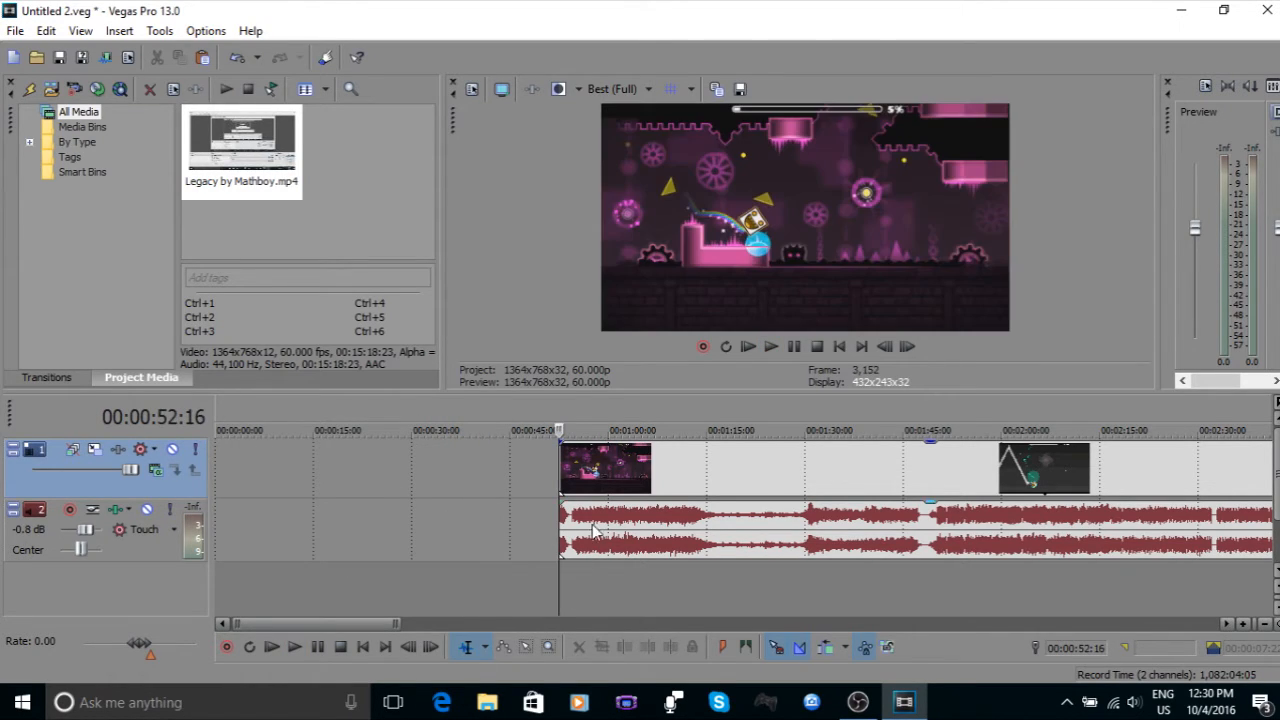
Step: Scrub and step through the first seconds of the clip to locate the frame where Attempt 12 begins
scroll(744, 530, "up", 2)
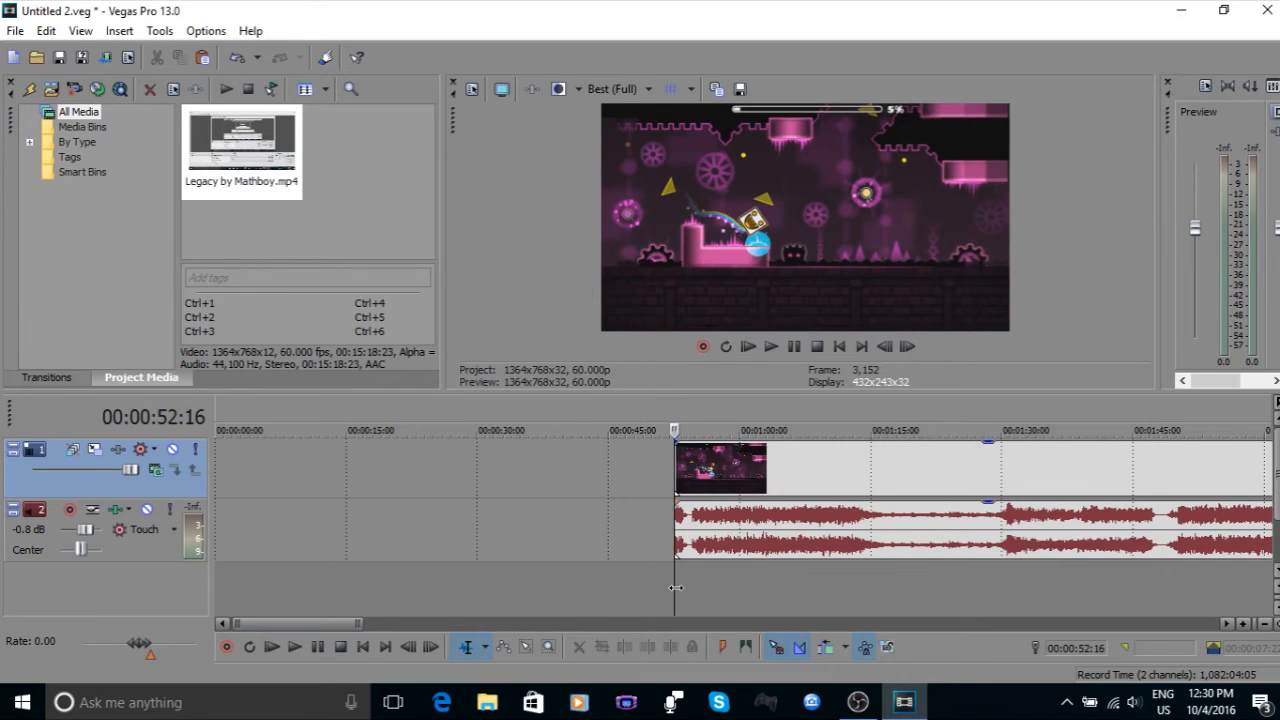
left_click_drag(676, 590, 700, 591)
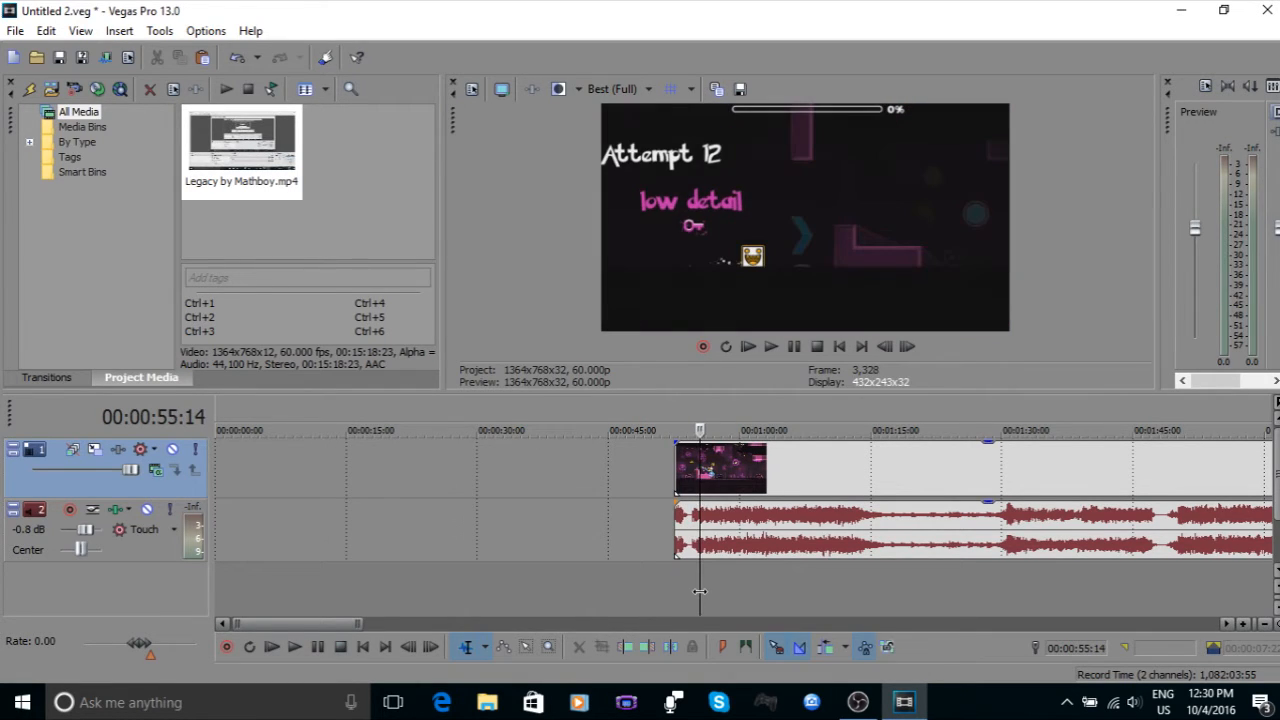
scroll(697, 483, "up", 1)
scroll(697, 483, "up", 3)
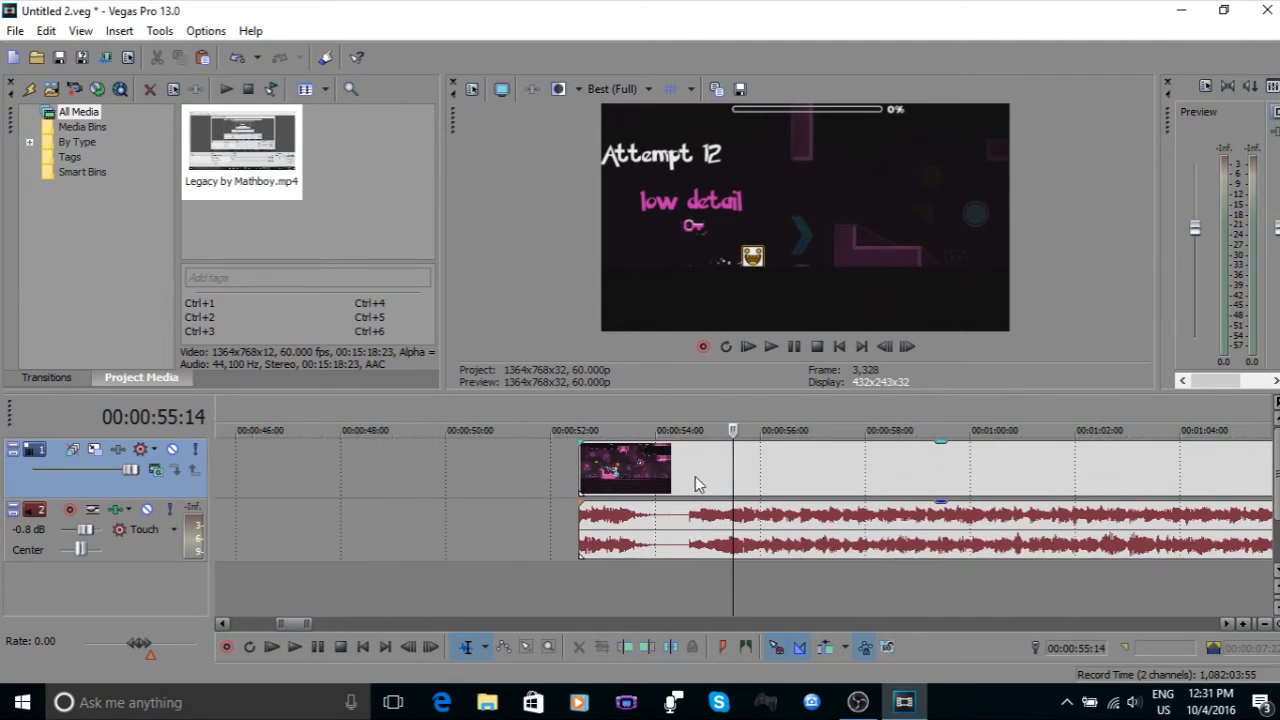
left_click_drag(733, 587, 668, 587)
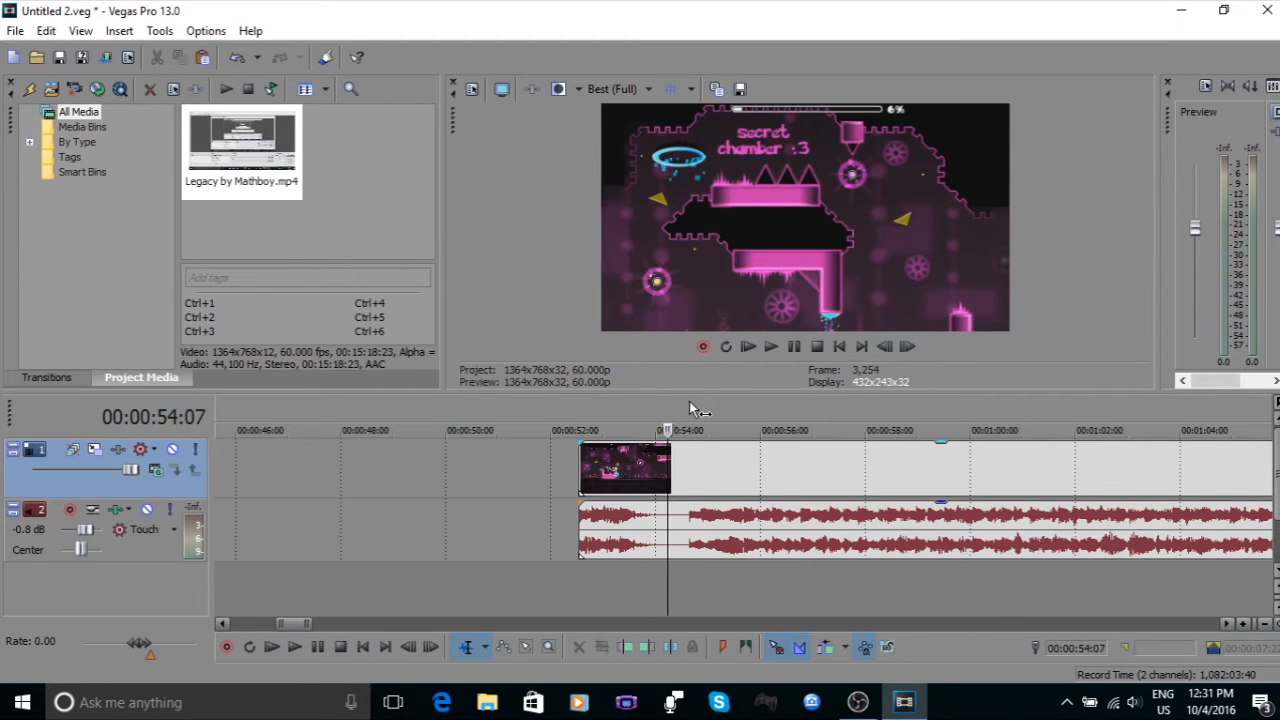
scroll(719, 470, "up", 4)
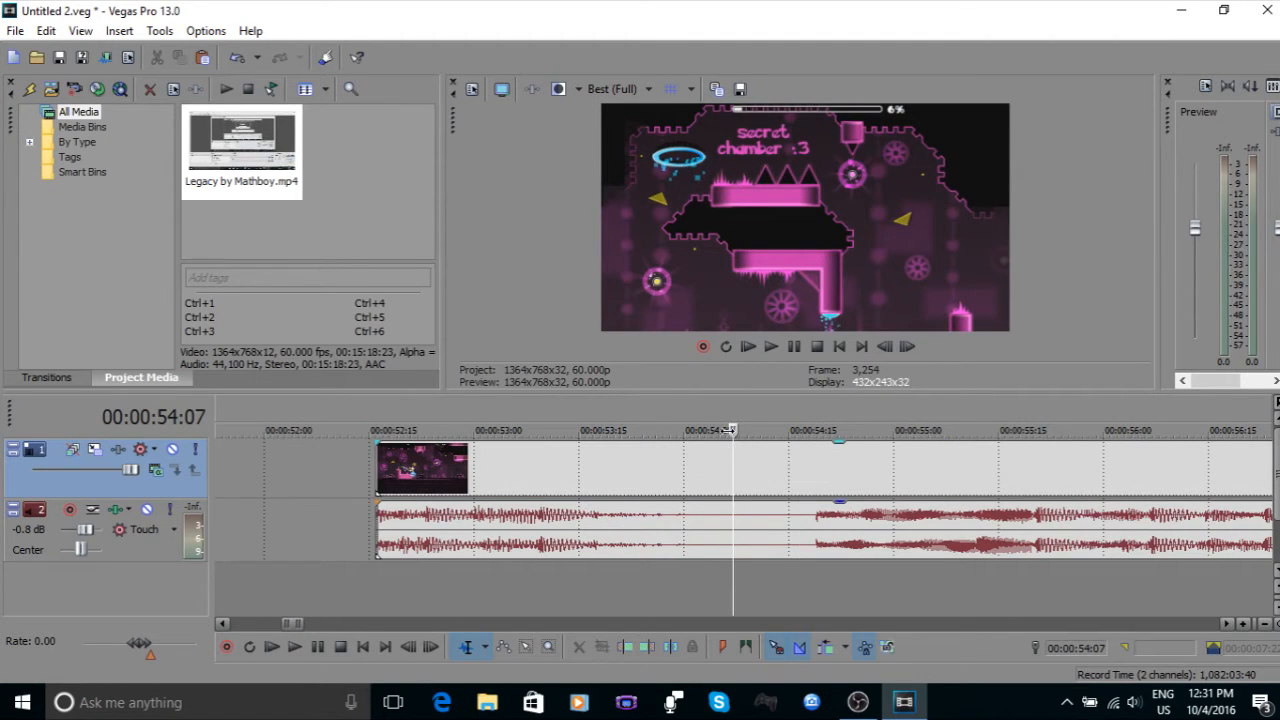
key("Left")
key("Left")
key("Left")
key("Left")
key("Left")
key("Left")
key("Left")
key("Left")
key("Left")
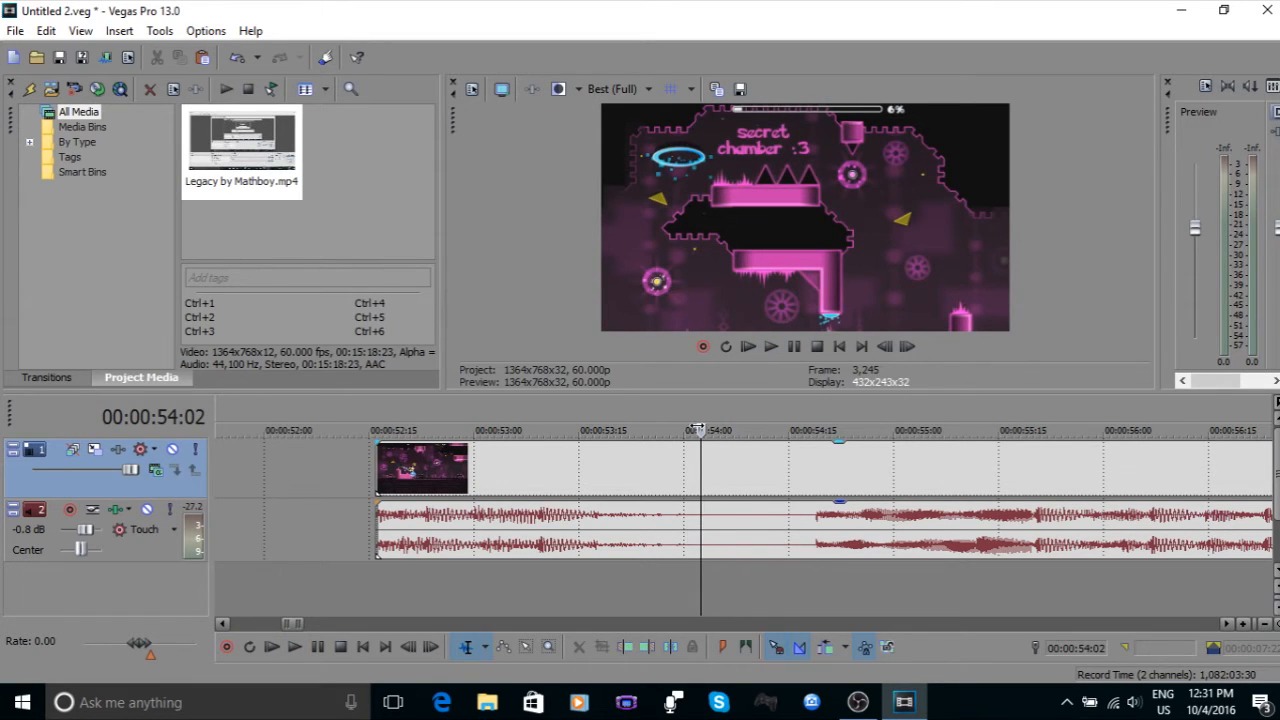
mouse_move(700, 430)
left_mouse_down()
mouse_move(645, 430)
mouse_move(813, 430)
left_mouse_up()
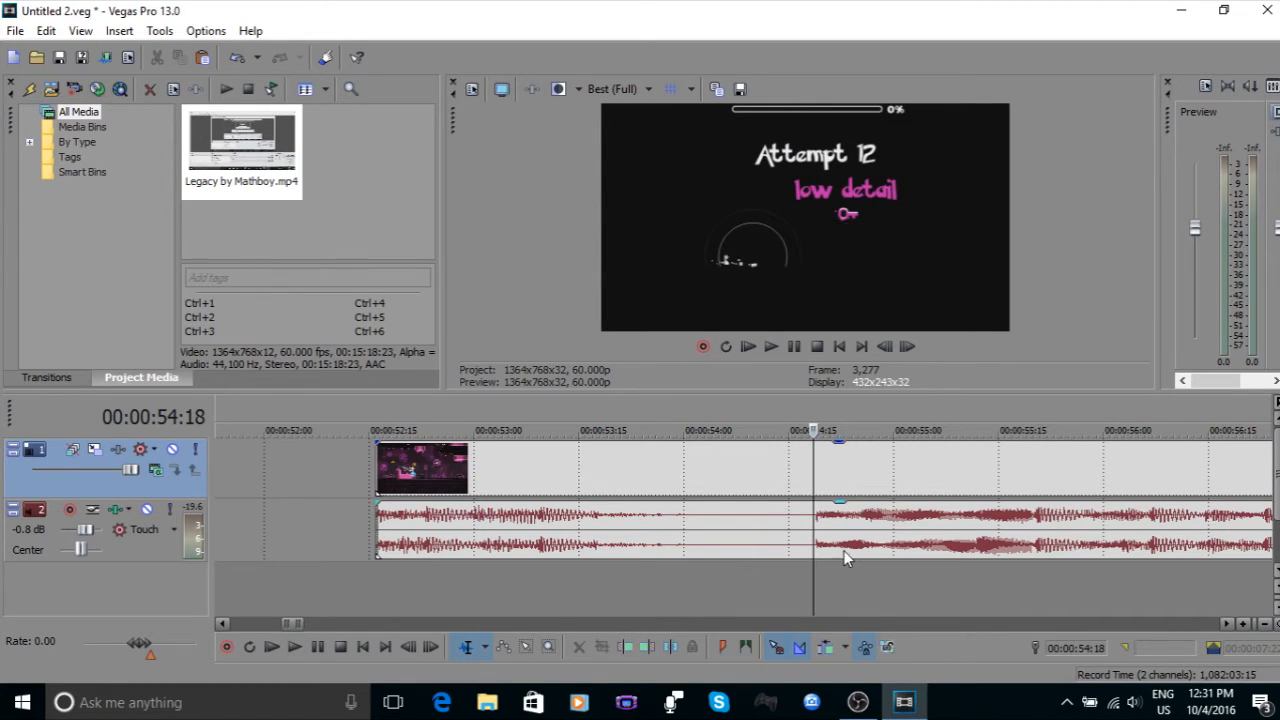
left_click_drag(813, 430, 791, 430)
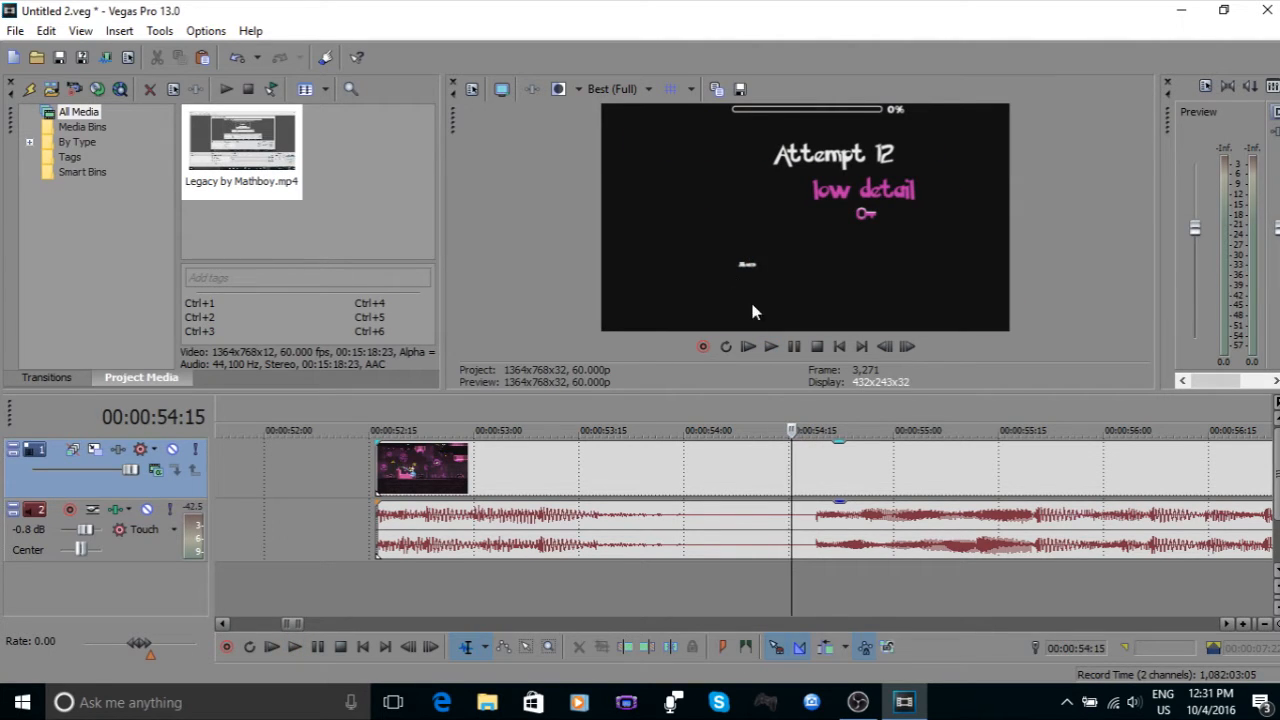
Step: Split the clip at the first frame of Attempt 12, 00:00:54:15, and delete the segment before the split
scroll(820, 463, "up", 8)
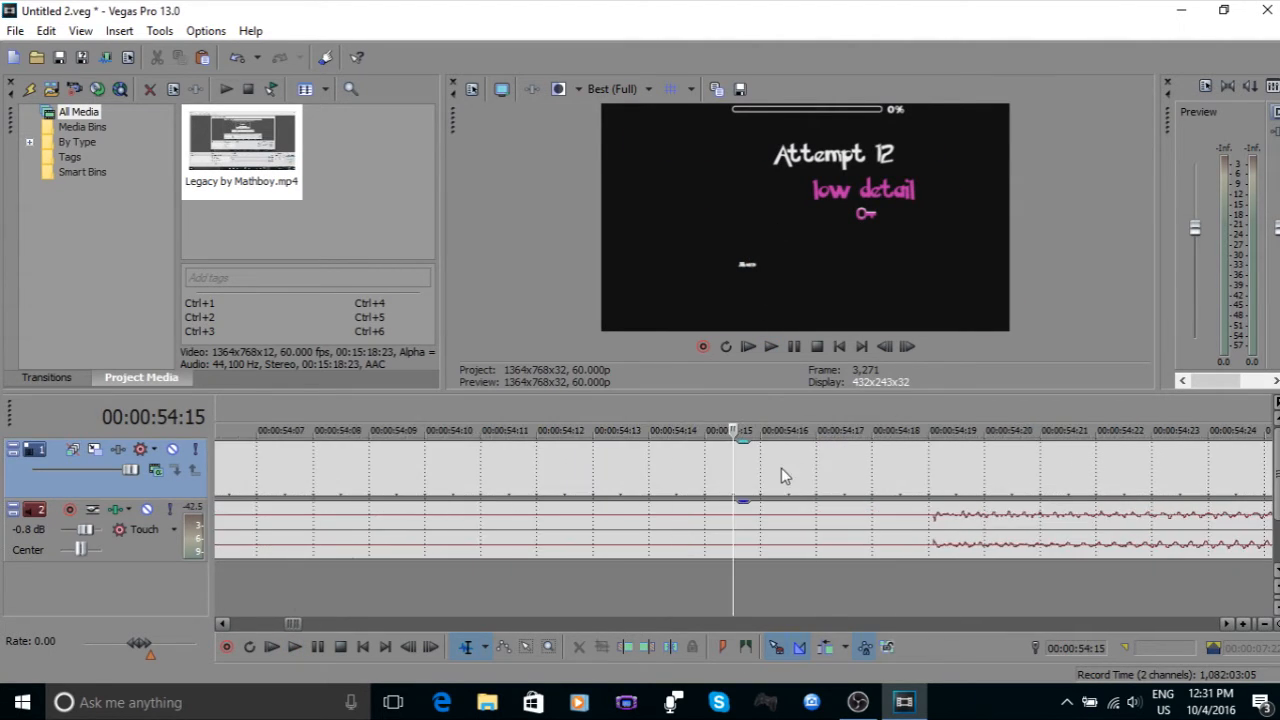
key("space")
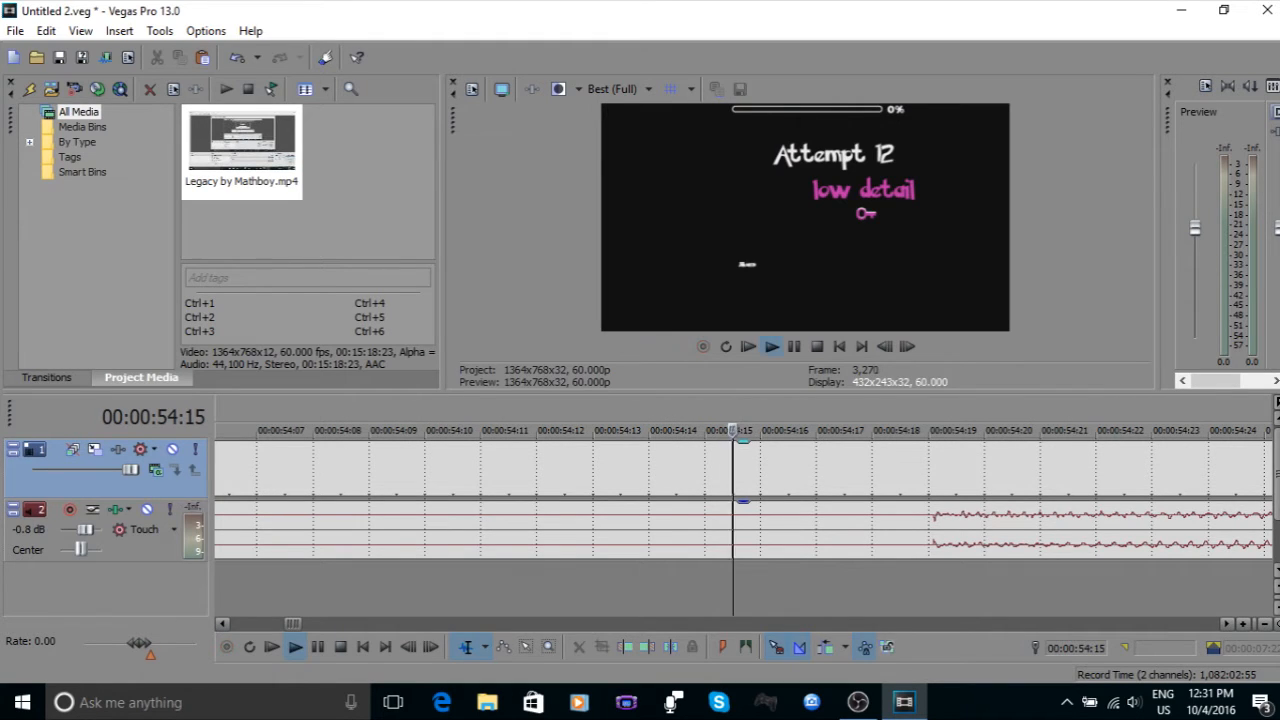
scroll(794, 500, "up", 4)
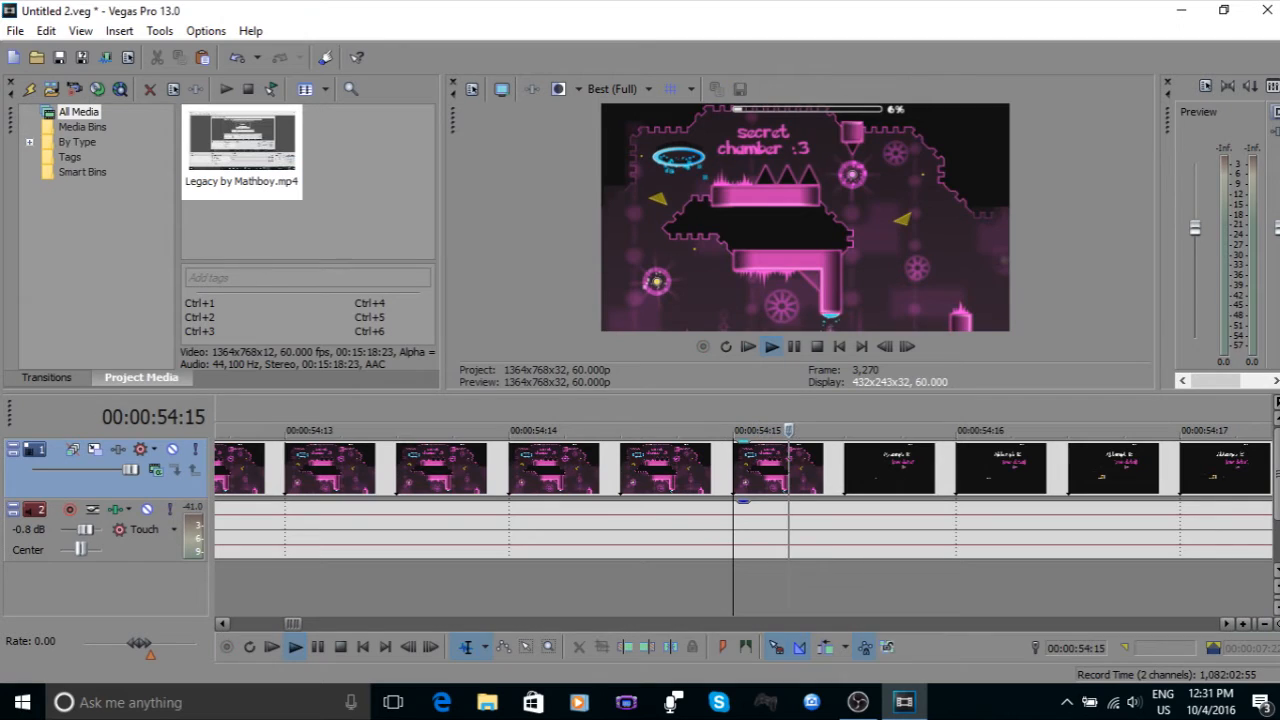
left_click_drag(836, 430, 864, 430)
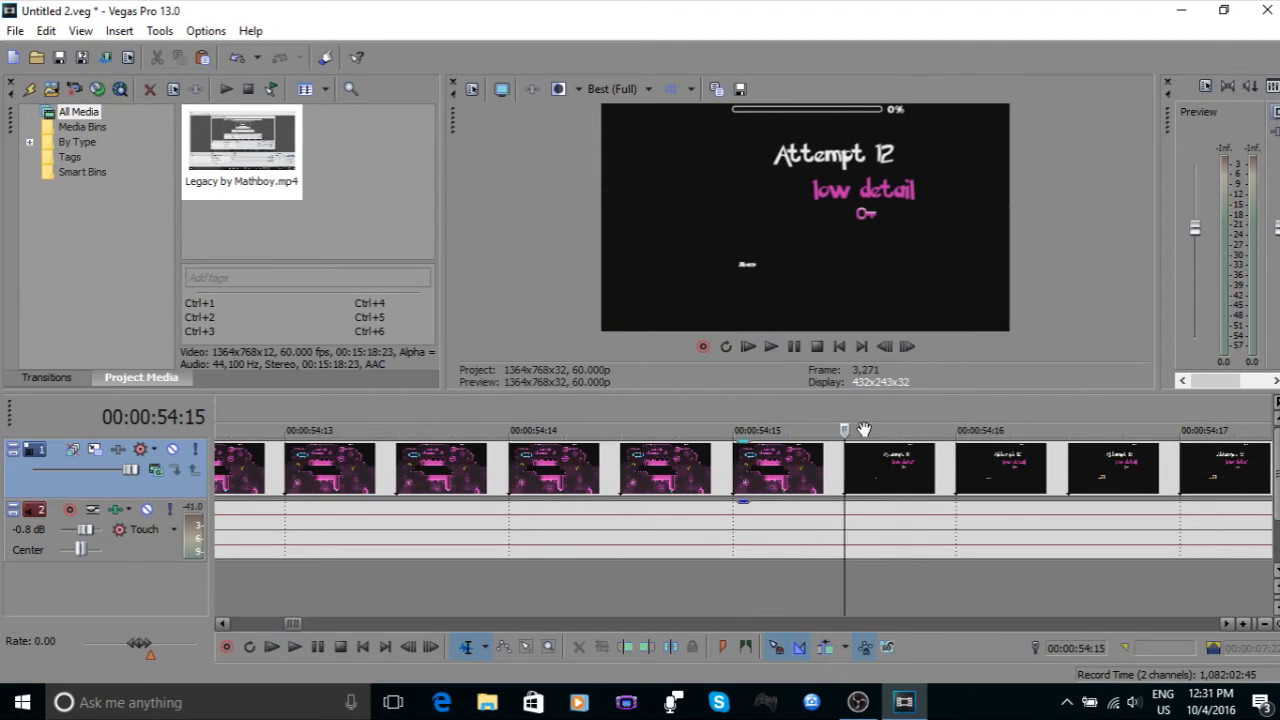
key("s")
left_click(620, 472)
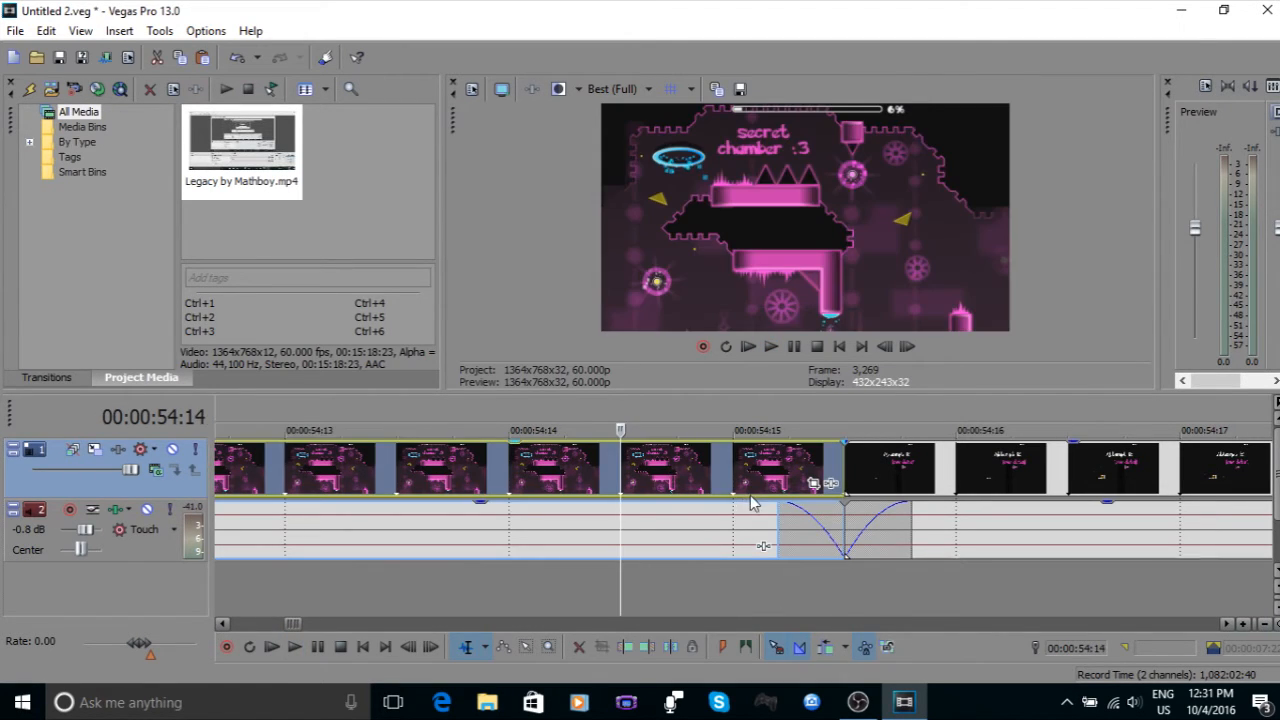
right_click(682, 472)
left_click(787, 283)
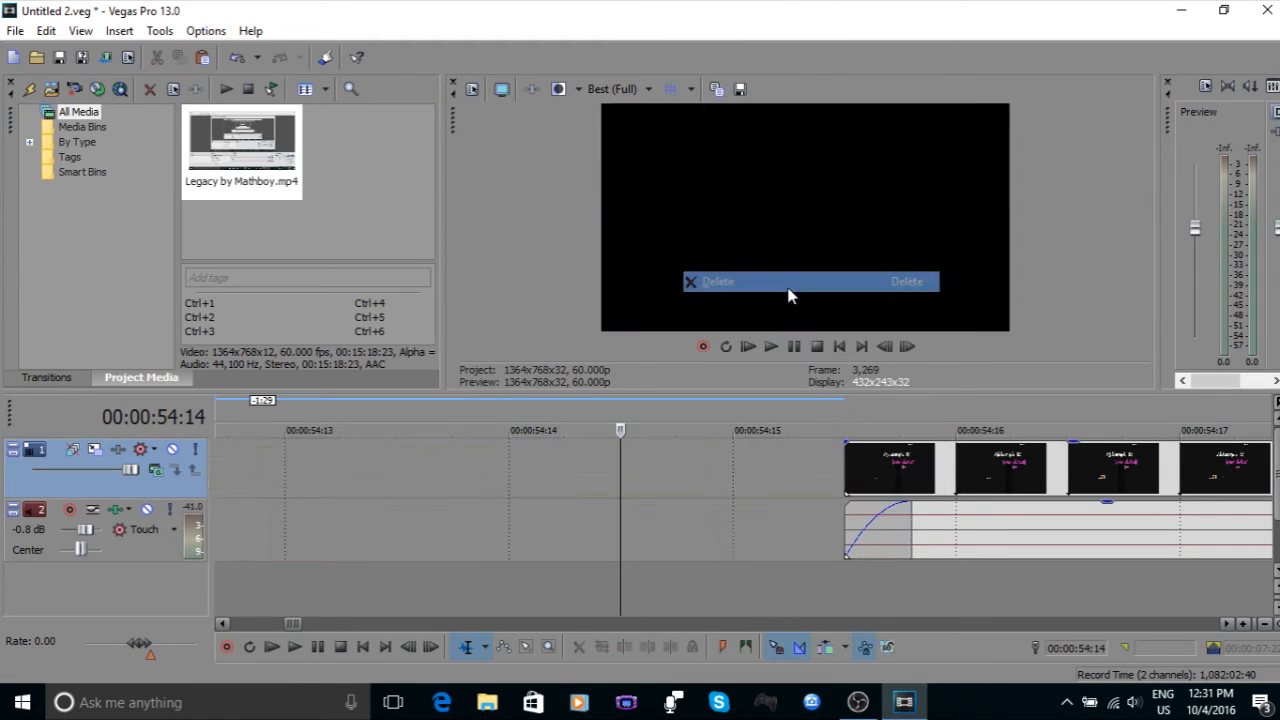
Step: Preview several points along the trimmed clip, from 00:01:07:17 to its final section at 00:03:12:15
scroll(747, 494, "down", 6)
scroll(748, 494, "down", 4)
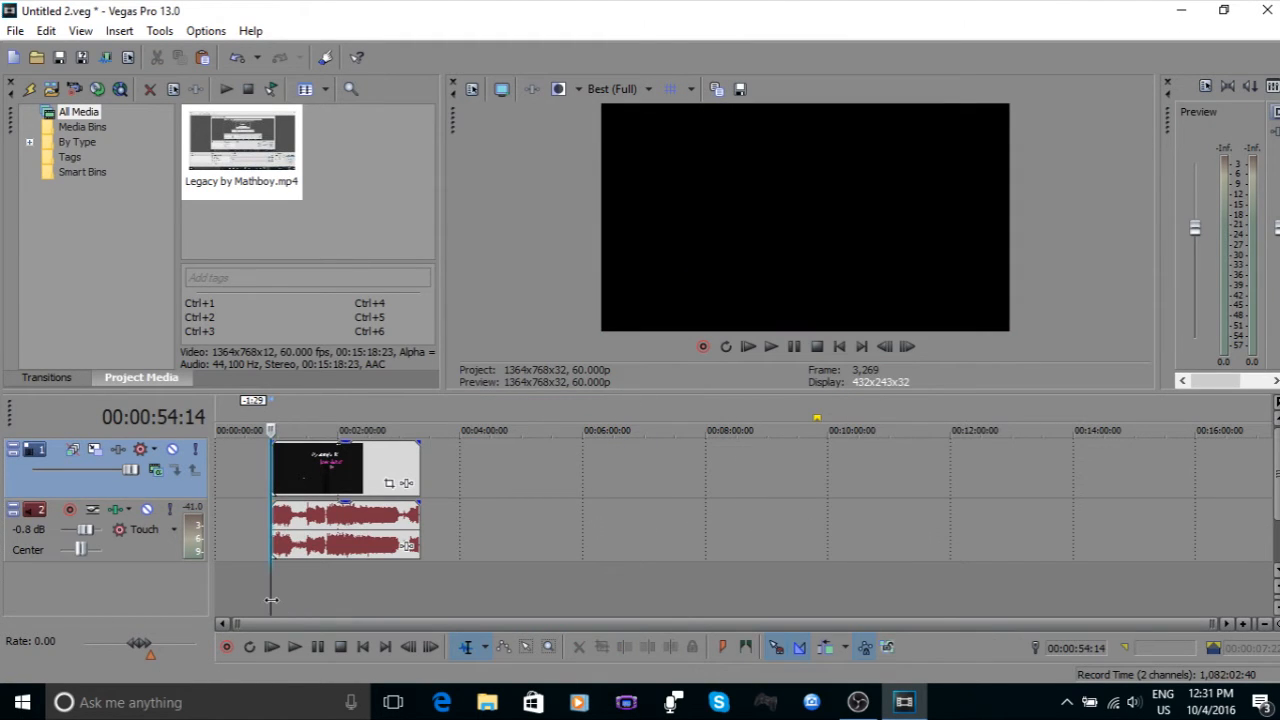
left_click_drag(271, 598, 284, 596)
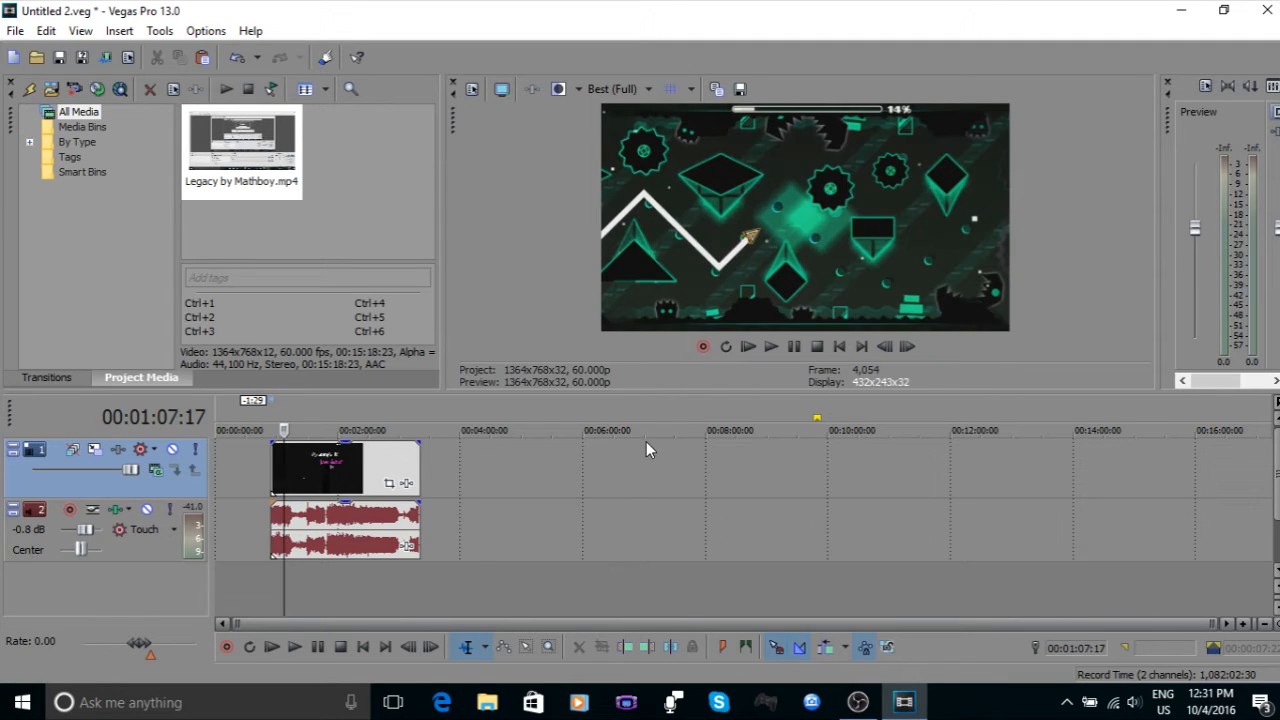
left_click(387, 585)
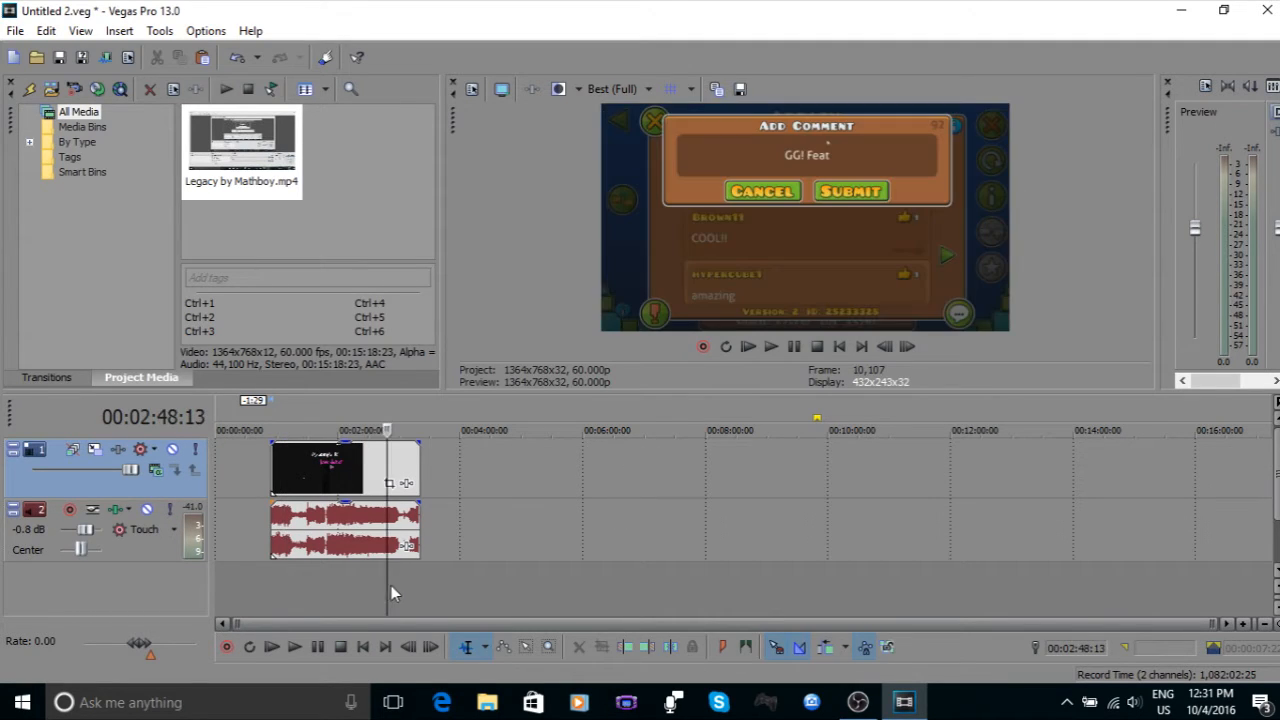
left_click(398, 586)
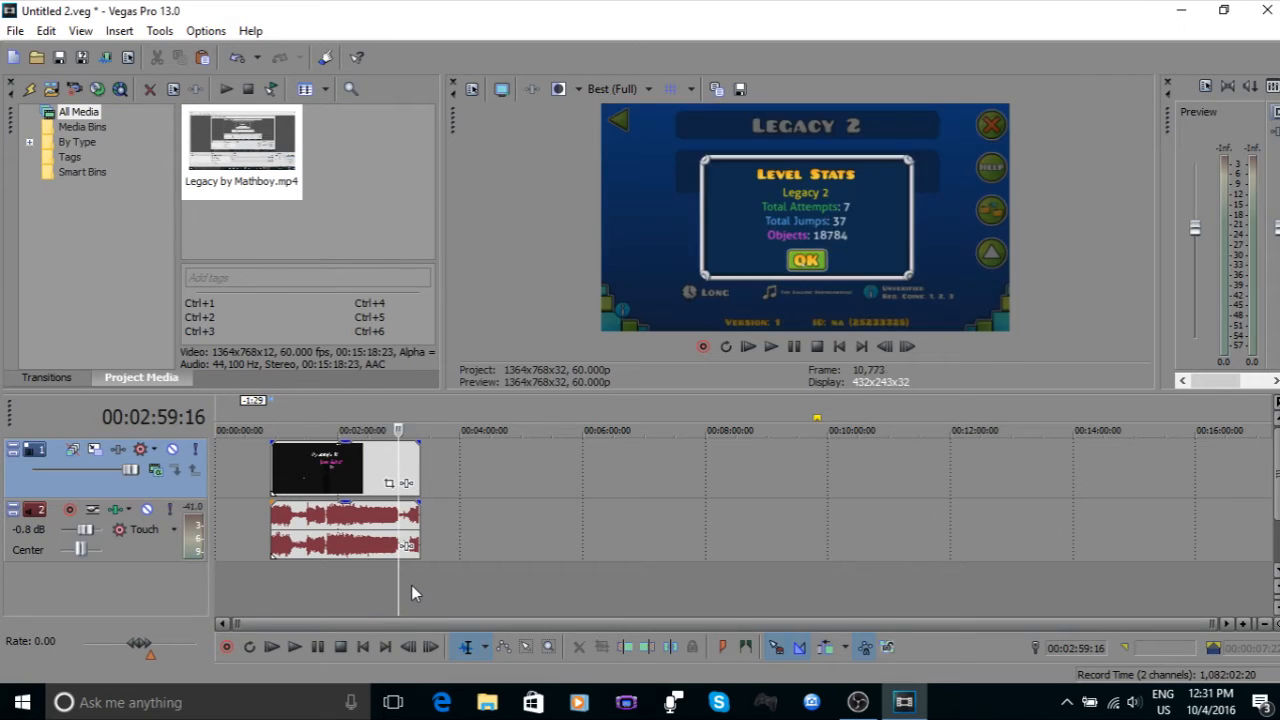
left_click(411, 585)
Step: Play back the clip's closing section from about 00:03:01 to 00:03:12 to find a suitable end point
scroll(647, 527, "up", 4)
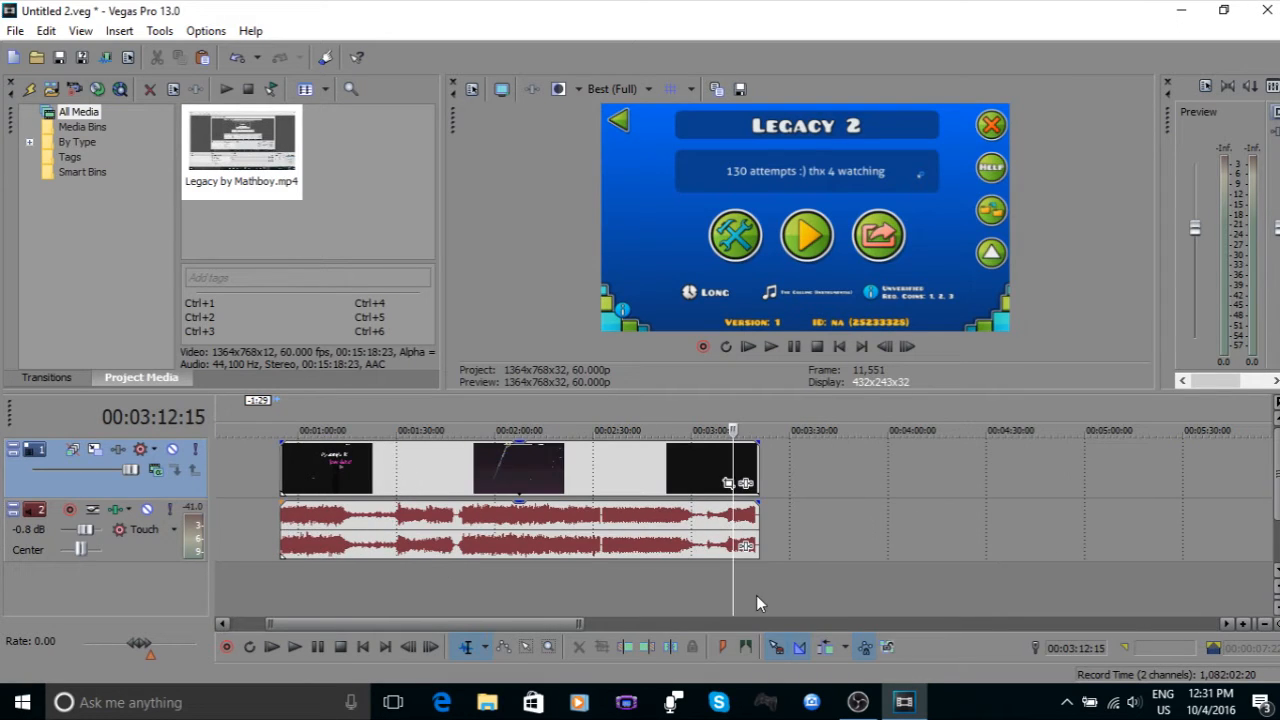
left_click(710, 578)
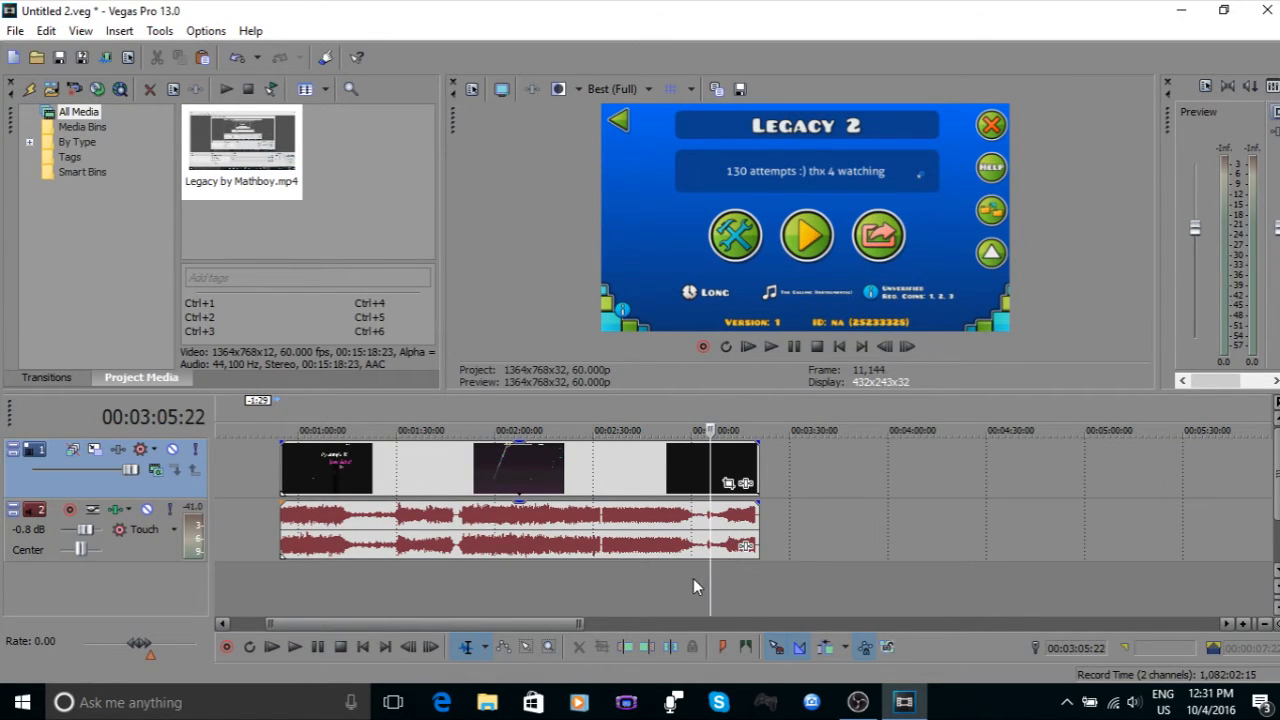
left_click(693, 578)
left_click(295, 647)
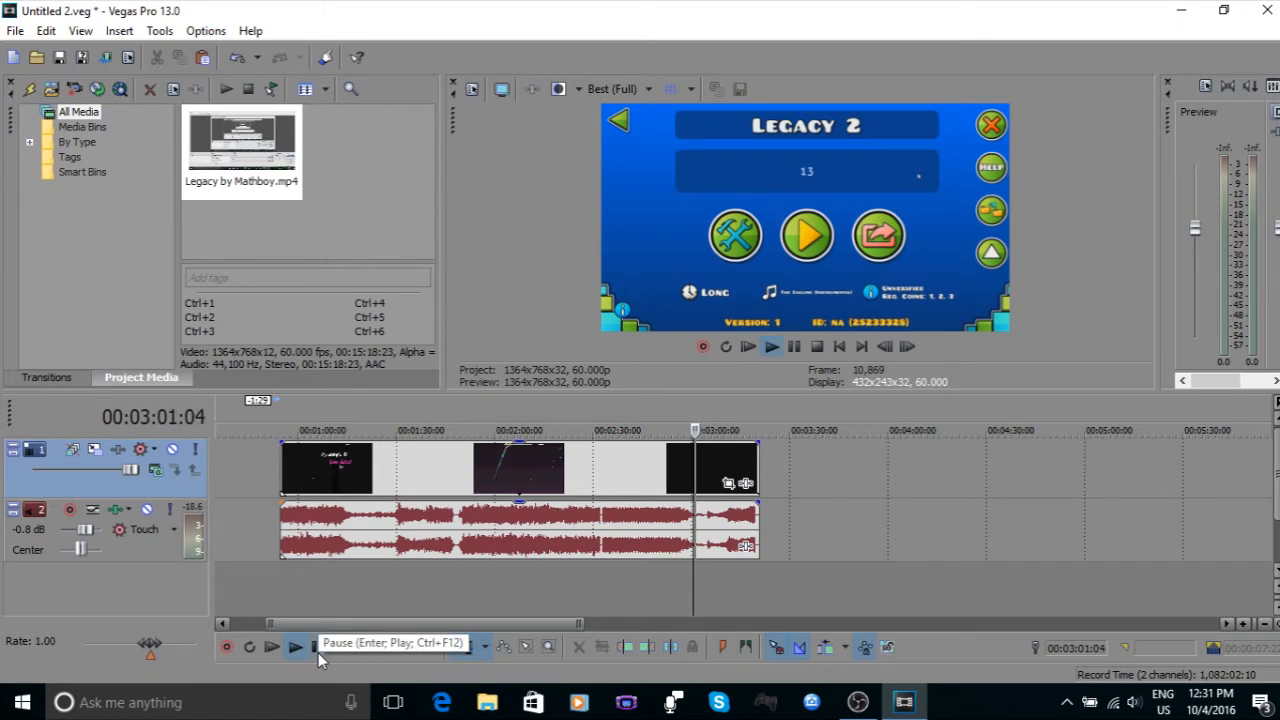
left_click(731, 580)
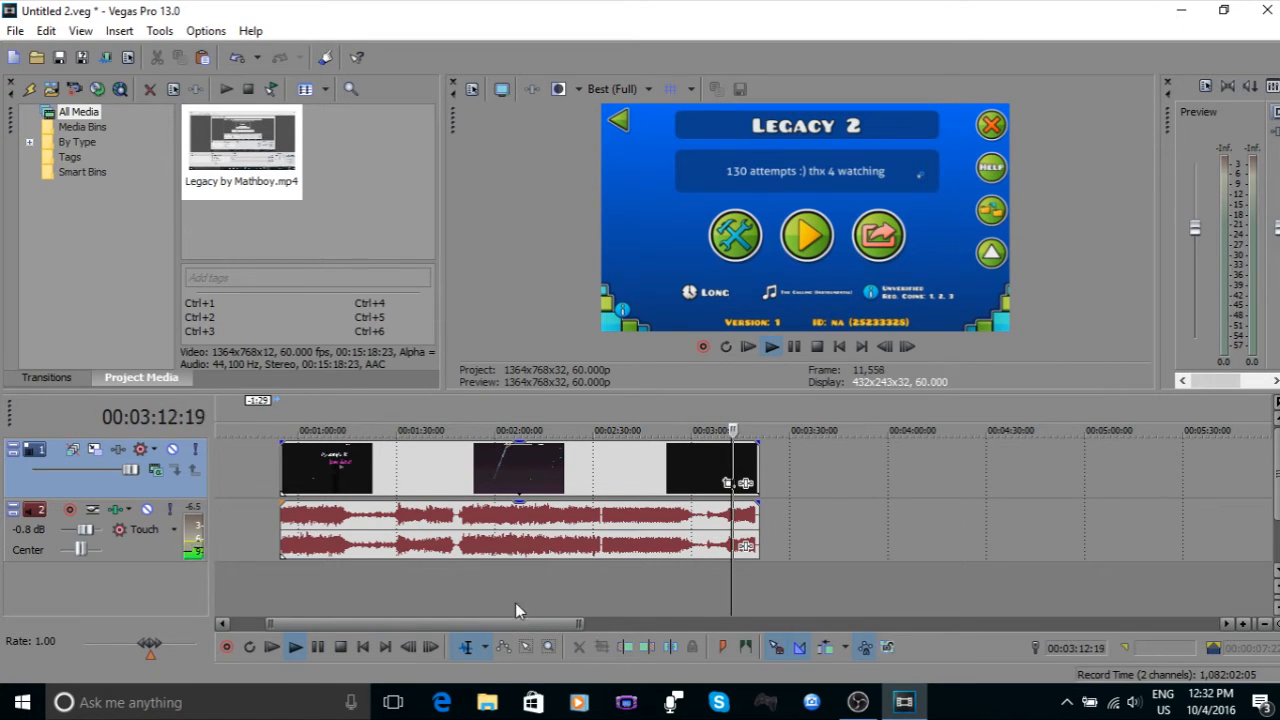
left_click(722, 588)
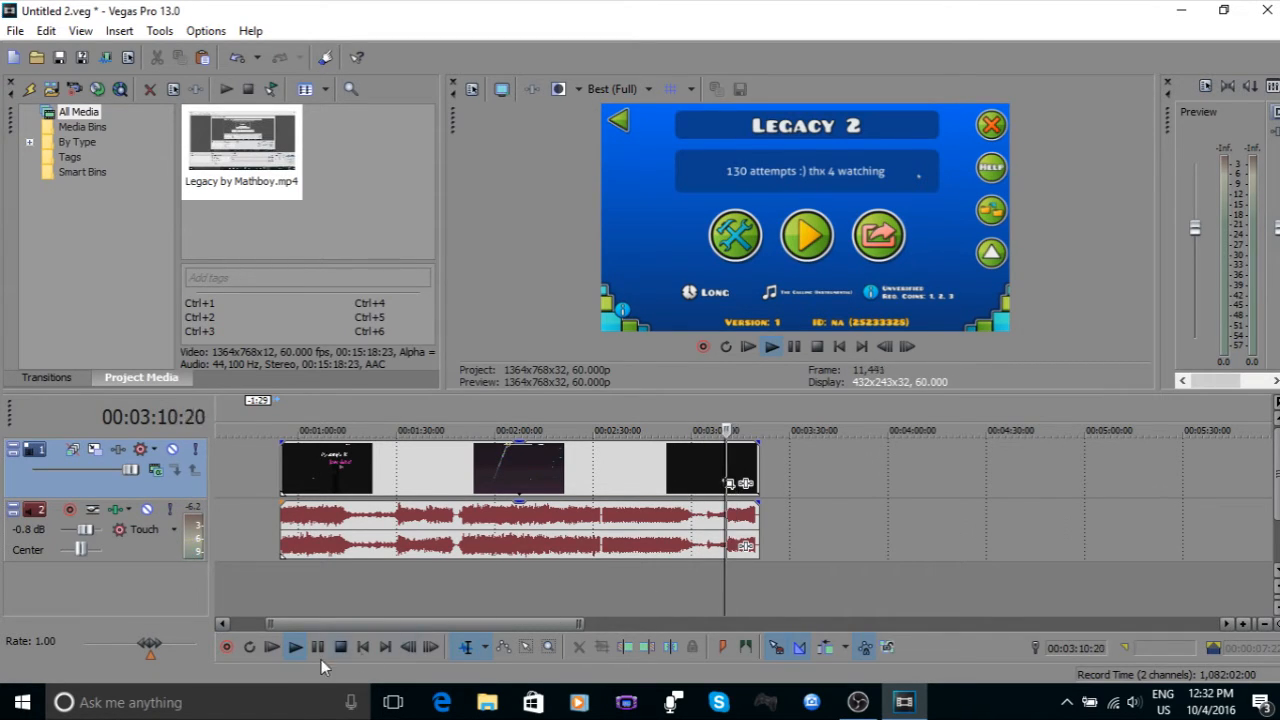
left_click(720, 587)
left_click(711, 587)
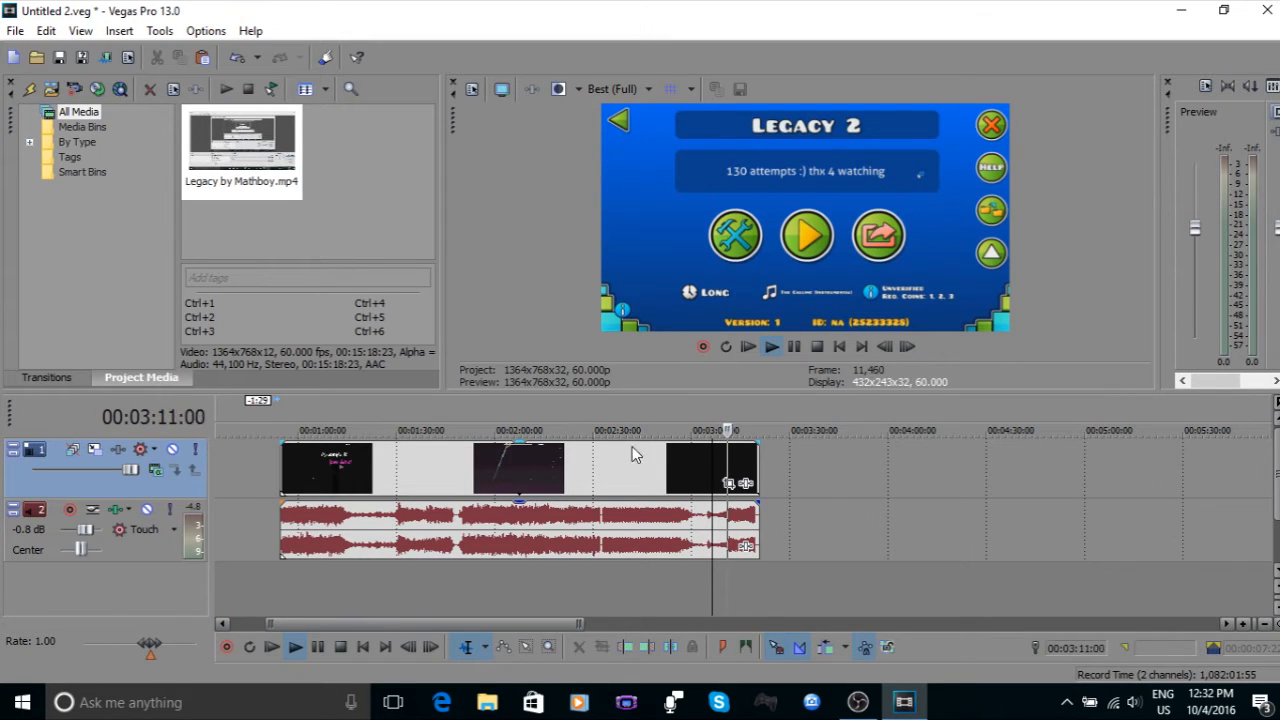
left_click(324, 649)
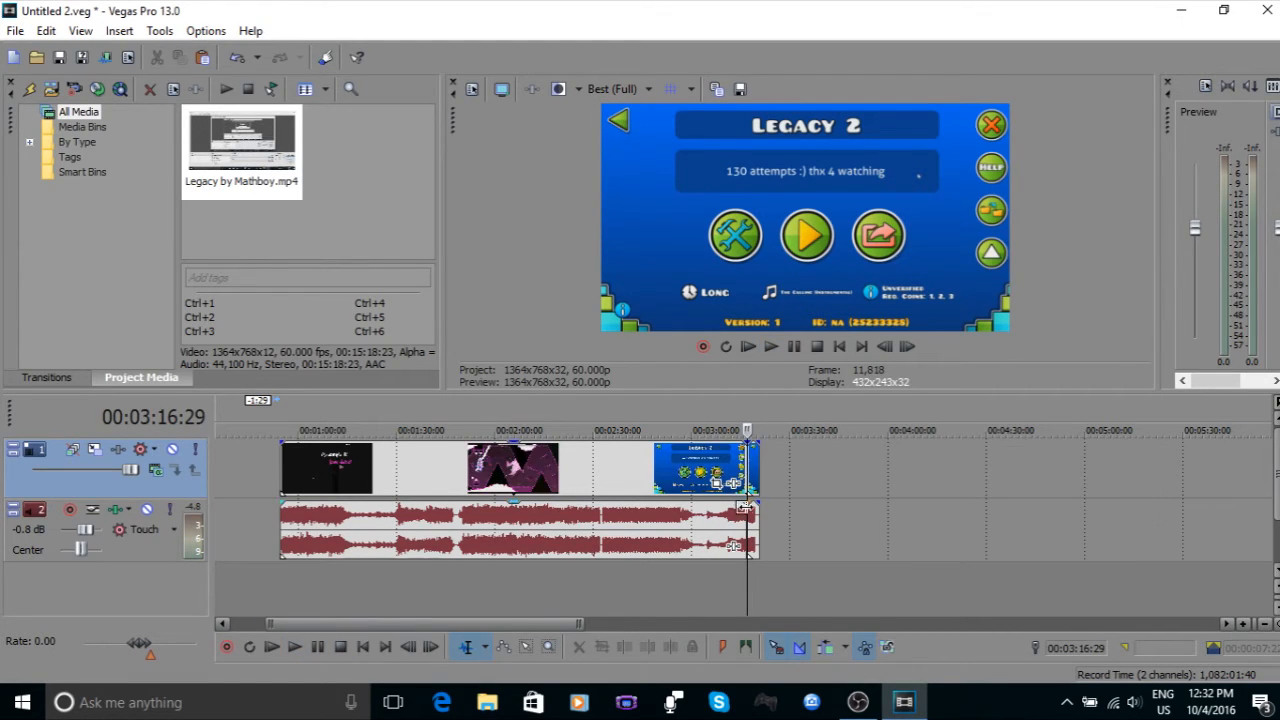
Step: Split the clip at 00:03:16:29 and delete the leftover segment after the split
scroll(744, 507, "up", 4)
key("s")
left_click_drag(818, 460, 902, 461)
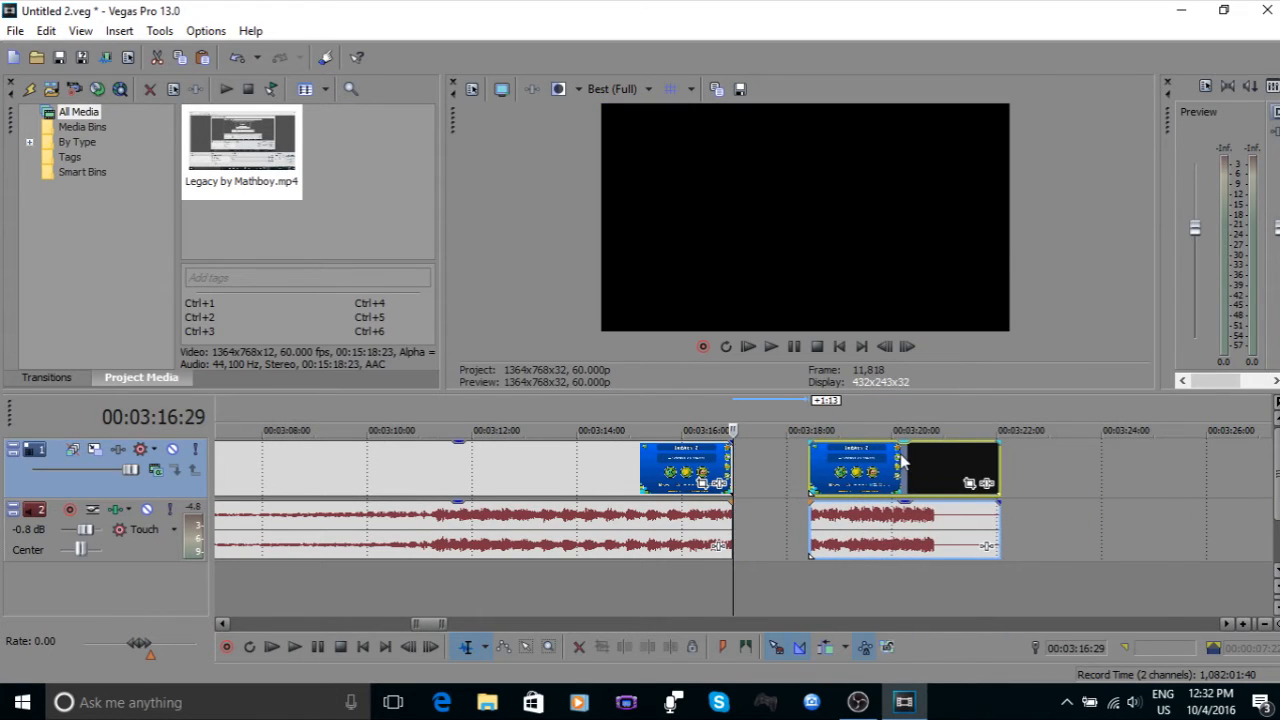
right_click(903, 459)
left_click(989, 284)
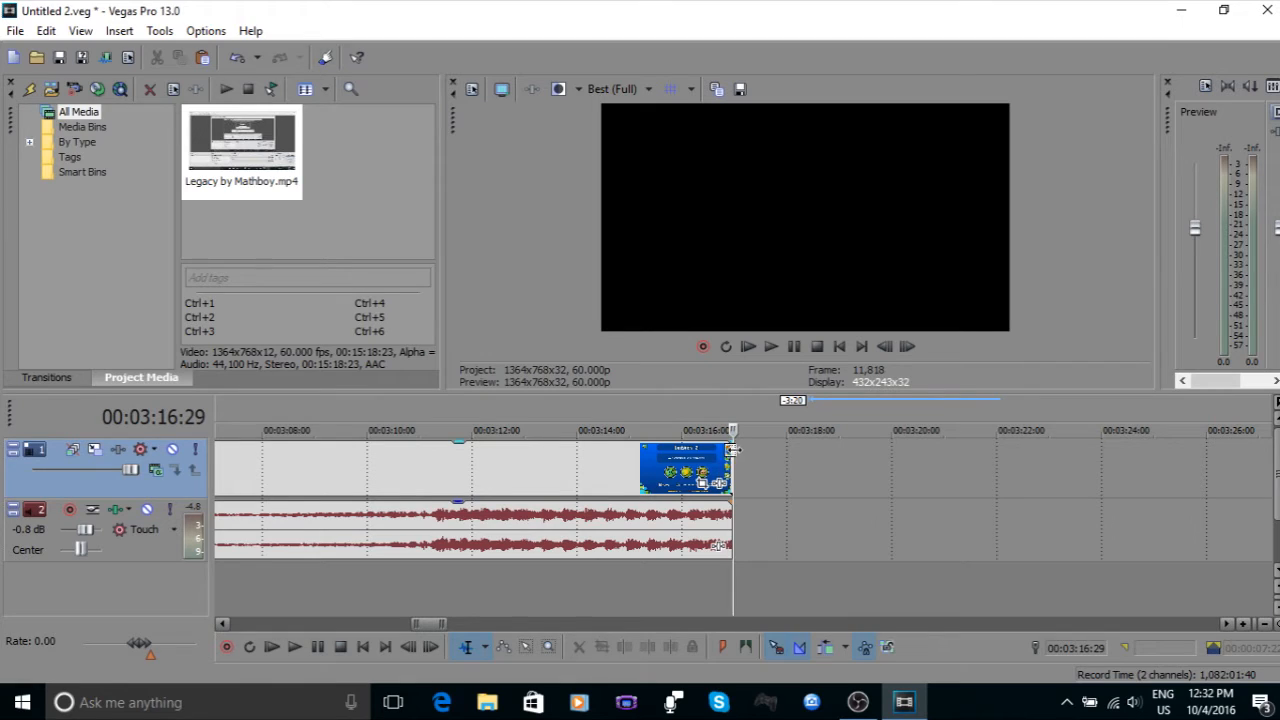
left_click(791, 456)
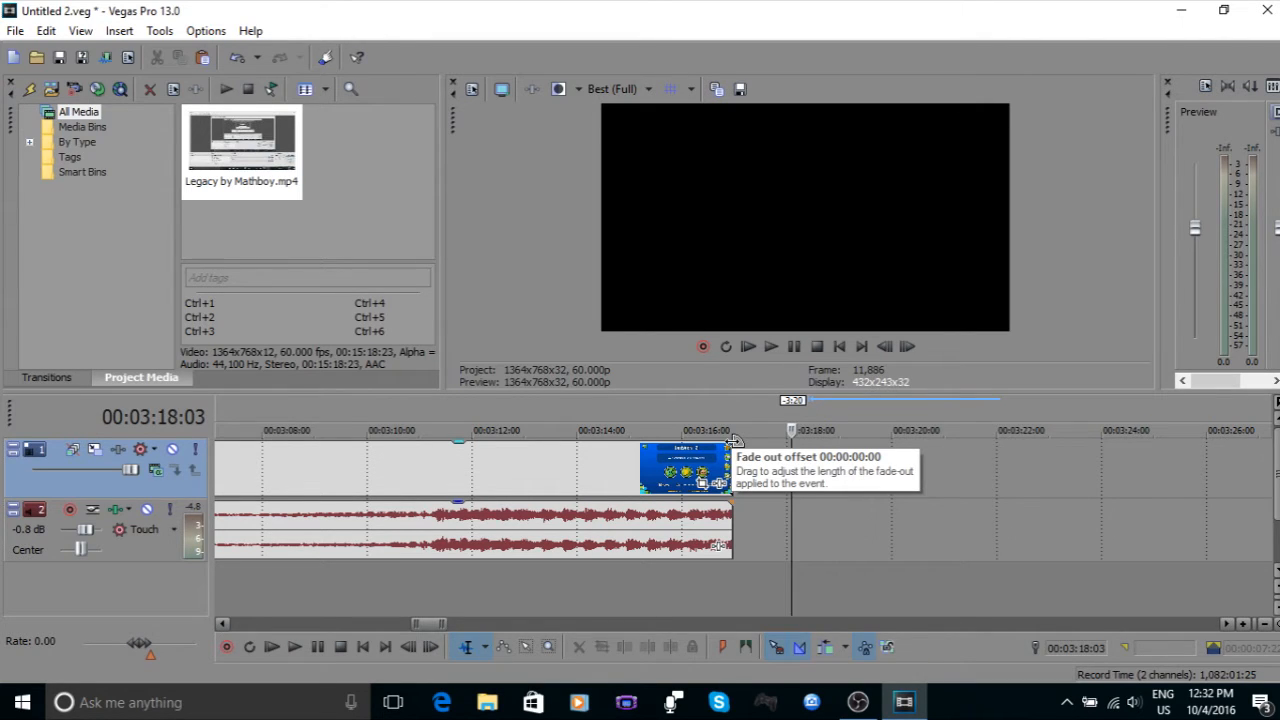
scroll(744, 480, "down", 6)
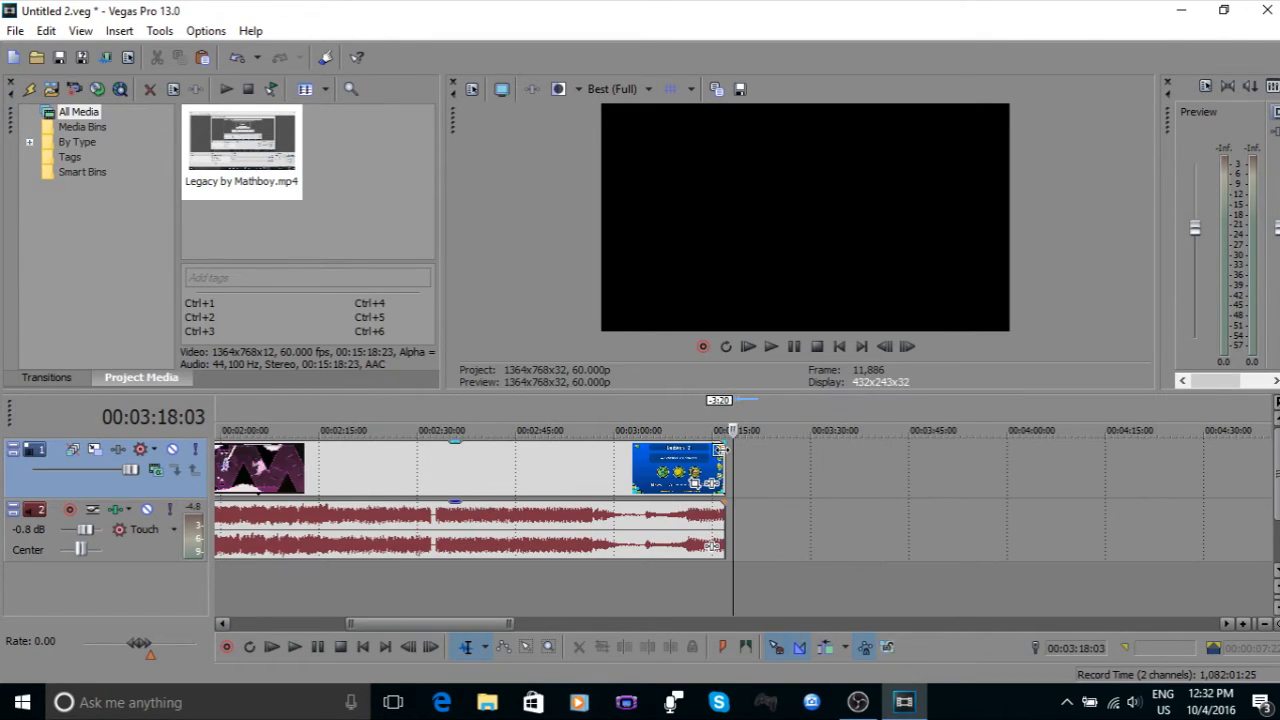
left_click_drag(733, 431, 825, 431)
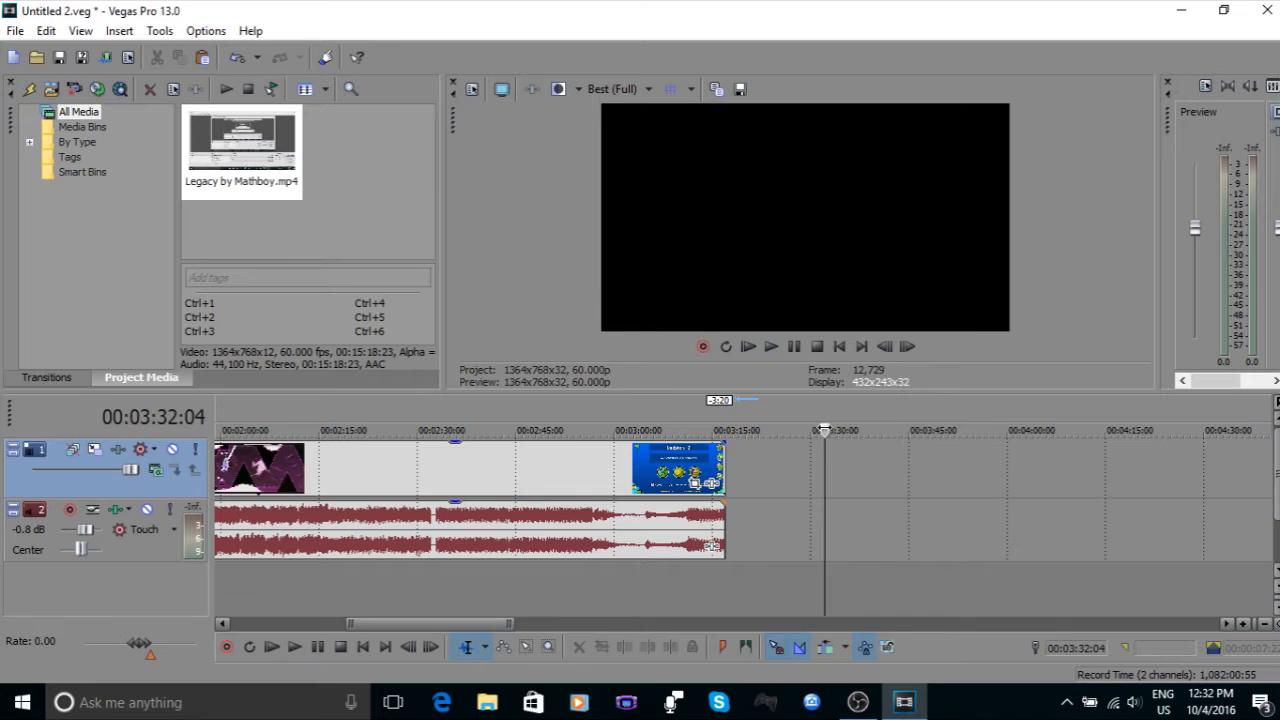
left_click(735, 470)
scroll(725, 476, "up", 5)
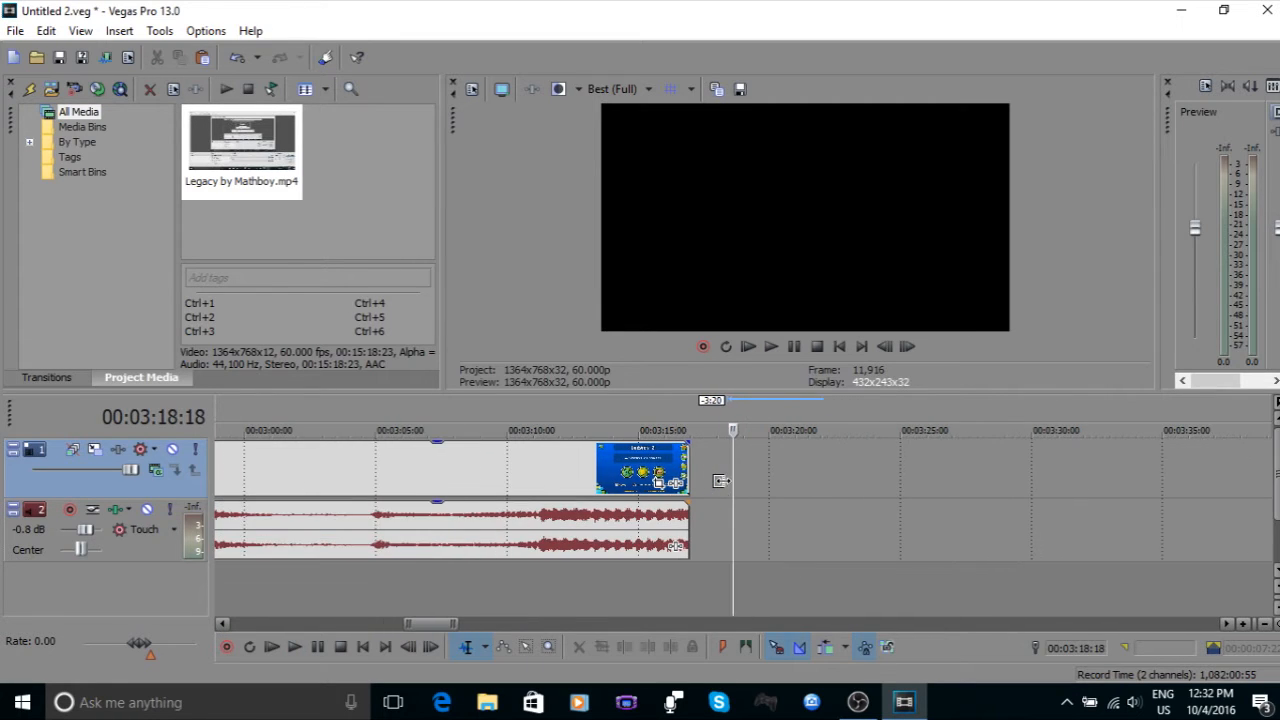
scroll(720, 481, "down", 8)
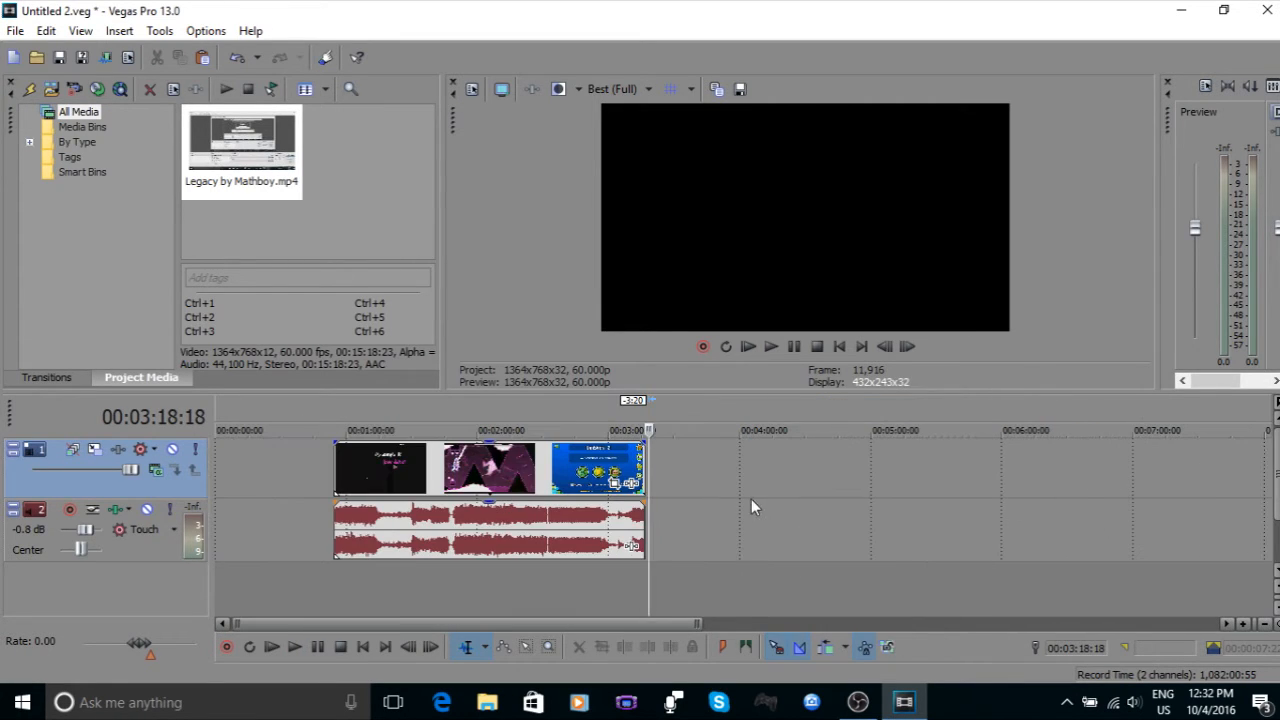
left_click(751, 506)
left_click(641, 586)
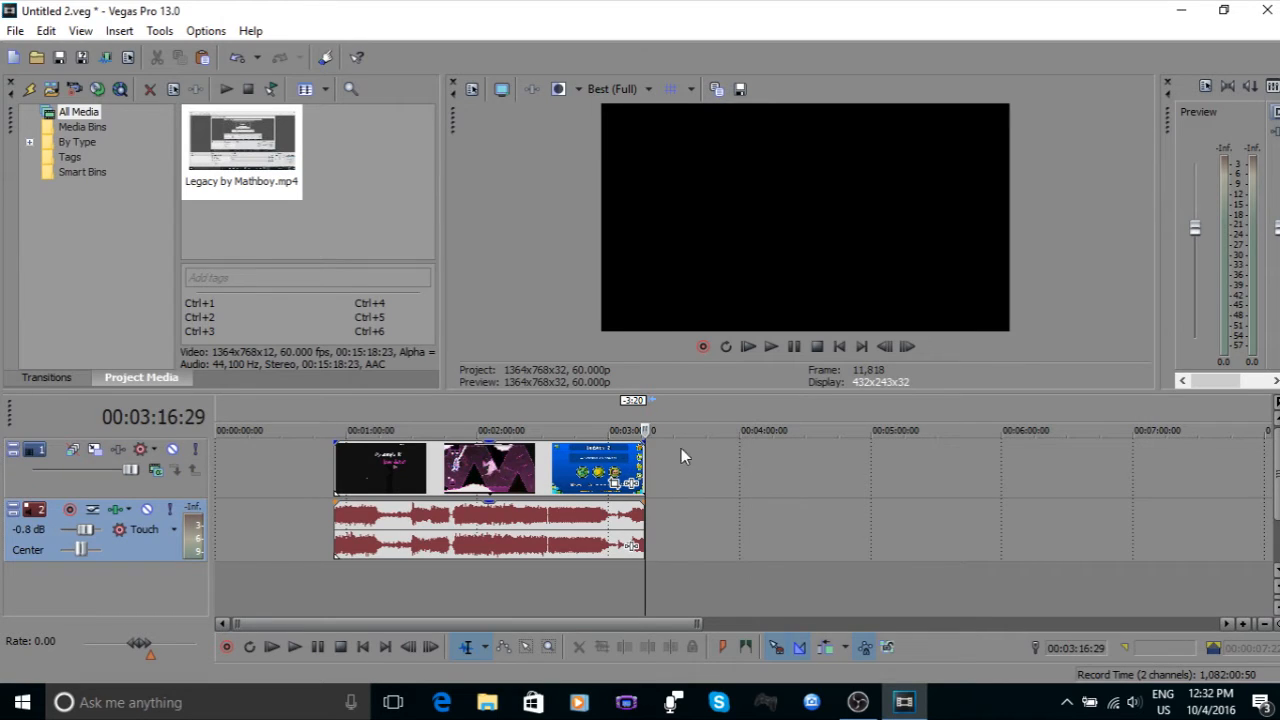
Step: Try a fade-out of 00:00:09:16 on the end of the video clip and remove it again
left_click(761, 462)
left_click_drag(646, 443, 626, 442)
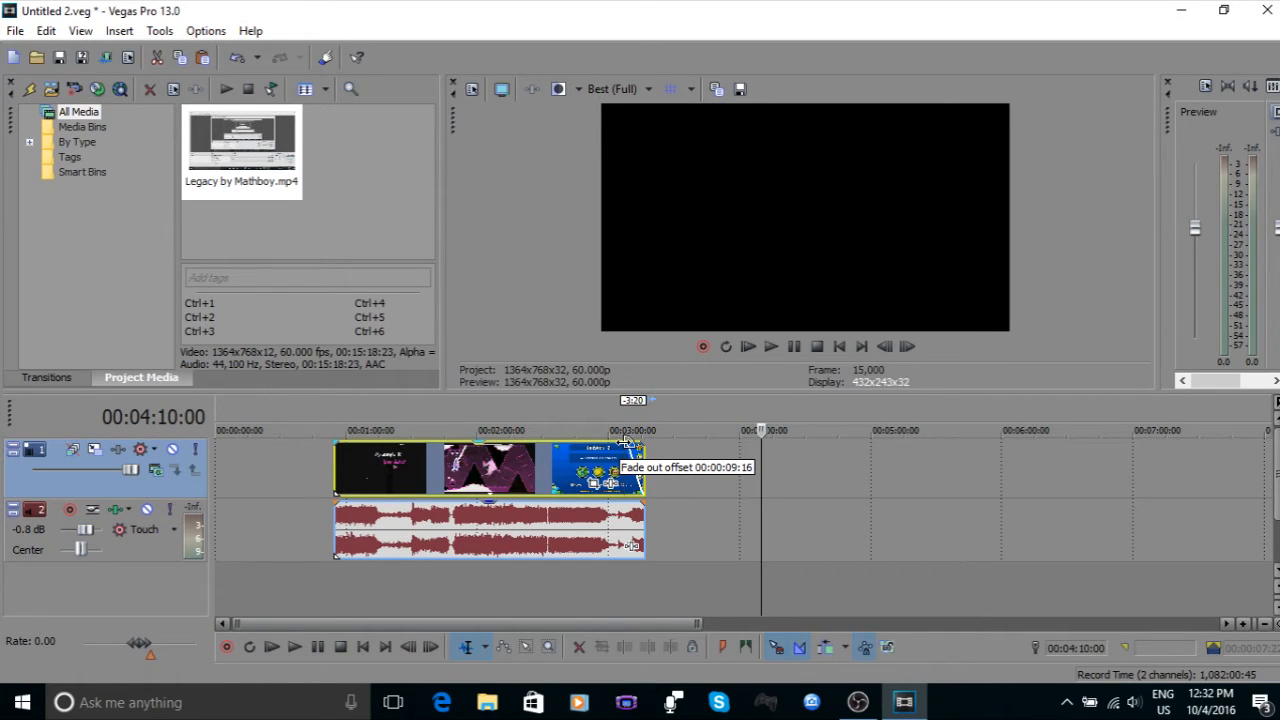
left_click_drag(626, 442, 678, 443)
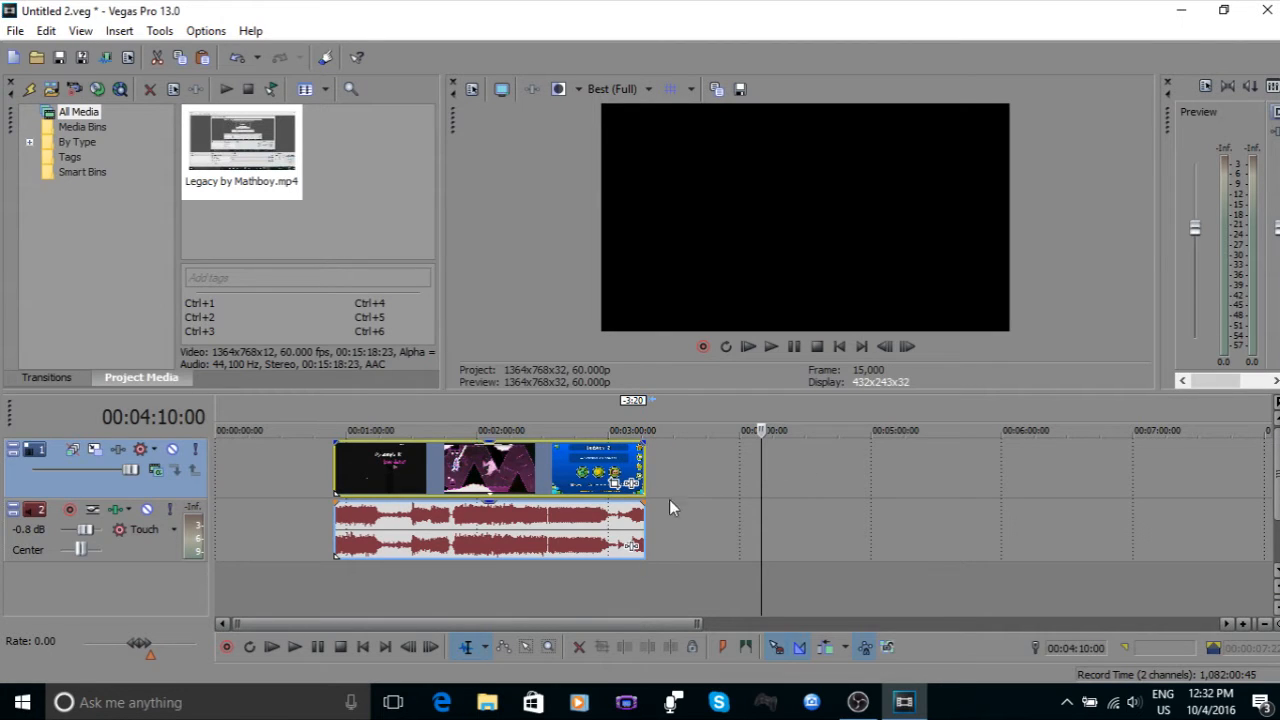
Step: Return the playhead to the clip's end at 00:03:16:29 and give the video clip a fade-out of 00:00:04:29
left_click(646, 579)
scroll(716, 512, "up", 10)
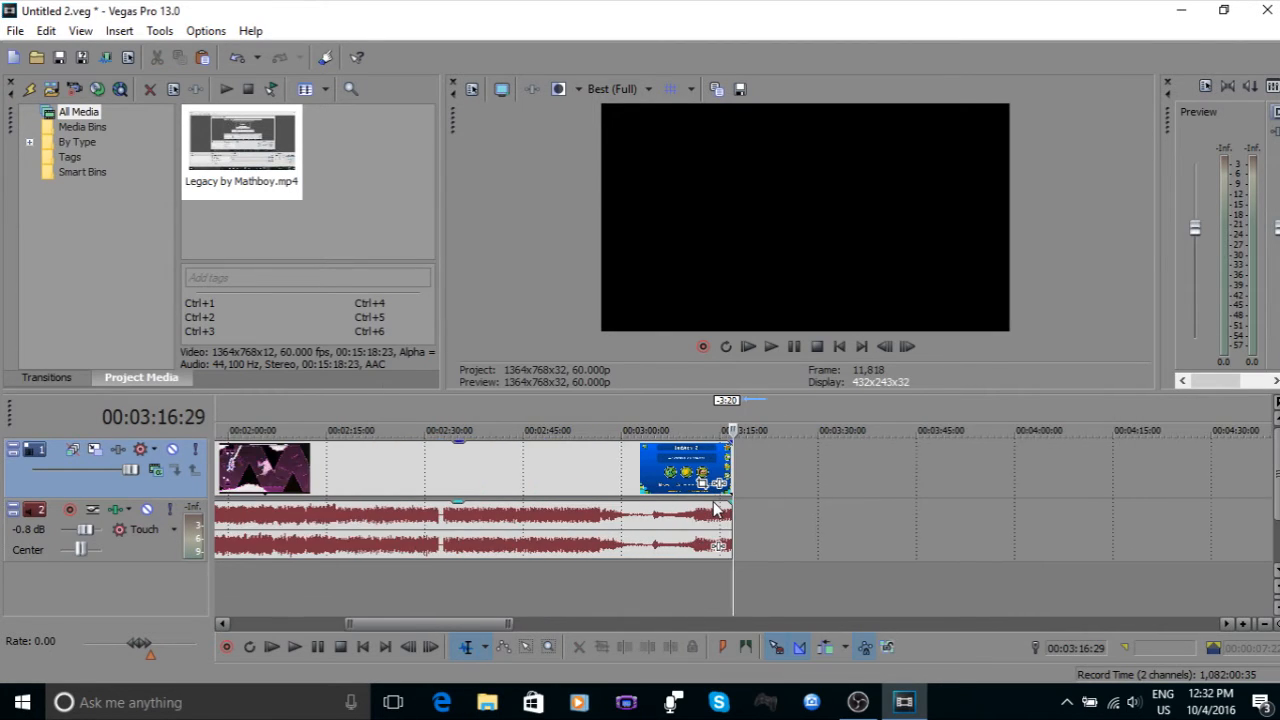
left_click_drag(731, 443, 566, 432)
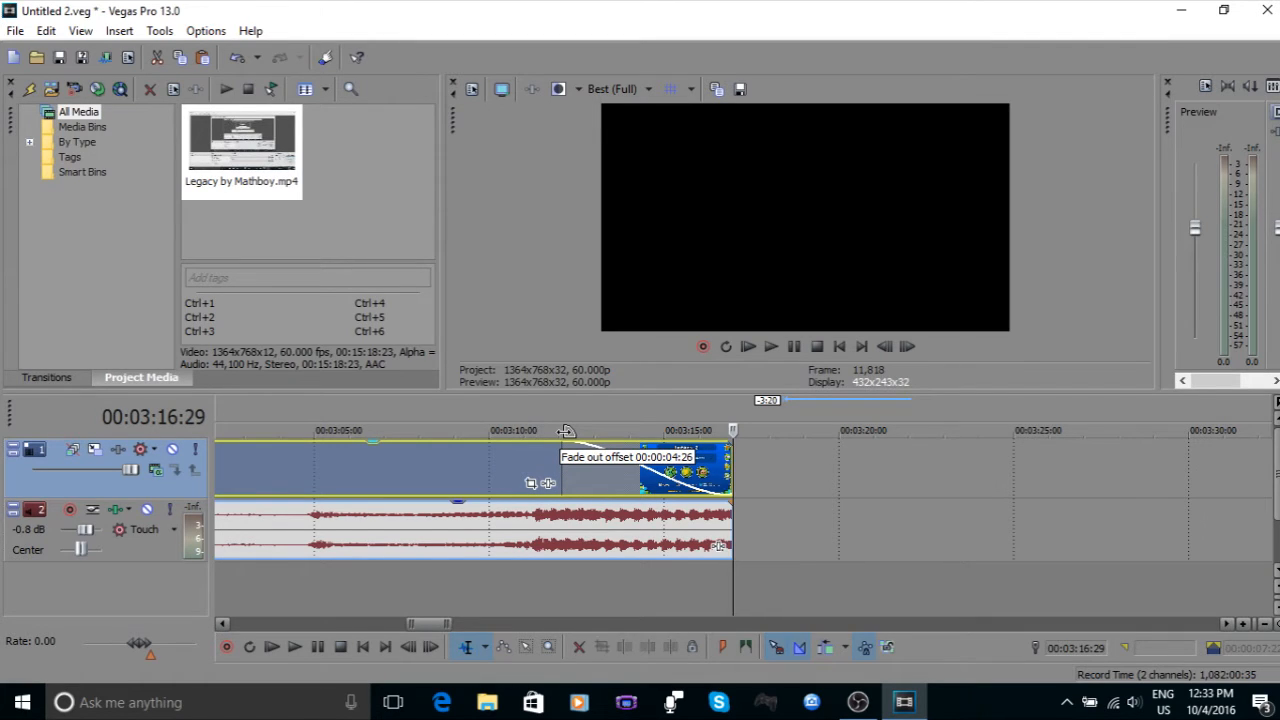
left_click_drag(566, 432, 569, 434)
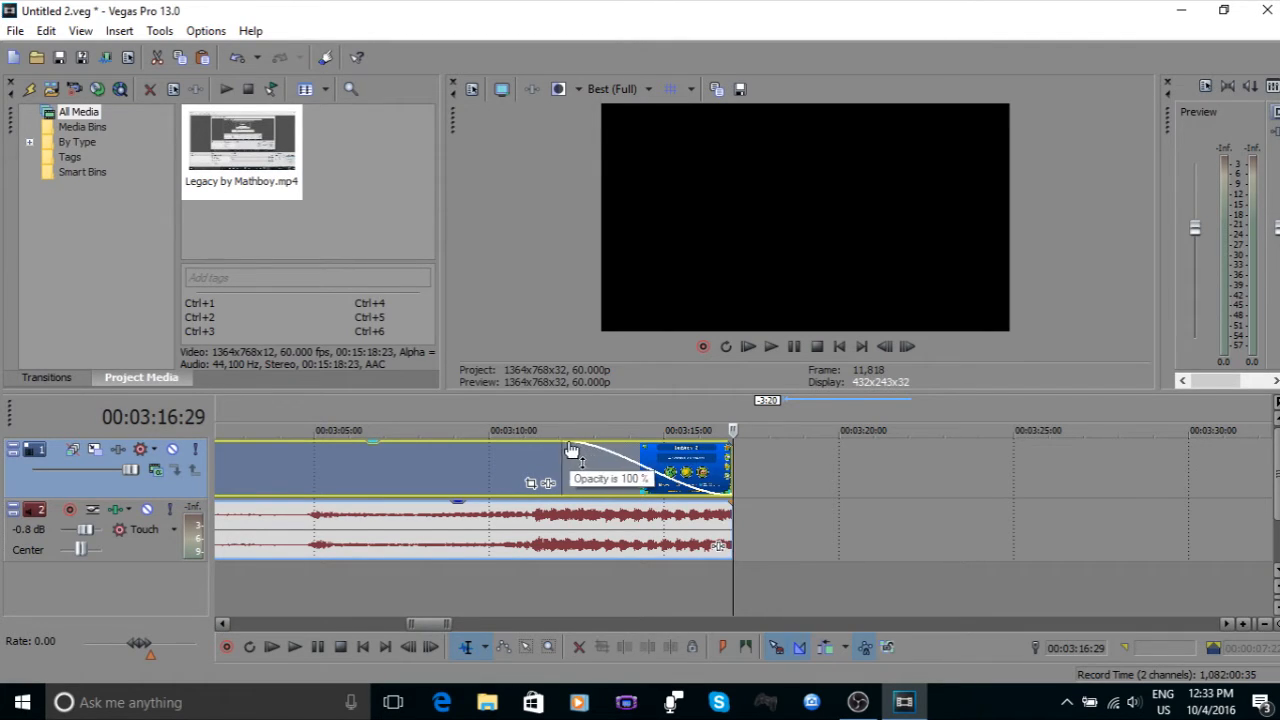
left_click_drag(566, 434, 566, 438)
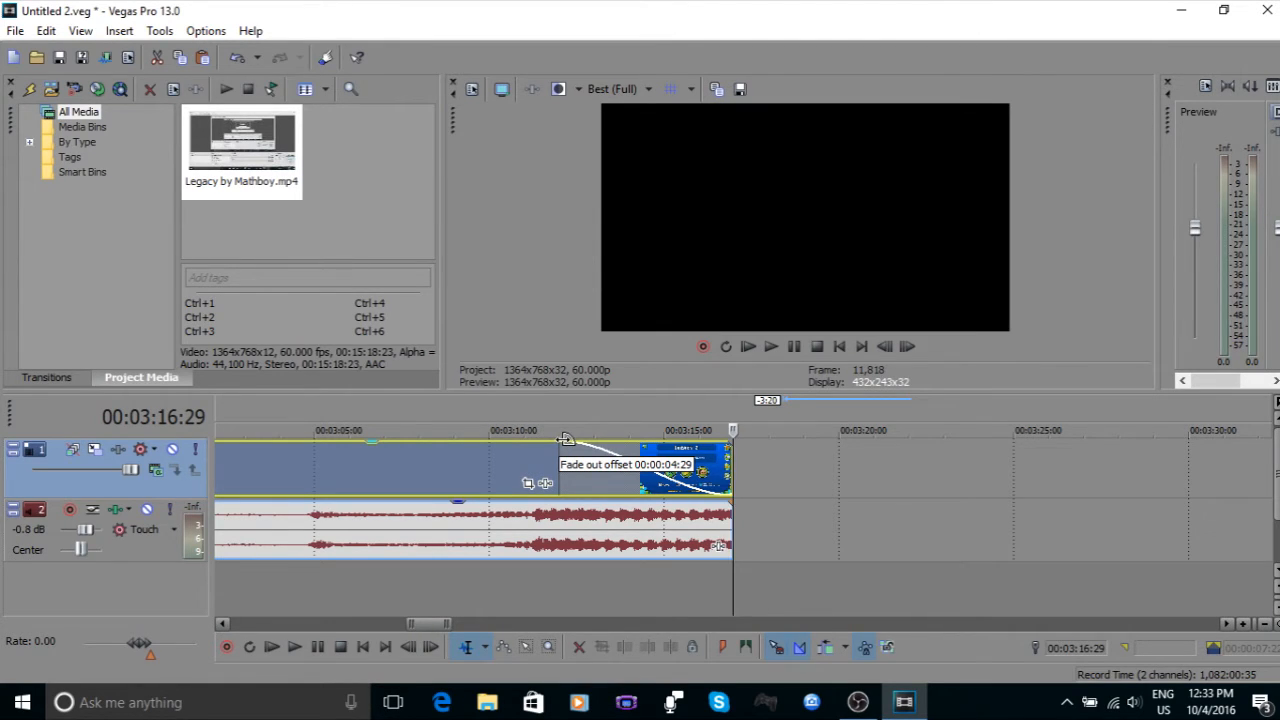
left_click_drag(566, 438, 568, 438)
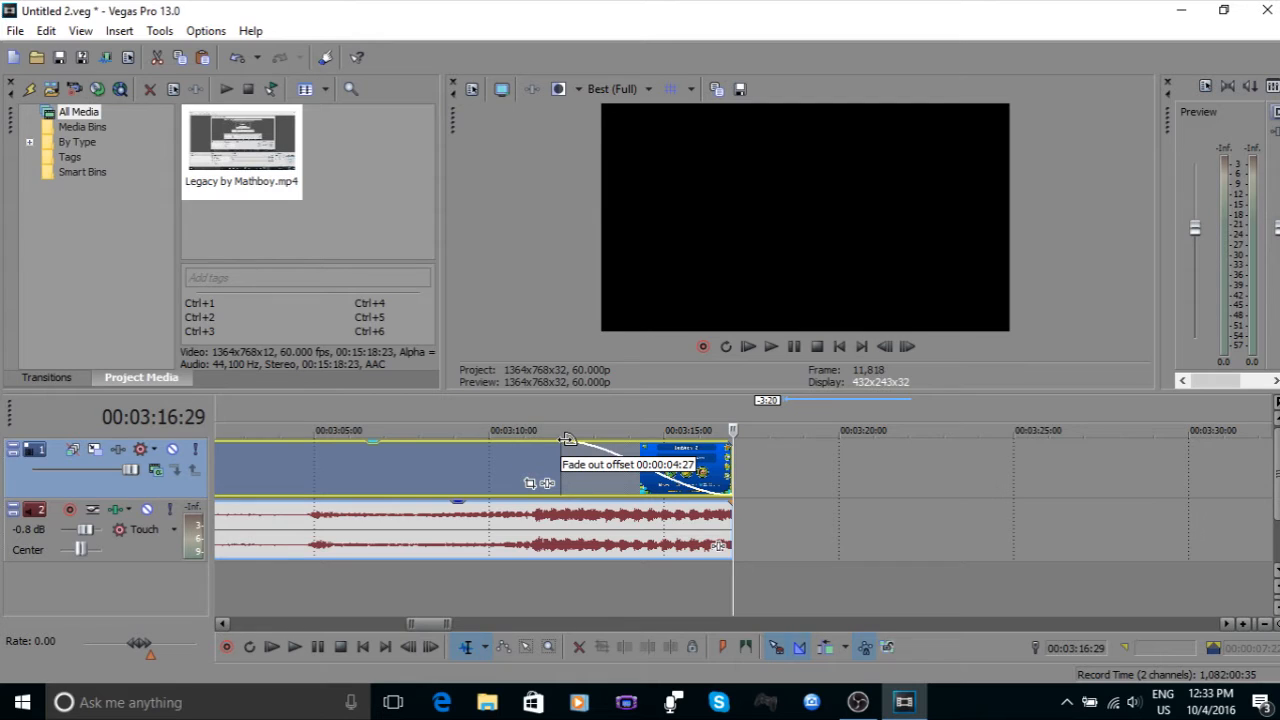
Step: Set the playhead to 00:03:11:10 and lengthen the video clip's fade-out to exactly 00:00:05:00
scroll(596, 464, "up", 3)
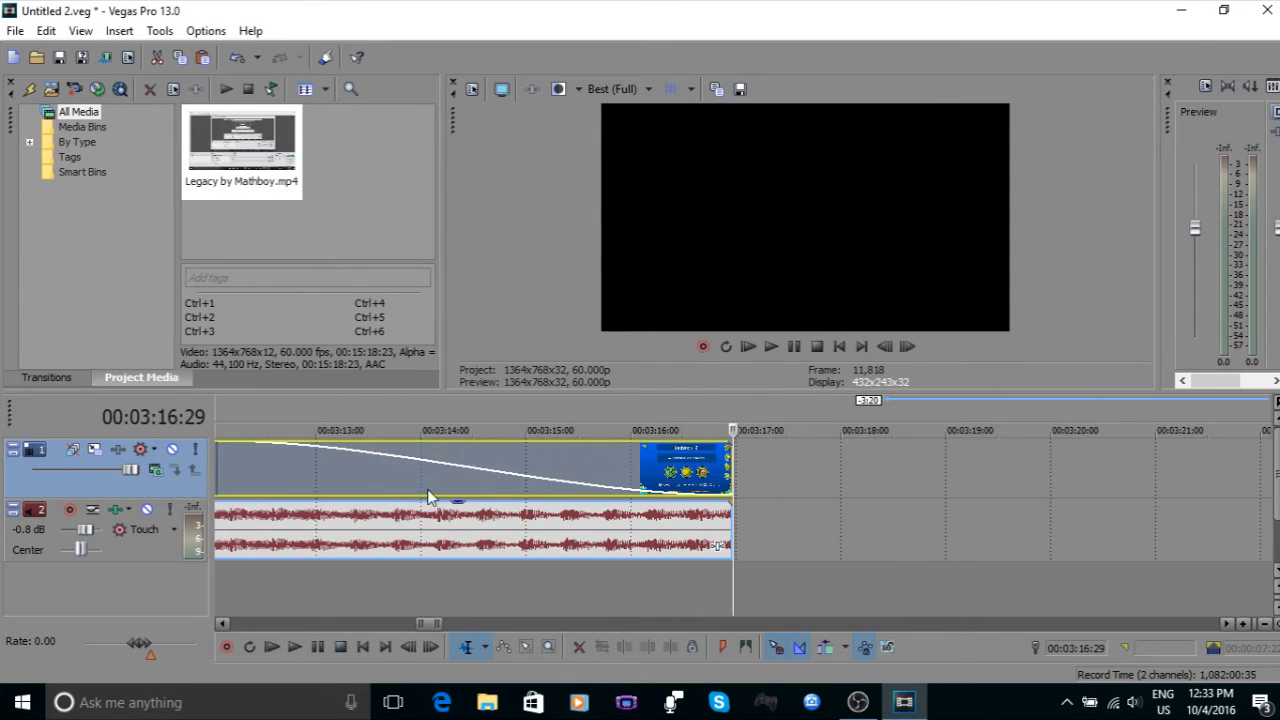
scroll(428, 497, "down", 3)
left_click(604, 460)
scroll(604, 460, "up", 3)
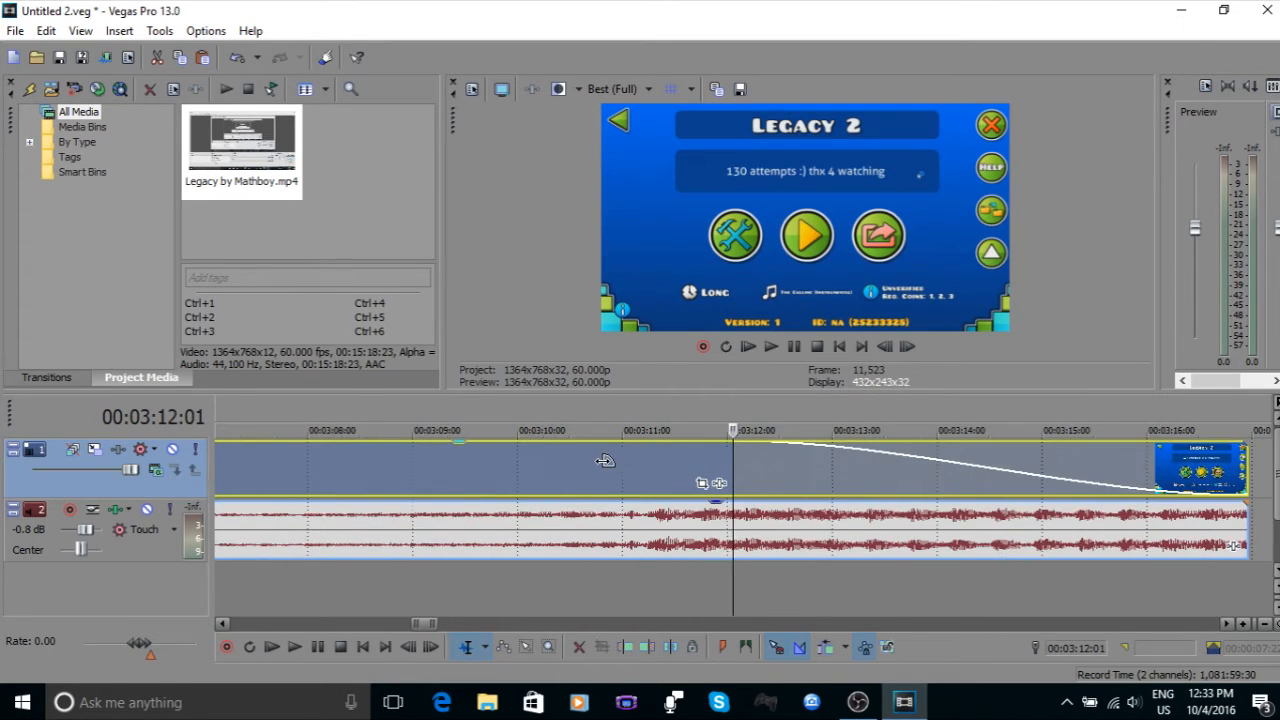
left_click(659, 461)
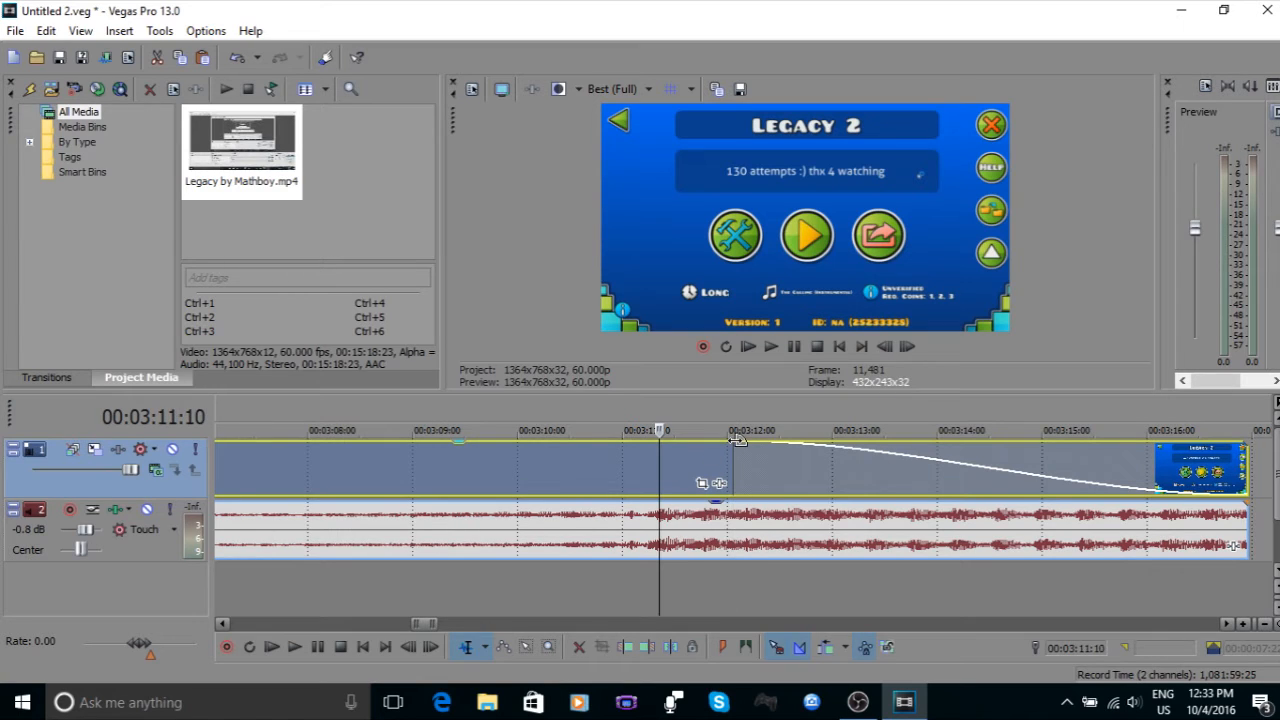
scroll(731, 445, "up", 2)
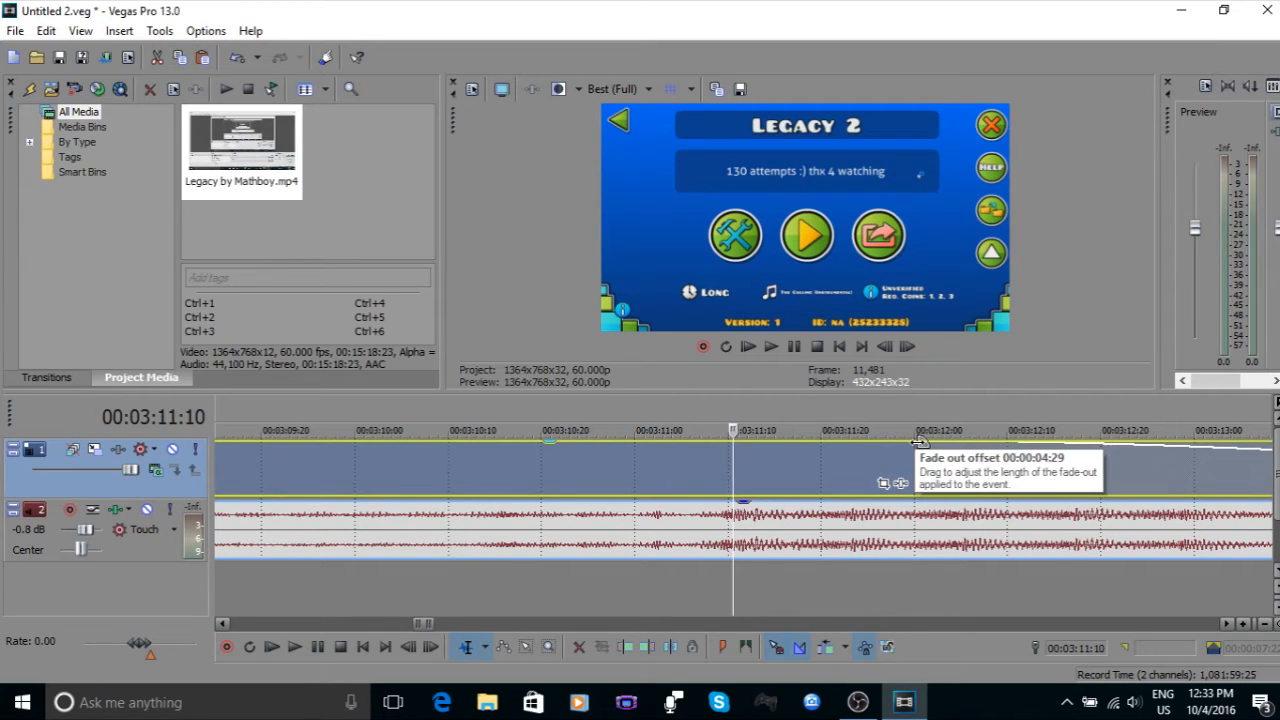
left_click_drag(918, 441, 913, 441)
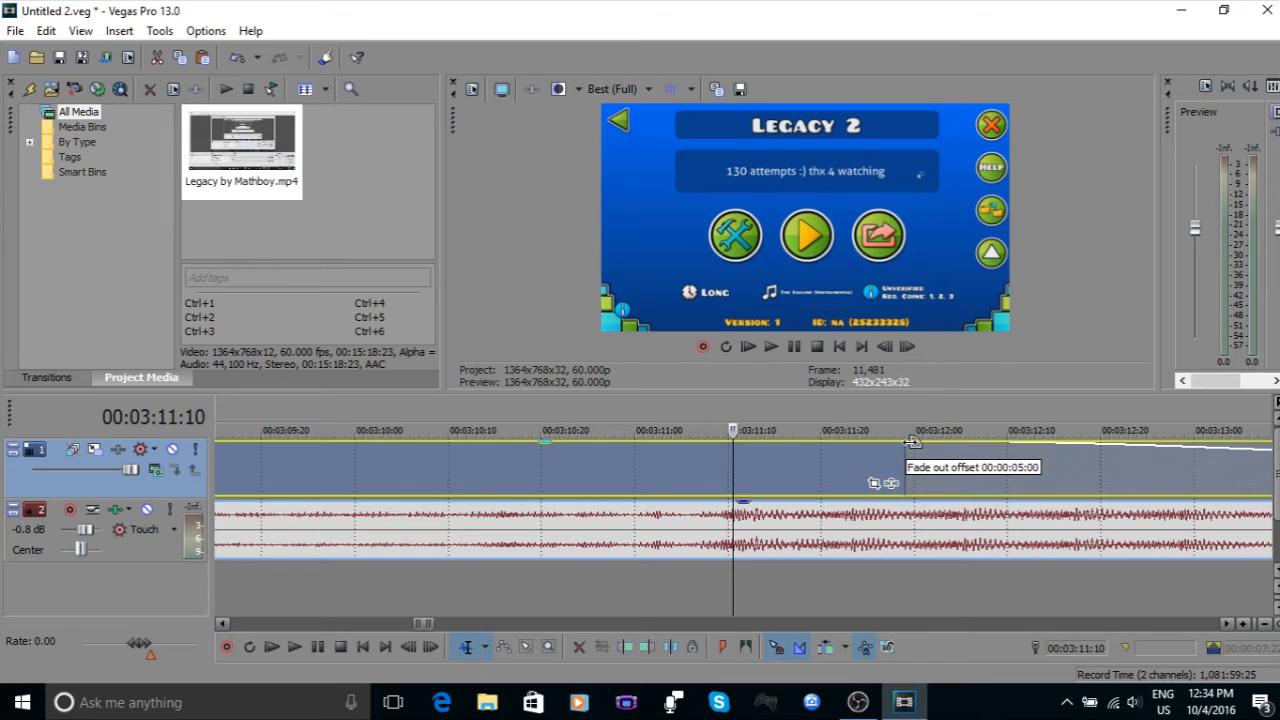
scroll(929, 460, "down", 2)
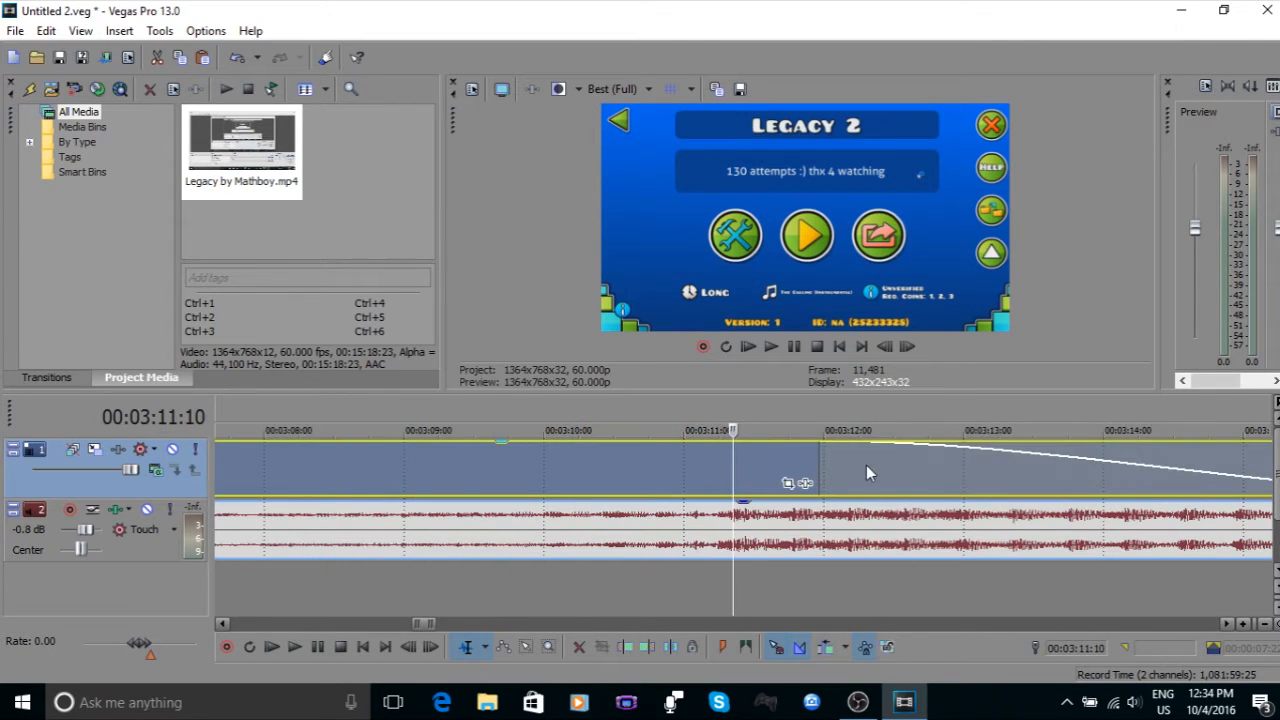
Step: Examine the start and length of the fade-out around 00:03:11:29 and move the playhead ahead of it to 00:03:10:21
left_click(820, 465)
scroll(882, 465, "up", 2)
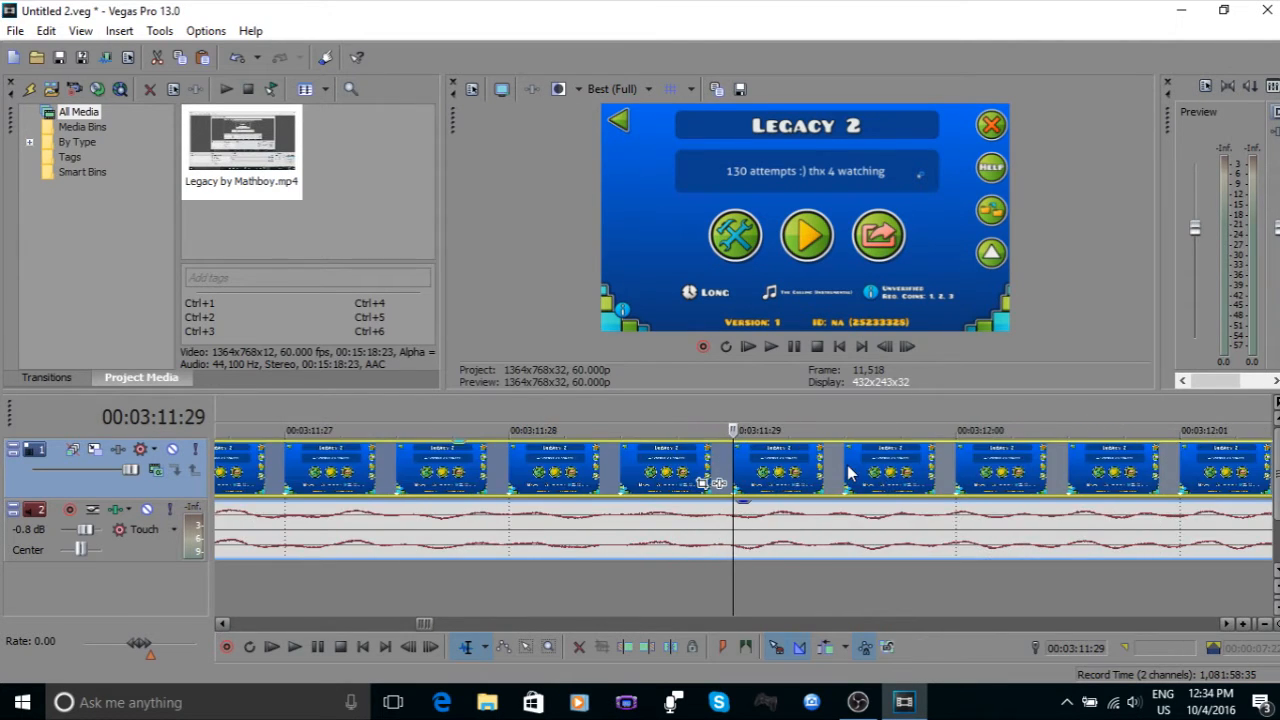
scroll(833, 468, "down", 2)
scroll(833, 465, "down", 2)
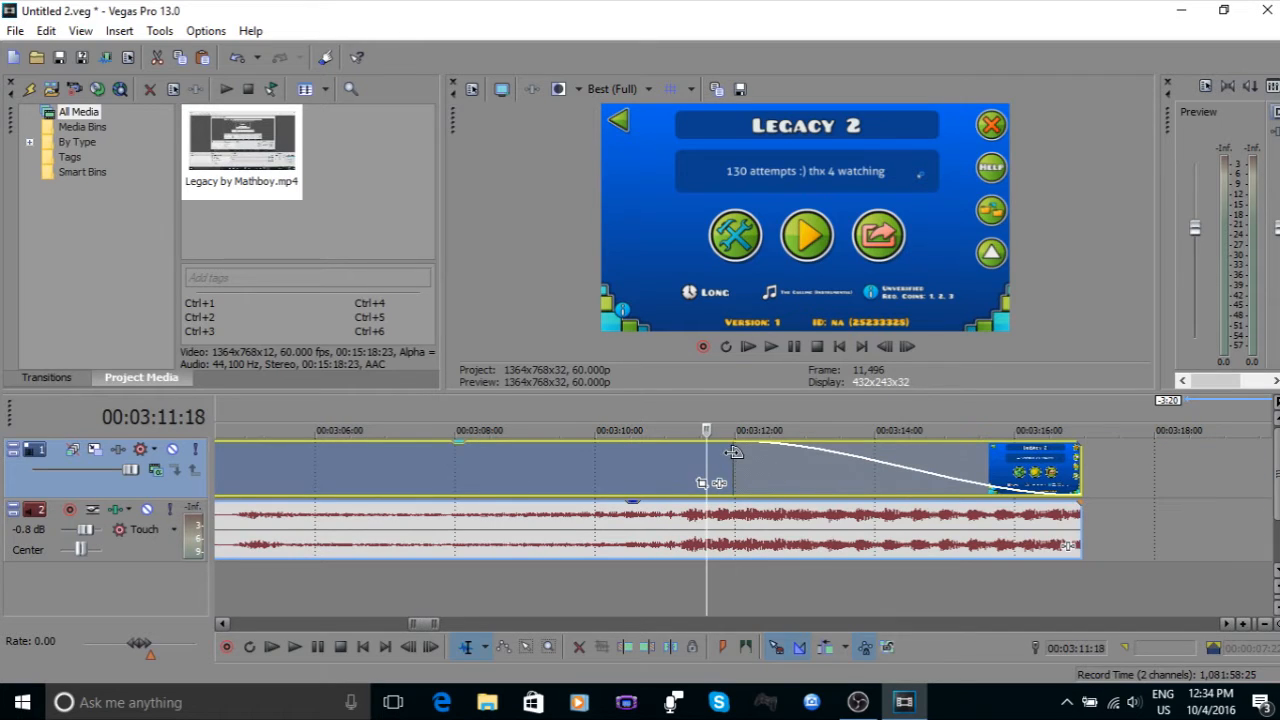
scroll(740, 455, "up", 10)
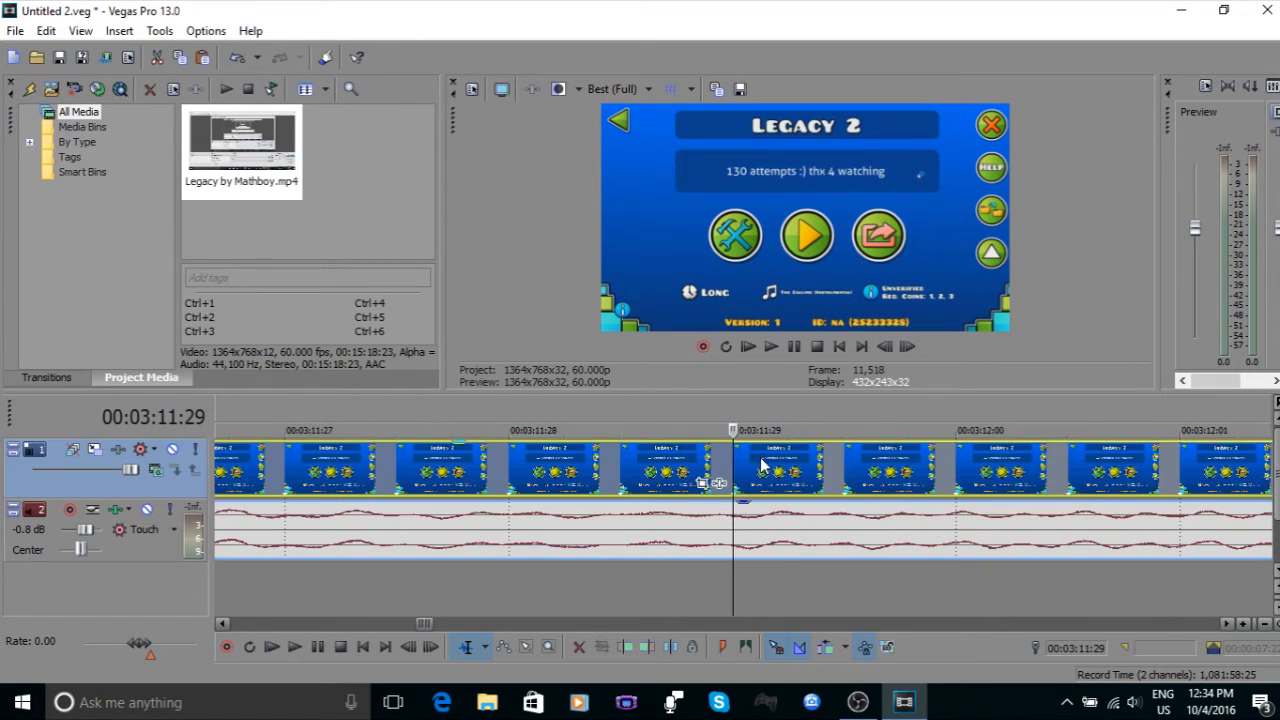
scroll(686, 472, "down", 3)
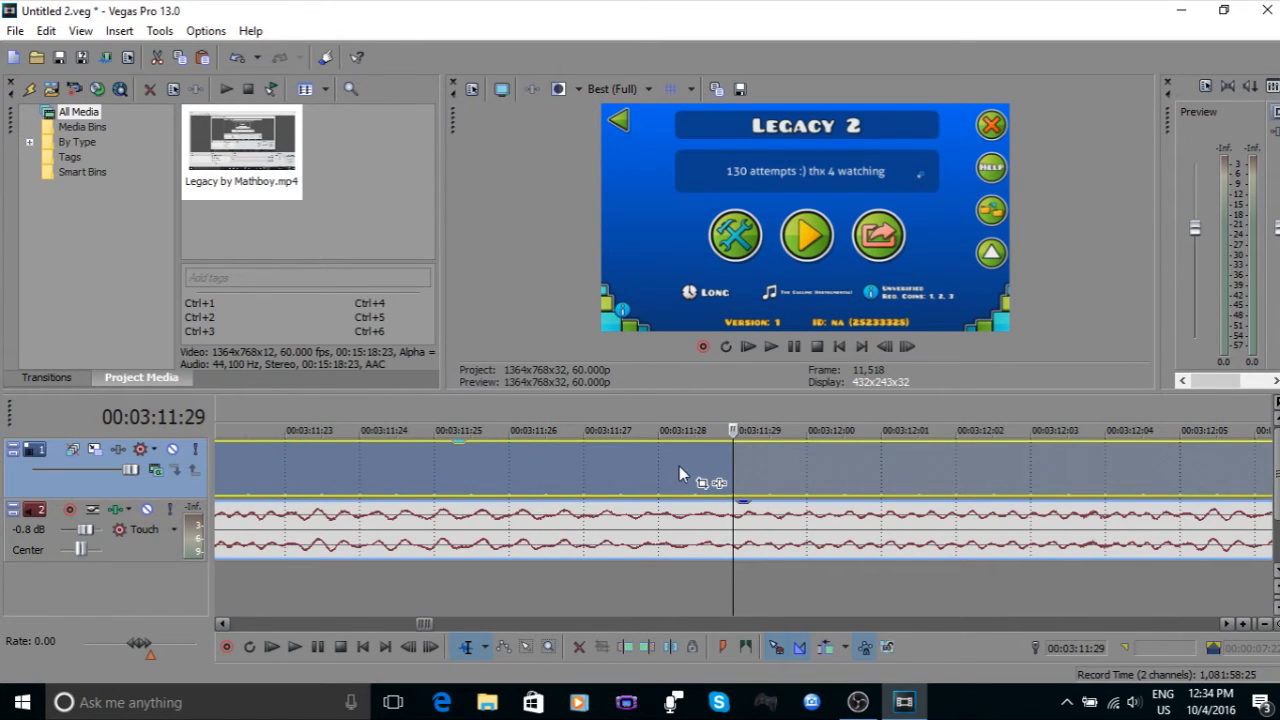
left_click(621, 457)
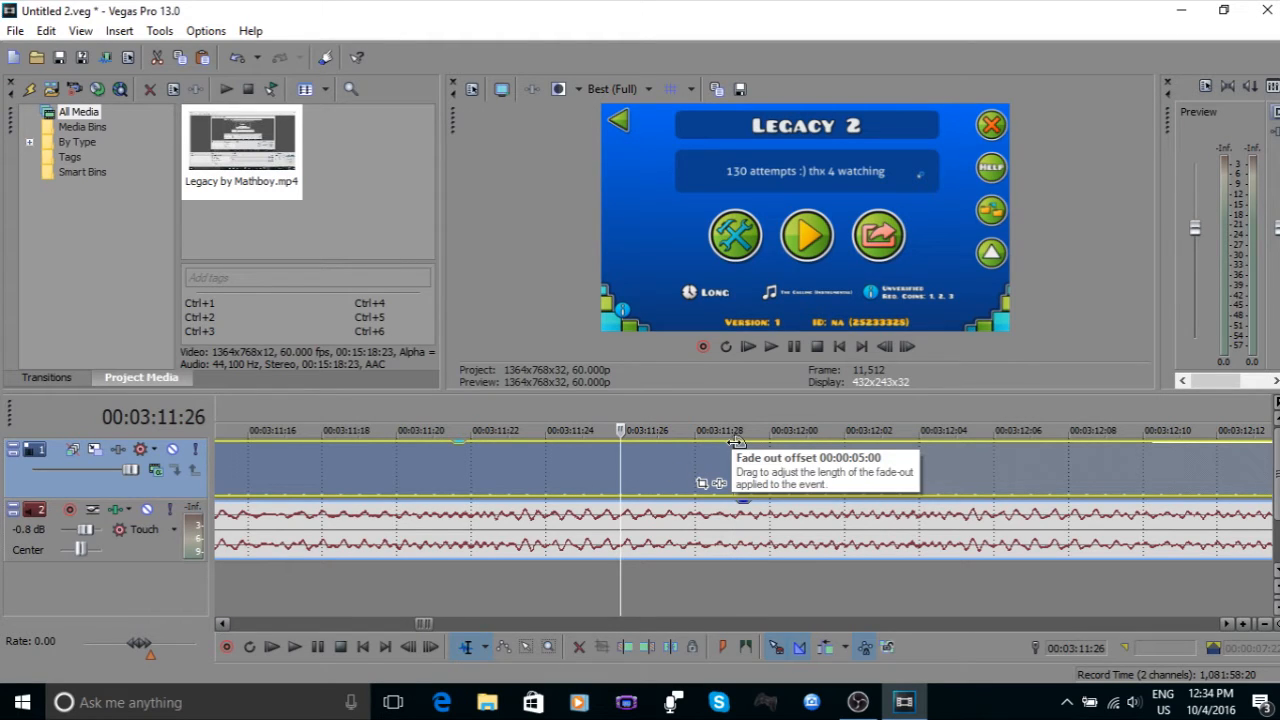
mouse_move(736, 442)
left_mouse_down()
mouse_move(791, 442)
mouse_move(734, 442)
left_mouse_up()
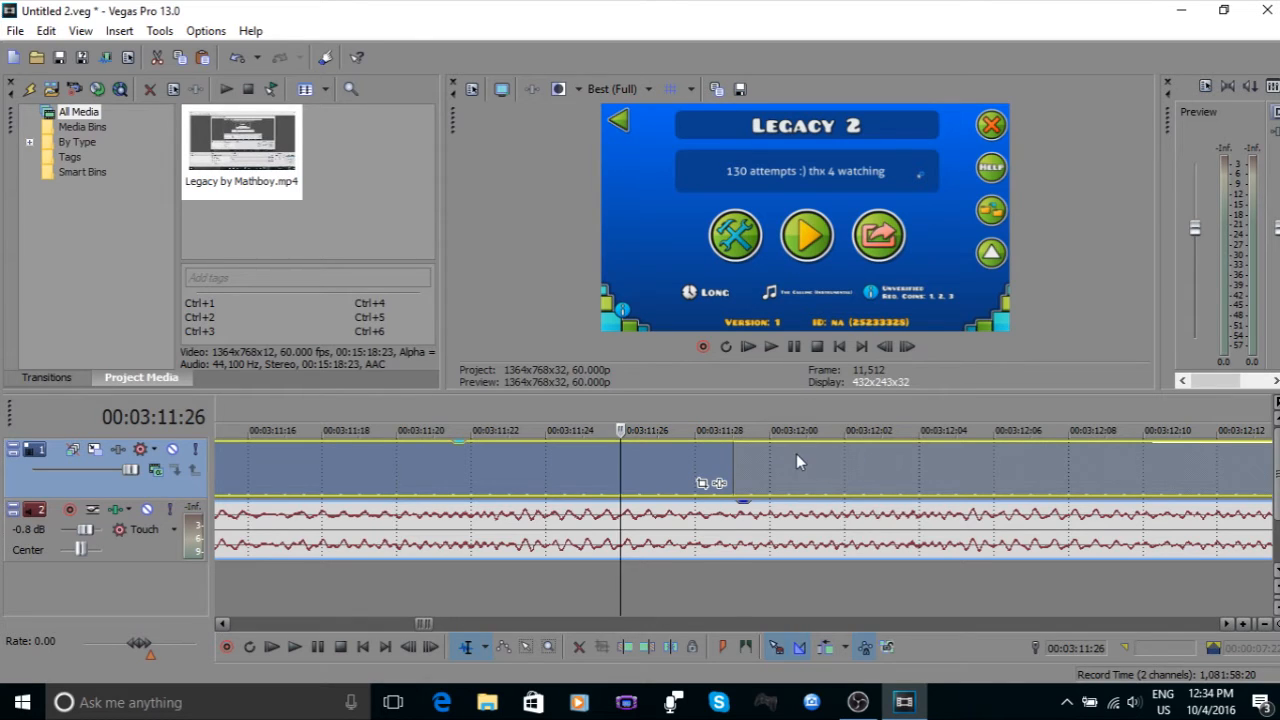
scroll(797, 460, "down", 10)
left_click(610, 469)
scroll(911, 510, "down", 5)
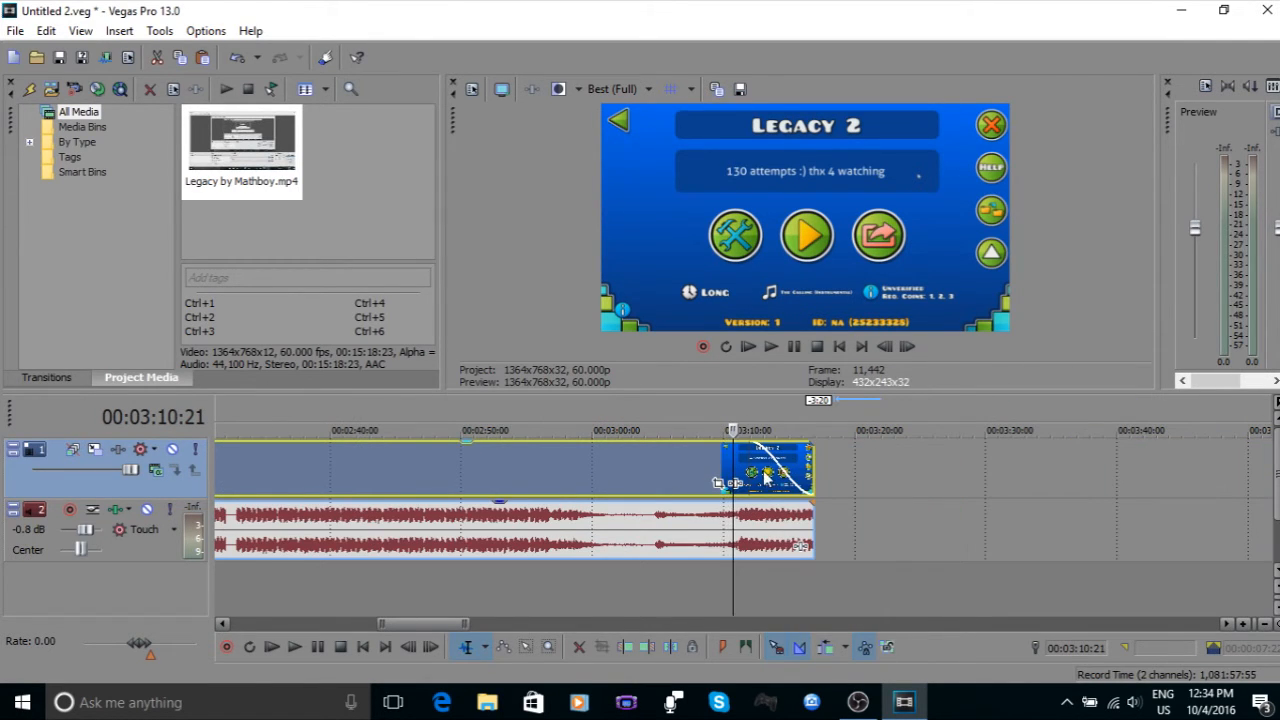
Step: Move the video and its audio slightly later on the timeline so they end at about 00:03:18:05
left_click(685, 469)
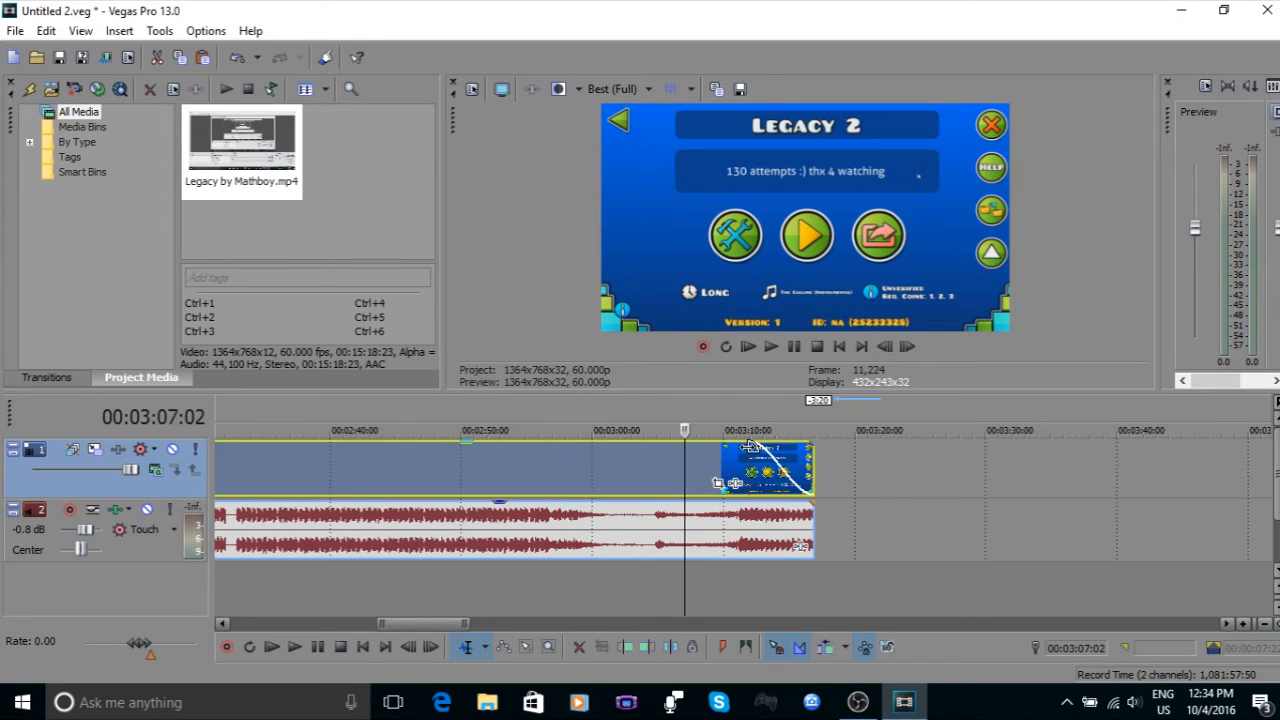
left_click(749, 447)
left_click_drag(626, 492, 633, 492)
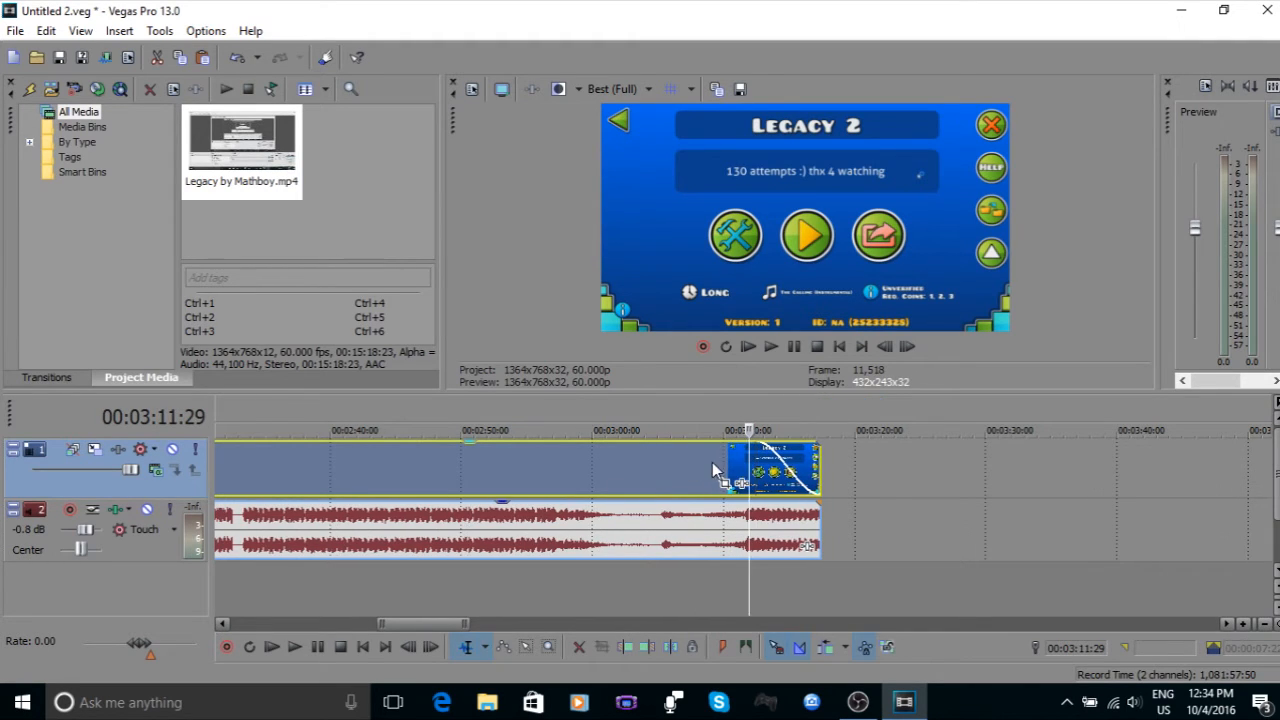
left_click(880, 454)
left_click_drag(711, 474, 771, 442)
left_click(1005, 480)
left_click(878, 532)
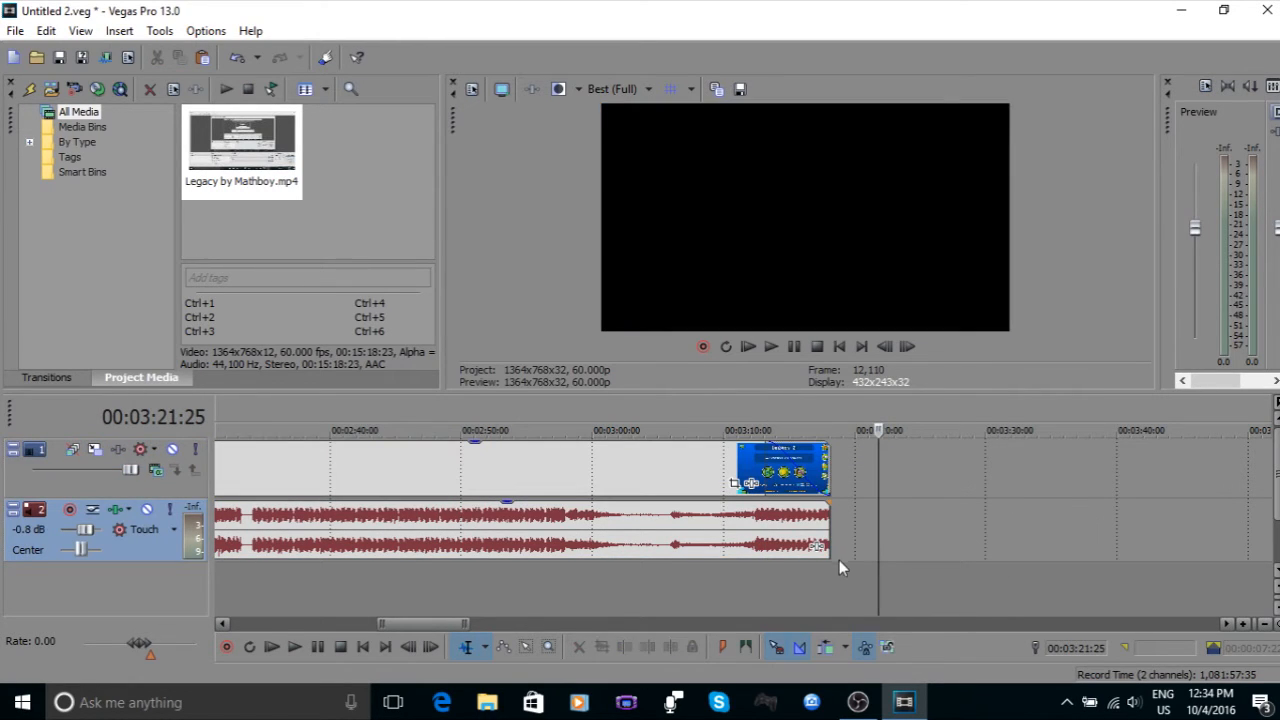
Step: Give the end of the audio clip a fade-out of about 5 seconds, starting where the video's fade-out begins
left_click(825, 592)
scroll(805, 585, "up", 5)
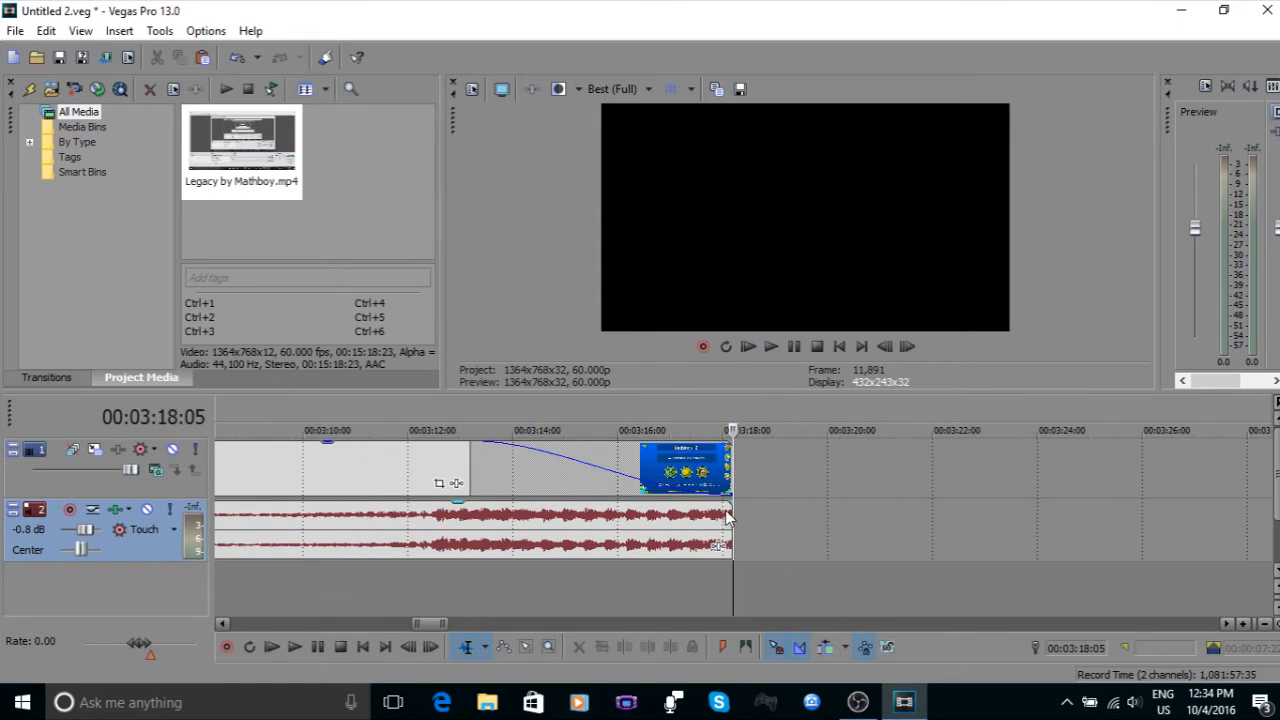
left_click(827, 520)
left_click_drag(711, 504, 470, 499)
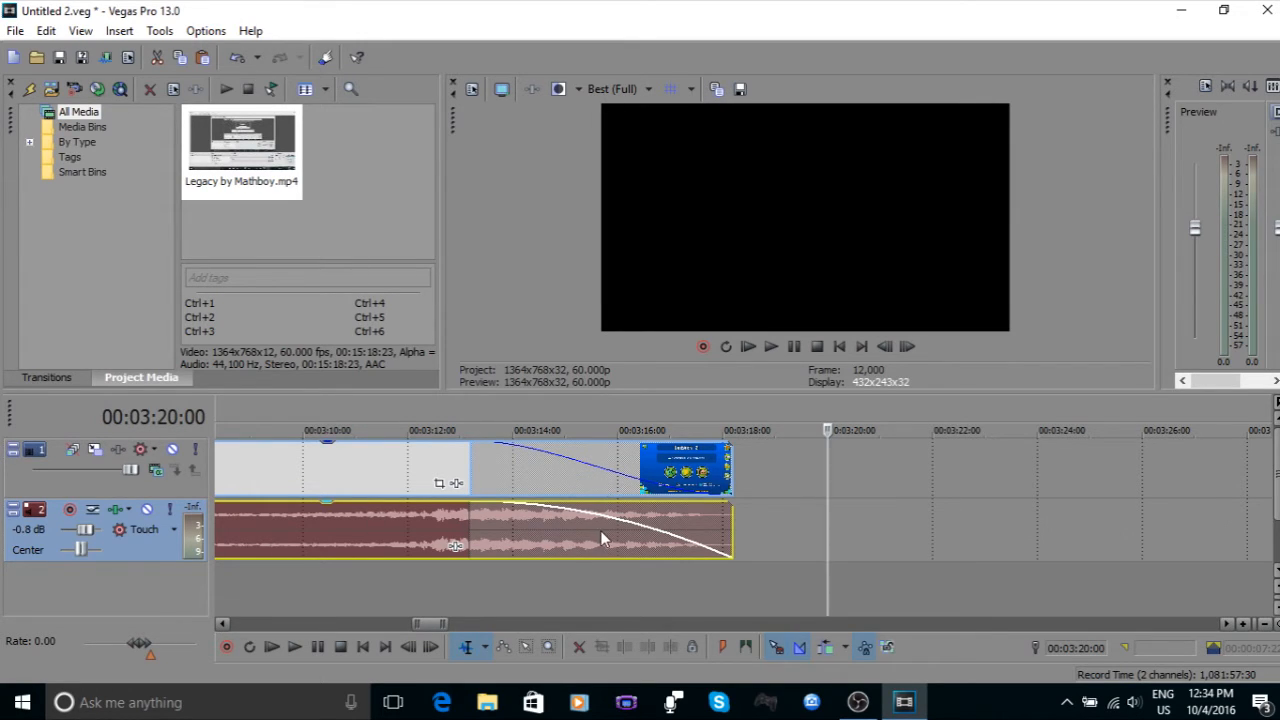
left_click(783, 521)
Step: Play the faded ending from 00:03:11:17 and pause playback past the end of the clip
scroll(842, 521, "down", 5)
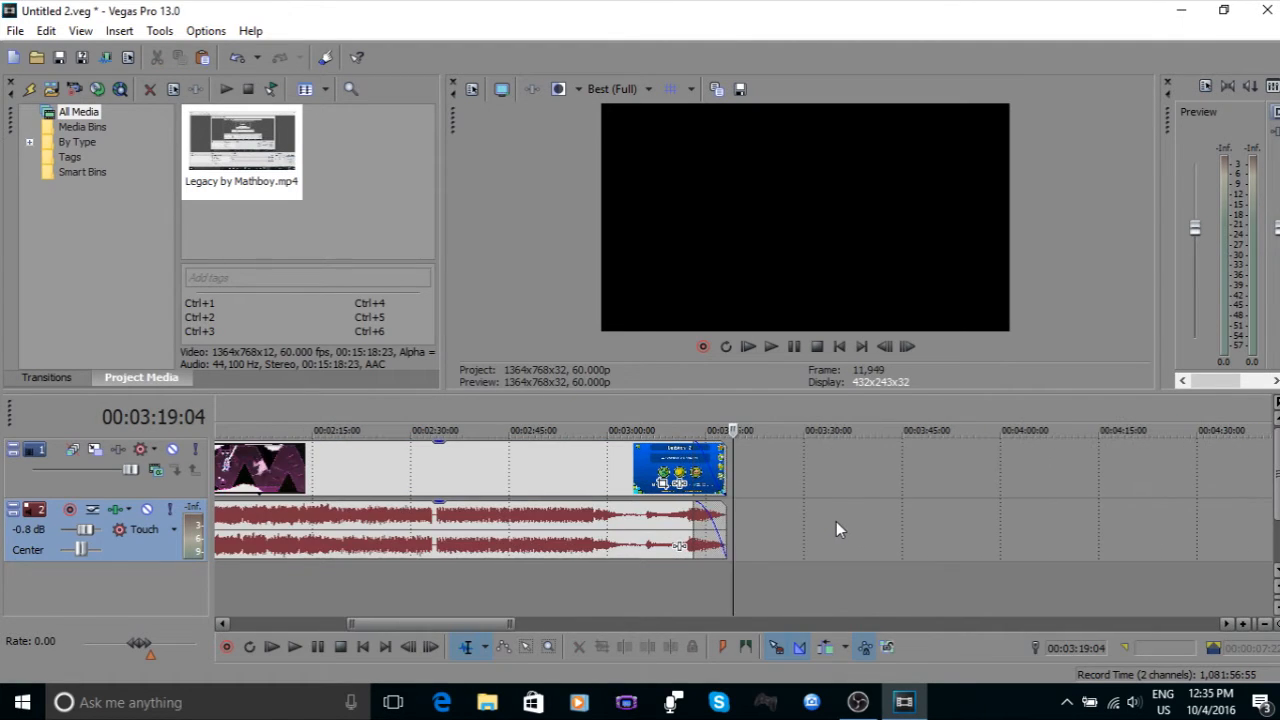
left_click(683, 586)
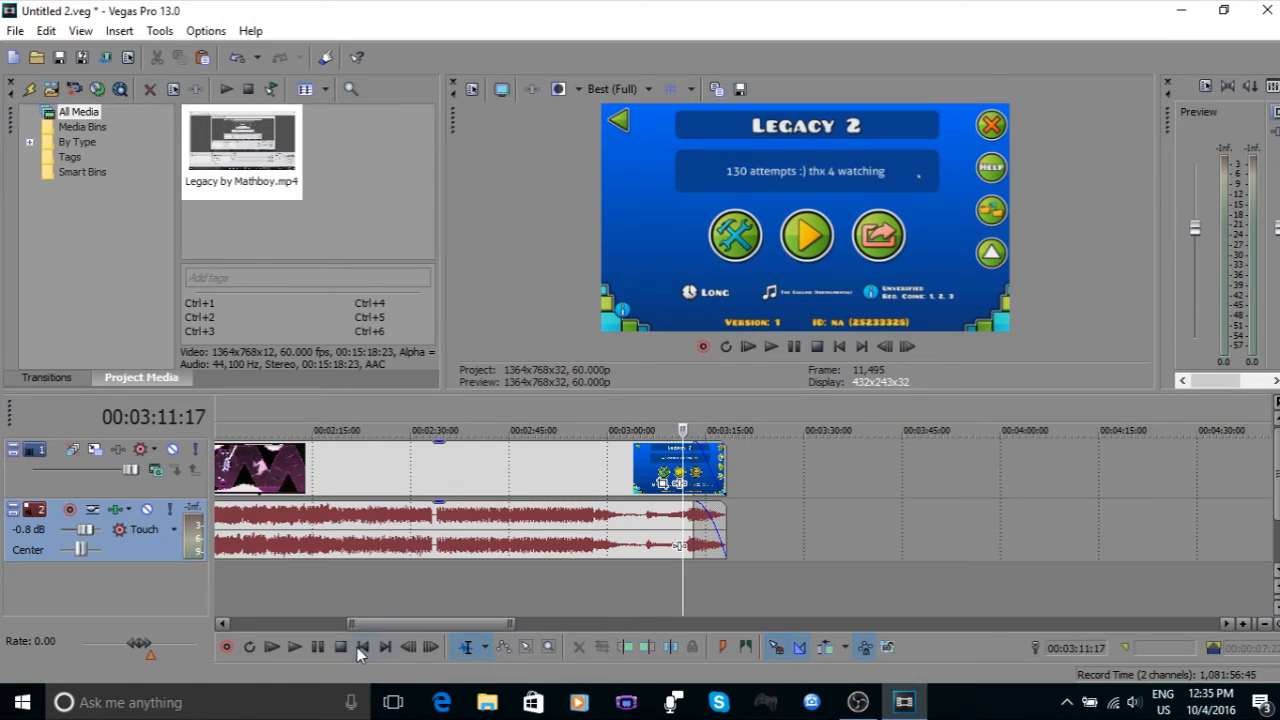
left_click(294, 647)
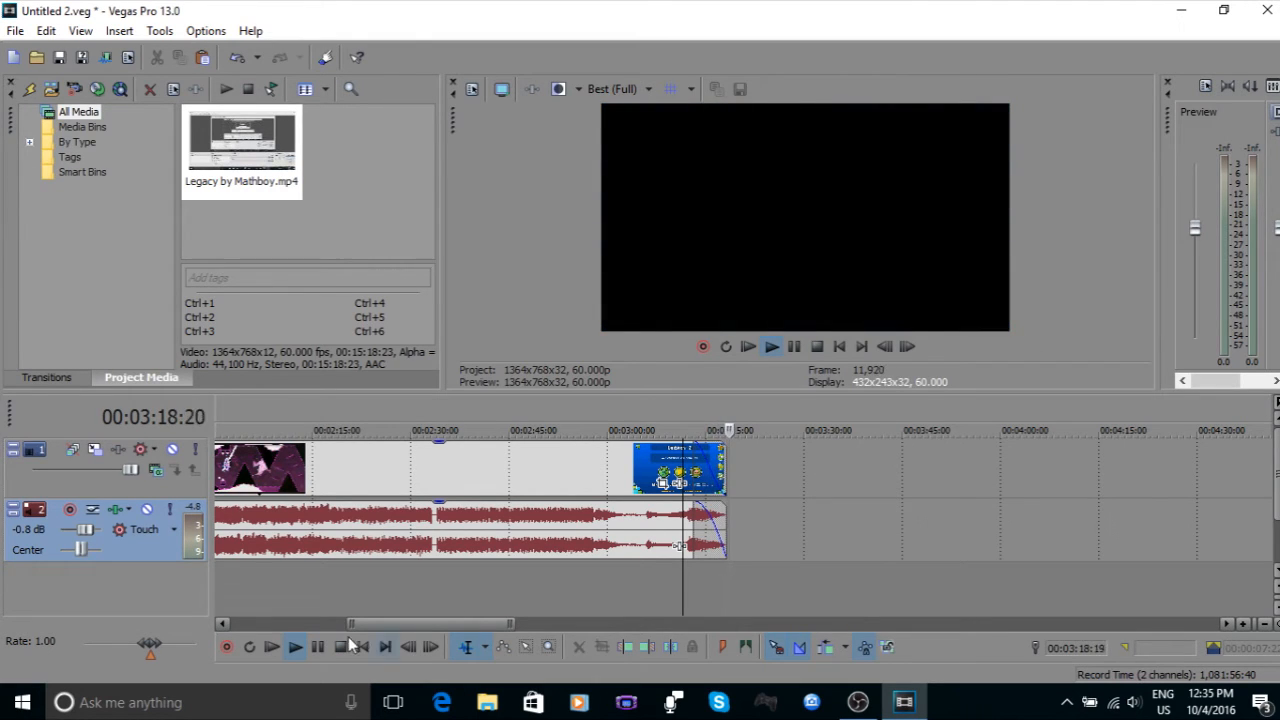
left_click(318, 648)
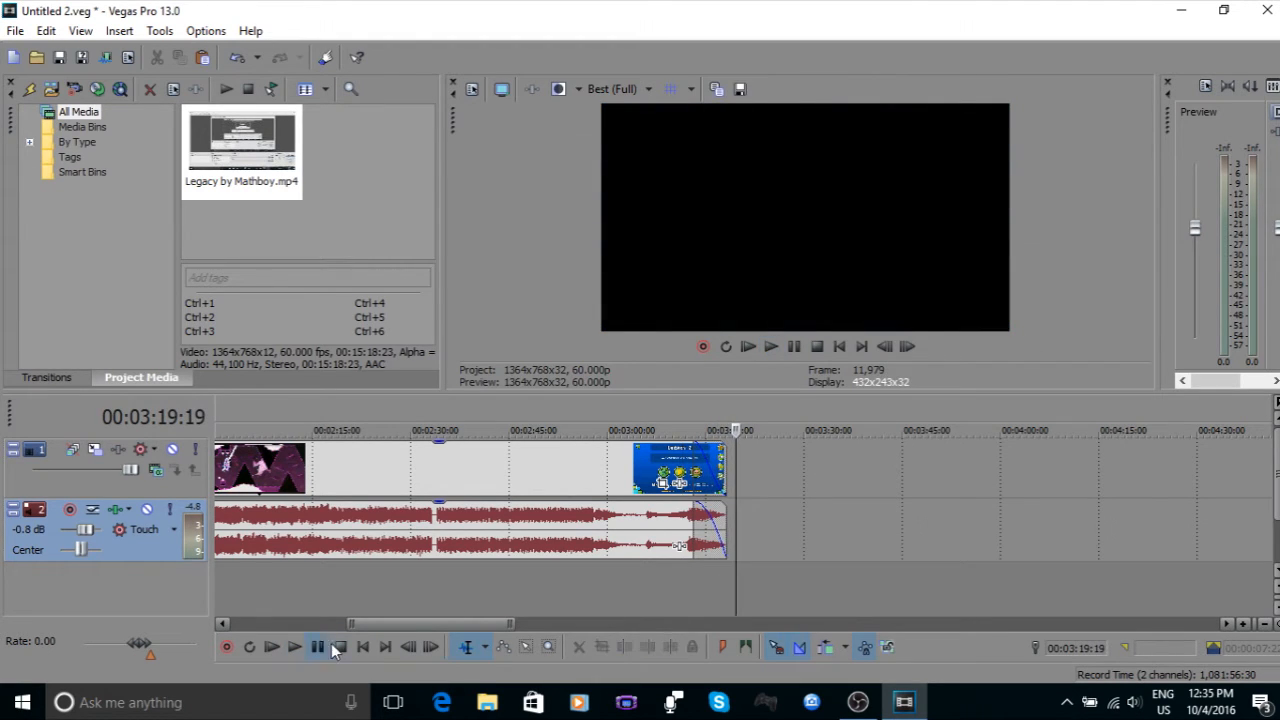
Step: Shorten the video clip's fade-out slightly by moving its start a little later
left_click(698, 592)
scroll(752, 550, "up", 3)
left_click(997, 478)
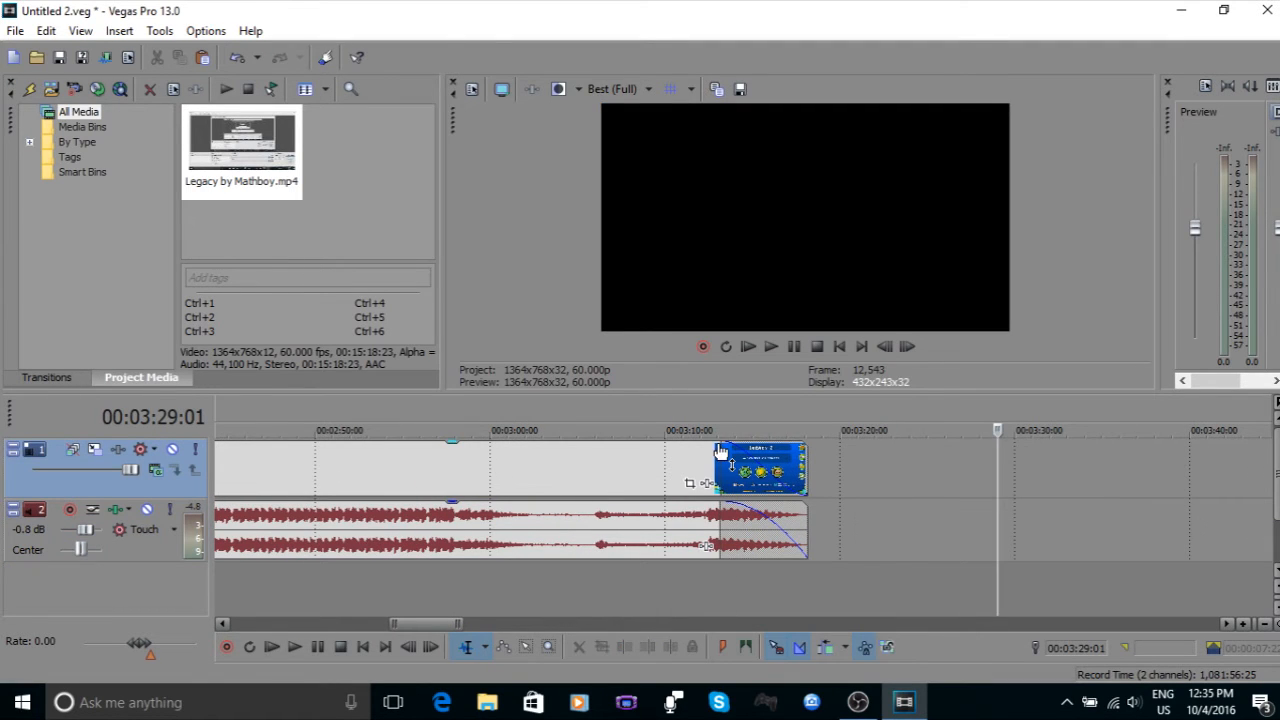
left_click_drag(721, 444, 730, 440)
Step: Add fade-ins of about 4 seconds to the start of both the video clip and its audio
scroll(690, 553, "down", 3)
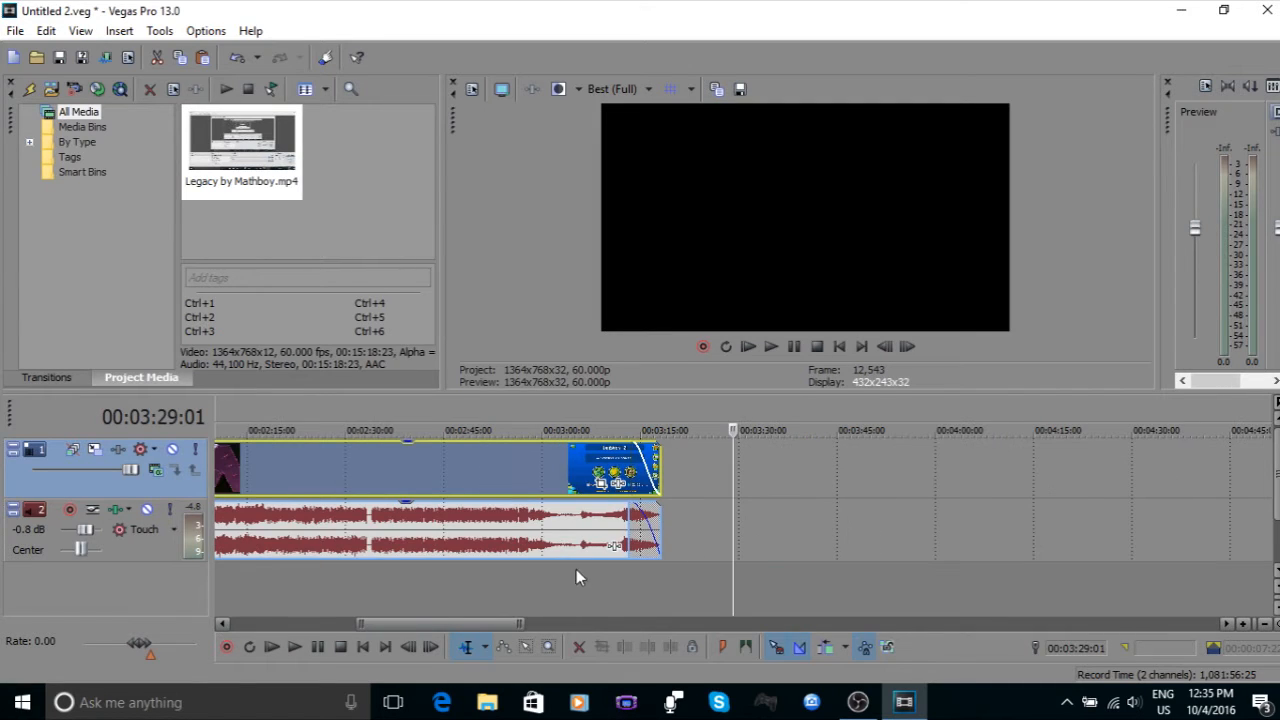
scroll(576, 575, "down", 5)
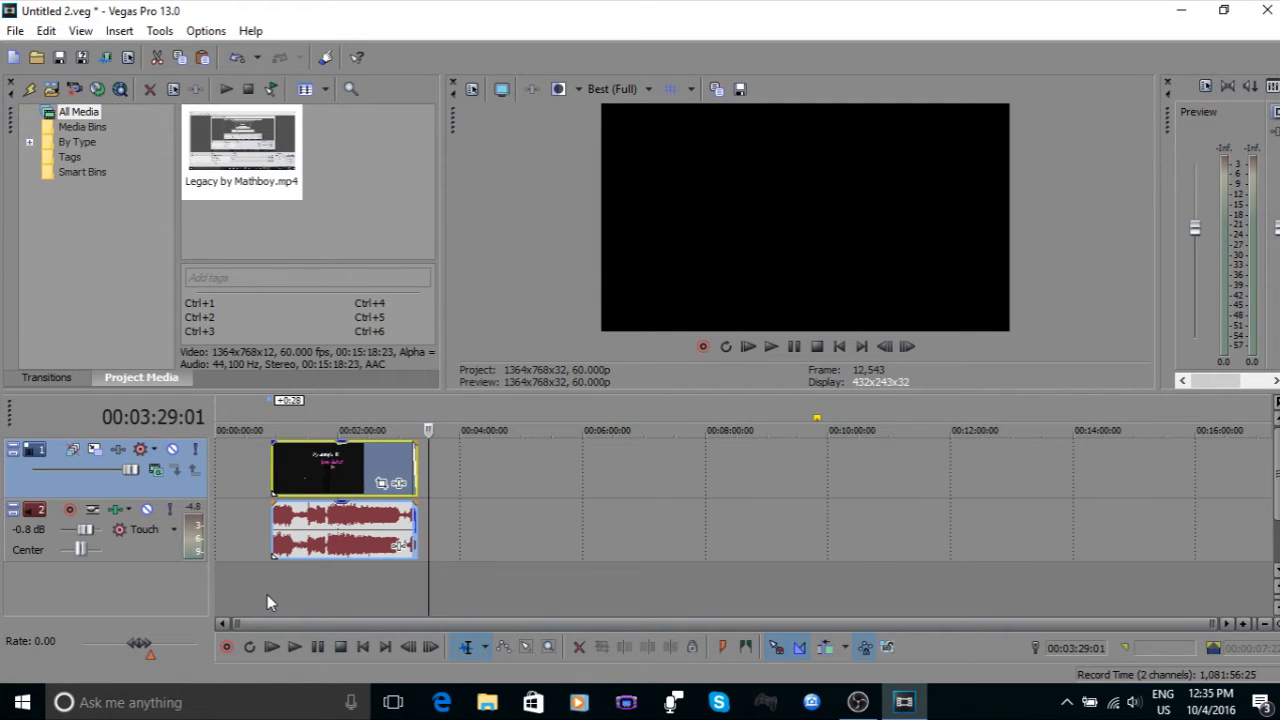
left_click(267, 602)
scroll(517, 557, "up", 5)
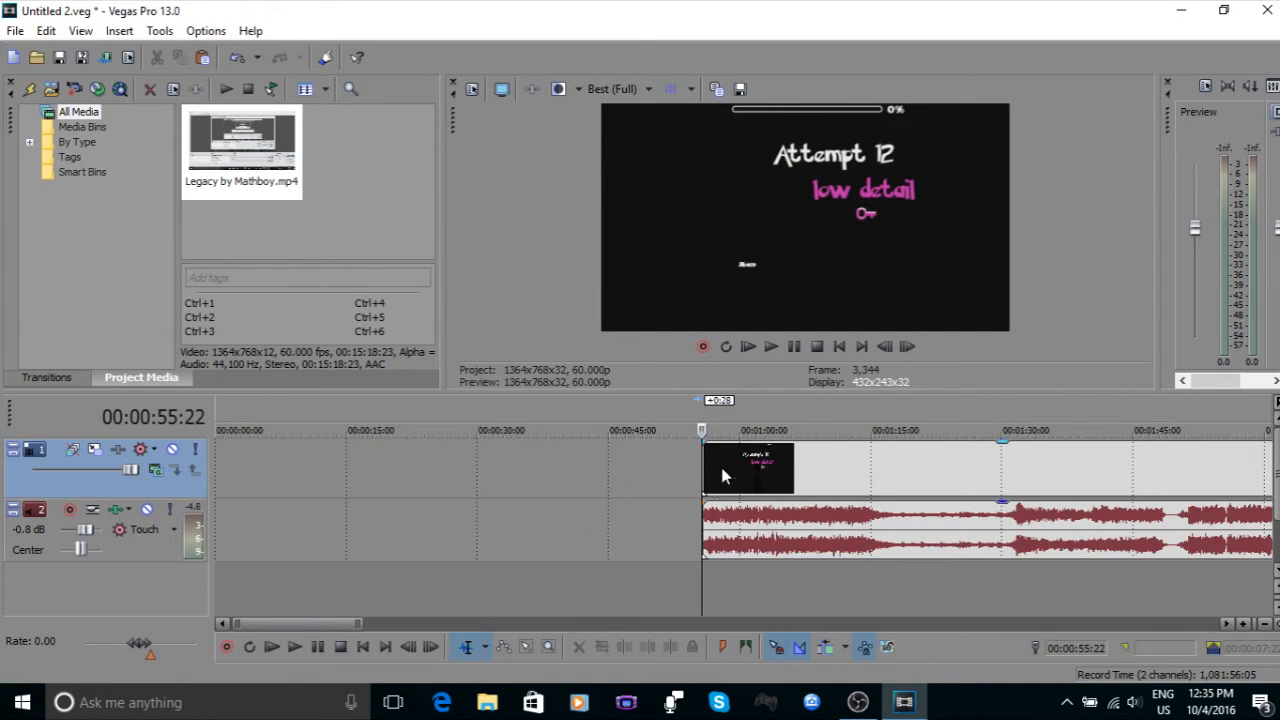
left_click_drag(704, 443, 739, 444)
left_click_drag(704, 500, 739, 502)
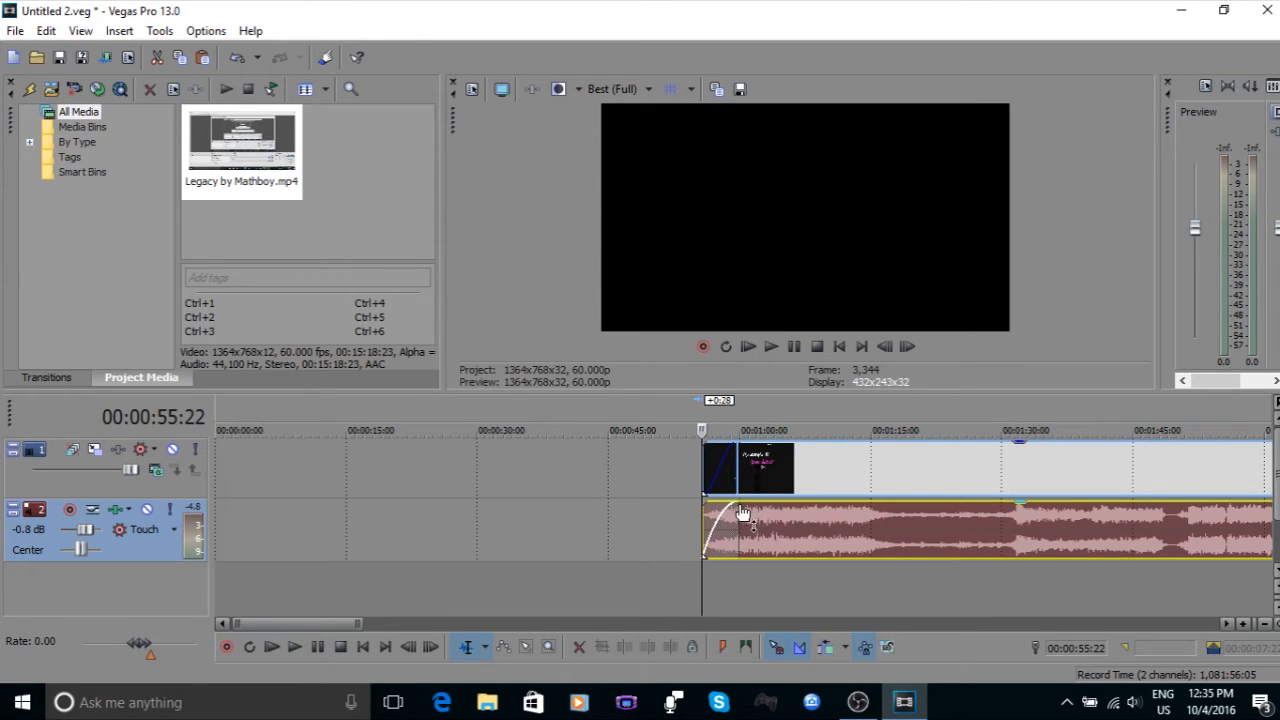
left_click(652, 562)
Step: Move the video clip and its audio to the very beginning of the timeline and deselect them
scroll(739, 567, "down", 4)
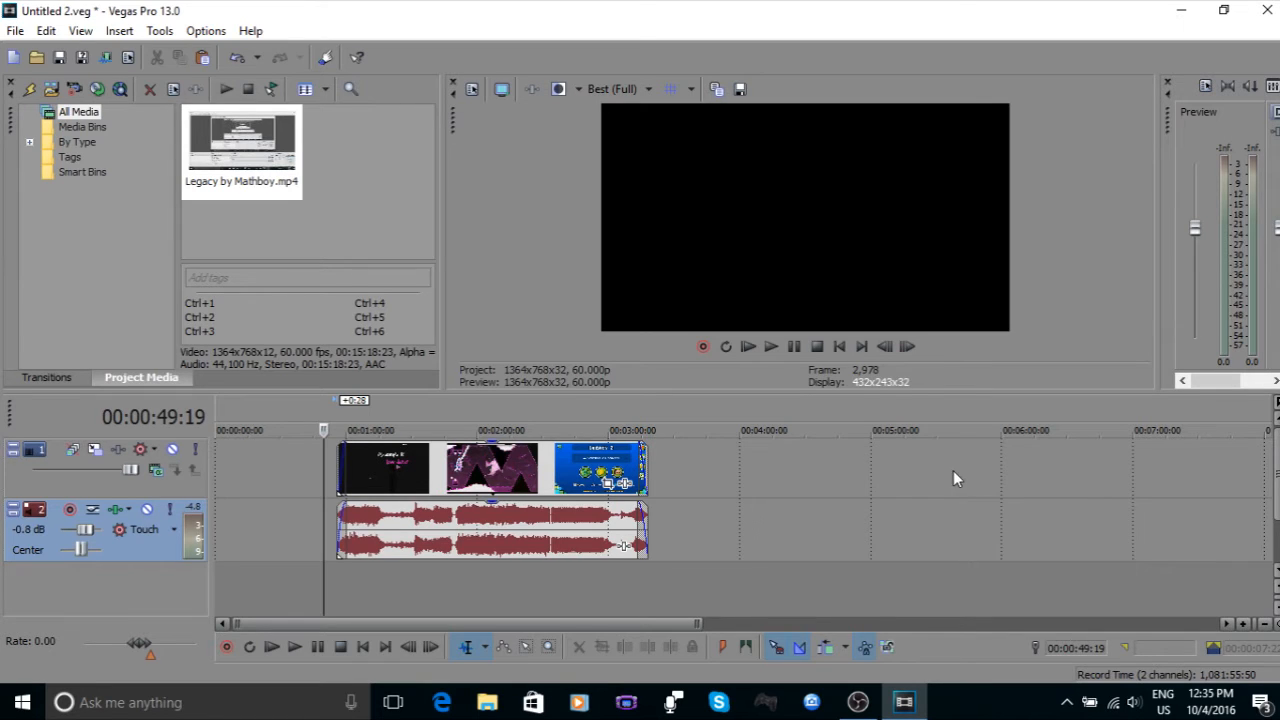
left_click_drag(555, 478, 393, 487)
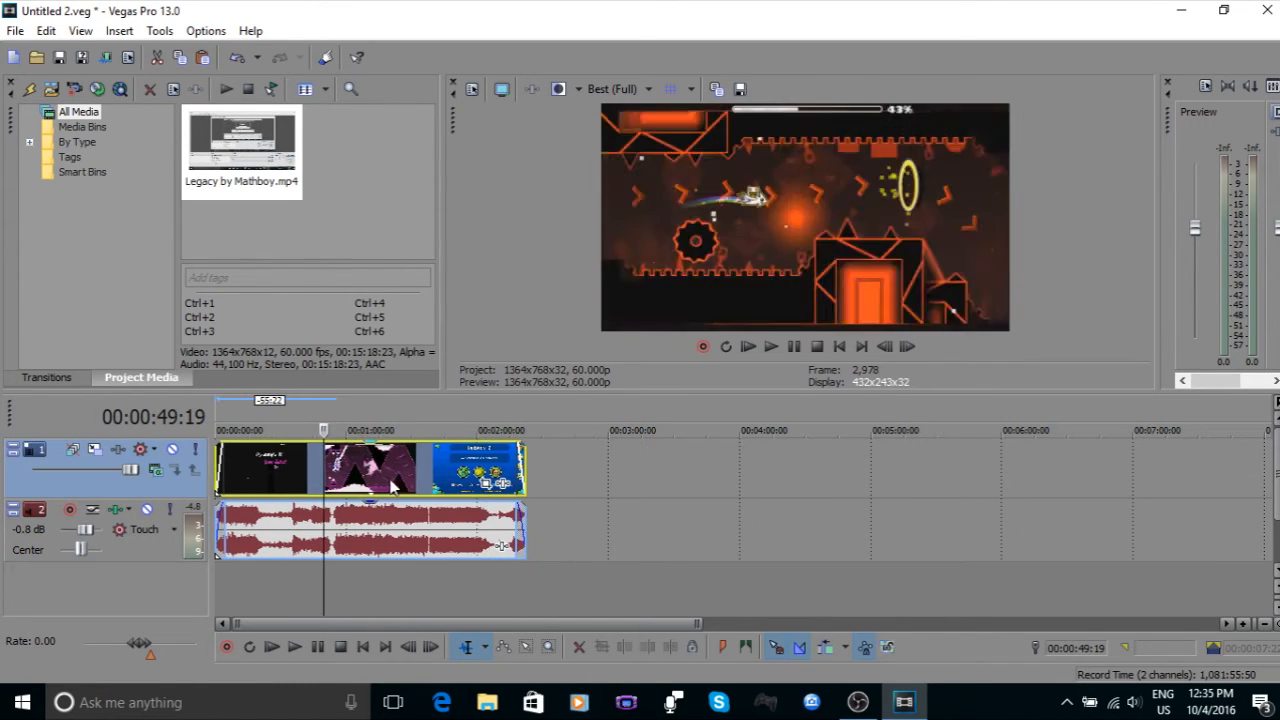
left_click(666, 528)
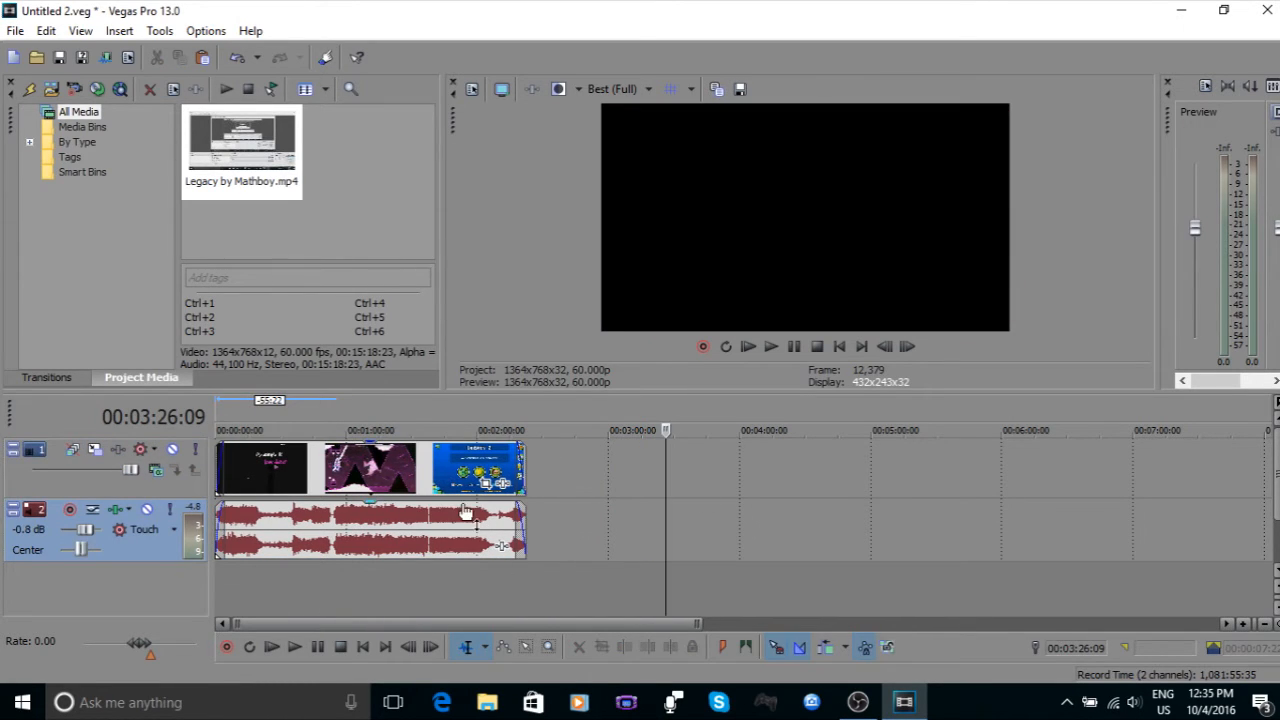
Step: Copy the clip with its audio and paste it on the same tracks at 00:04:05:07
left_click(427, 510)
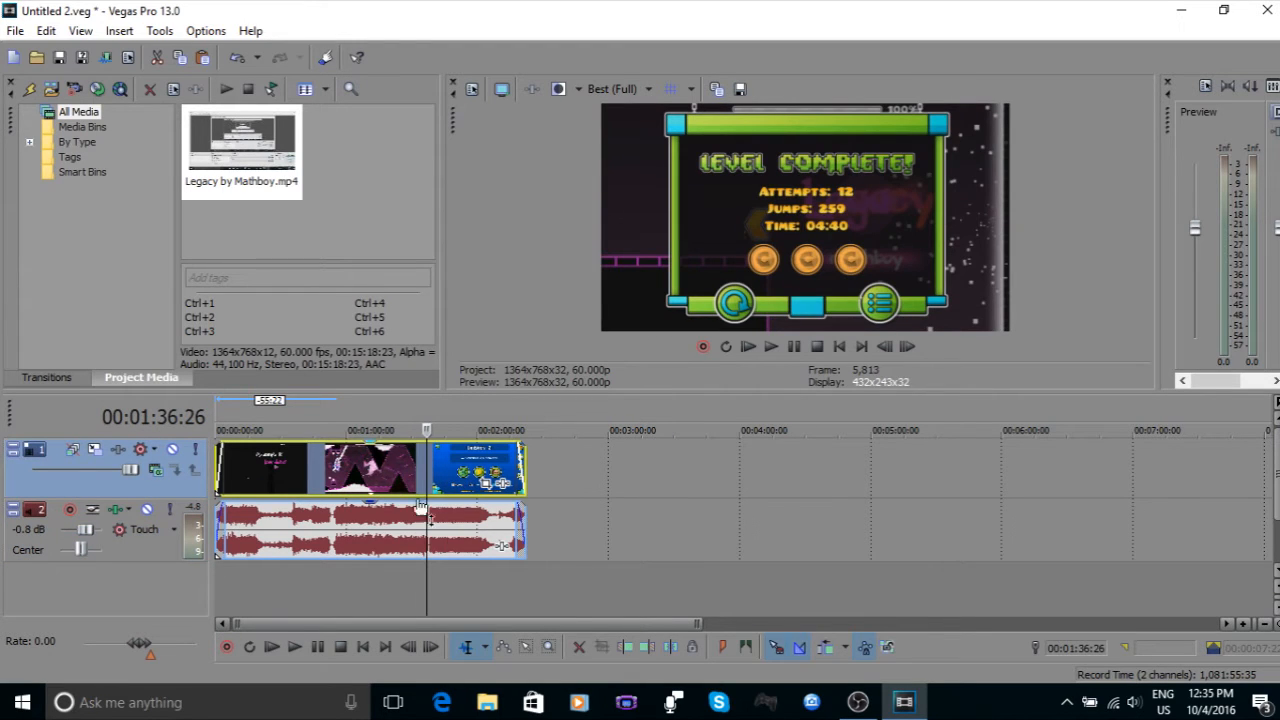
right_click(390, 503)
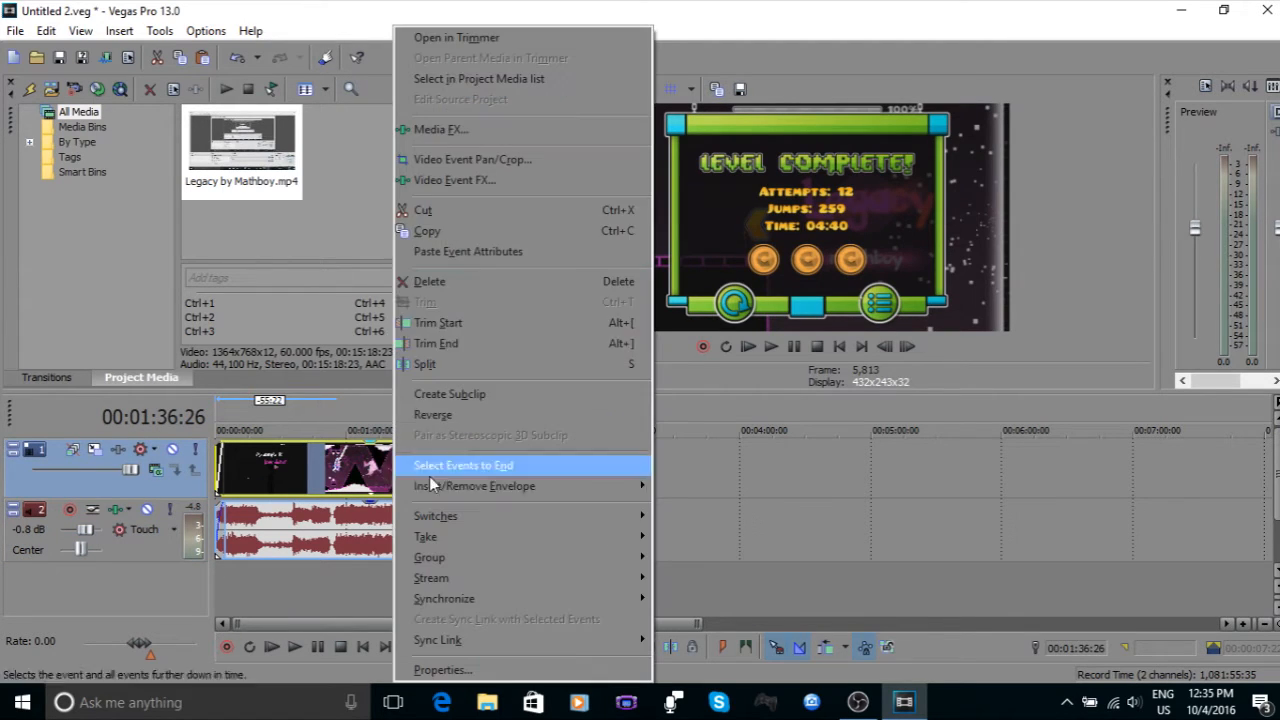
left_click(478, 231)
left_click(751, 500)
right_click(812, 486)
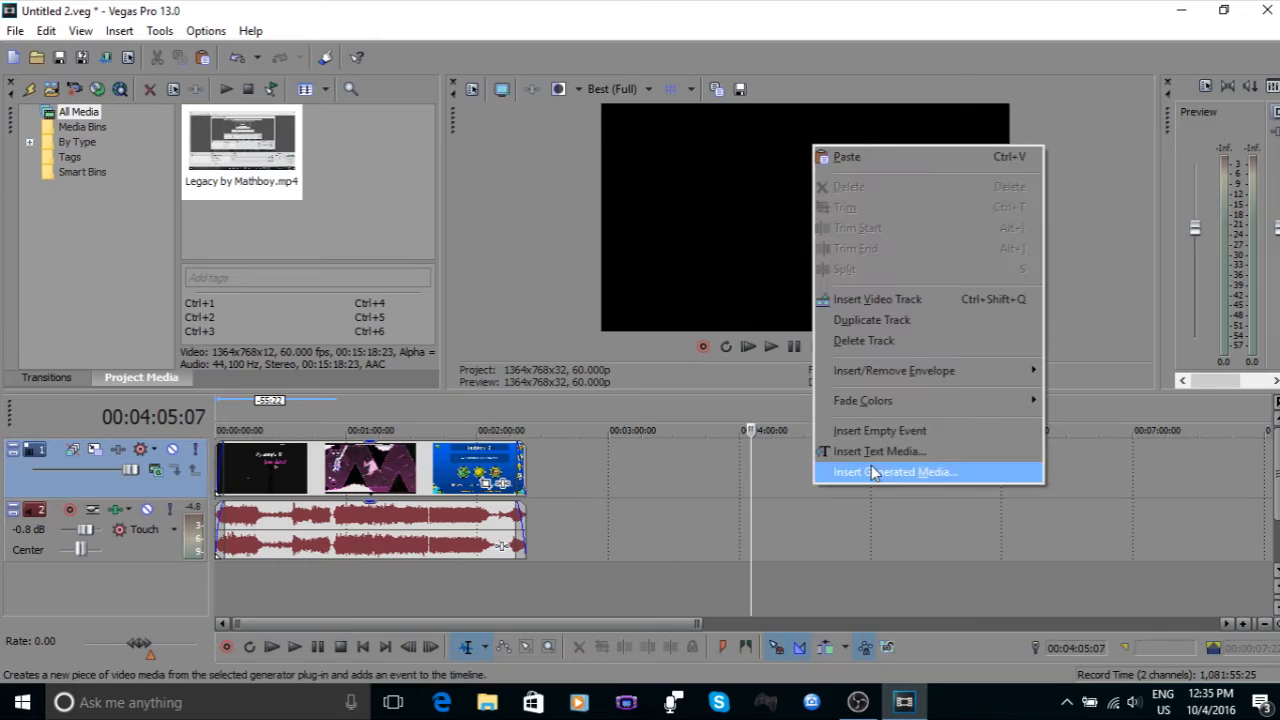
left_click(925, 158)
left_click(888, 530)
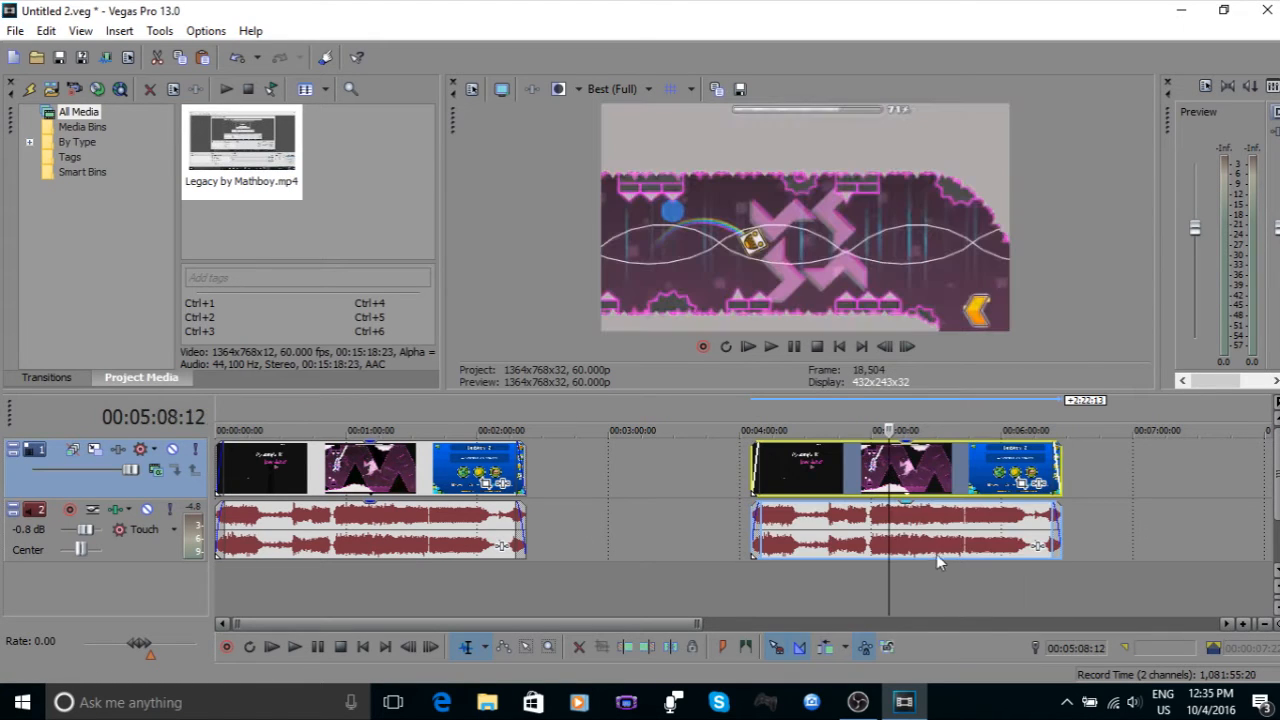
Step: Place the playhead in the pasted clip and move it back from 00:05:01:27 to 00:04:59:29, stopping playback there
left_click(881, 459)
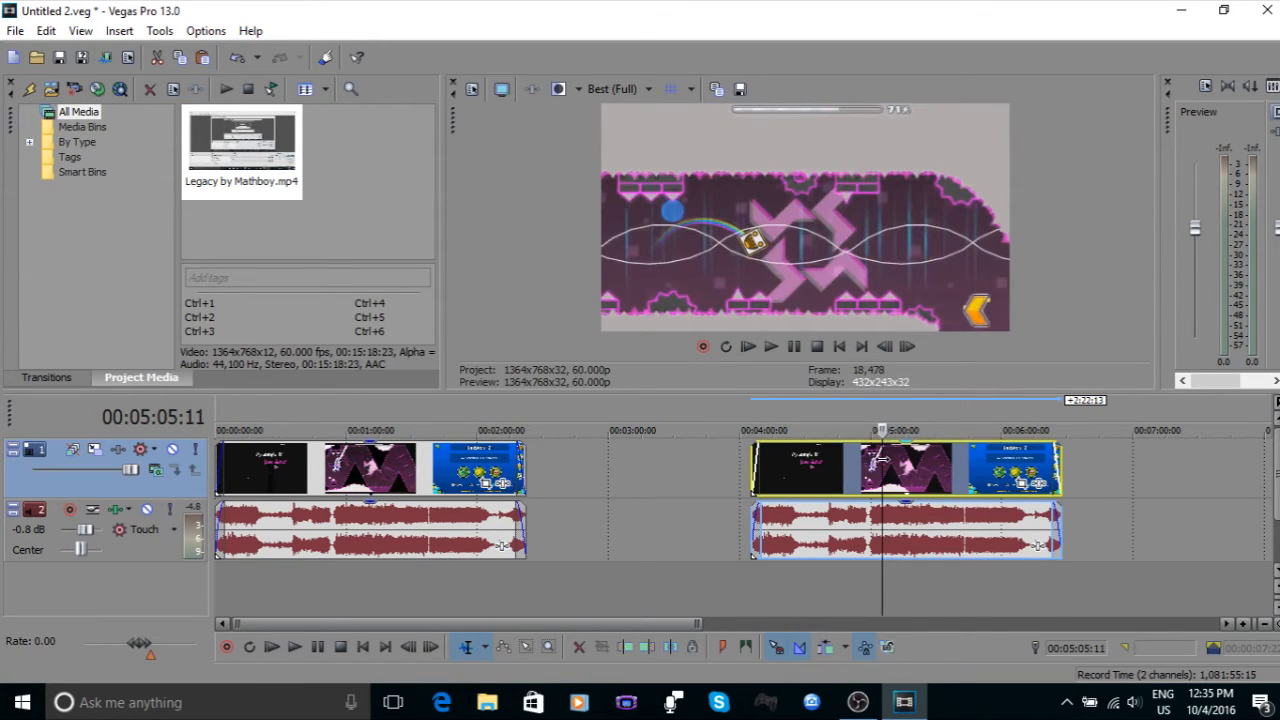
mouse_move(881, 459)
left_mouse_down()
mouse_move(844, 459)
mouse_move(875, 461)
left_mouse_up()
scroll(874, 462, "up", 4)
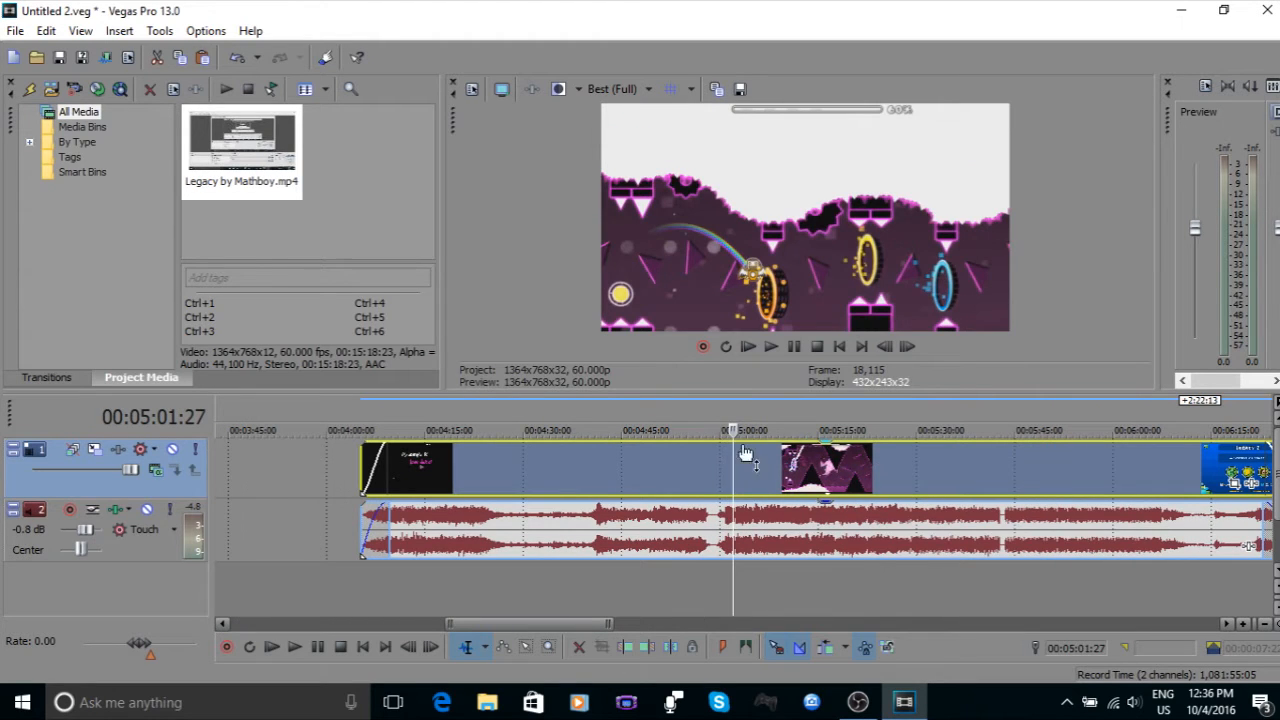
key("space")
key("Left")
key("Left")
key("Left")
key("Left")
key("Left")
key("Left")
key("Left")
key("Left")
key("Left")
key("Left")
key("Left")
key("Left")
key("Left")
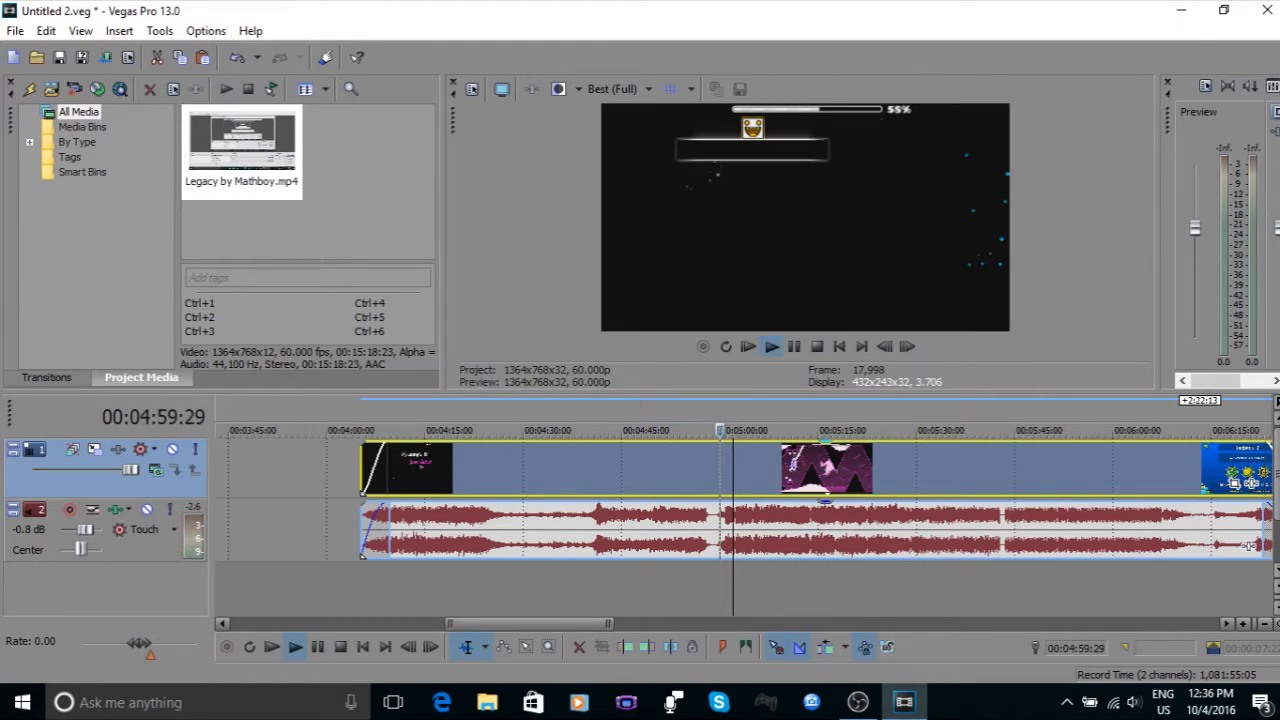
key("Return")
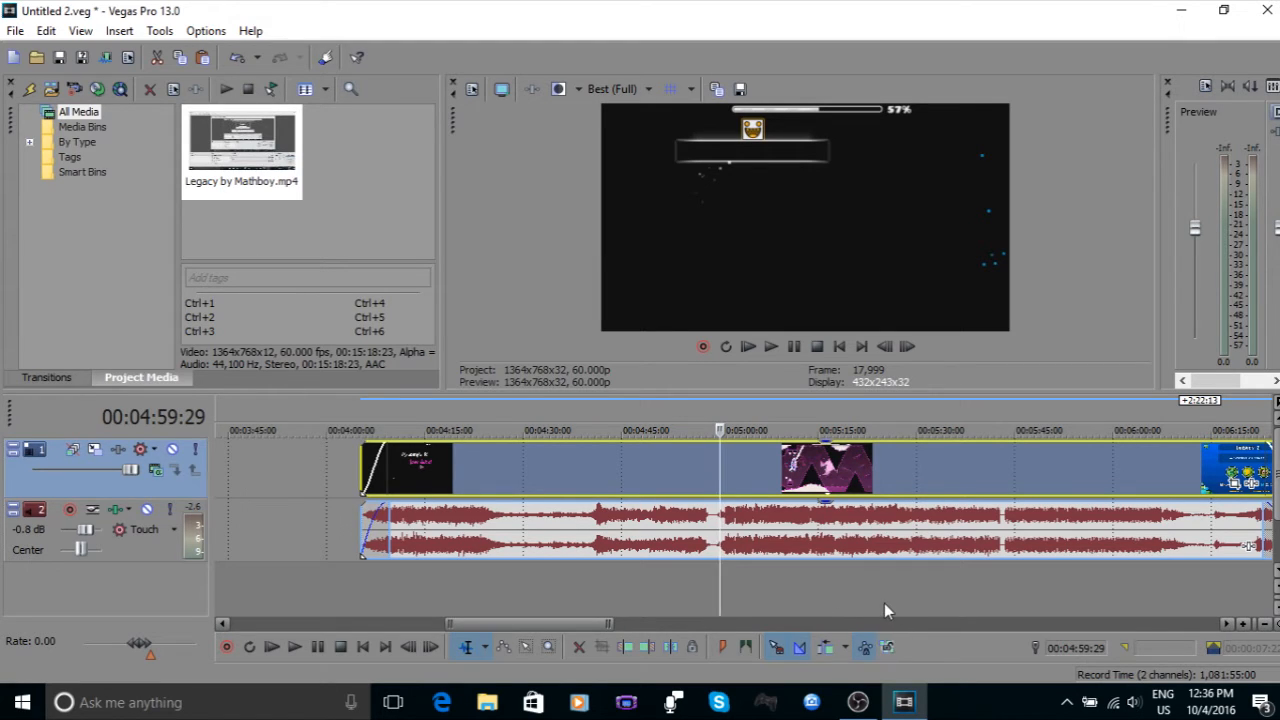
scroll(878, 602, "down", 2)
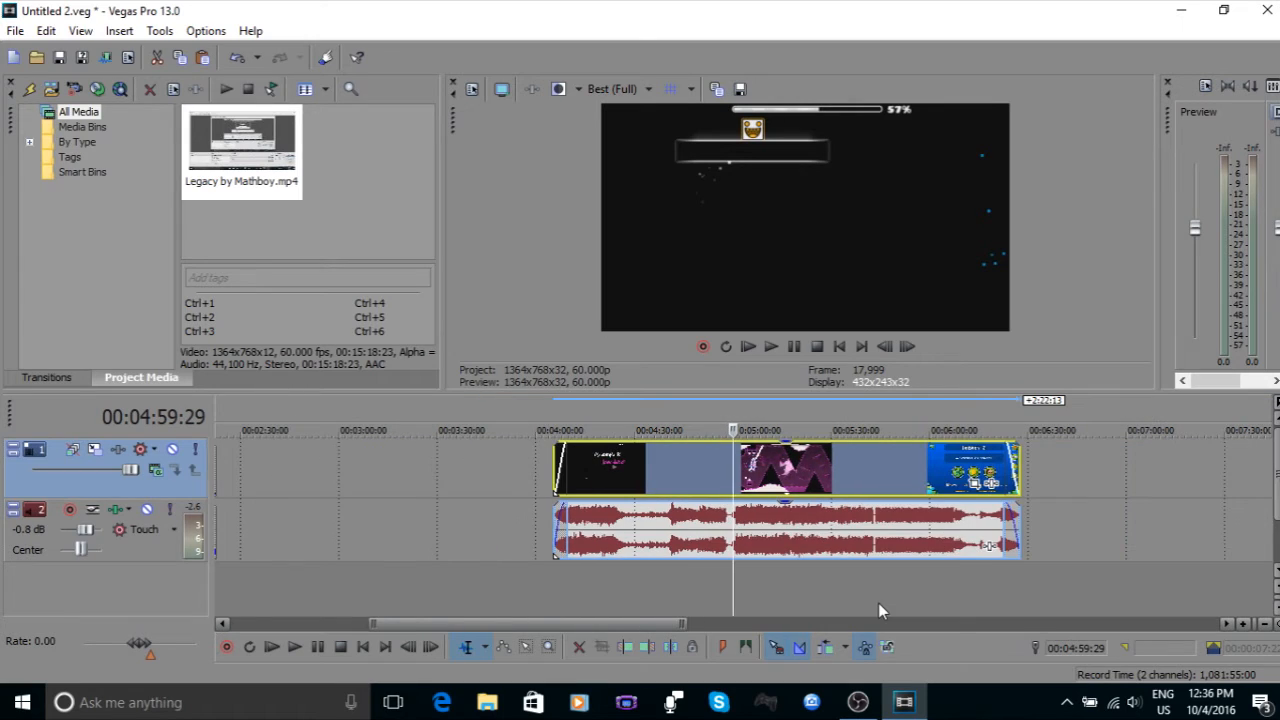
scroll(892, 597, "up", 2)
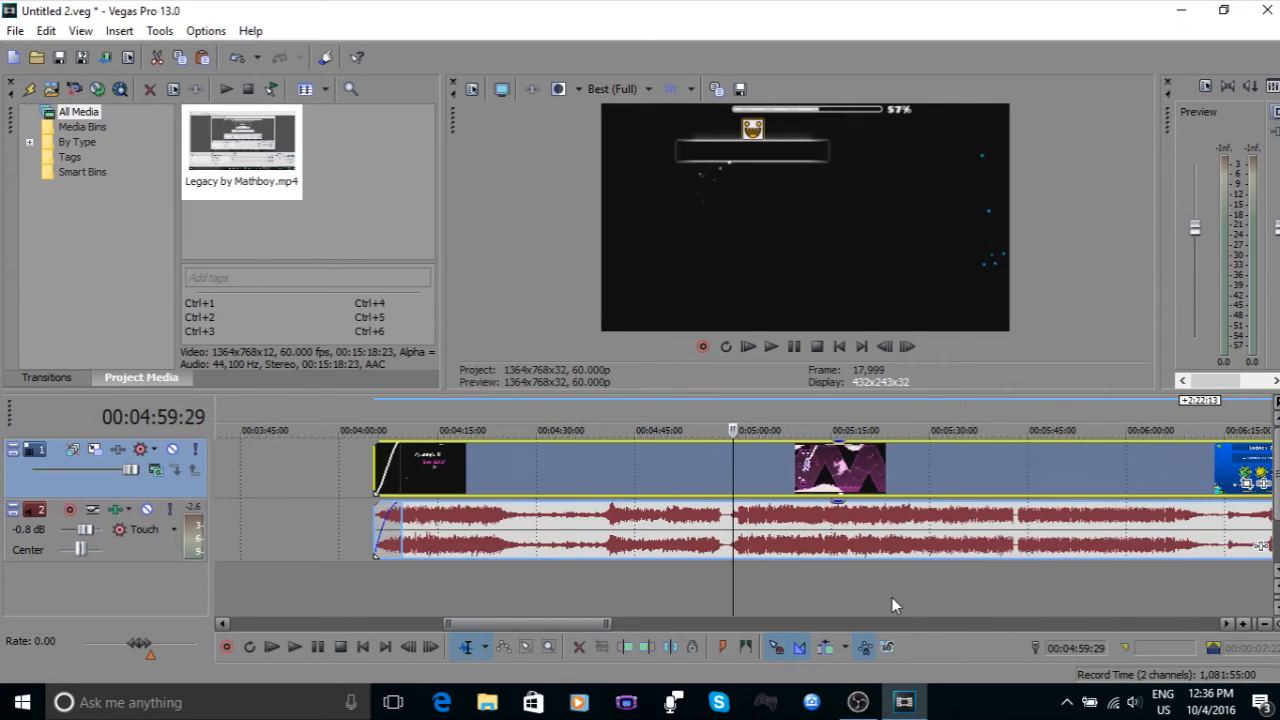
scroll(892, 597, "up", 1)
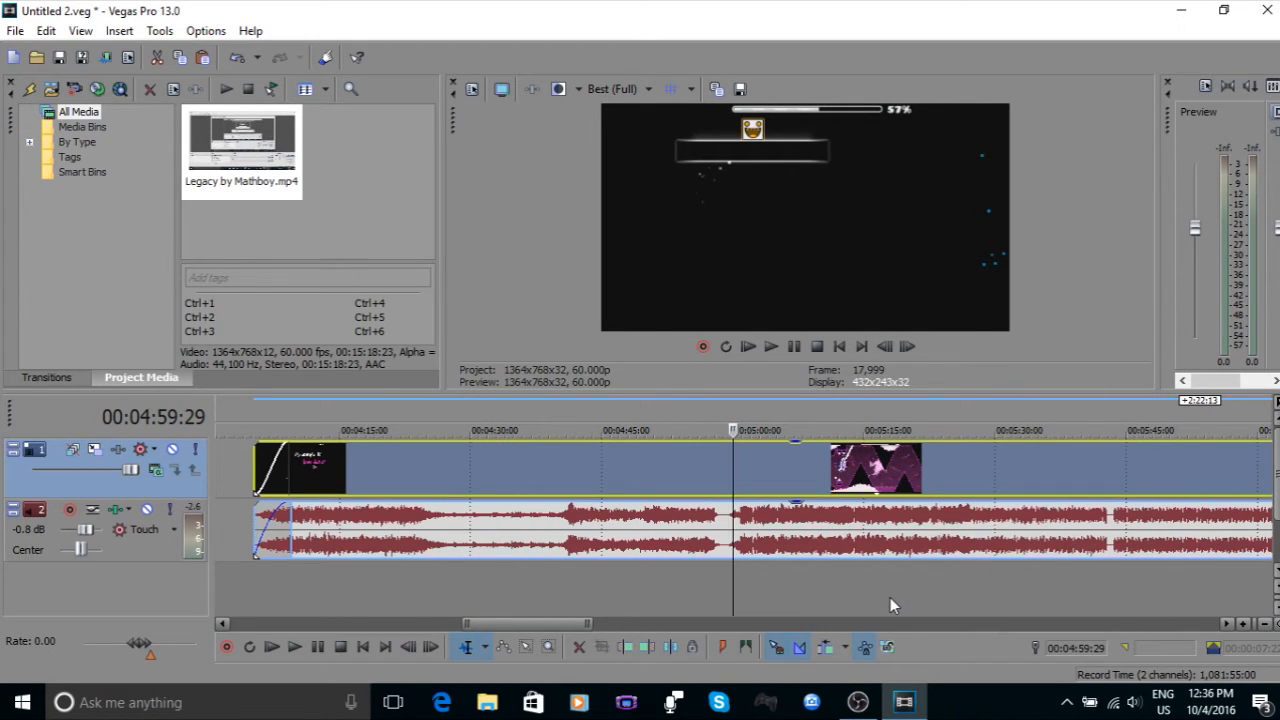
scroll(892, 553, "down", 4)
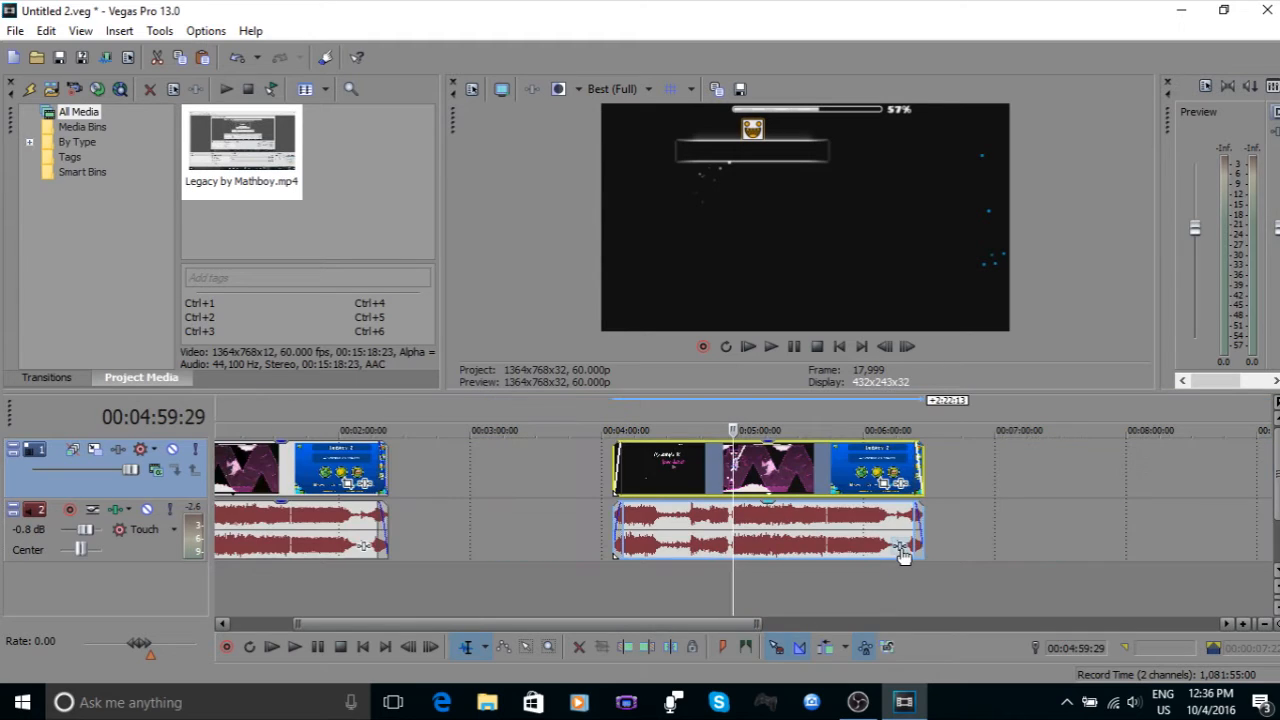
left_click(974, 516)
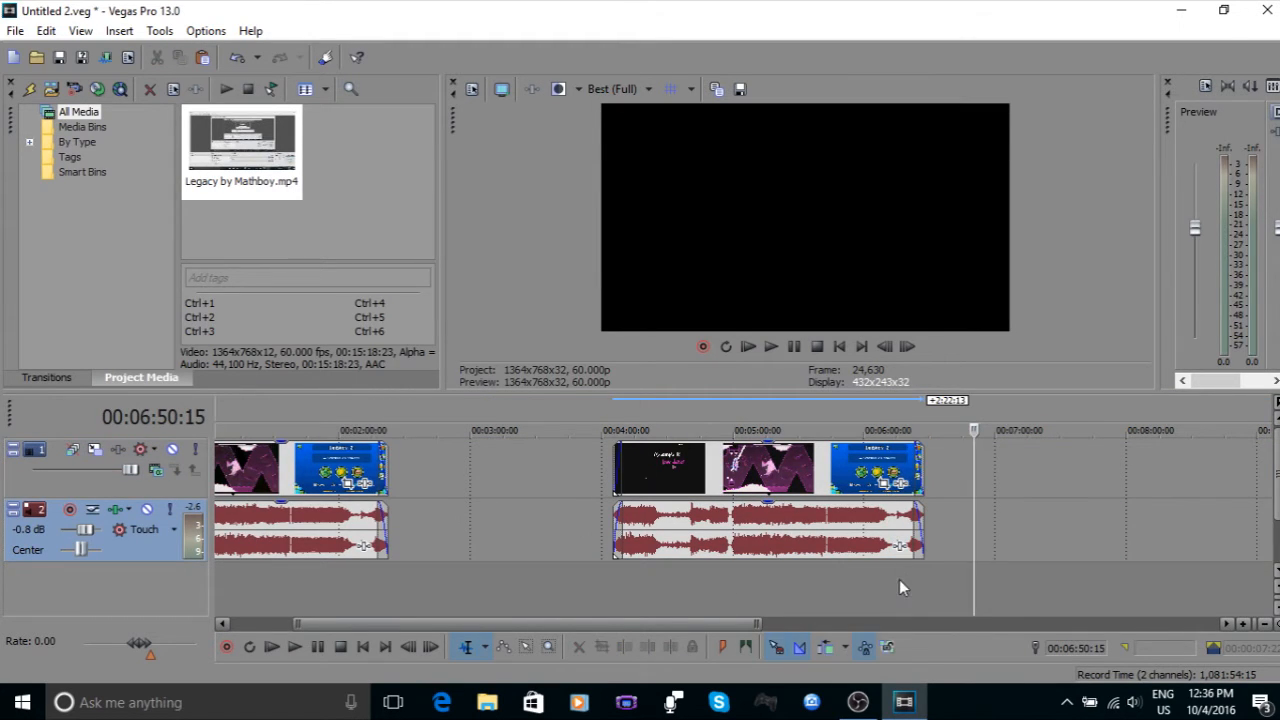
Step: Place the playhead just after the pasted clip at 00:06:36:17 and open the effect chooser for that video clip
left_click(899, 581)
scroll(899, 581, "up", 4)
left_click(900, 570)
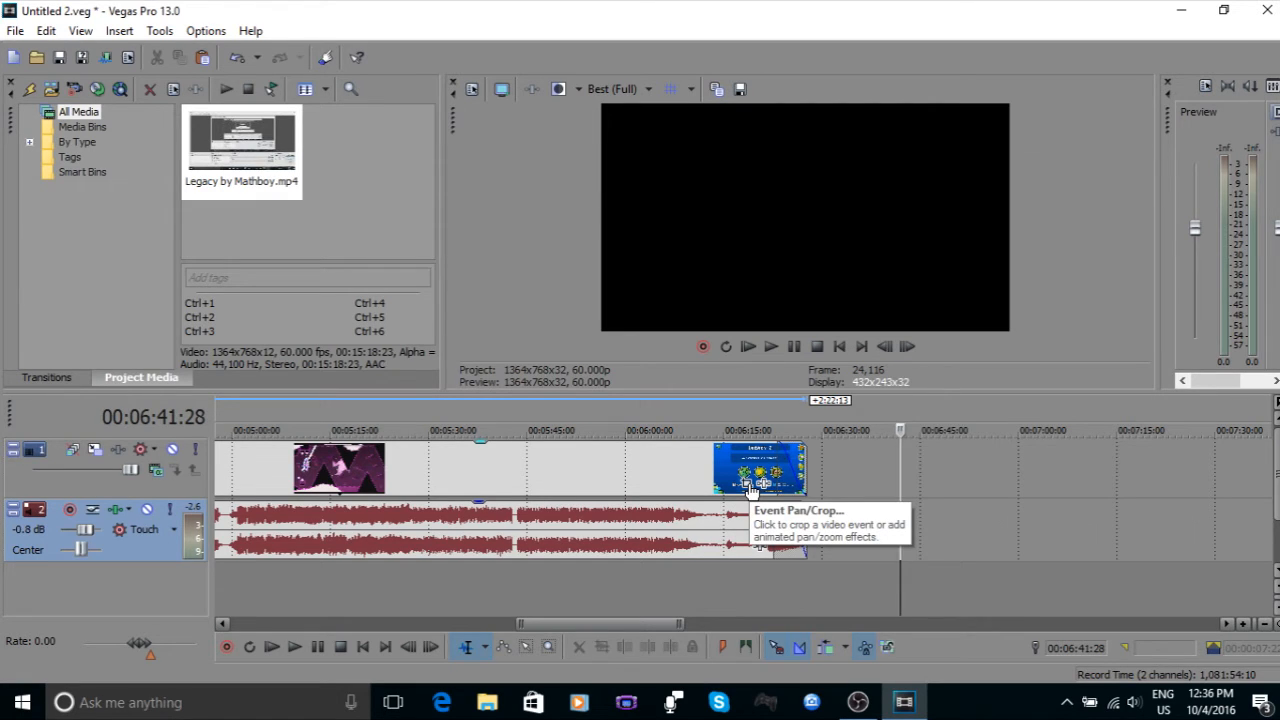
left_click(865, 545)
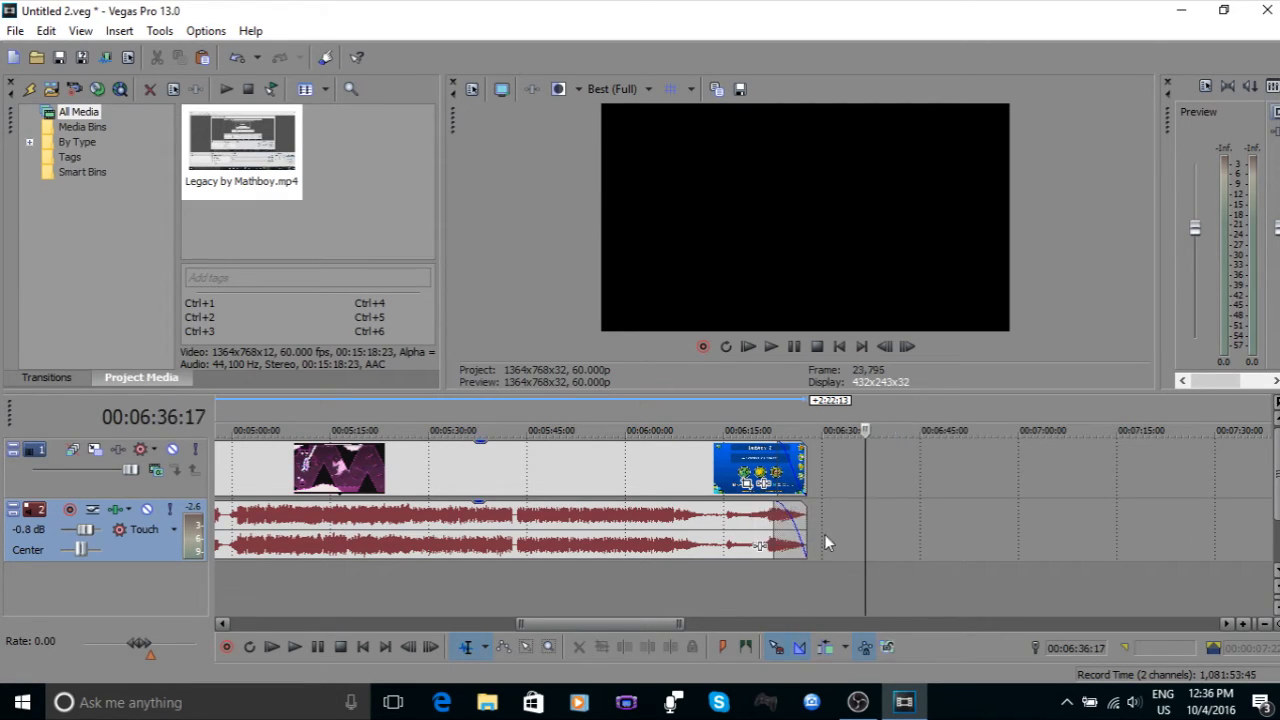
left_click(767, 484)
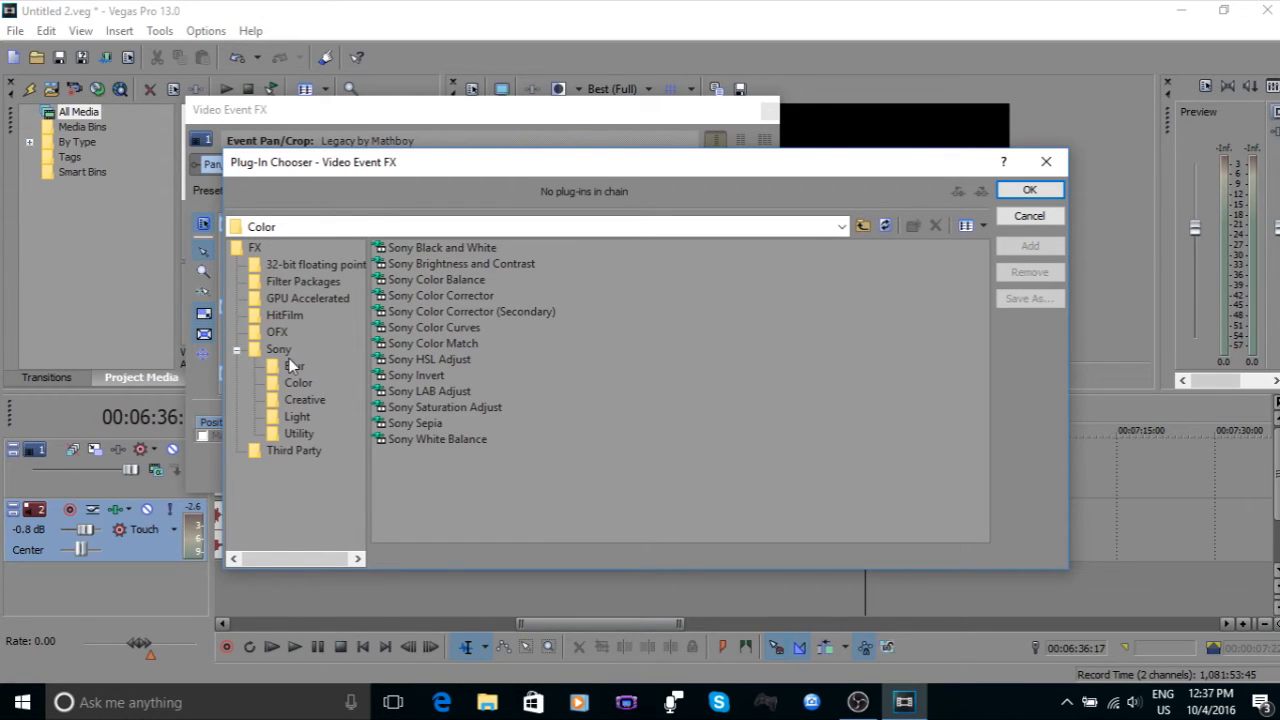
Step: Browse the plug-in categories, including Filter Packages, GPU Accelerated, OFX and the Sony subcategories, to examine the available video effects
left_click(302, 283)
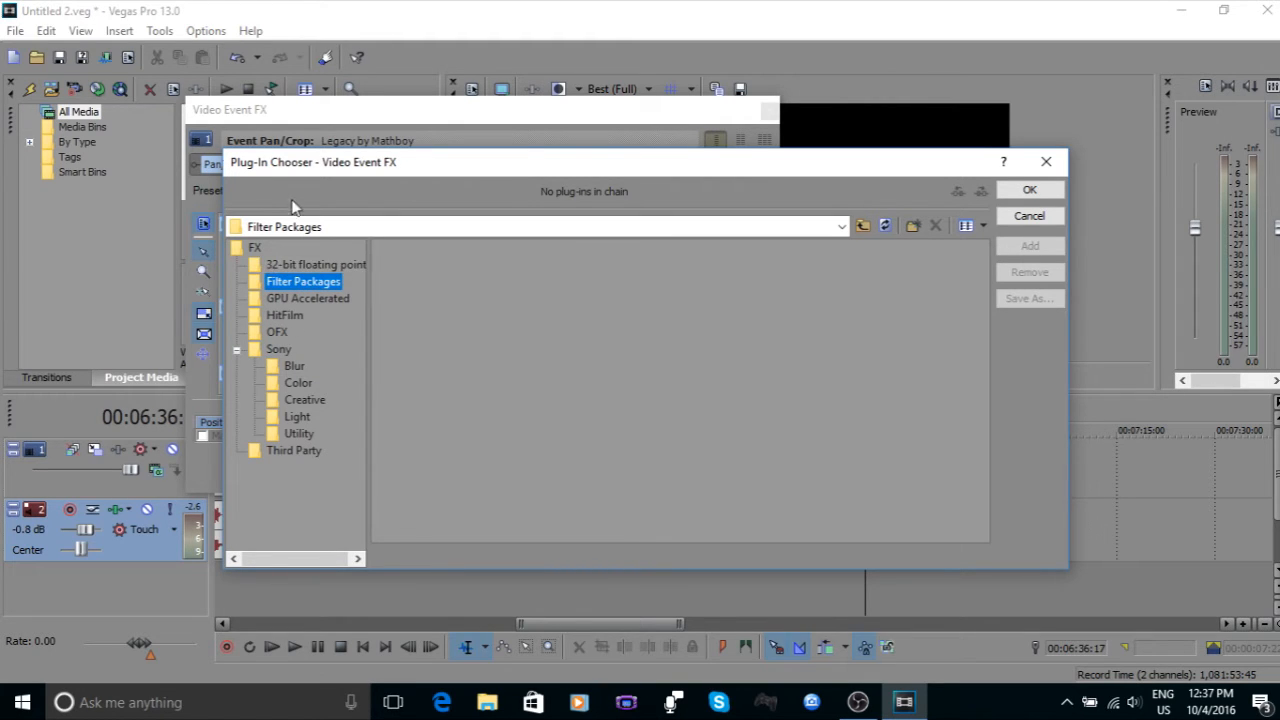
left_click(256, 248)
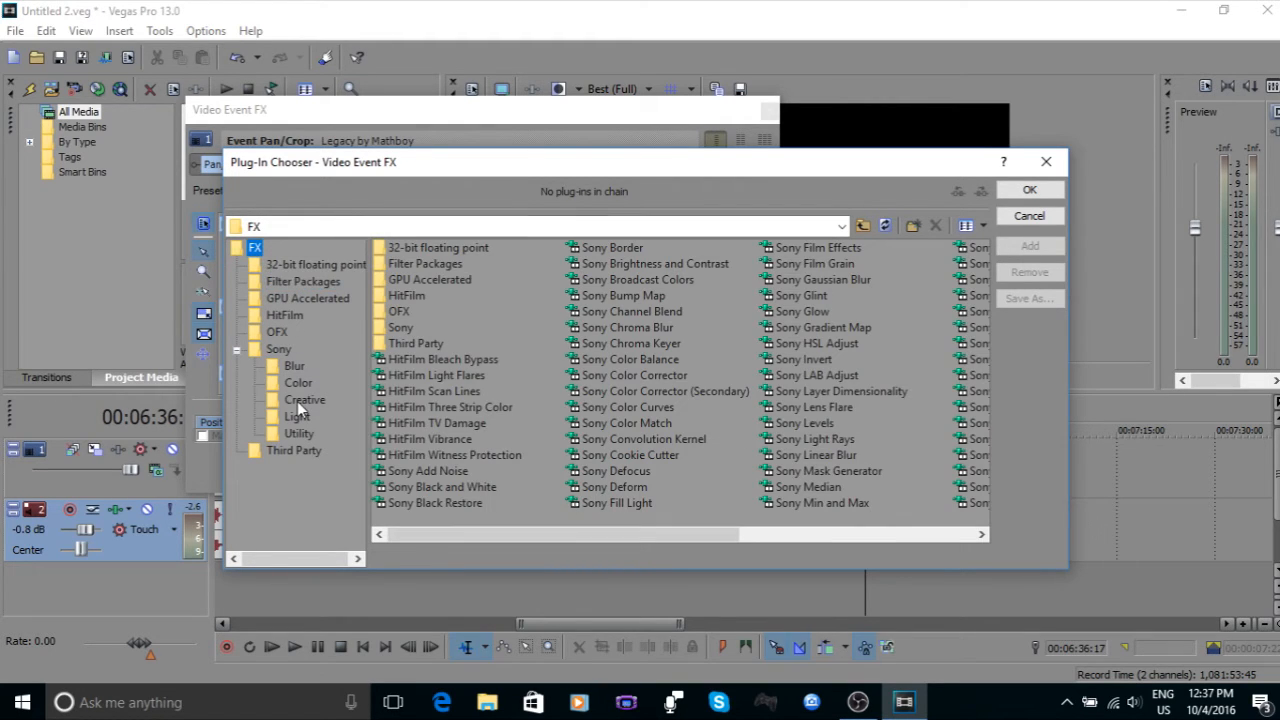
left_click(307, 281)
left_click(309, 300)
left_click(316, 262)
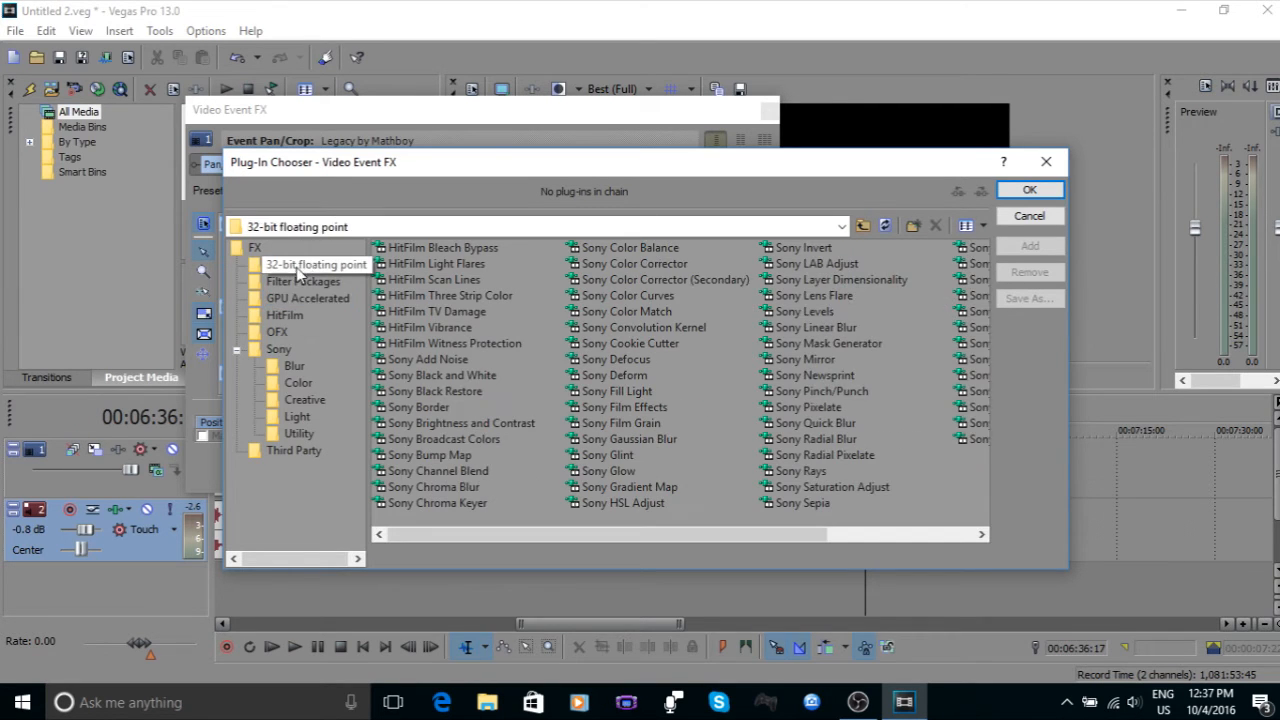
left_click(280, 333)
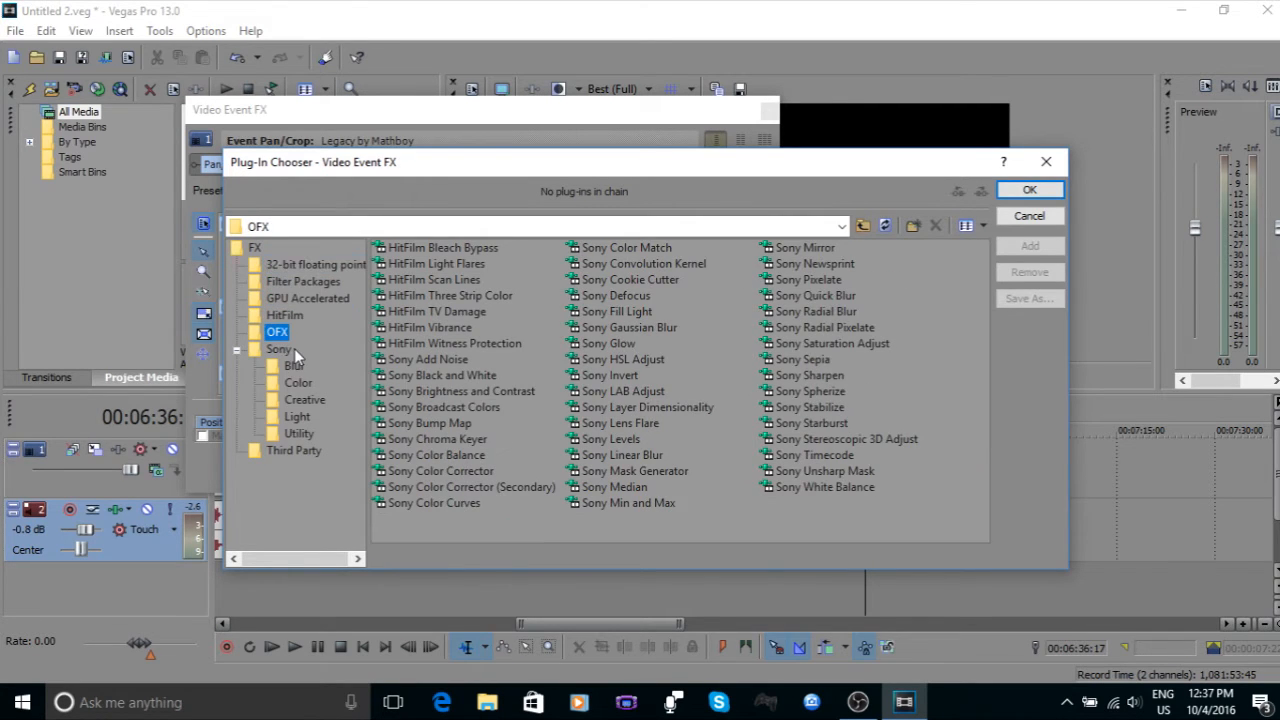
left_click(280, 350)
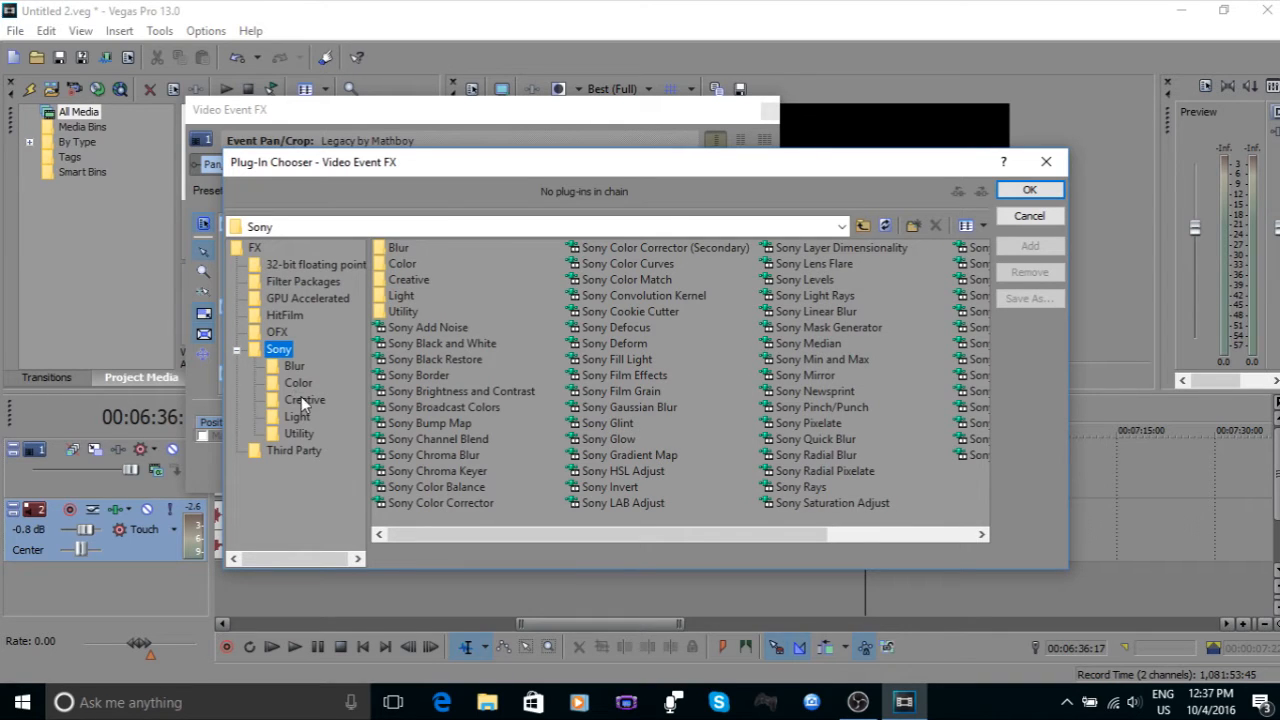
left_click(286, 315)
left_click(279, 332)
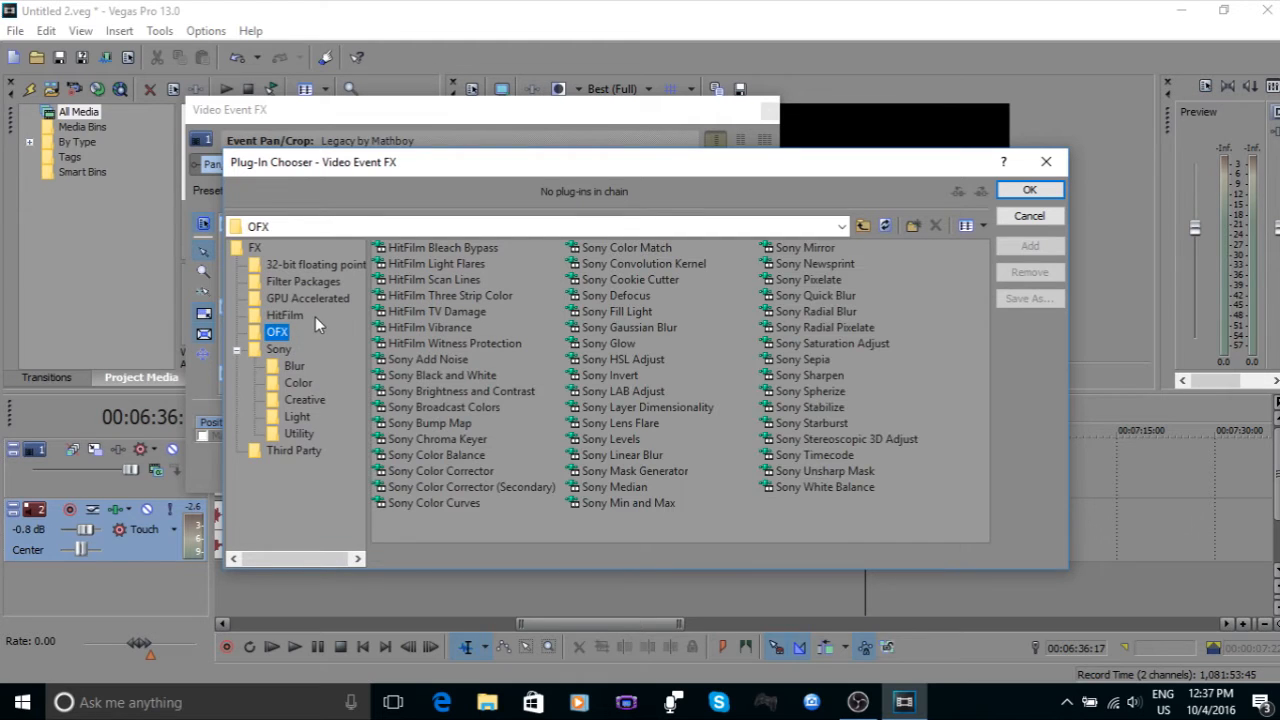
left_click(320, 298)
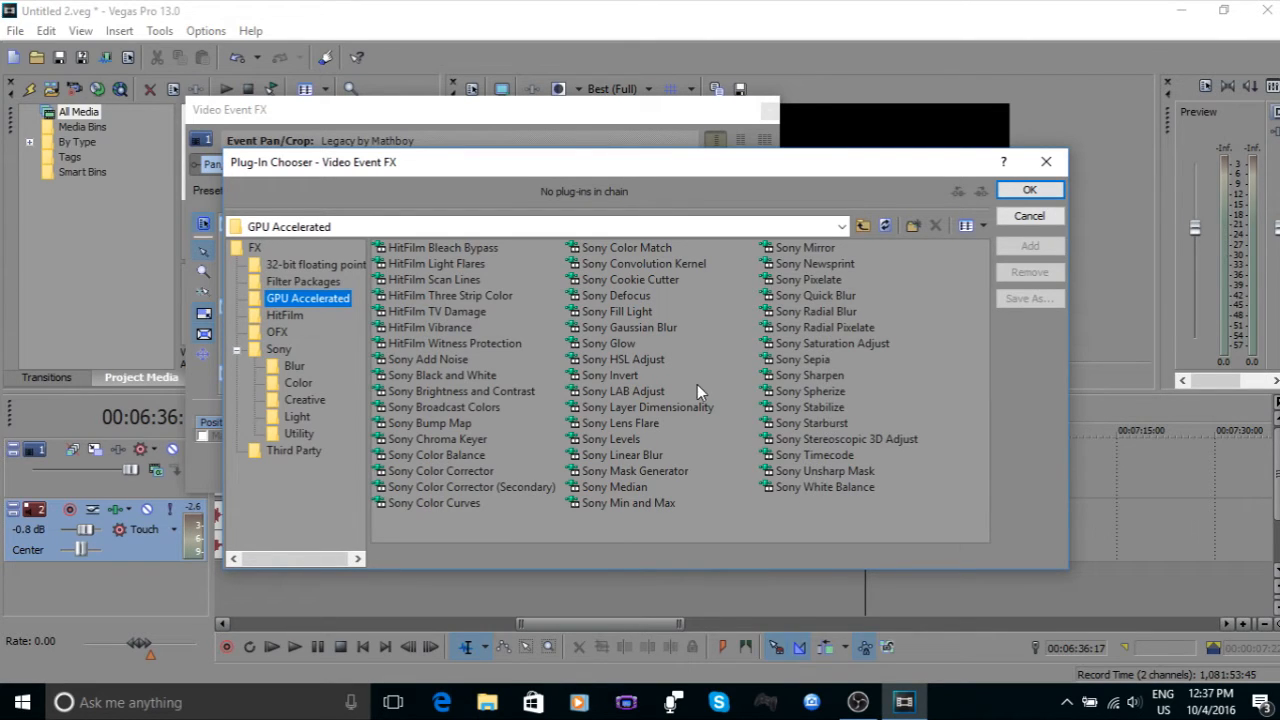
left_click(296, 351)
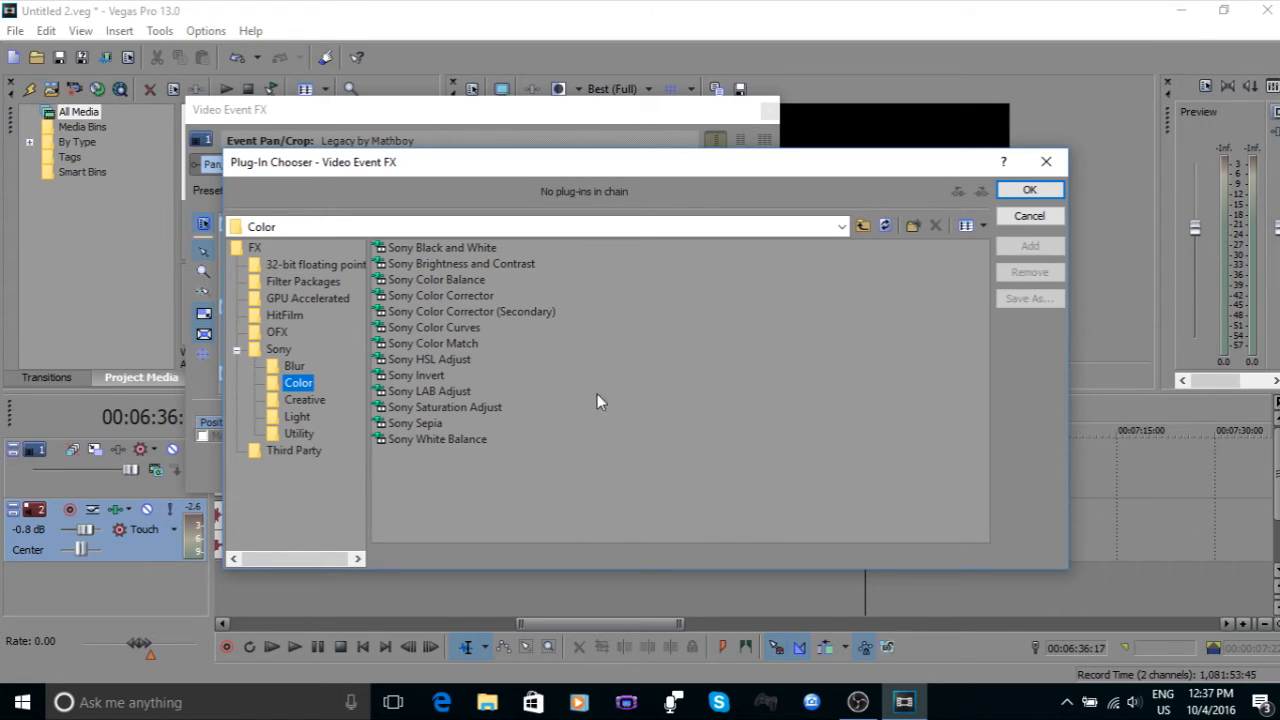
left_click(299, 433)
left_click(298, 416)
left_click(304, 399)
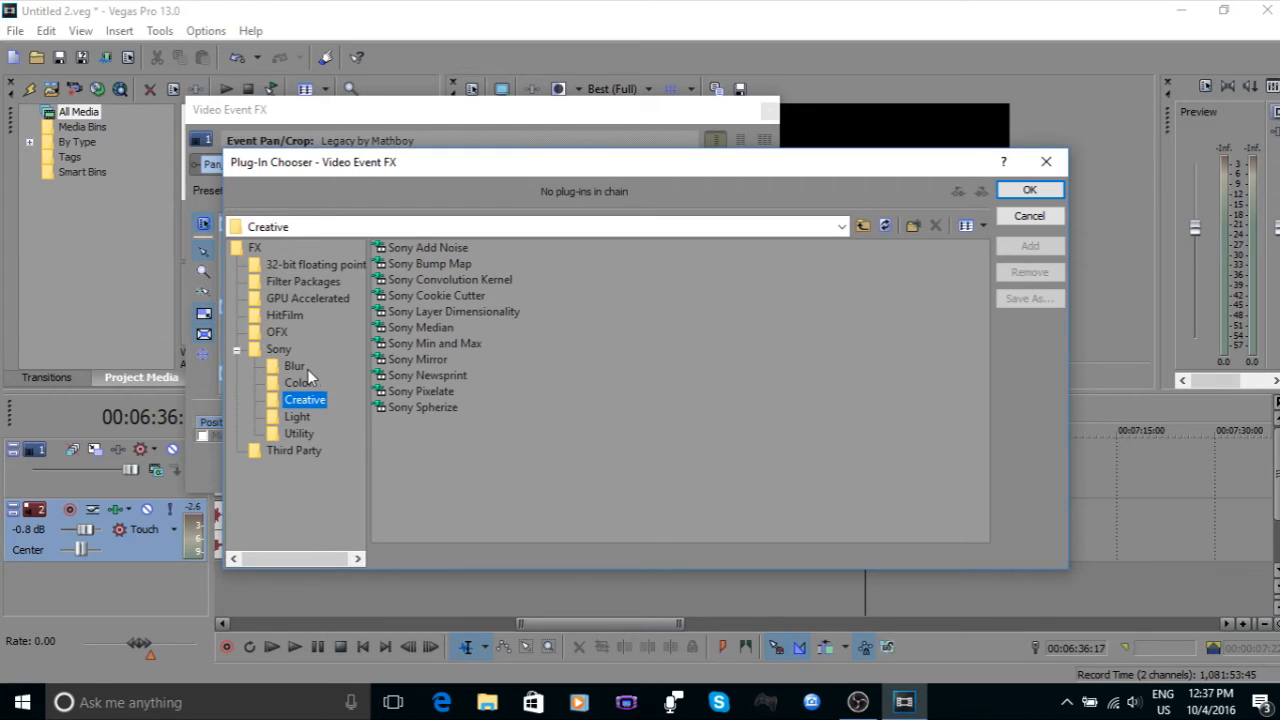
Step: Add the Sony Black and White effect from the Color category to the pasted video clip
left_click(300, 382)
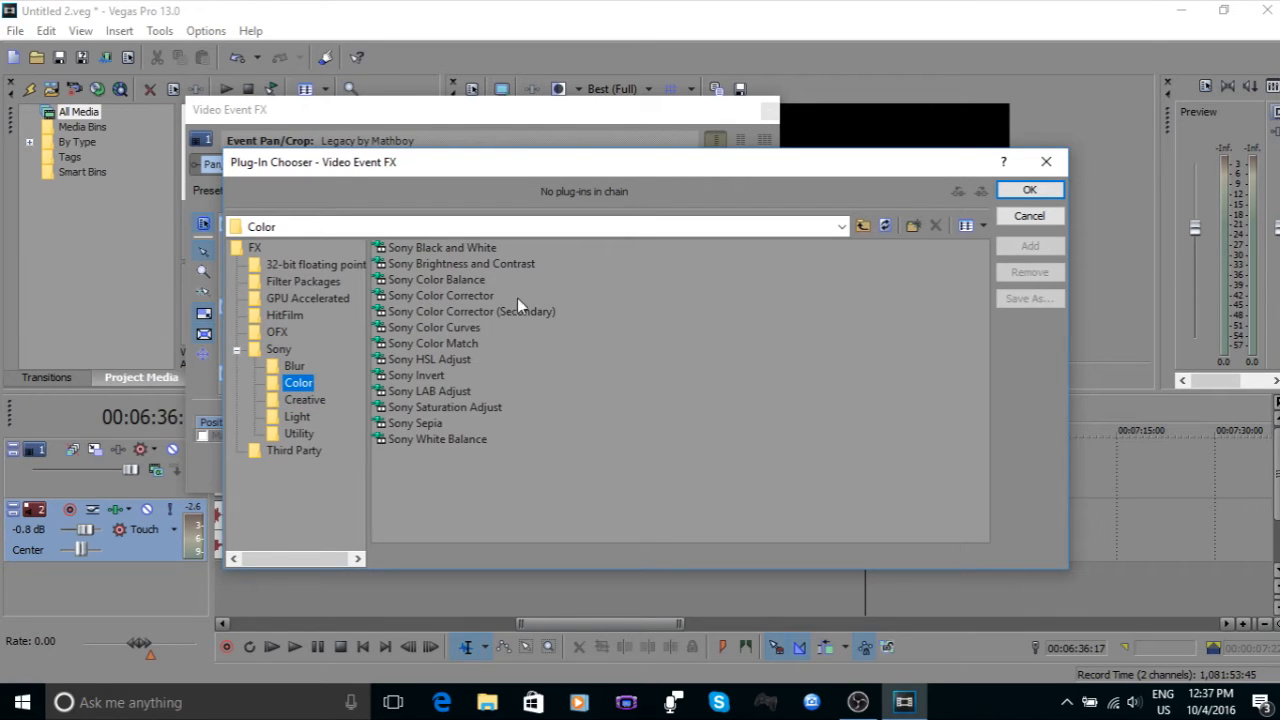
left_click(421, 247)
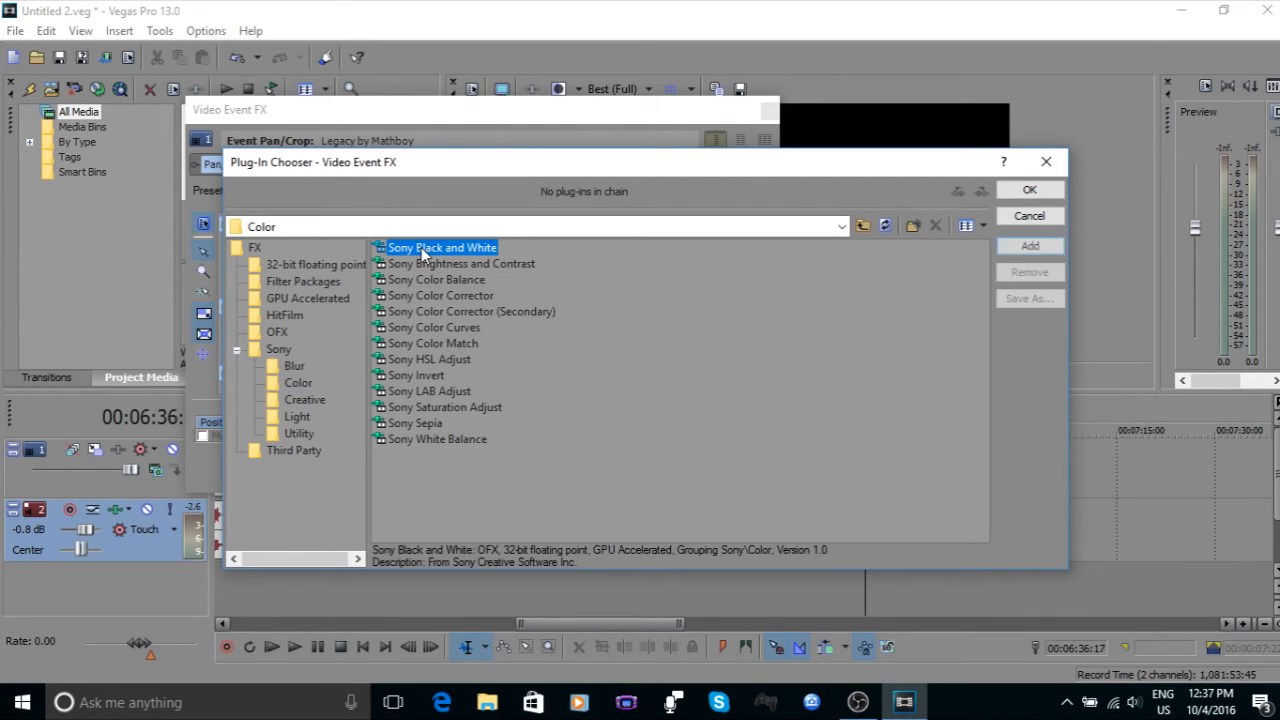
left_click(1030, 190)
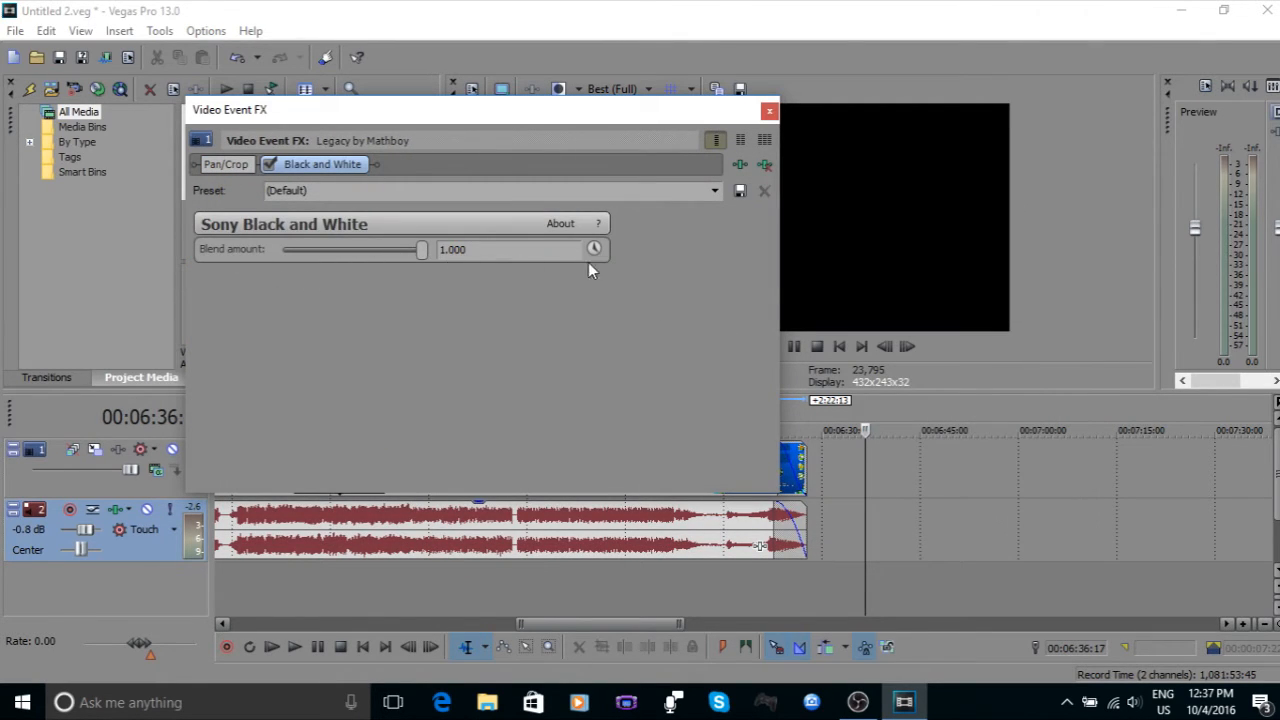
Step: Move the Video Event FX window aside and examine the black-and-white effect in the clip at 00:05:20:27
left_click_drag(460, 112, 1173, 208)
left_click(370, 478)
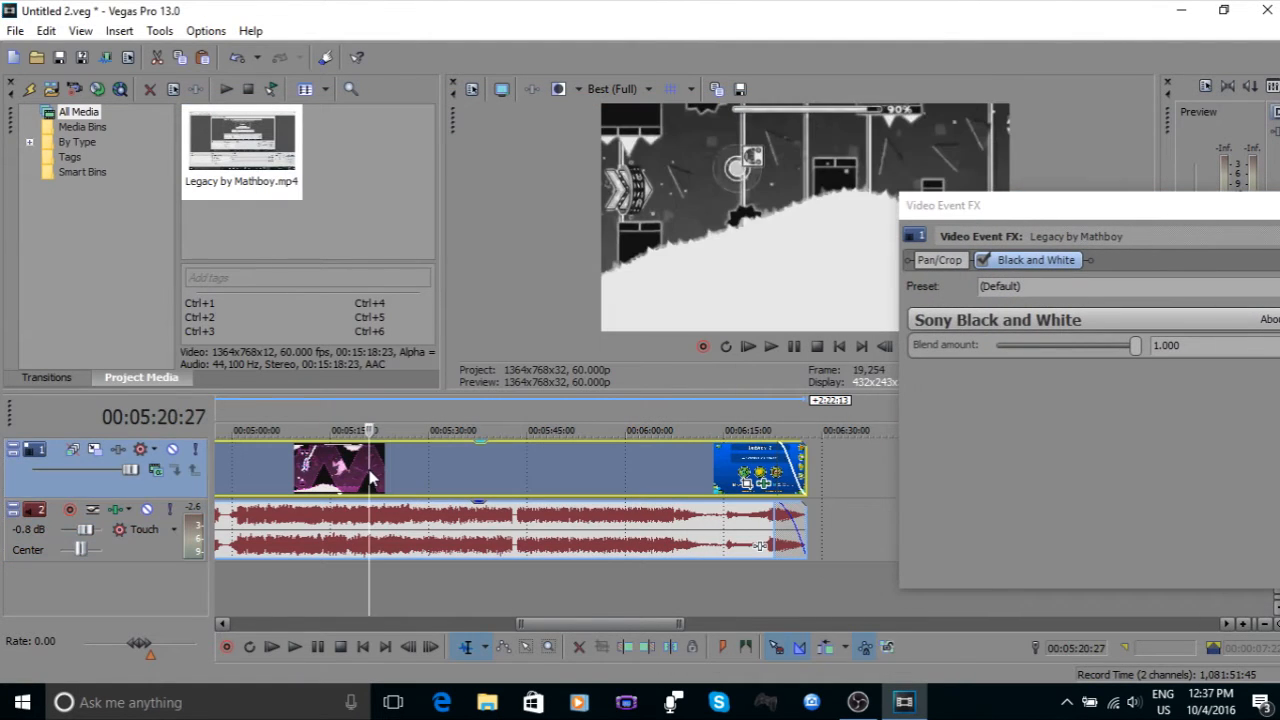
scroll(445, 505, "down", 2)
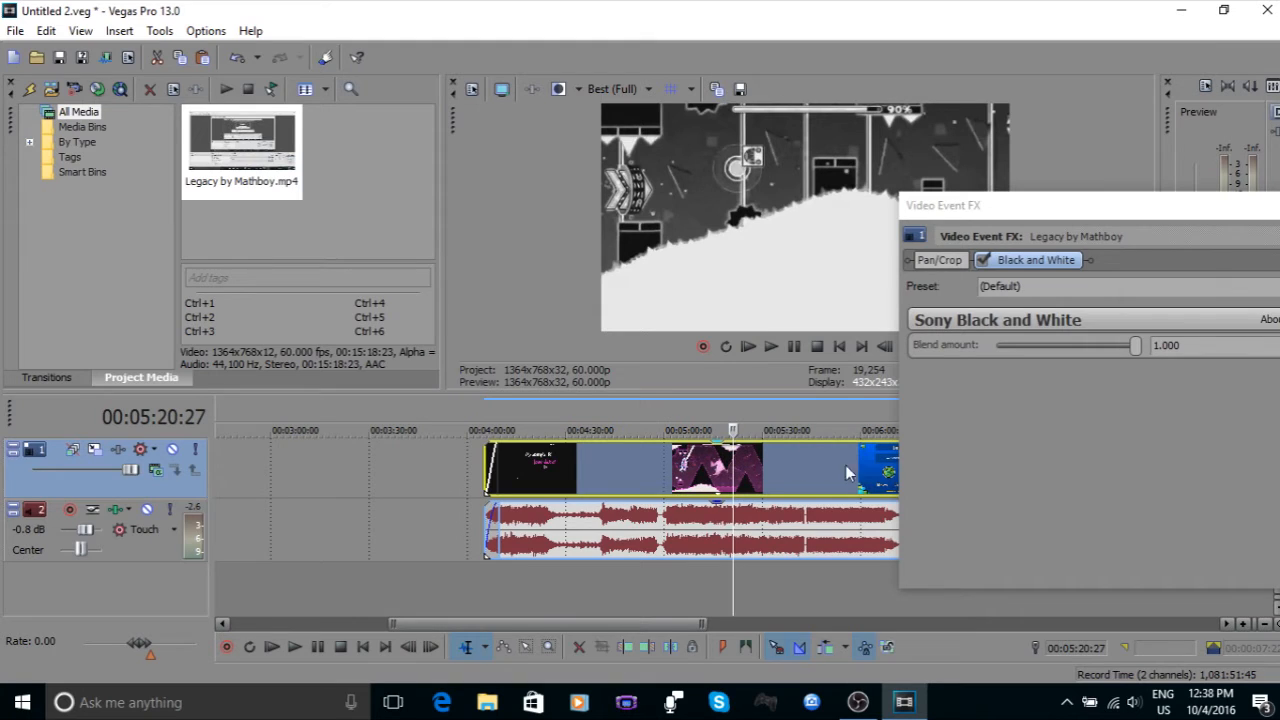
Step: Move the Video Event FX window clear of the preview and place the playhead before the pasted clip at 00:03:52:24
left_click_drag(1088, 209, 1096, 432)
left_click(515, 588)
left_click(444, 588)
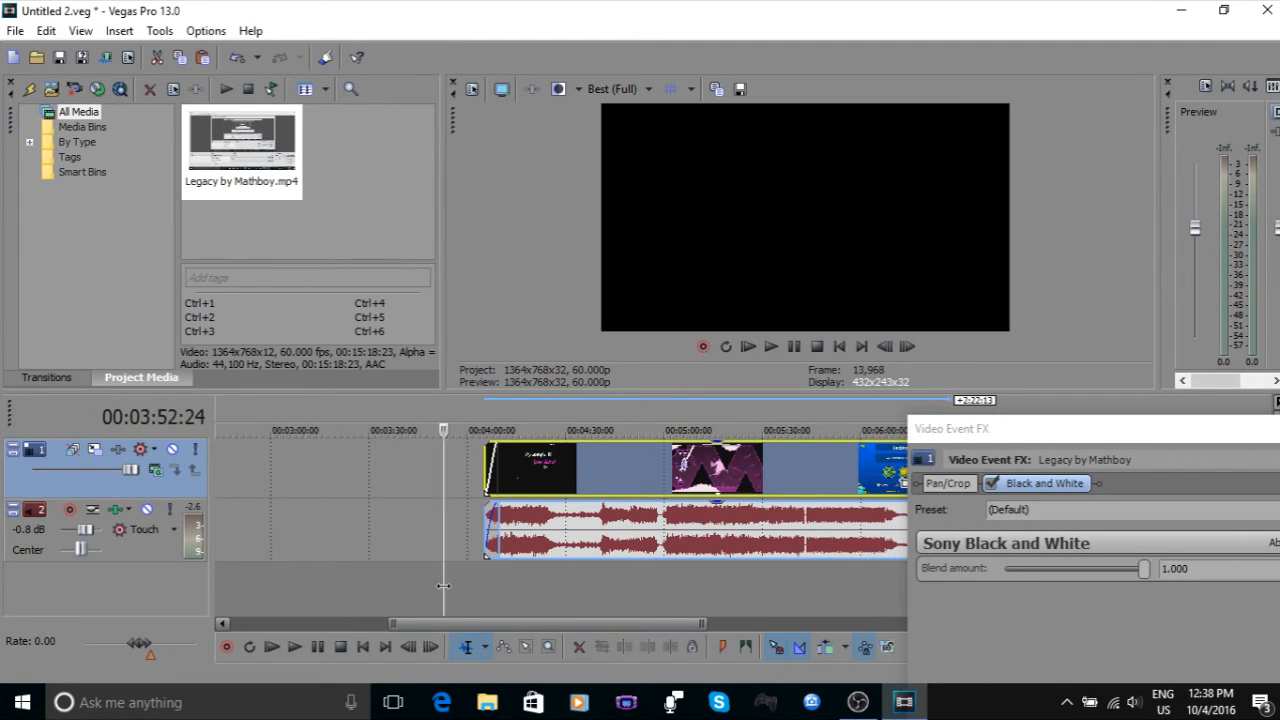
Step: Lower the Black and White effect's blend amount to about 0.56, previewing the clip at 00:05:02:26, and close the effect settings
left_click(674, 588)
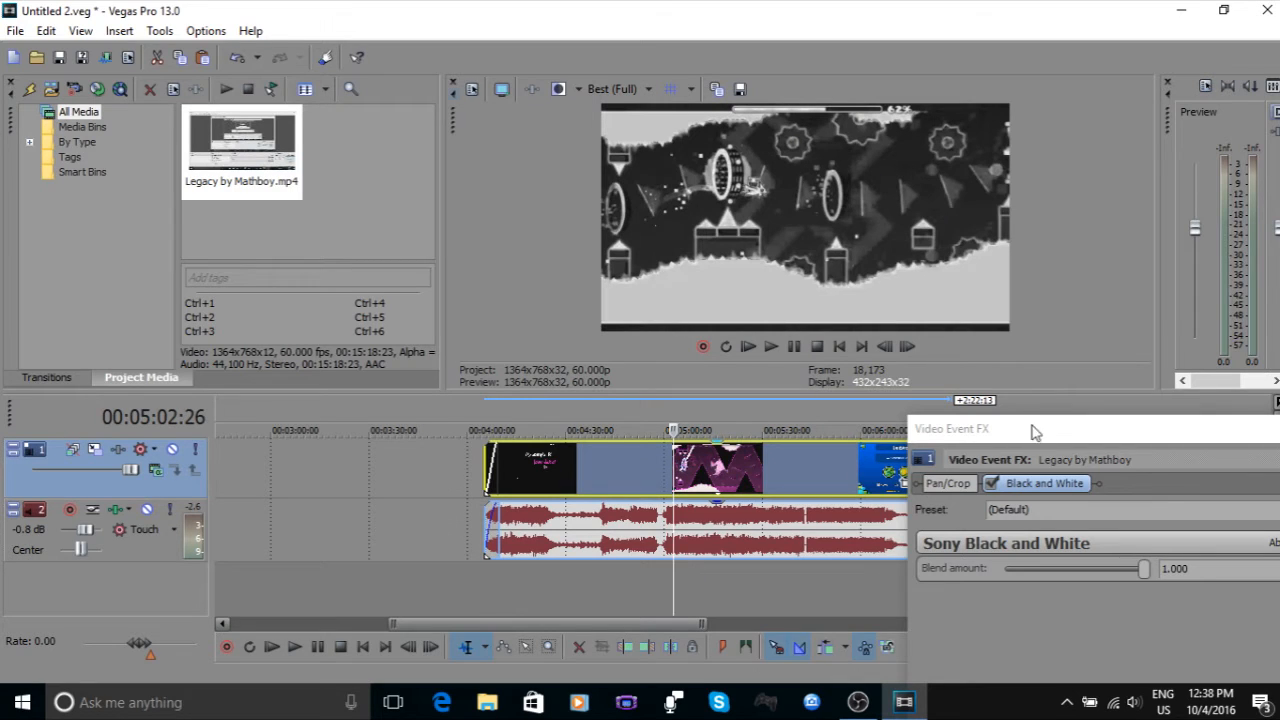
left_click_drag(1010, 428, 716, 210)
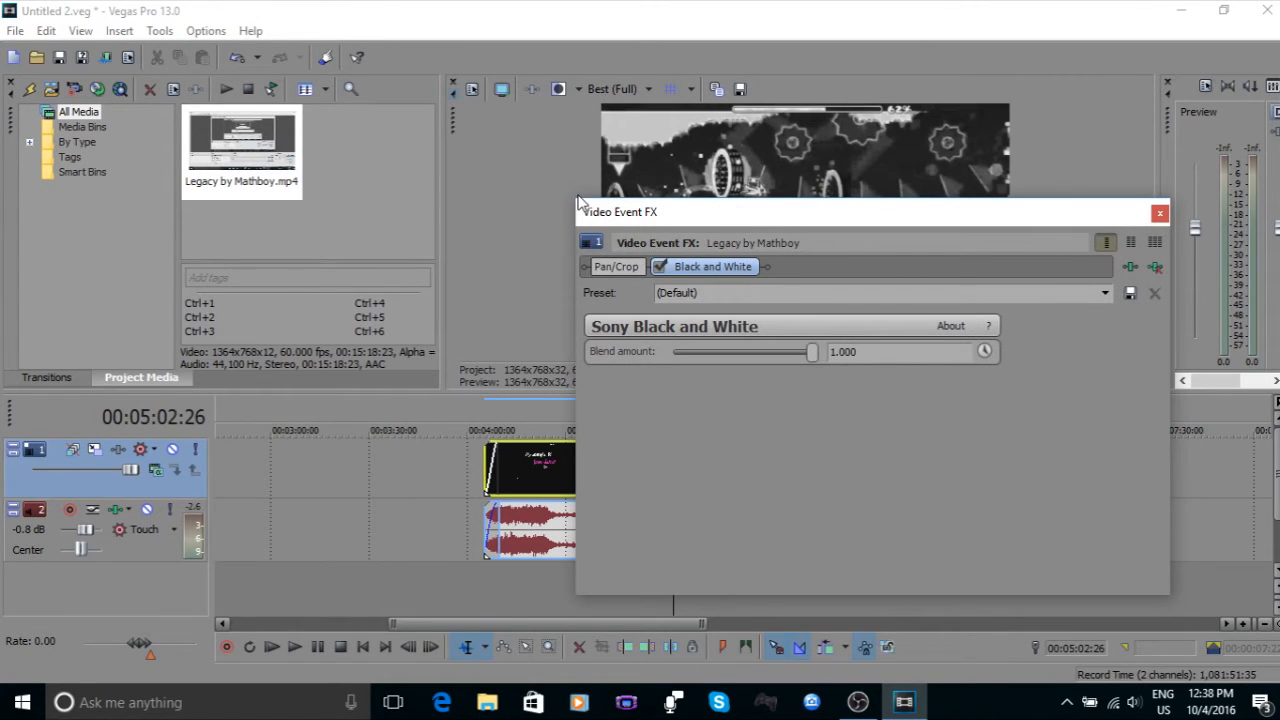
left_click_drag(578, 202, 790, 310)
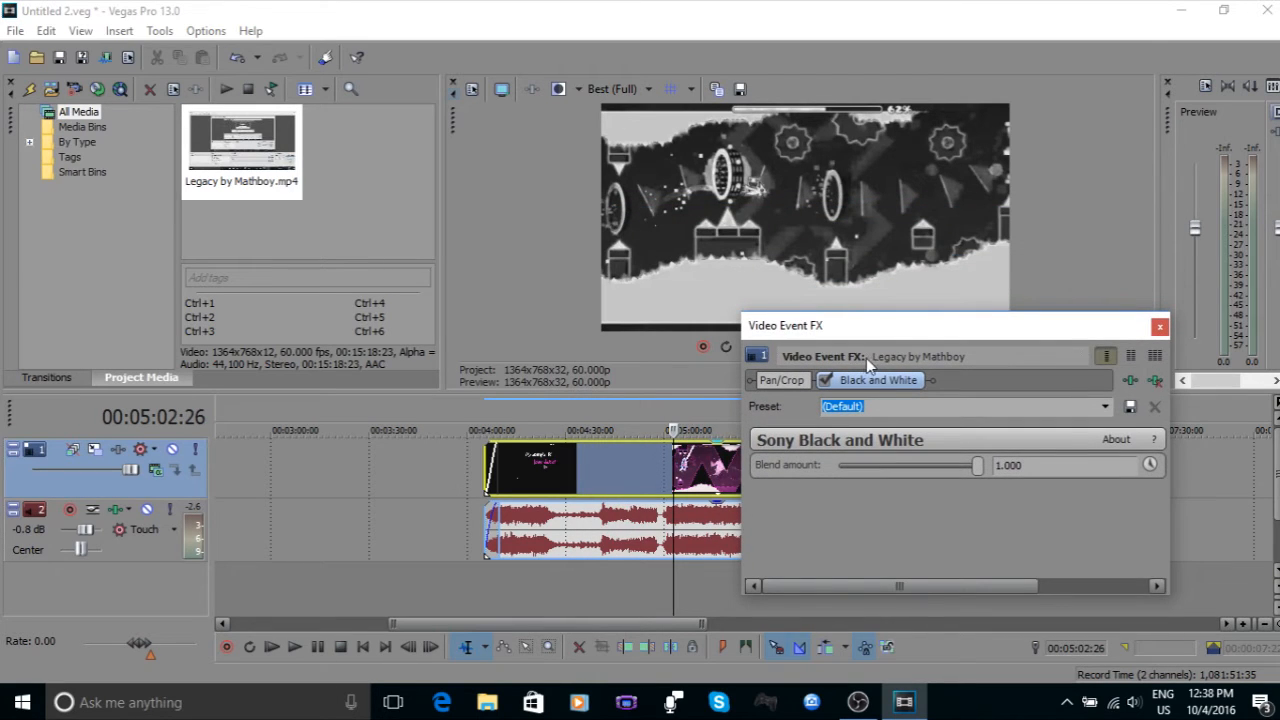
left_click_drag(912, 330, 993, 392)
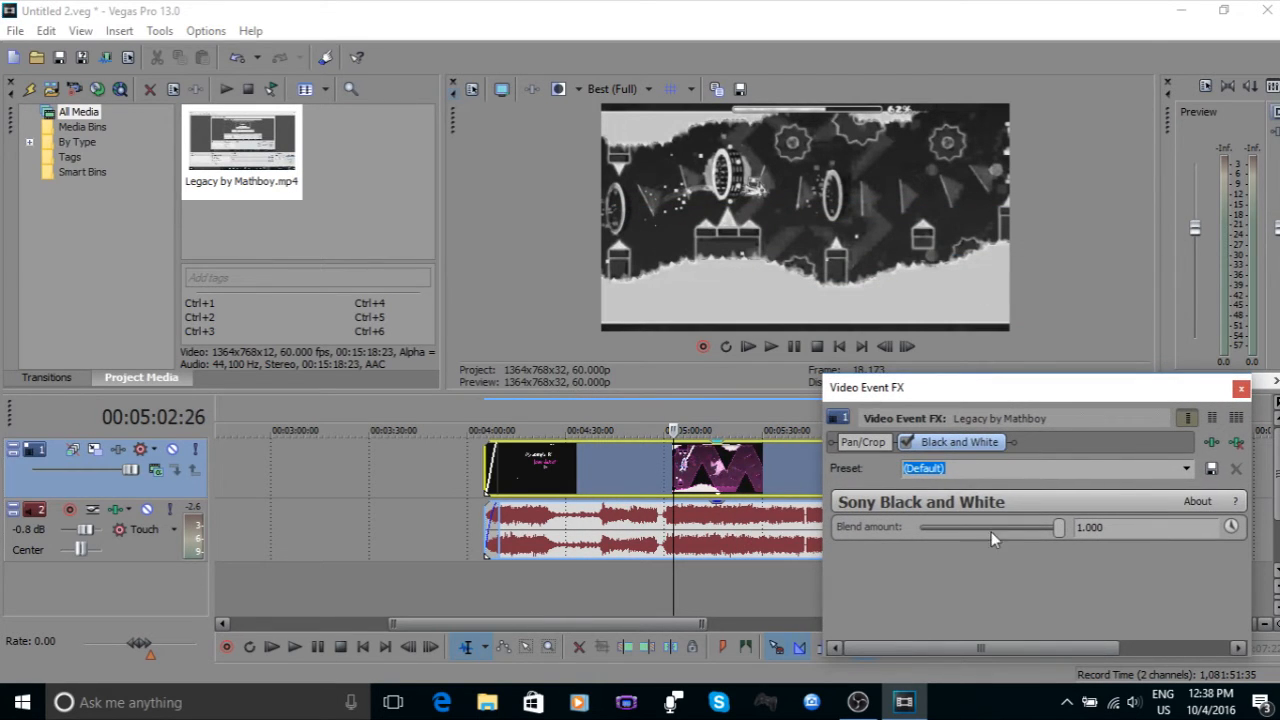
left_click_drag(1059, 531, 959, 533)
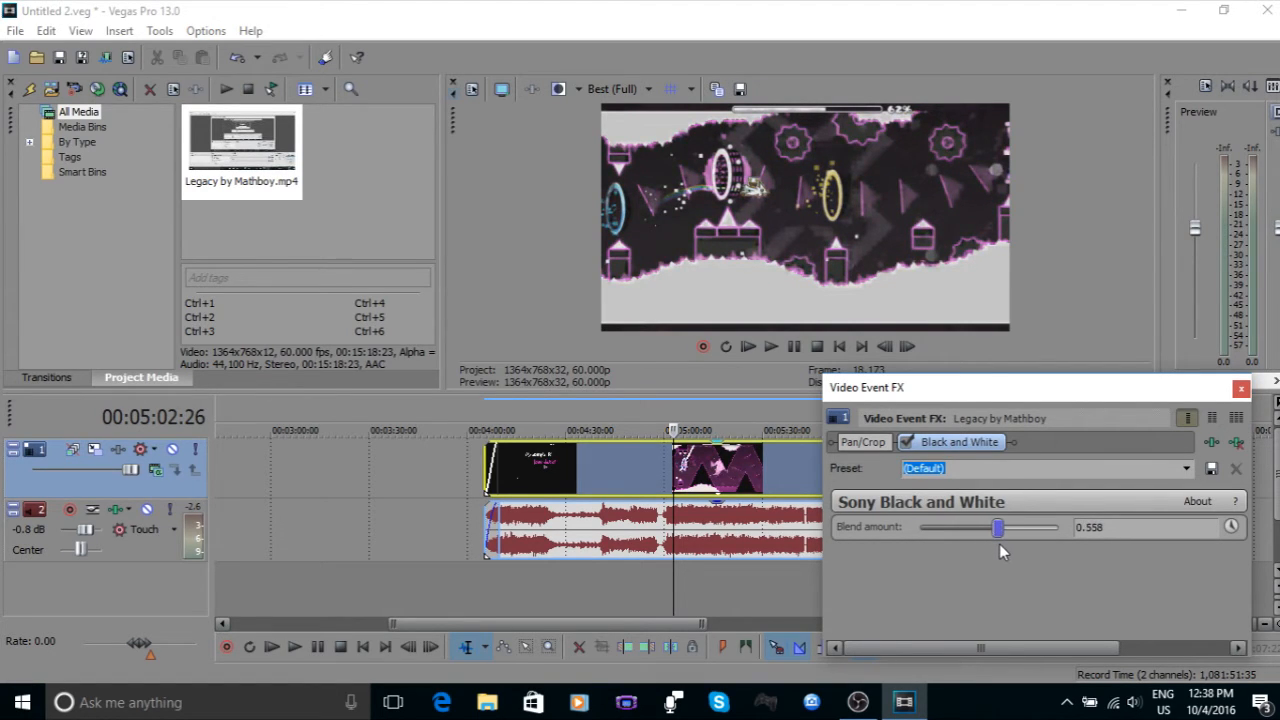
mouse_move(998, 530)
left_mouse_down()
mouse_move(1062, 527)
mouse_move(1001, 528)
left_mouse_up()
left_click(1241, 390)
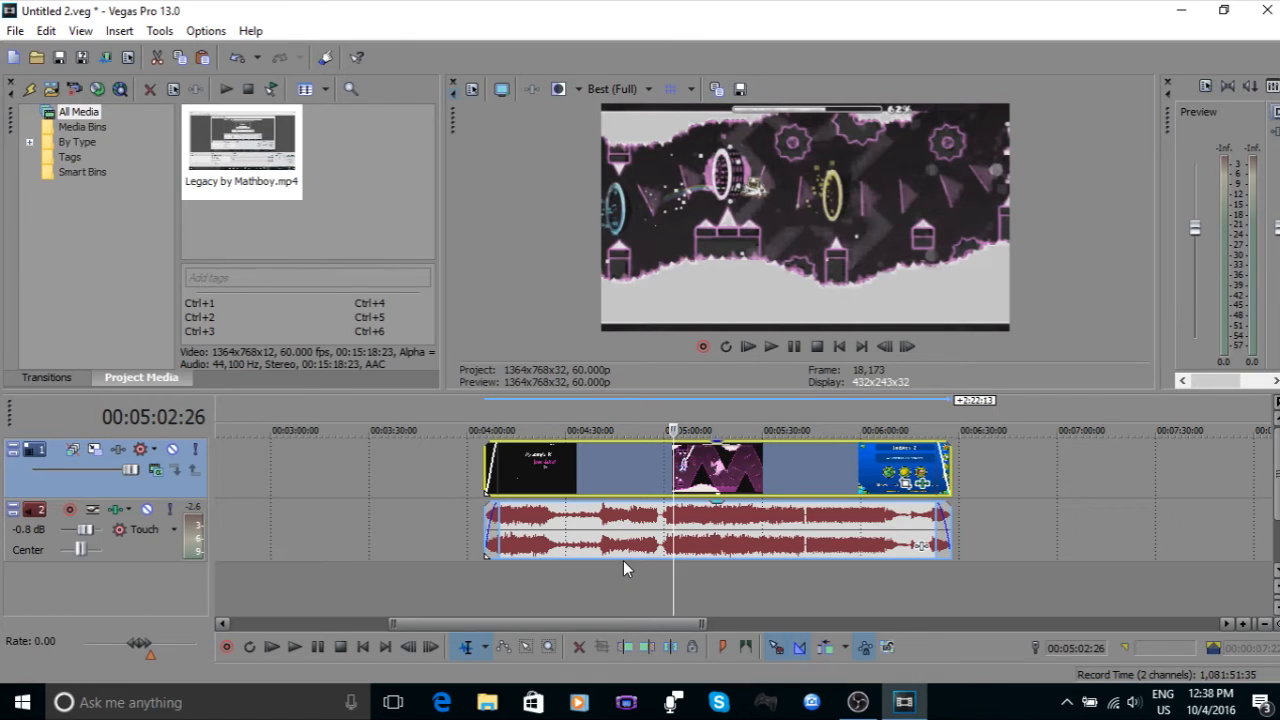
Step: Split the clip at 00:05:02:26 and move the second part about 15 seconds further along the timeline
key("s")
left_click_drag(752, 484, 802, 484)
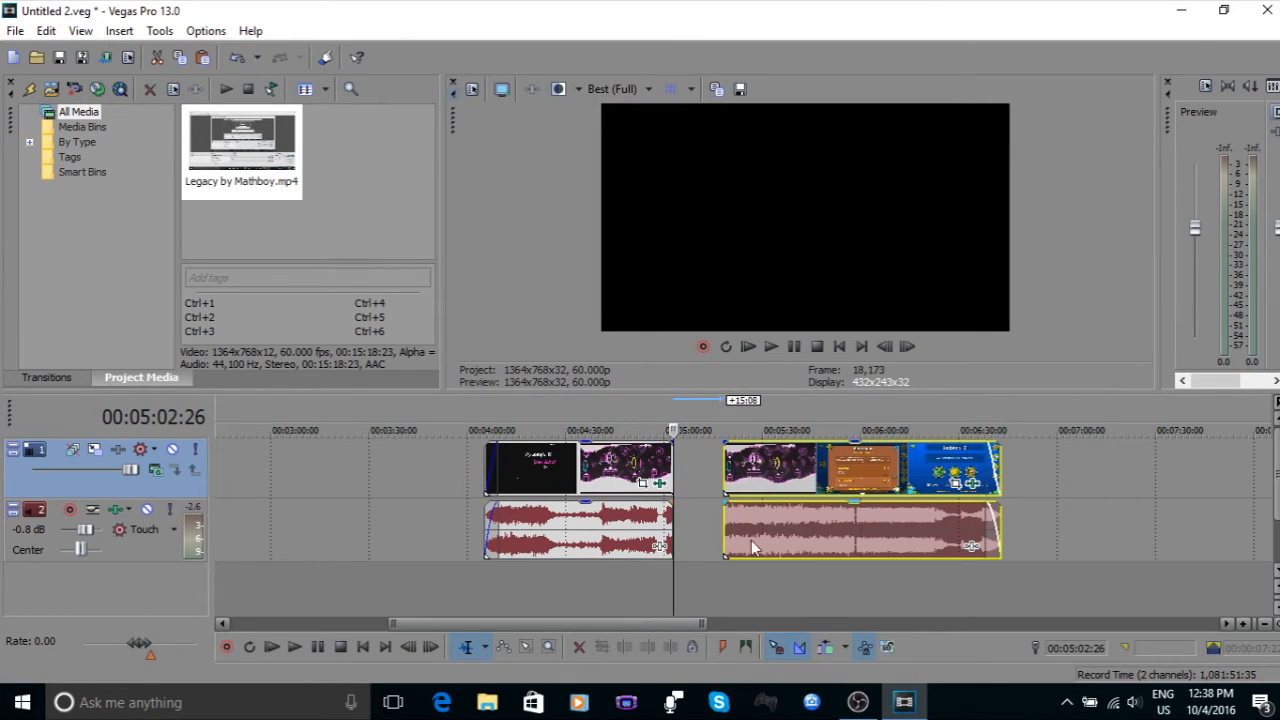
Step: Place the cursor at the start of the second clip and show the transitions library
left_click(723, 590)
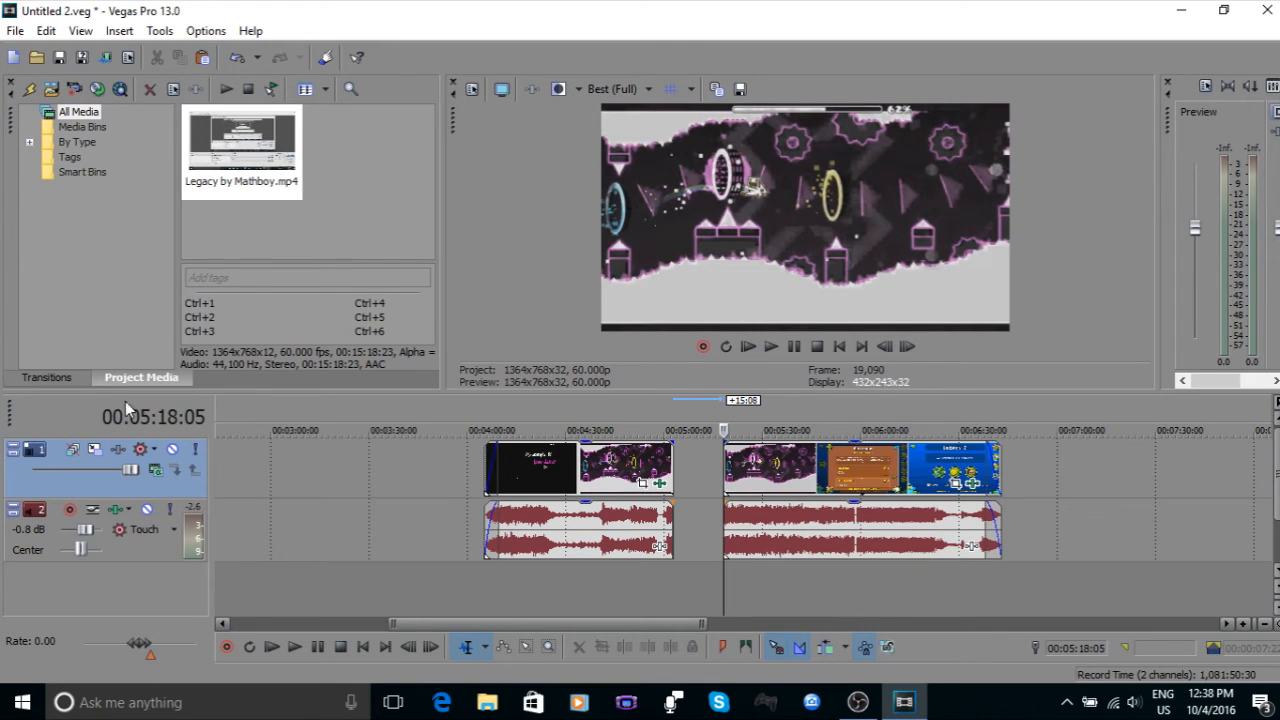
left_click(46, 378)
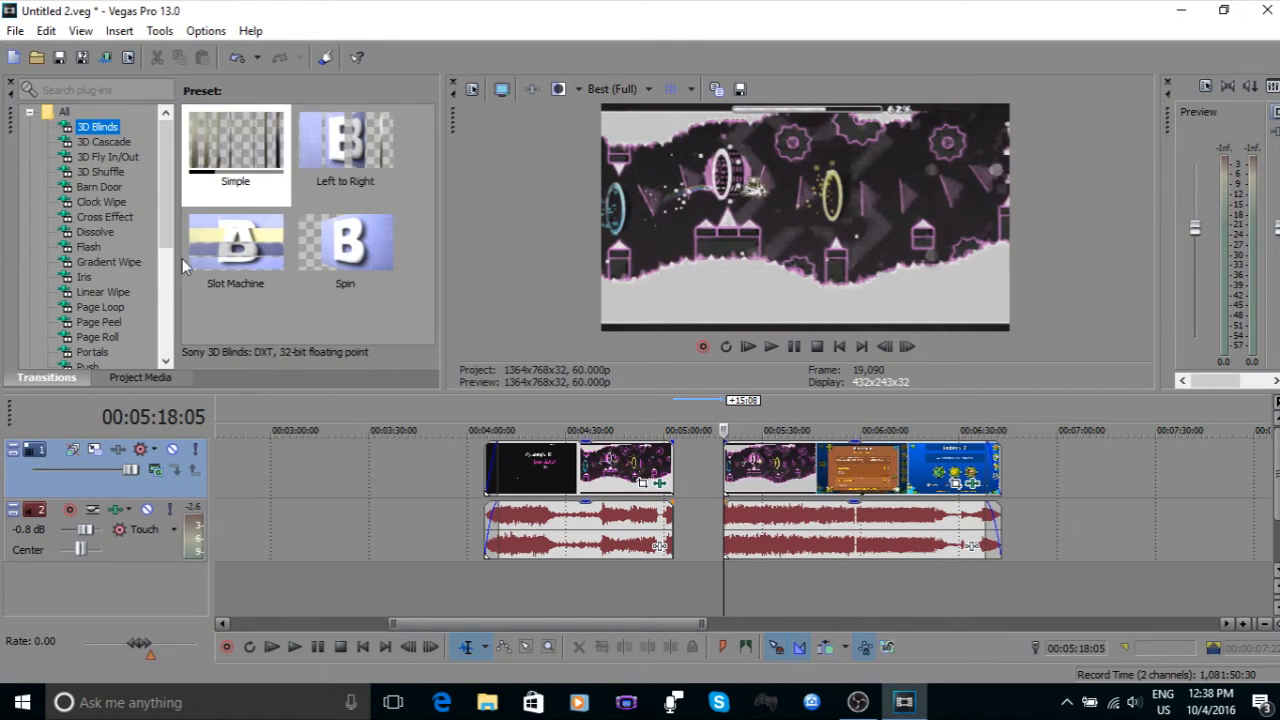
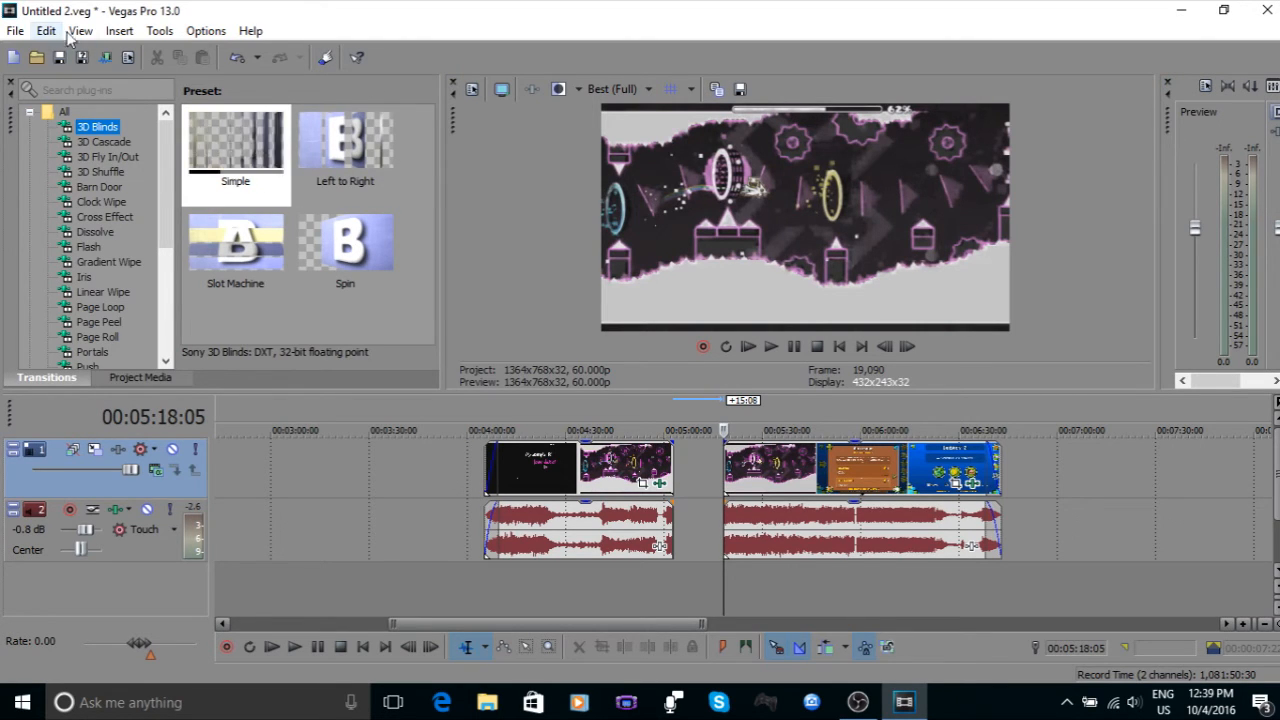
Step: Look through the list of available program windows and the transition categories, including Third Party, GPU Accelerated and 32-bit floating point
left_click(26, 34)
mouse_move(80, 31)
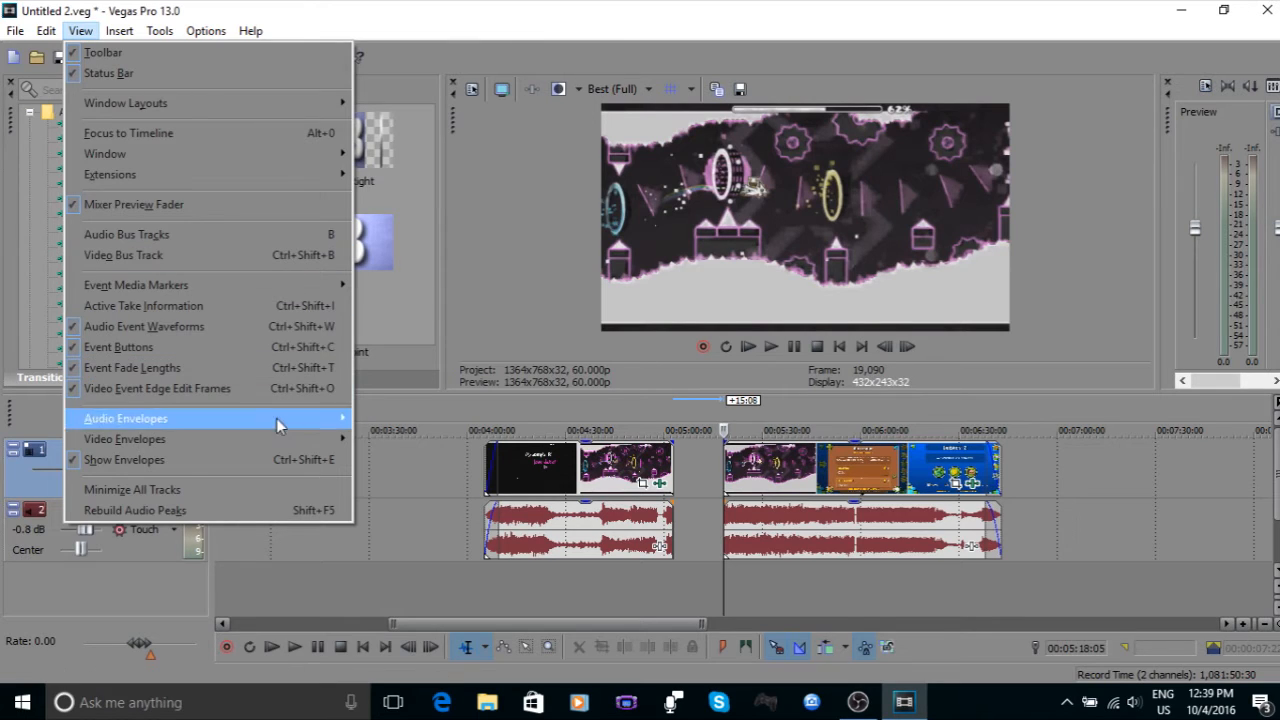
mouse_move(271, 437)
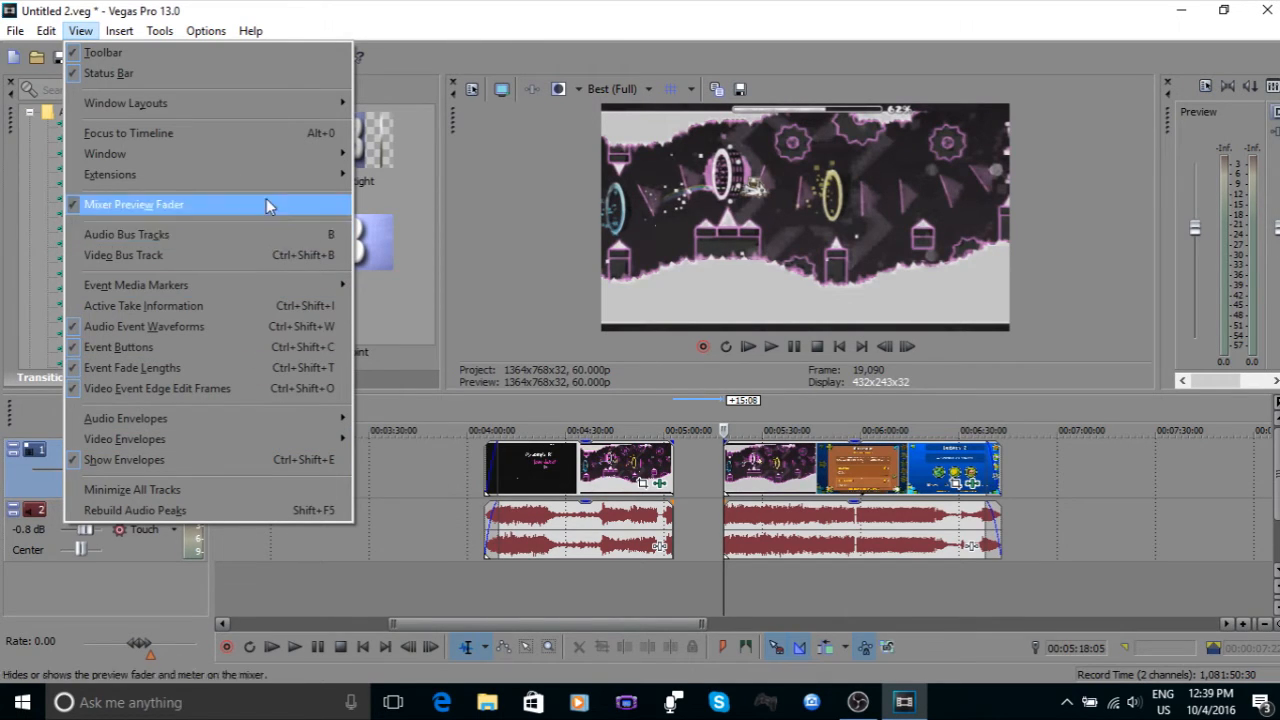
mouse_move(279, 158)
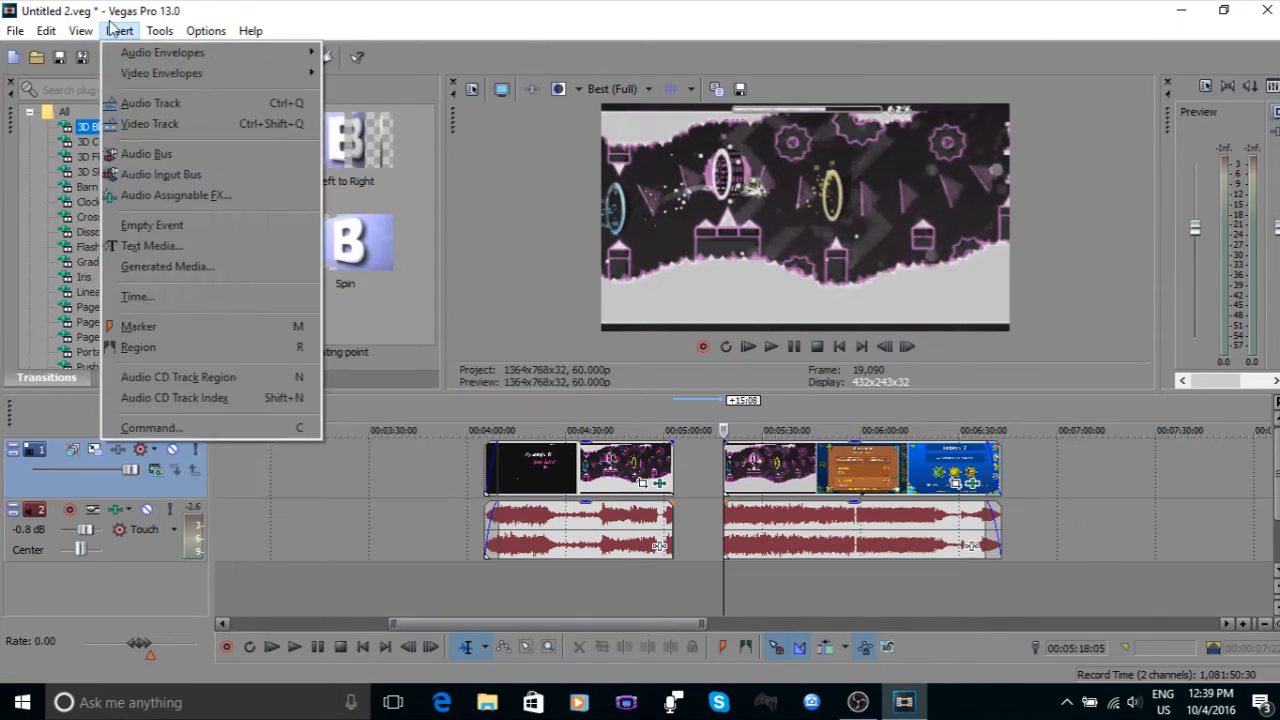
mouse_move(231, 159)
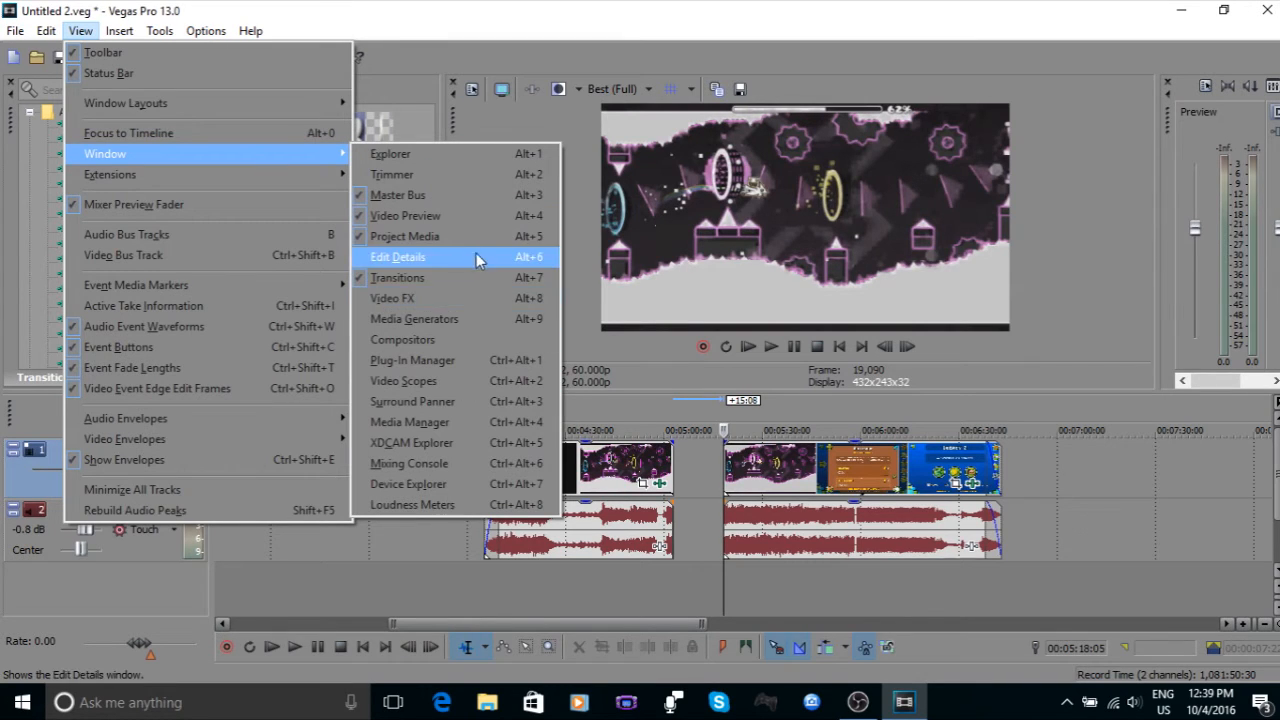
left_click(709, 55)
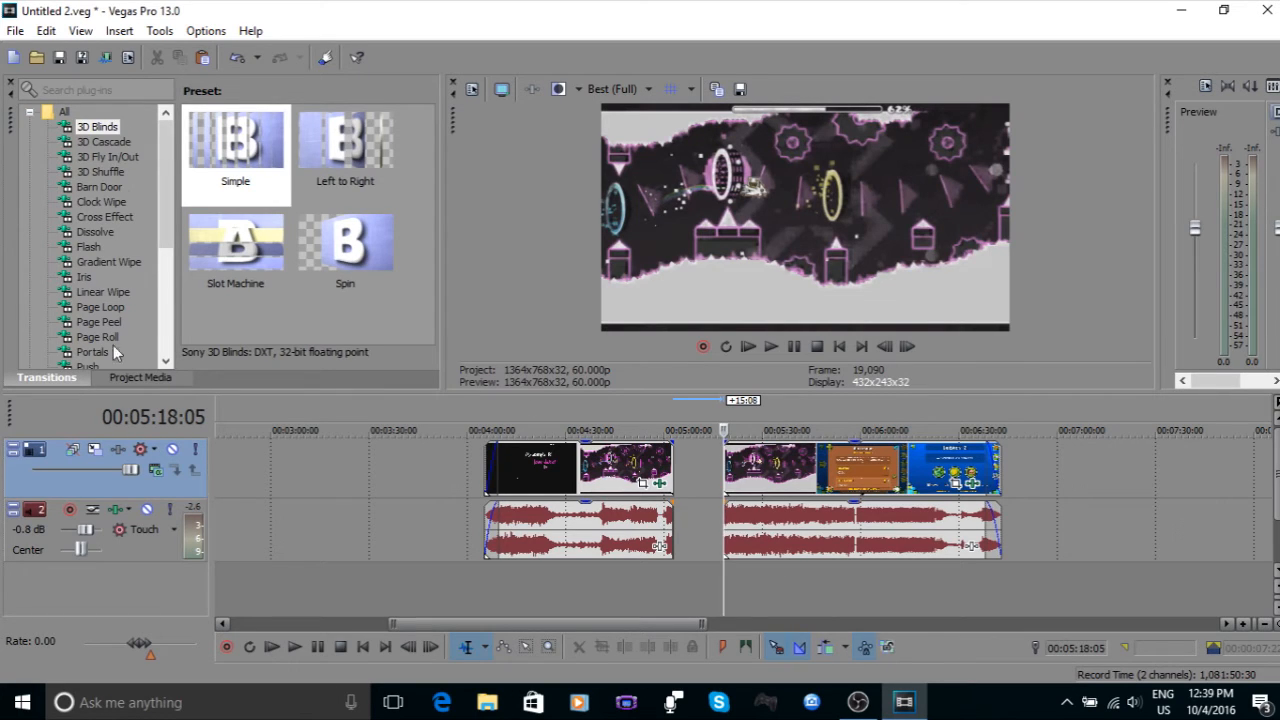
left_click_drag(154, 192, 168, 294)
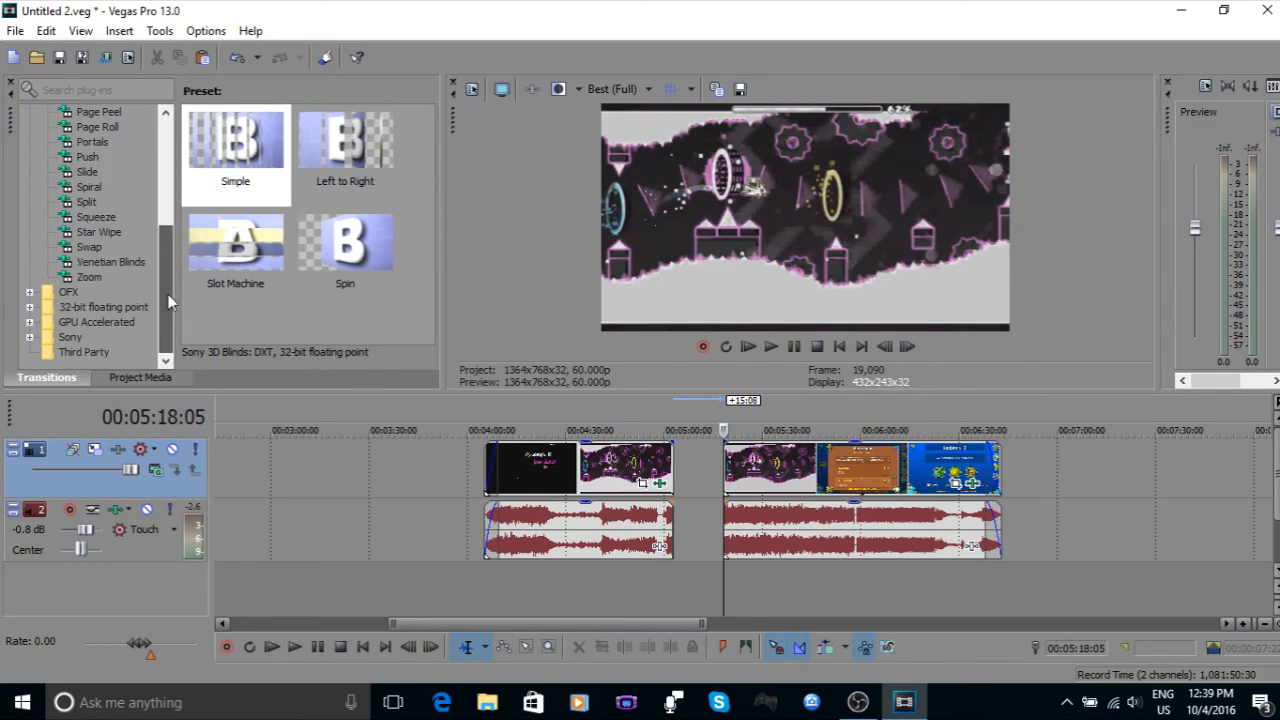
left_click(80, 351)
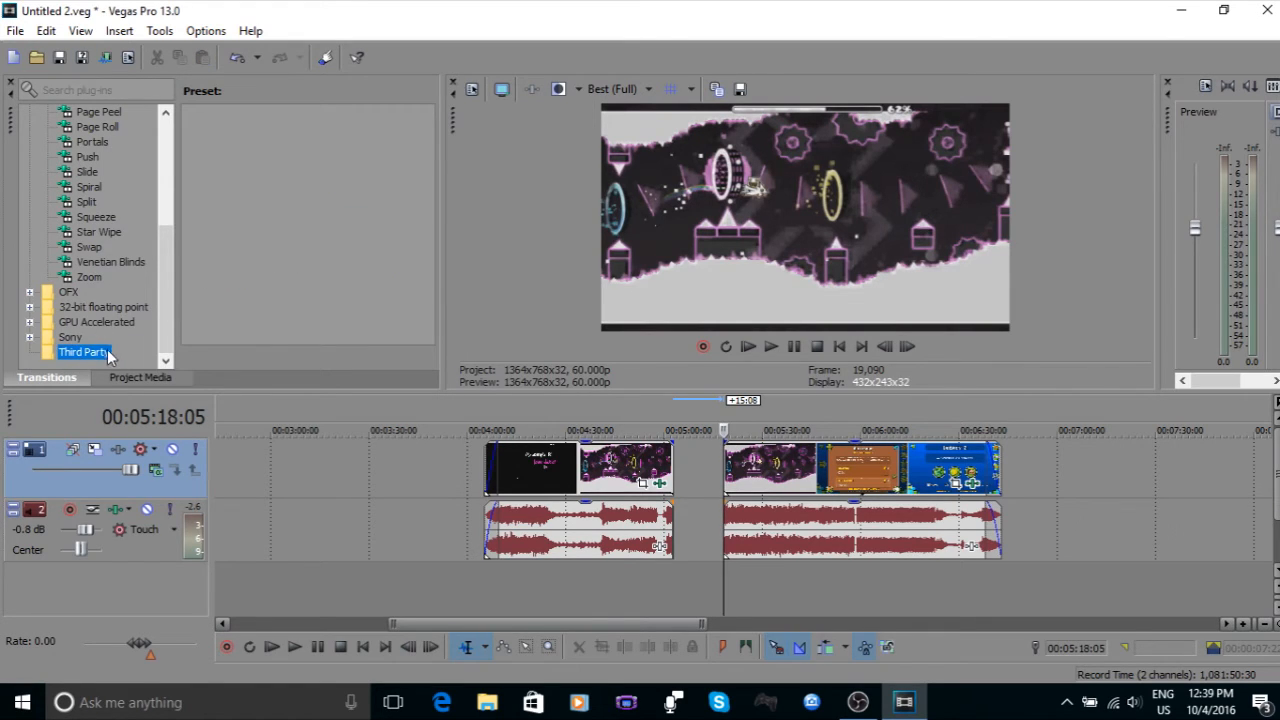
double_click(88, 324)
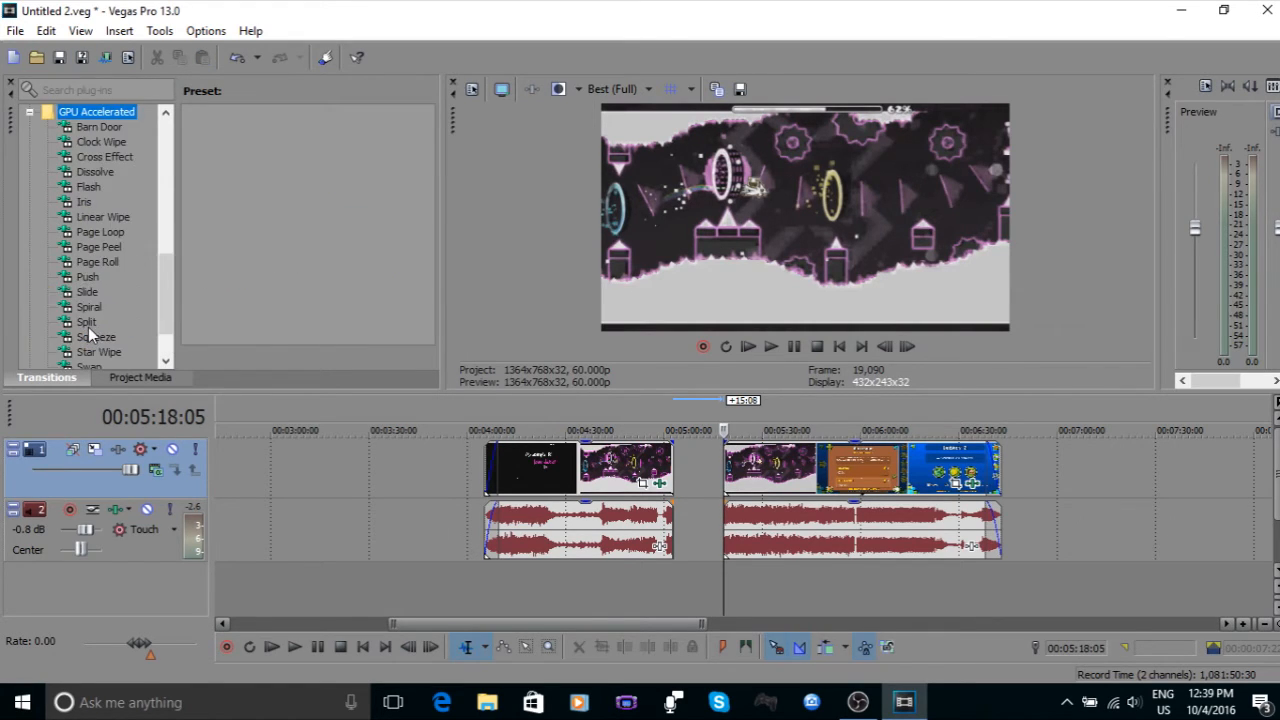
left_click(29, 111)
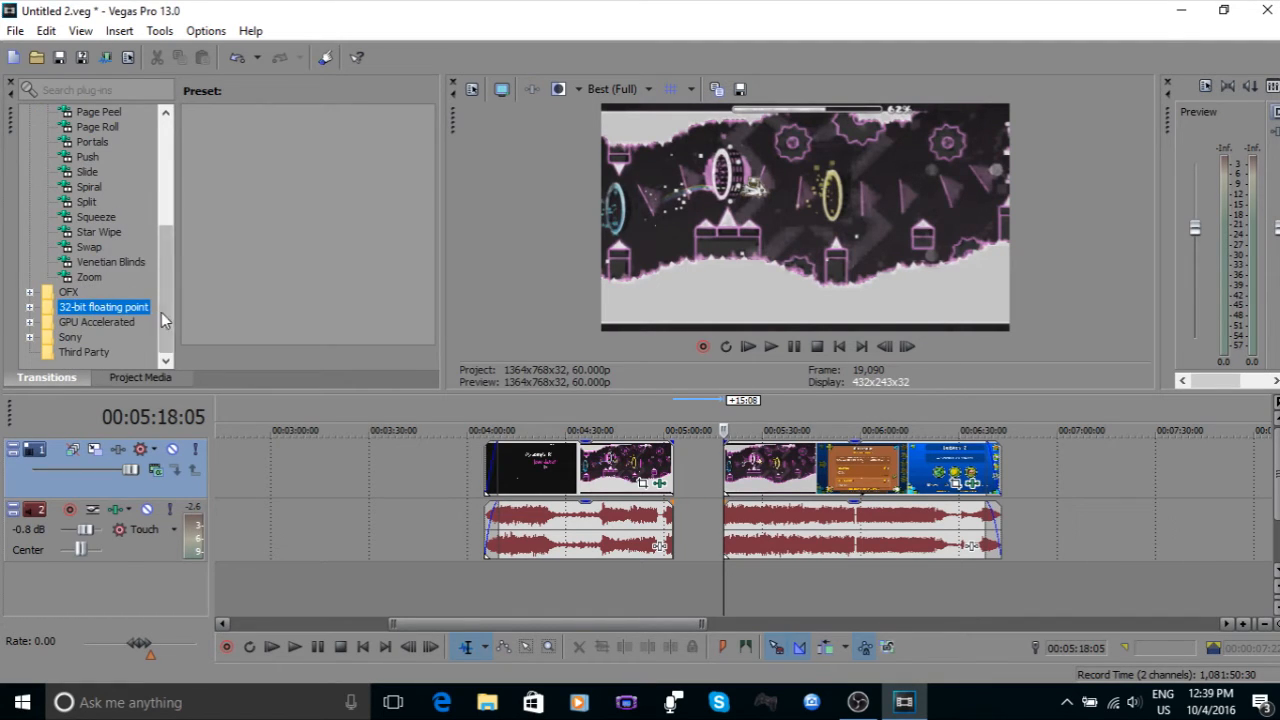
left_click_drag(168, 320, 141, 143)
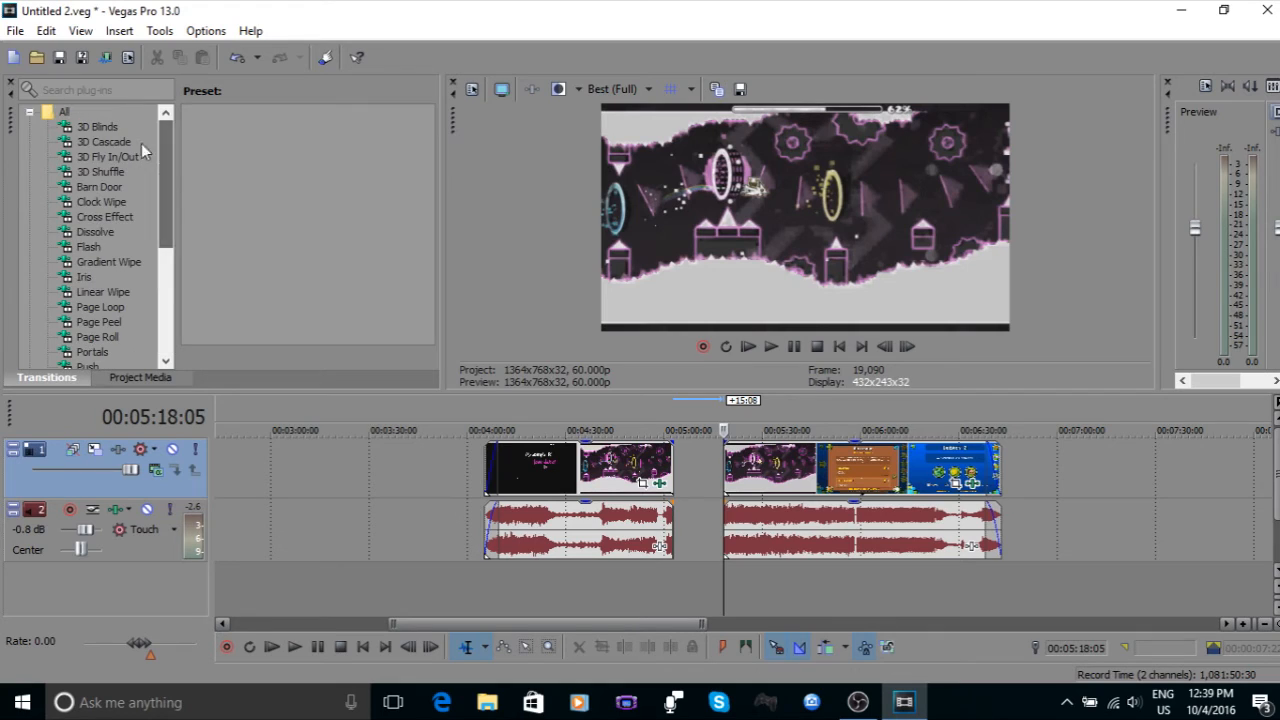
Step: Apply the default preset of the Flash transition to the start of the second clip
left_click(90, 246)
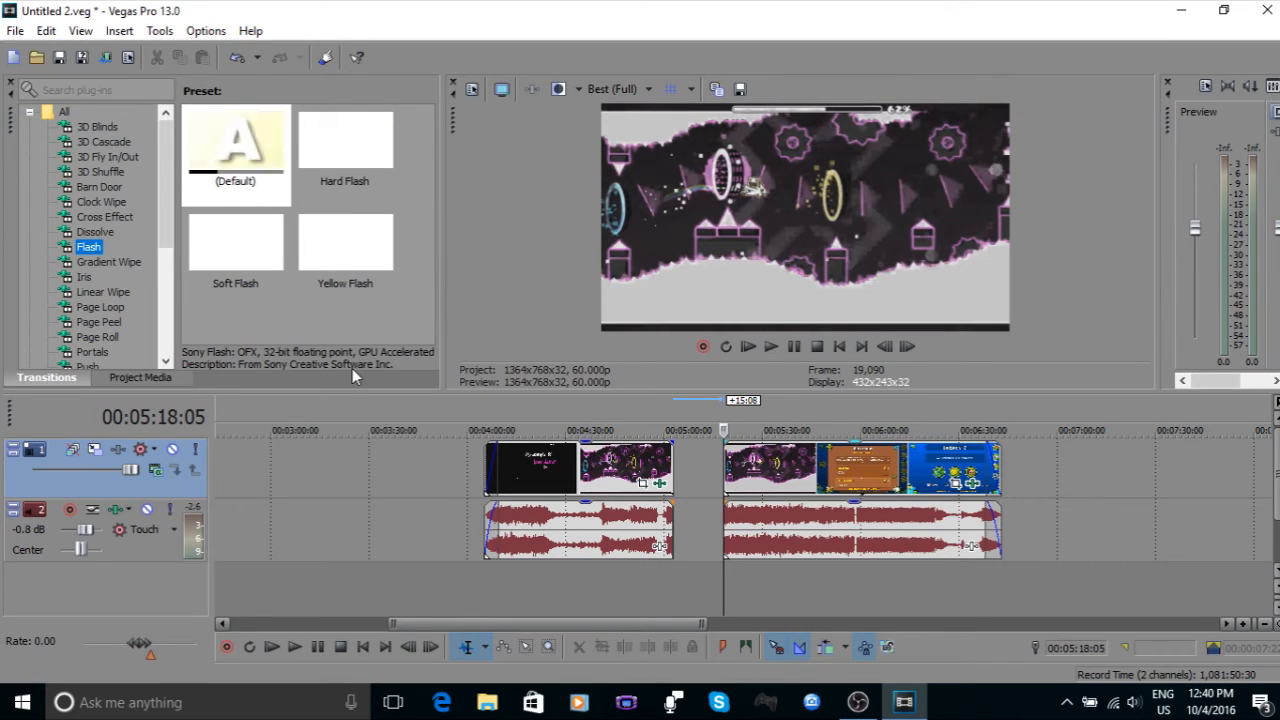
left_click(238, 148)
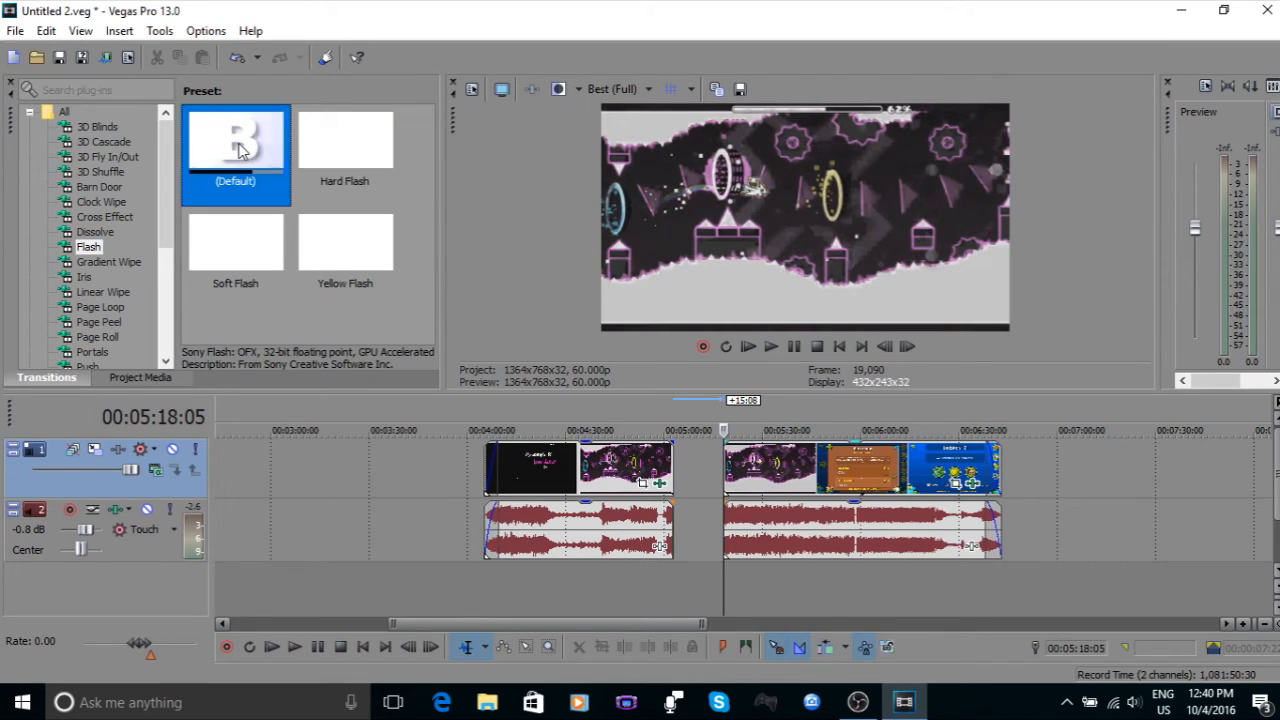
left_click_drag(238, 148, 731, 469)
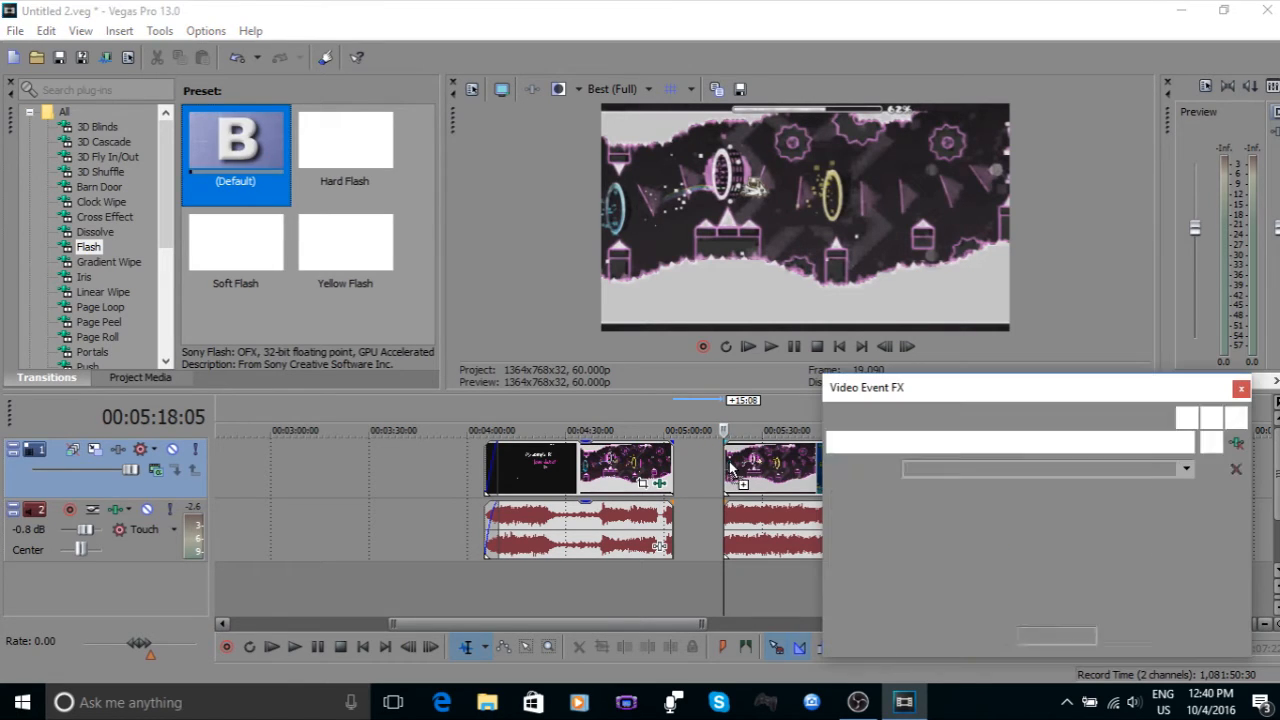
Step: Examine the gap between the two clips by moving the cursor across it and back to the second clip's start
left_click(716, 465)
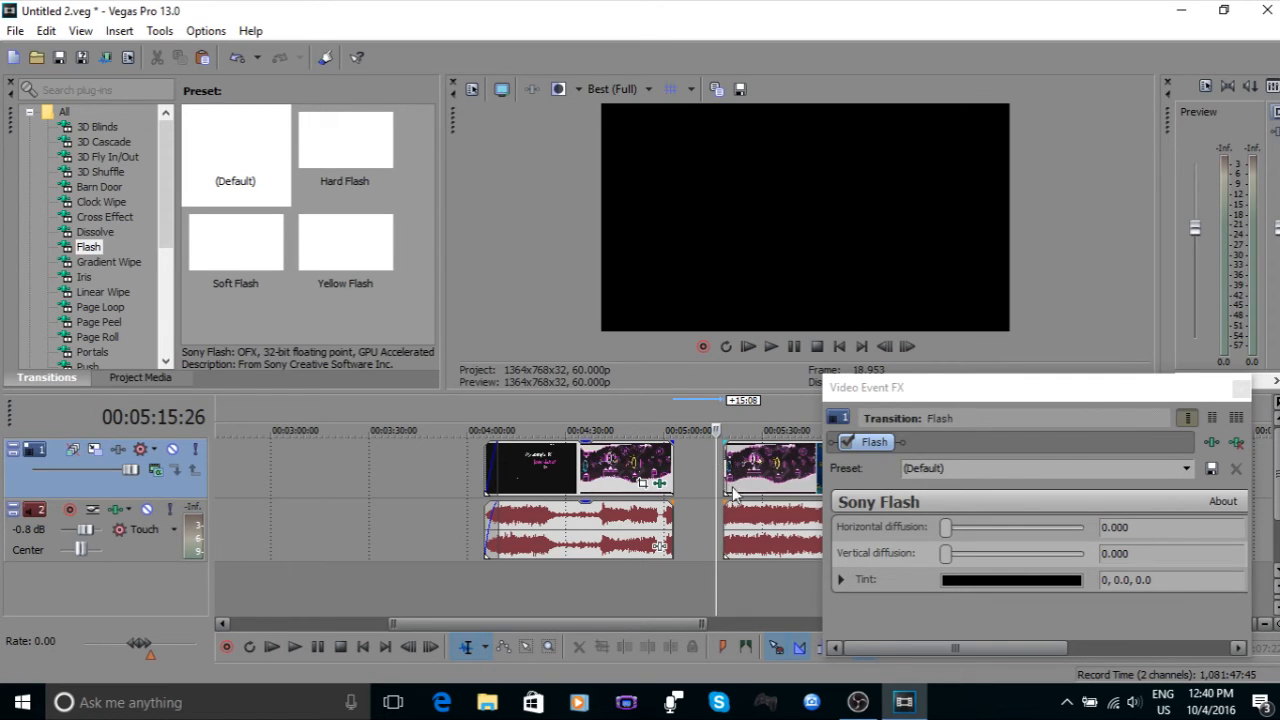
left_click_drag(719, 432, 714, 432)
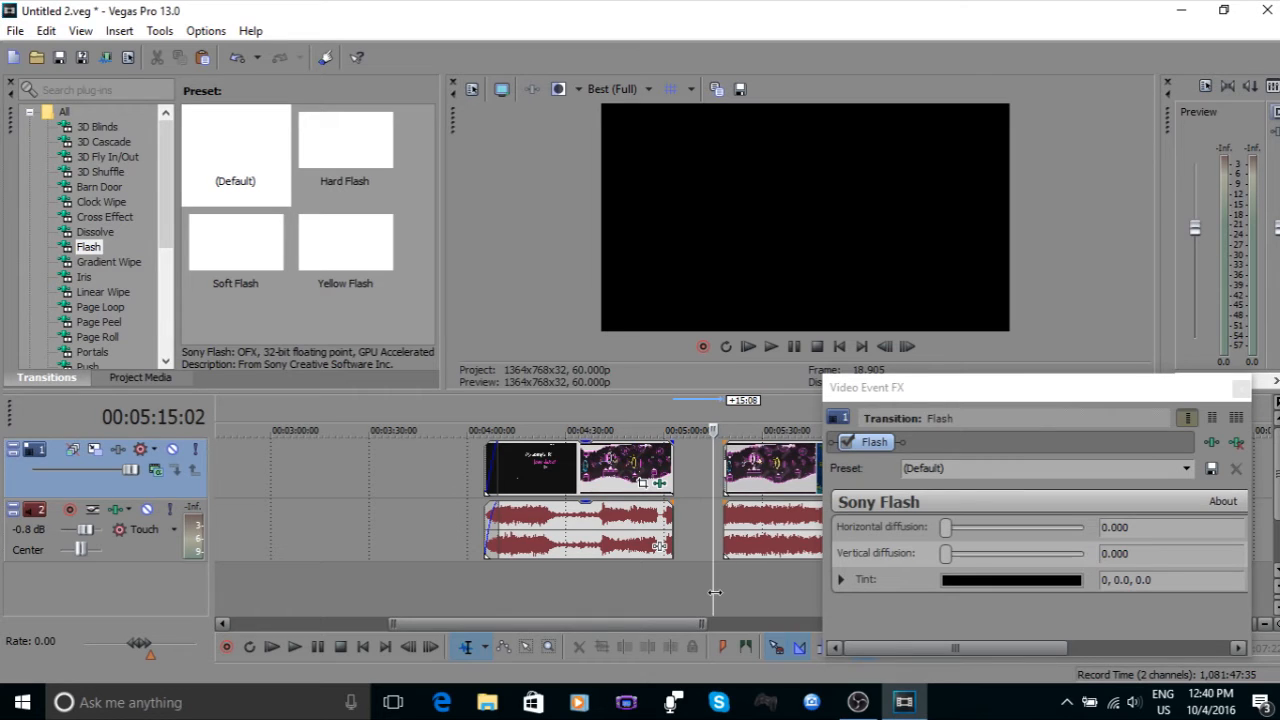
left_click_drag(715, 592, 688, 592)
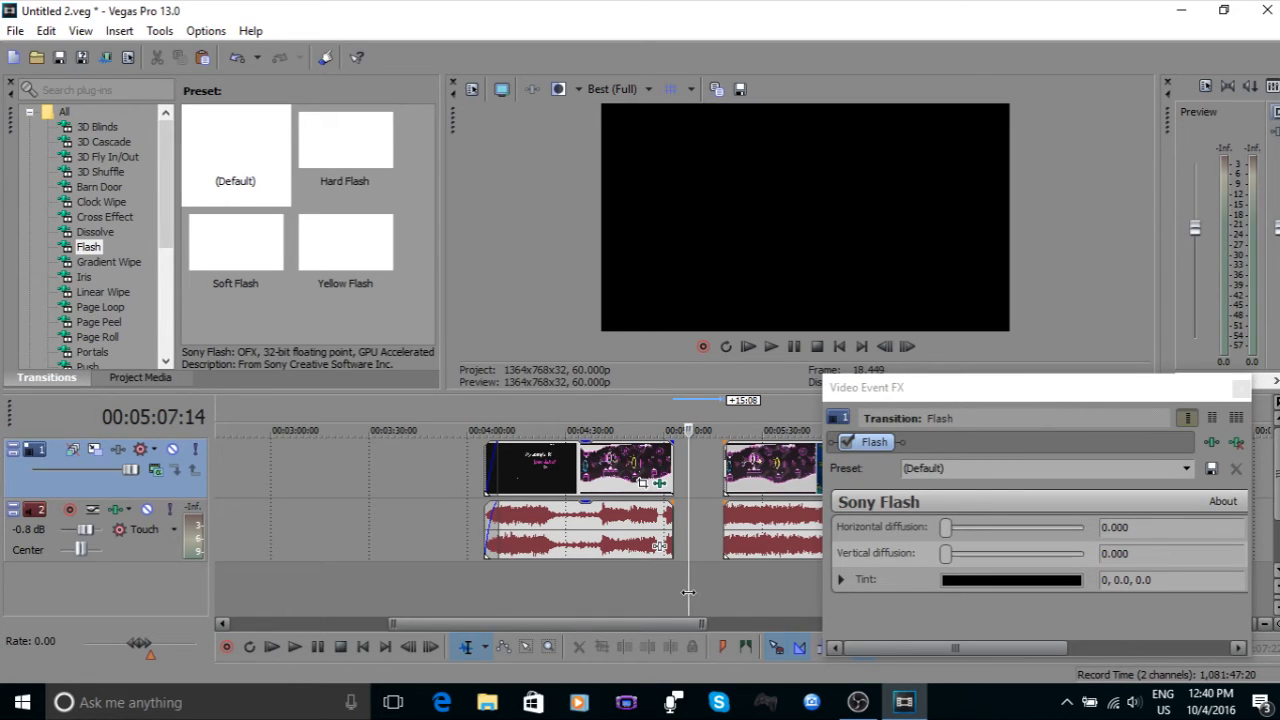
left_click_drag(688, 430, 679, 430)
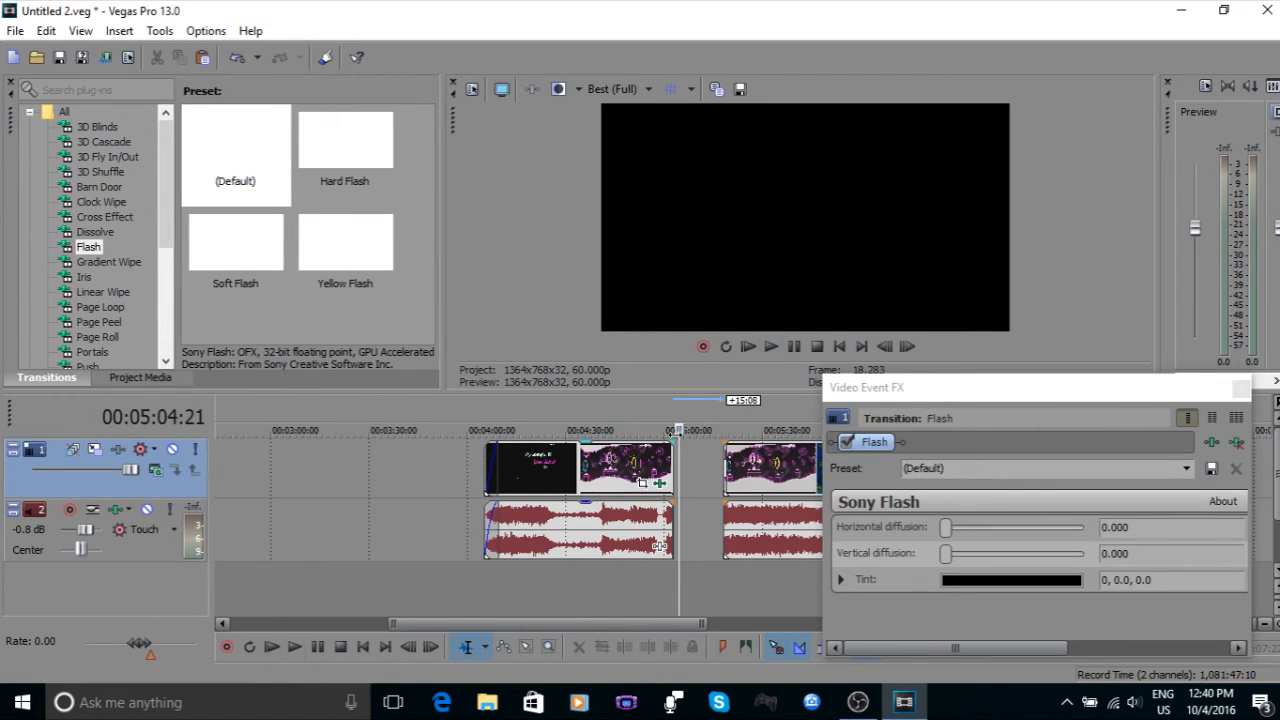
left_click(675, 597)
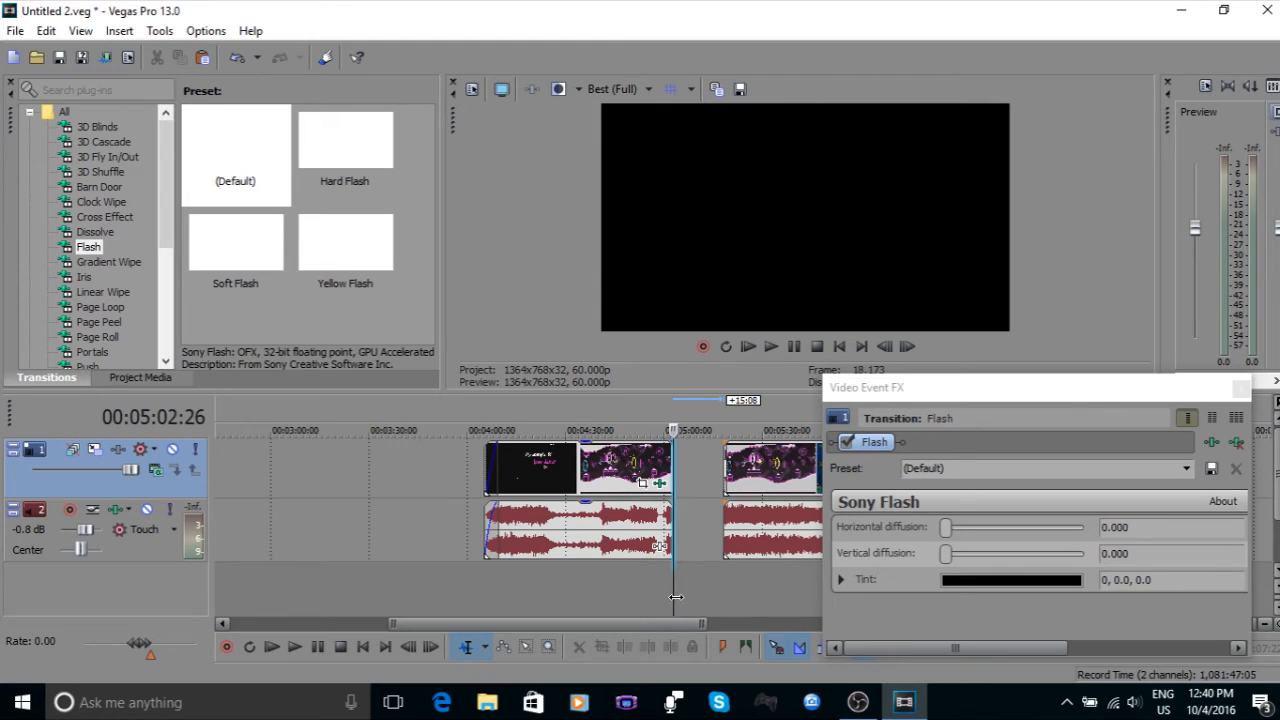
left_click_drag(675, 597, 703, 601)
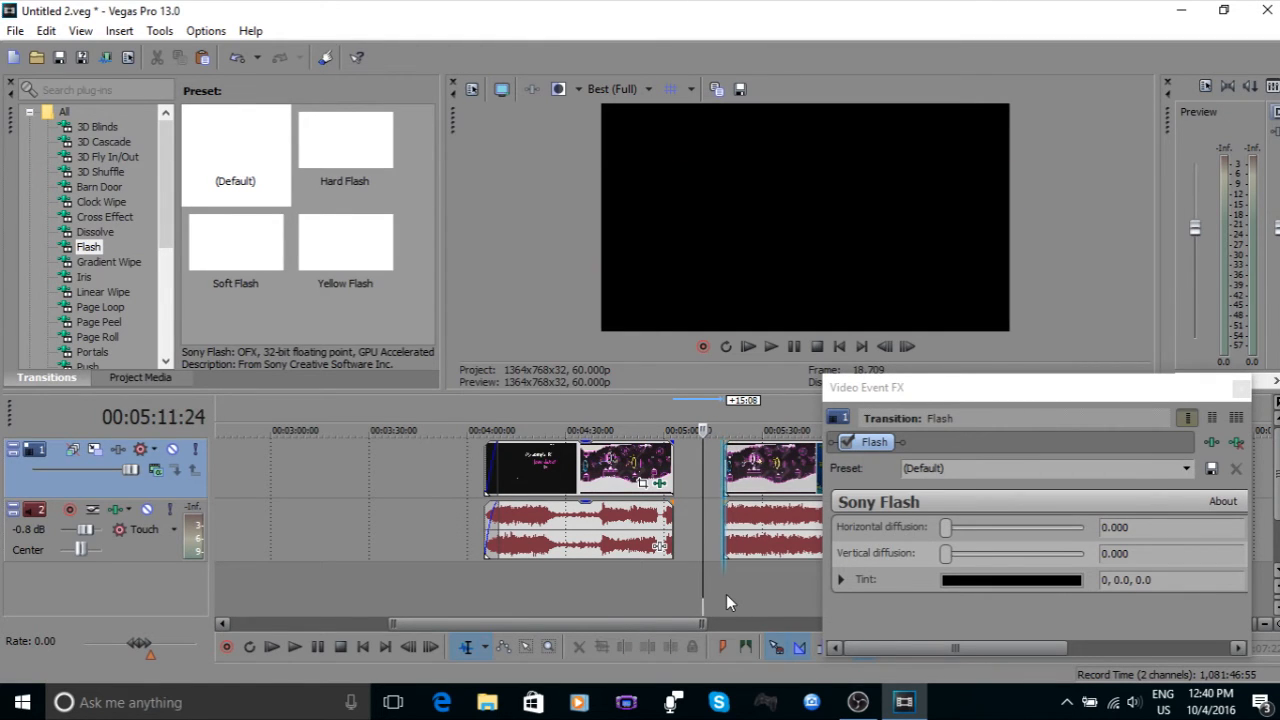
left_click(726, 594)
Step: Play the timeline from 00:05:16:25 to preview the Flash transition at the start of the second clip
scroll(745, 545, "up", 5)
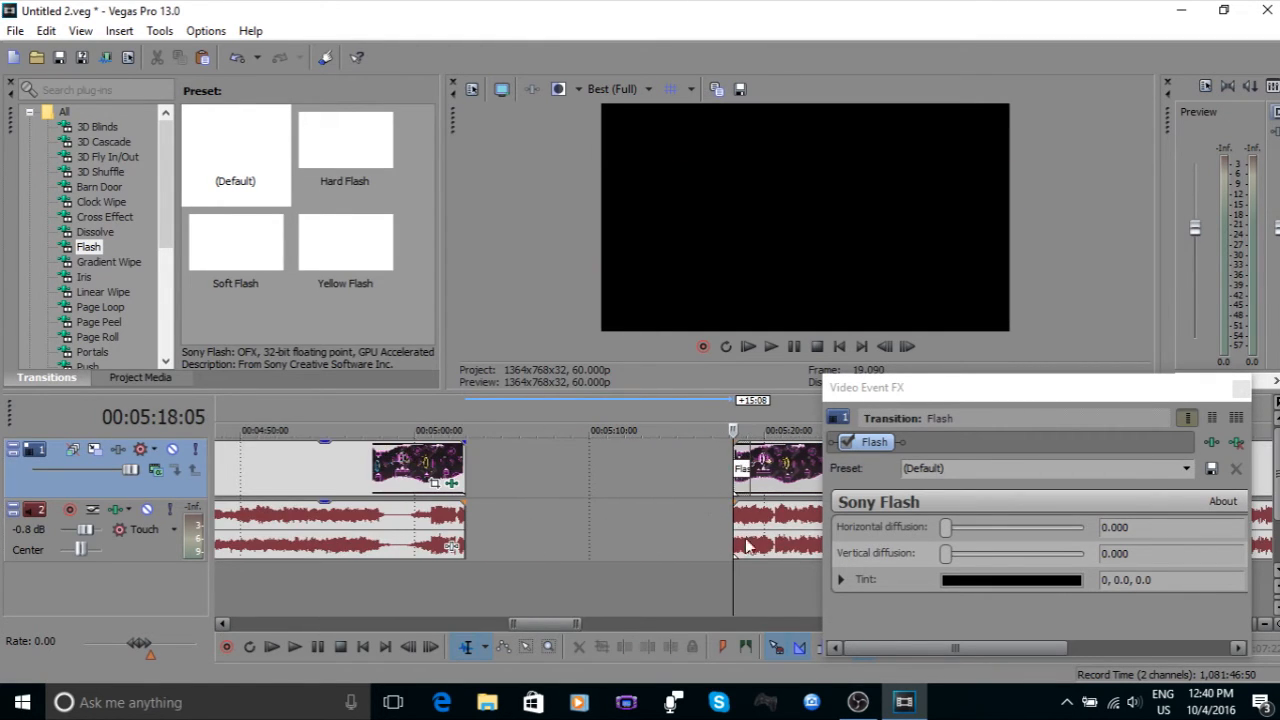
scroll(740, 467, "up", 3)
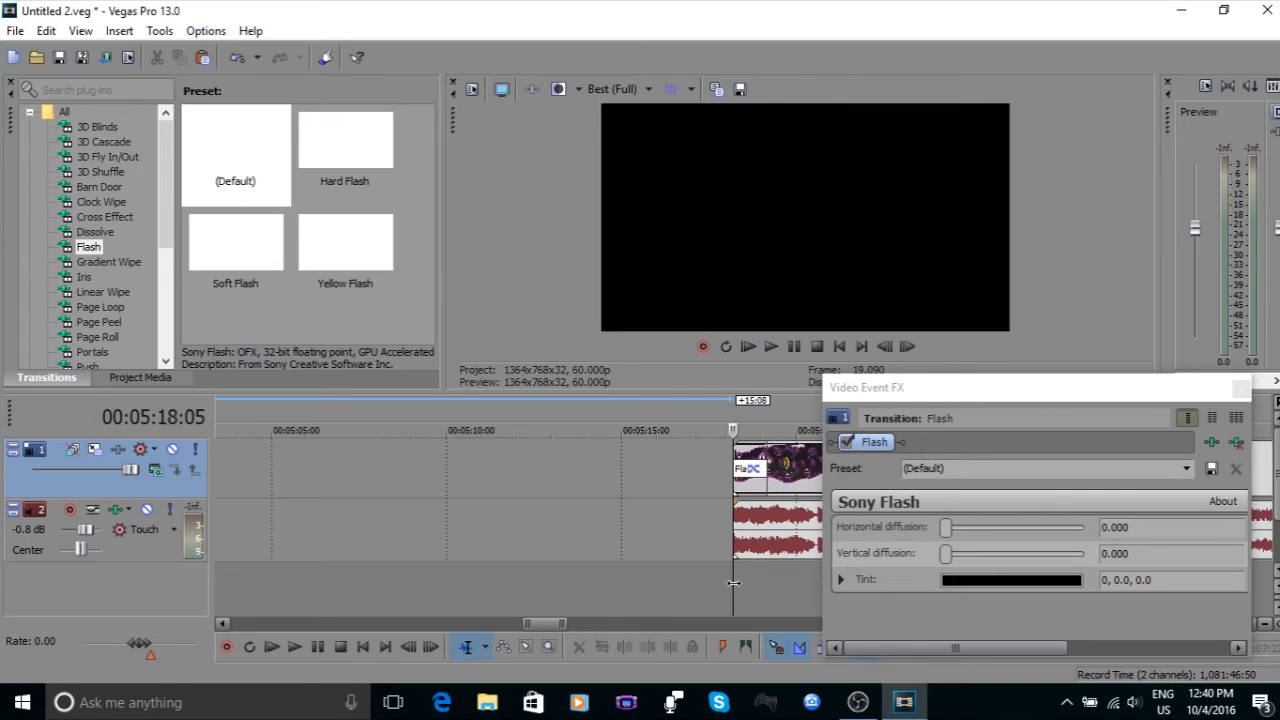
mouse_move(733, 583)
left_mouse_down()
mouse_move(721, 585)
mouse_move(774, 590)
mouse_move(715, 590)
left_mouse_up()
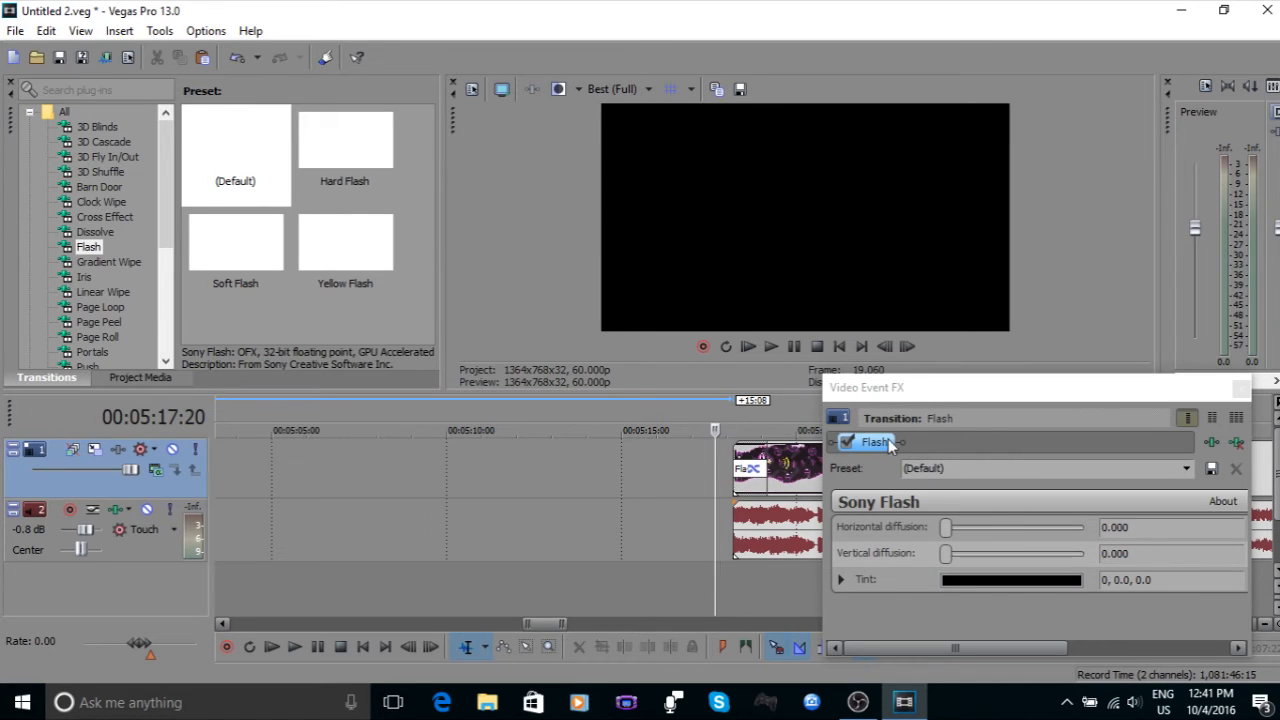
mouse_move(952, 528)
left_mouse_down()
mouse_move(979, 529)
mouse_move(936, 528)
left_mouse_up()
left_click(743, 601)
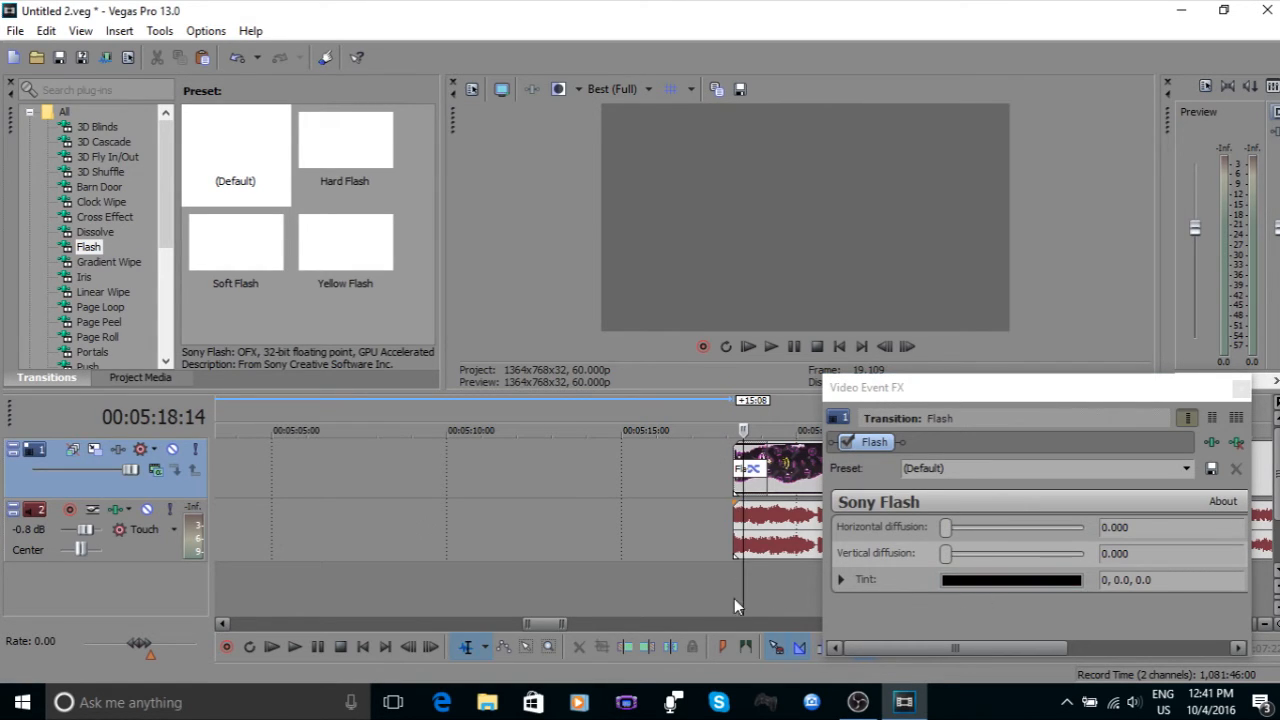
left_click(686, 598)
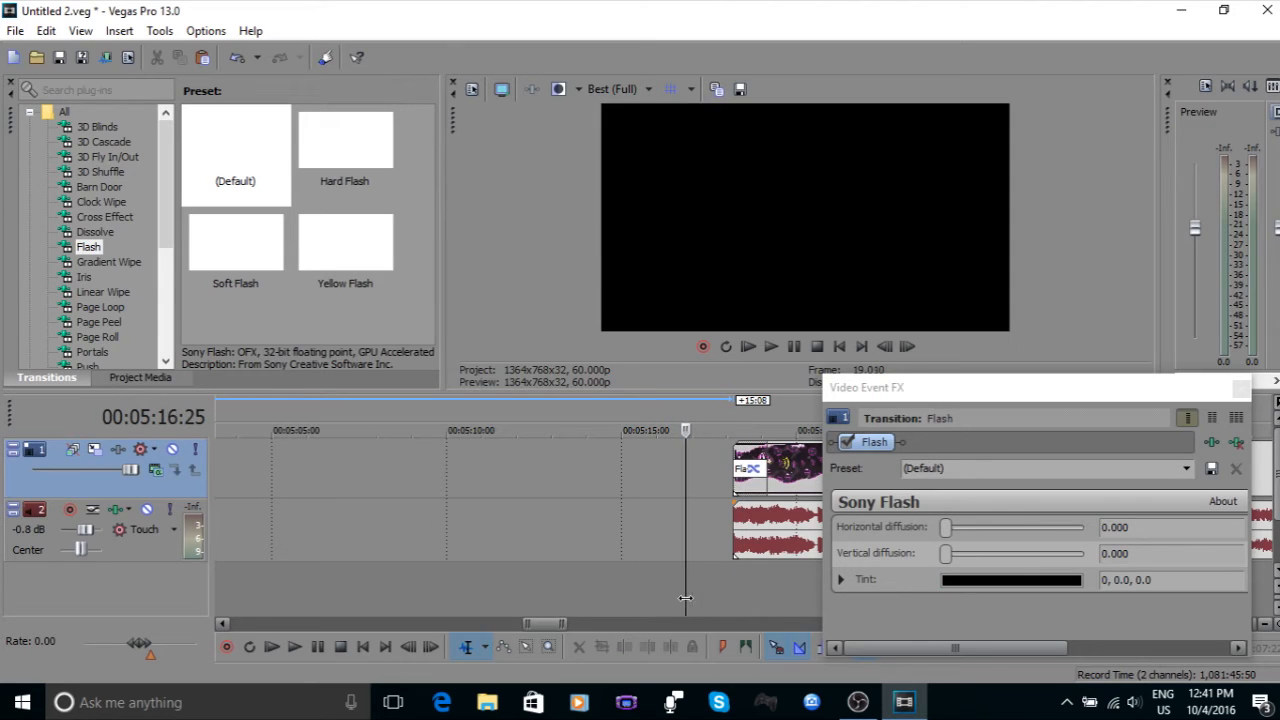
left_click(301, 648)
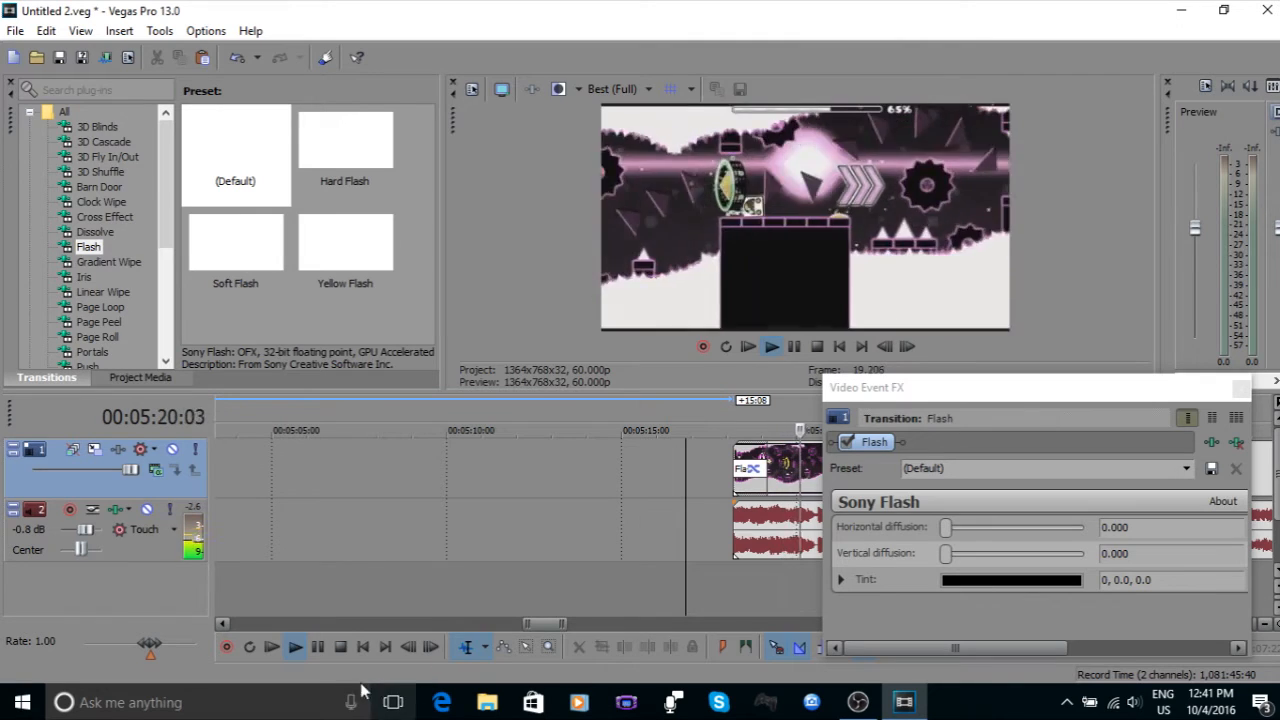
Step: Stop the playback, slightly lengthen the Flash transition at the second clip's start and close its settings
left_click(318, 648)
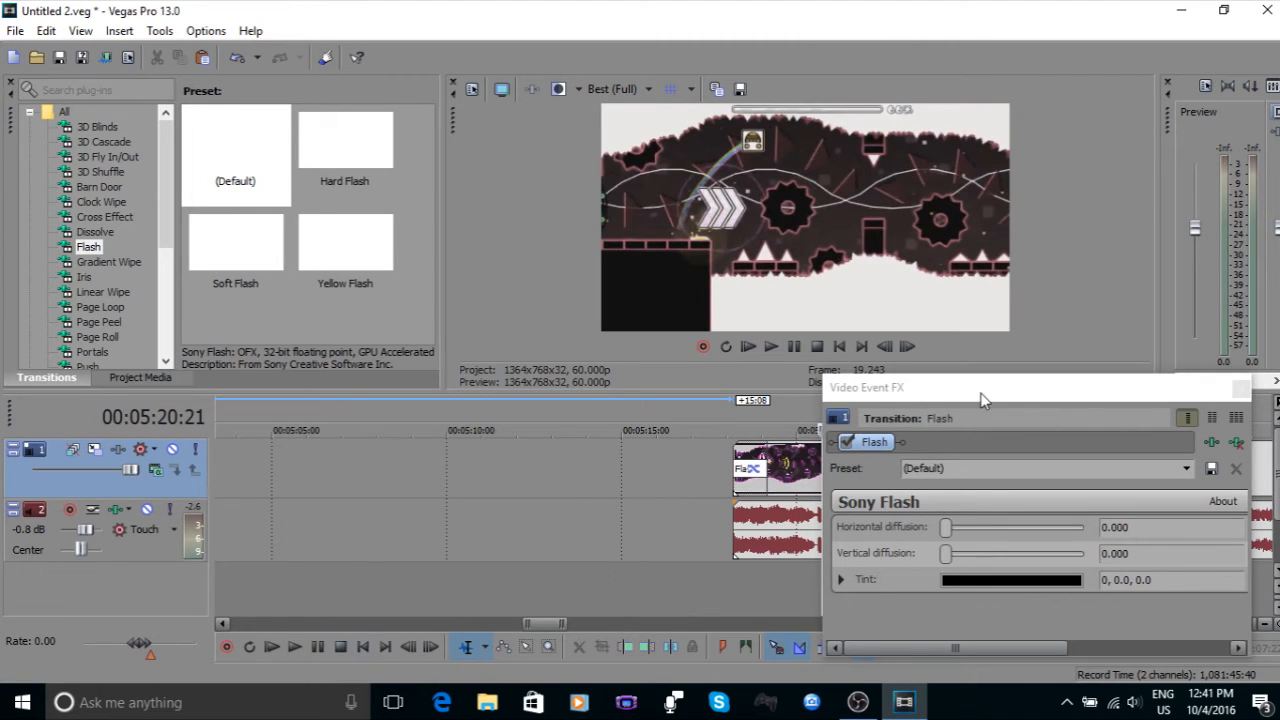
left_click_drag(1130, 395, 1155, 508)
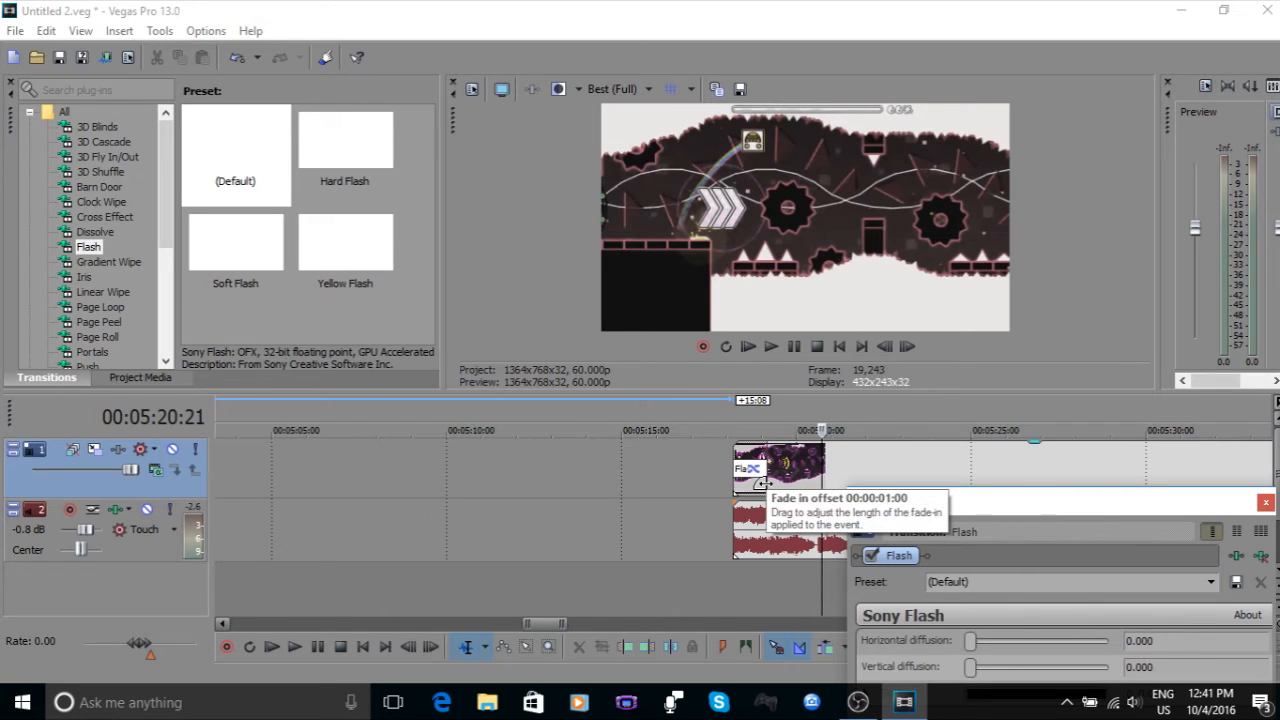
mouse_move(762, 483)
left_mouse_down()
mouse_move(737, 488)
mouse_move(915, 486)
mouse_move(768, 486)
left_mouse_up()
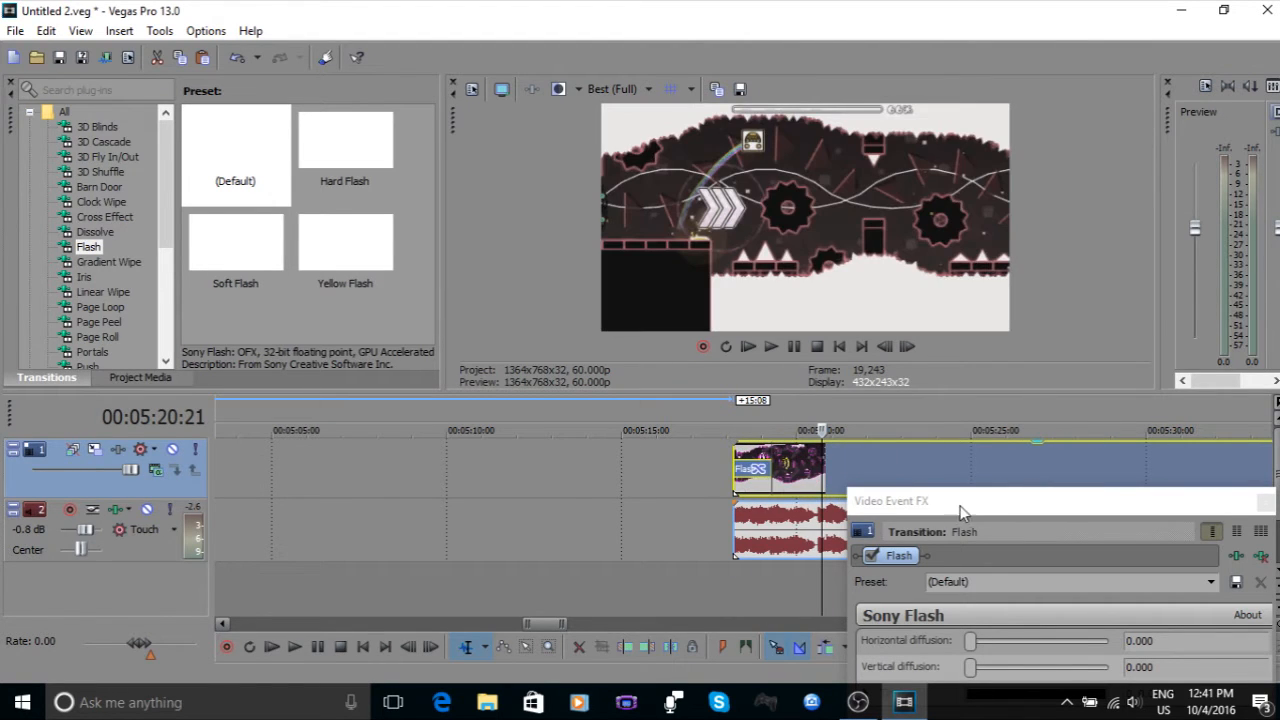
left_click_drag(1013, 507, 910, 358)
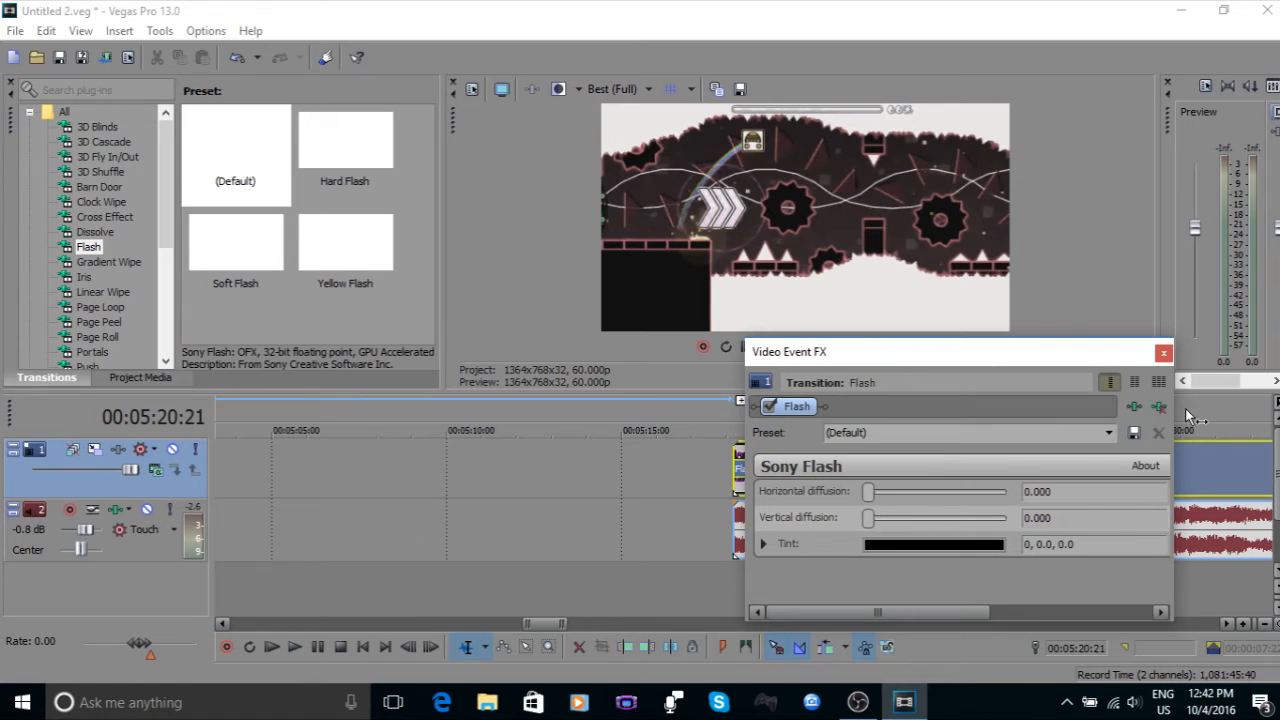
left_click_drag(1087, 357, 916, 247)
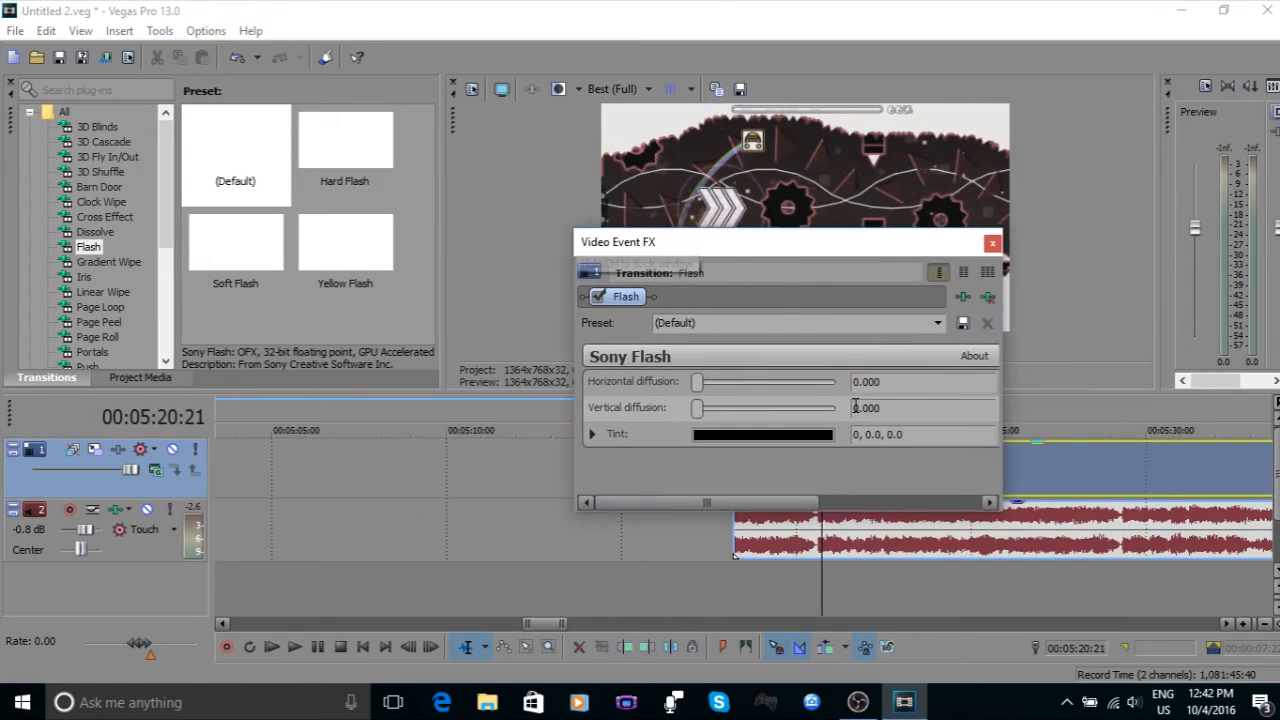
left_click(991, 246)
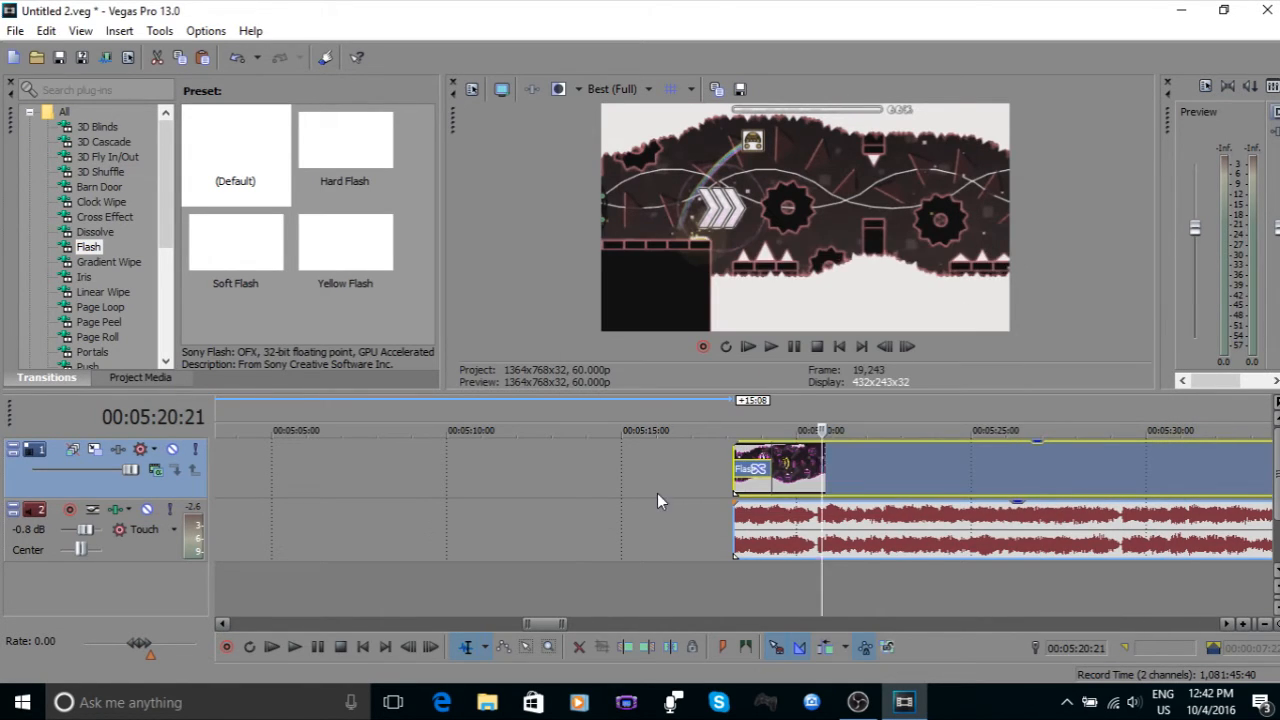
Step: Examine frames at several points in the two clips around the gap and look through the rest of the transitions list
left_click(657, 495)
scroll(664, 505, "down", 5)
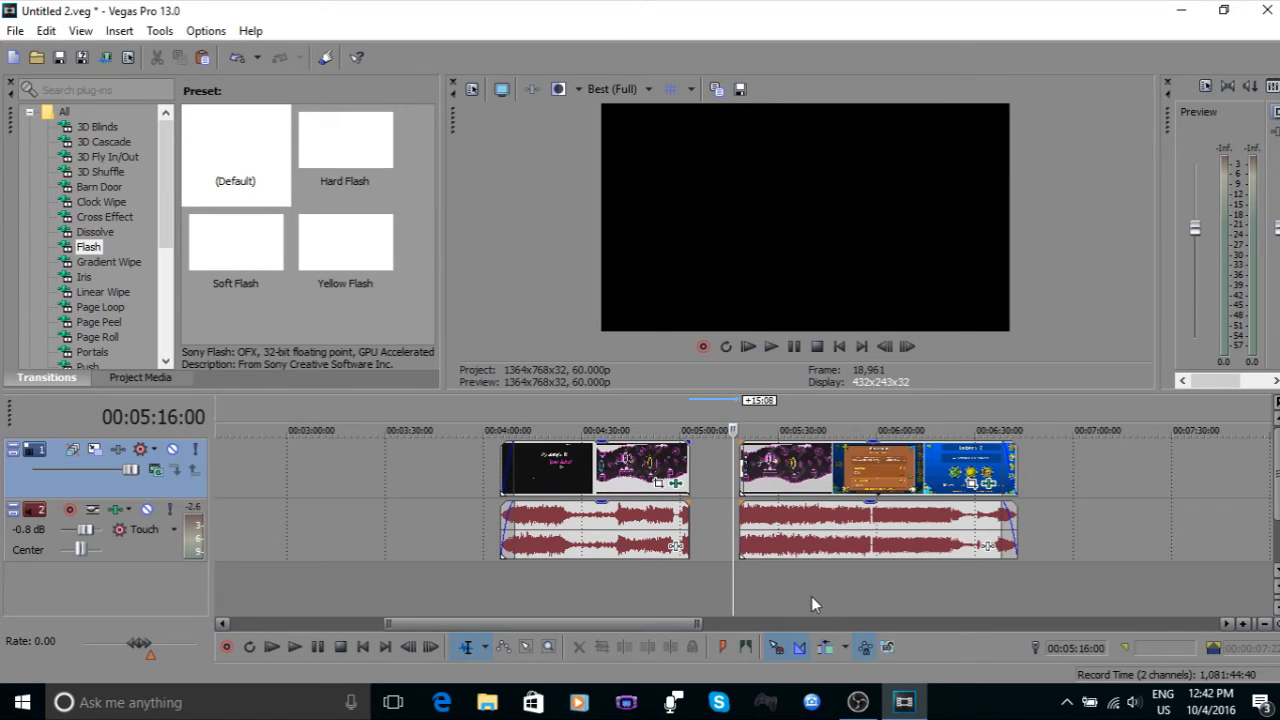
left_click(811, 597)
left_click(878, 575)
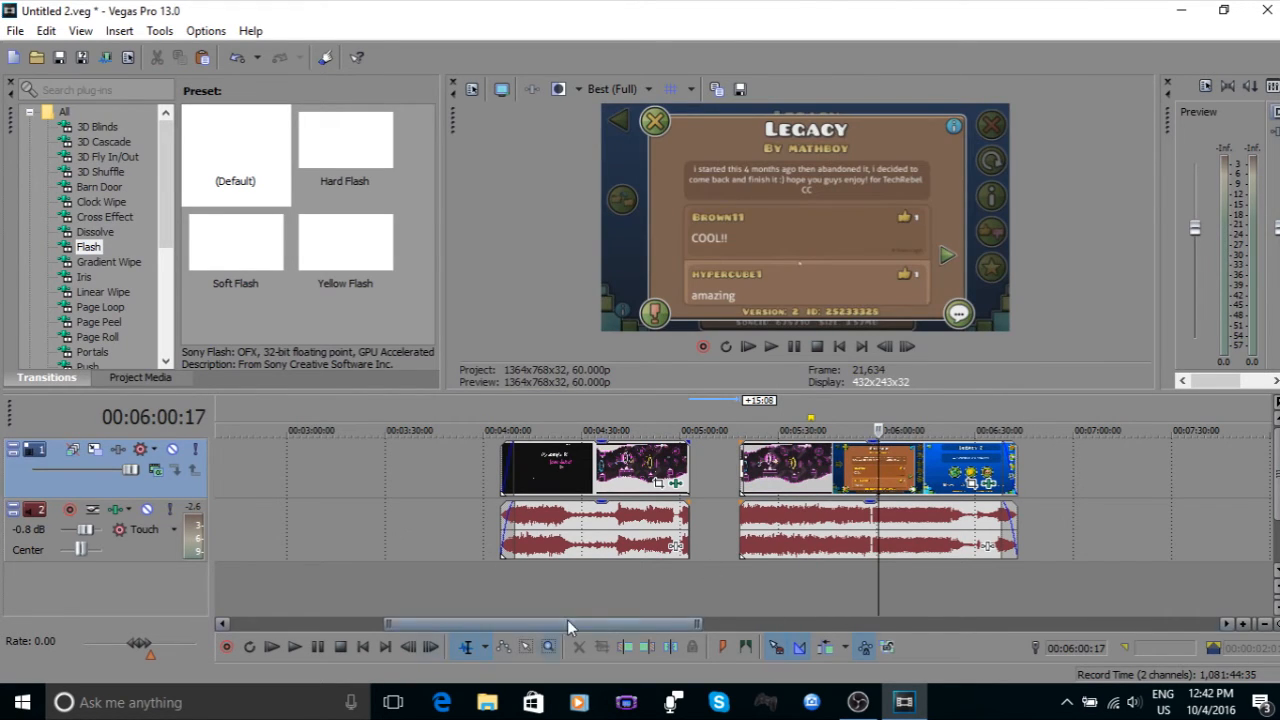
left_click(596, 591)
left_click(558, 587)
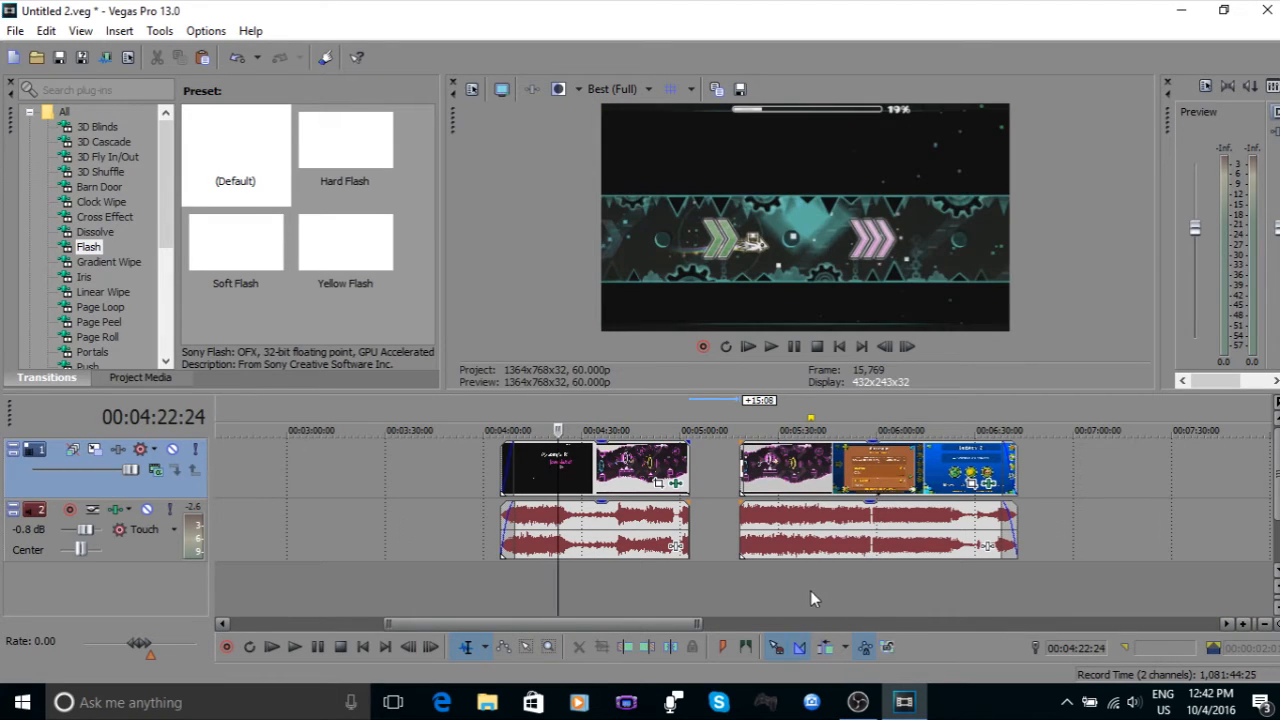
left_click(810, 598)
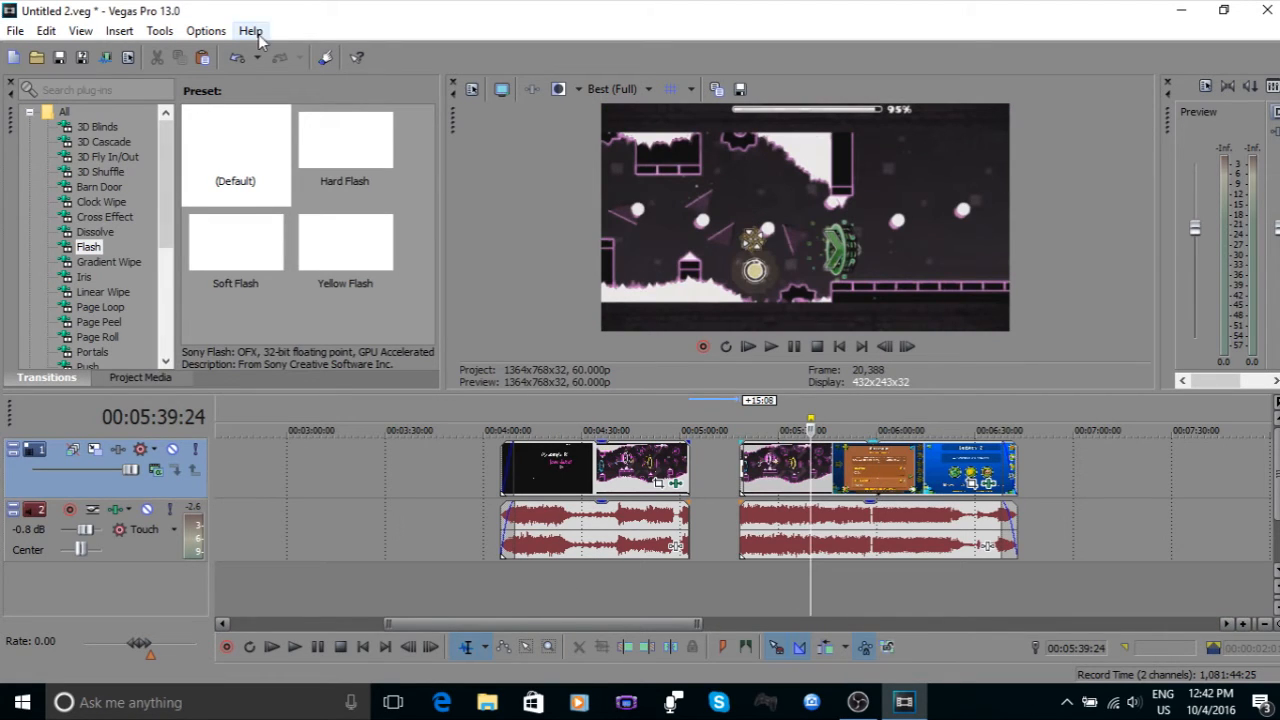
scroll(139, 202, "down", 5)
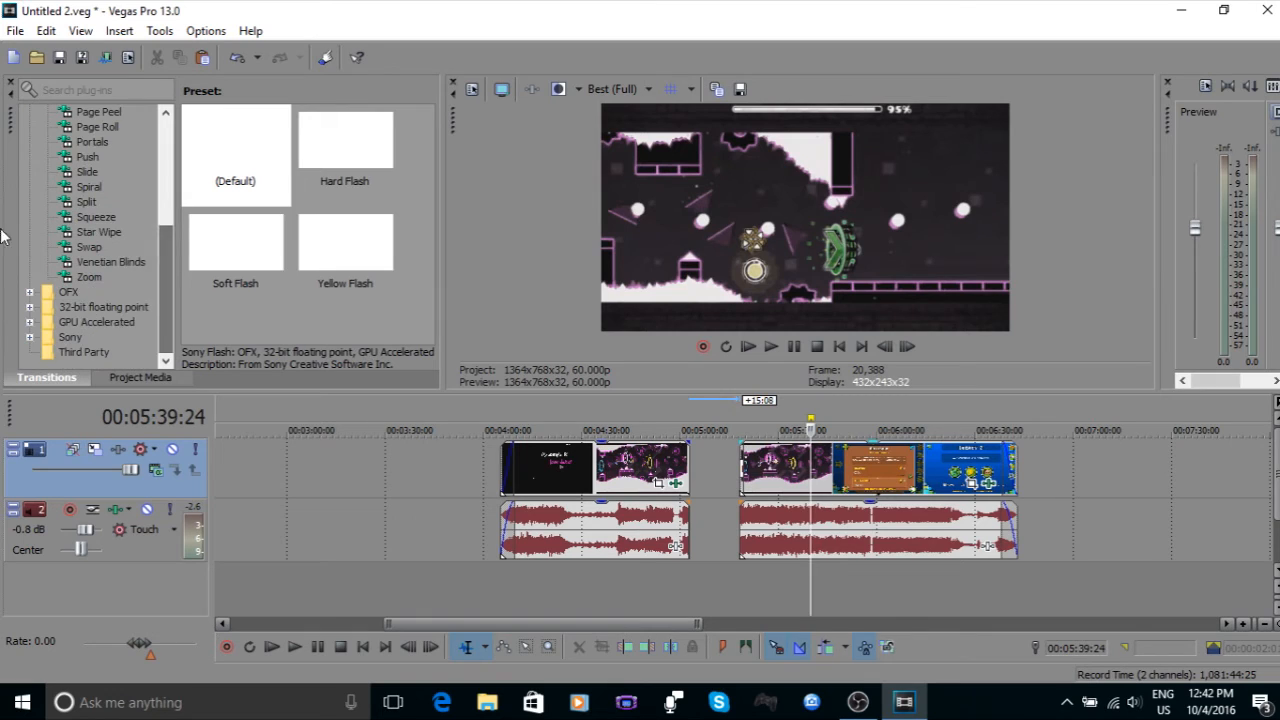
left_click(441, 600)
left_click(580, 595)
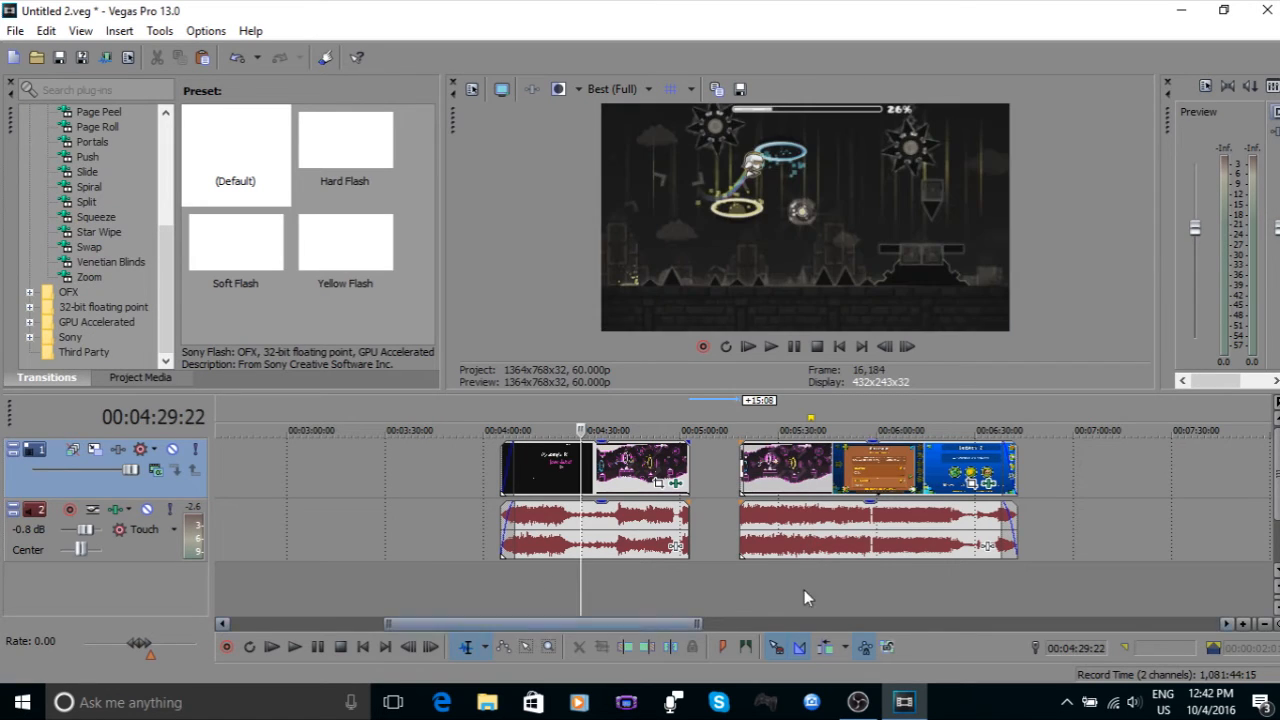
Step: Examine the last clip at its start, its end and around its level-complete and level-info scenes
left_click(845, 581)
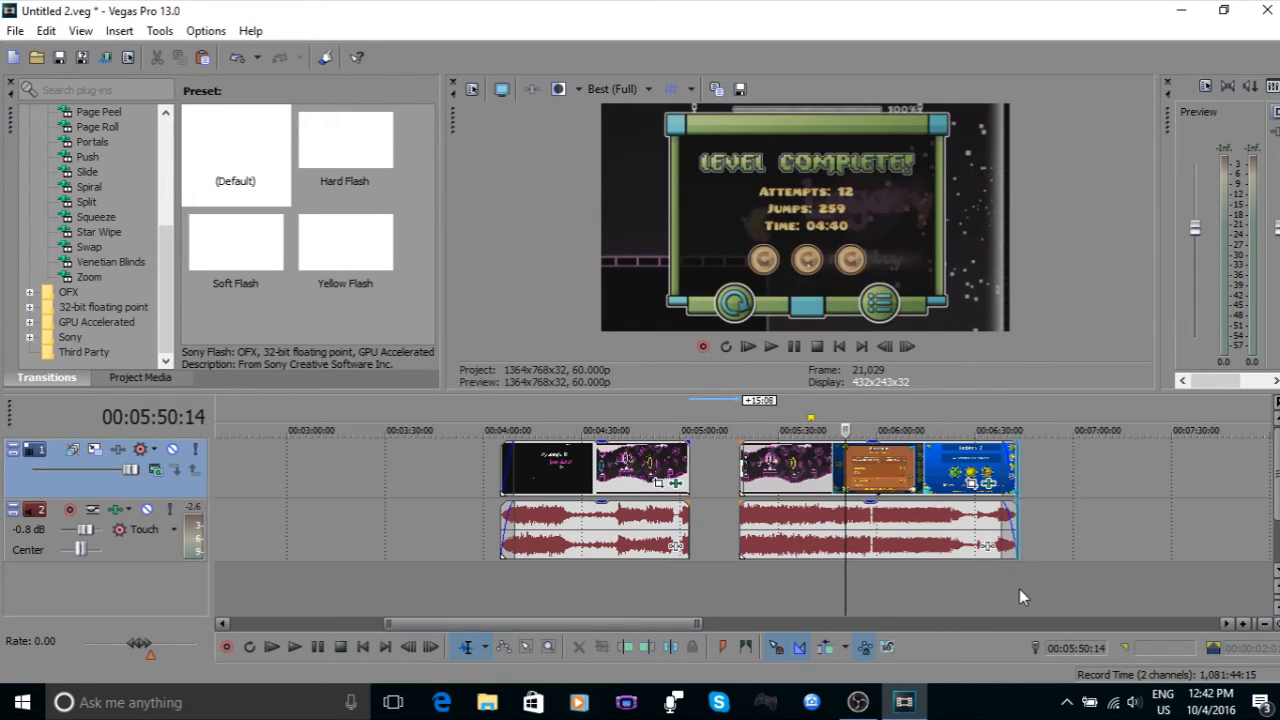
left_click(1019, 589)
left_click(738, 589)
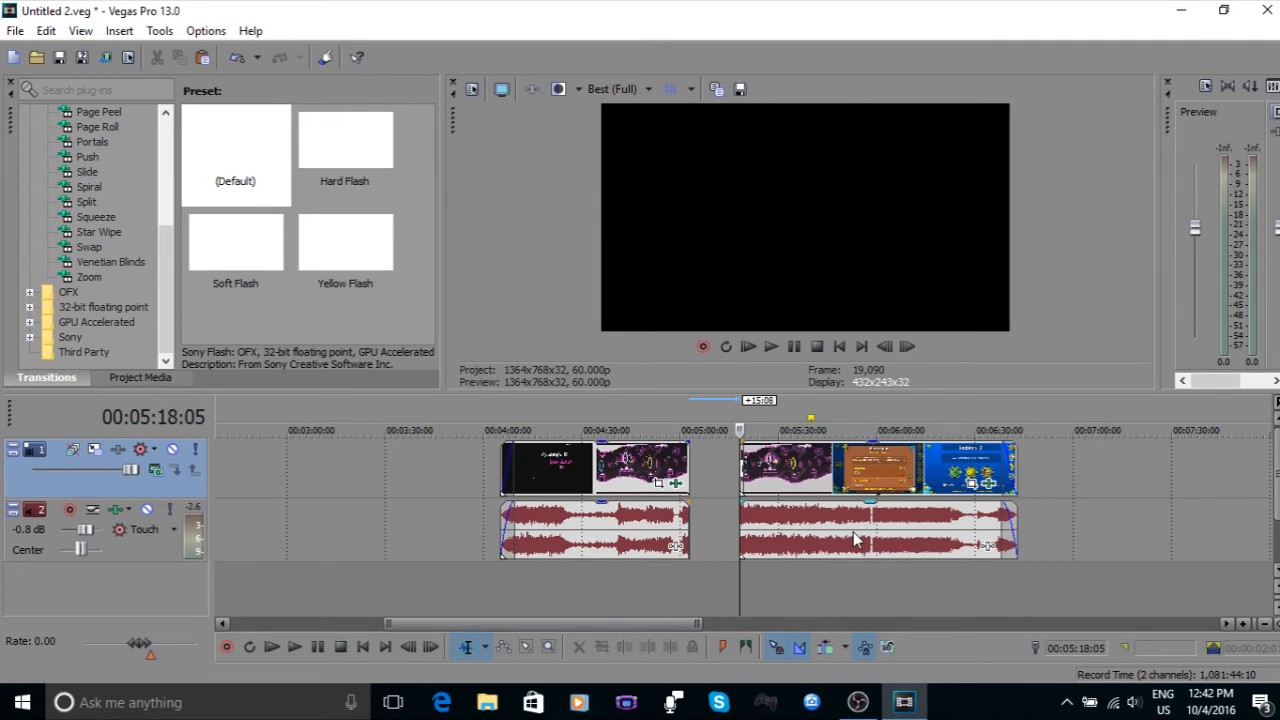
left_click(872, 591)
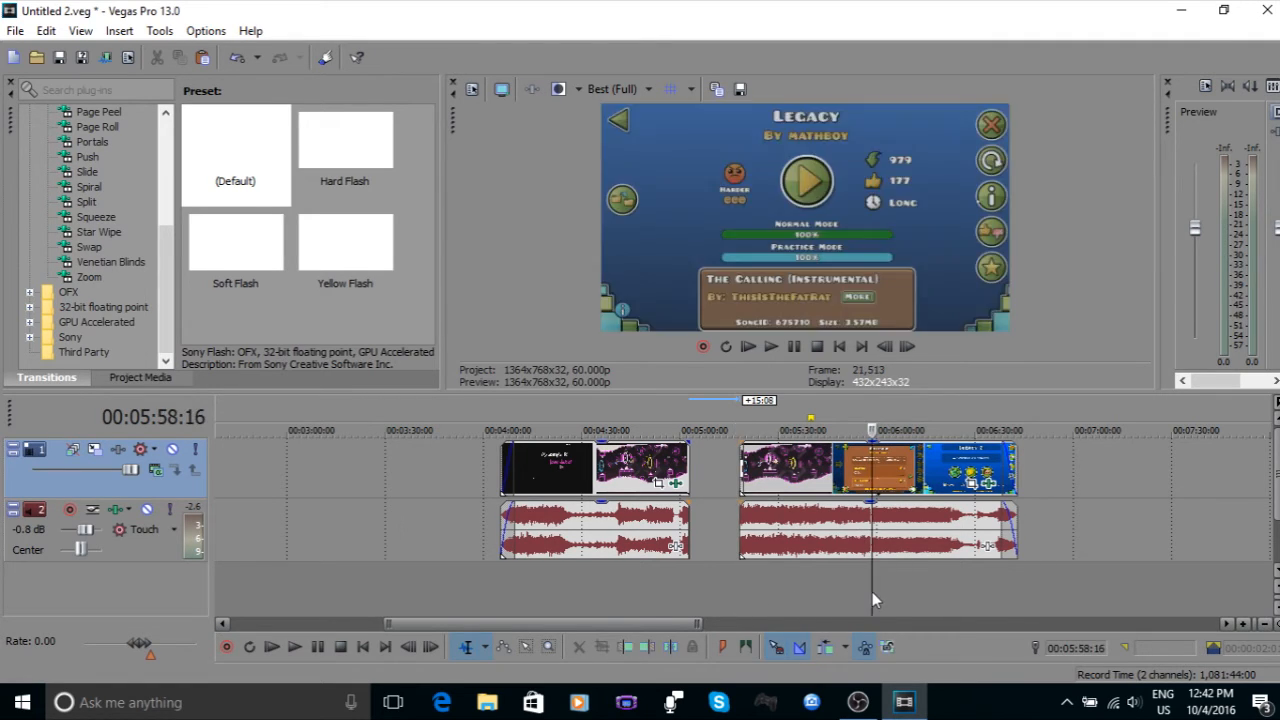
left_click(899, 588)
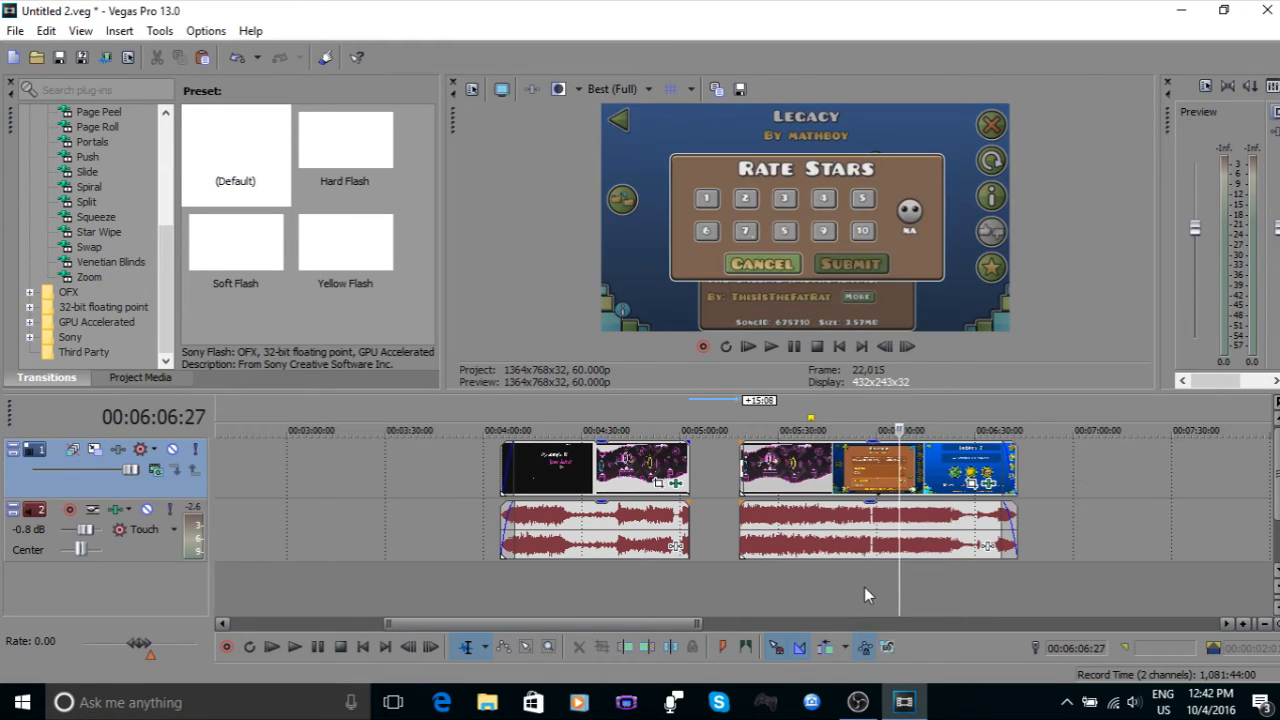
left_click(862, 588)
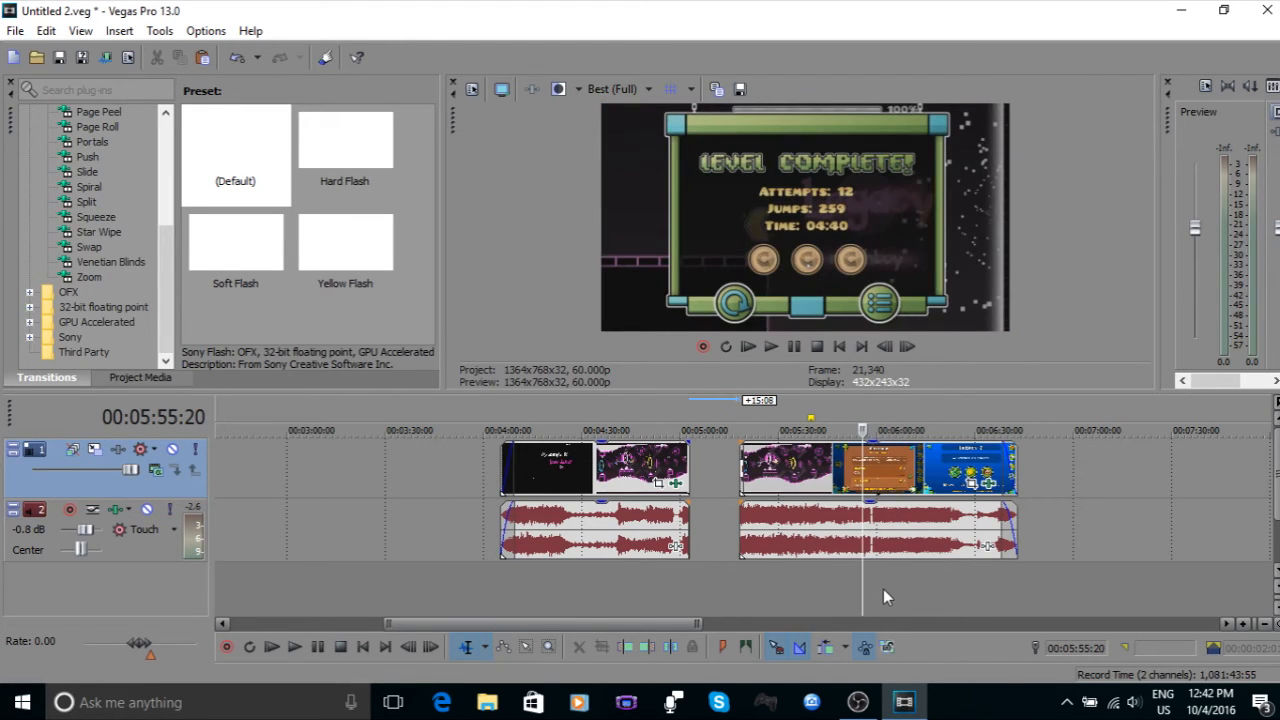
left_click(884, 589)
left_click(872, 589)
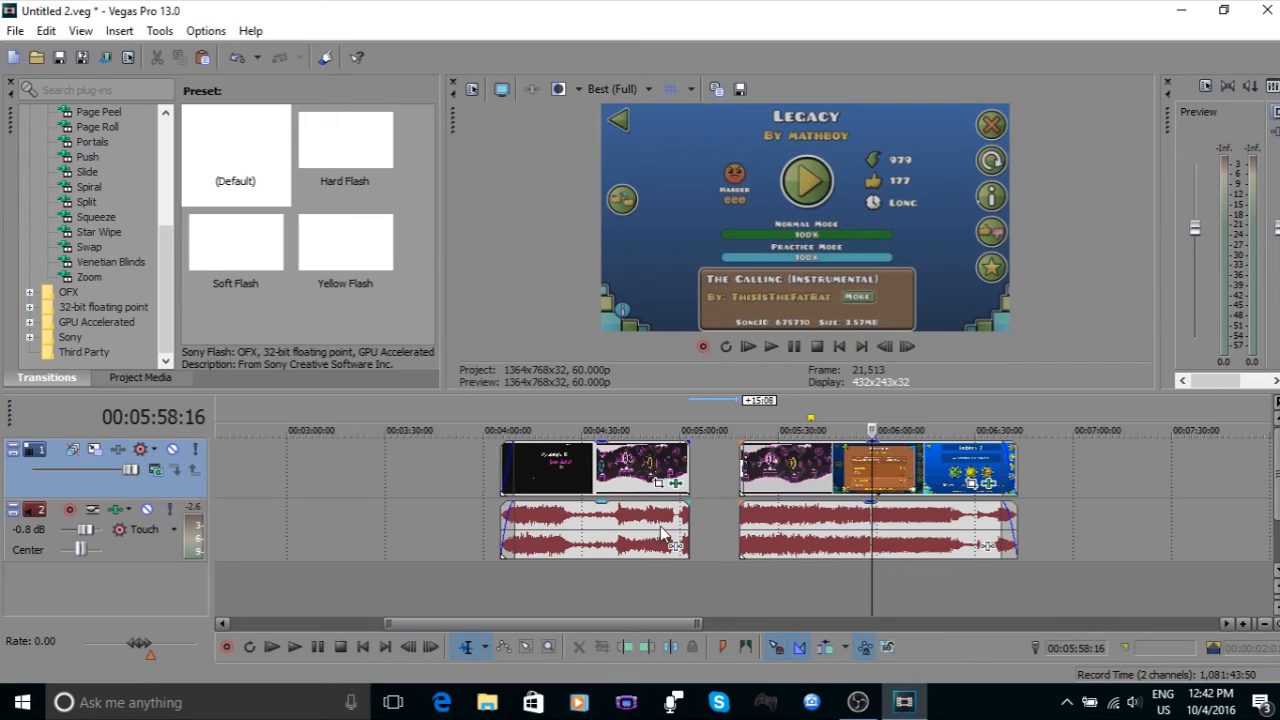
Step: Delete the middle clip with its audio and place the cursor at the start of the clip that follows, at 00:05:18:05
scroll(293, 500, "down", 4)
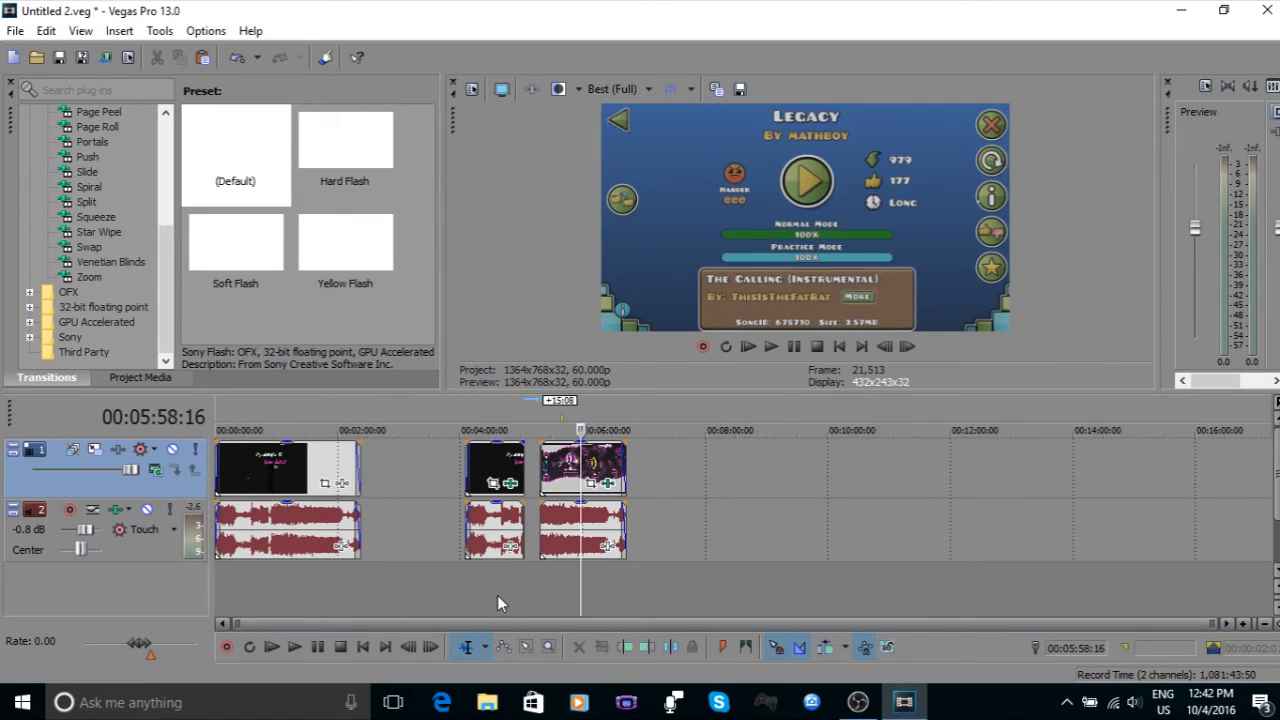
left_click(540, 589)
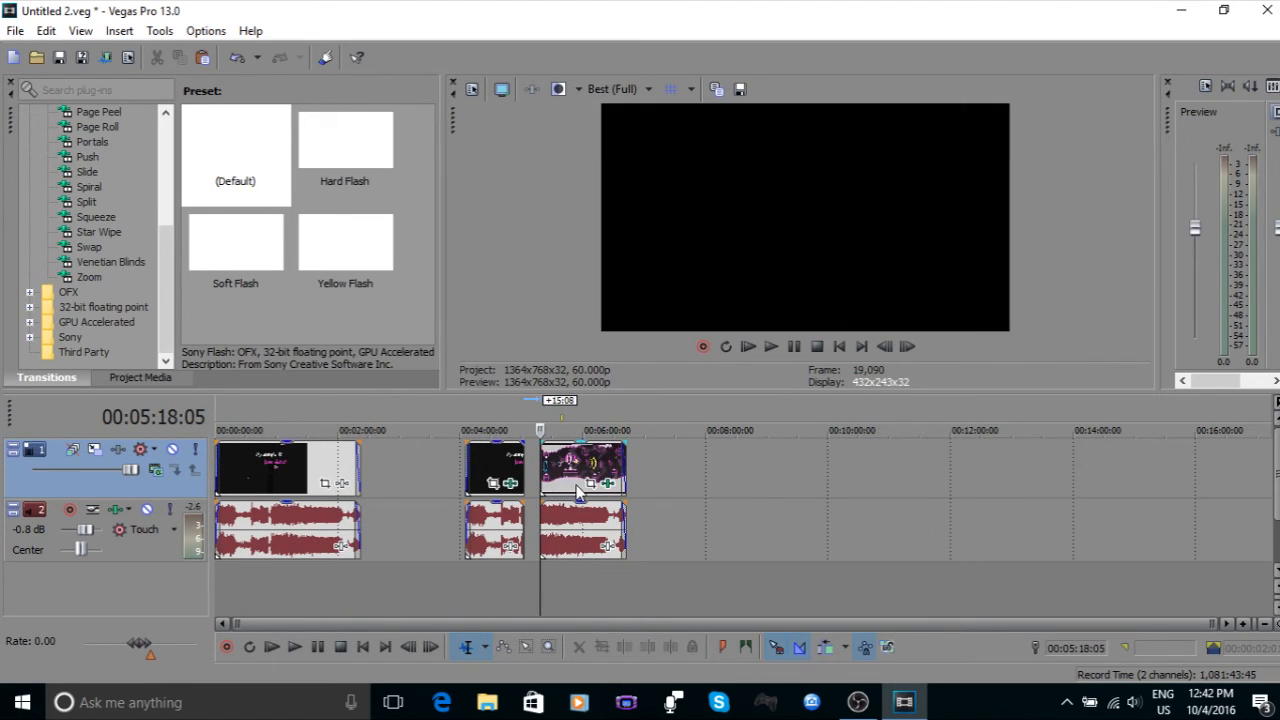
left_click(497, 473)
right_click(497, 473)
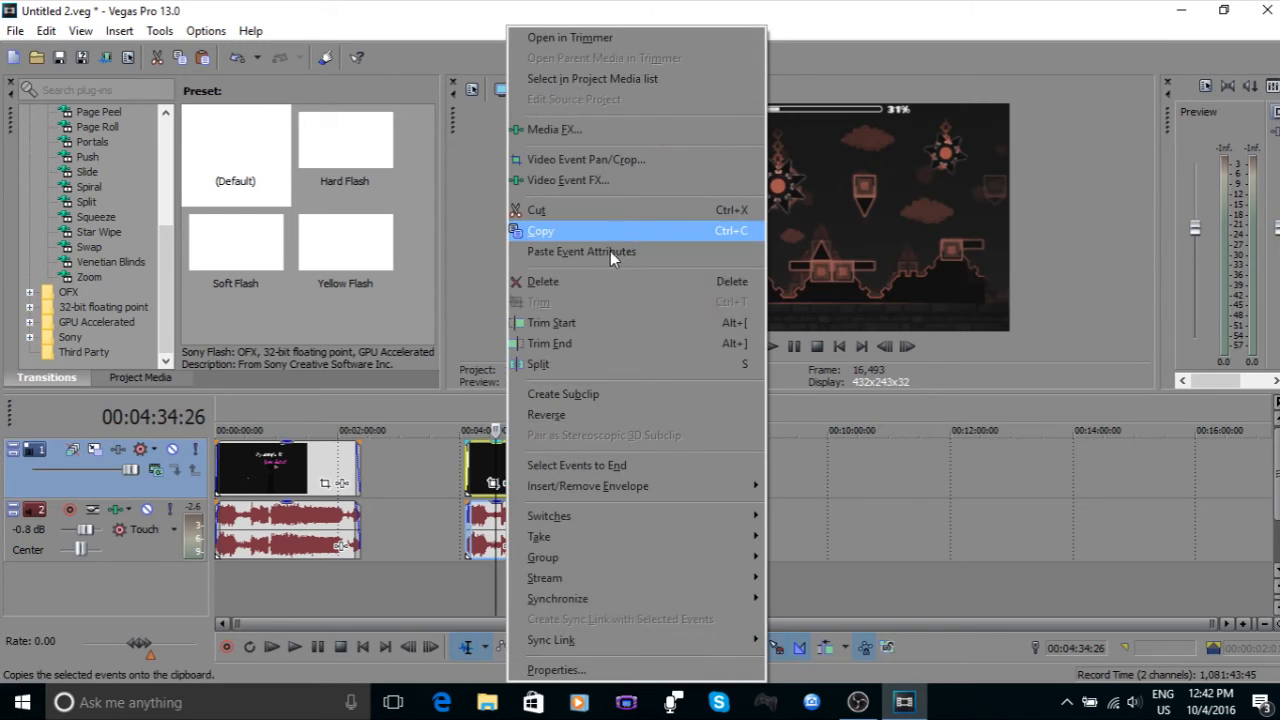
left_click(622, 281)
left_click(540, 576)
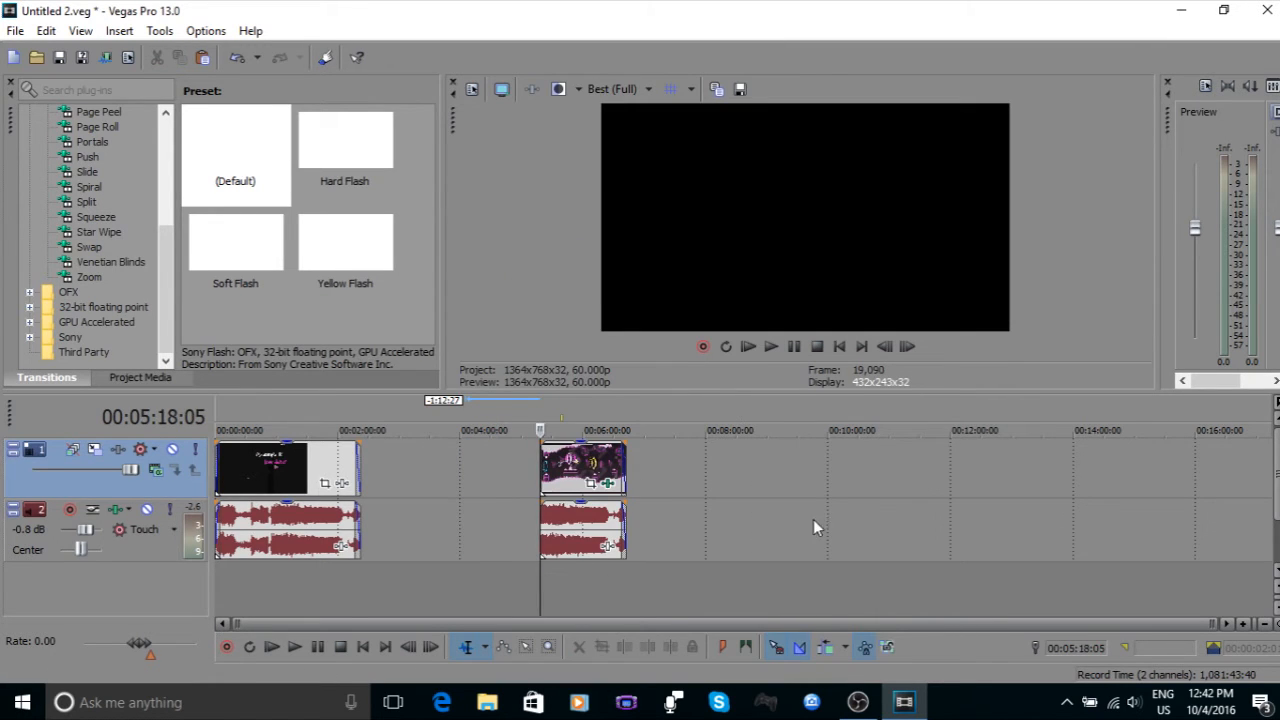
Step: Move the last clip with its audio earlier on the timeline, to start at about 00:03:47
scroll(813, 519, "up", 2)
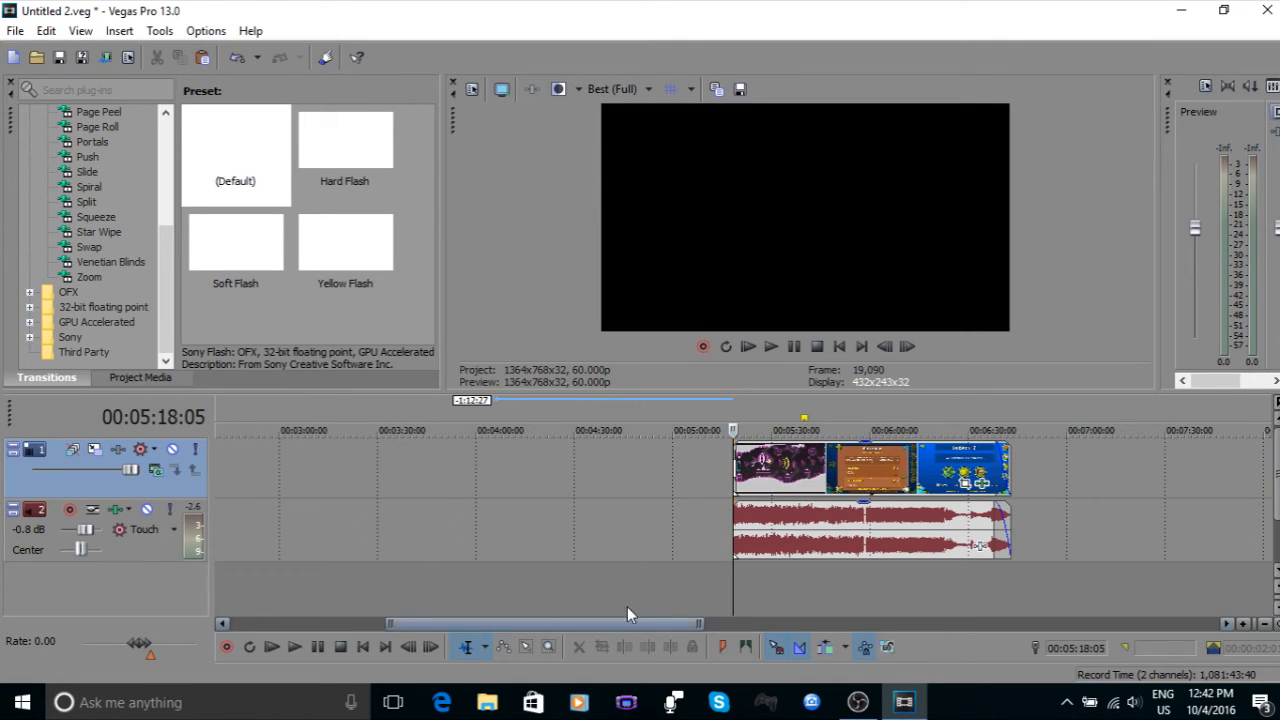
left_click(762, 592)
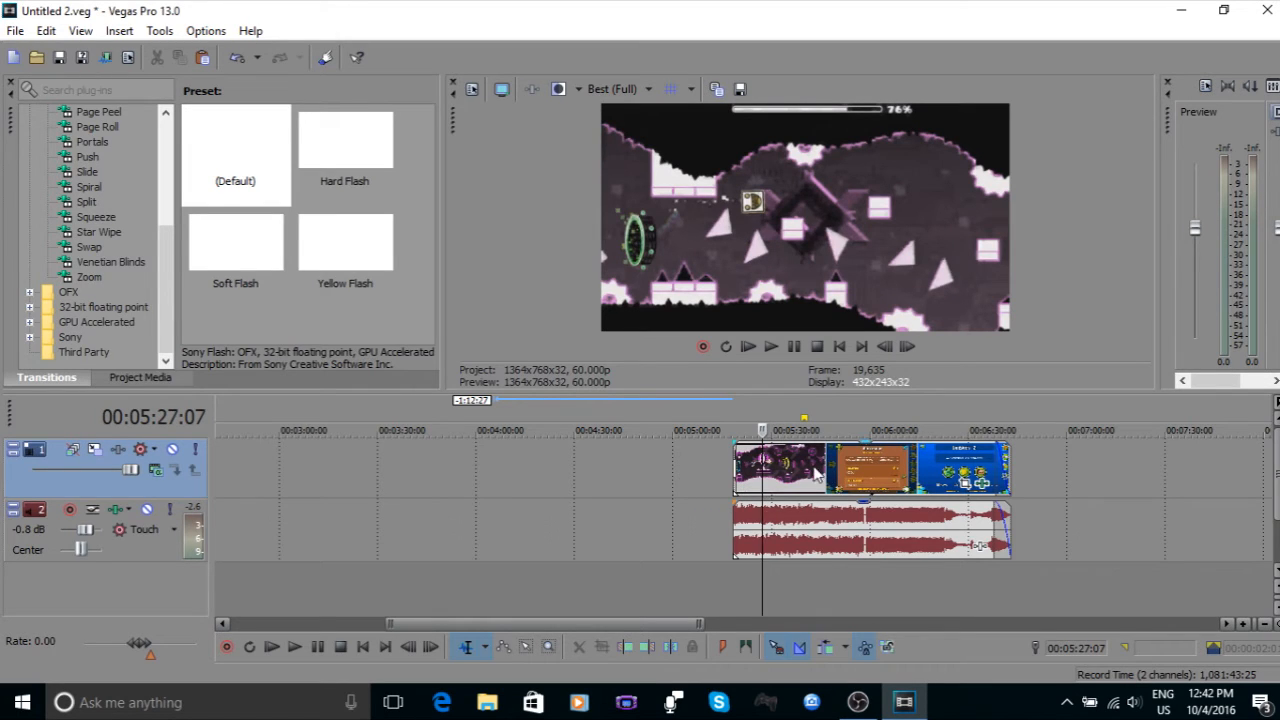
left_click(797, 596)
left_click_drag(969, 497, 670, 498)
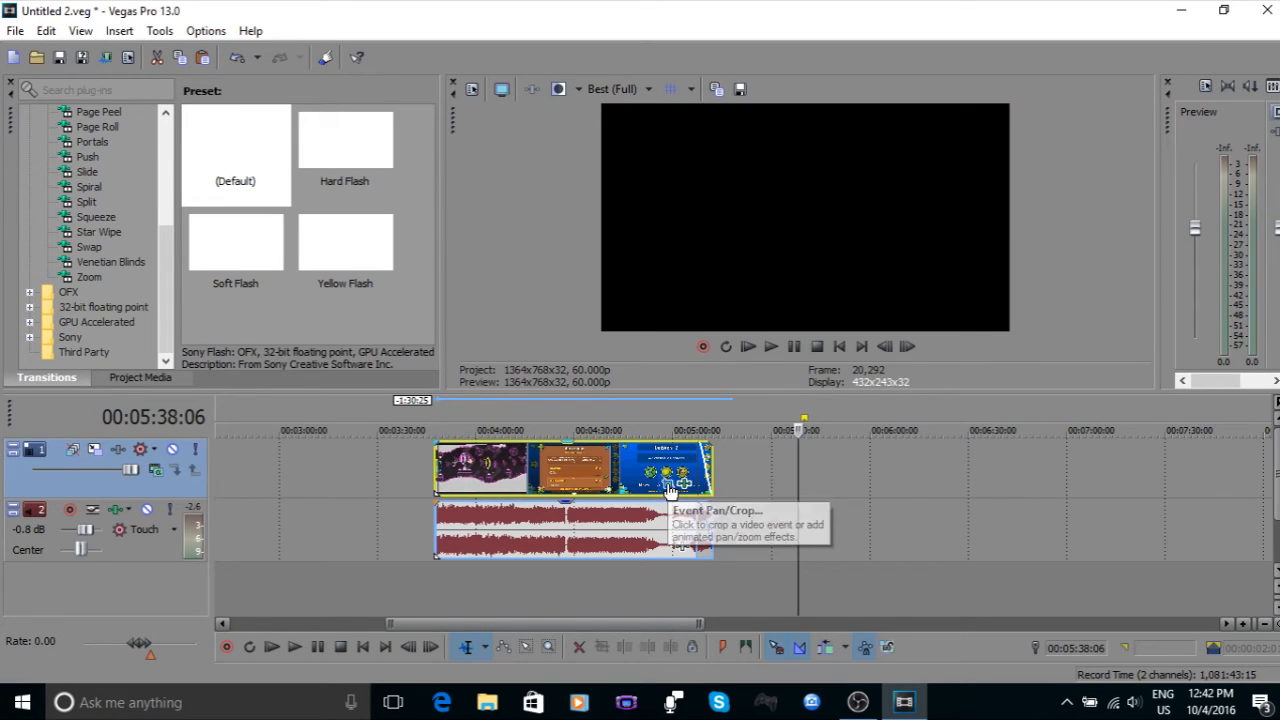
Step: View the moved clip's pan/crop settings, check its frames at 00:04:16:26 and 00:03:53:24, and close the settings
left_click(668, 488)
left_click_drag(795, 250, 1054, 210)
left_click_drag(799, 585, 531, 598)
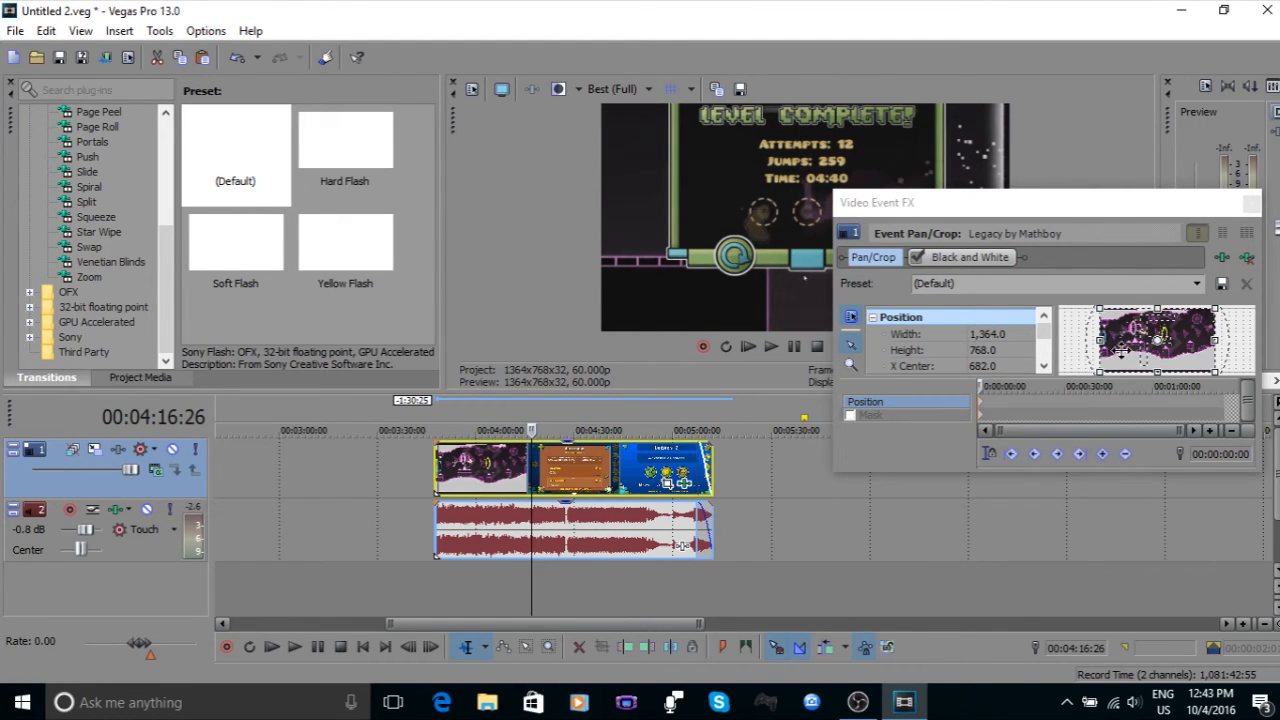
left_click_drag(1110, 203, 1019, 145)
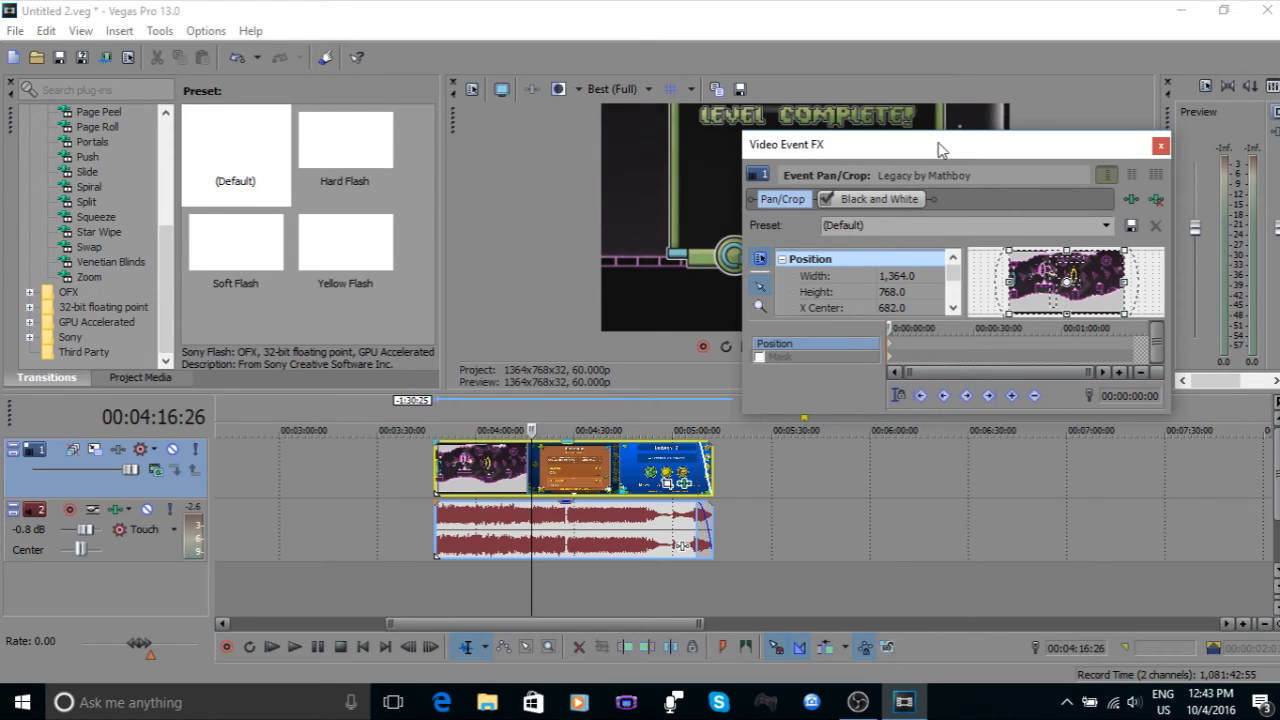
left_click_drag(940, 148, 972, 278)
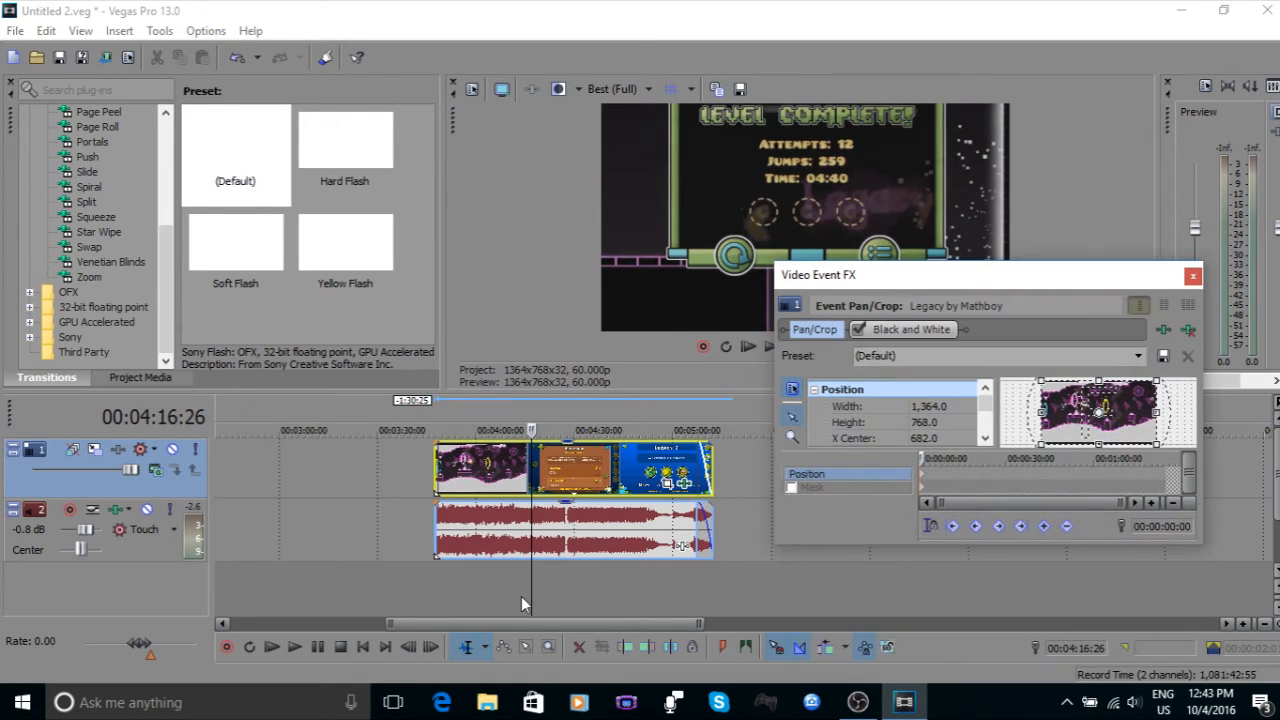
left_click_drag(521, 596, 455, 583)
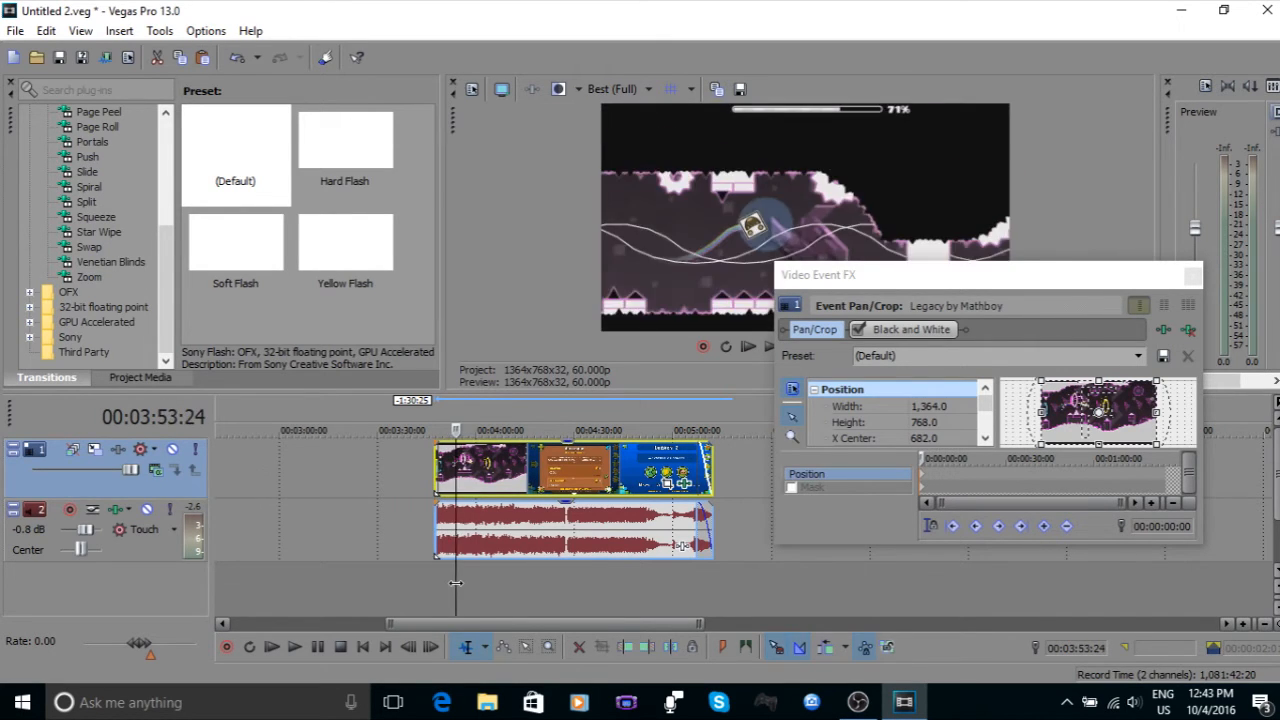
left_click(1192, 276)
Step: Split the clip at 00:03:59:09 and move its second part later, to start at about 00:04:22
mouse_move(485, 590)
left_mouse_down()
mouse_move(455, 590)
mouse_move(474, 590)
left_mouse_up()
key("s")
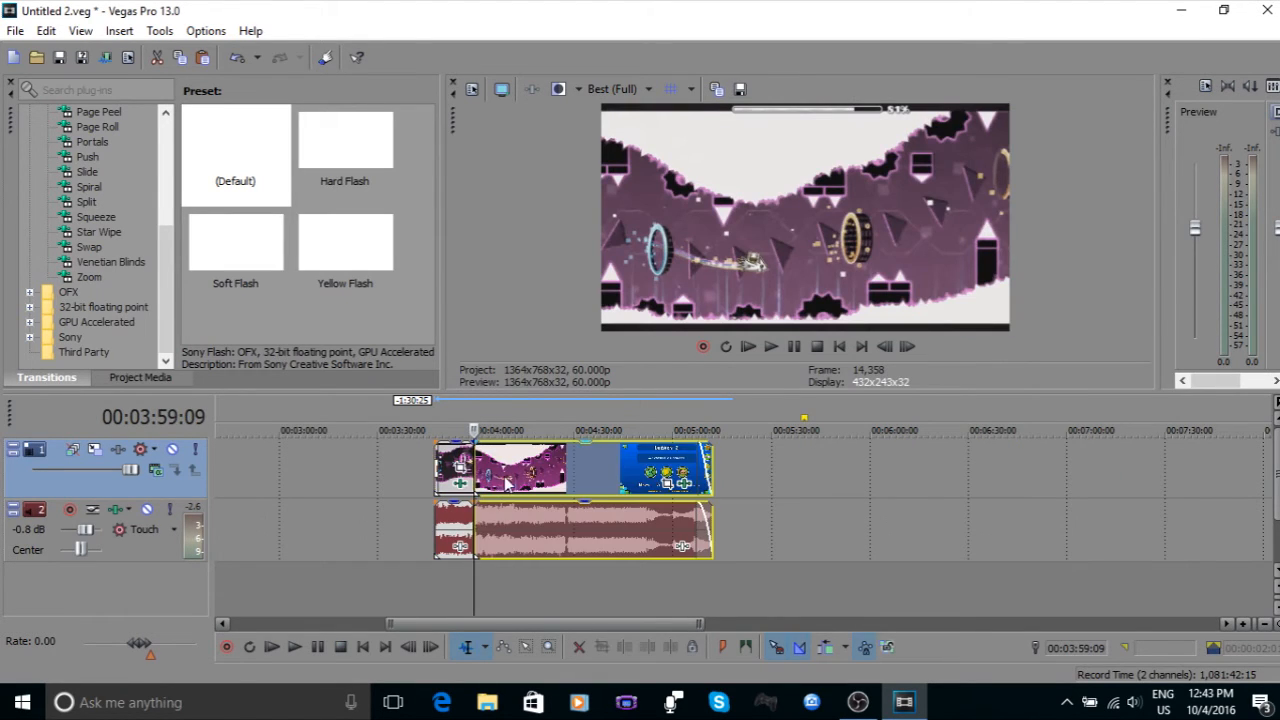
left_click_drag(502, 480, 576, 474)
Step: Delete the short first part of the split clip together with its audio
left_click(450, 463)
right_click(455, 463)
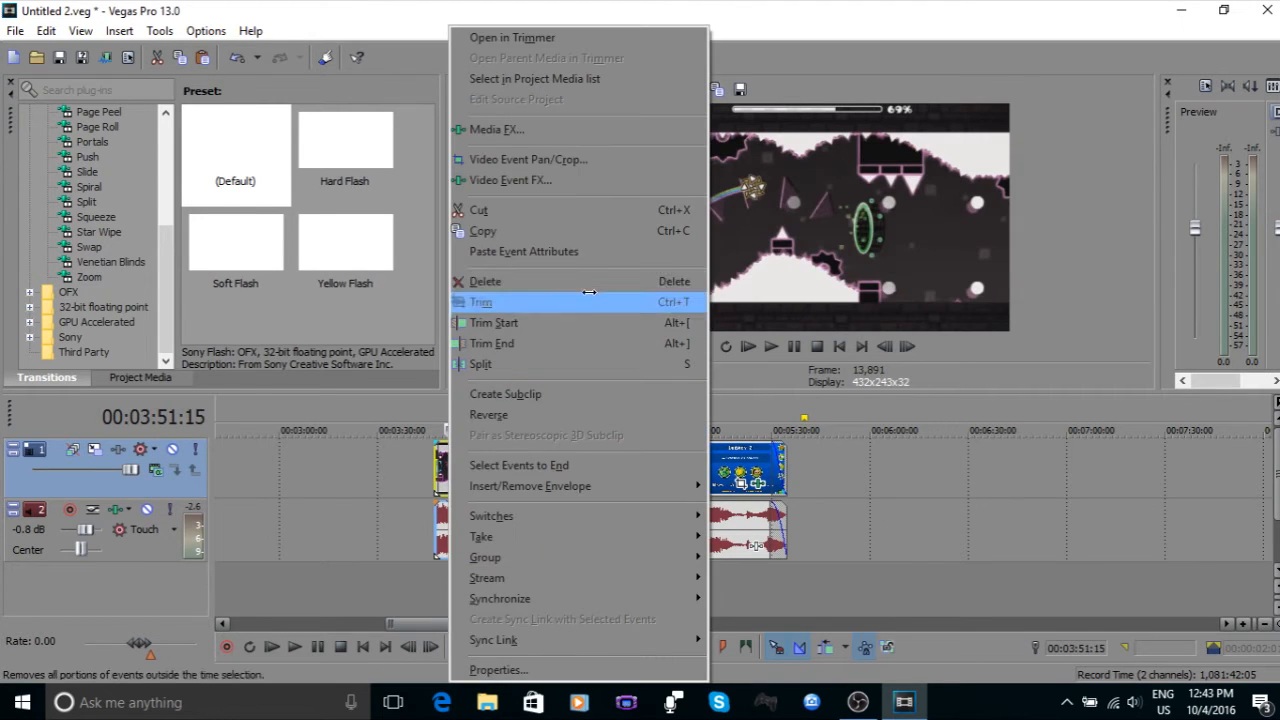
left_click(593, 279)
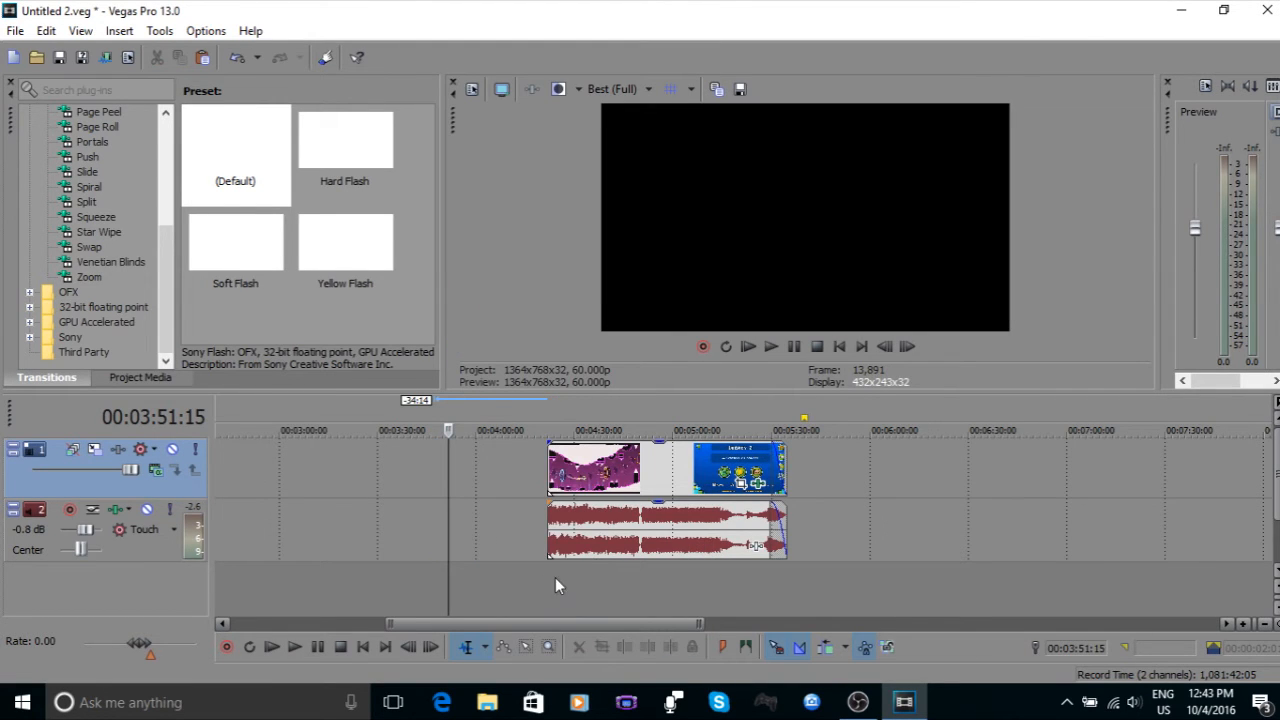
Step: Open the pan/crop settings of the remaining part of the clip, enlarge their window and move it clear of the preview
left_click(622, 470)
left_click(741, 484)
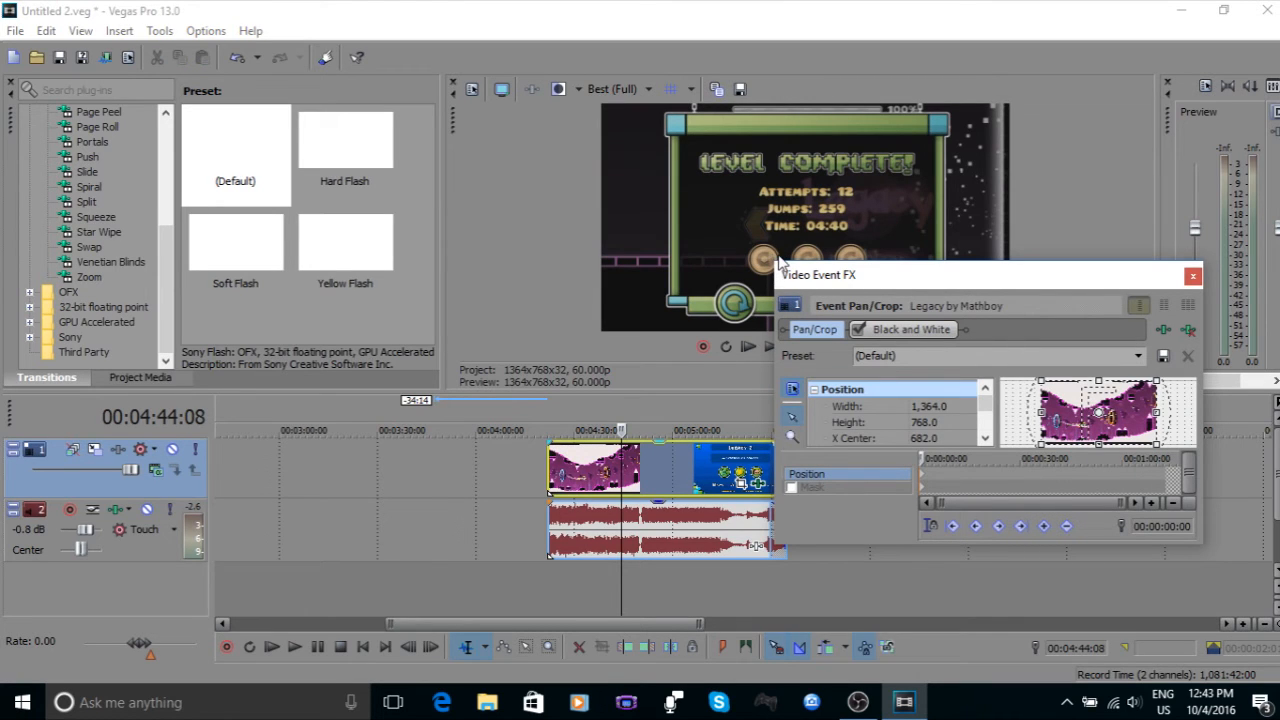
left_click_drag(772, 255, 630, 120)
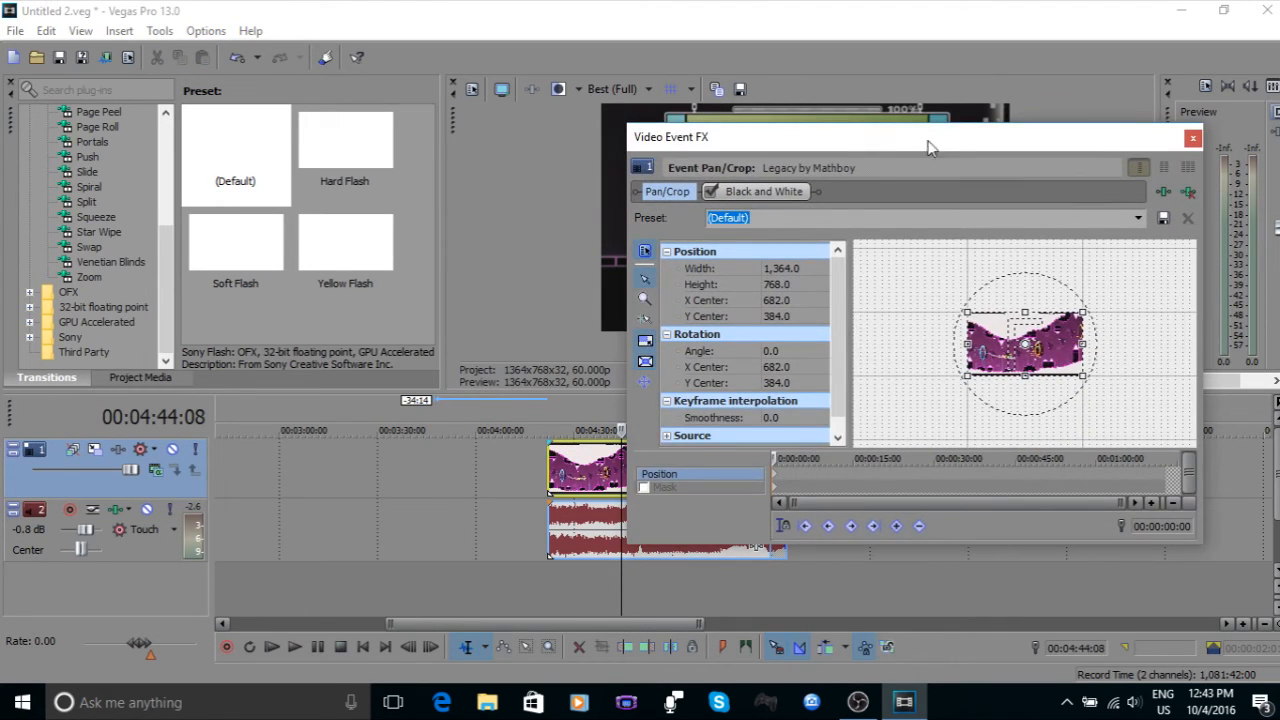
left_click_drag(930, 147, 349, 168)
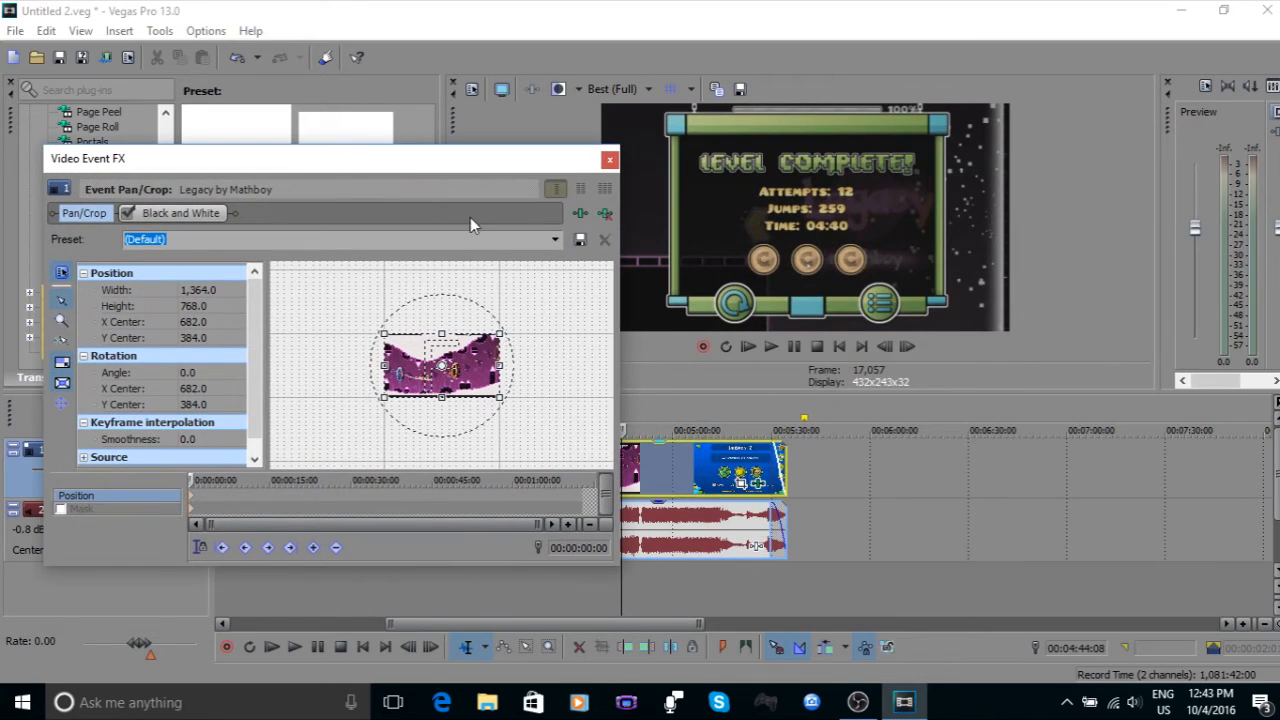
Step: Enlarge the pan/crop settings window, check the project frame at 00:05:01:09 and shift the window off the clip on the timeline
left_click_drag(619, 565, 653, 590)
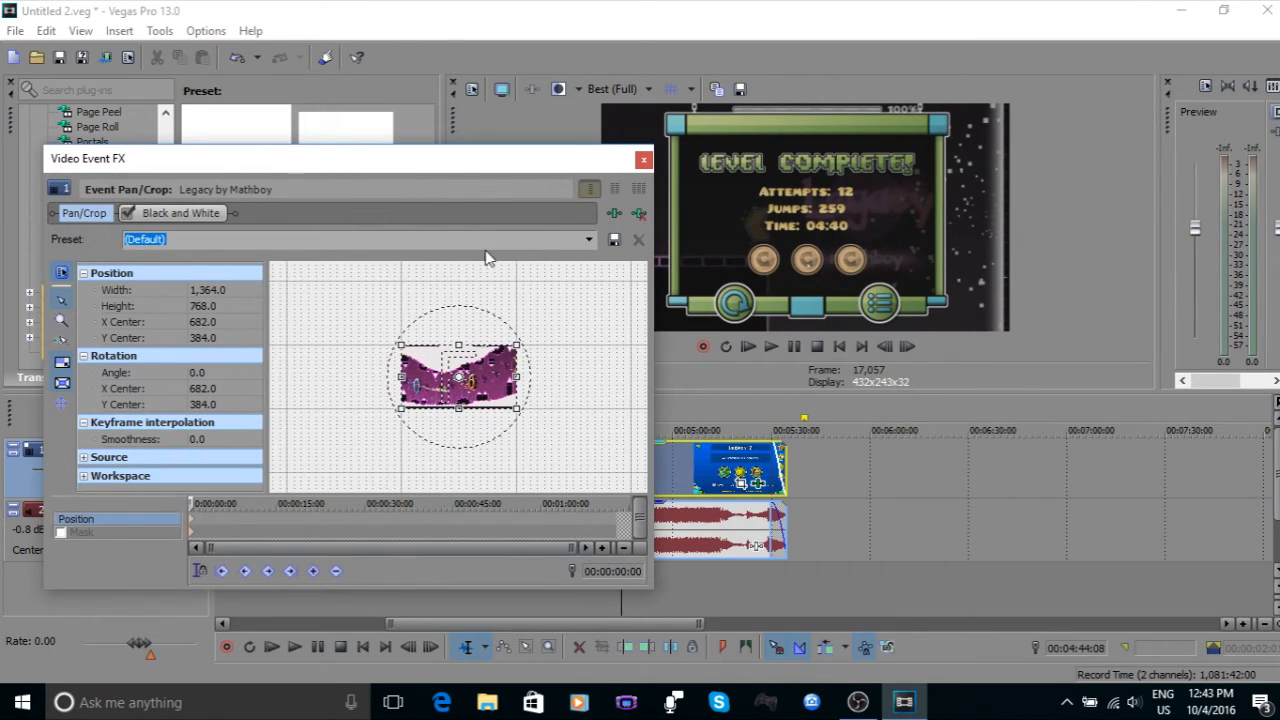
left_click_drag(461, 169, 443, 137)
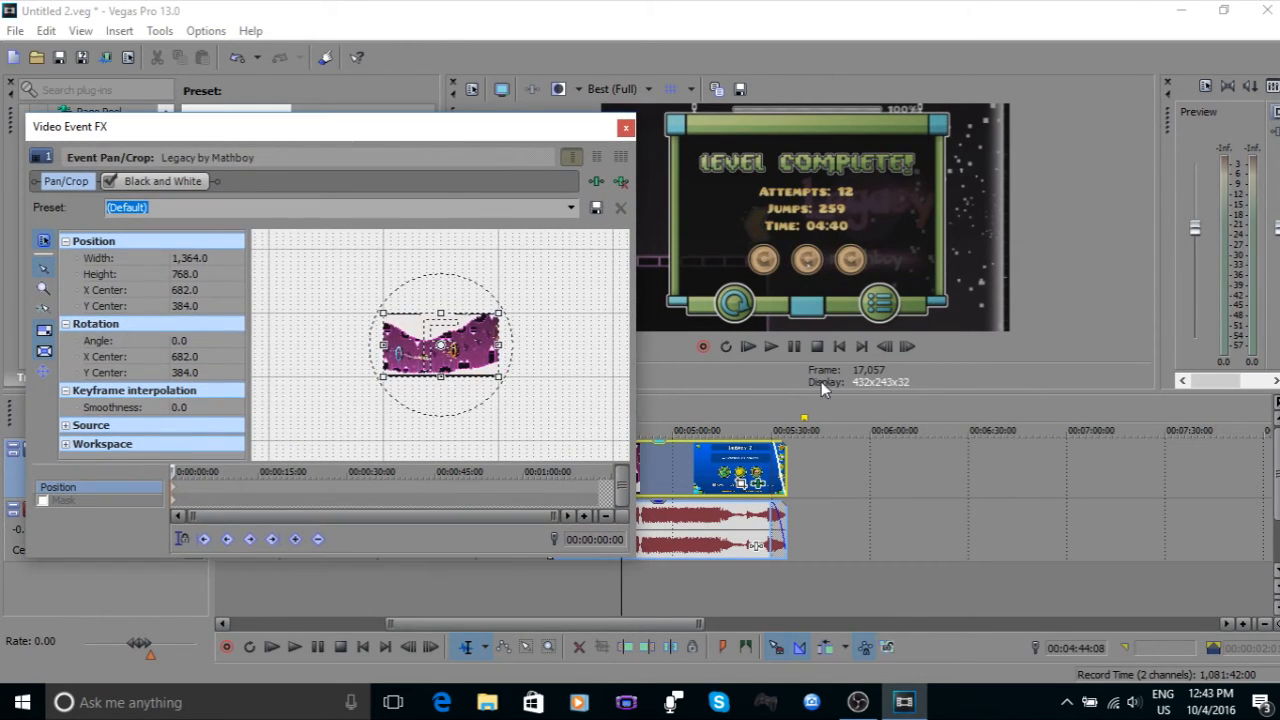
left_click_drag(619, 588, 677, 588)
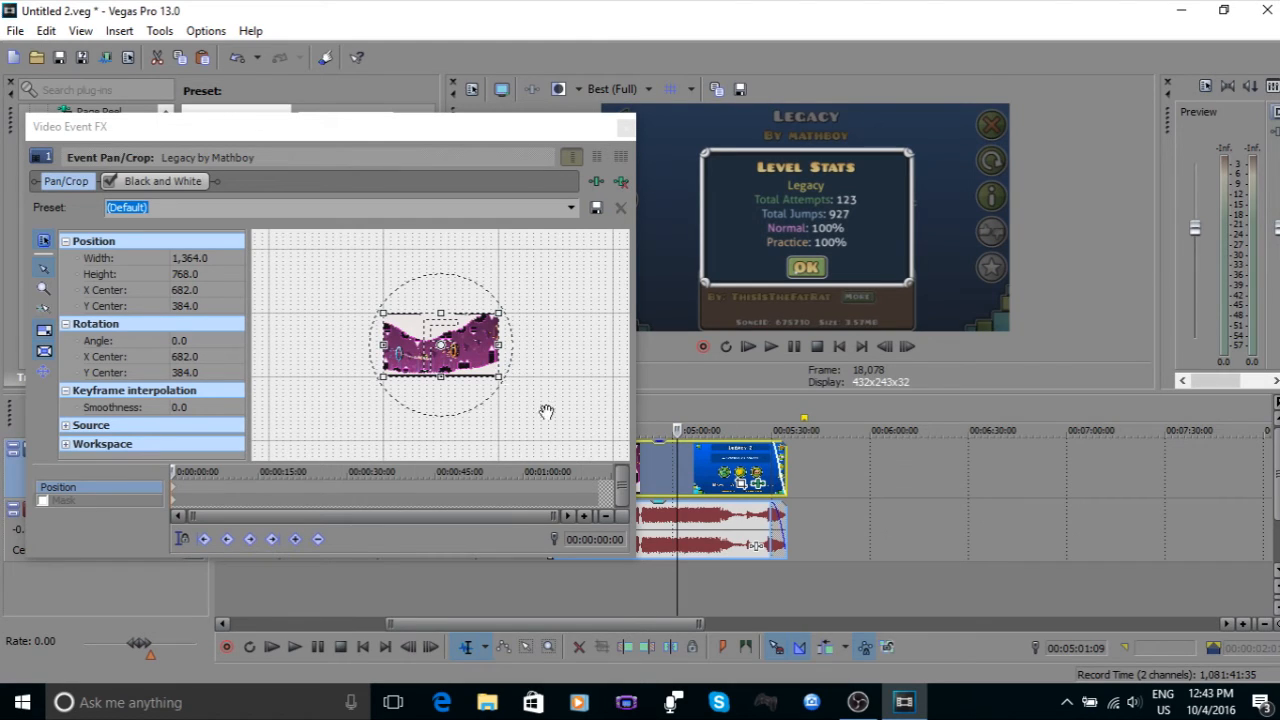
left_click(513, 423)
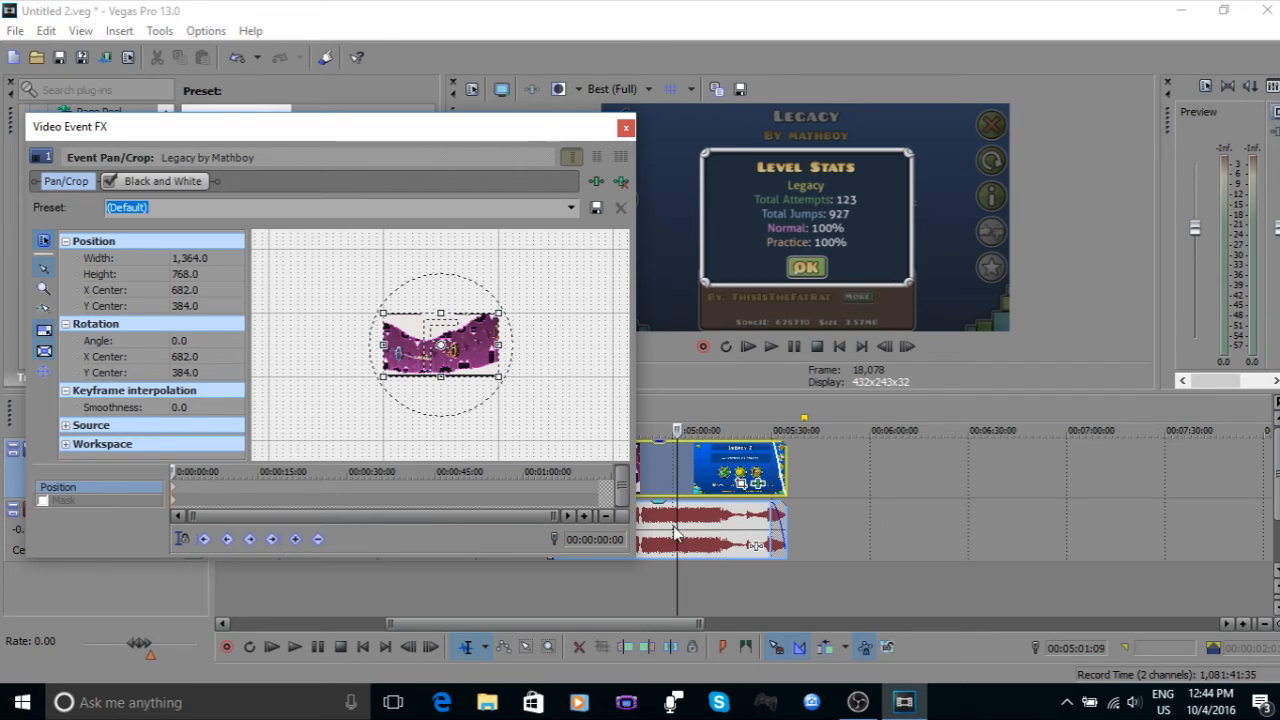
left_click_drag(427, 130, 318, 95)
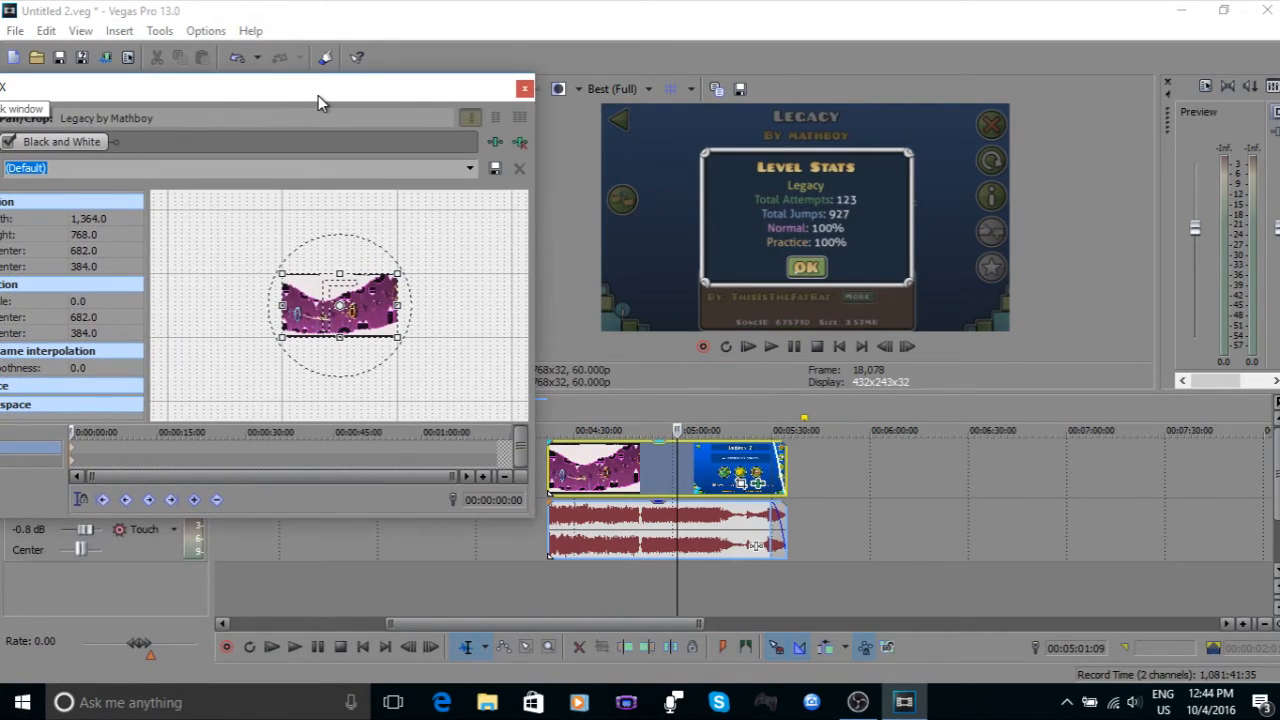
Step: Place the project cursor at the clip's start, 00:04:21:24, and bring the pan/crop settings window fully back into view
left_click(643, 592)
left_click_drag(642, 592, 548, 592)
left_click_drag(364, 92, 500, 82)
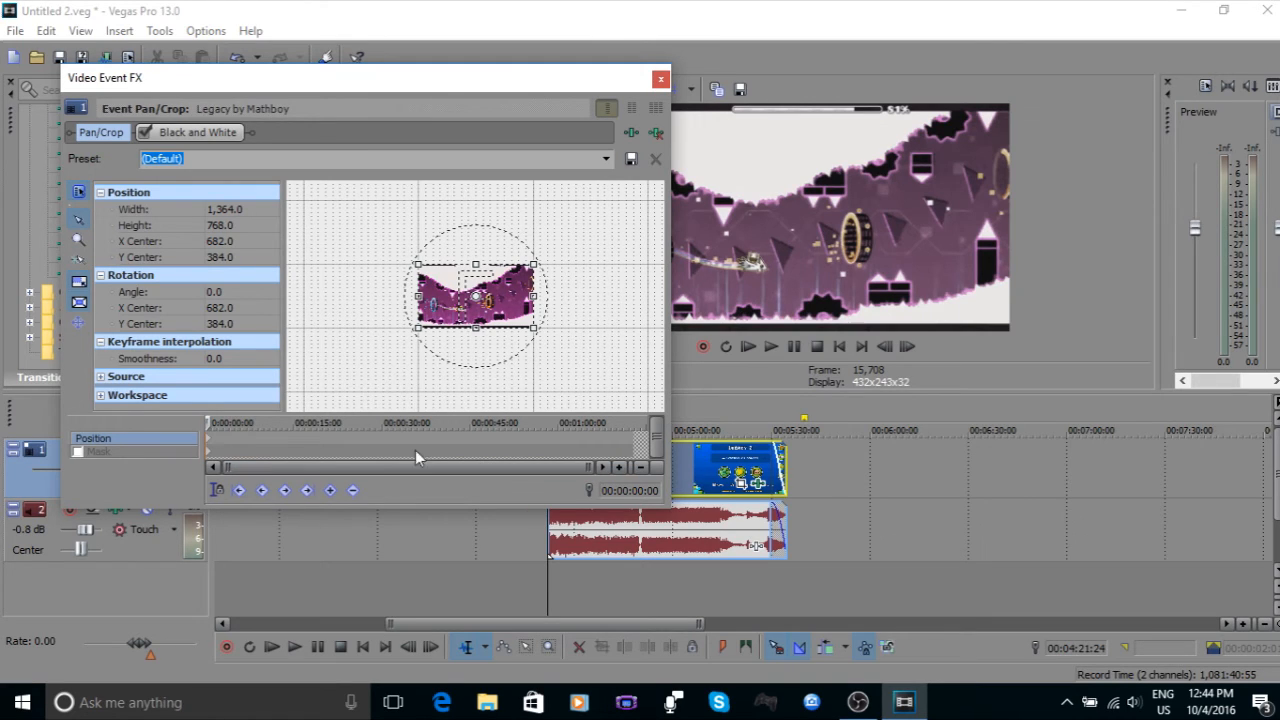
Step: Examine the clip's frame at 00:00:02:12 in an enlarged pan/crop workspace and return to the clip's first frame
left_click(216, 426)
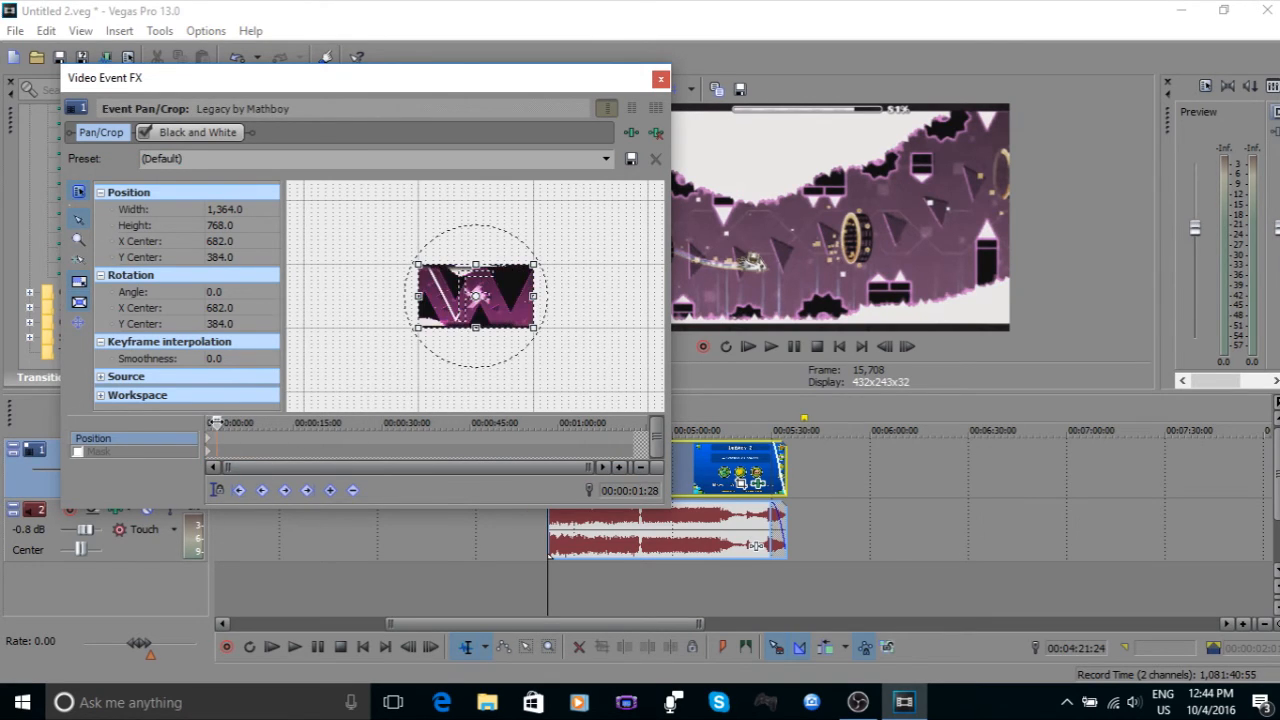
left_click_drag(217, 423, 220, 423)
scroll(506, 292, "up", 2)
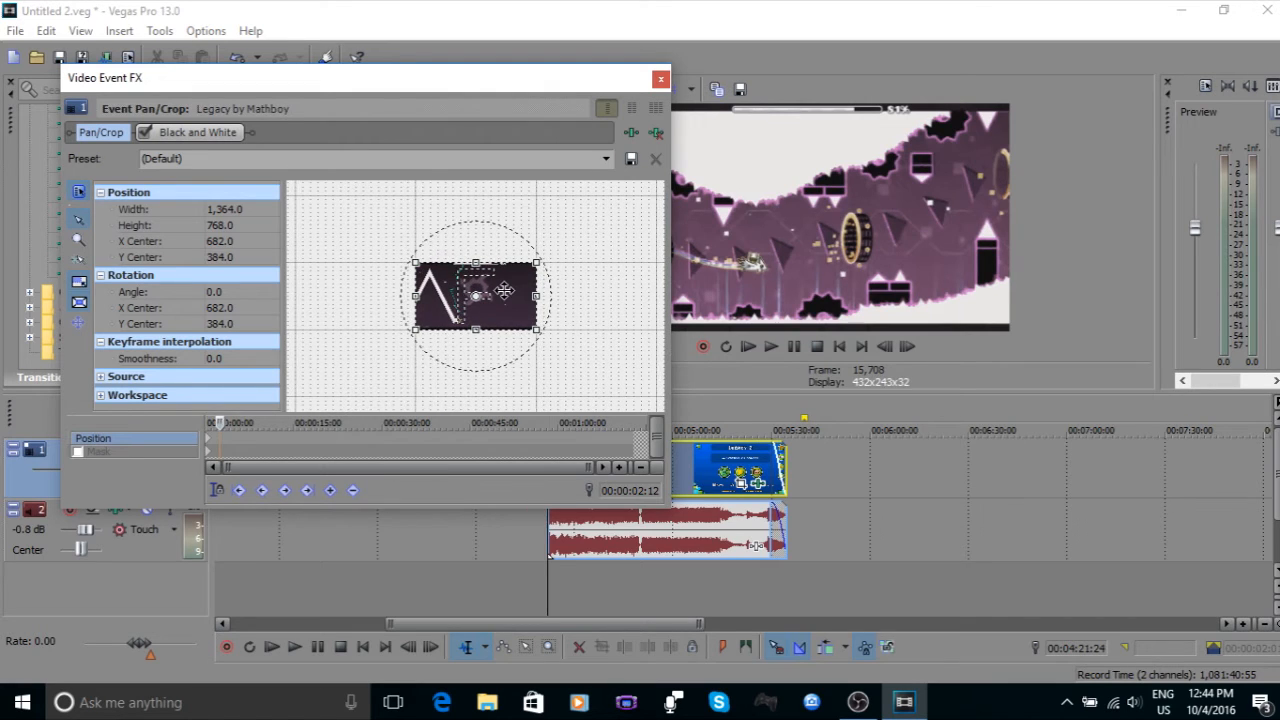
scroll(484, 313, "up", 3)
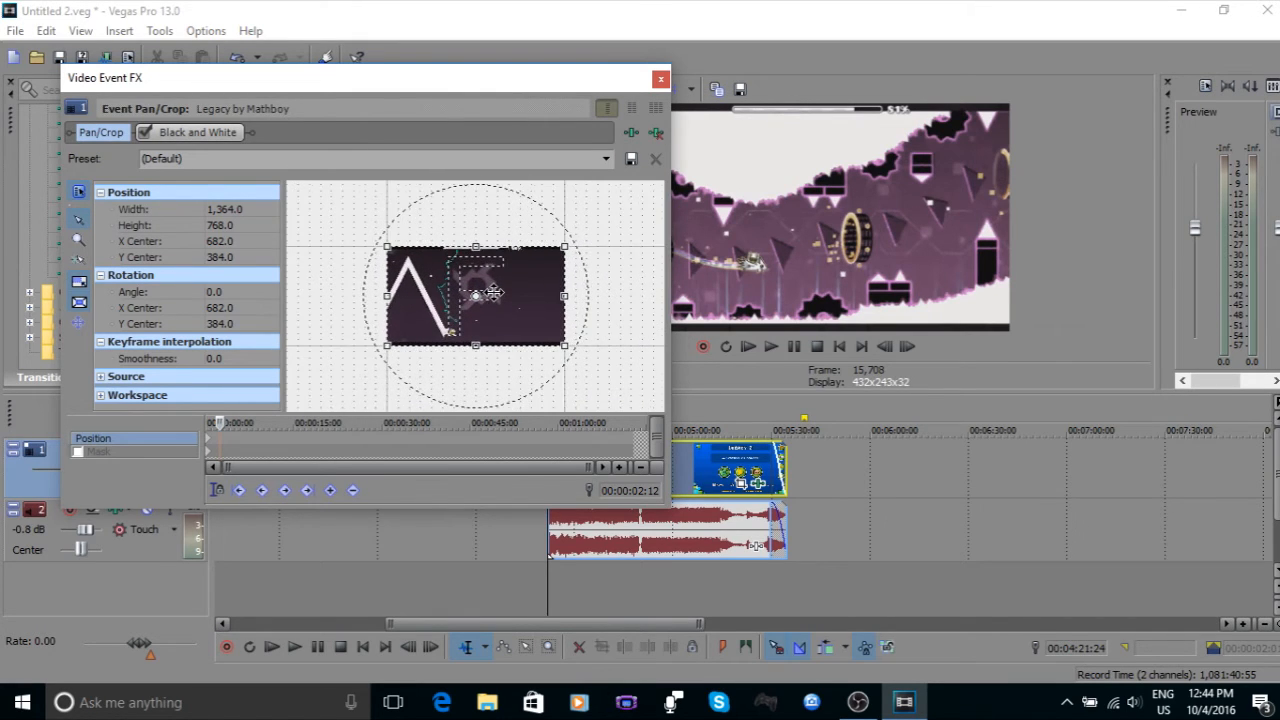
scroll(496, 292, "up", 2)
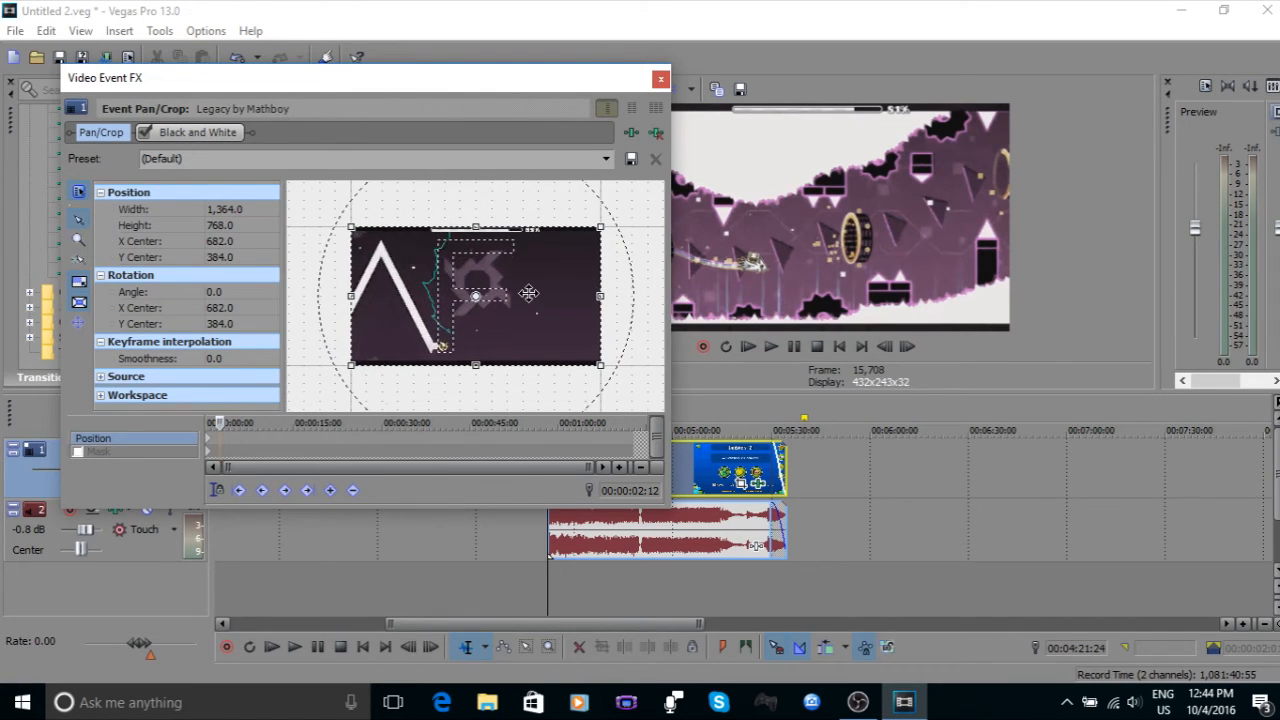
left_click(220, 444)
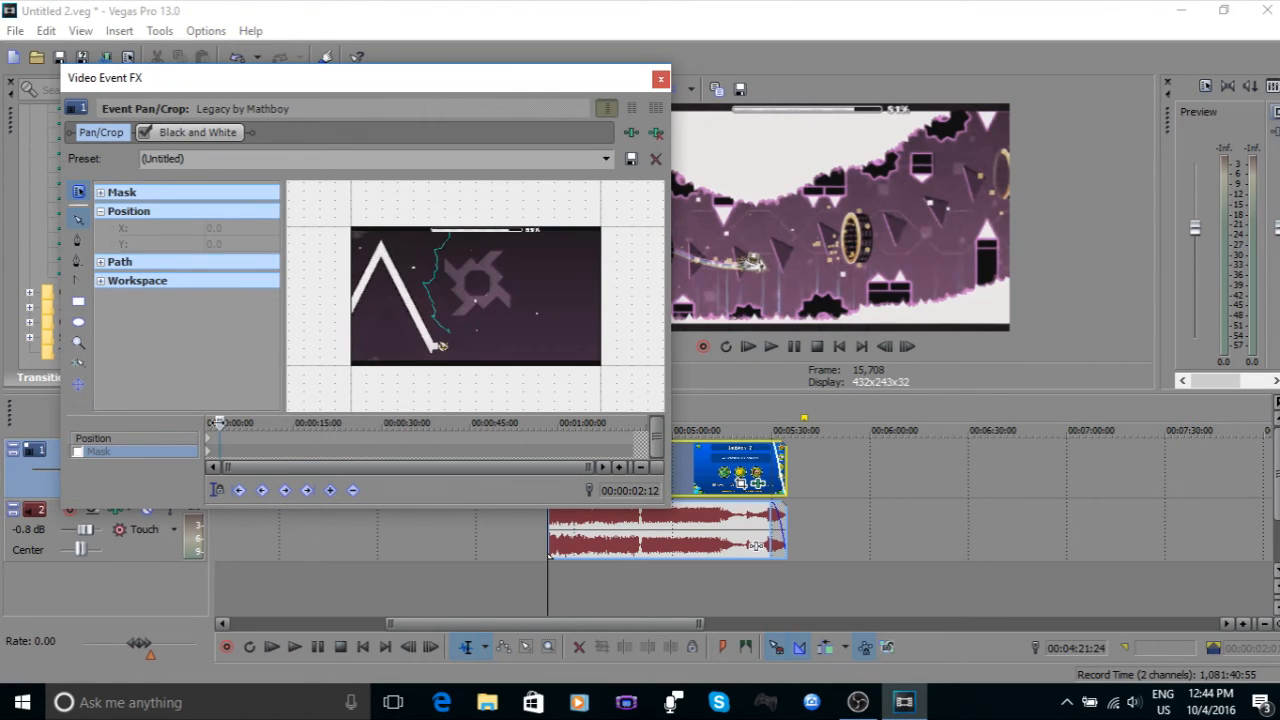
left_click_drag(220, 424, 199, 423)
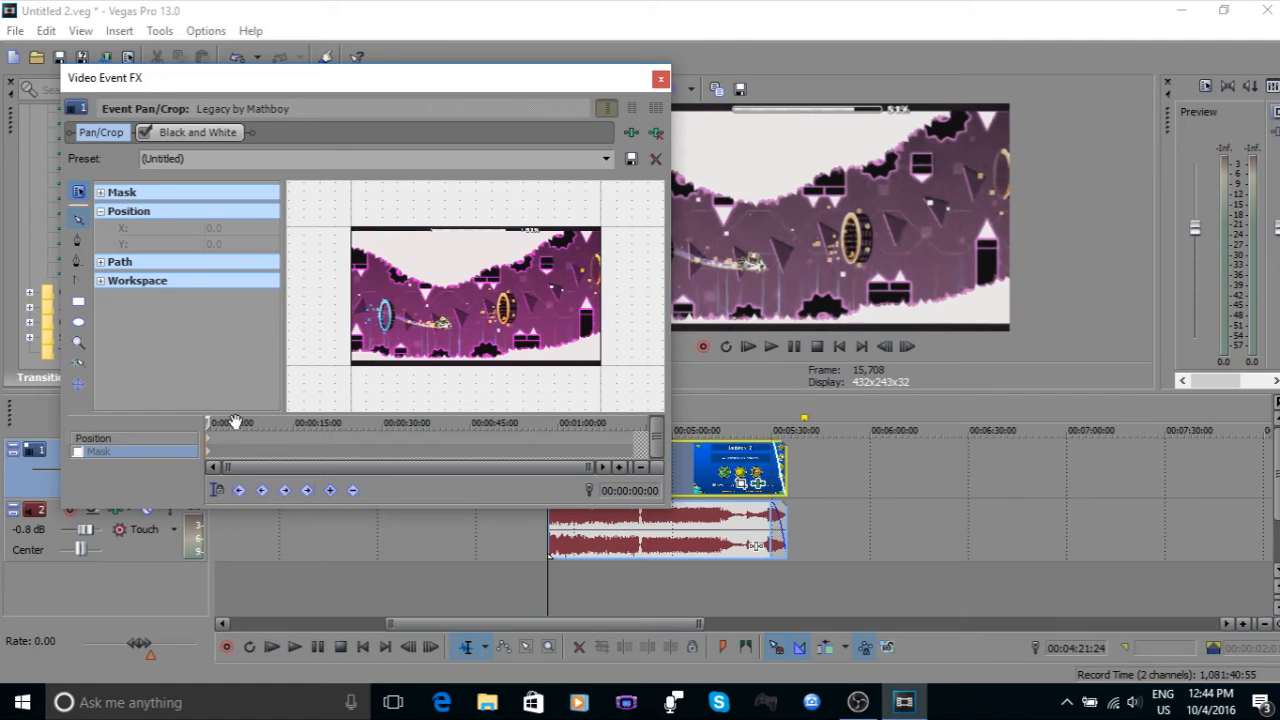
scroll(472, 290, "up", 2)
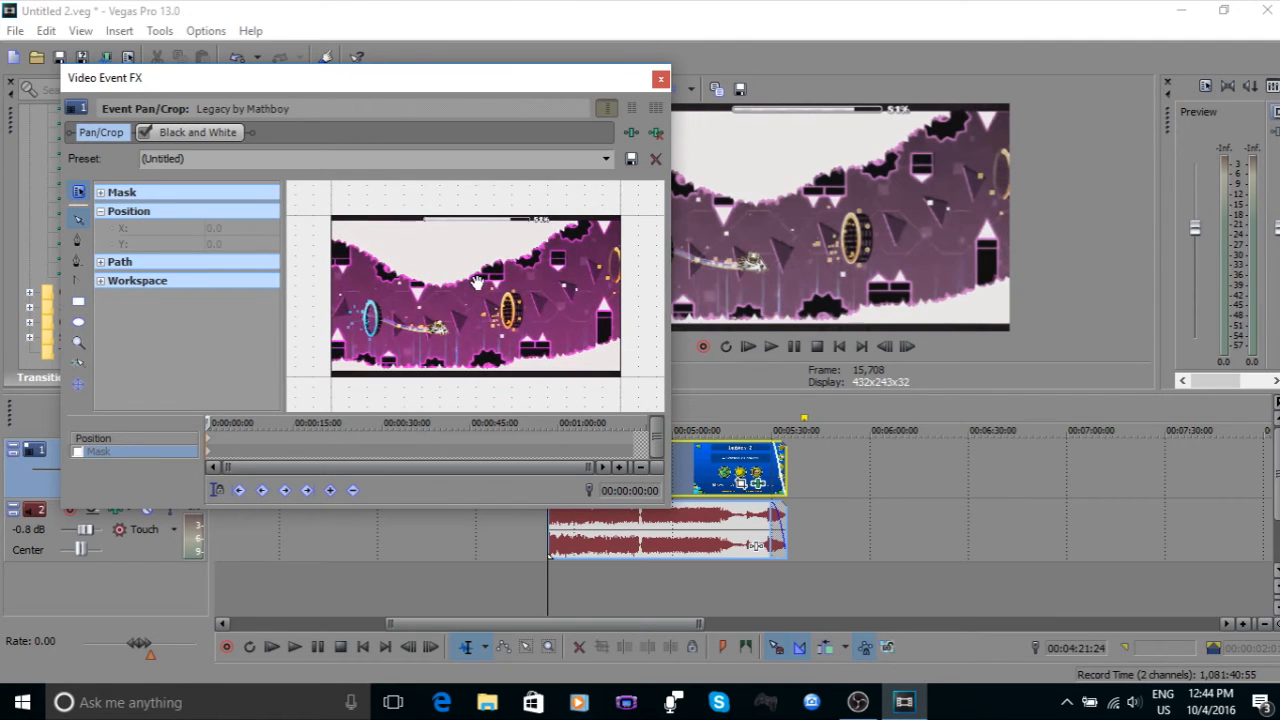
Step: Look through the clip's frames in the pan/crop settings, including 00:00:06:13, 00:00:07:07, 00:00:21:02 and 00:00:15:08
left_click(221, 424)
mouse_move(318, 423)
left_mouse_down()
mouse_move(724, 426)
mouse_move(293, 424)
left_mouse_up()
left_click_drag(128, 426, 124, 429)
left_click(242, 447)
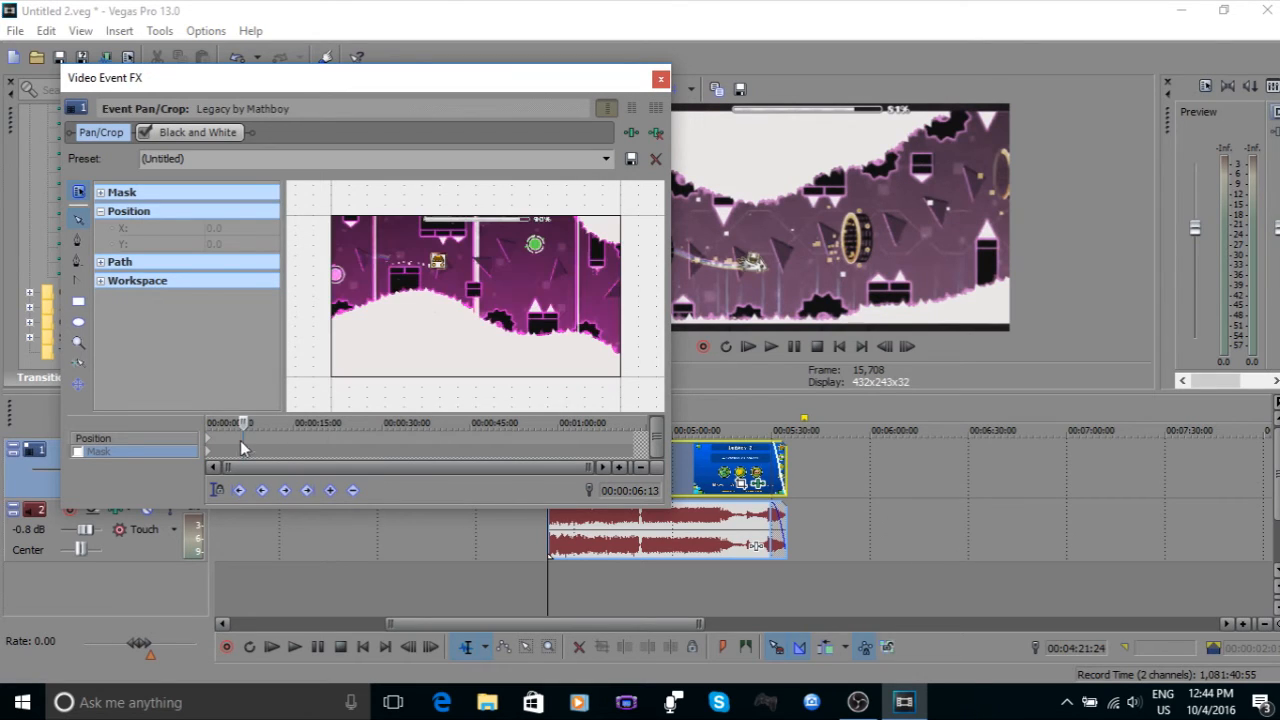
left_click(208, 441)
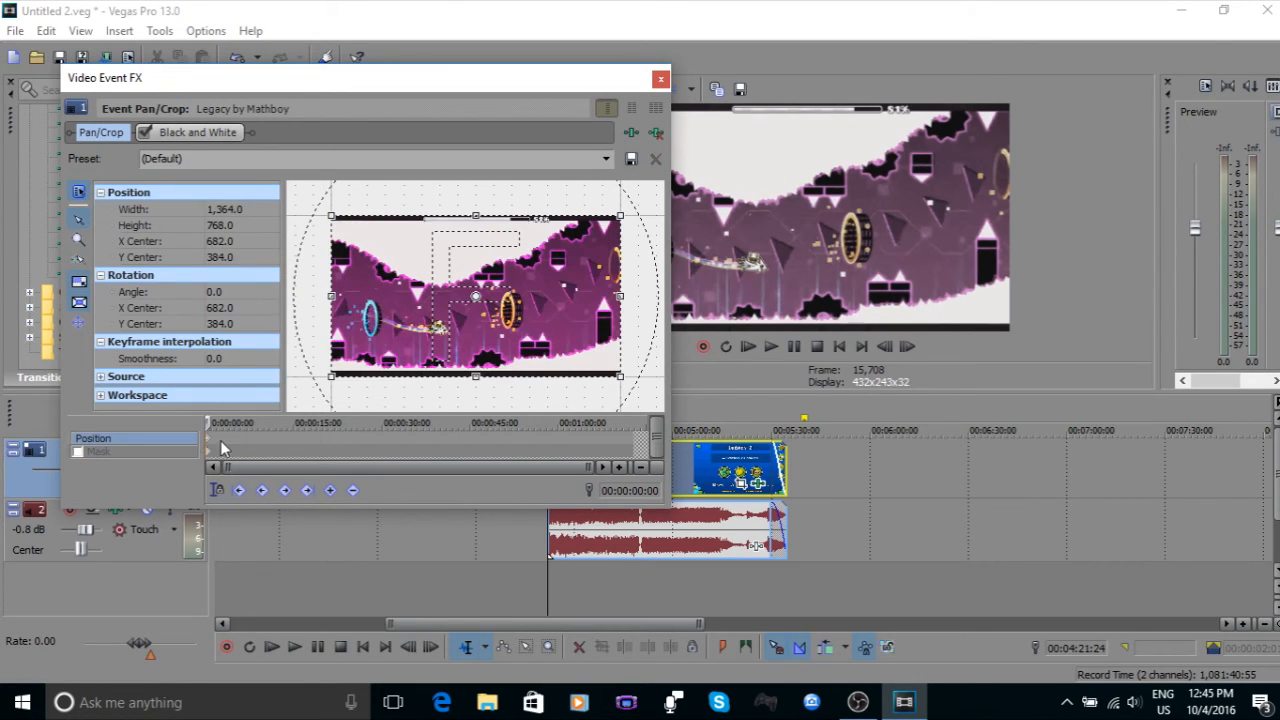
left_click(248, 447)
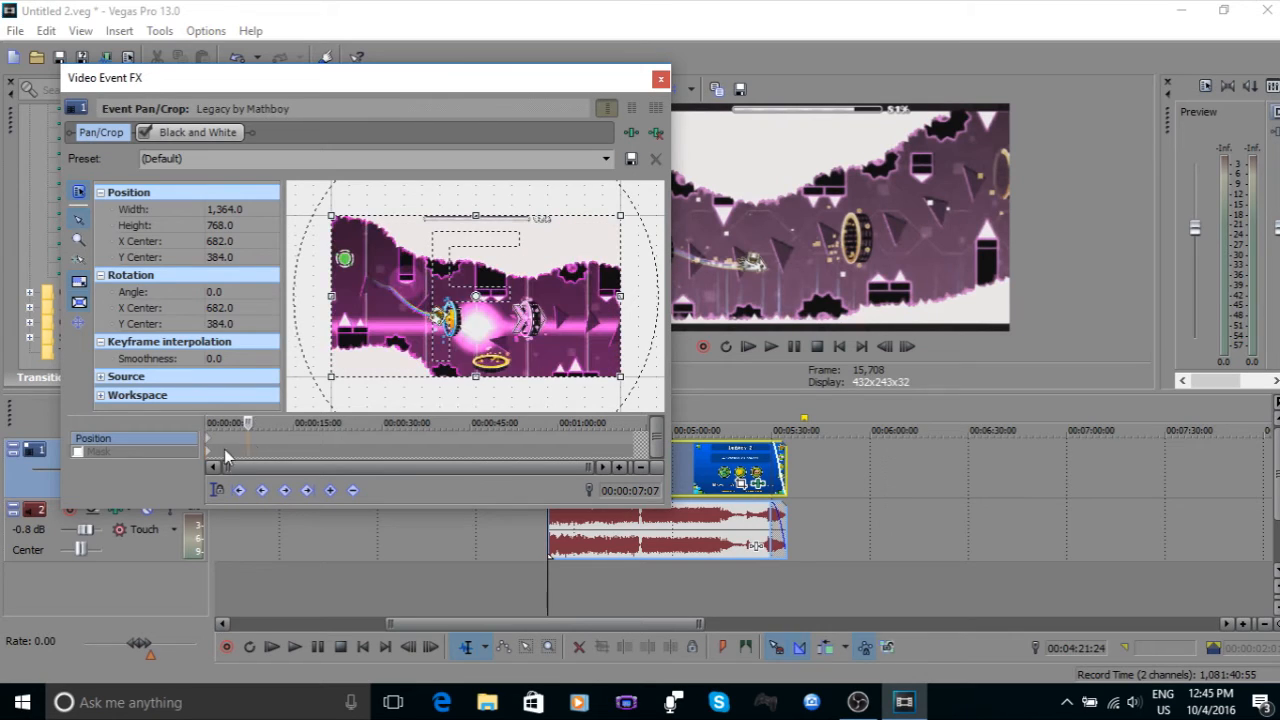
left_click(212, 440)
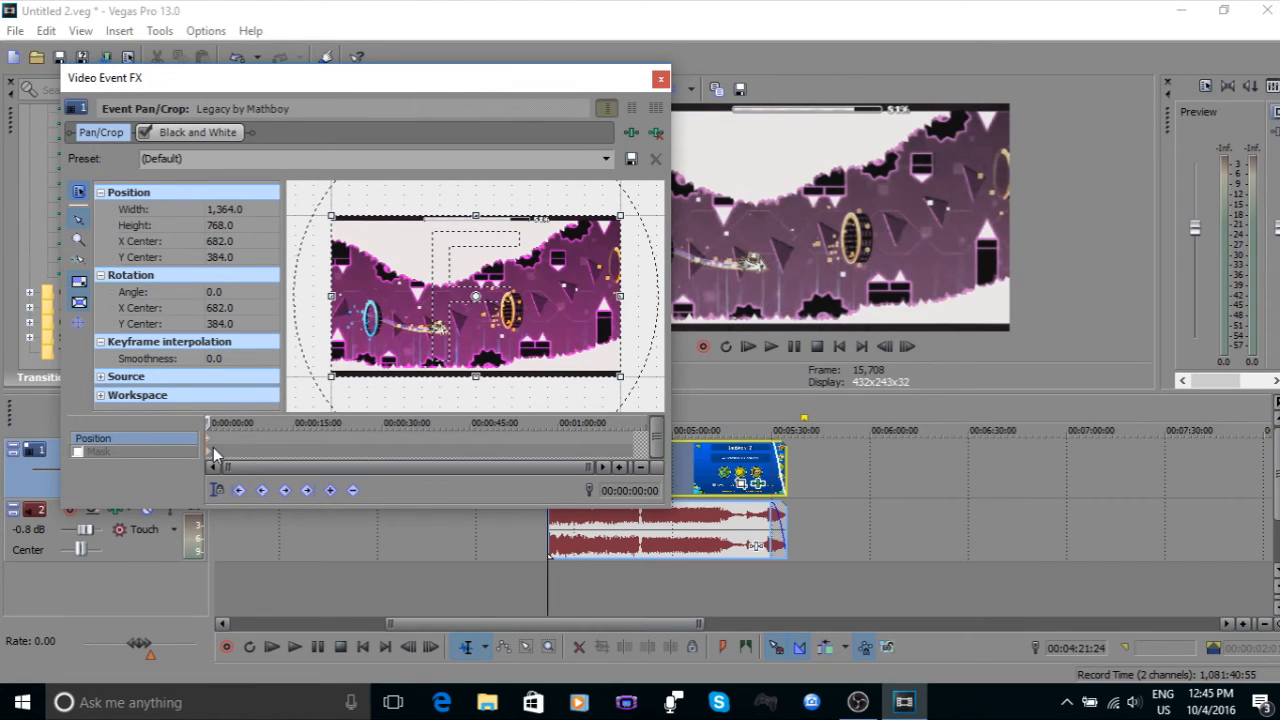
left_click_drag(237, 443, 329, 445)
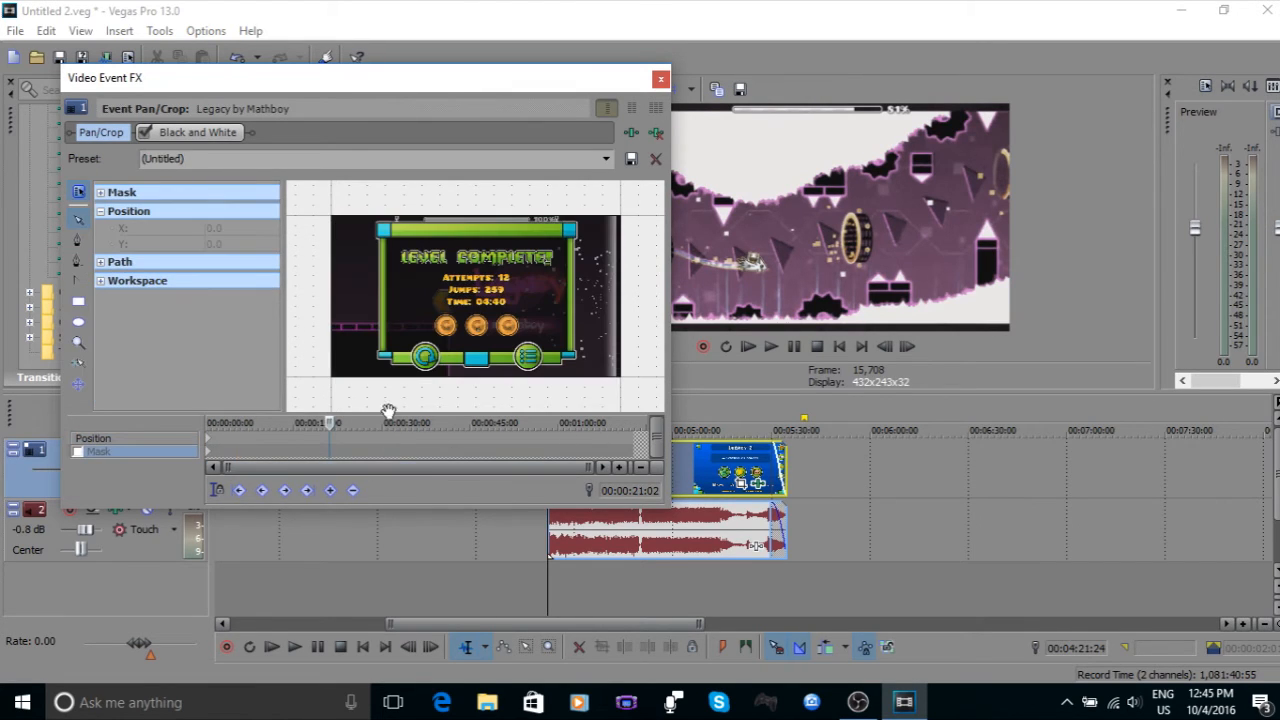
left_click(206, 434)
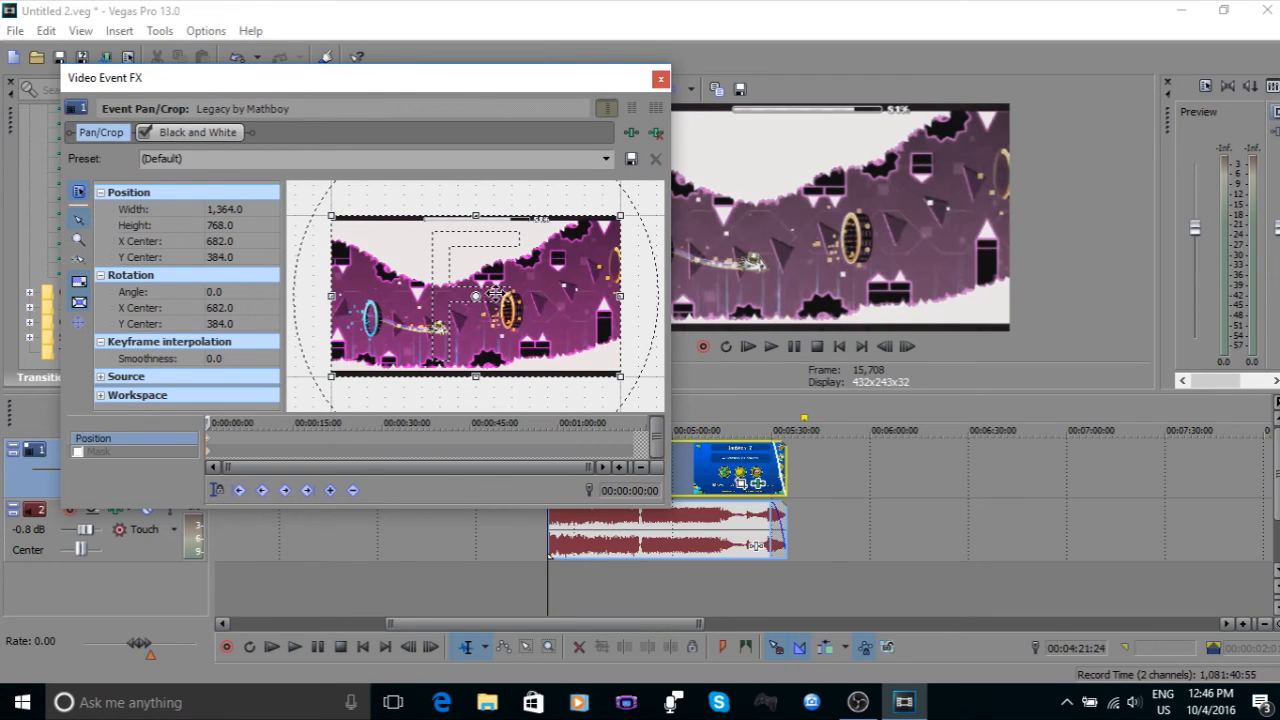
left_click(295, 448)
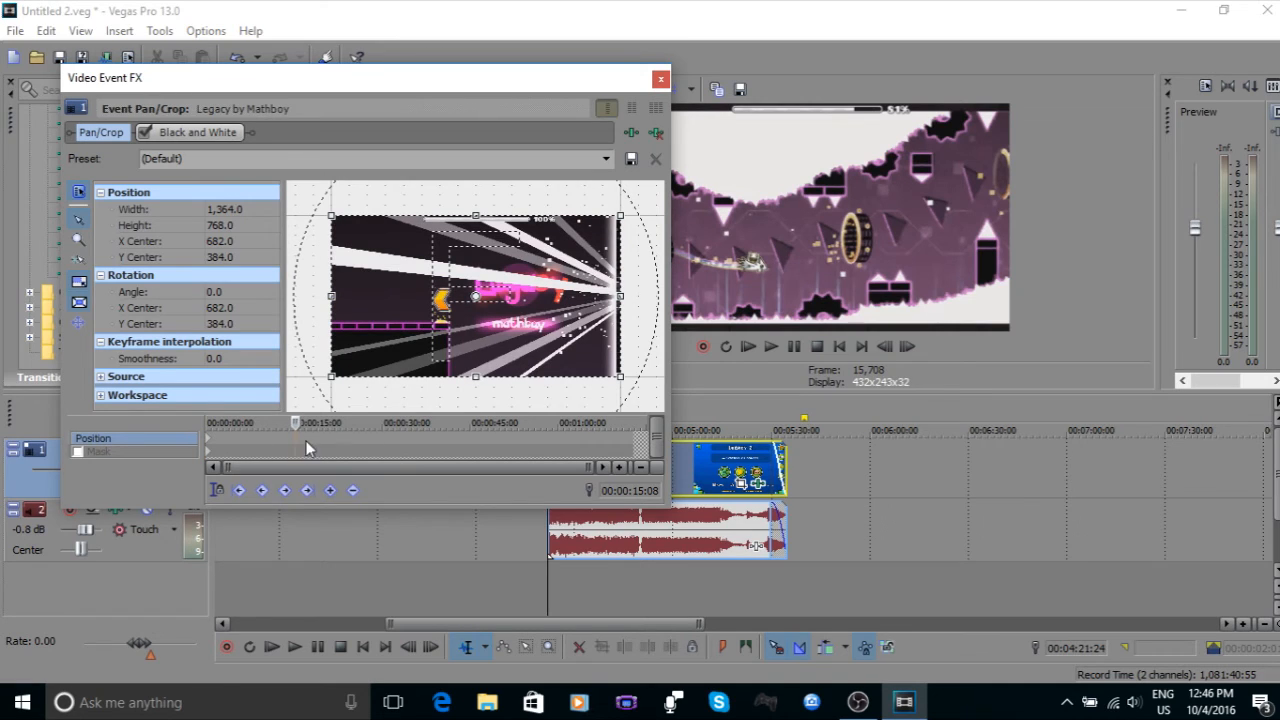
Step: Create a pan/crop position keyframe at 00:00:04:00 of the clip
left_click(229, 444)
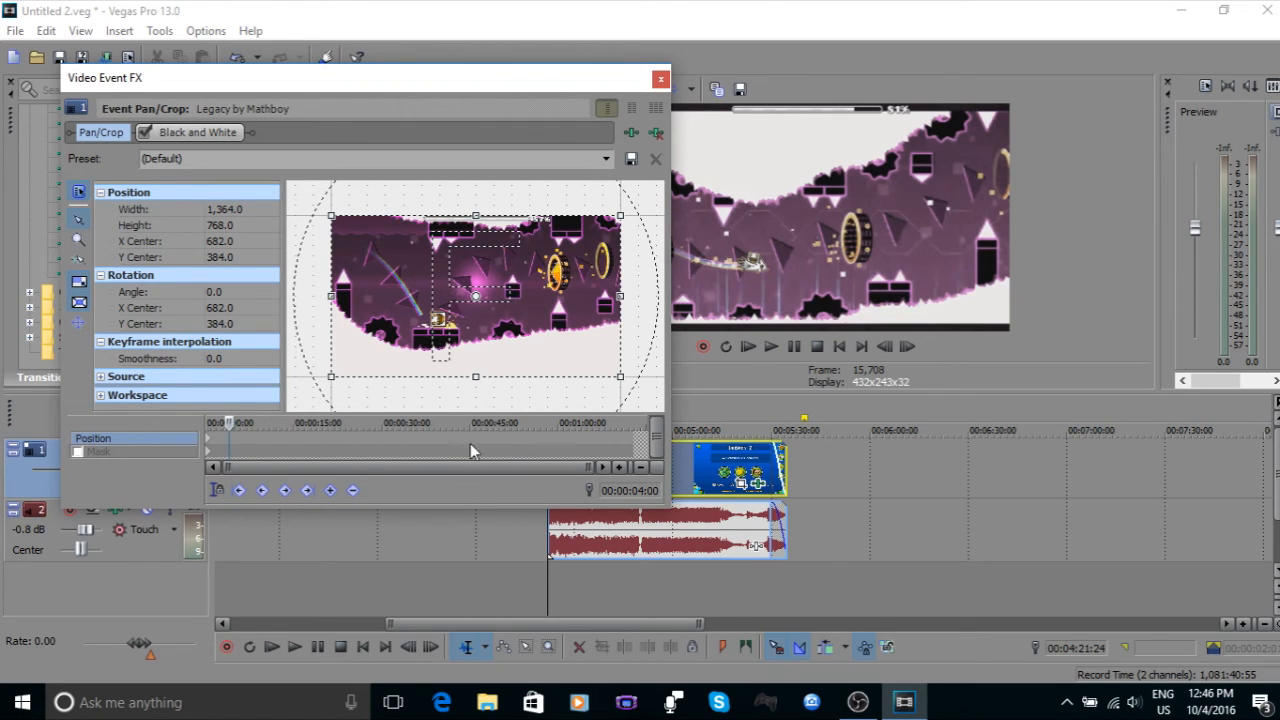
left_click(331, 491)
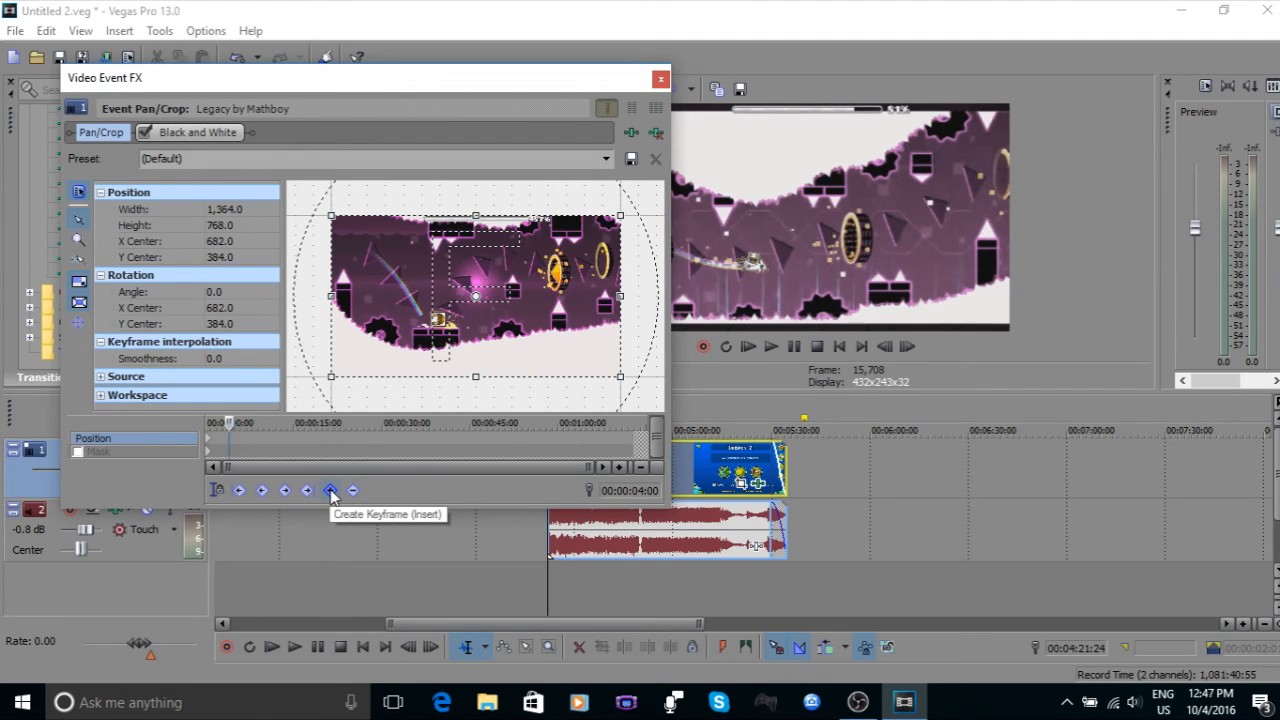
left_click(331, 491)
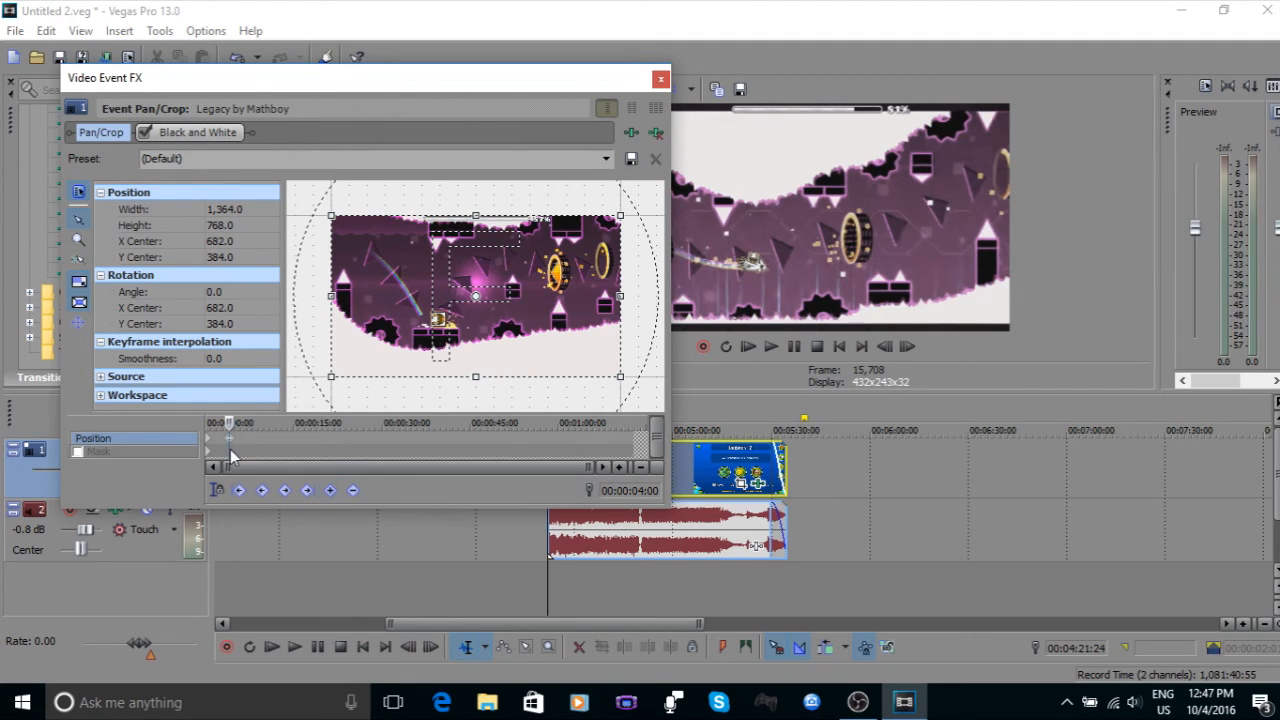
Step: Compare the clip's frames around the new position keyframe, from 00:00:03:21 to 00:00:08:01, and return to the keyframe
left_click(247, 457)
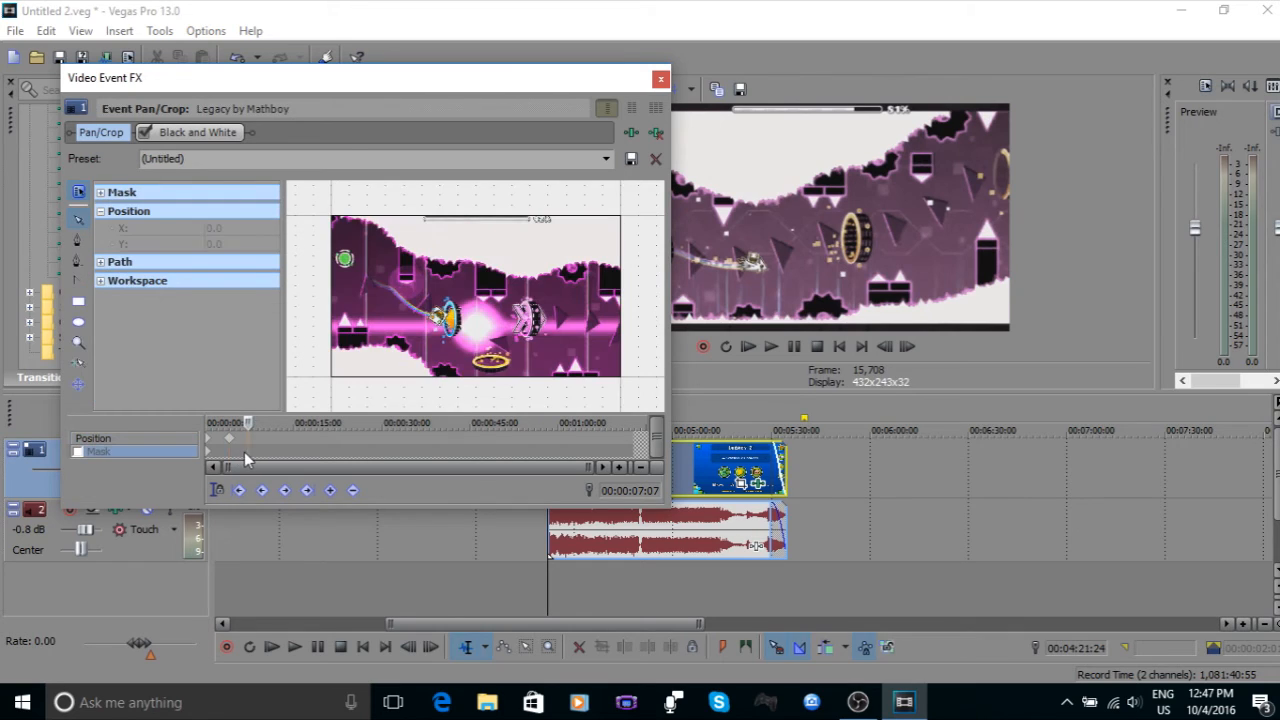
left_click(230, 443)
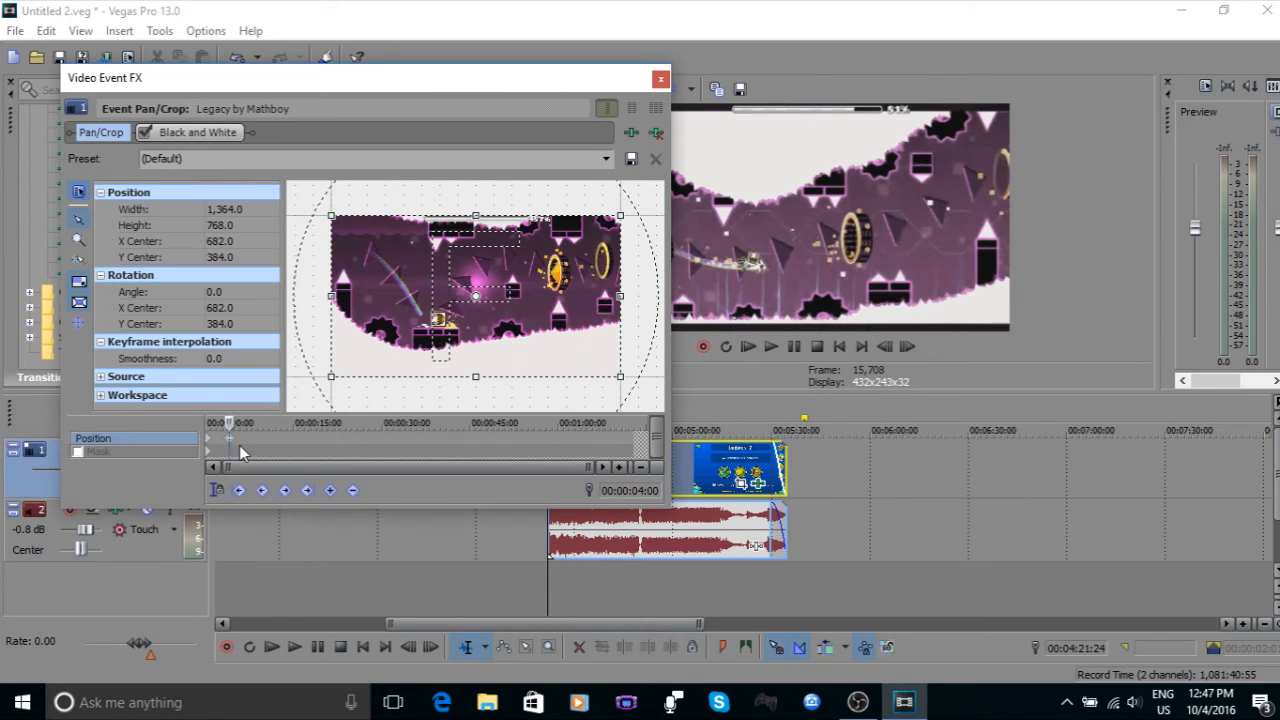
left_click(245, 457)
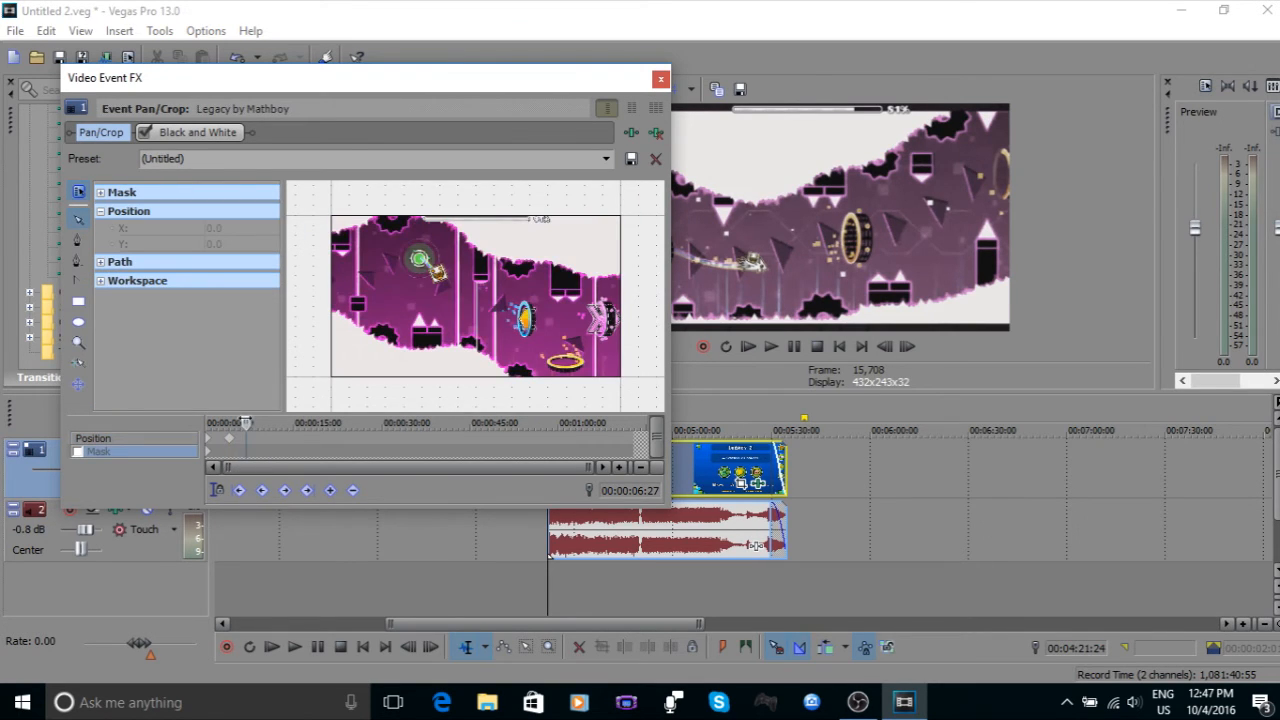
left_click(230, 457)
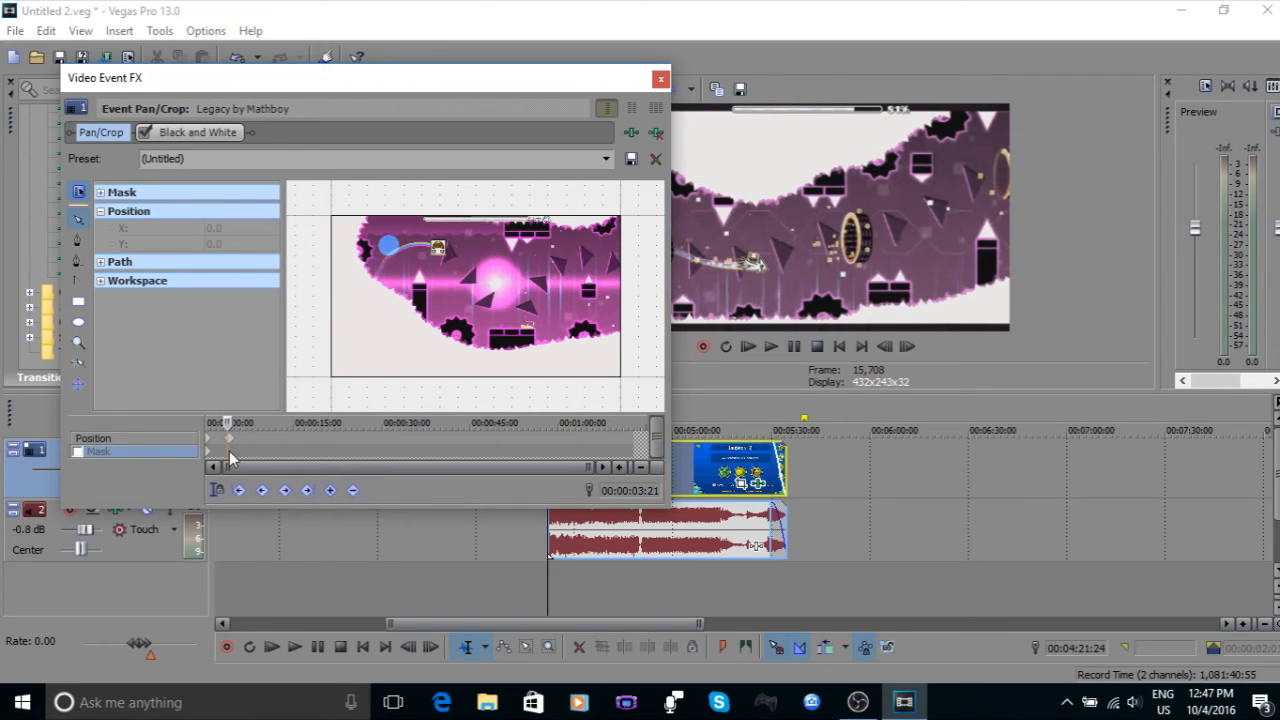
left_click(232, 424)
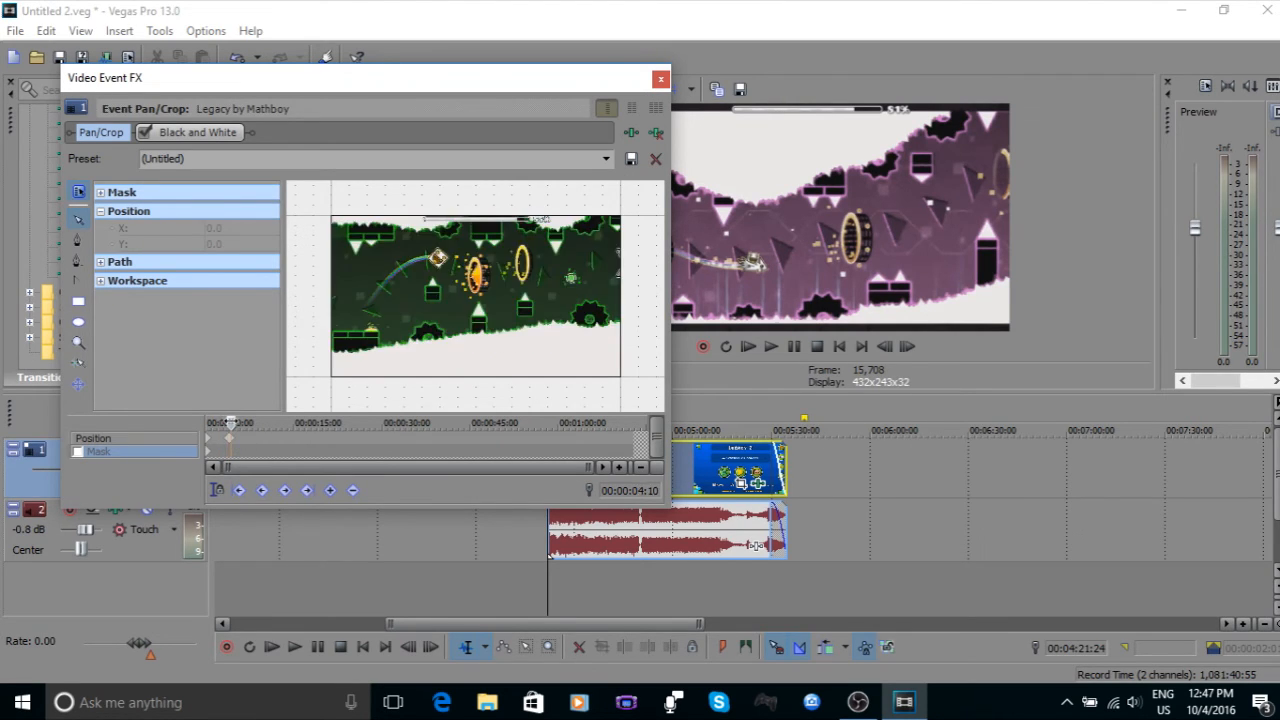
left_click(253, 440)
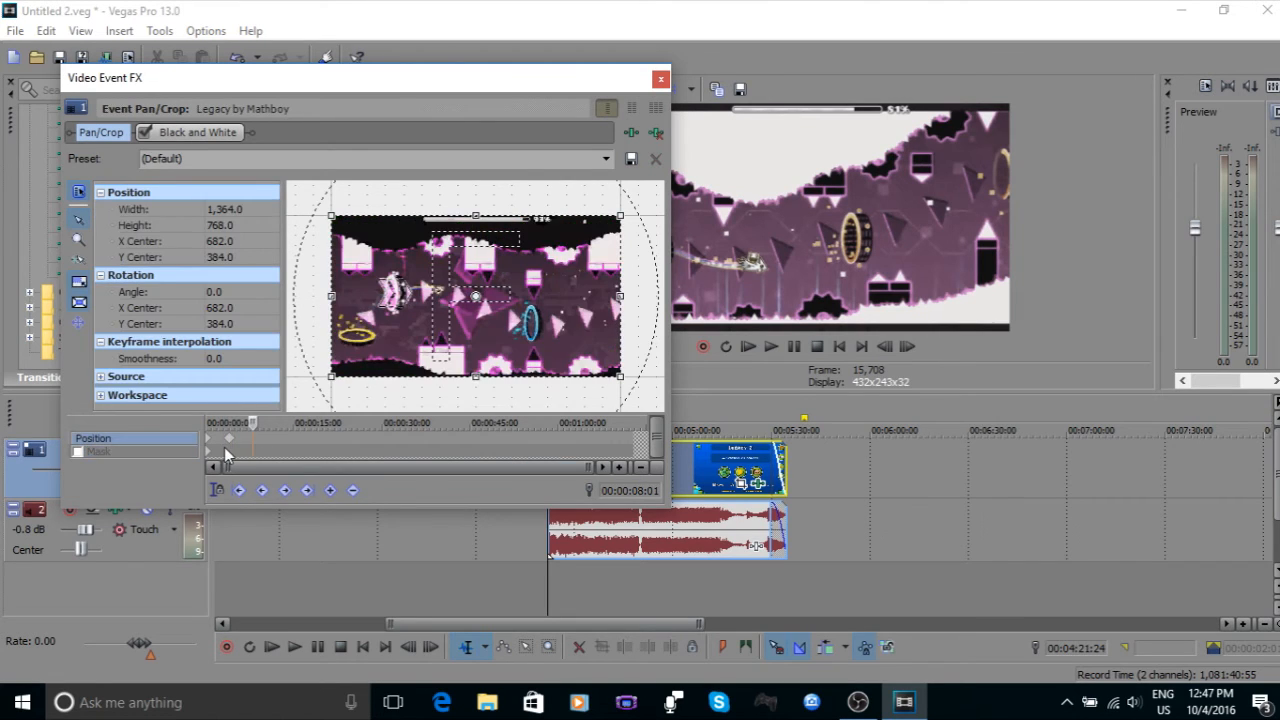
left_click(232, 449)
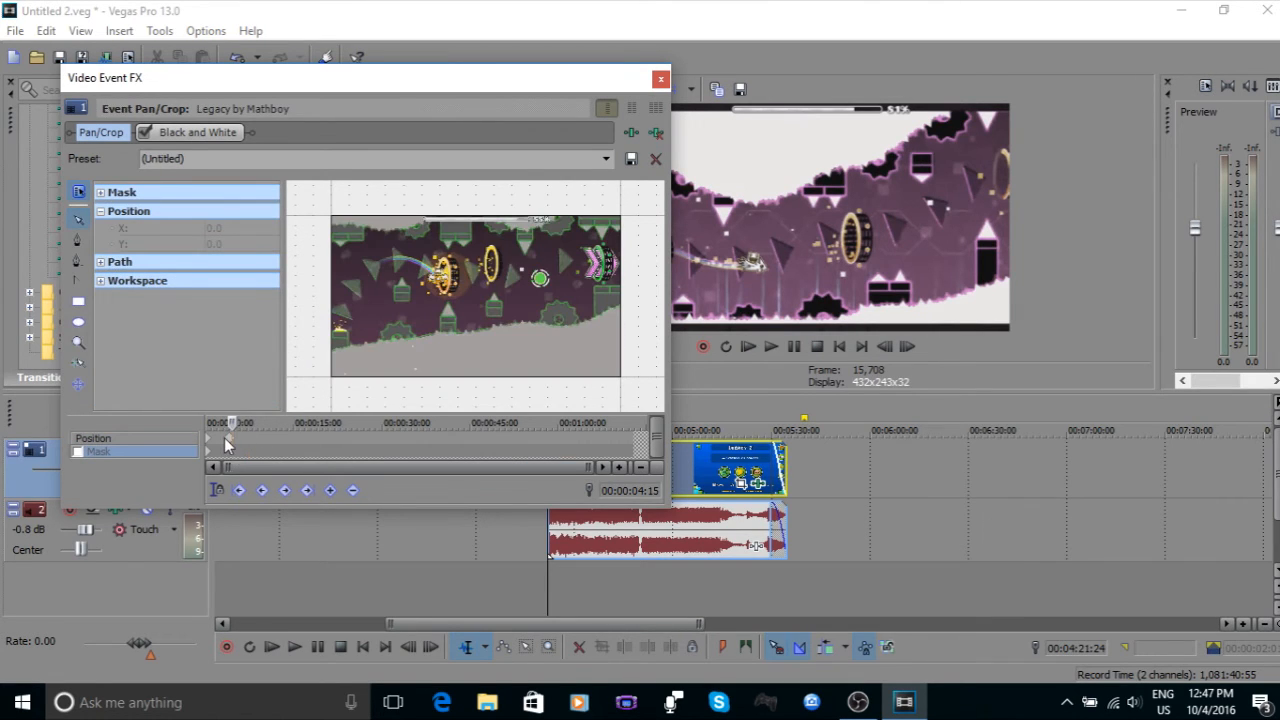
left_click(226, 437)
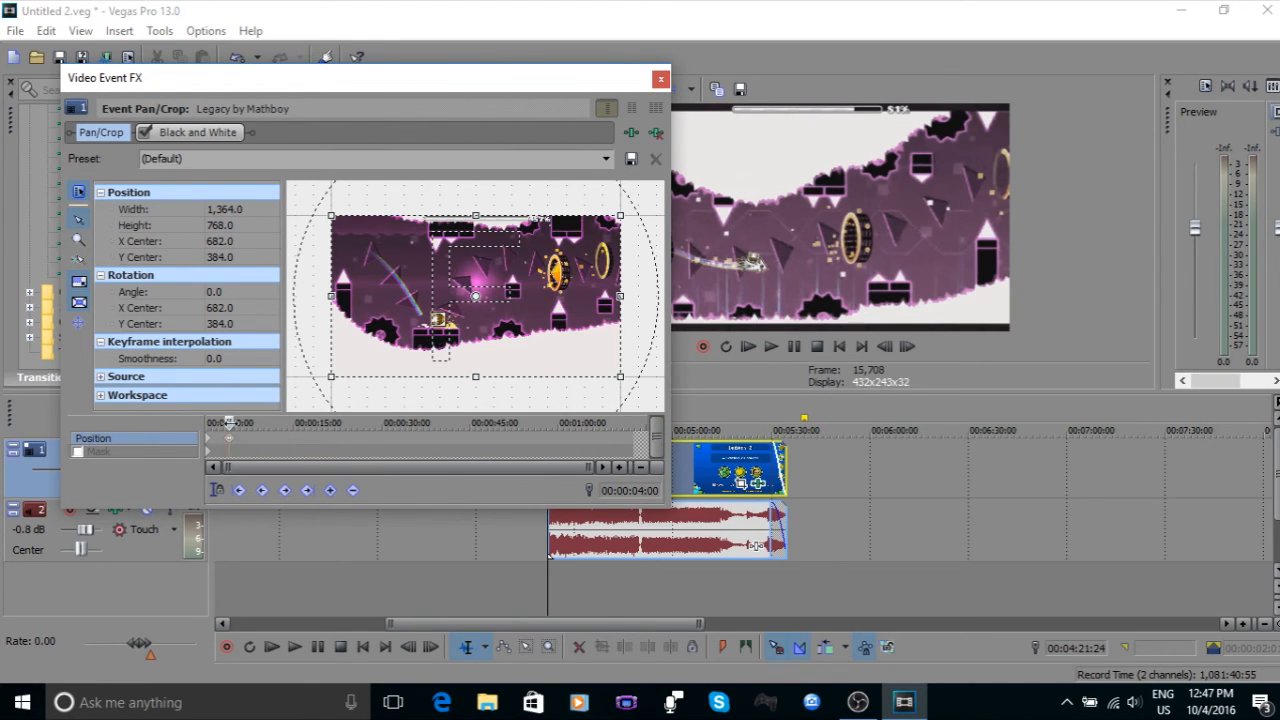
Step: At 00:00:06:03, shrink the crop frame to about 647.5 by 364.6 and centre it on the player at about 499.2, 161.1
left_click_drag(229, 422, 241, 422)
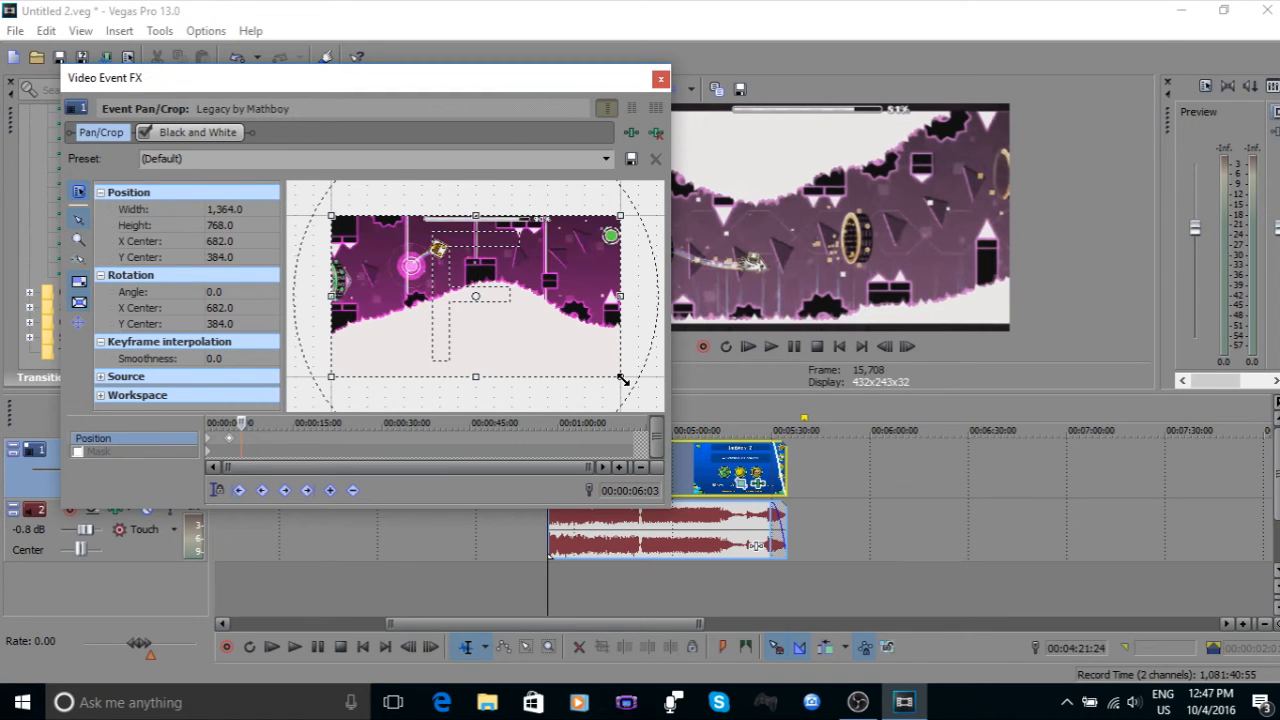
left_click_drag(622, 379, 566, 340)
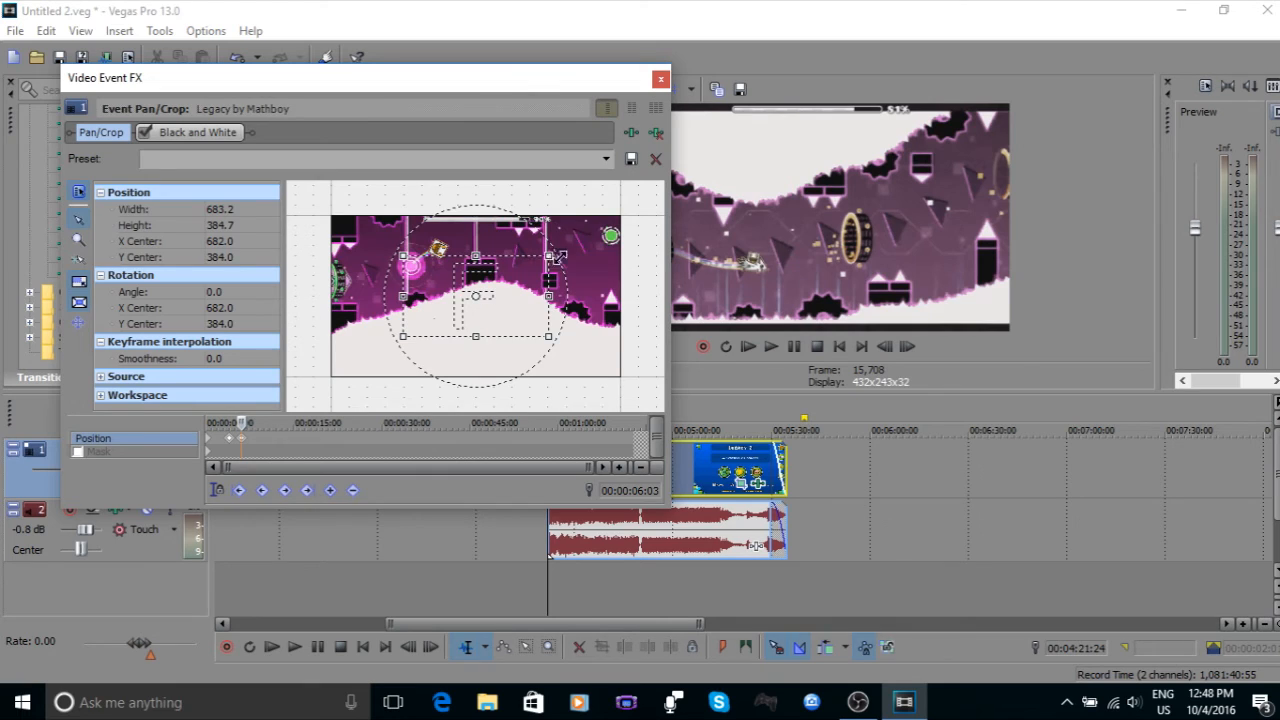
mouse_move(558, 256)
left_mouse_down()
mouse_move(573, 237)
mouse_move(562, 247)
left_mouse_up()
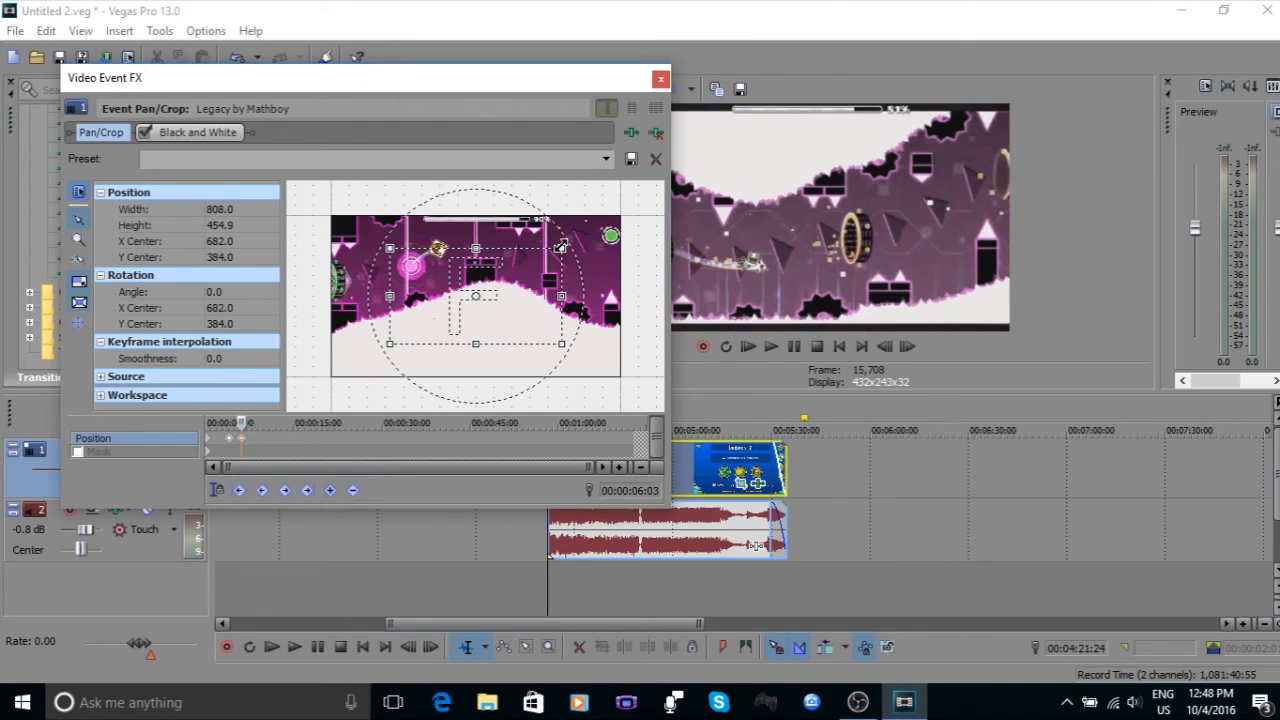
mouse_move(562, 246)
left_mouse_down()
mouse_move(604, 223)
mouse_move(546, 247)
left_mouse_up()
left_click_drag(517, 320, 480, 273)
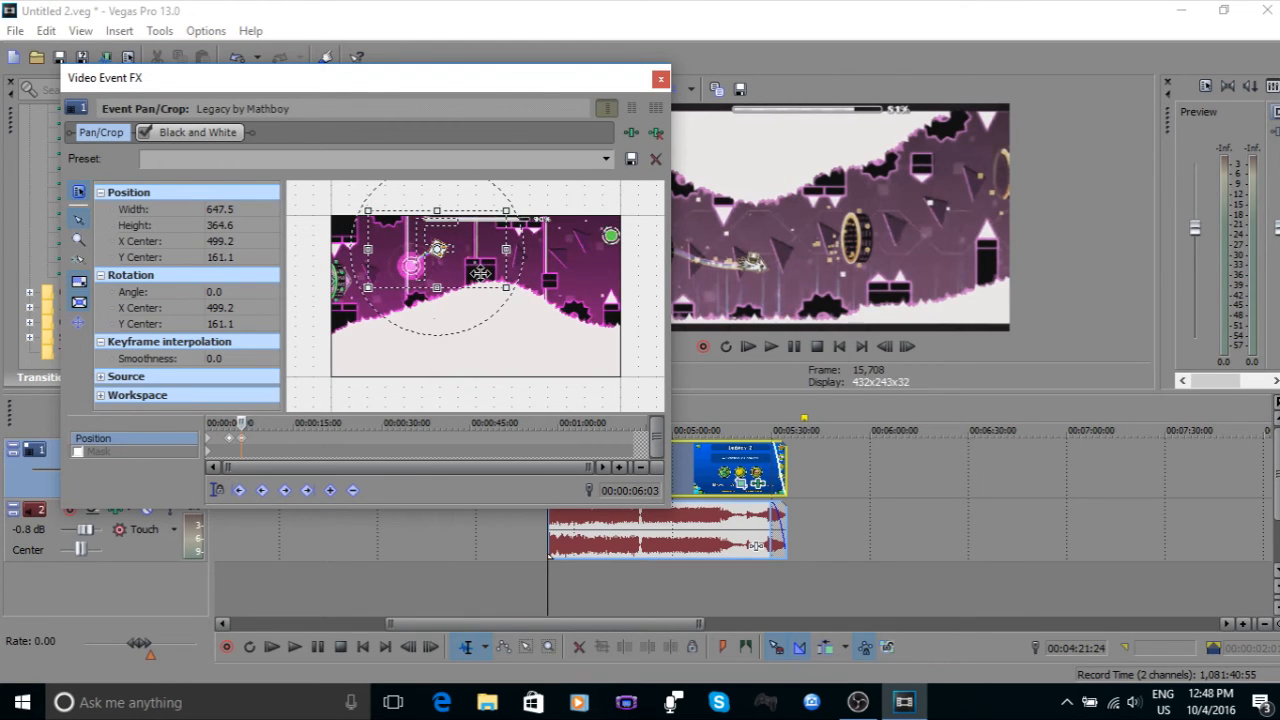
Step: Recentre the crop frame at 00:00:06:03 on about 490.3, 183.4 and create another position keyframe at 00:00:08:01
left_click_drag(480, 273, 479, 271)
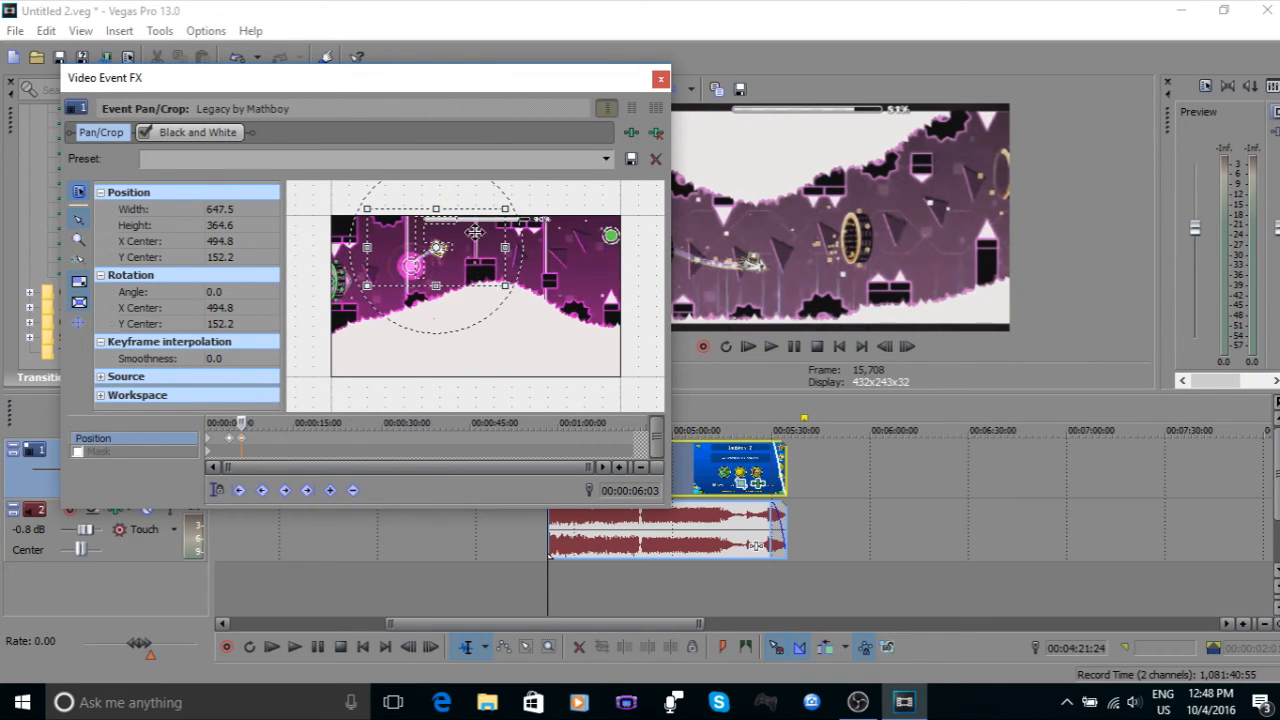
left_click_drag(484, 248, 482, 257)
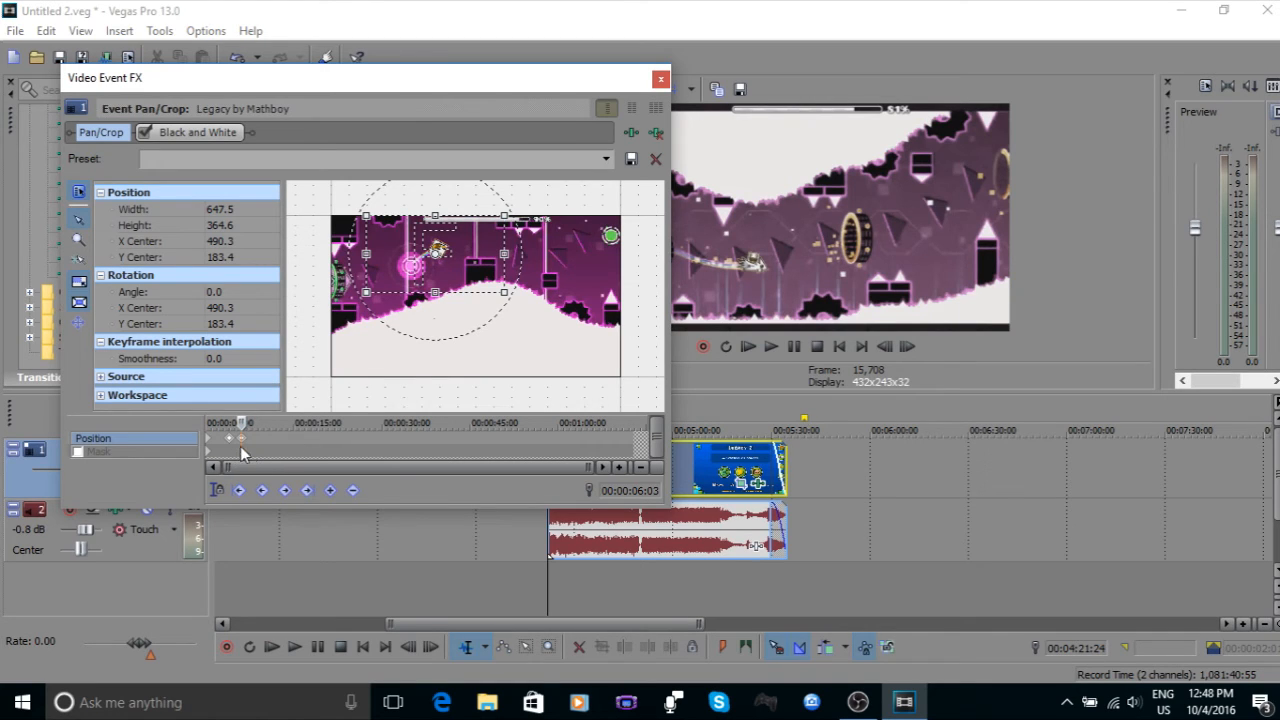
left_click_drag(241, 423, 253, 423)
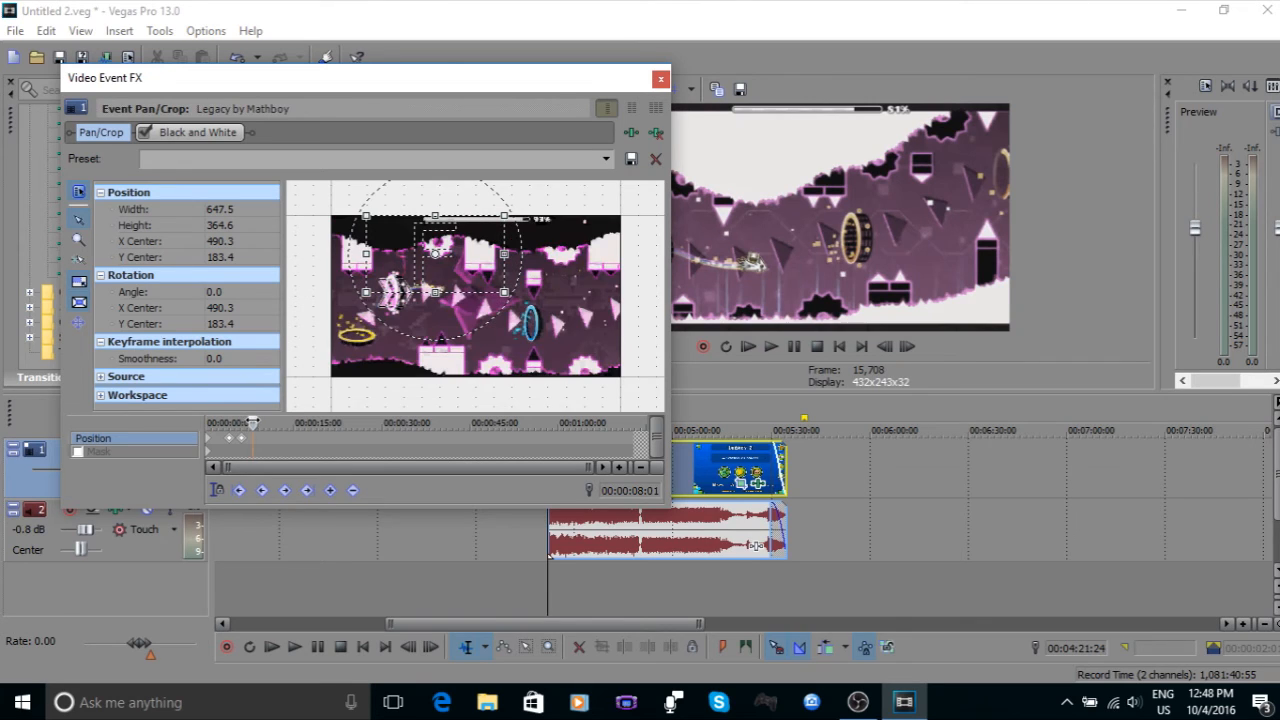
left_click(331, 490)
left_click(254, 442)
left_click(252, 440)
left_click(262, 446)
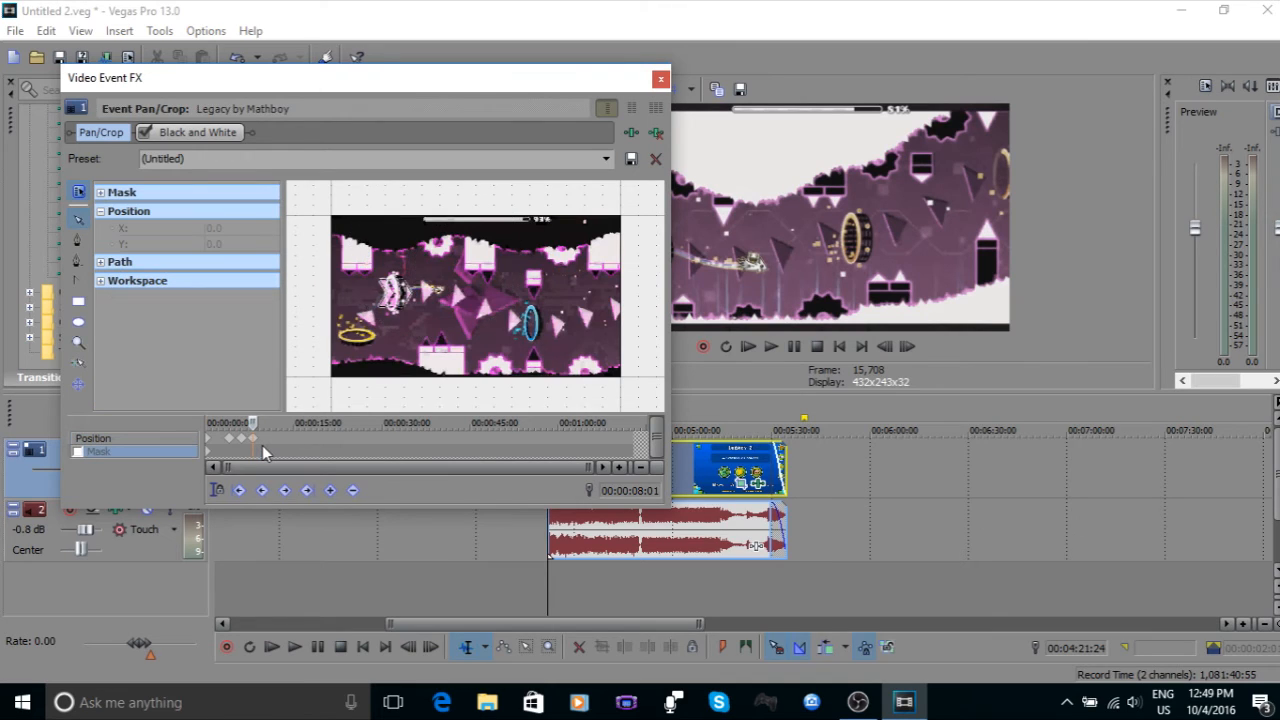
left_click(330, 491)
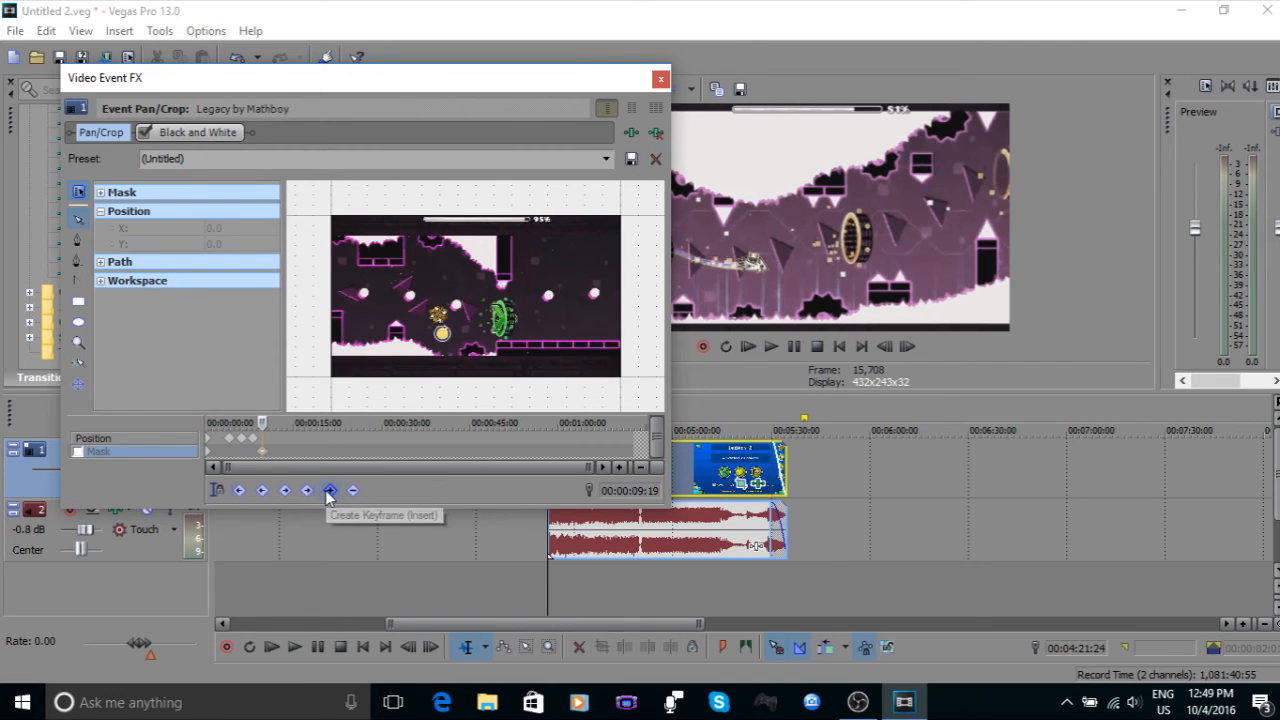
left_click(274, 440)
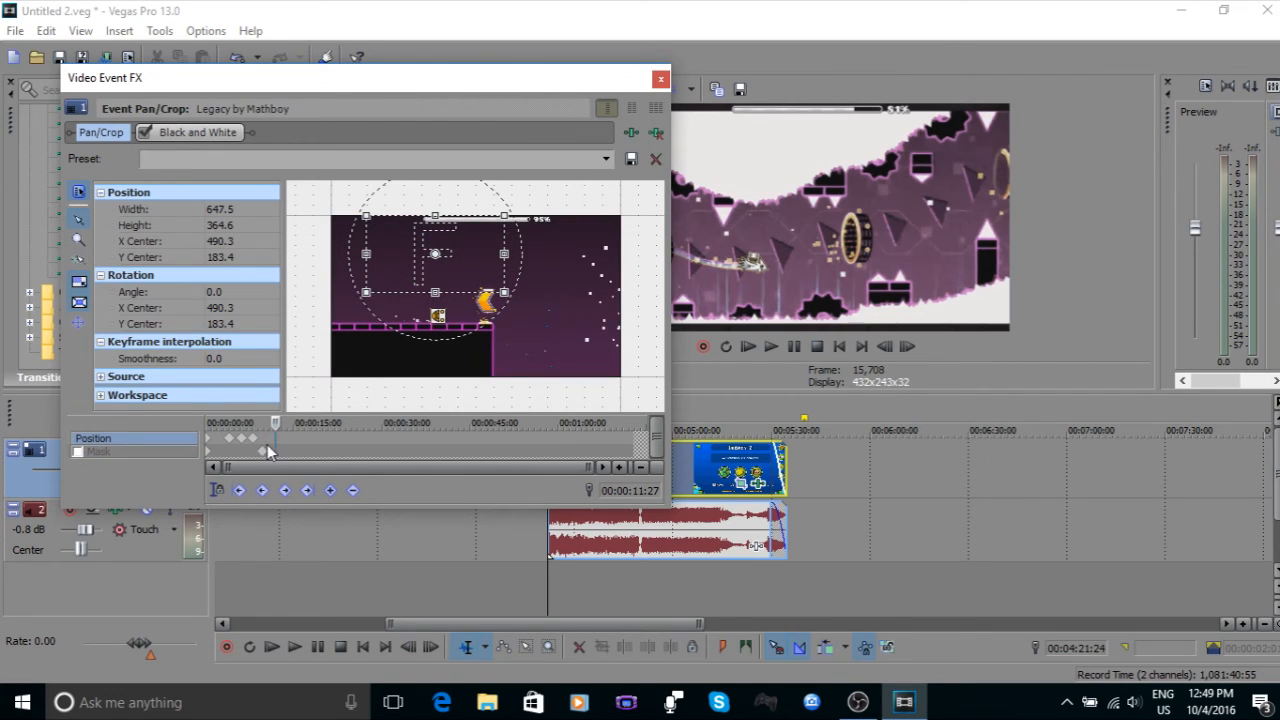
left_click(262, 451)
left_click(350, 491)
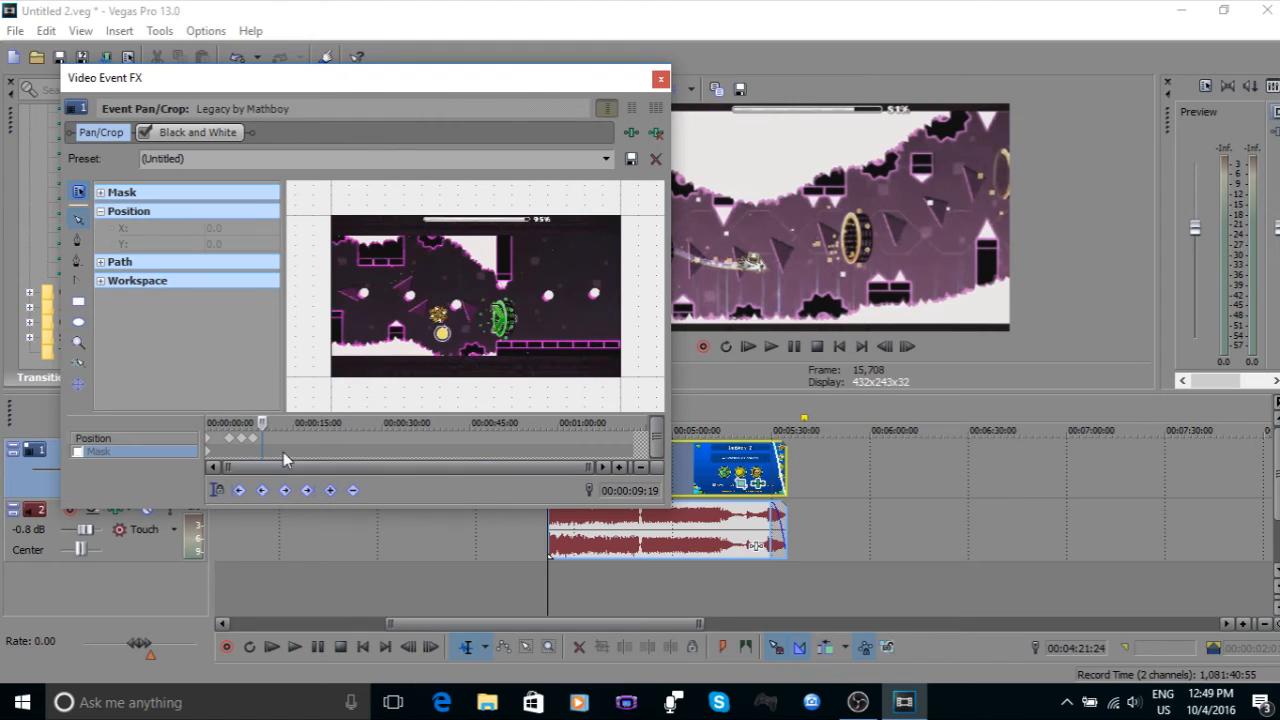
Step: Create a pan/crop position keyframe at 00:00:09:24 and keep it selected
left_click(263, 437)
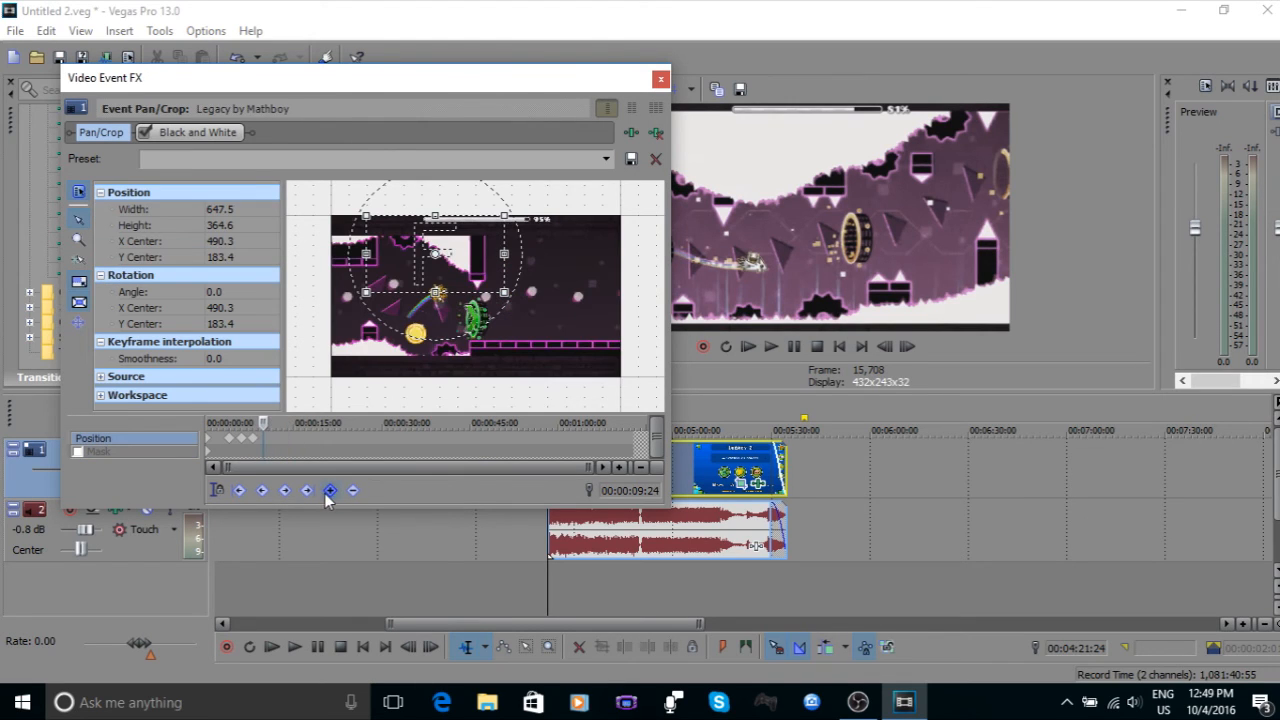
left_click(266, 451)
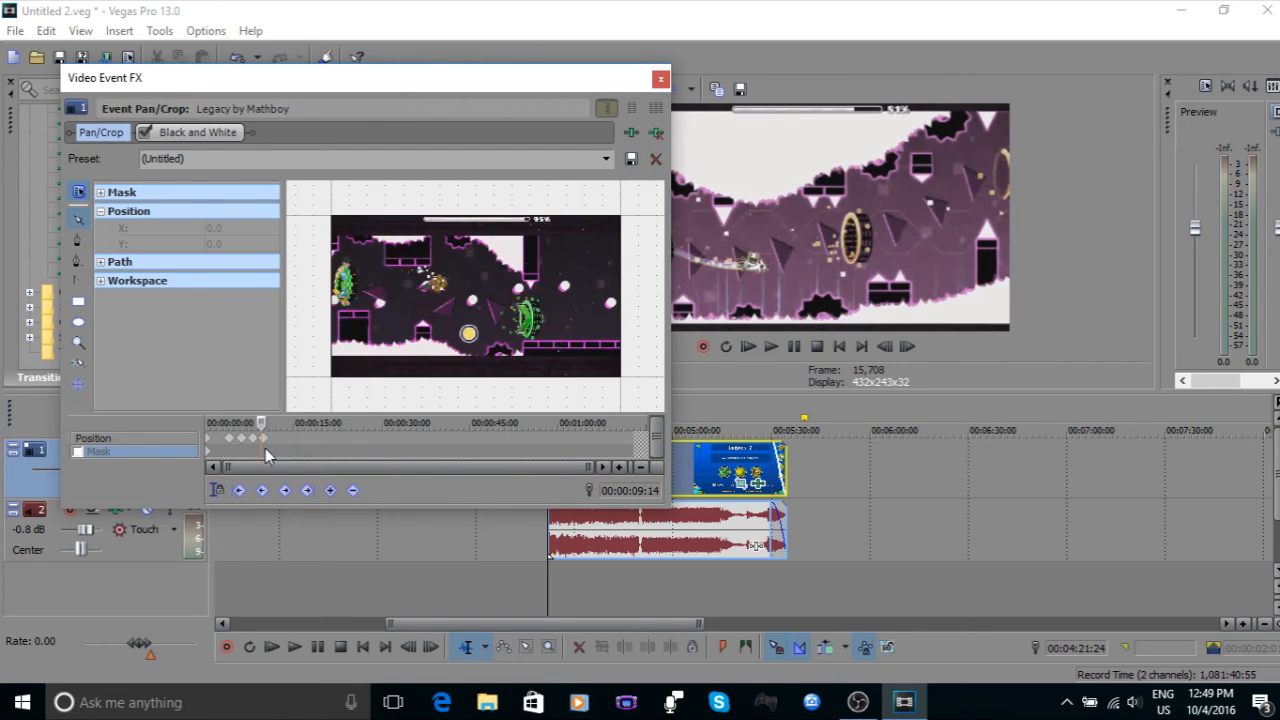
left_click(301, 437)
left_click(264, 438)
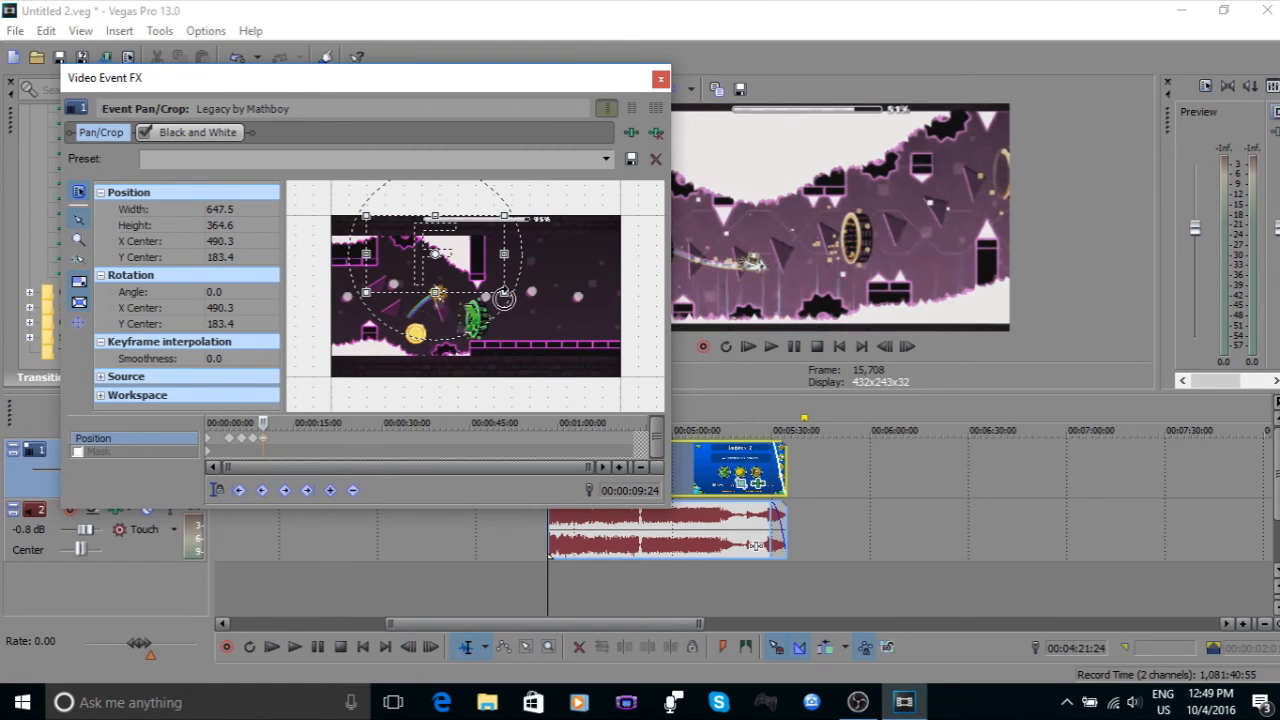
Step: Enlarge the crop frame at 00:00:09:24 to about 1,359.6 by 765.5, centred at about 686.5, 392.9
mouse_move(503, 292)
left_mouse_down()
mouse_move(543, 302)
mouse_move(600, 350)
mouse_move(517, 302)
left_mouse_up()
left_click_drag(476, 245, 522, 298)
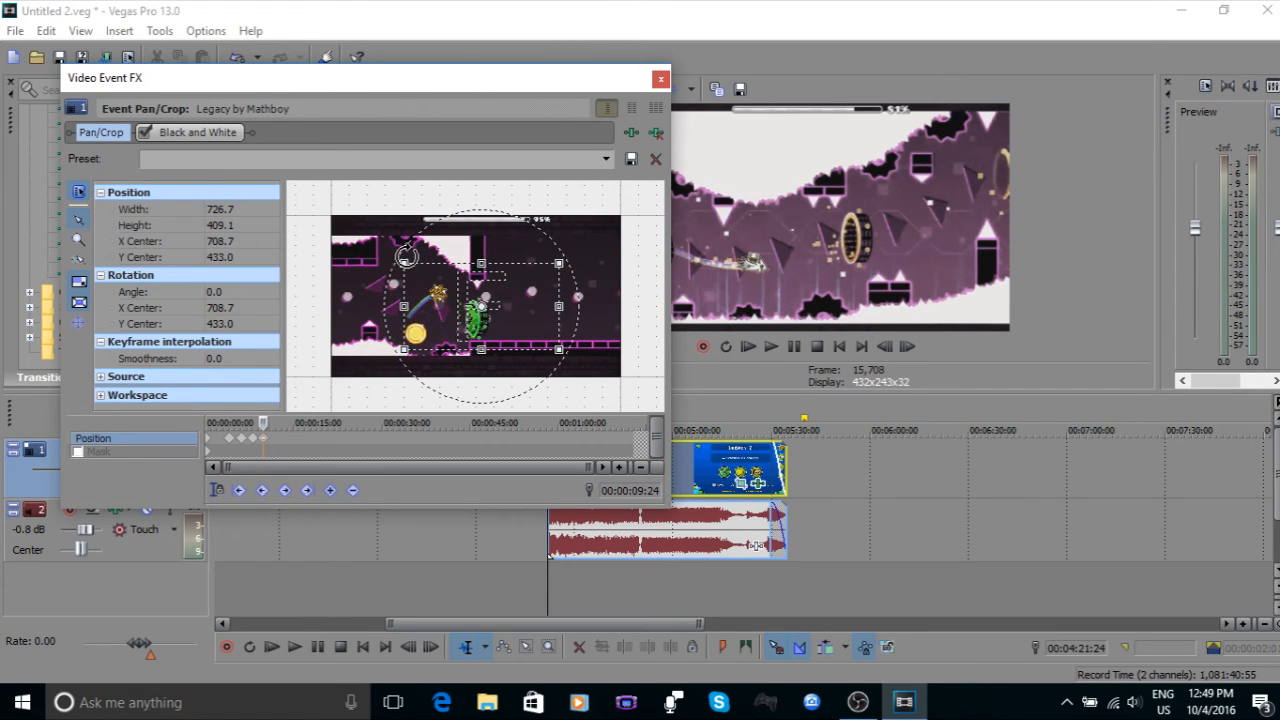
left_click(224, 210)
left_click_drag(403, 263, 337, 226)
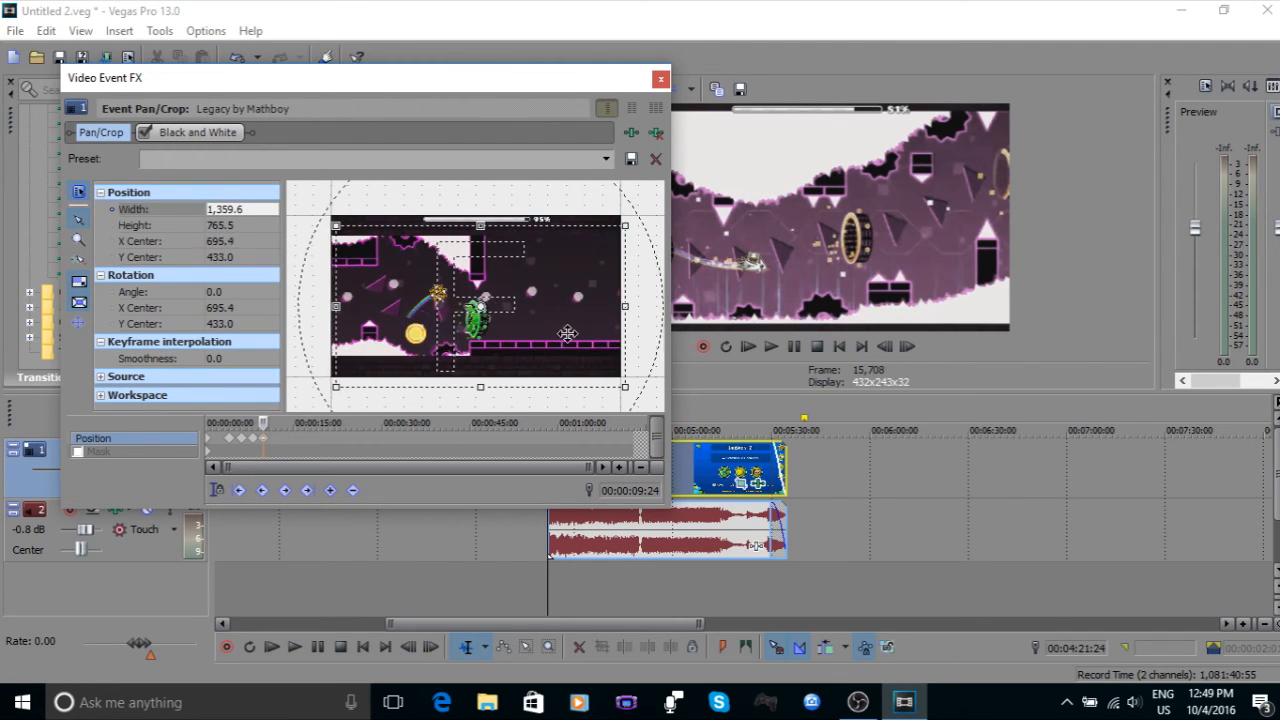
left_click_drag(568, 334, 566, 325)
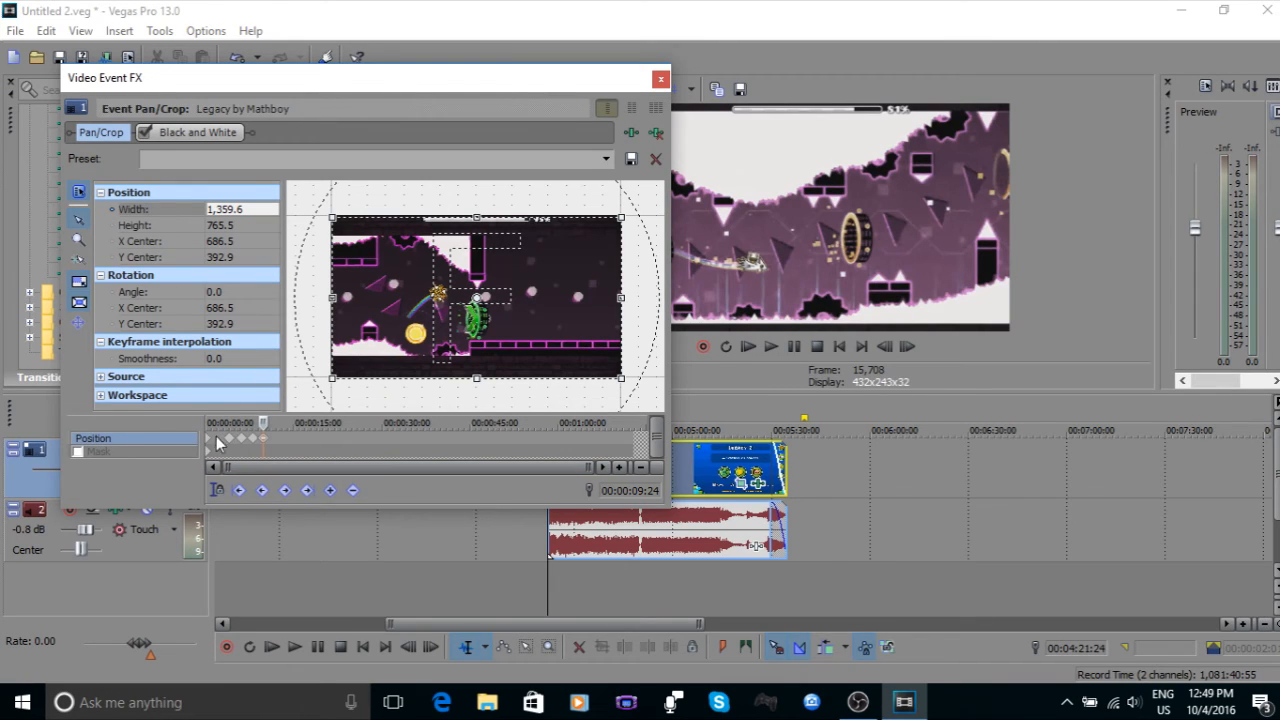
Step: Check the opening keyframe's crop size and set the 00:00:09:24 keyframe's width to 1364
left_click(211, 446)
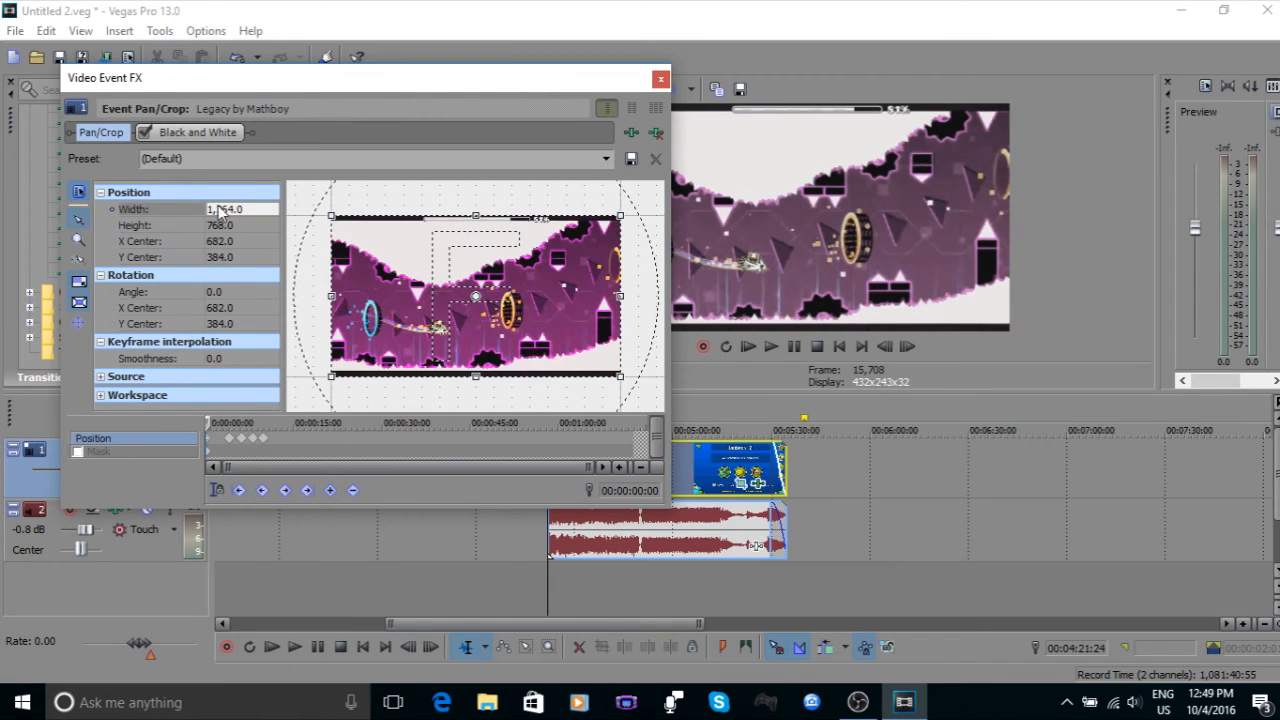
left_click(264, 440)
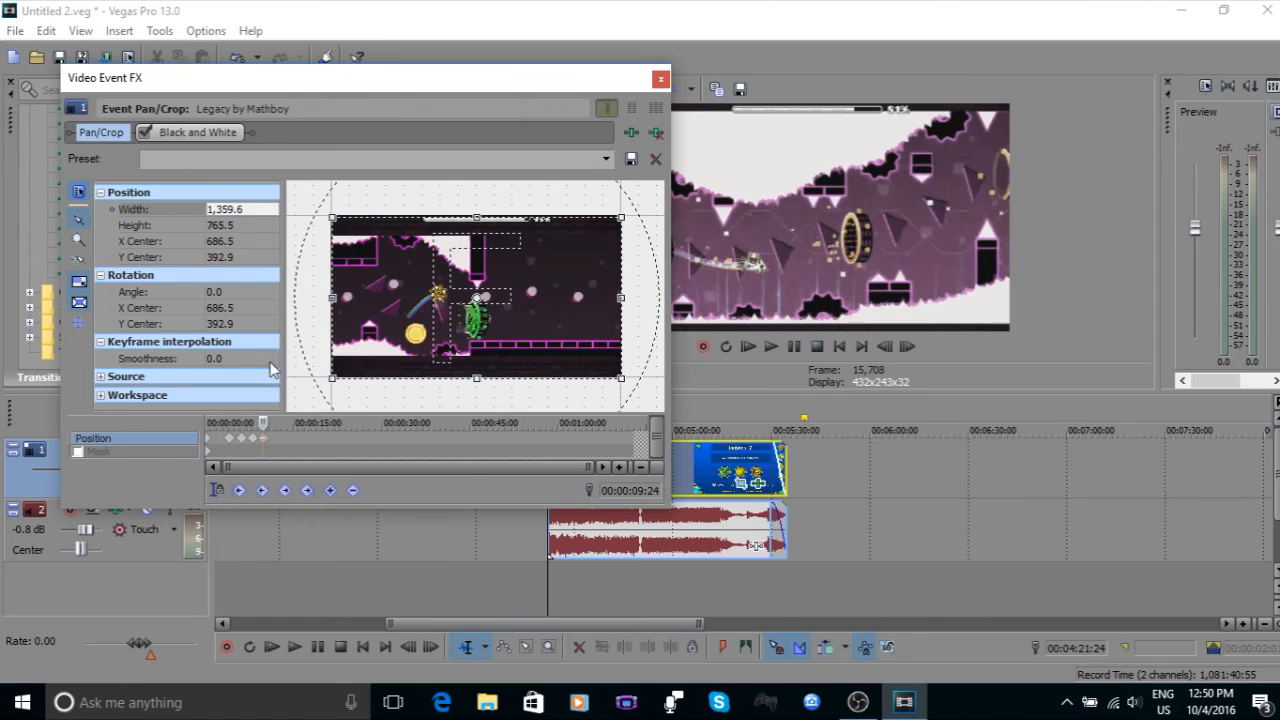
left_click(261, 212)
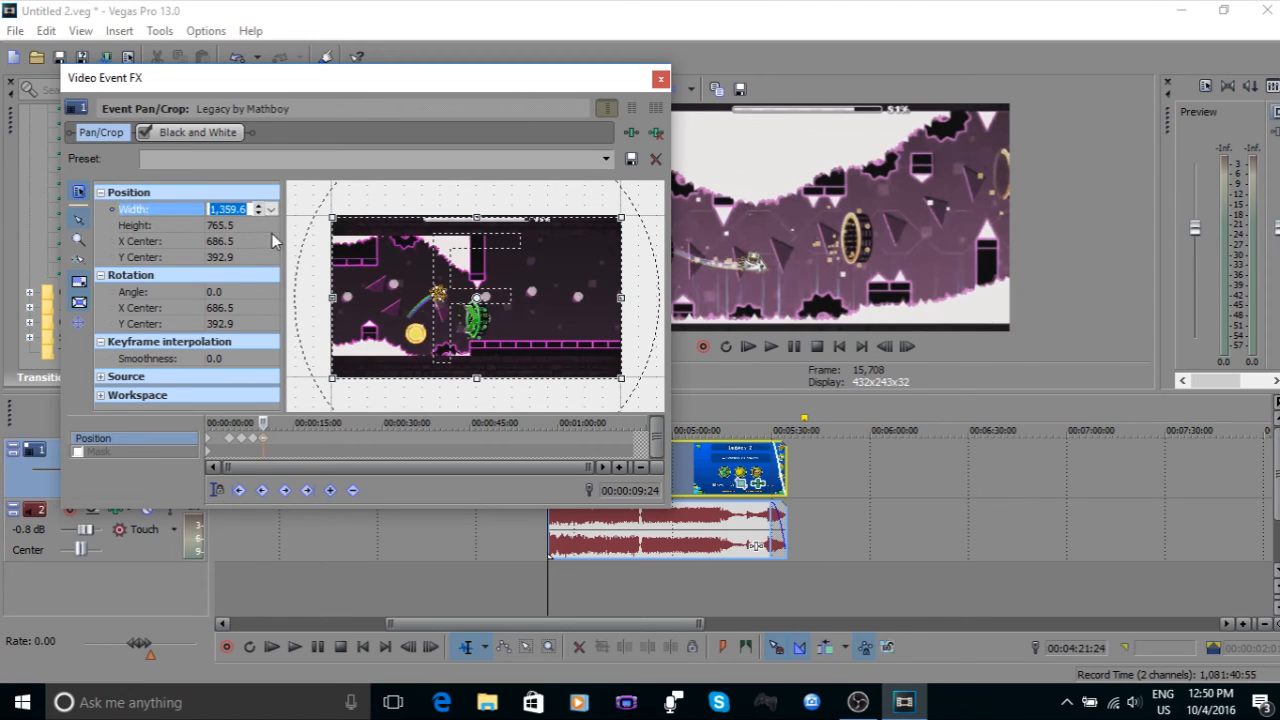
type("1364")
key("Return")
Step: Match the 00:00:09:24 keyframe's centre to the opening keyframe by setting X Center to 682 and Y Center to 384
left_click(216, 442)
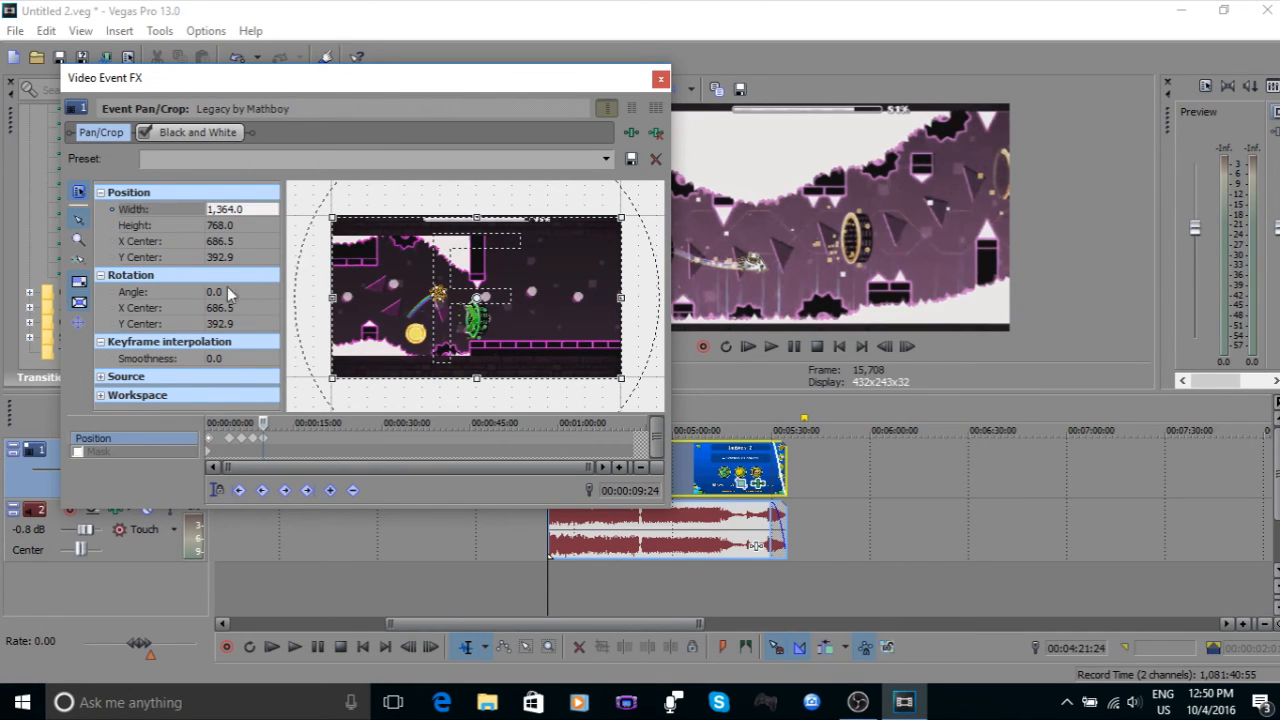
left_click(314, 448)
left_click(262, 438)
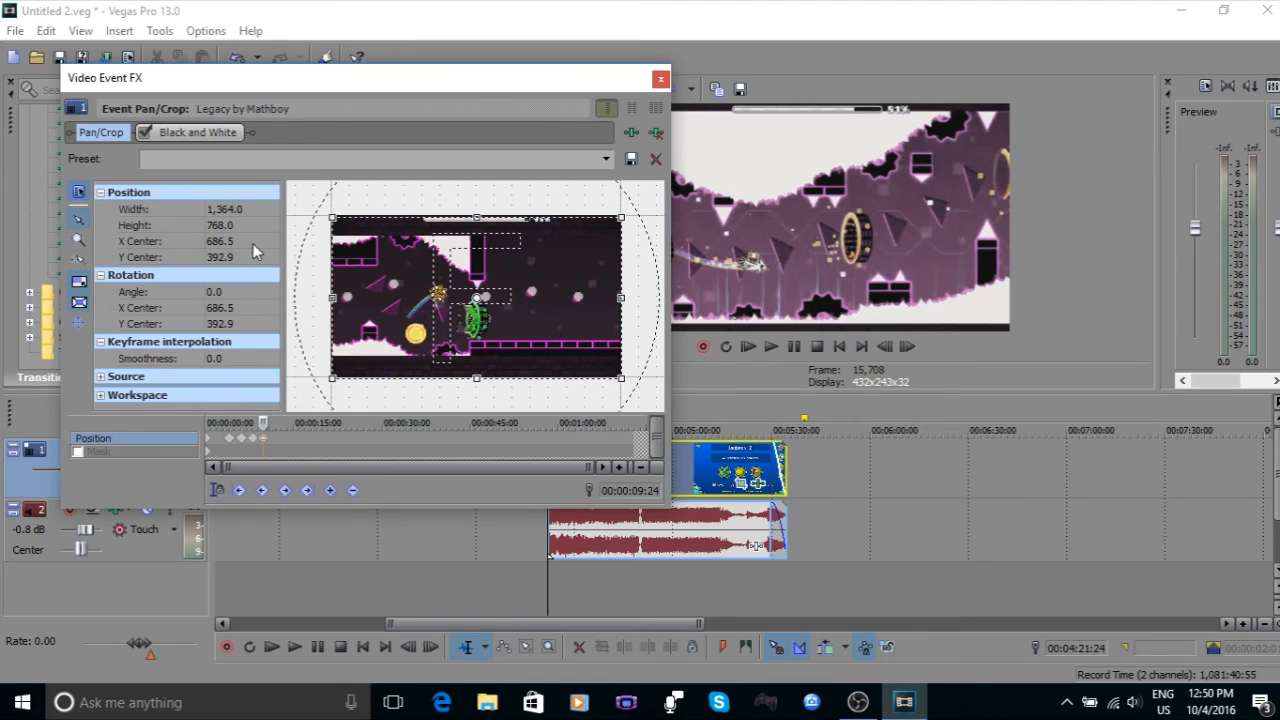
left_click(208, 422)
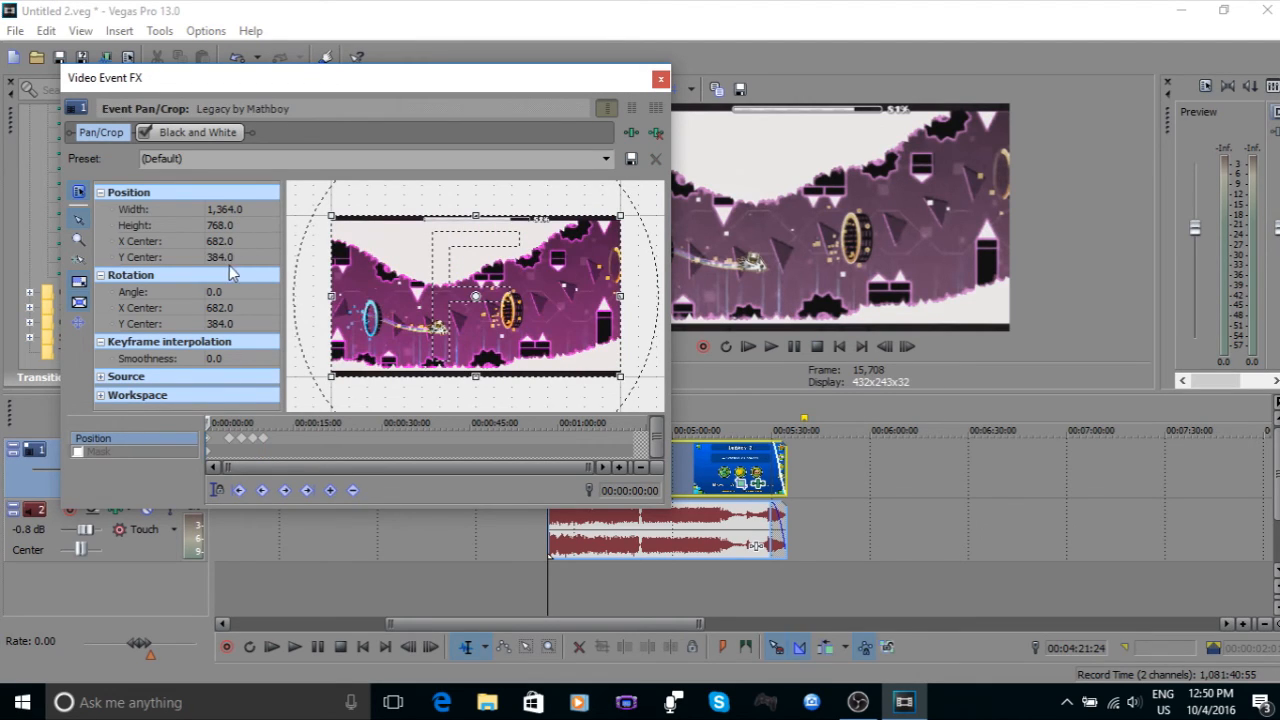
left_click(264, 439)
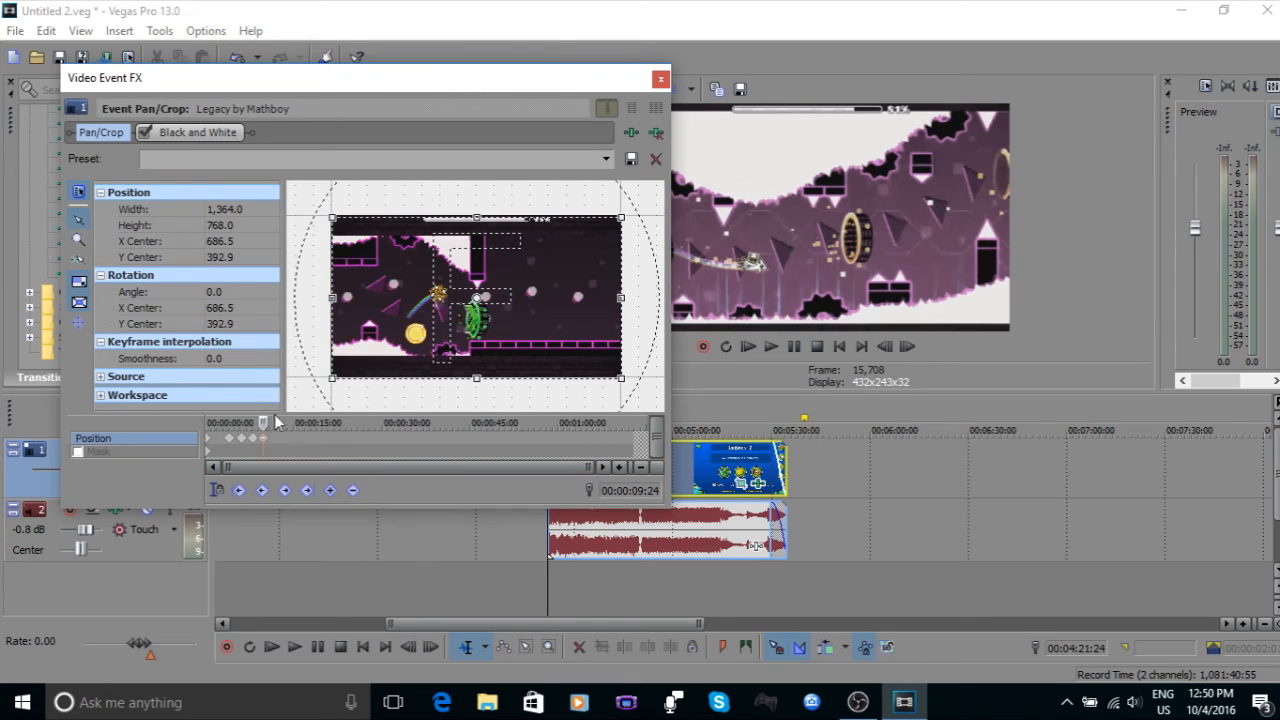
left_click(224, 245)
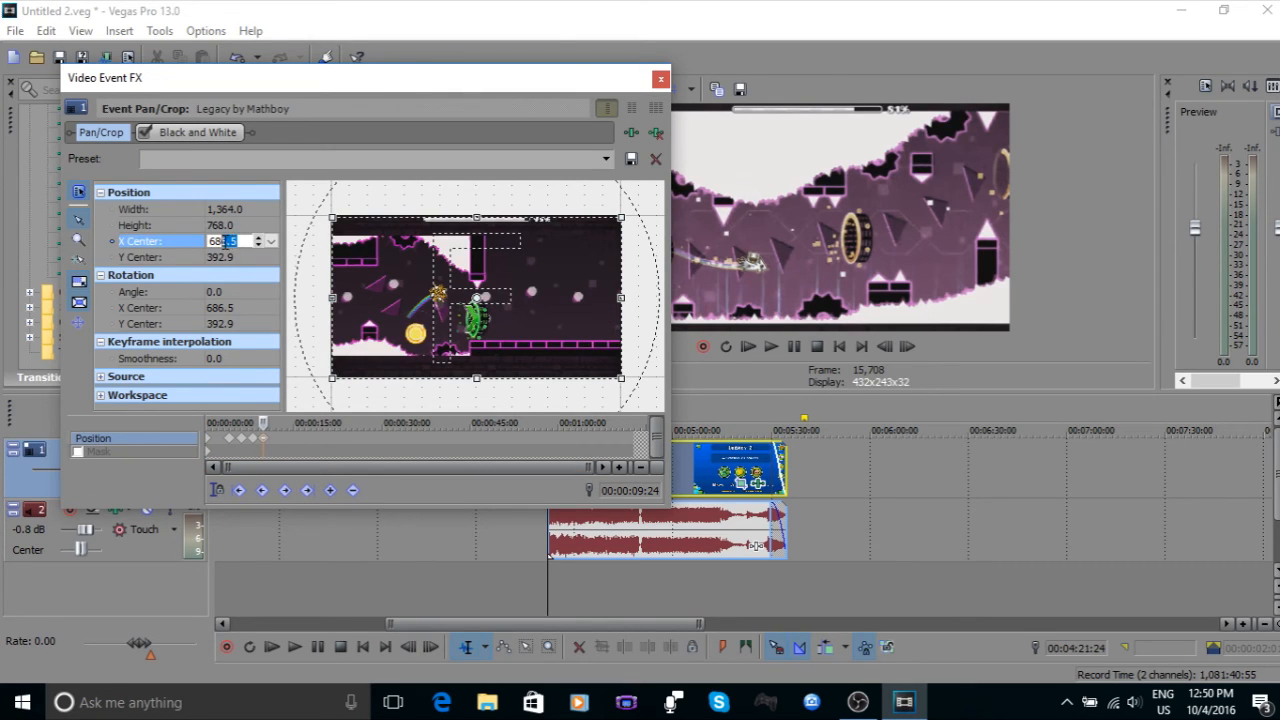
type("2")
left_click(238, 258)
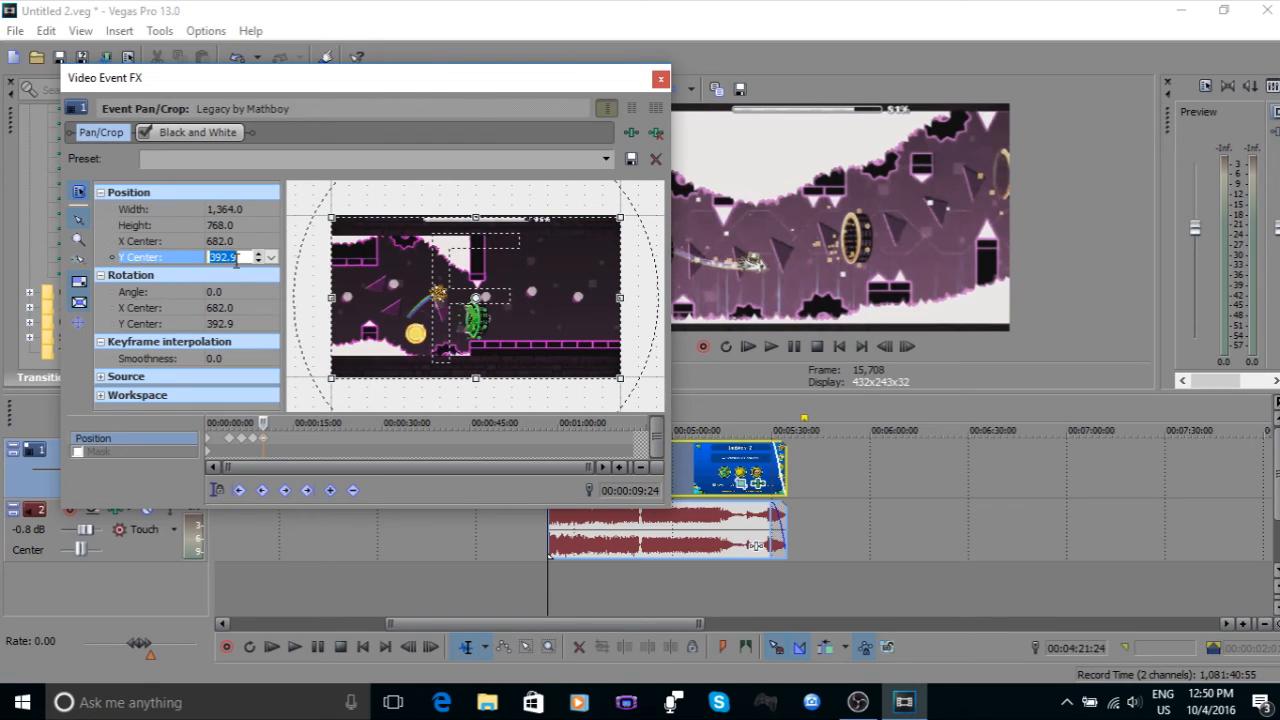
left_click_drag(244, 258, 226, 259)
type("84")
key("Return")
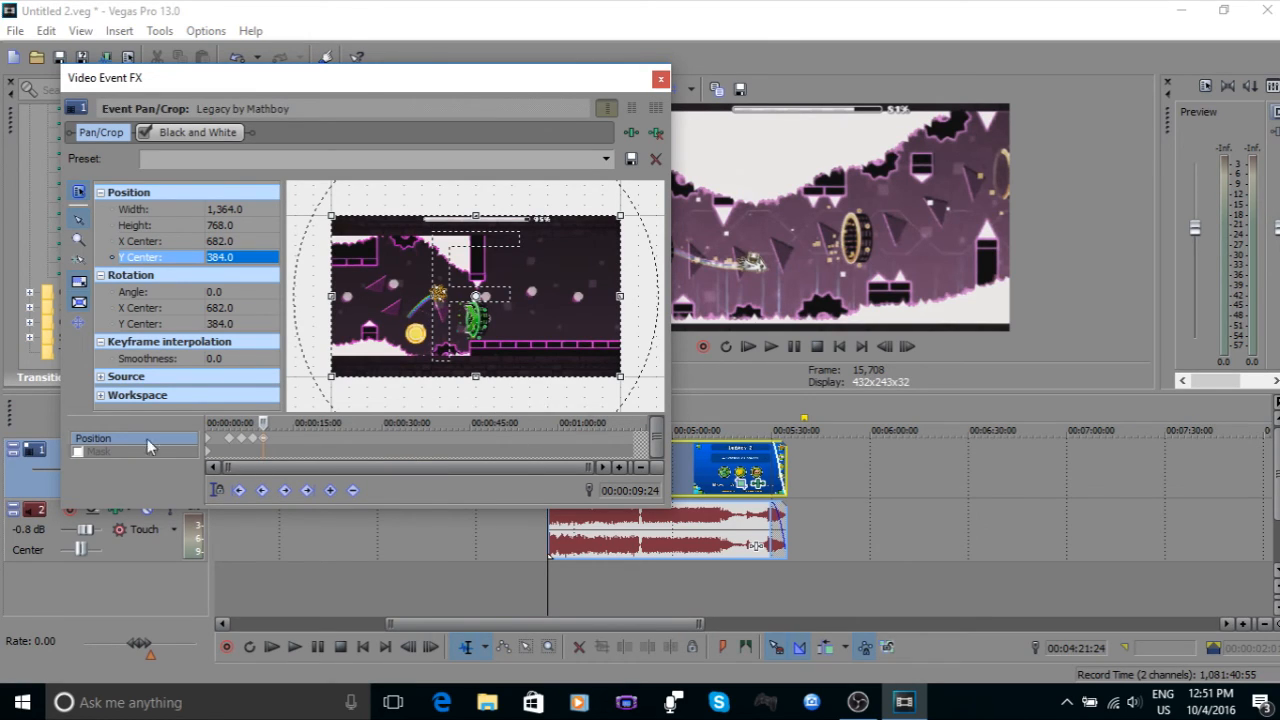
Step: Close the pan/crop settings and play the clip from 00:04:21:24 to preview the keyframed zoom
left_click(660, 84)
left_click(587, 597)
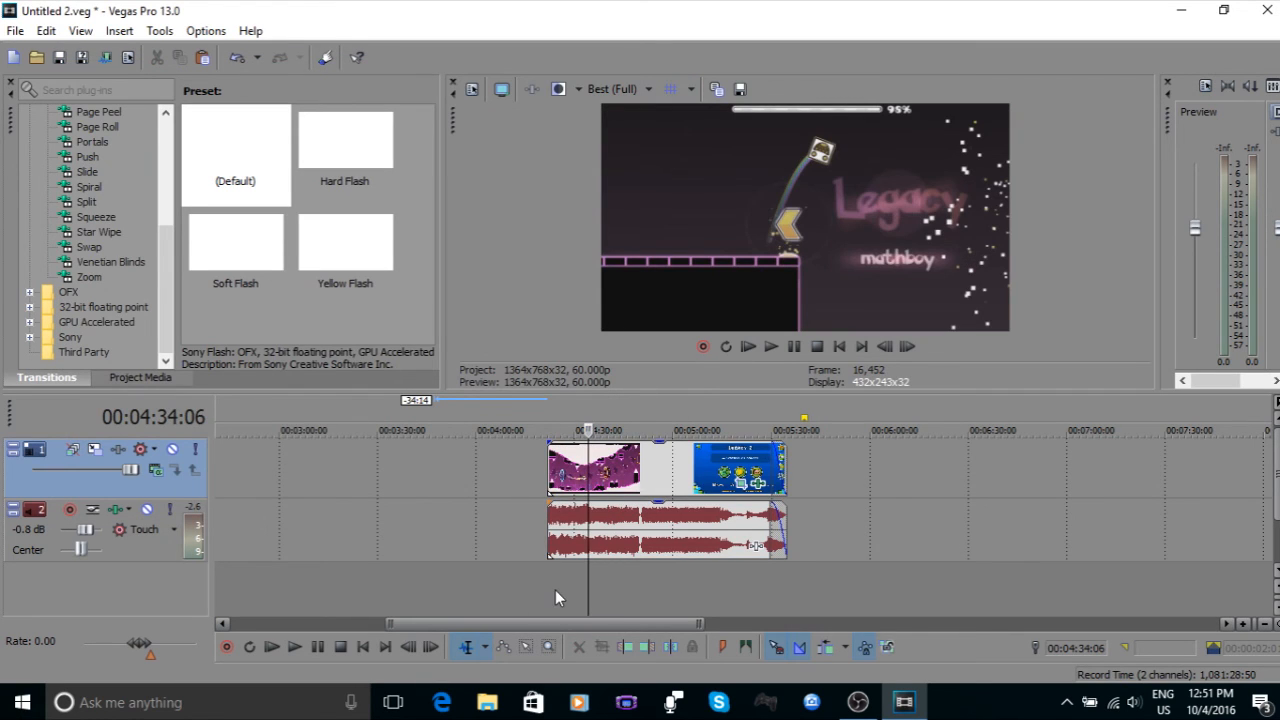
left_click(555, 597)
scroll(919, 527, "up", 3)
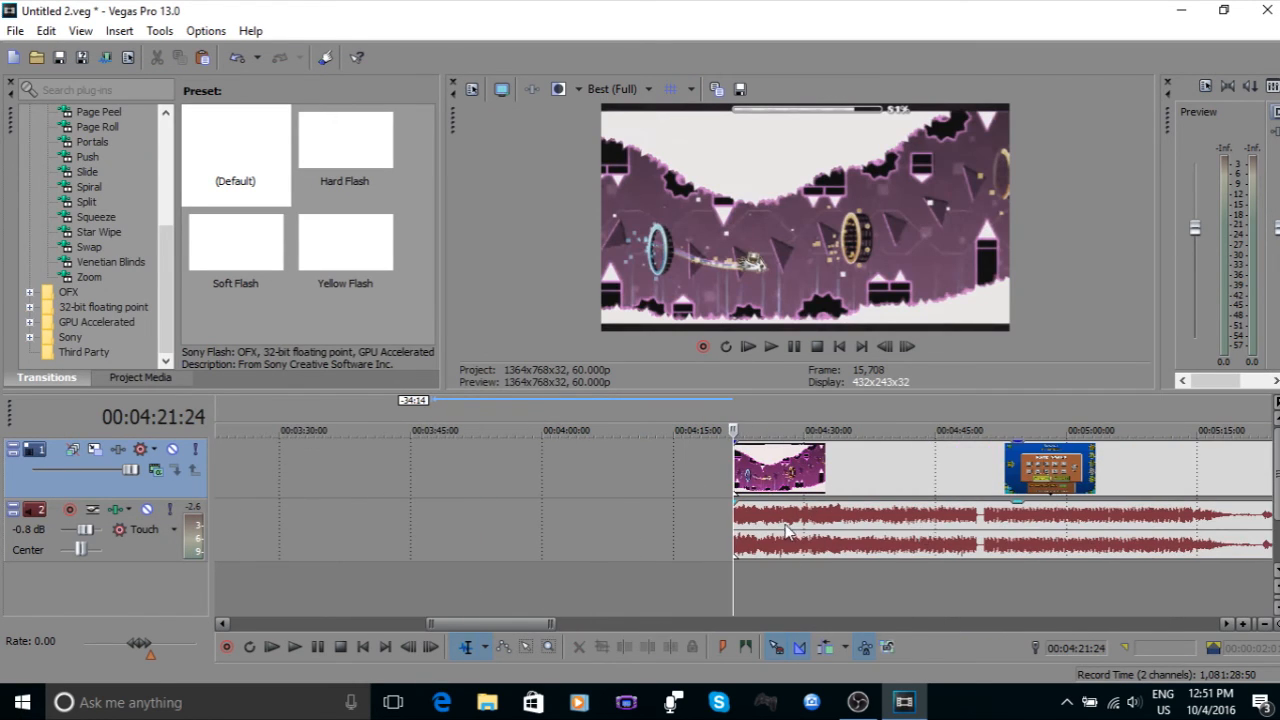
scroll(786, 530, "down", 3)
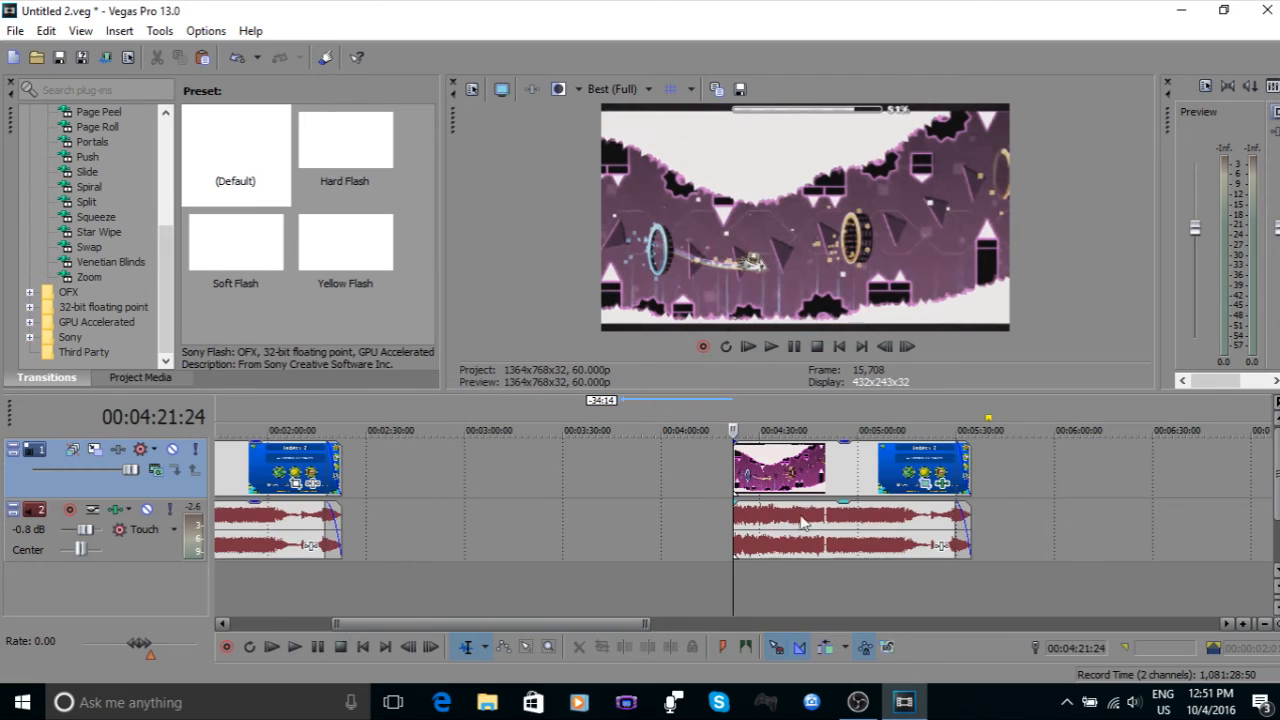
left_click(297, 651)
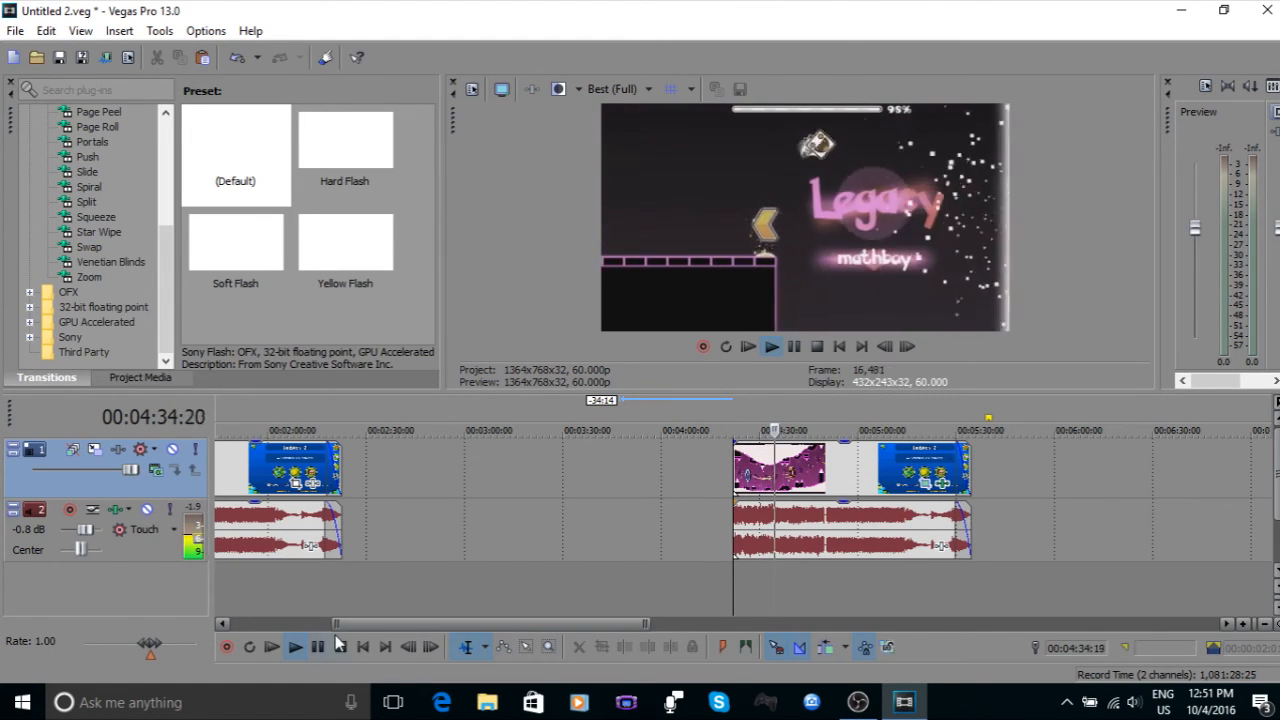
left_click(470, 538)
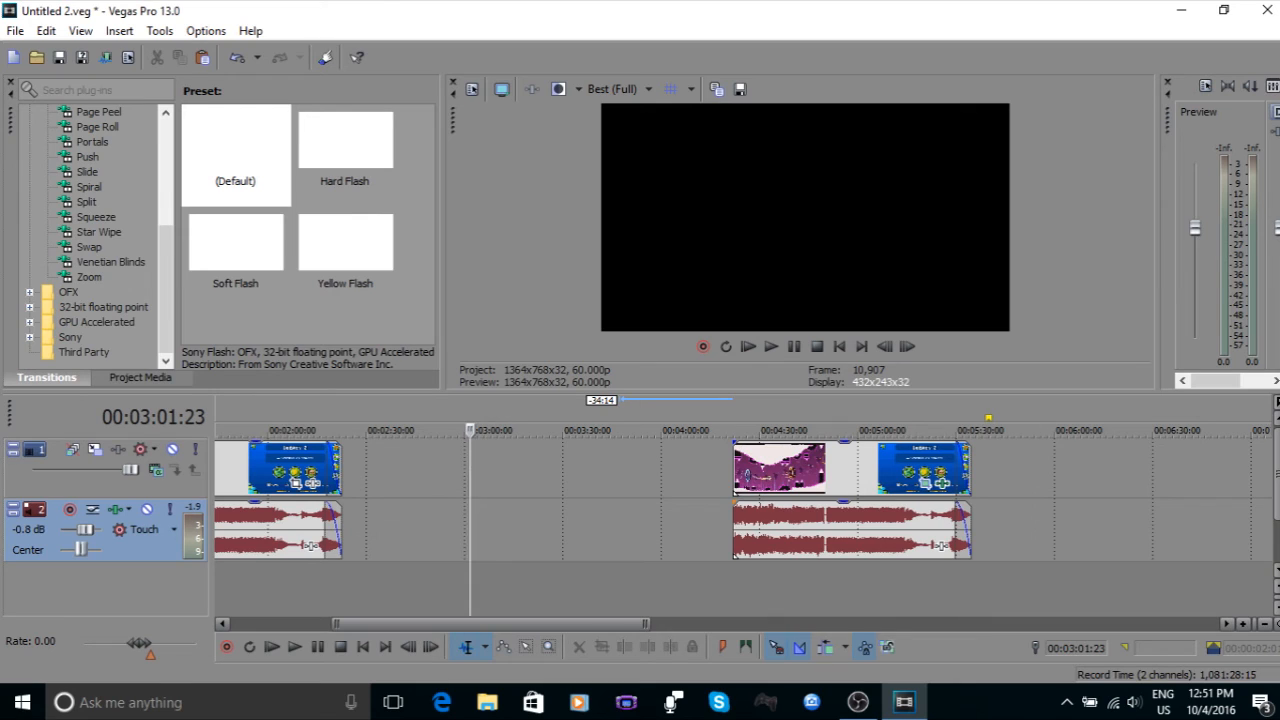
Step: Delete the gameplay clip starting at 00:04:21:24 together with its audio
left_click(886, 468)
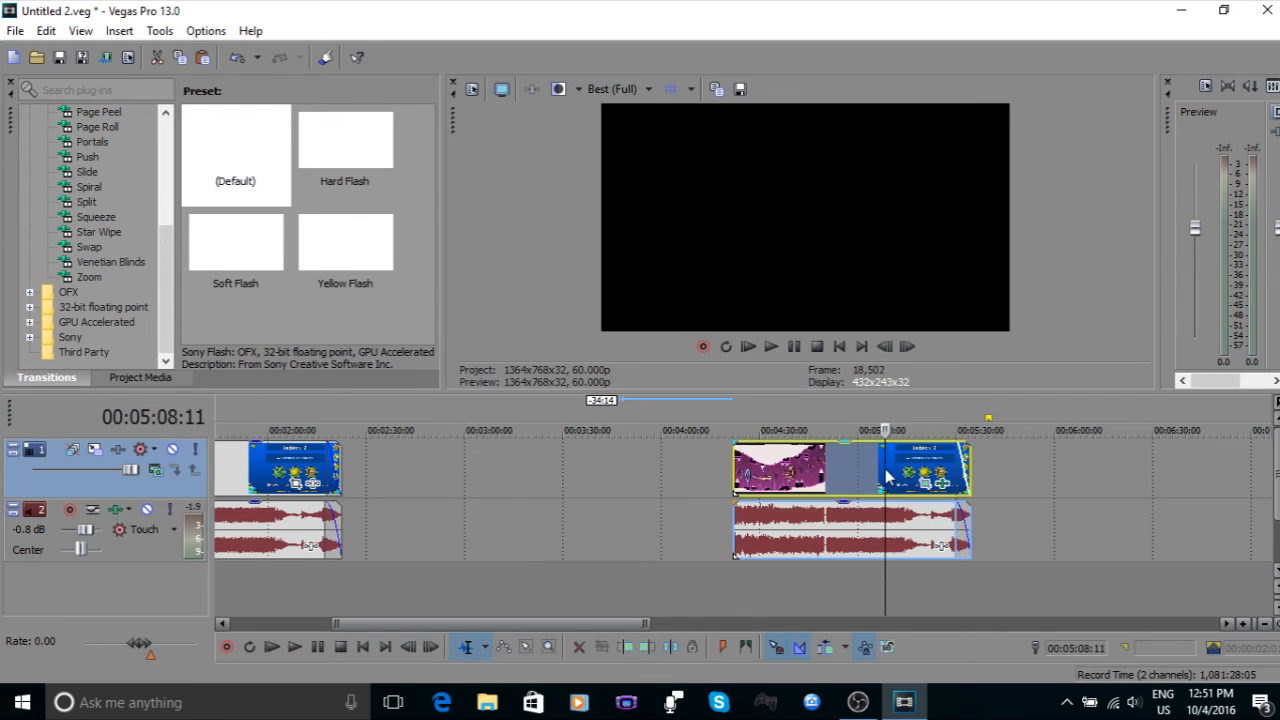
right_click(926, 466)
left_click(983, 279)
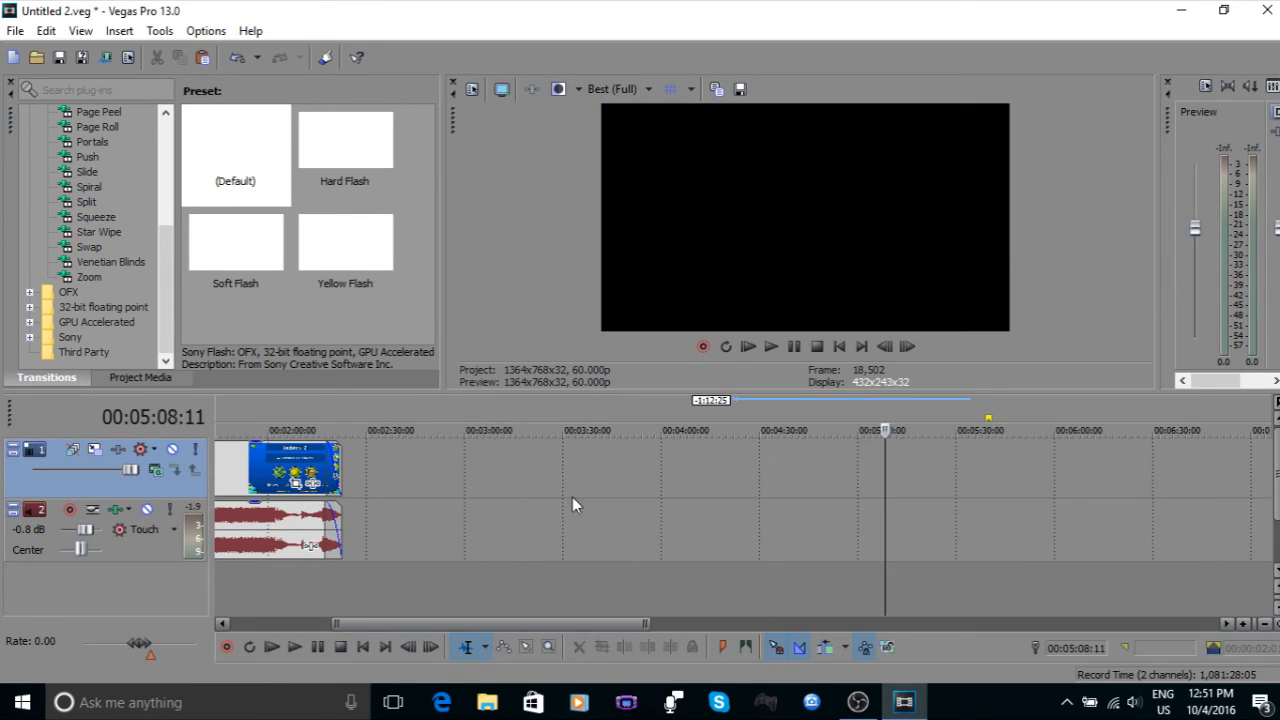
left_click(455, 530)
Step: Set the audio track's volume to -5 dB and return the playhead to the start of the project
left_click(298, 600)
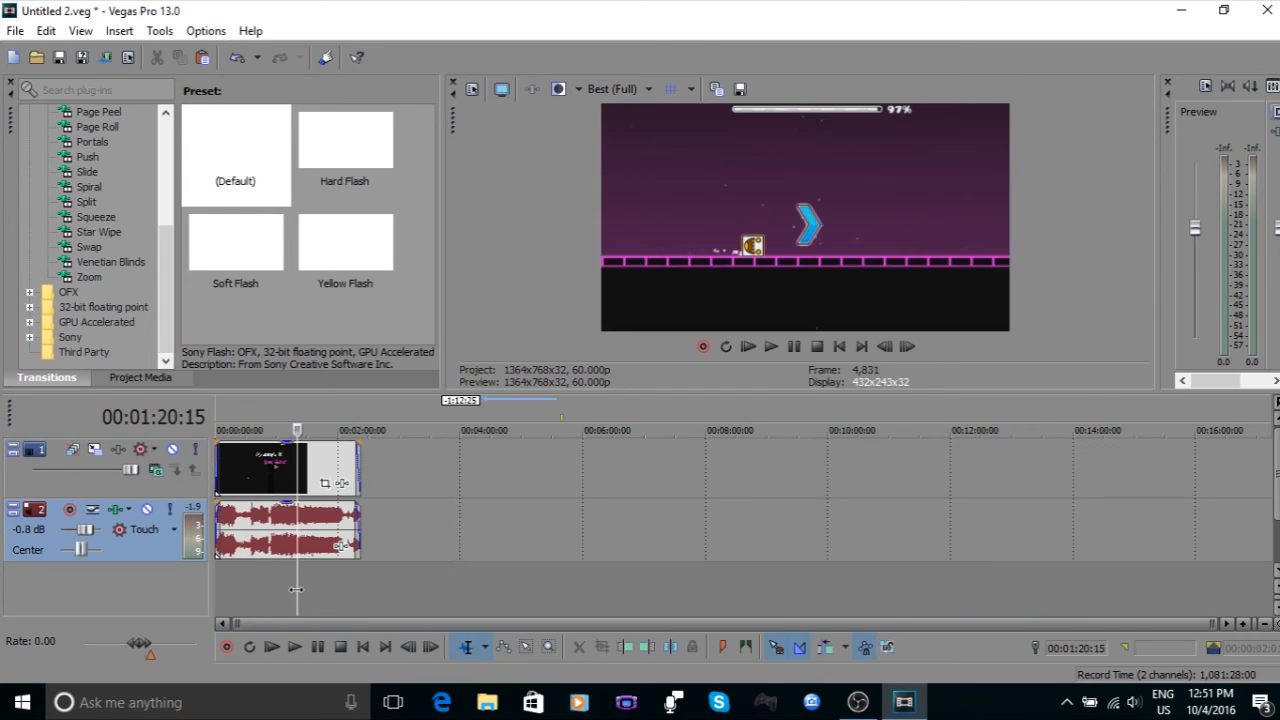
left_click_drag(298, 597, 93, 591)
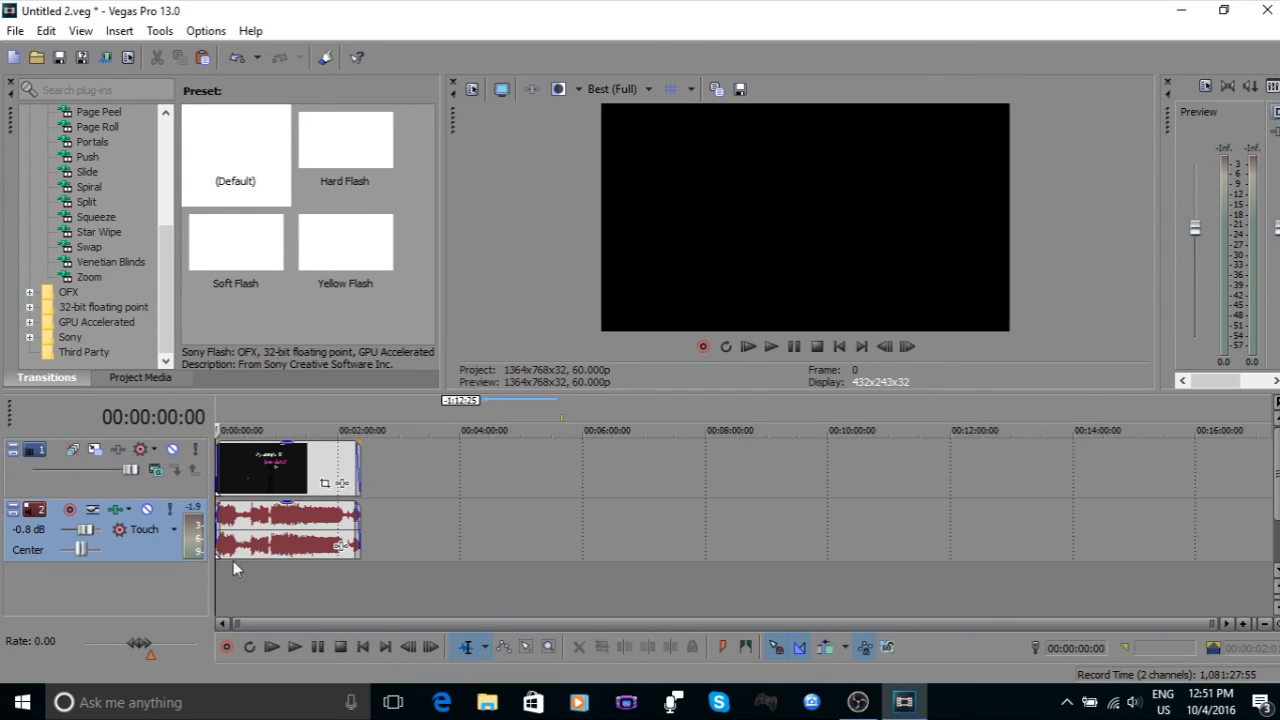
double_click(27, 530)
type("-5")
key("Return")
left_click(405, 580)
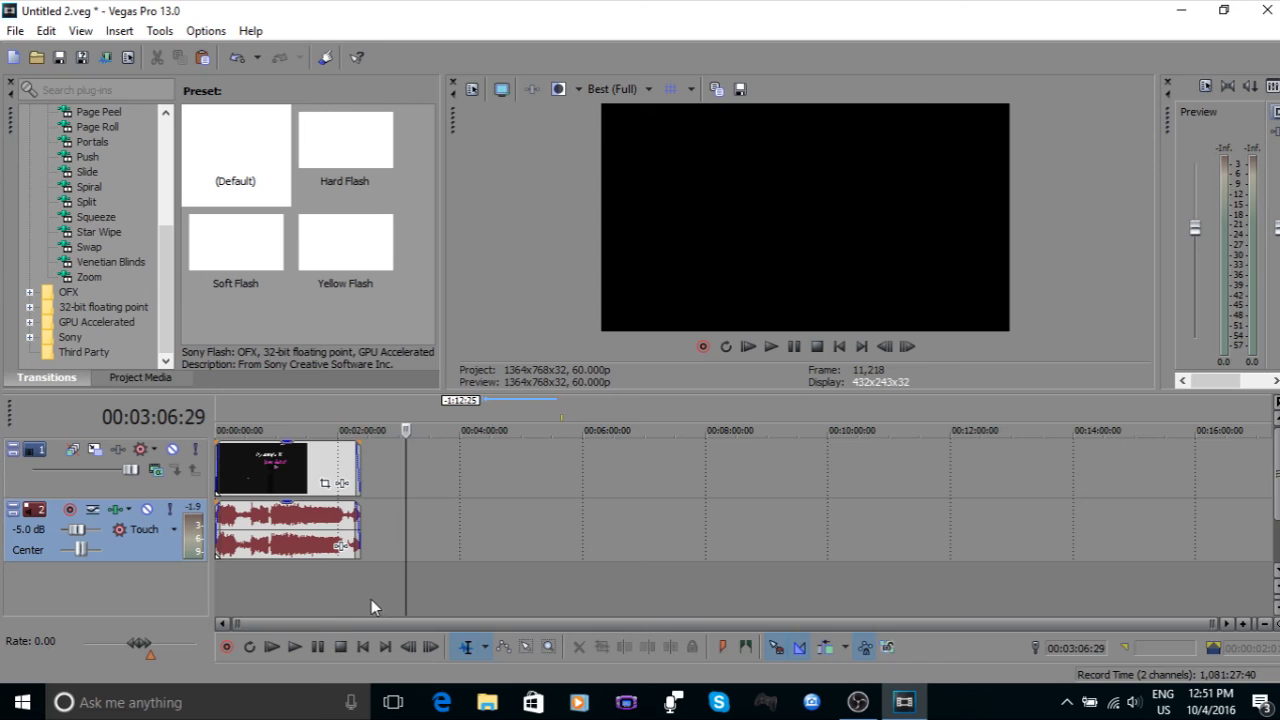
left_click(288, 594)
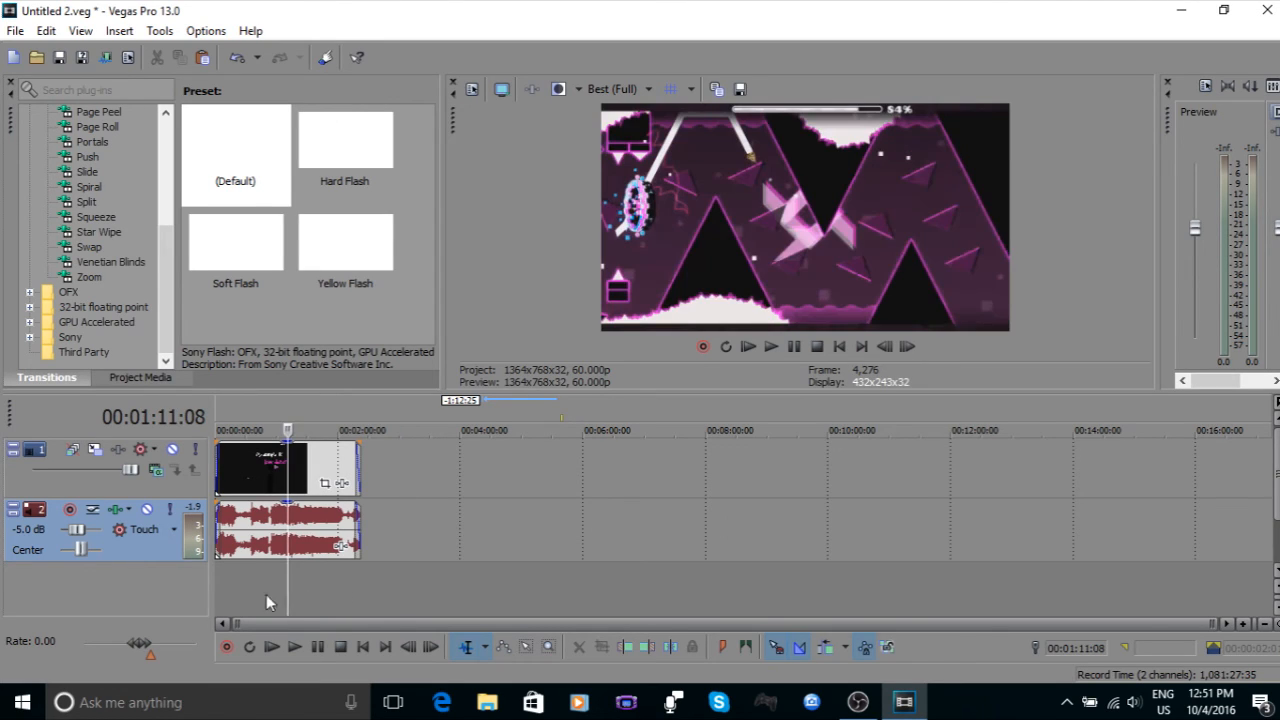
key("Home")
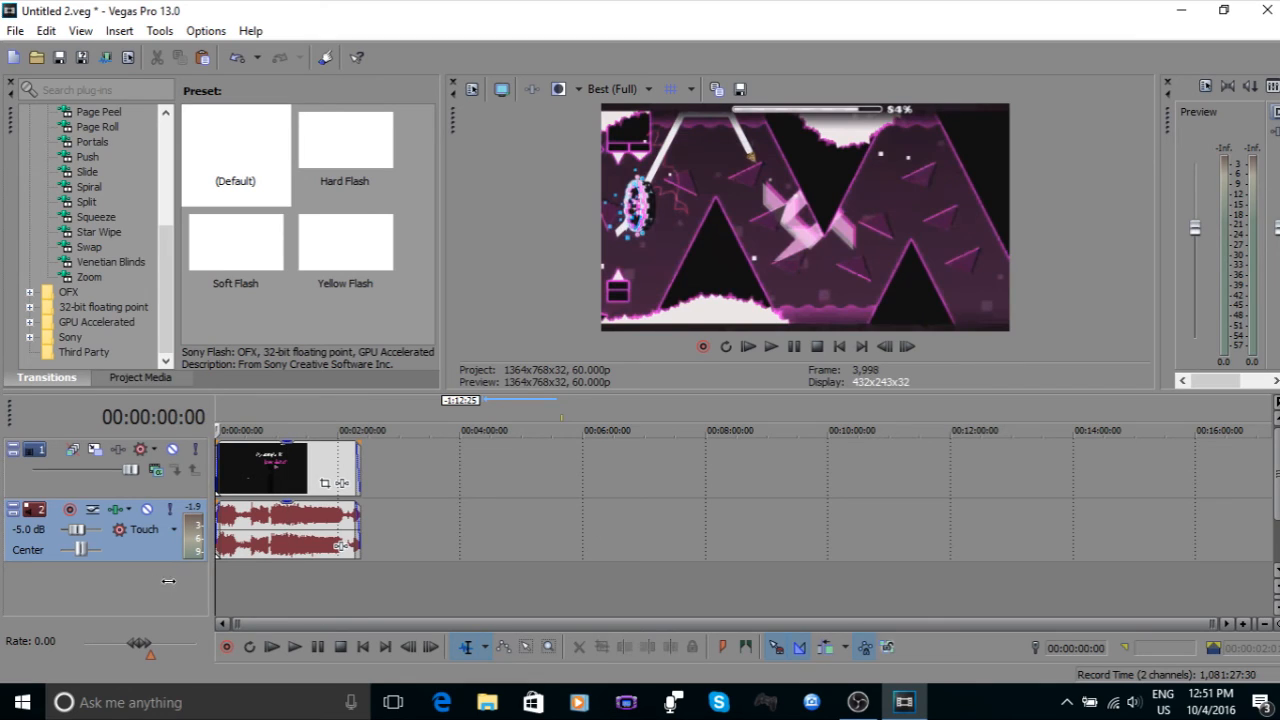
Step: Spot-check the end of the clip and the frame at 00:00:12:01, and play the project from its start
left_click(358, 582)
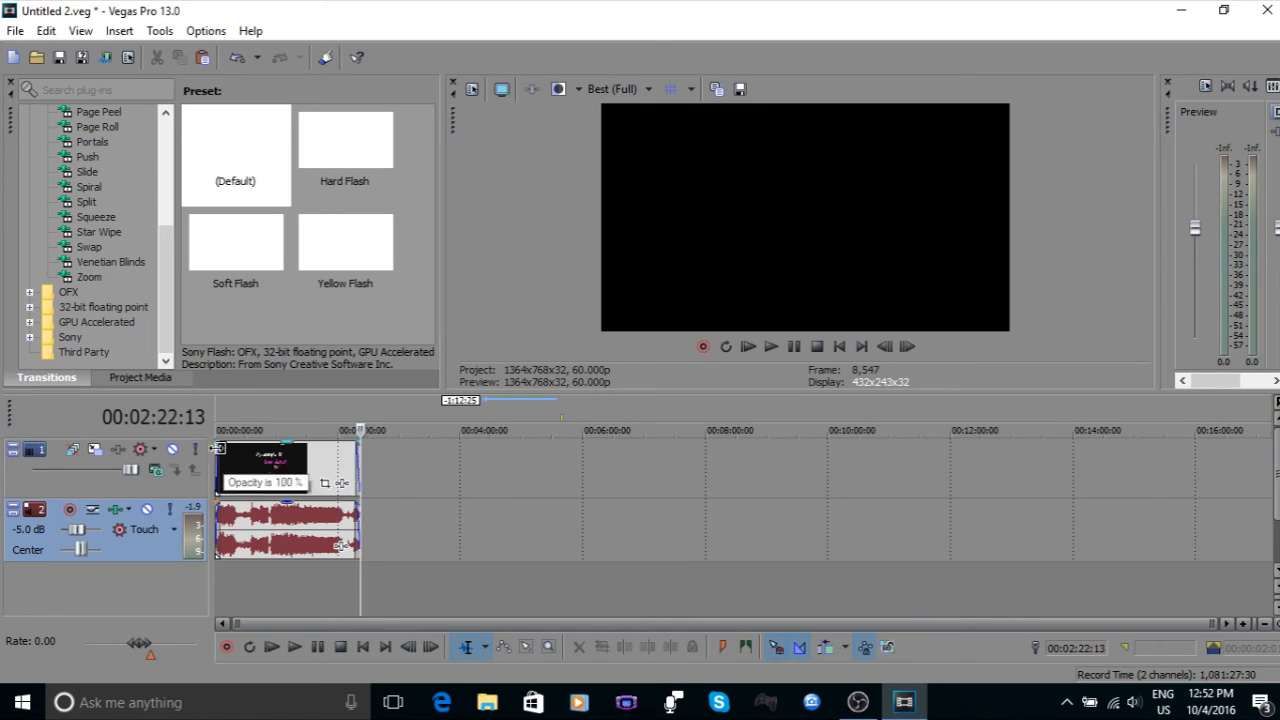
left_click(227, 594)
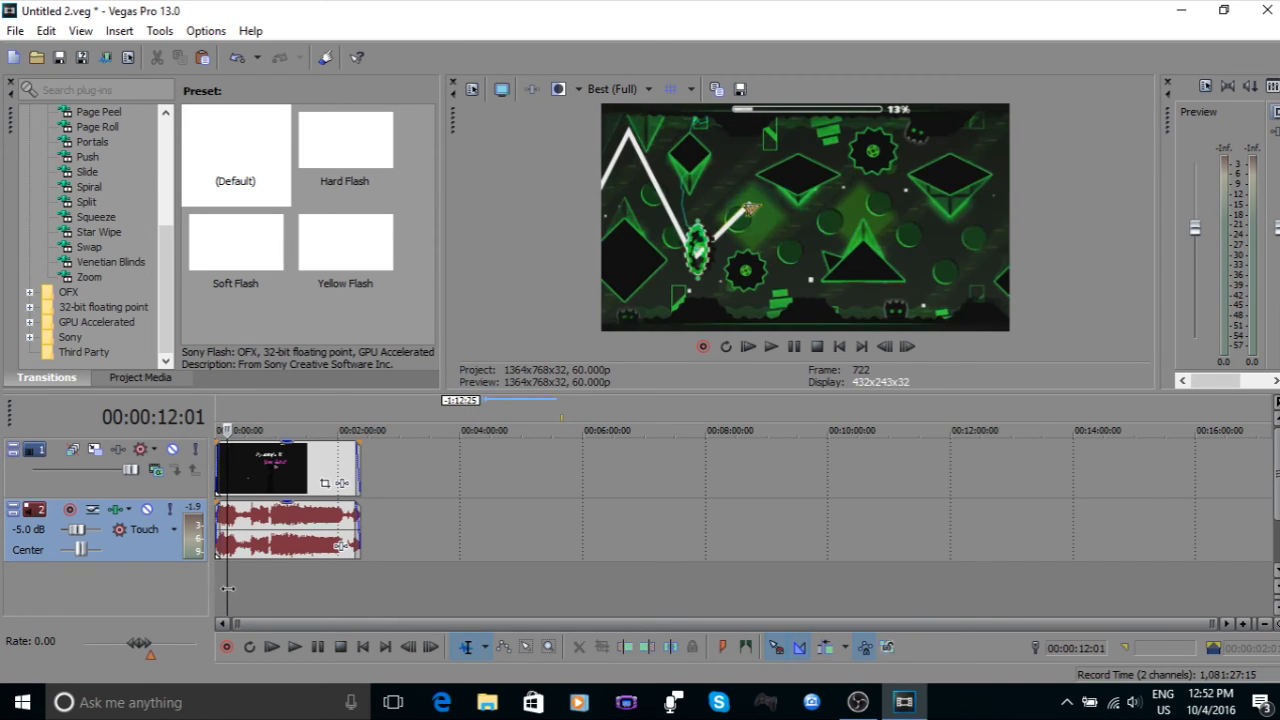
key("ctrl+Home")
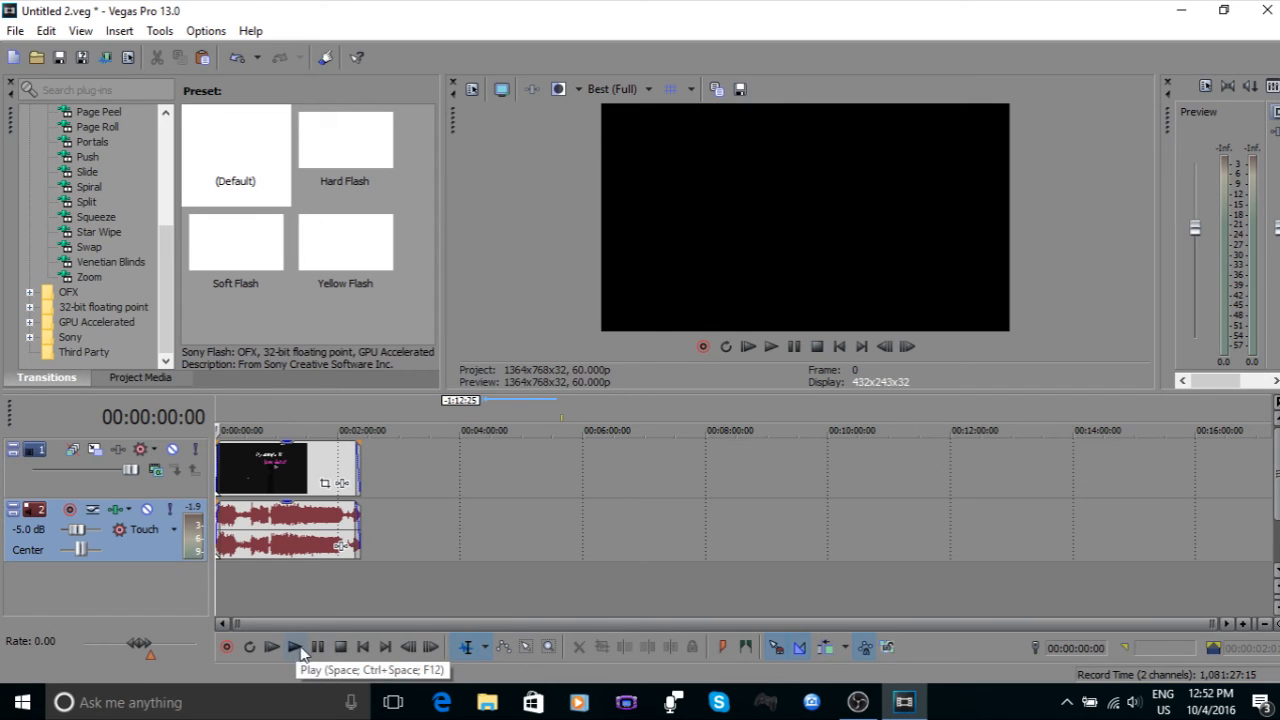
left_click(295, 646)
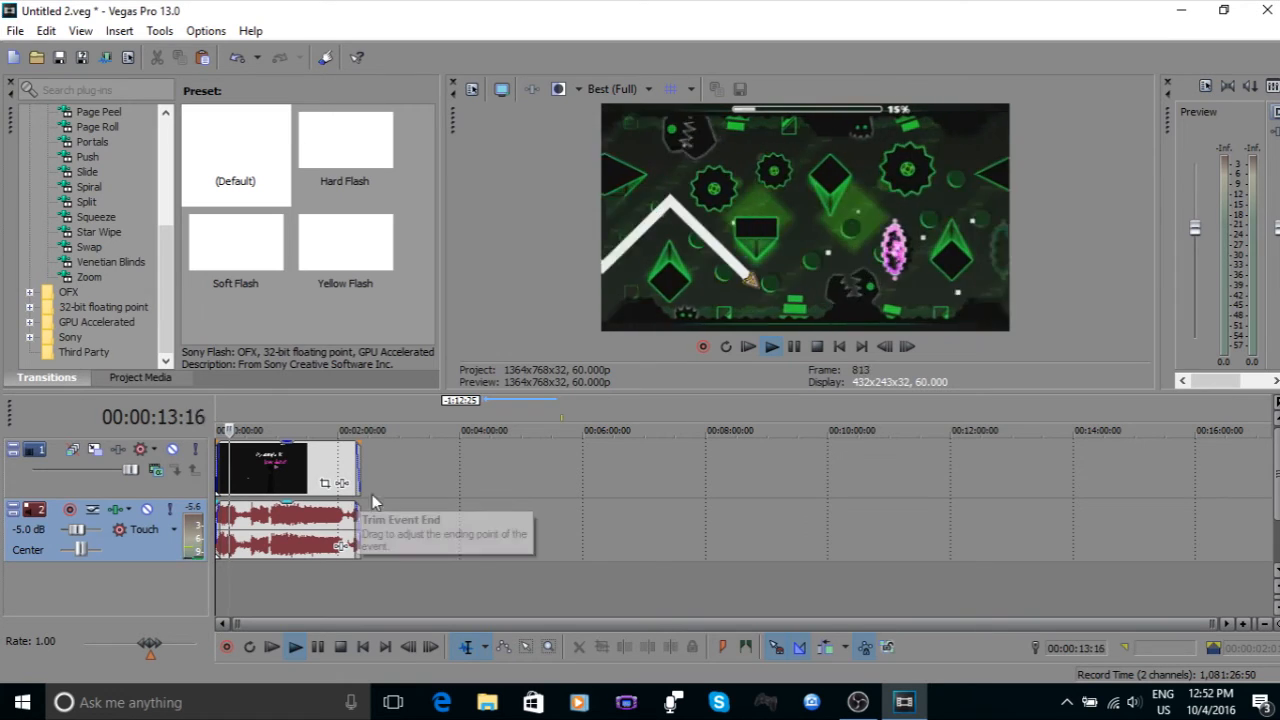
Step: Preview the closing part of the video from about 00:02:08 through its final fade-out, and move the playhead past the clip's end
left_click(345, 587)
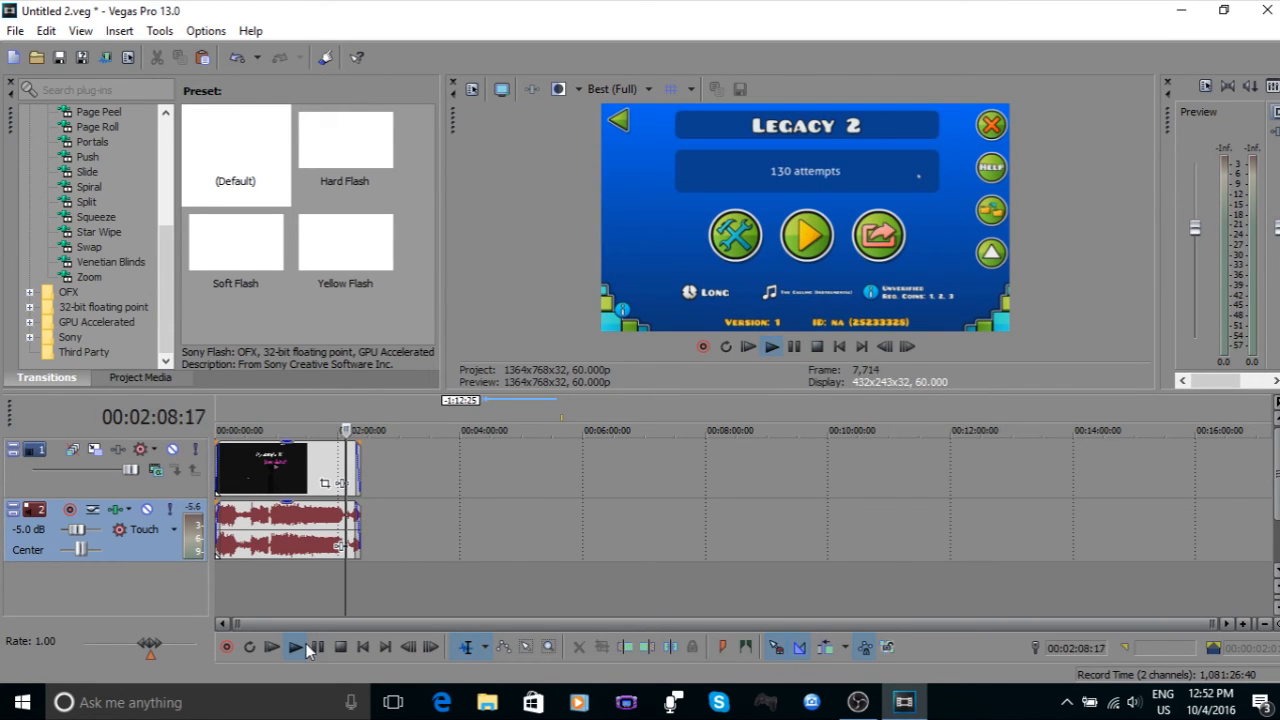
left_click(303, 645)
left_click(352, 592)
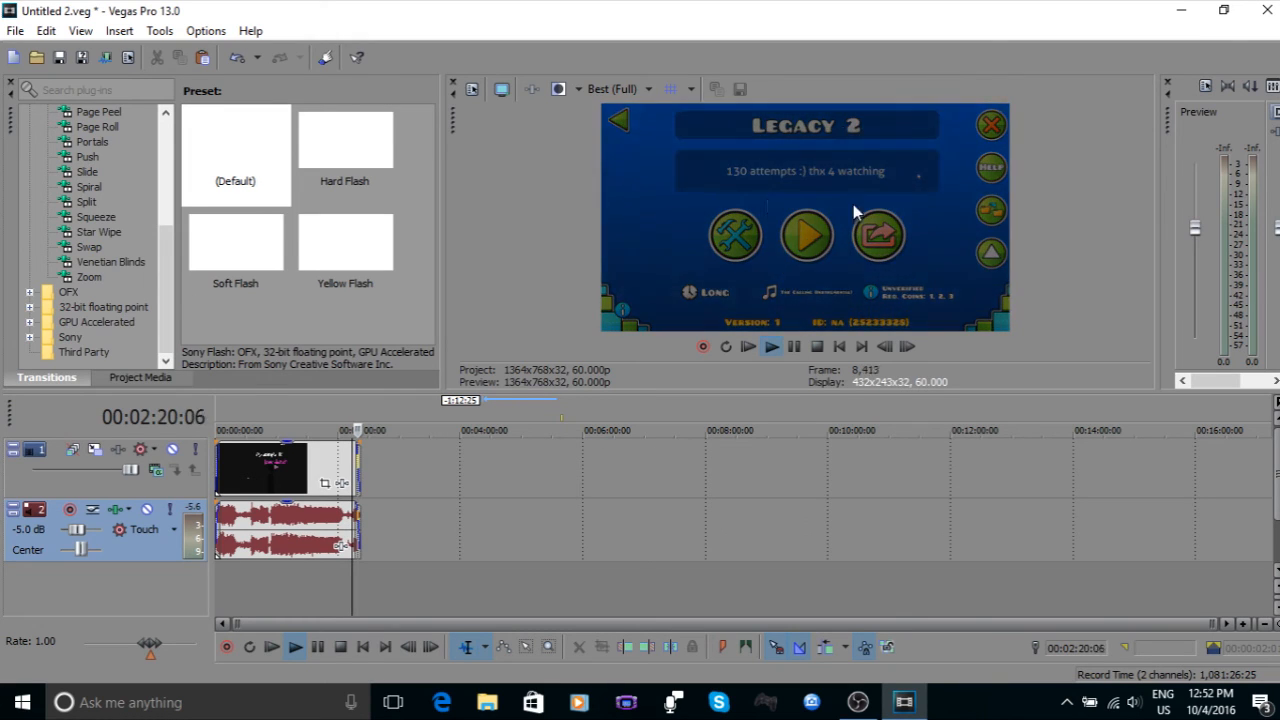
left_click(389, 582)
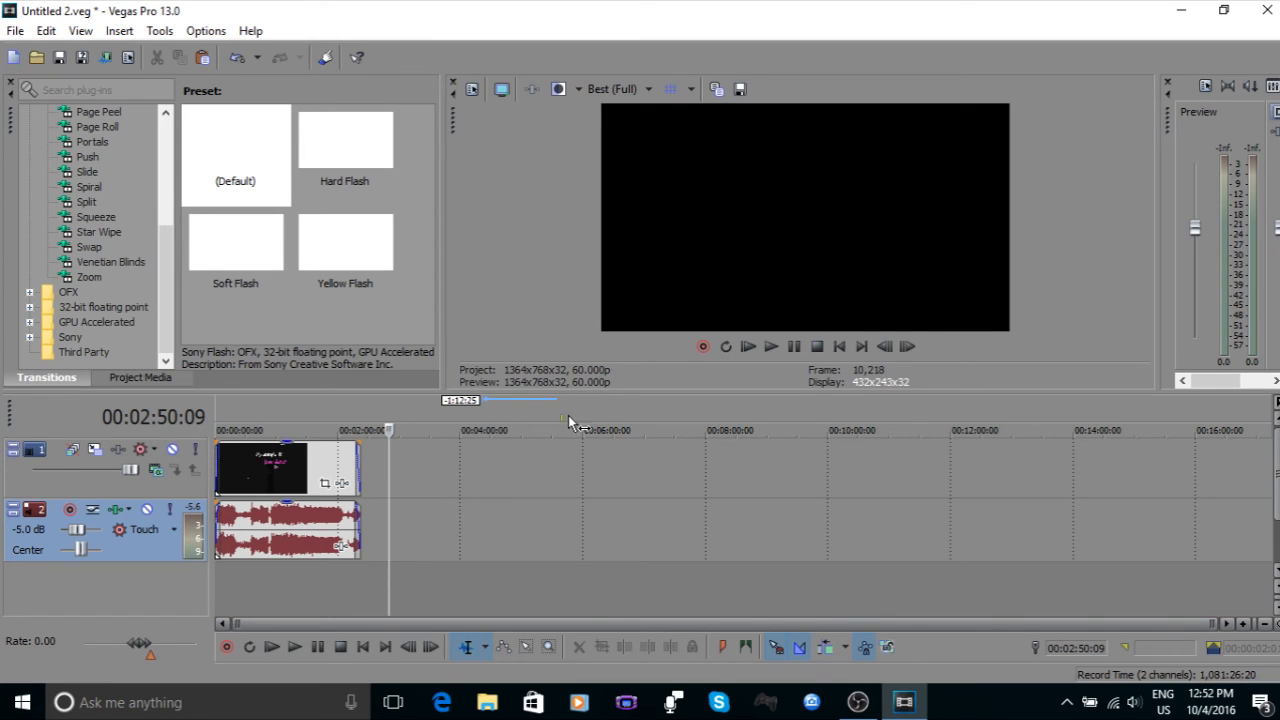
Step: Stretch the start of the loop region earlier on the timeline, and shrink the region to a short span near 00:05:35
left_click_drag(557, 418, 509, 405)
left_click(632, 428)
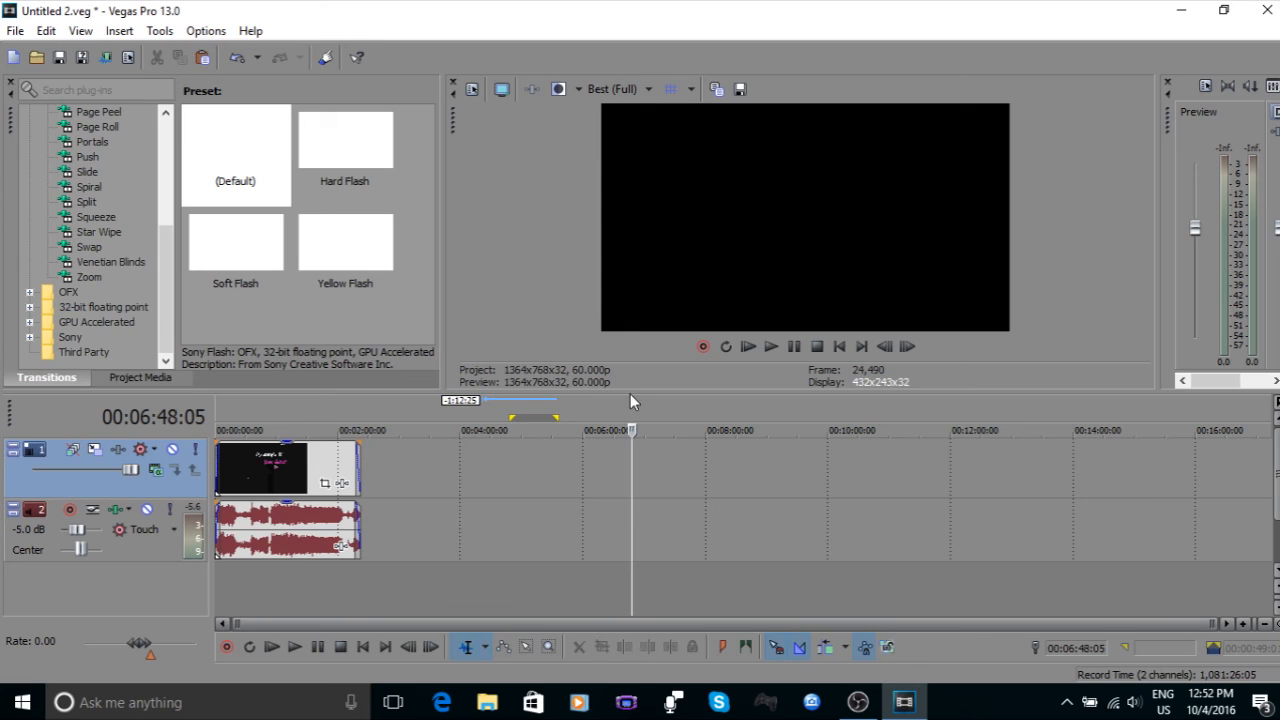
left_click(586, 415)
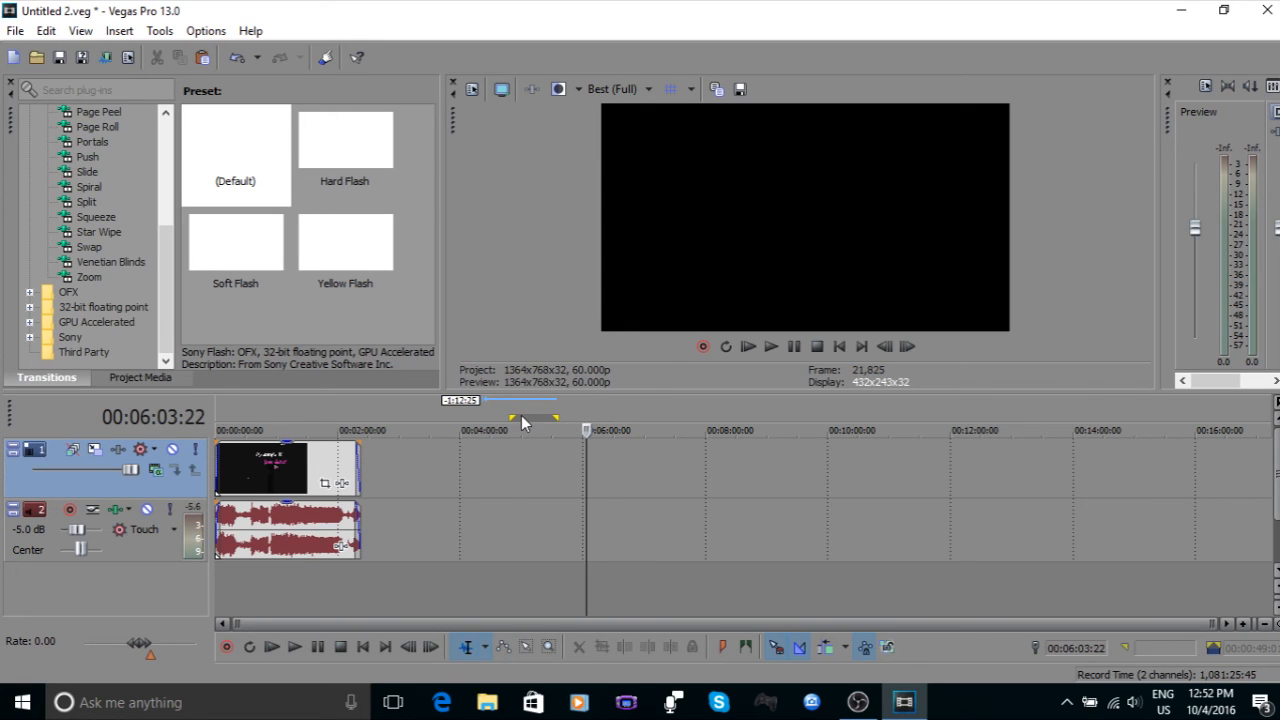
mouse_move(512, 410)
left_mouse_down()
mouse_move(362, 400)
mouse_move(218, 414)
mouse_move(436, 418)
mouse_move(482, 462)
mouse_move(515, 462)
mouse_move(299, 452)
mouse_move(505, 420)
mouse_move(217, 412)
mouse_move(520, 414)
left_mouse_up()
left_click_drag(561, 422, 552, 422)
left_click(578, 424)
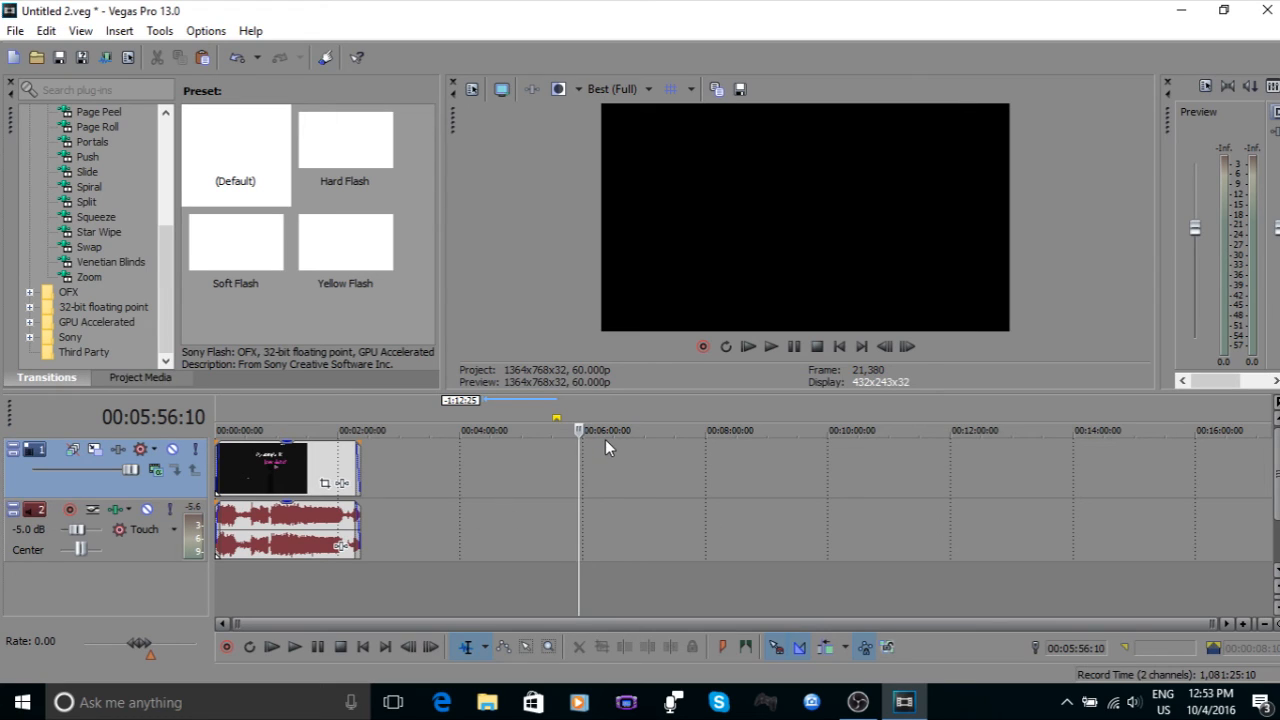
left_click(557, 478)
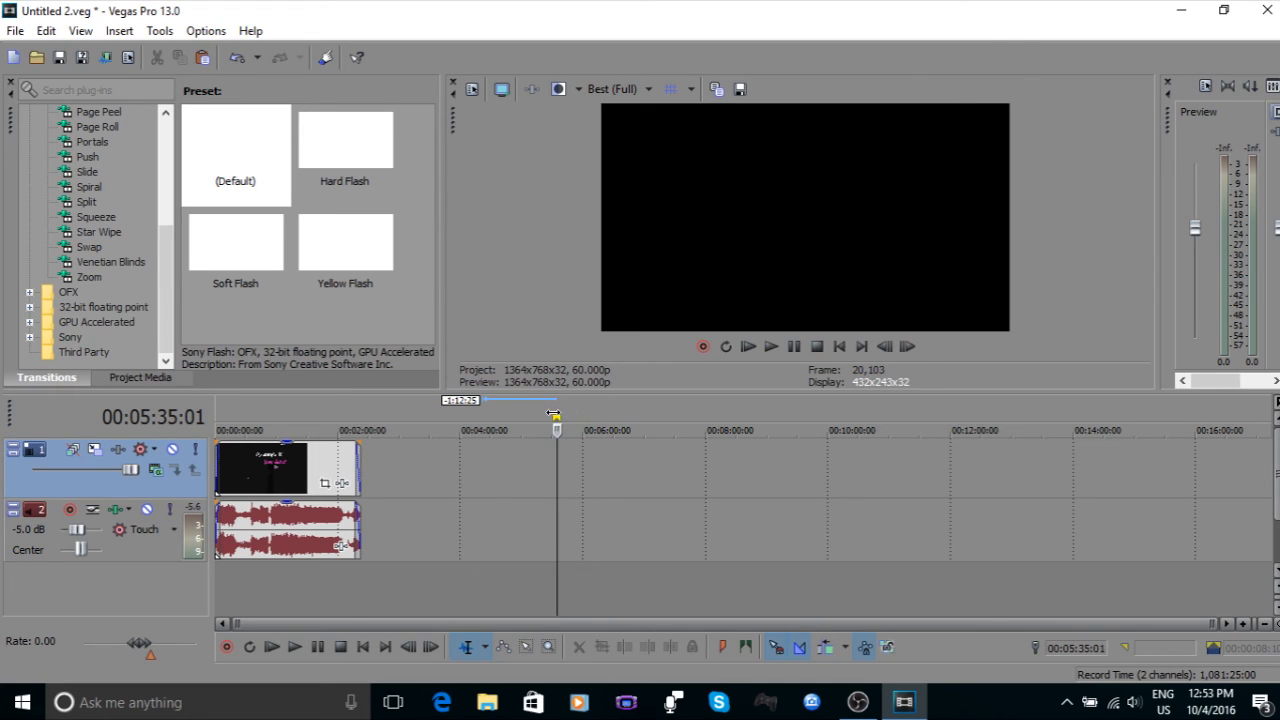
Step: Set the loop region to cover the whole video, from the project start to the end of the clip
left_click(608, 478)
left_click_drag(554, 417, 180, 438)
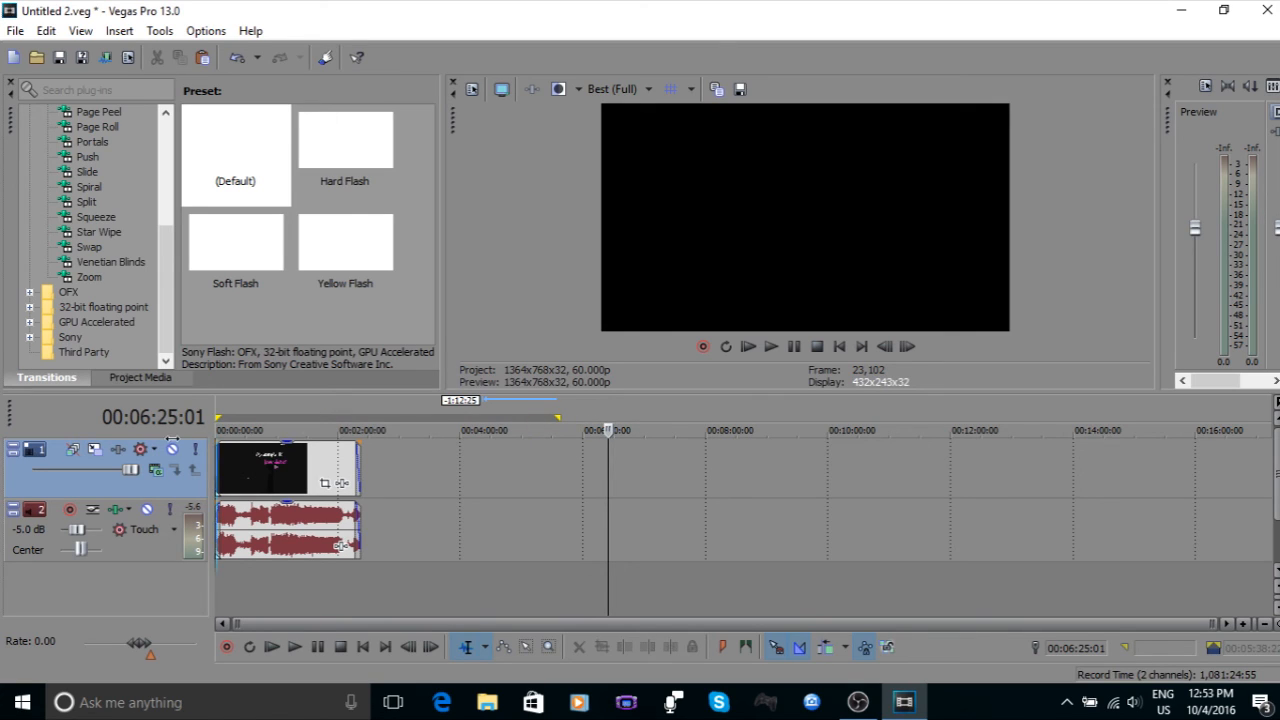
left_click_drag(558, 417, 362, 413)
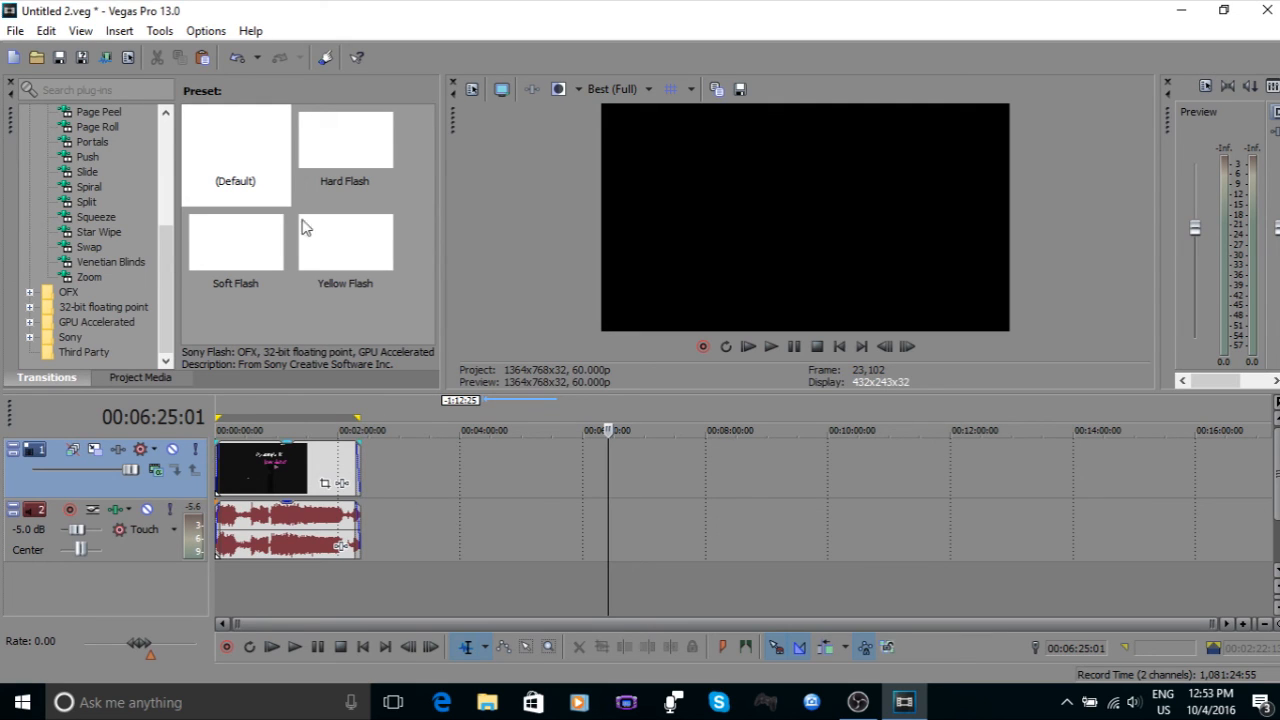
Step: Open the Render As settings for the project
left_click(15, 31)
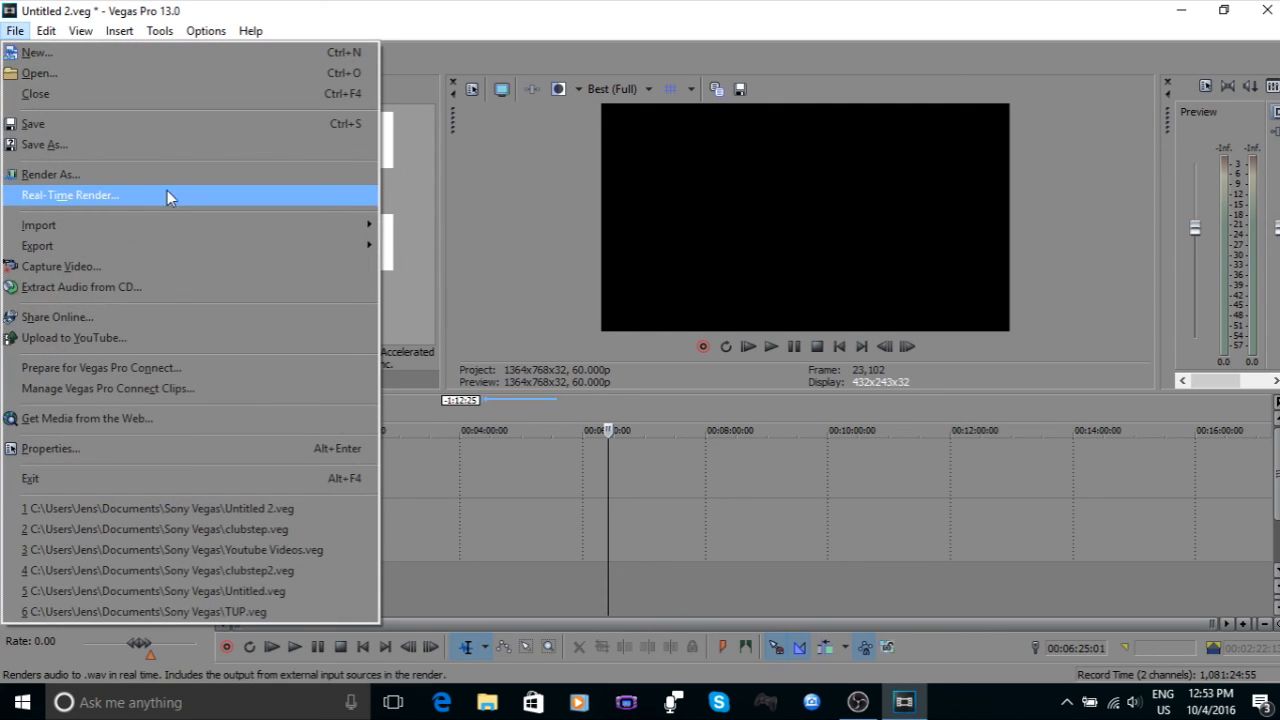
left_click(80, 31)
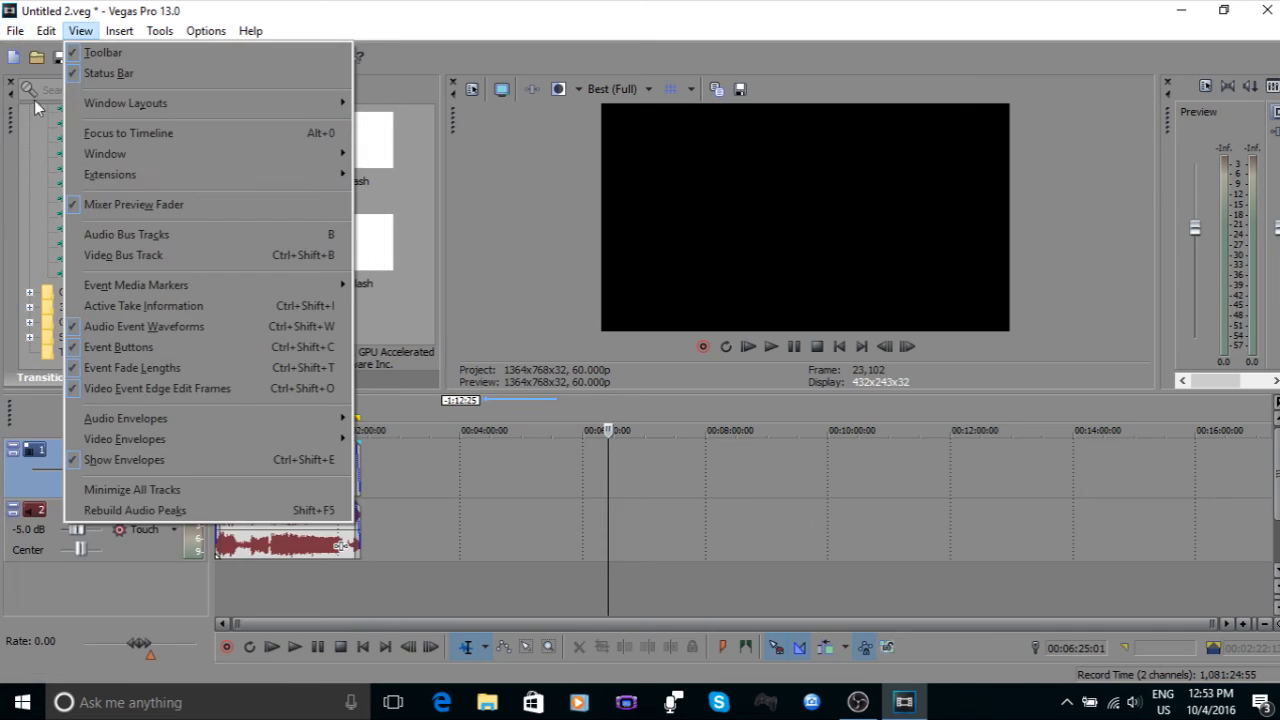
mouse_move(17, 32)
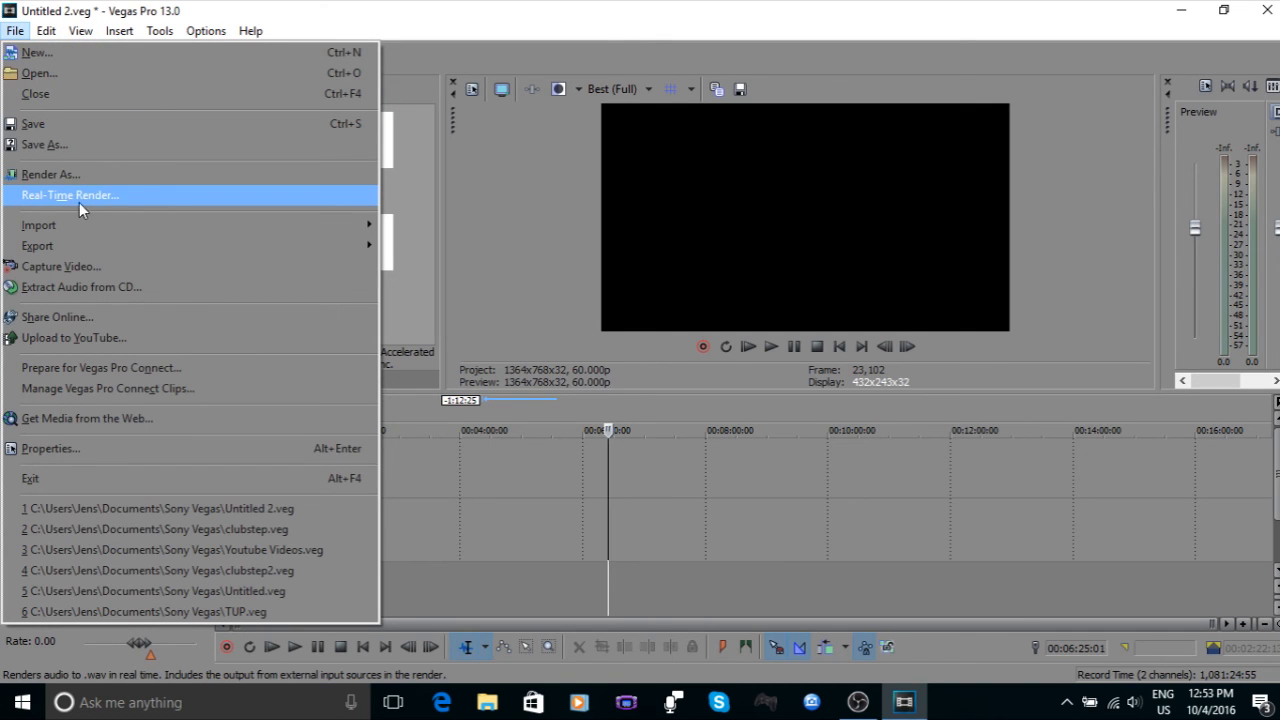
left_click(74, 175)
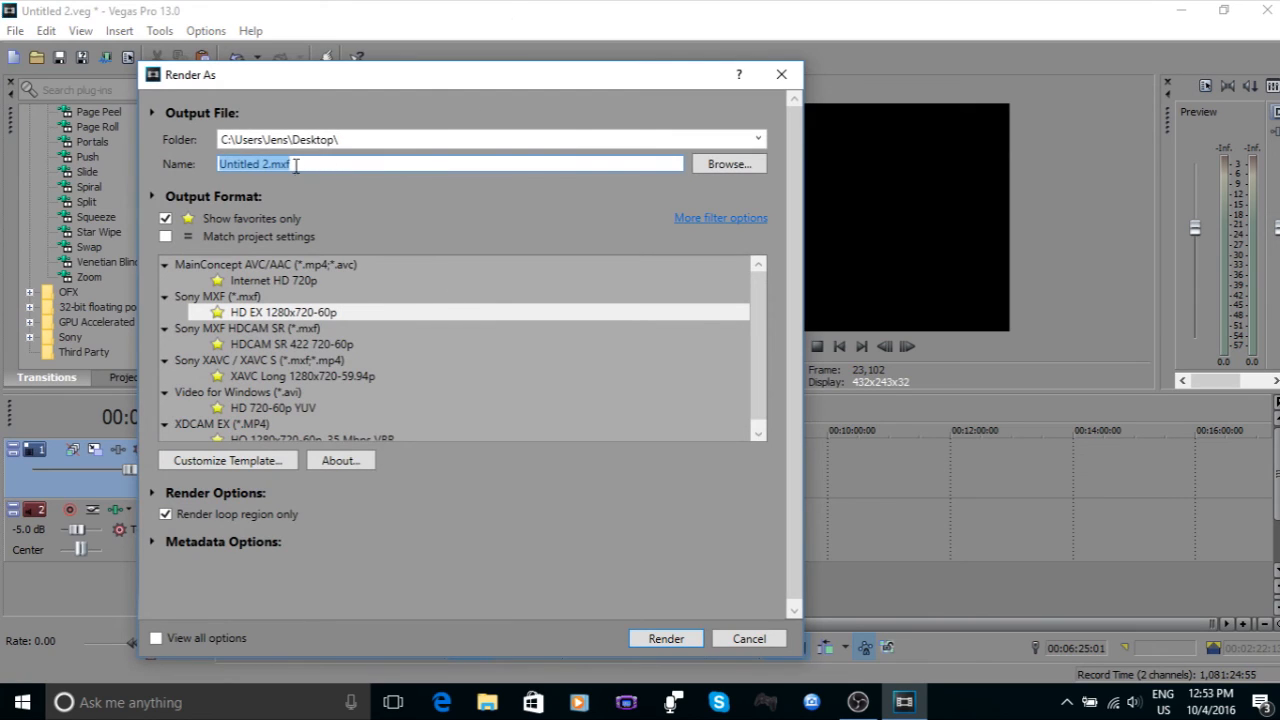
Step: Review the favourite render templates, selecting Internet HD 720p under MainConcept AVC/AAC and HD EX 1280x720-60p under Sony MXF
scroll(335, 316, "down", 1)
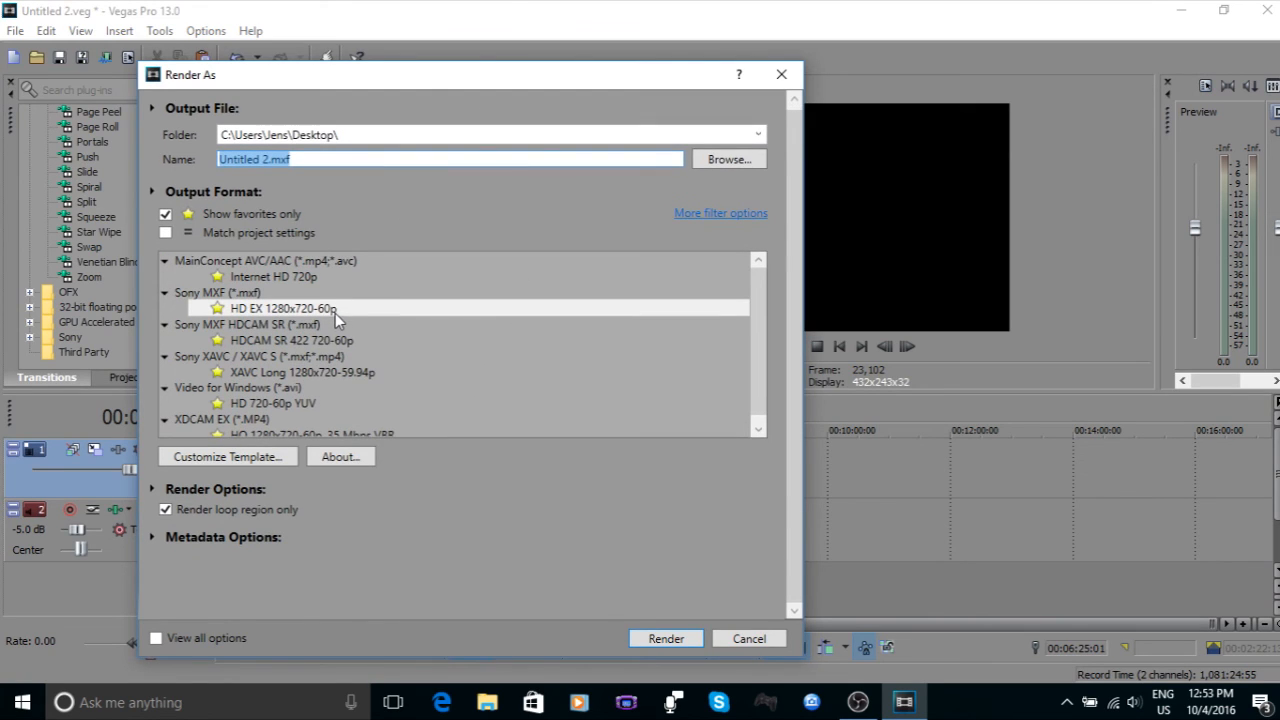
scroll(335, 313, "up", 1)
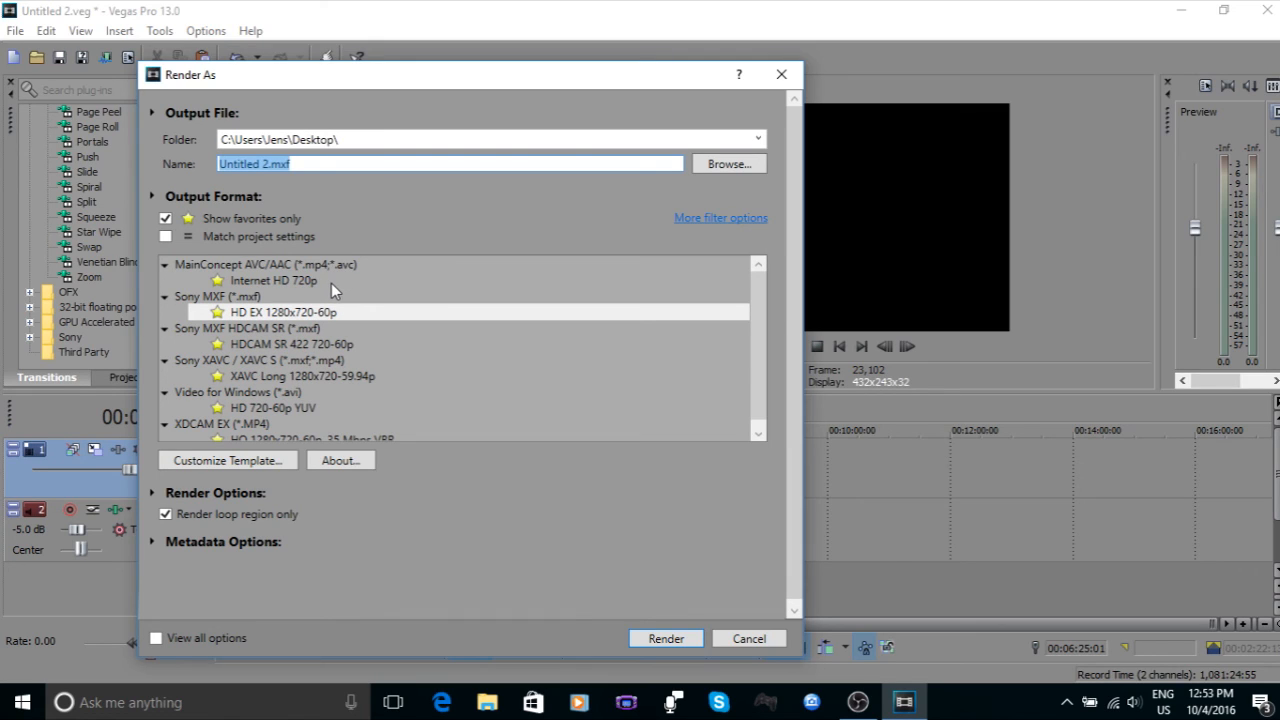
left_click(333, 280)
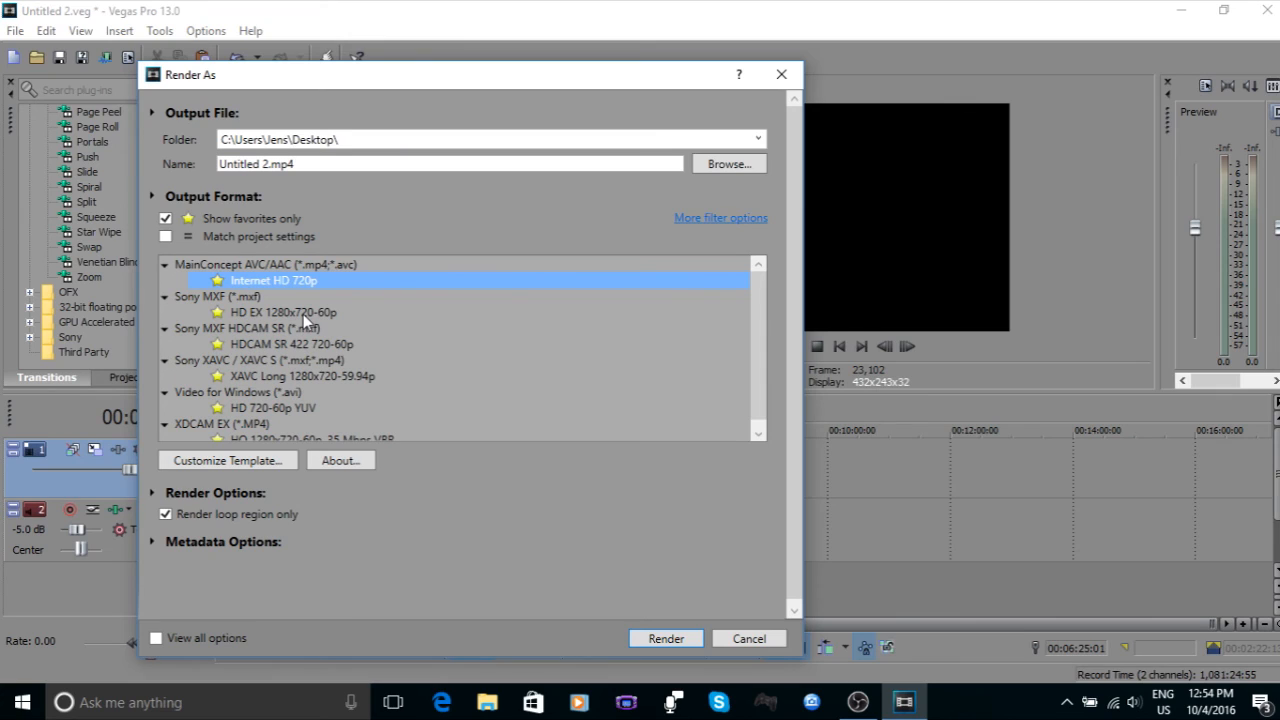
left_click(303, 313)
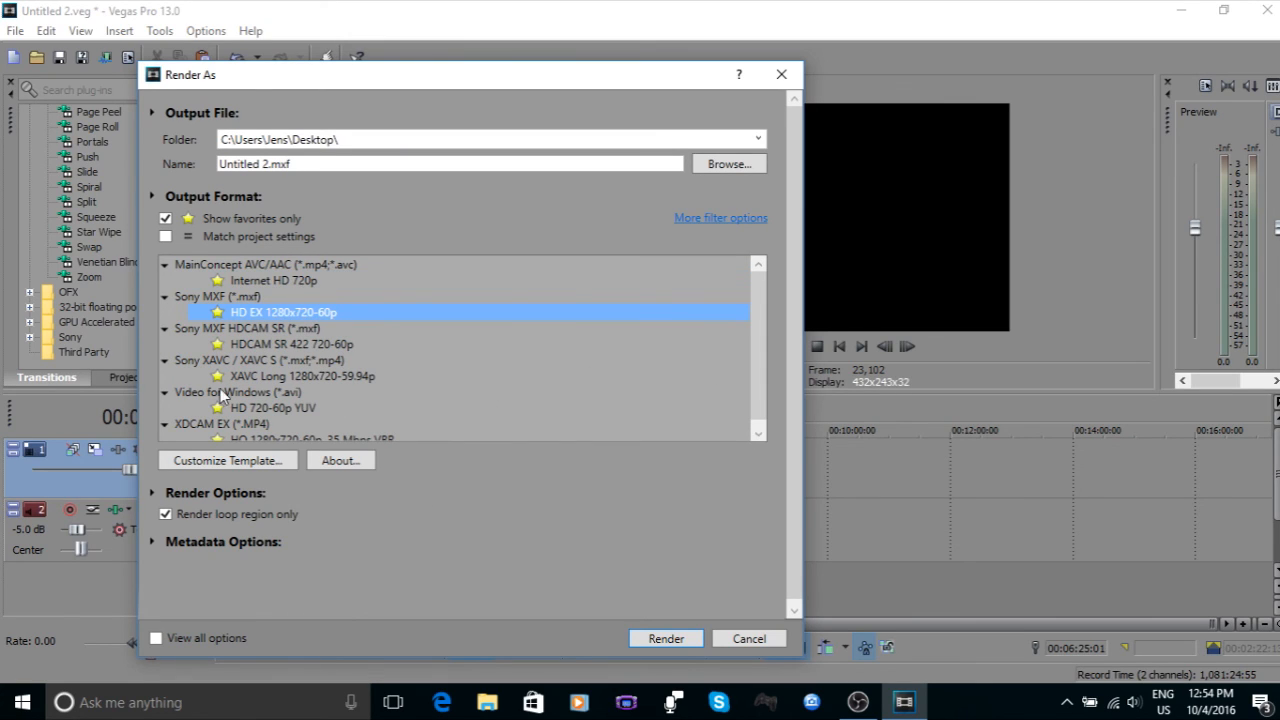
scroll(757, 385, "down", 1)
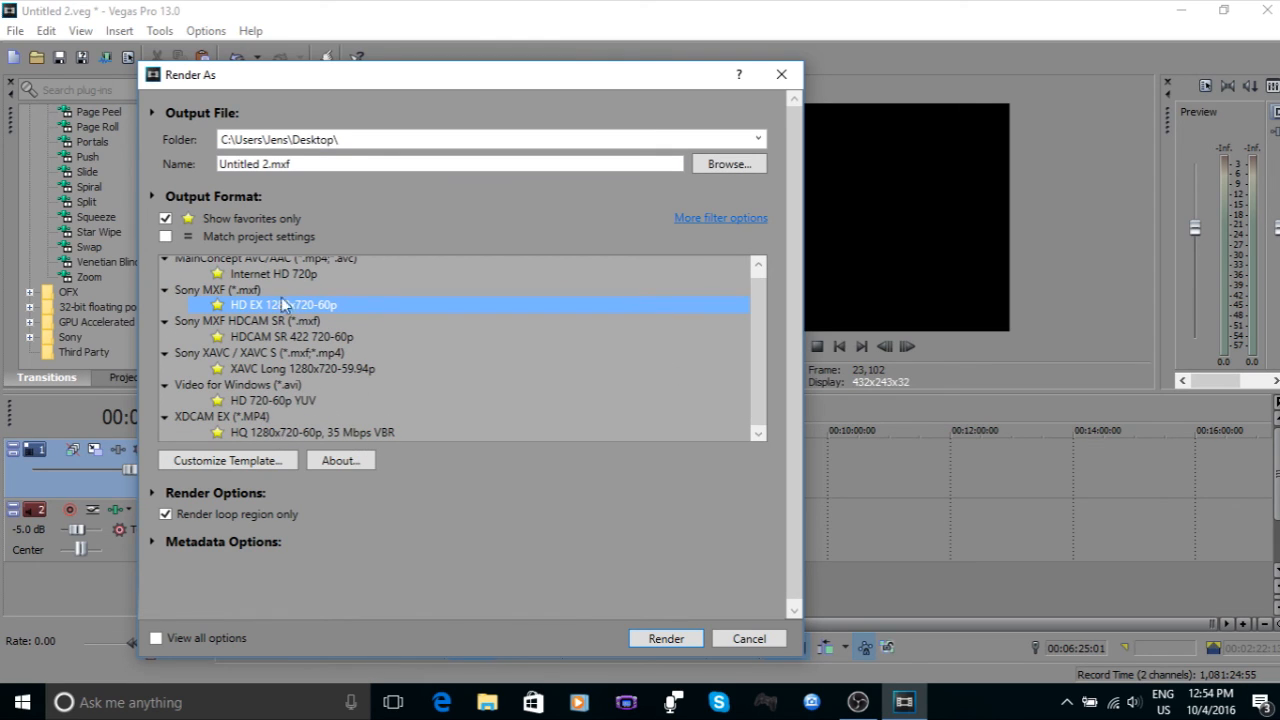
scroll(755, 363, "up", 1)
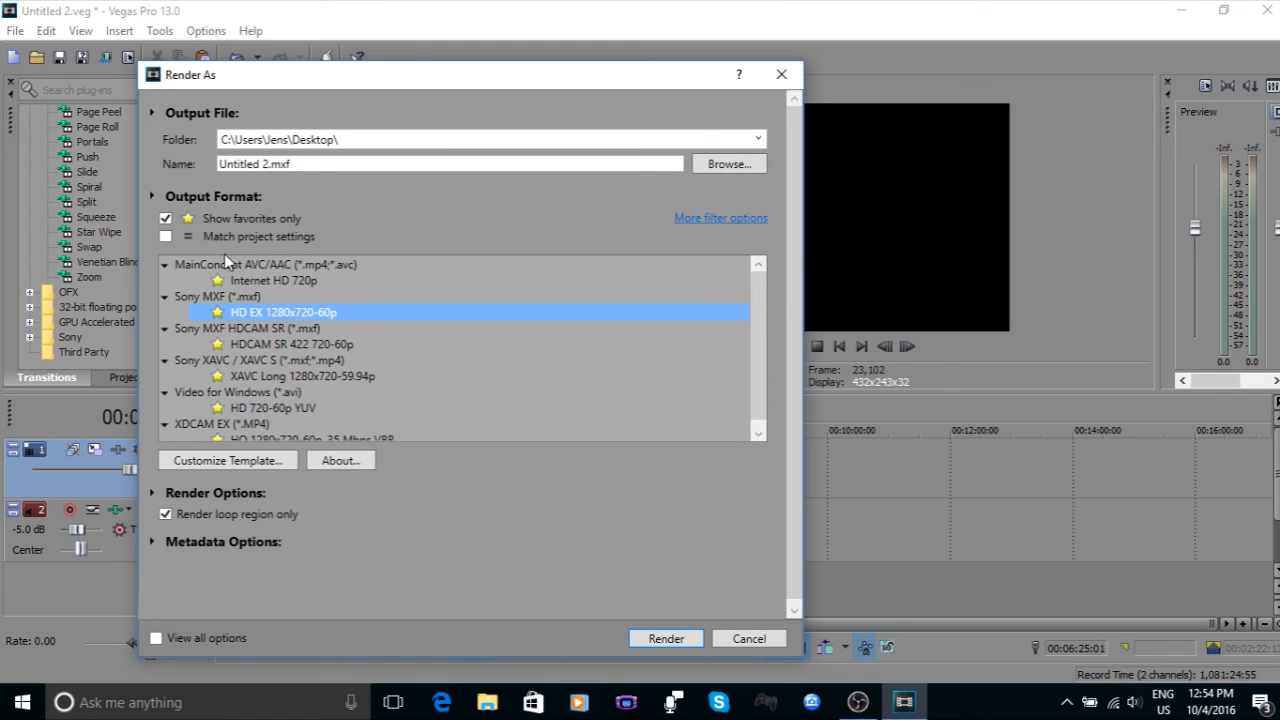
Step: Show all output formats instead of favourites only, and collapse the expanded MainConcept AVC/AAC and Sony MXF template groups
left_click(166, 219)
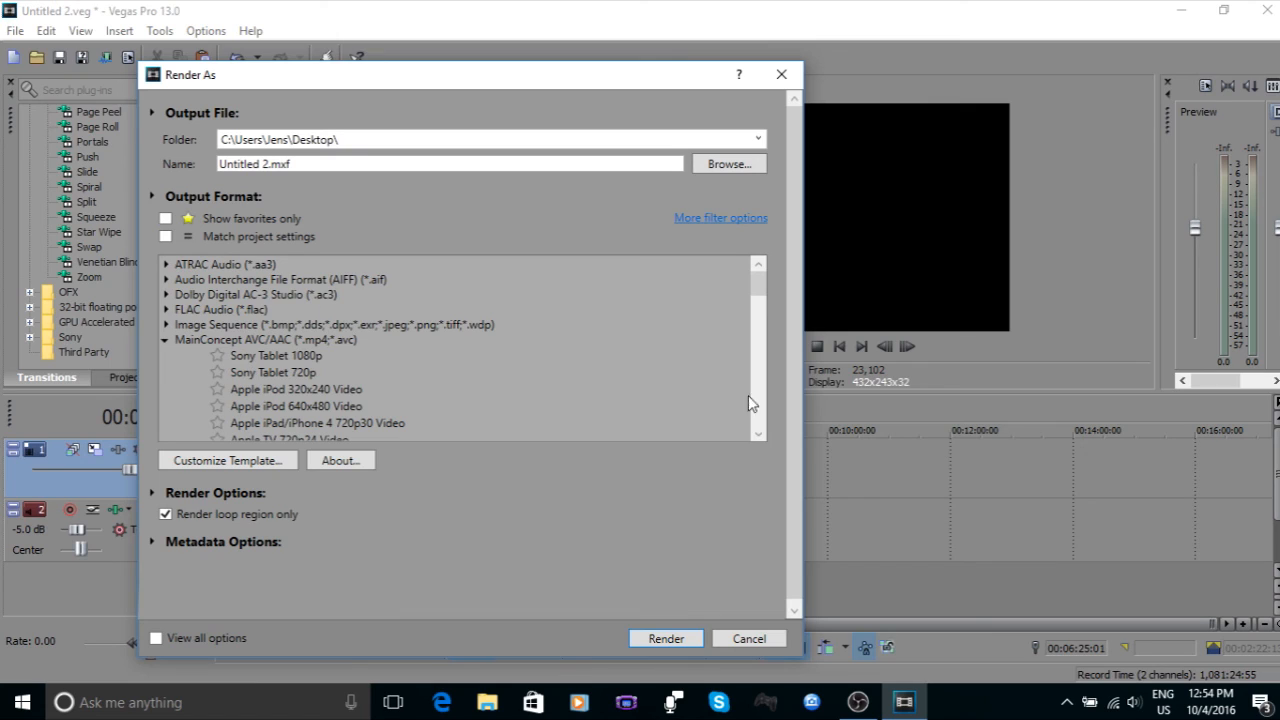
left_click(164, 341)
scroll(763, 430, "down", 4)
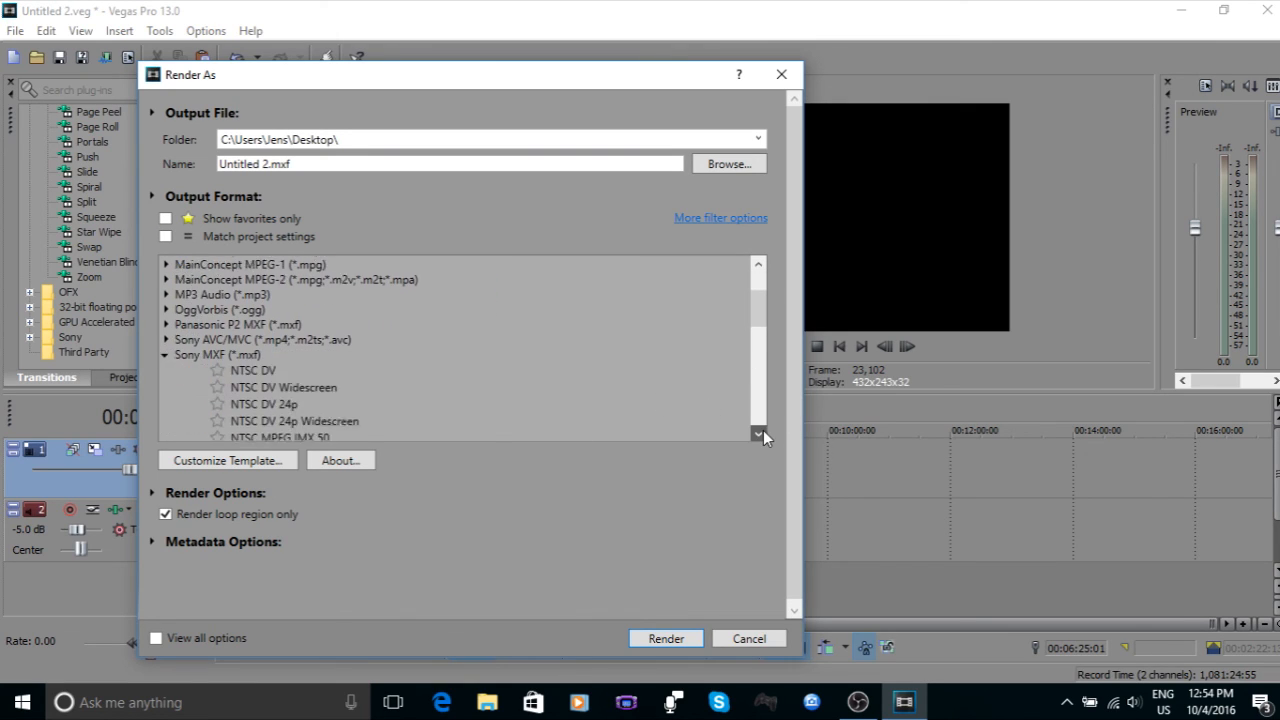
left_click(166, 310)
left_click(759, 434)
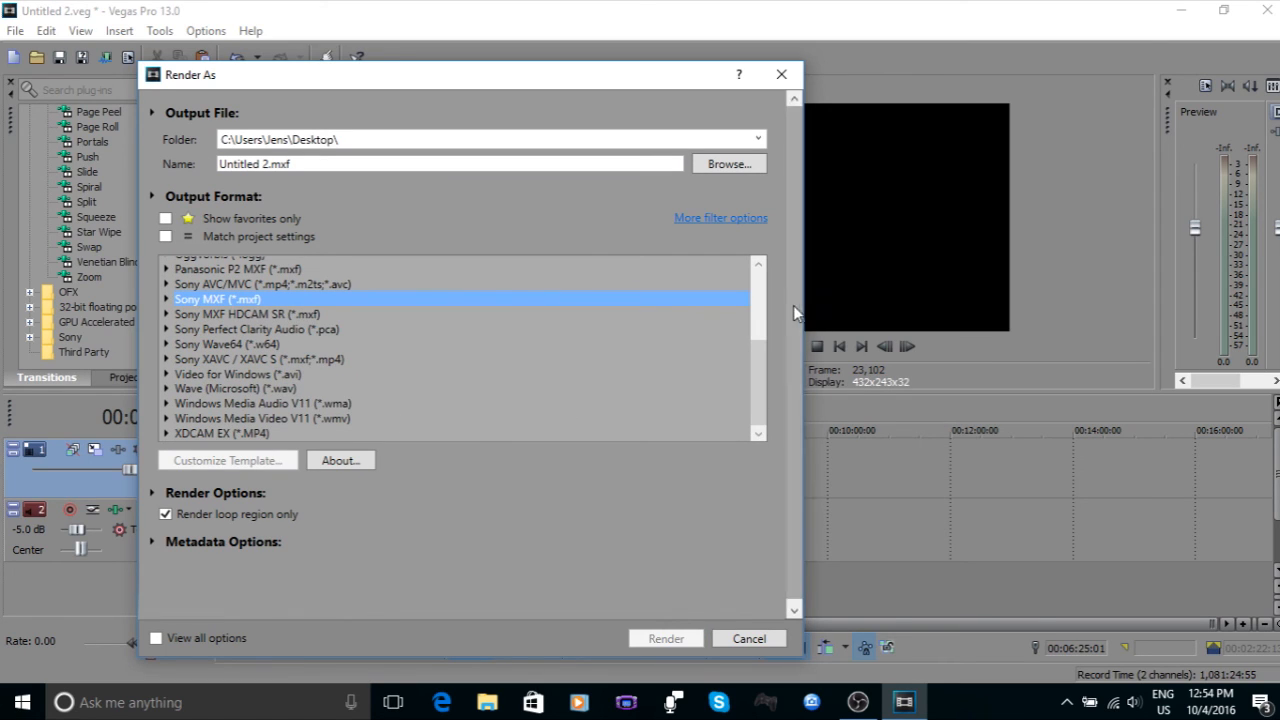
left_click_drag(758, 262, 757, 262)
Step: Expand the ATRAC Audio format to view its templates, and collapse it again
left_click(202, 267)
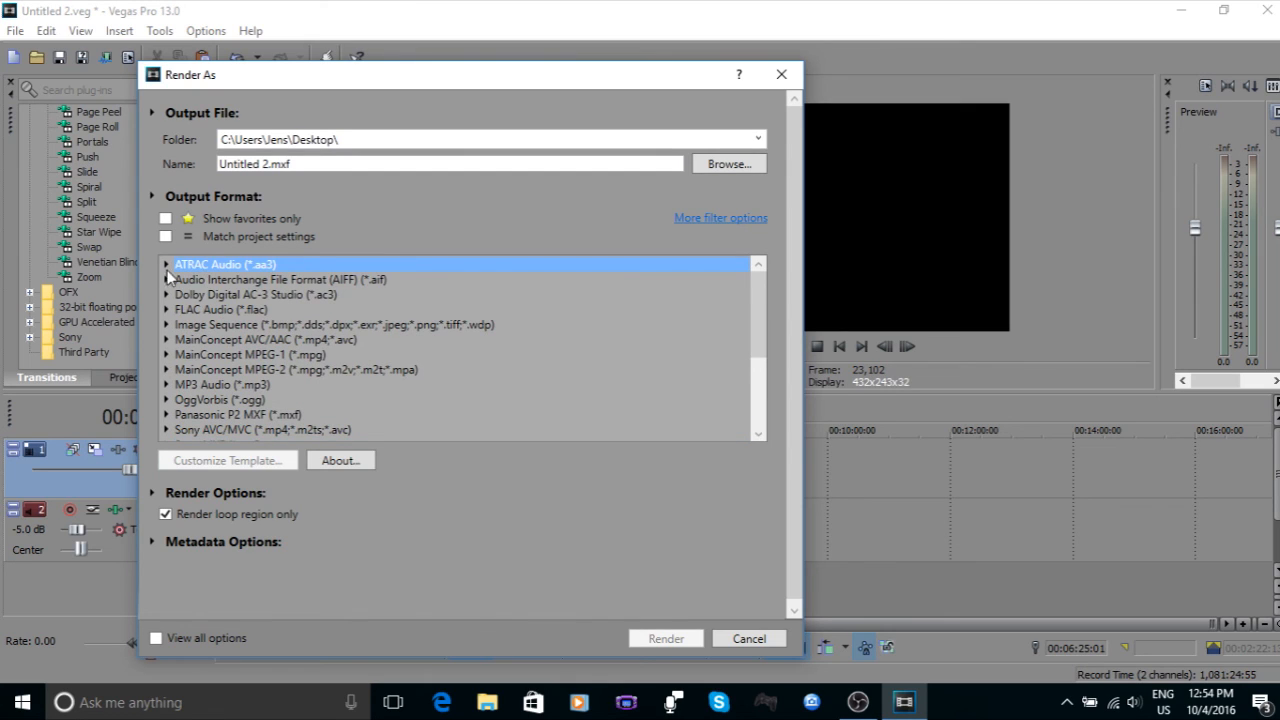
left_click(166, 266)
left_click(165, 271)
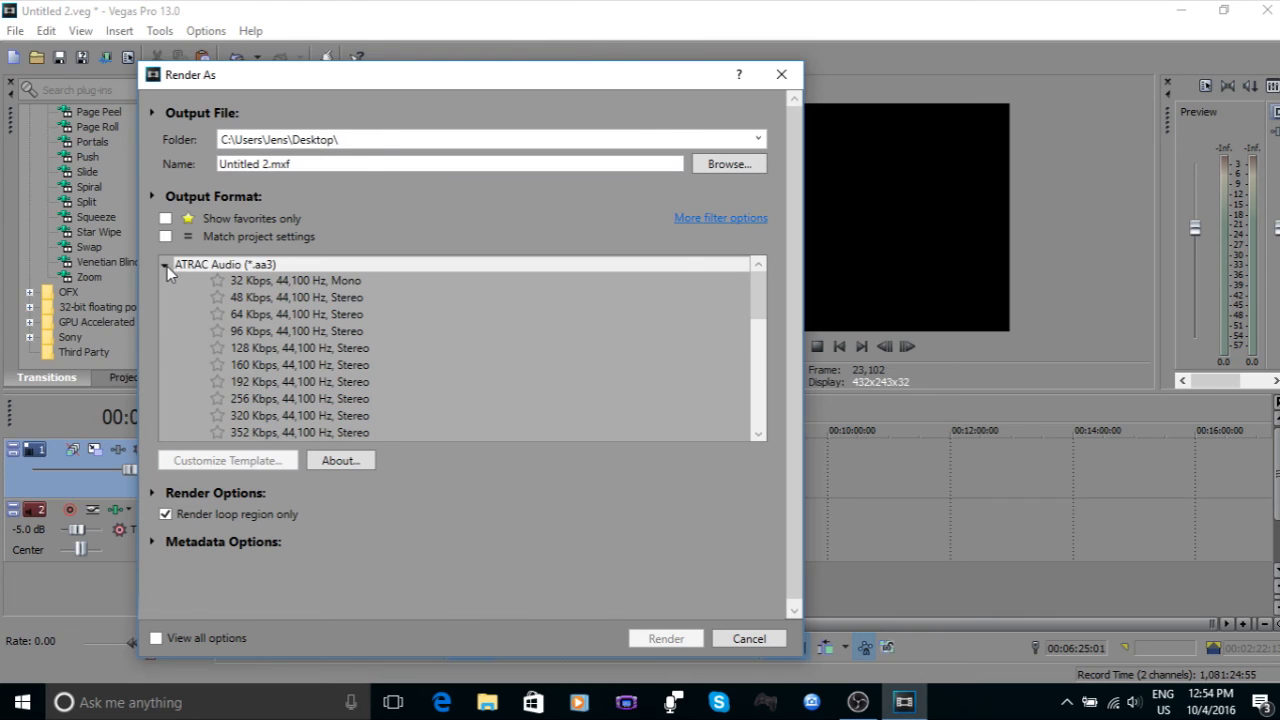
left_click(167, 266)
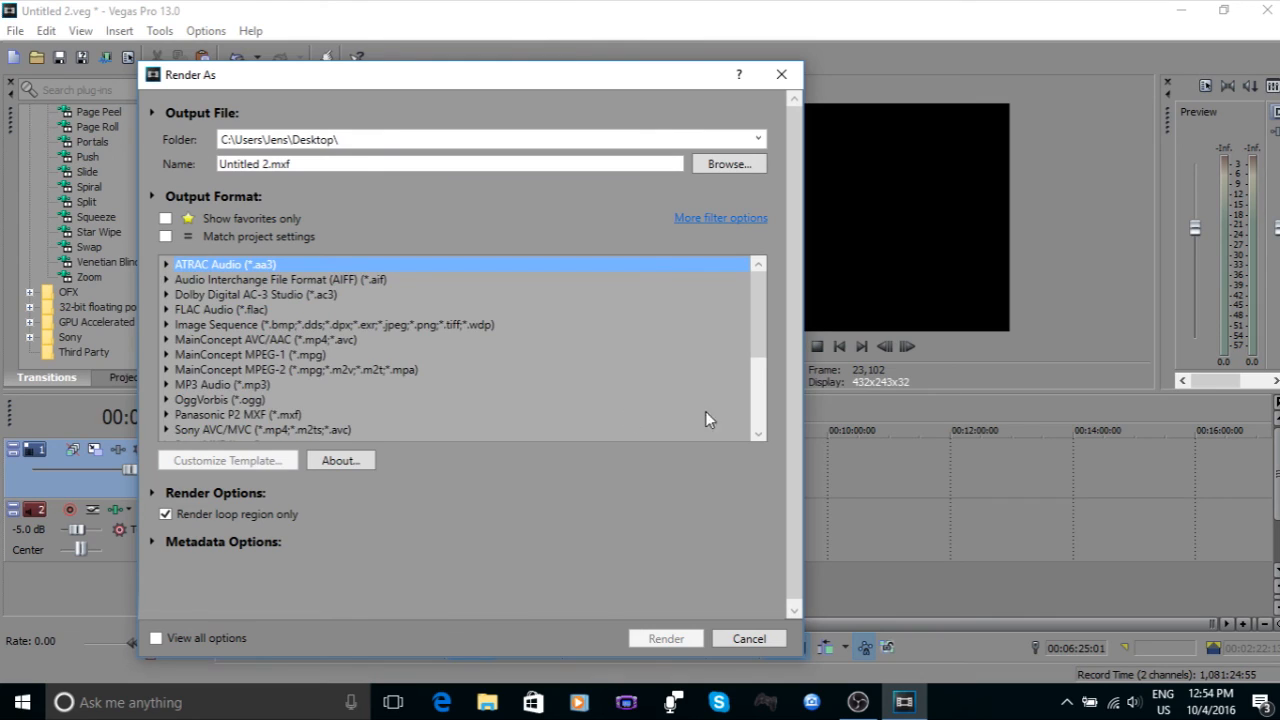
Step: Examine the available output formats, from ATRAC Audio through the MainConcept AVC/AAC, MPEG-1 and MPEG-2 entries
left_click(352, 326)
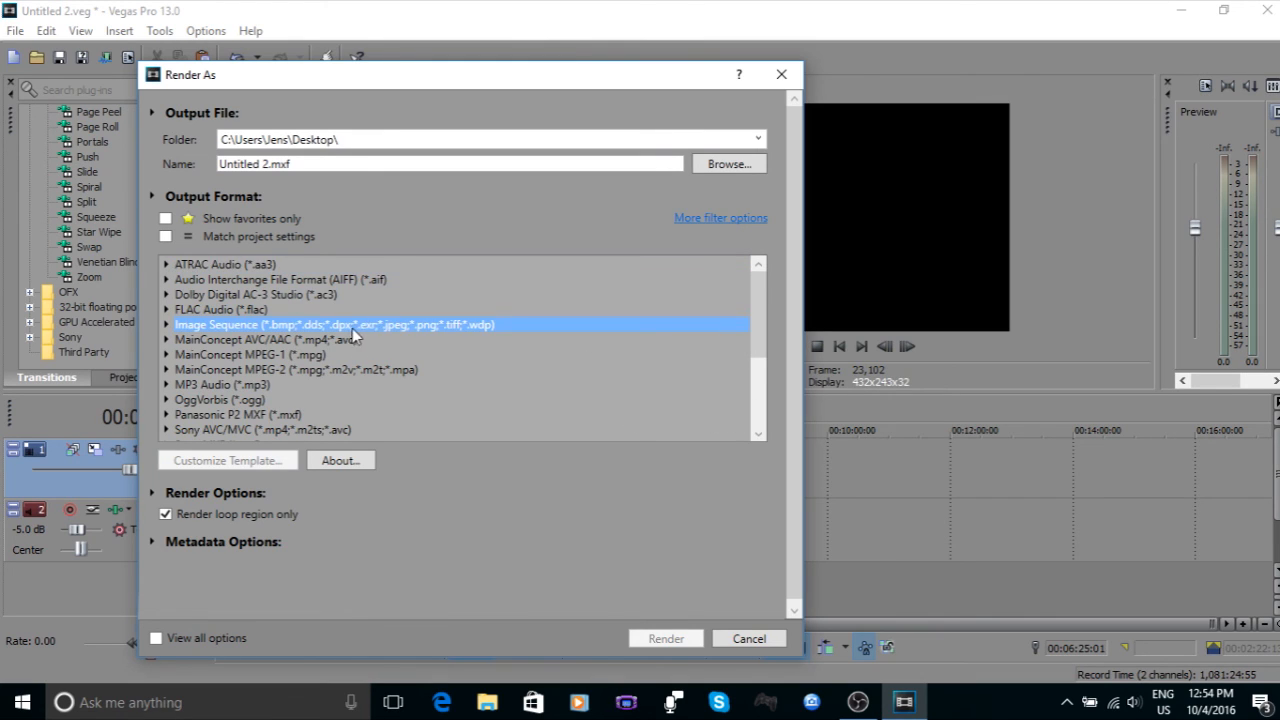
left_click(342, 344)
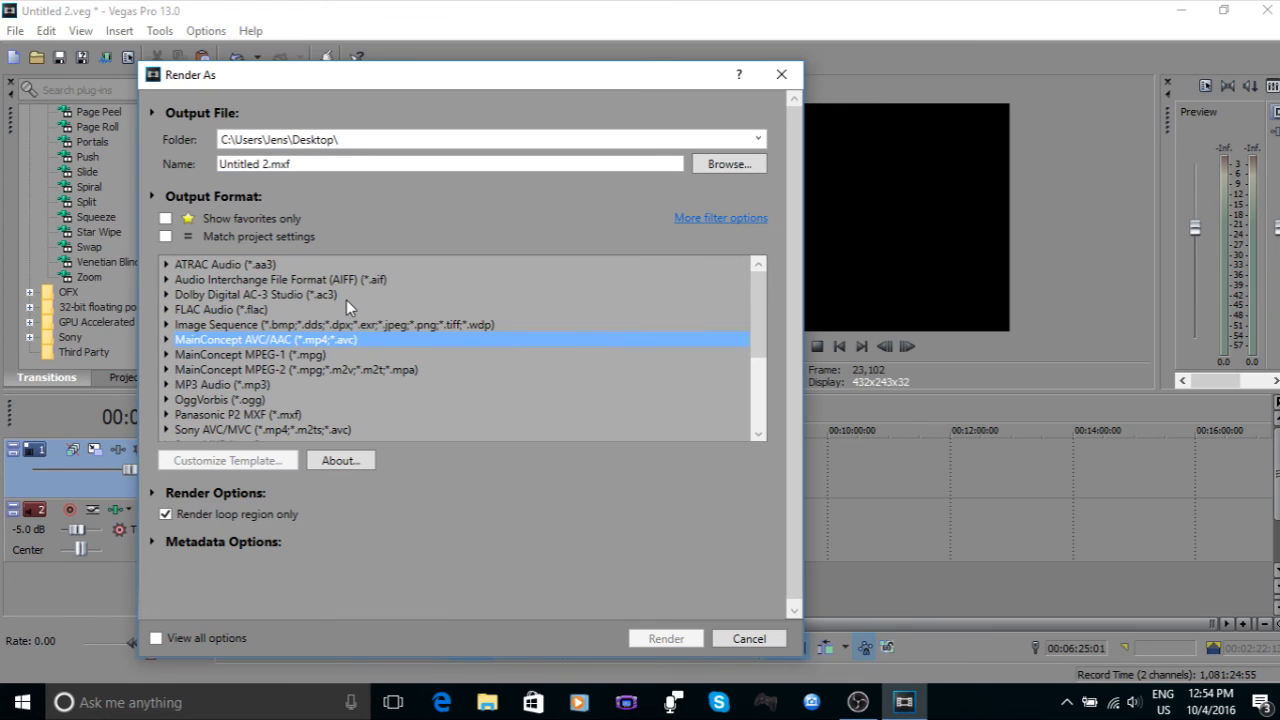
left_click(330, 297)
left_click(334, 265)
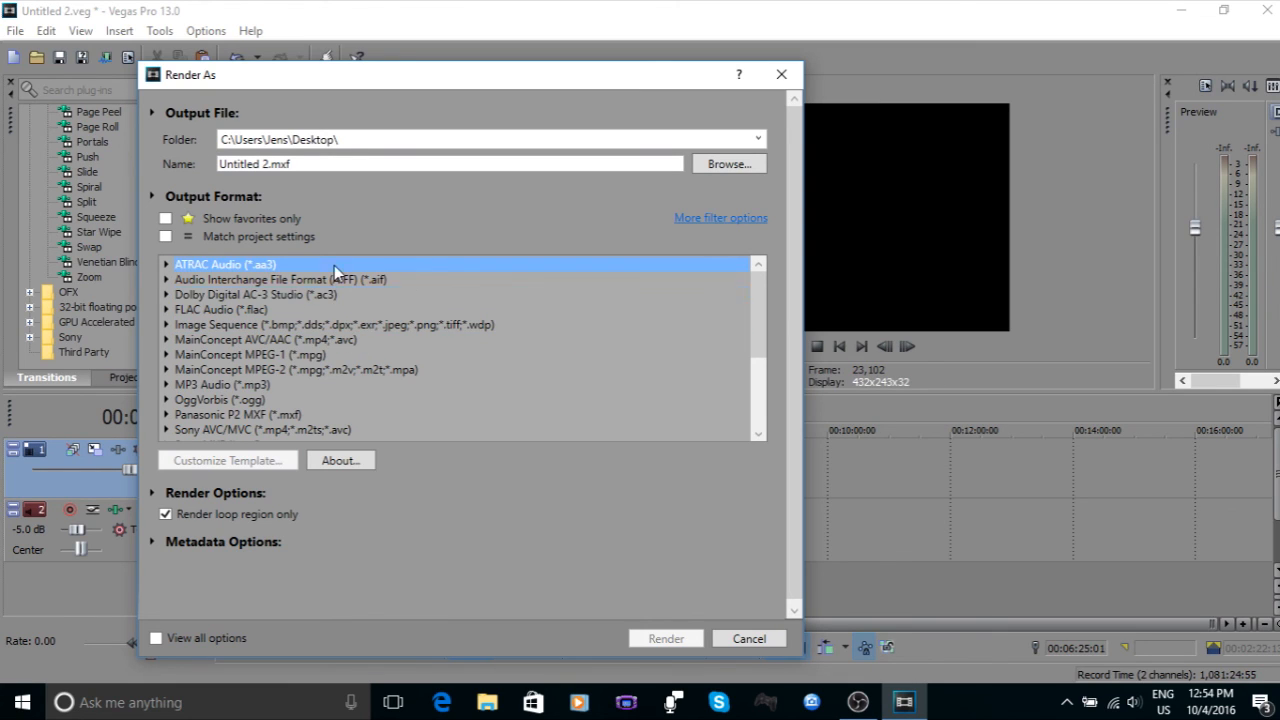
left_click(401, 278)
left_click(346, 297)
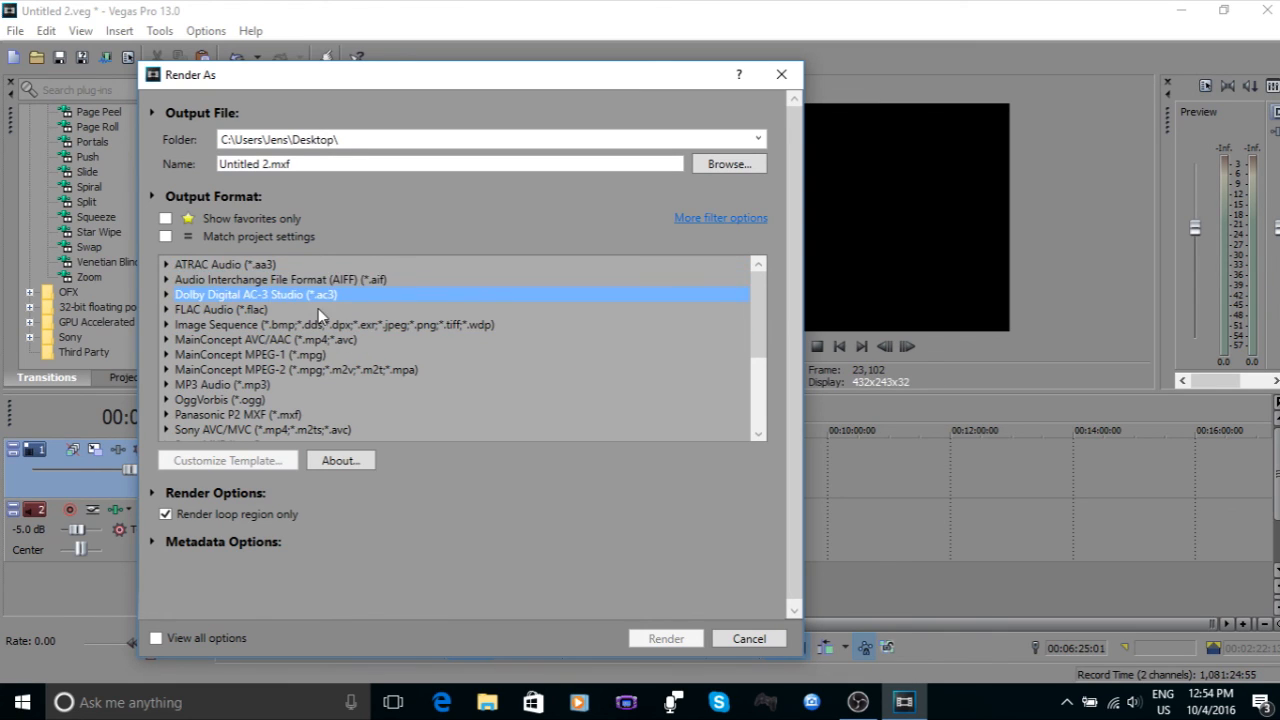
left_click(318, 309)
scroll(408, 321, "down", 1)
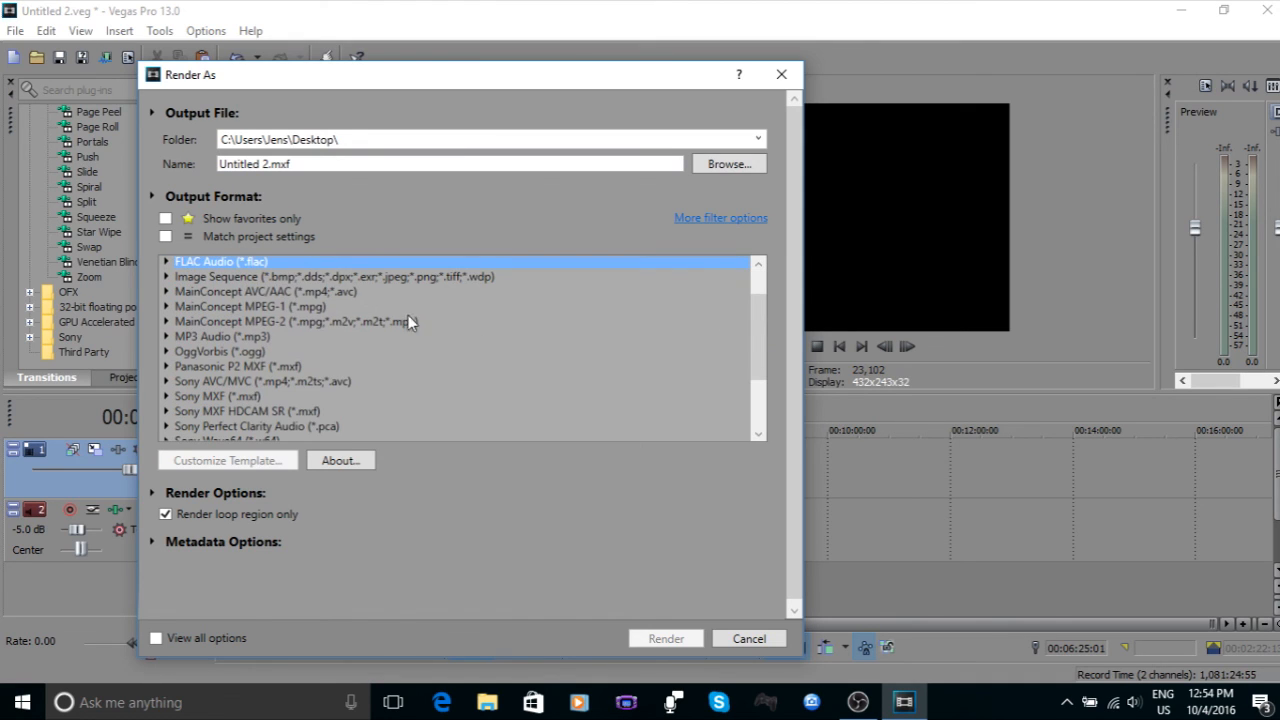
left_click(430, 280)
left_click(389, 292)
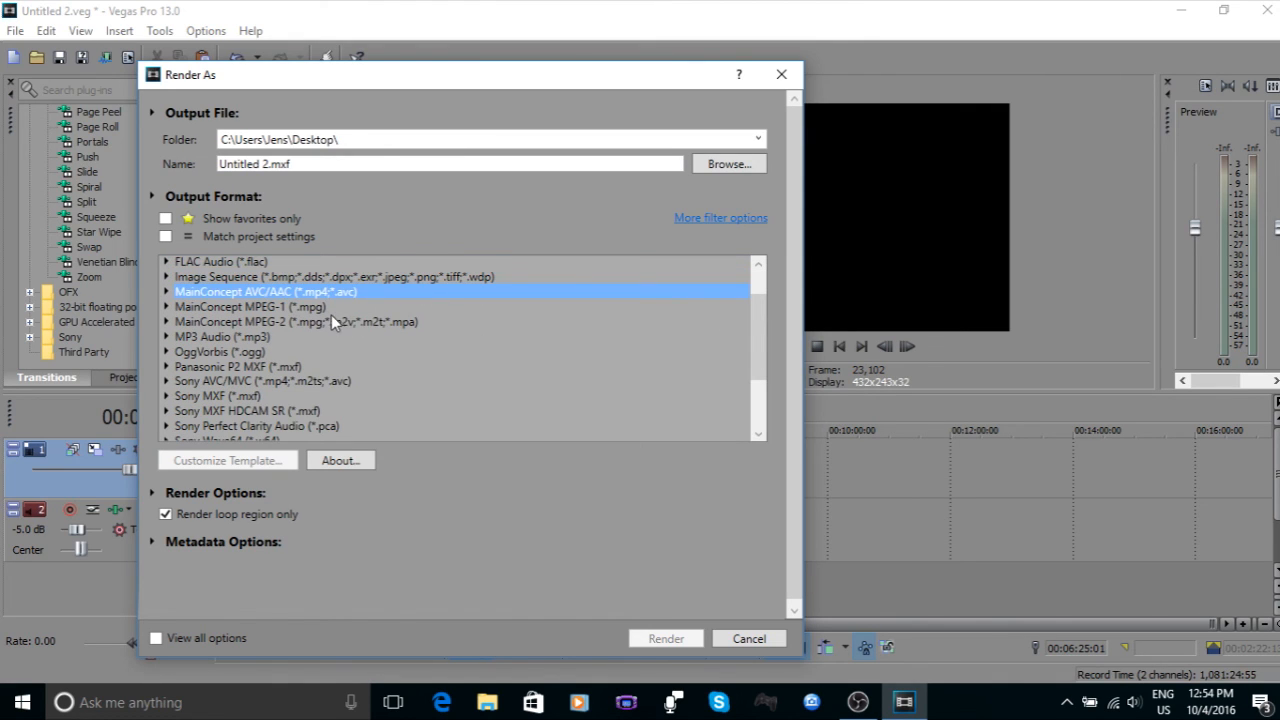
left_click(333, 310)
left_click(323, 322)
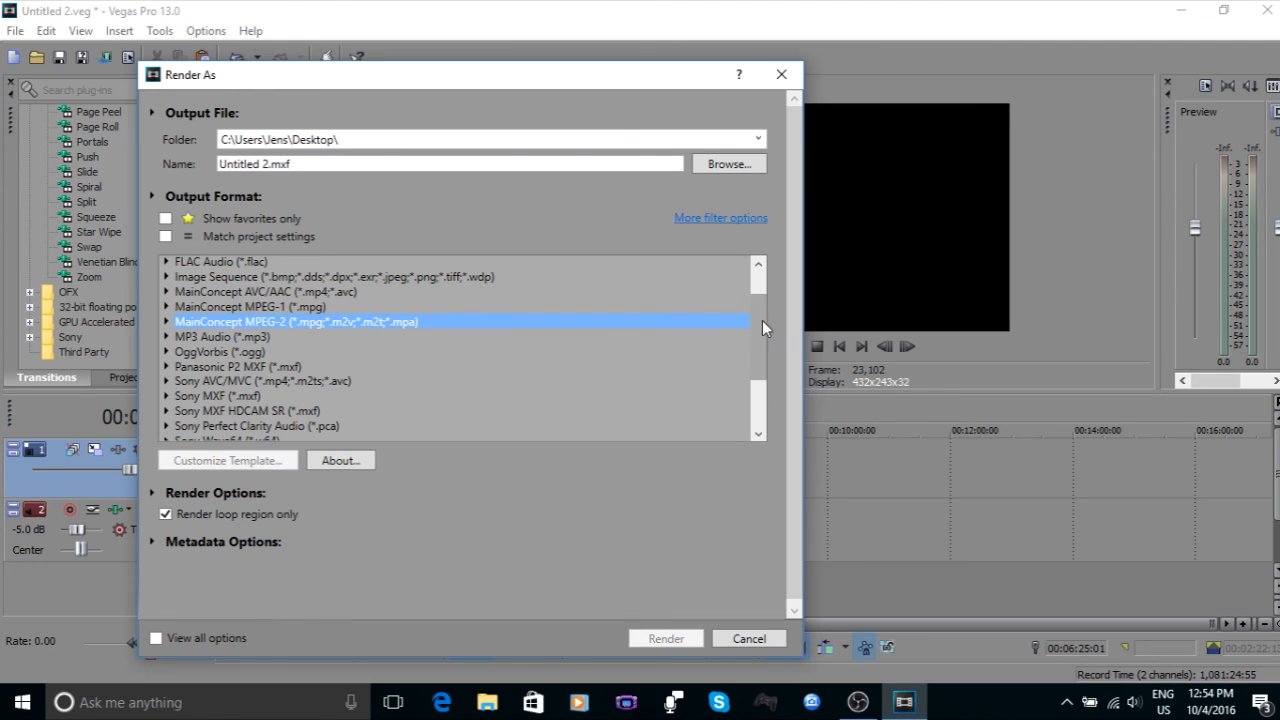
Step: Look through the remaining output formats down to XDCAM EX, including Sony XAVC / XAVC S and Sony AVC/MVC
left_click_drag(762, 320, 762, 383)
left_click(327, 360)
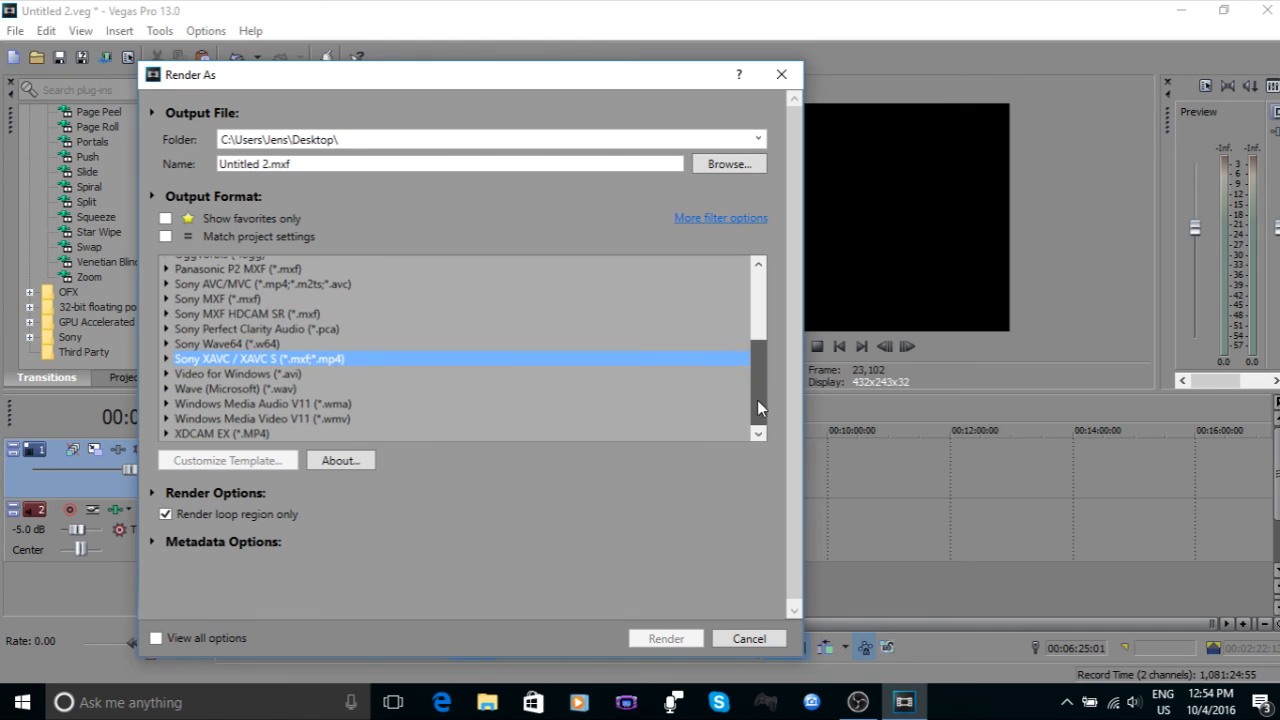
left_click(261, 434)
left_click(320, 360)
left_click_drag(761, 357, 767, 303)
left_click(352, 392)
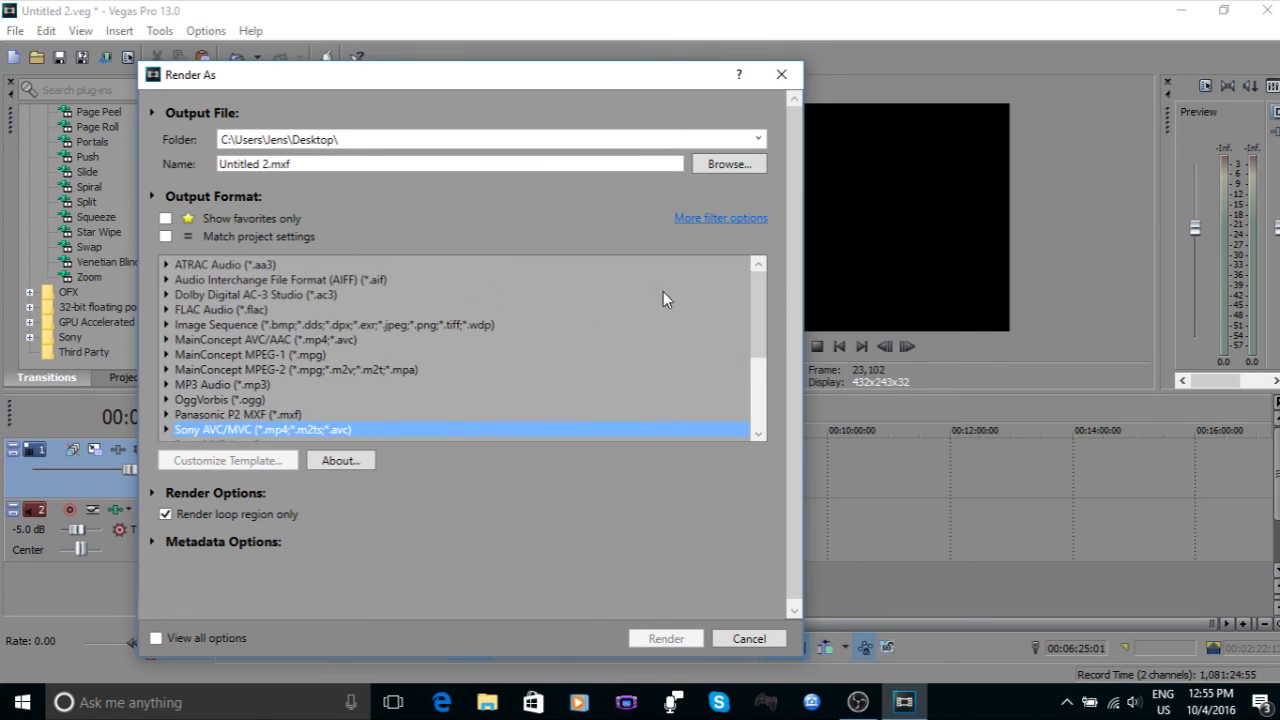
Step: Expand the MainConcept AVC/AAC format and look through its render templates
left_click(315, 341)
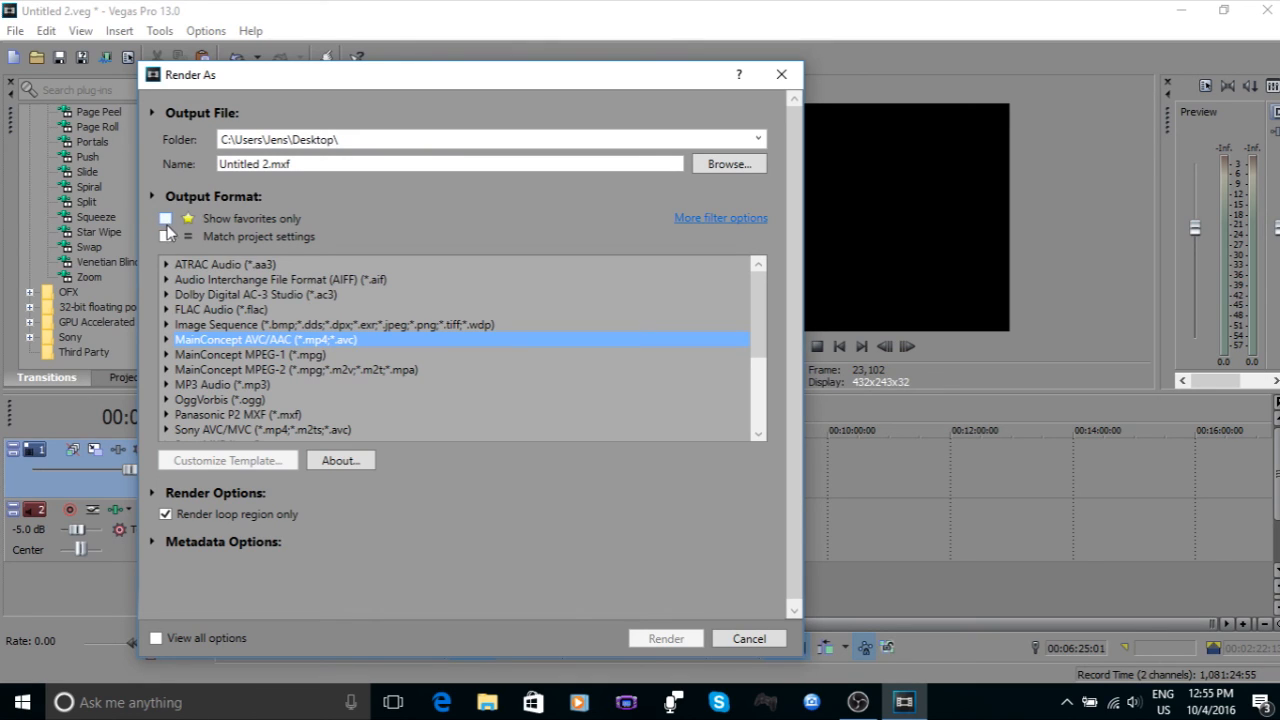
left_click(166, 340)
left_click(757, 430)
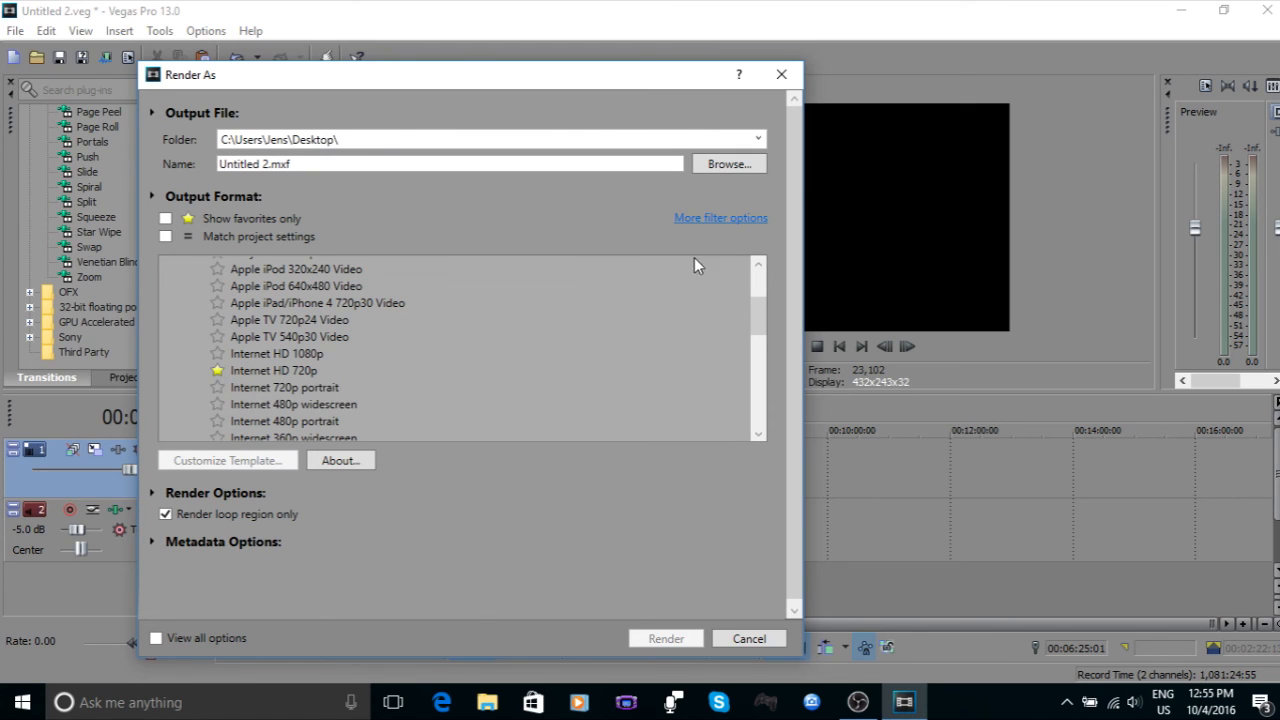
left_click_drag(755, 307, 707, 258)
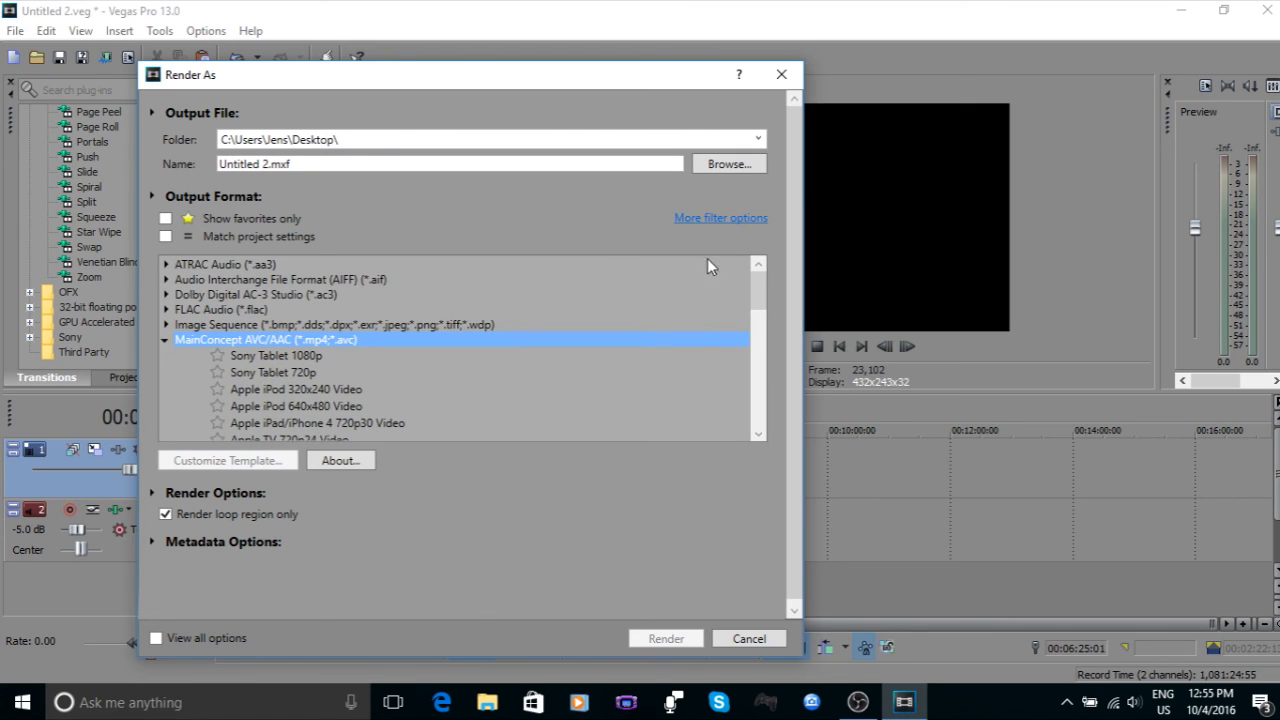
Step: Compare the template list limited to favourites with the list limited to templates matching the project settings
left_click(165, 218)
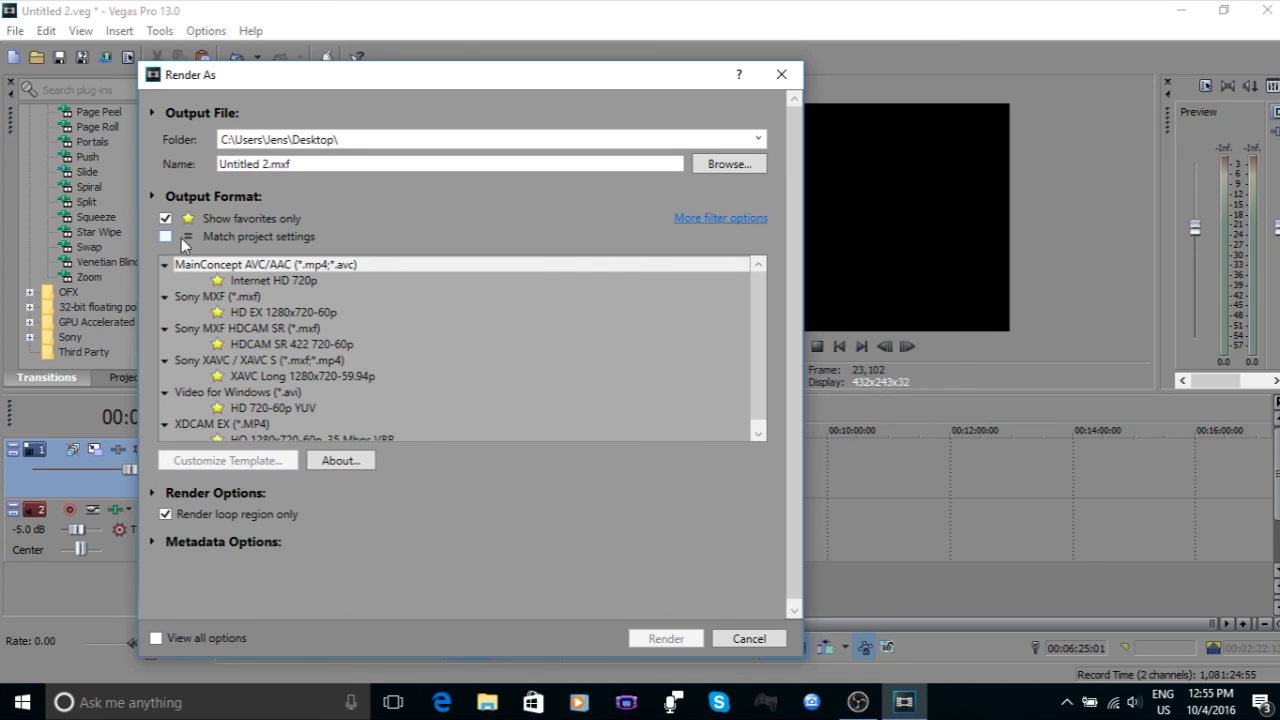
left_click(165, 218)
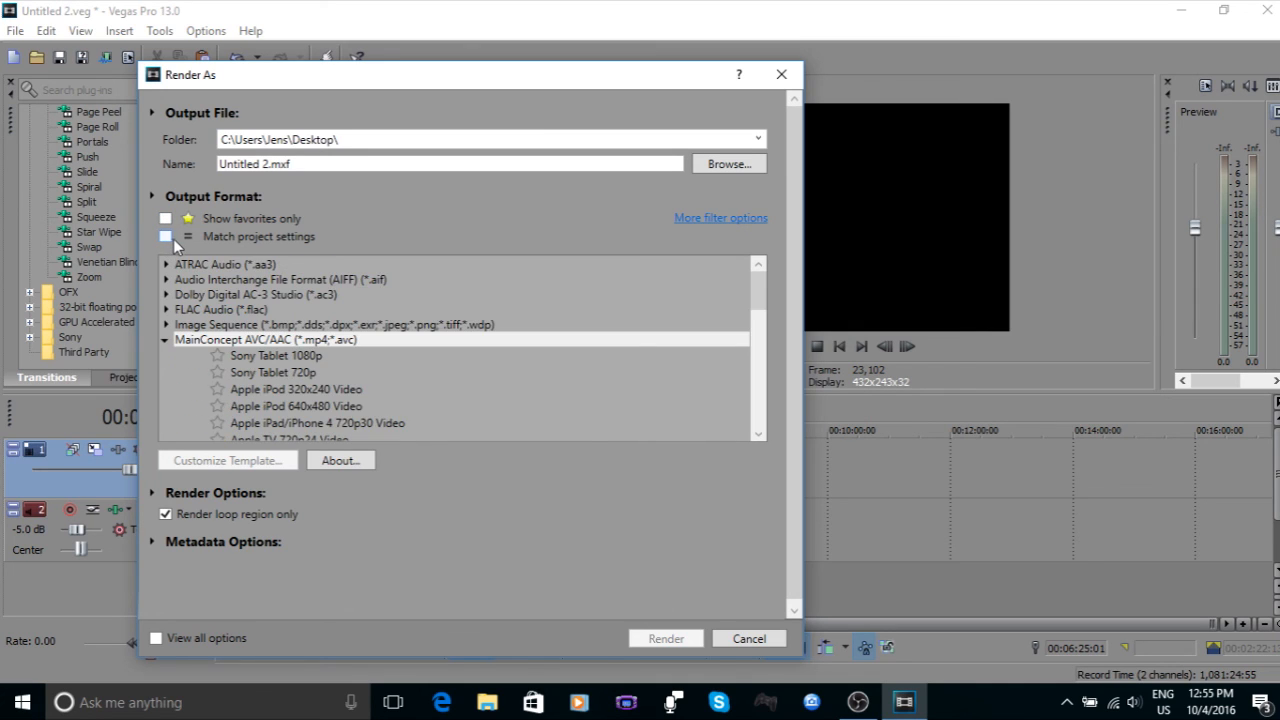
left_click(166, 237)
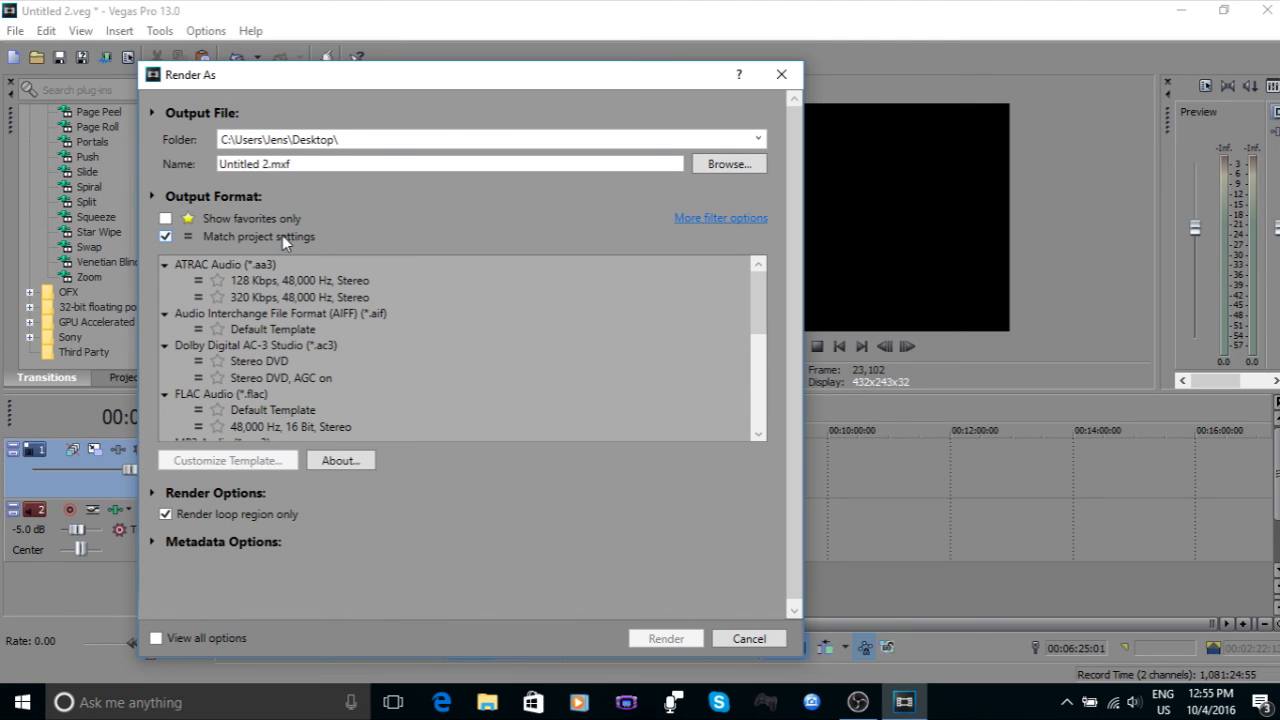
Step: Leave the render settings without rendering and check the project's video properties
left_click(750, 638)
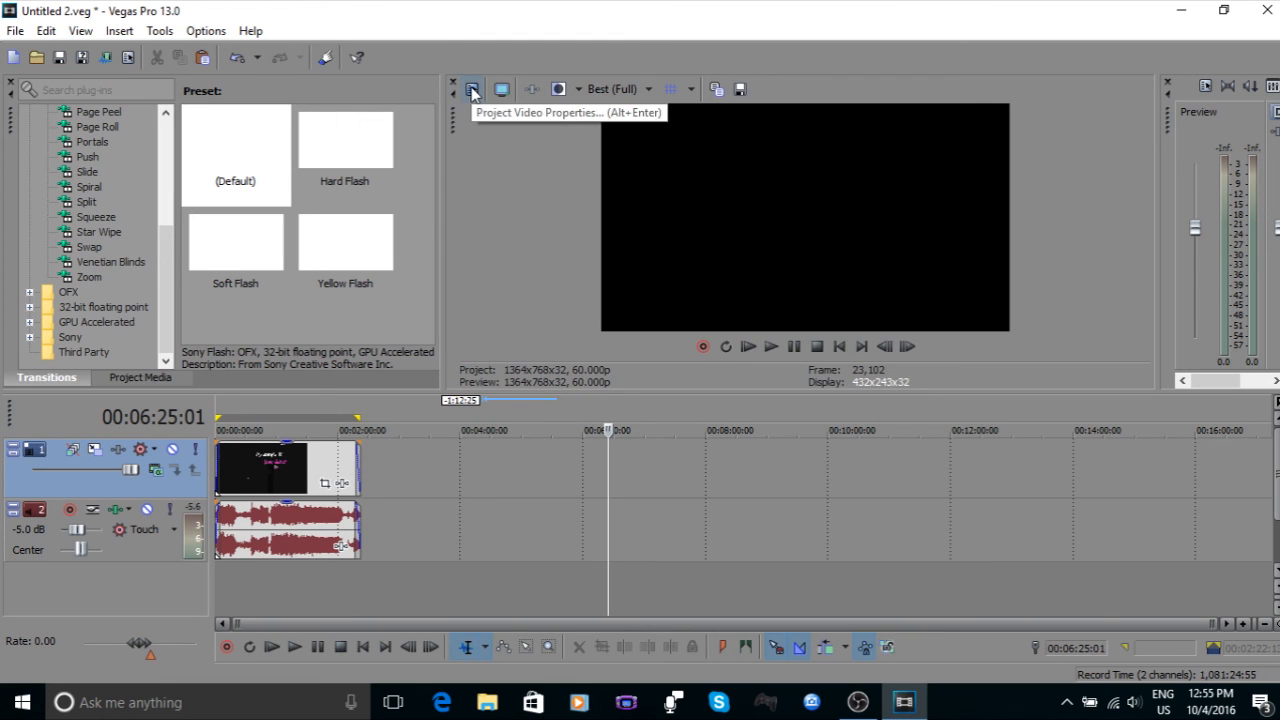
left_click(473, 92)
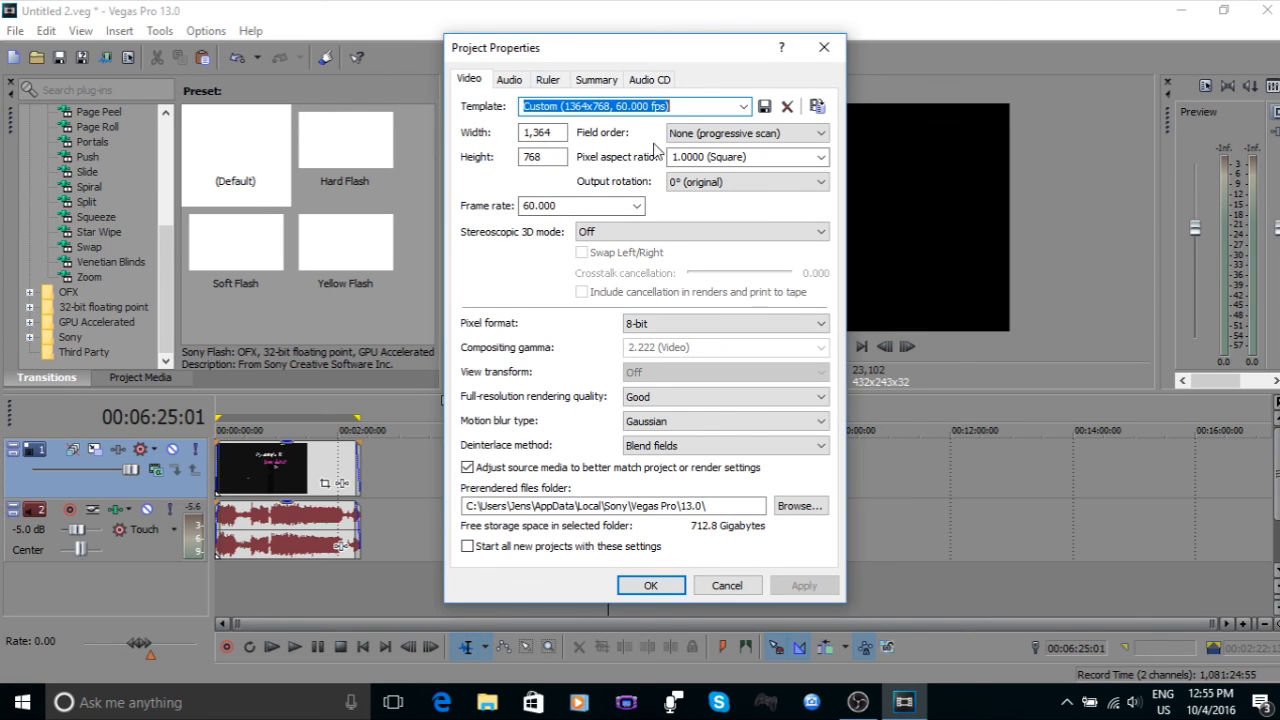
left_click(650, 585)
Step: Reopen the Render As settings, review templates matching the project settings with and without the favourites filter, and clear both filters
left_click(28, 33)
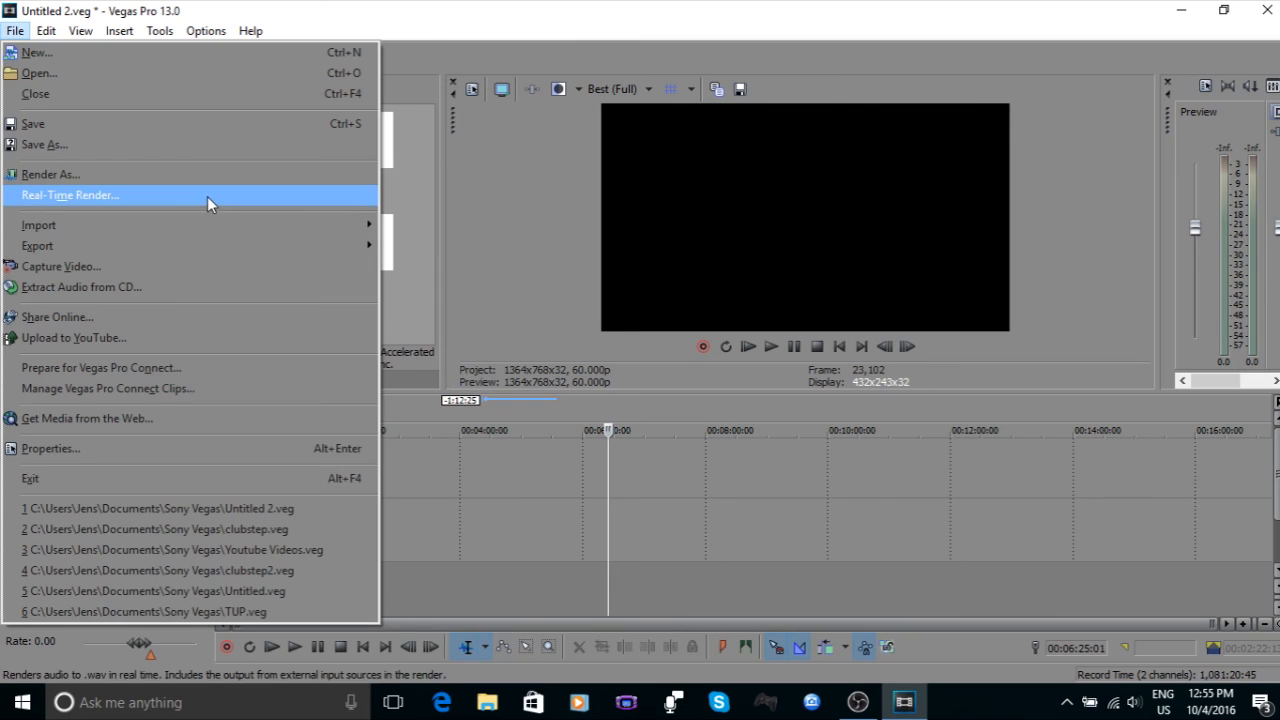
left_click(212, 175)
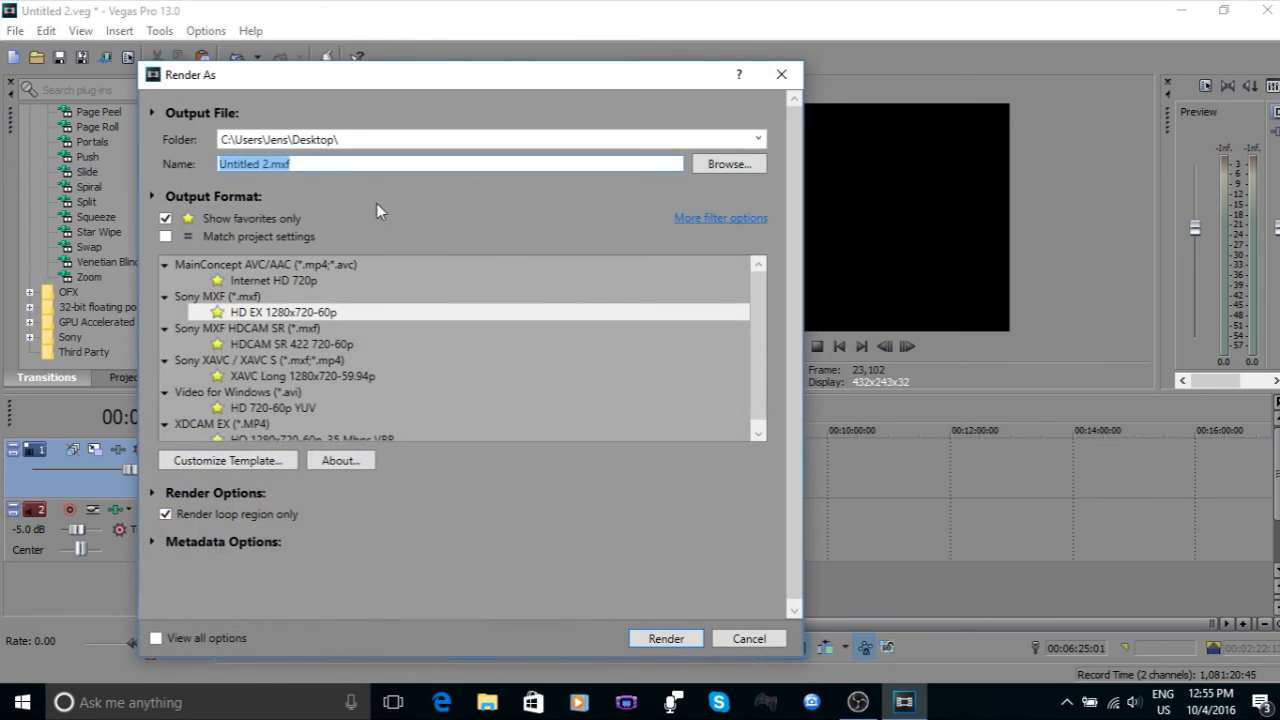
left_click(166, 237)
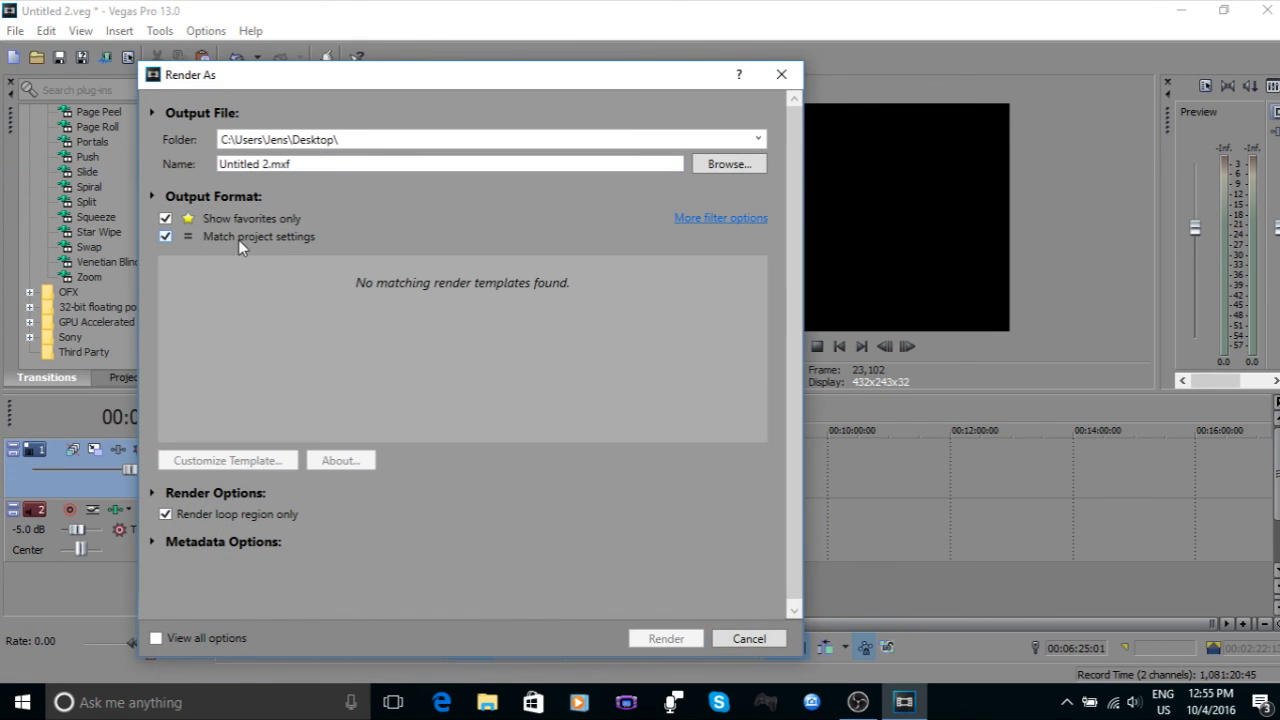
left_click(166, 219)
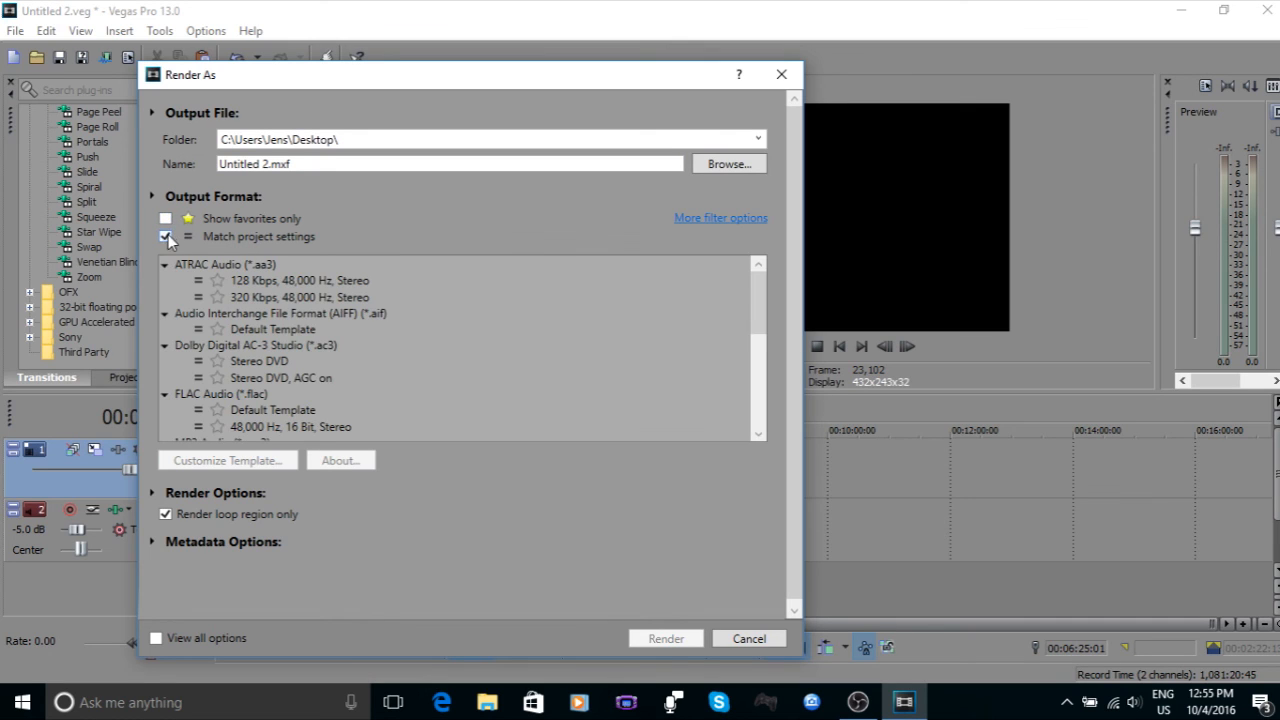
mouse_move(756, 291)
left_mouse_down()
mouse_move(764, 398)
mouse_move(752, 296)
left_mouse_up()
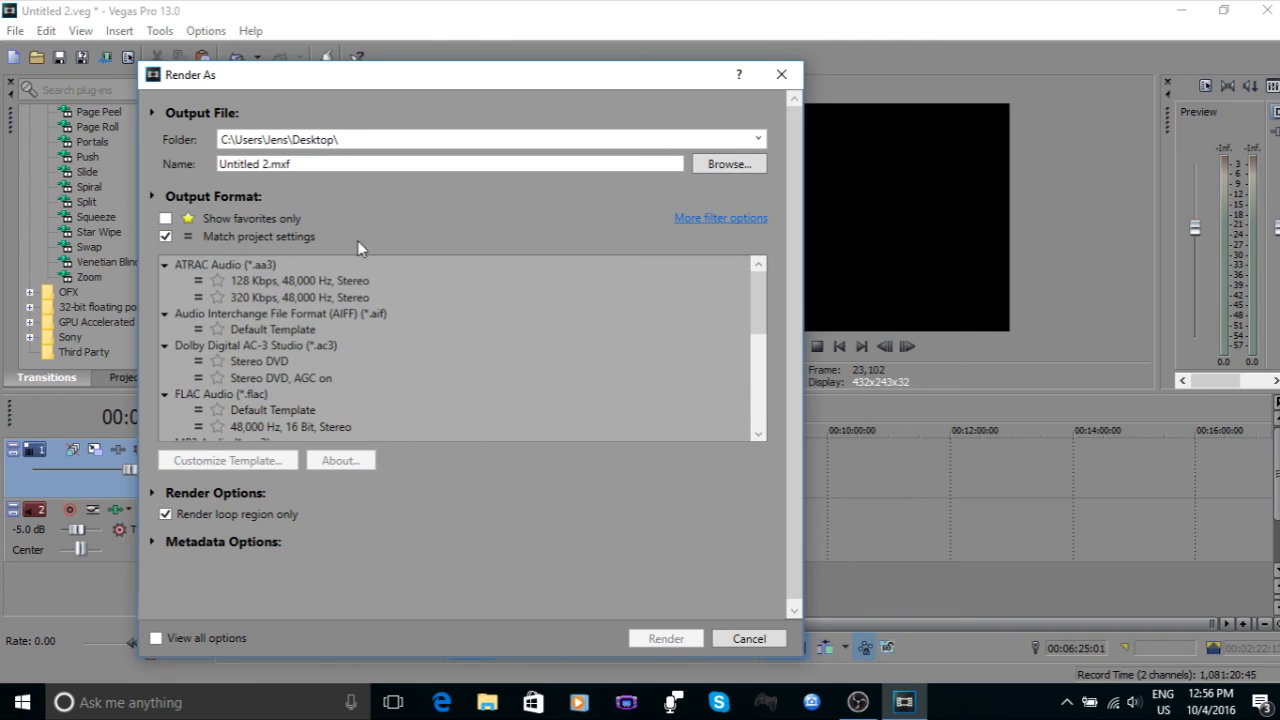
left_click(166, 237)
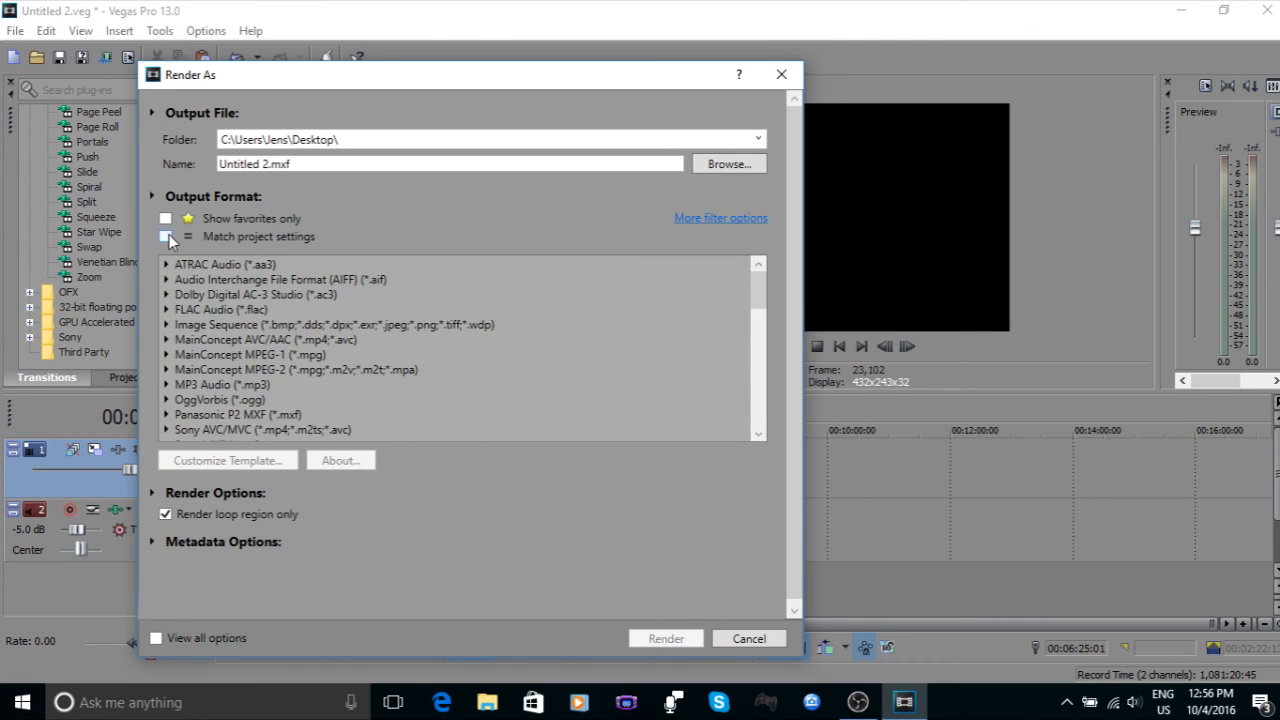
Step: Reveal the additional template filters, review the list with Video templates only and Match project video frame rate, and clear both filters
left_click(715, 218)
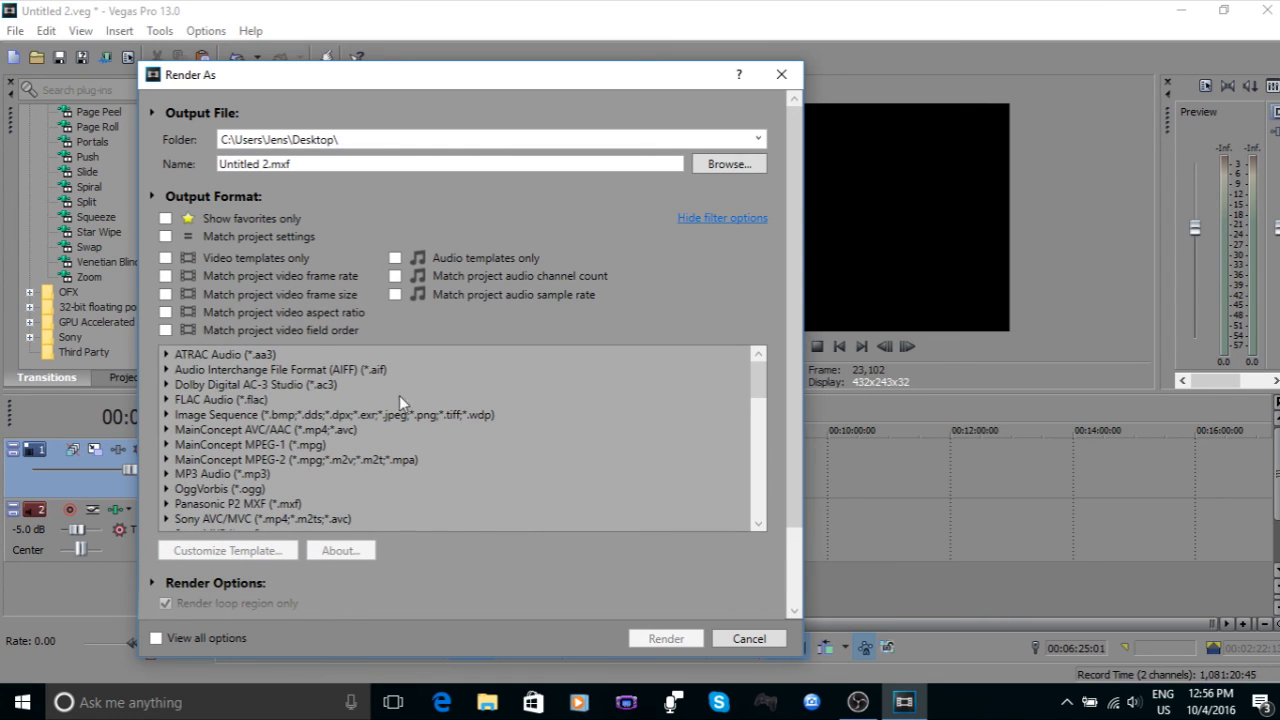
left_click(165, 258)
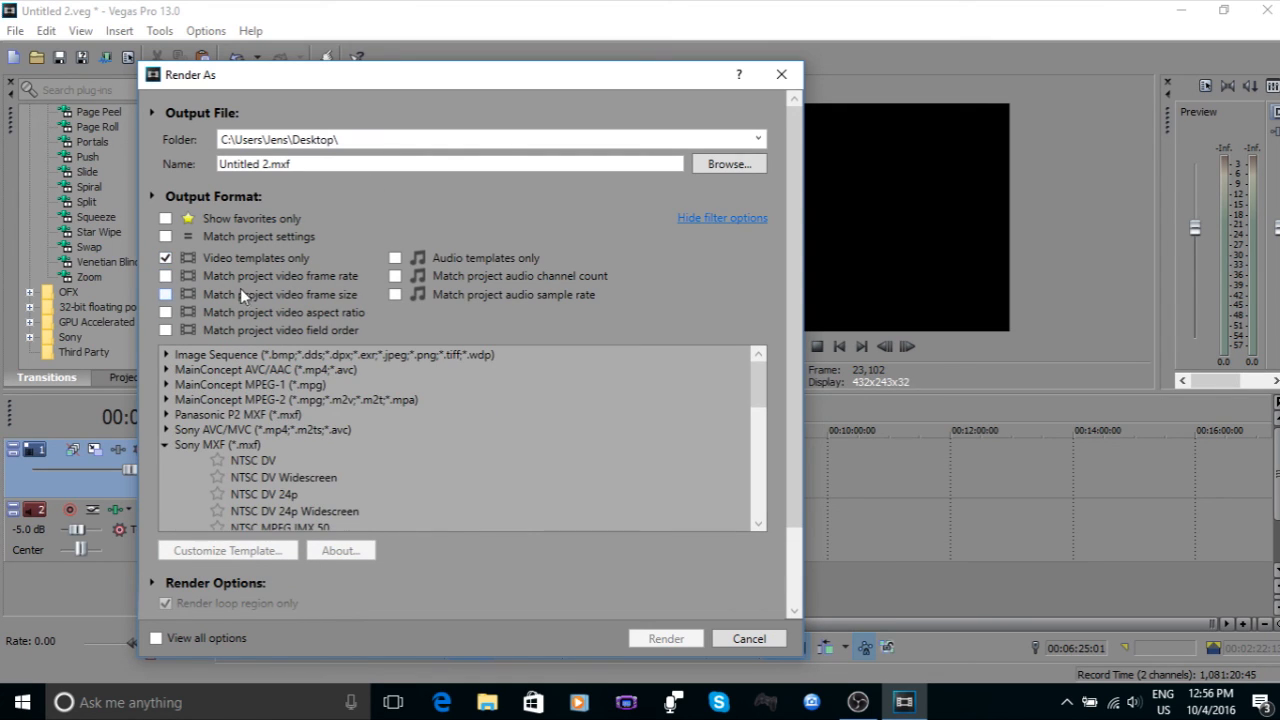
left_click(165, 276)
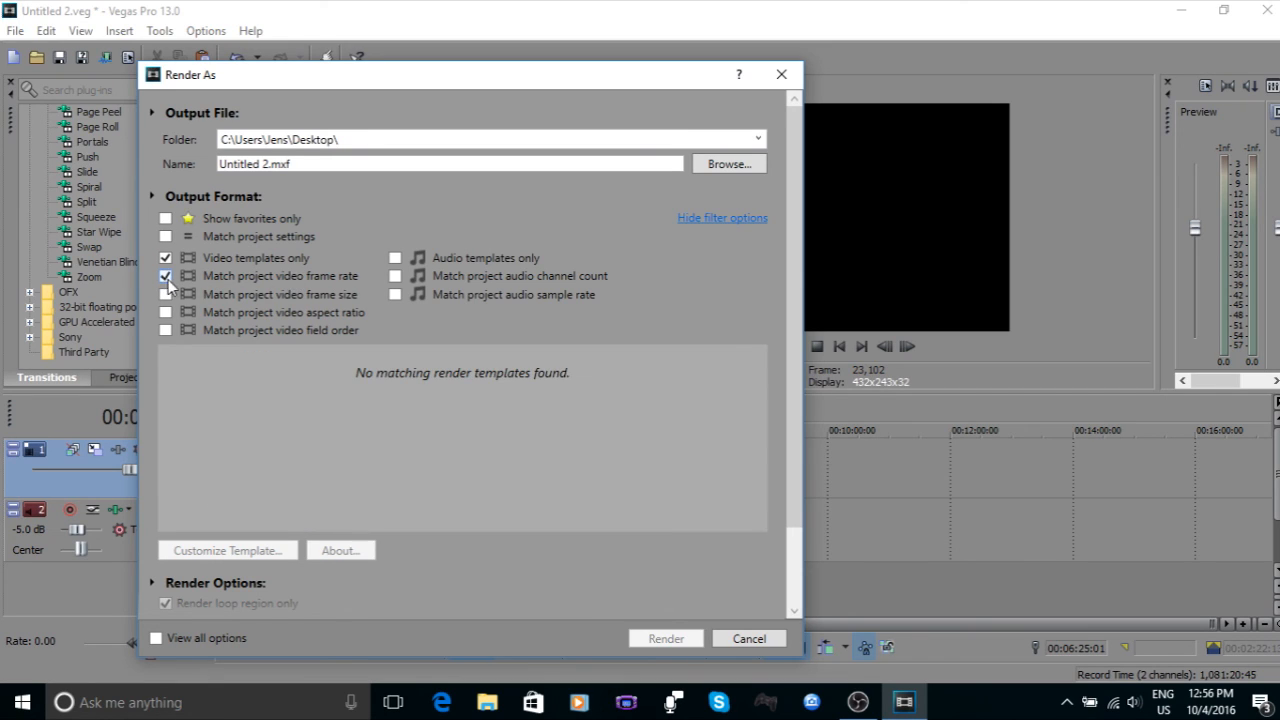
left_click(165, 277)
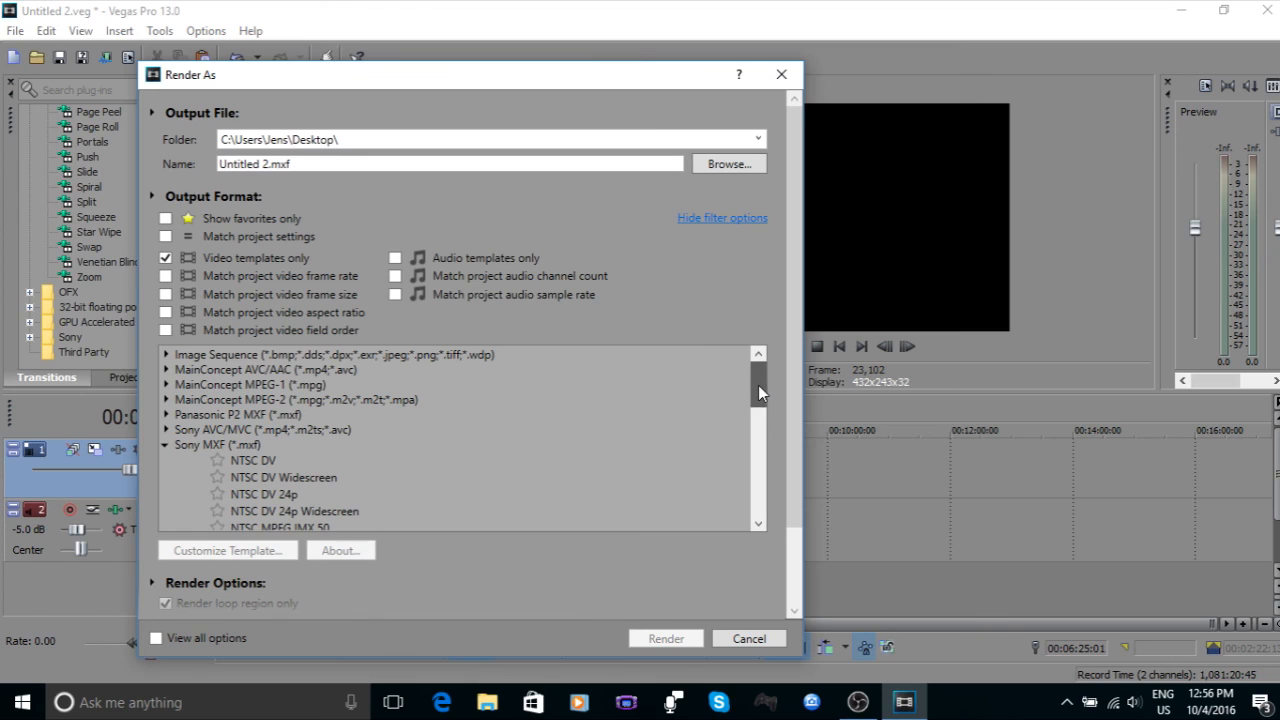
left_click_drag(758, 385, 756, 495)
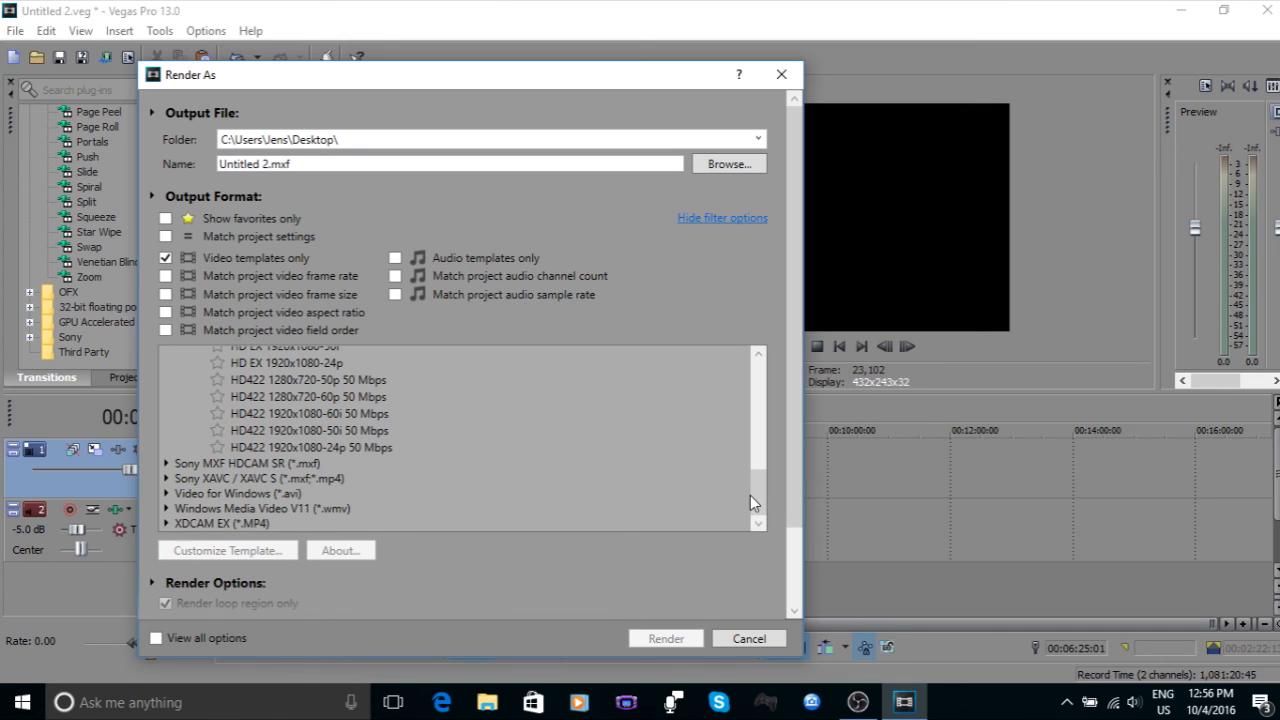
left_click_drag(754, 490, 760, 355)
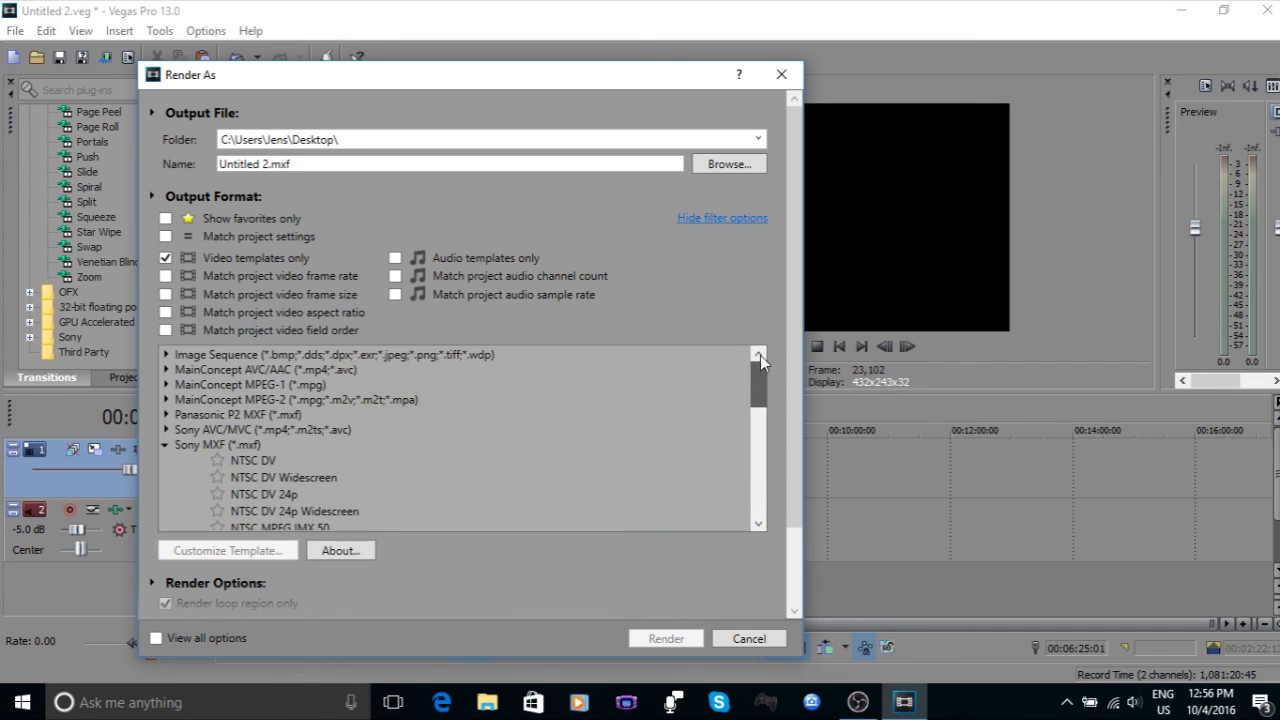
left_click(165, 258)
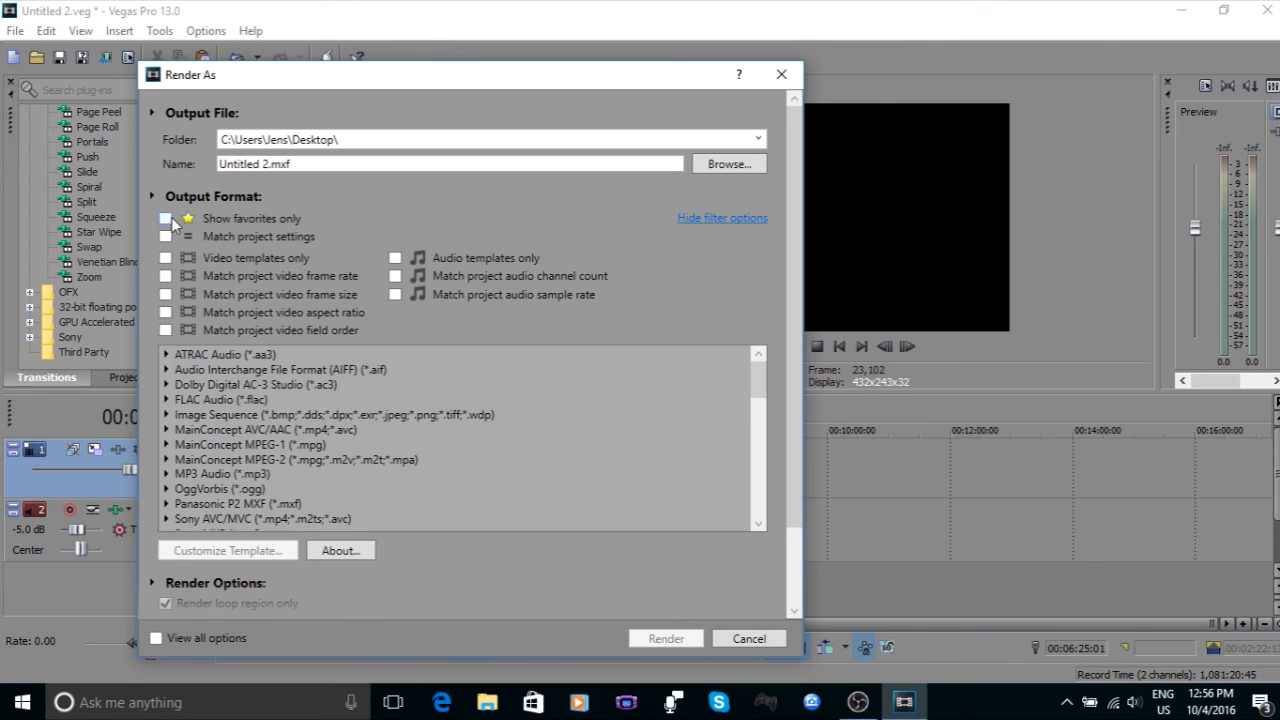
Step: Show favourites only, start rendering Untitled 2.mxf with the Sony MXF template HD EX 1280x720-60p, and cancel the render
left_click(165, 218)
left_click(290, 402)
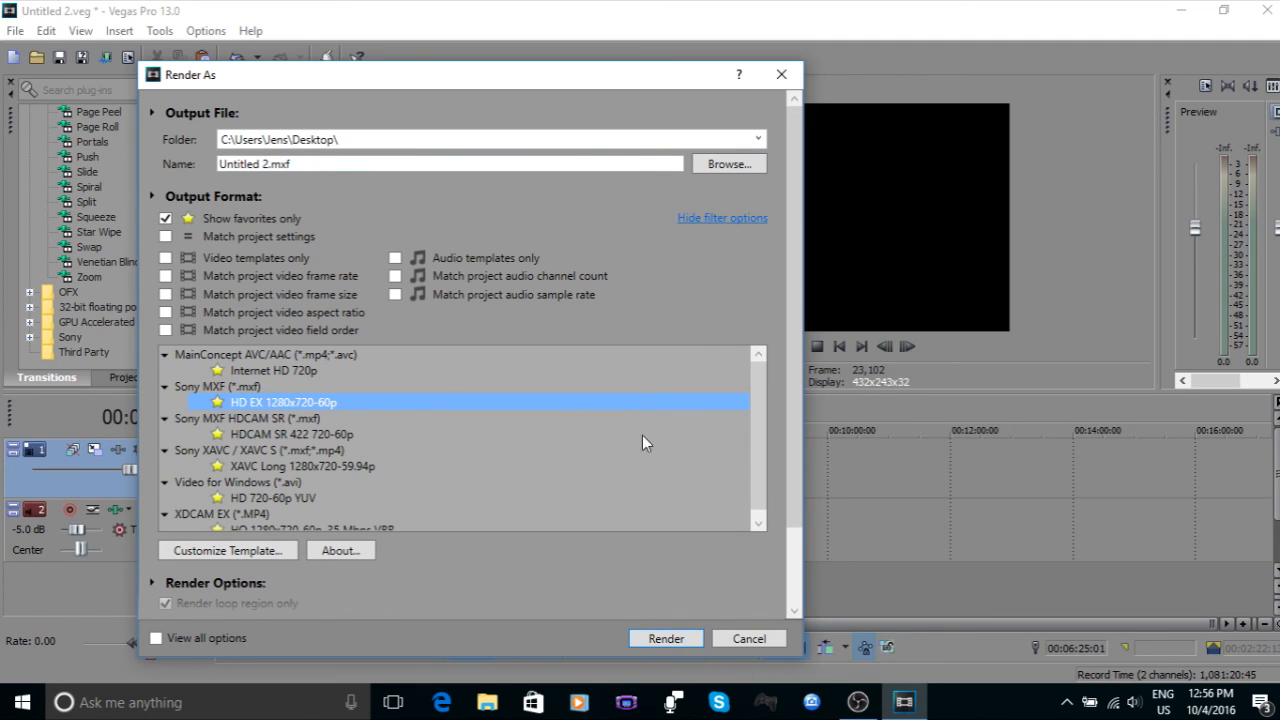
left_click(666, 639)
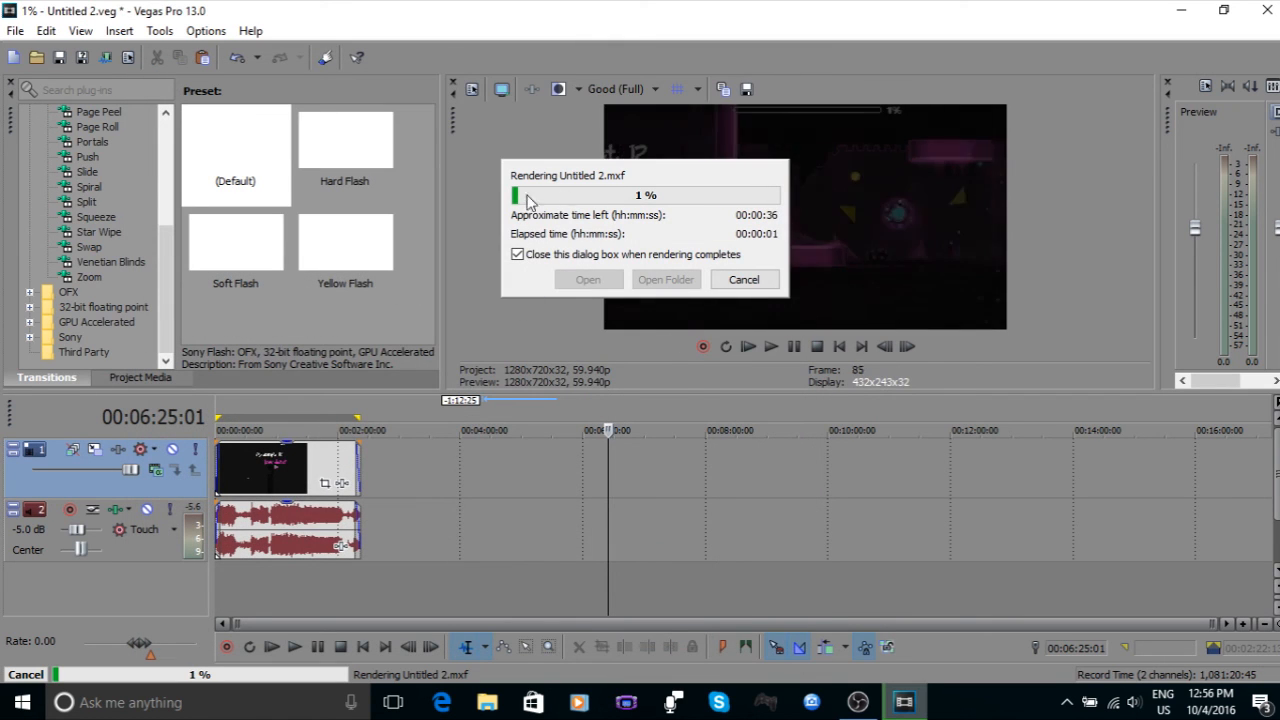
left_click(744, 280)
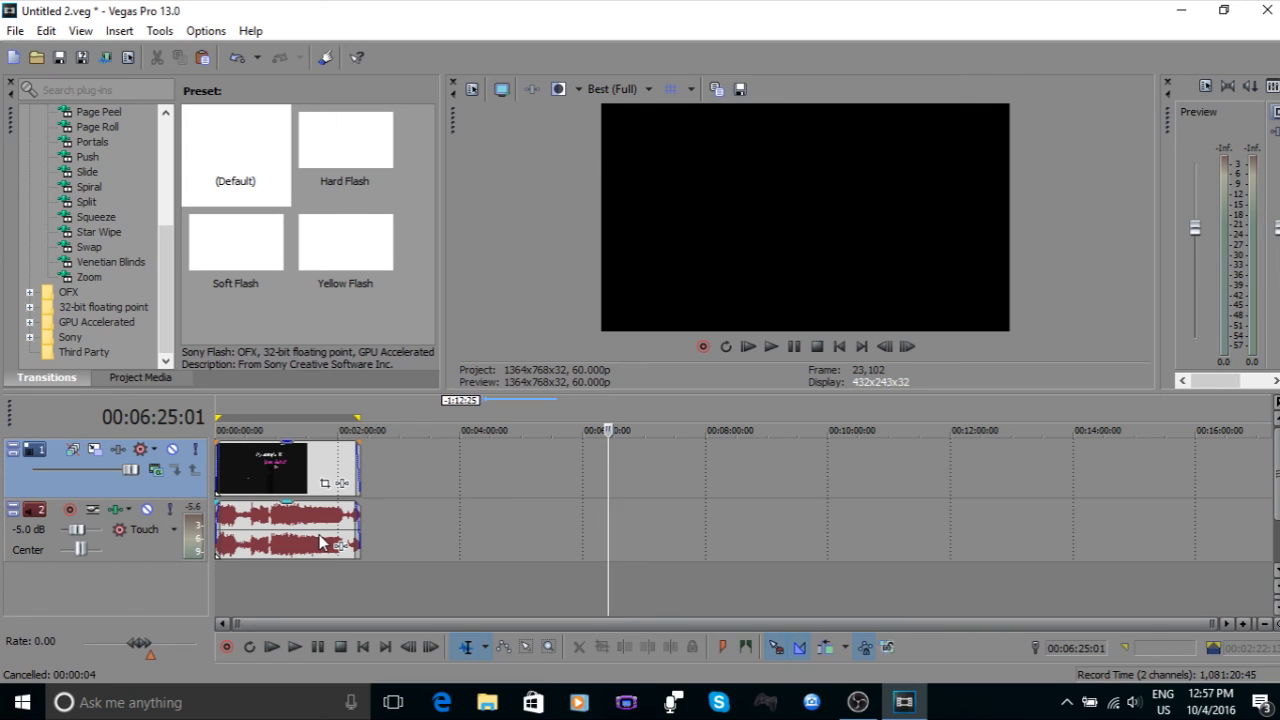
left_click(400, 595)
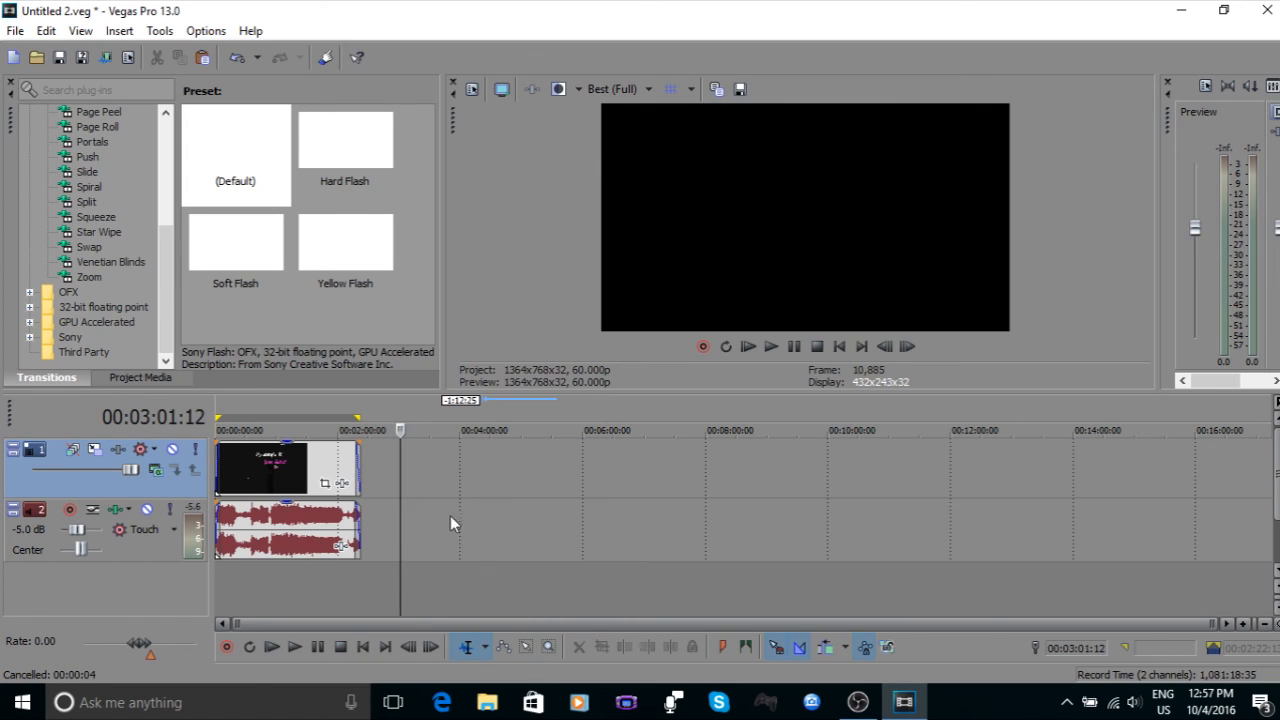
left_click(462, 584)
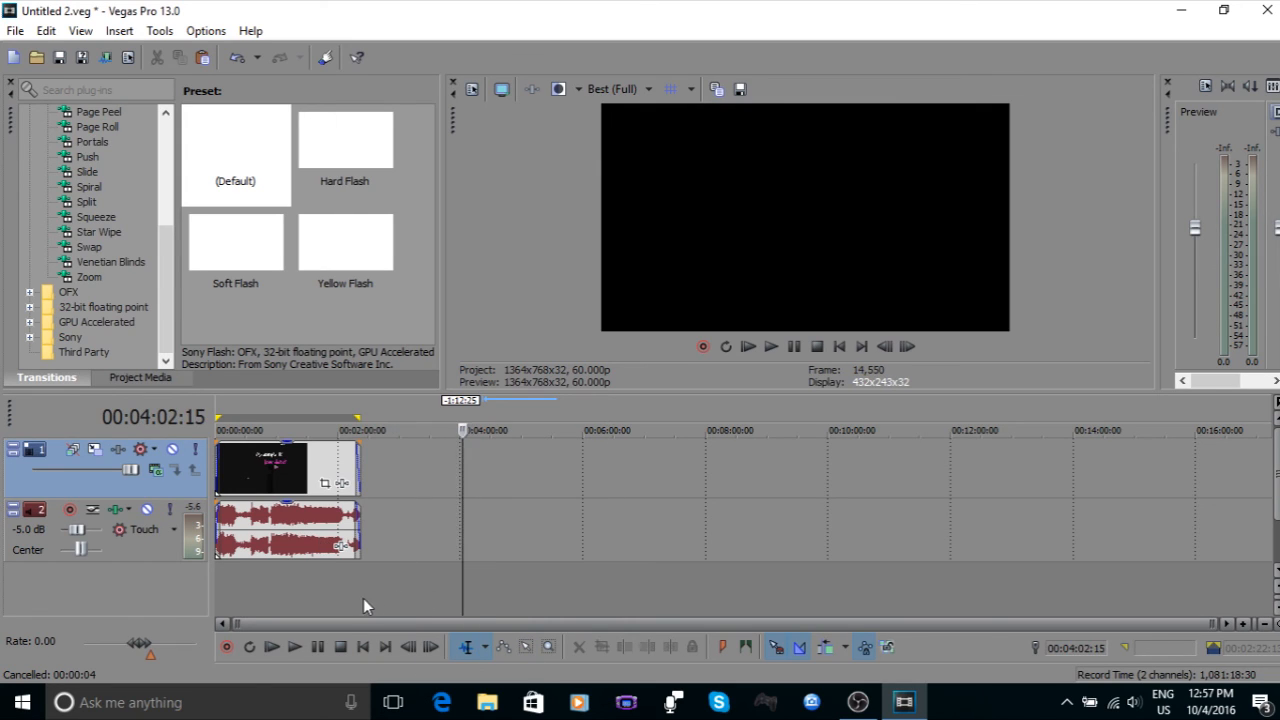
left_click(361, 598)
left_click(414, 570)
left_click(395, 587)
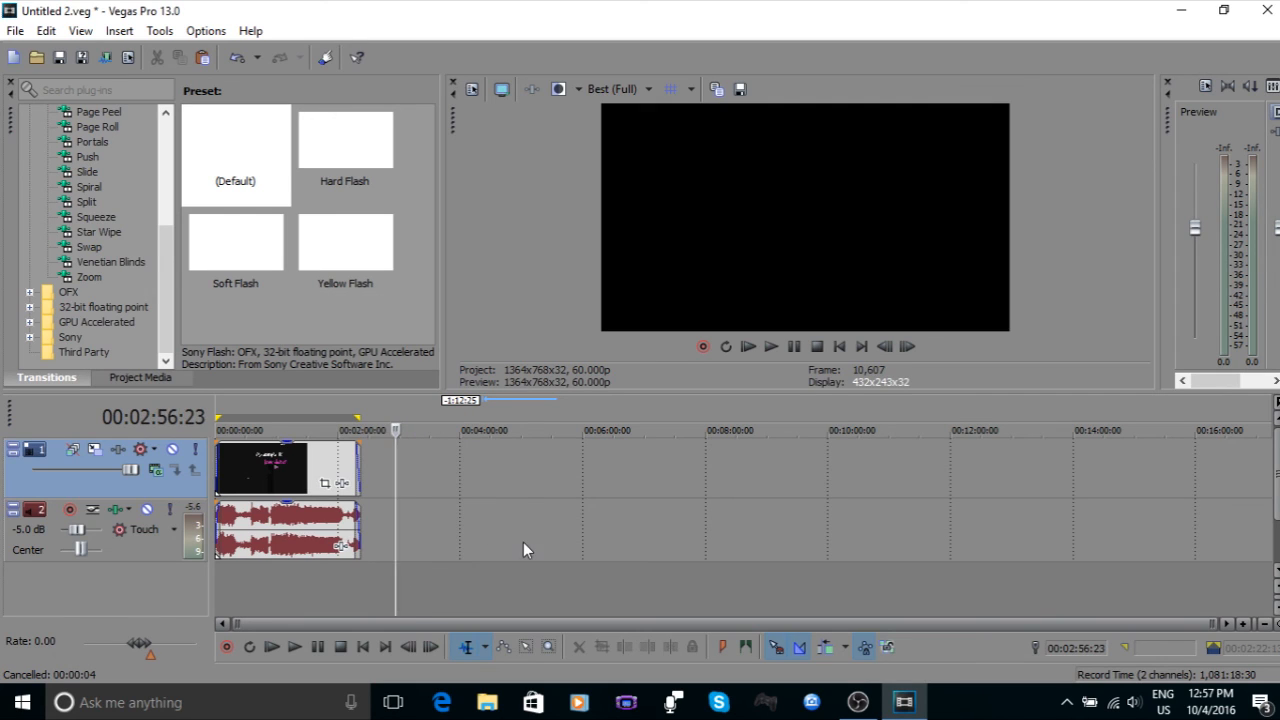
left_click(523, 545)
left_click(494, 545)
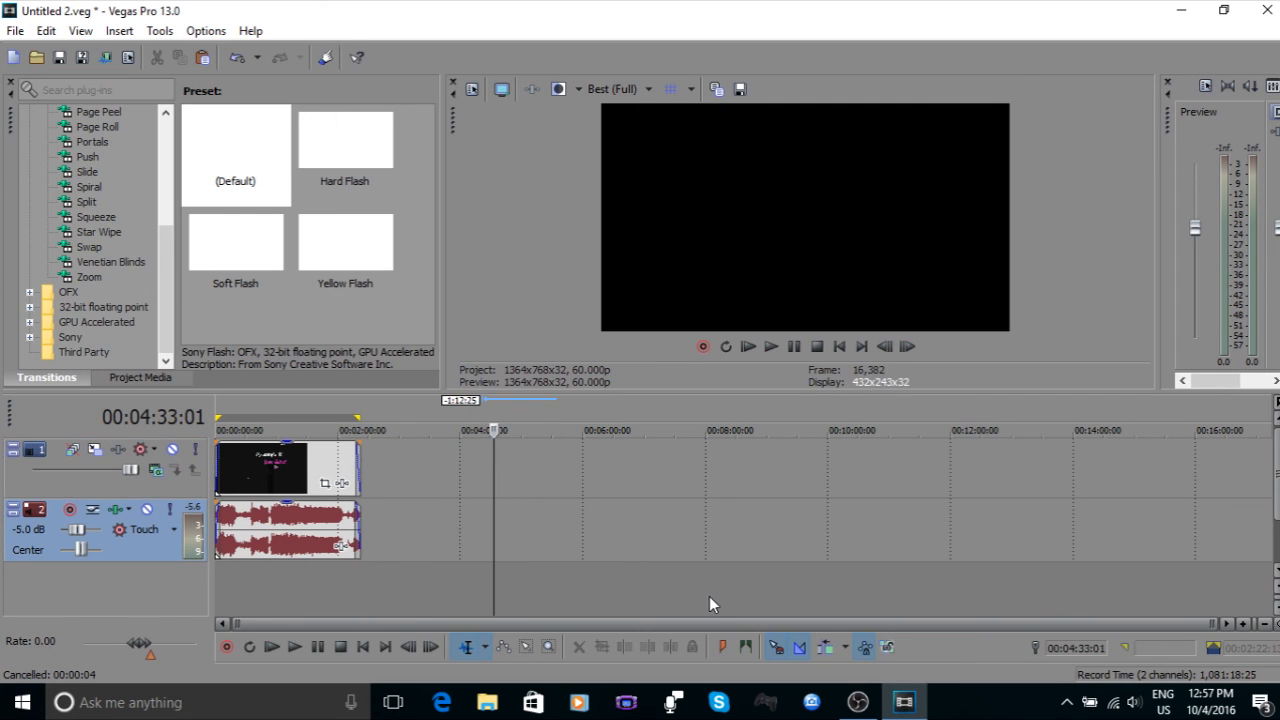
left_click(584, 535)
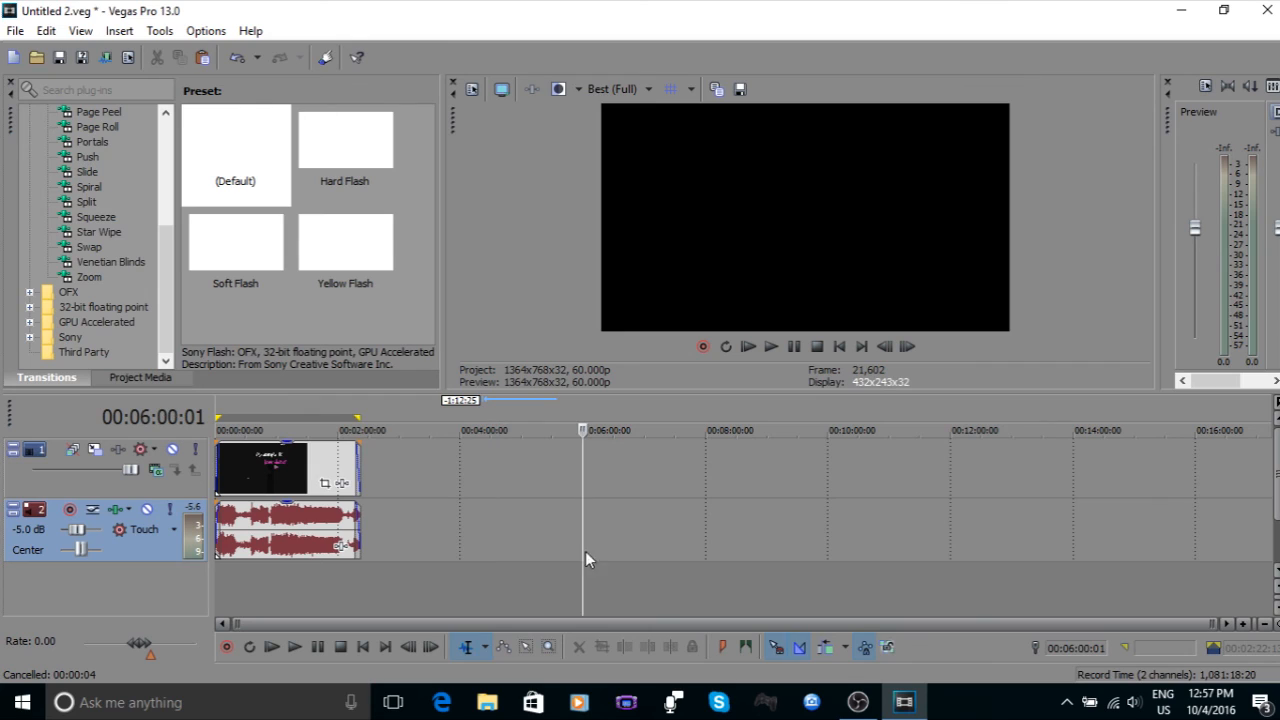
left_click(548, 530)
left_click(742, 526)
left_click(650, 526)
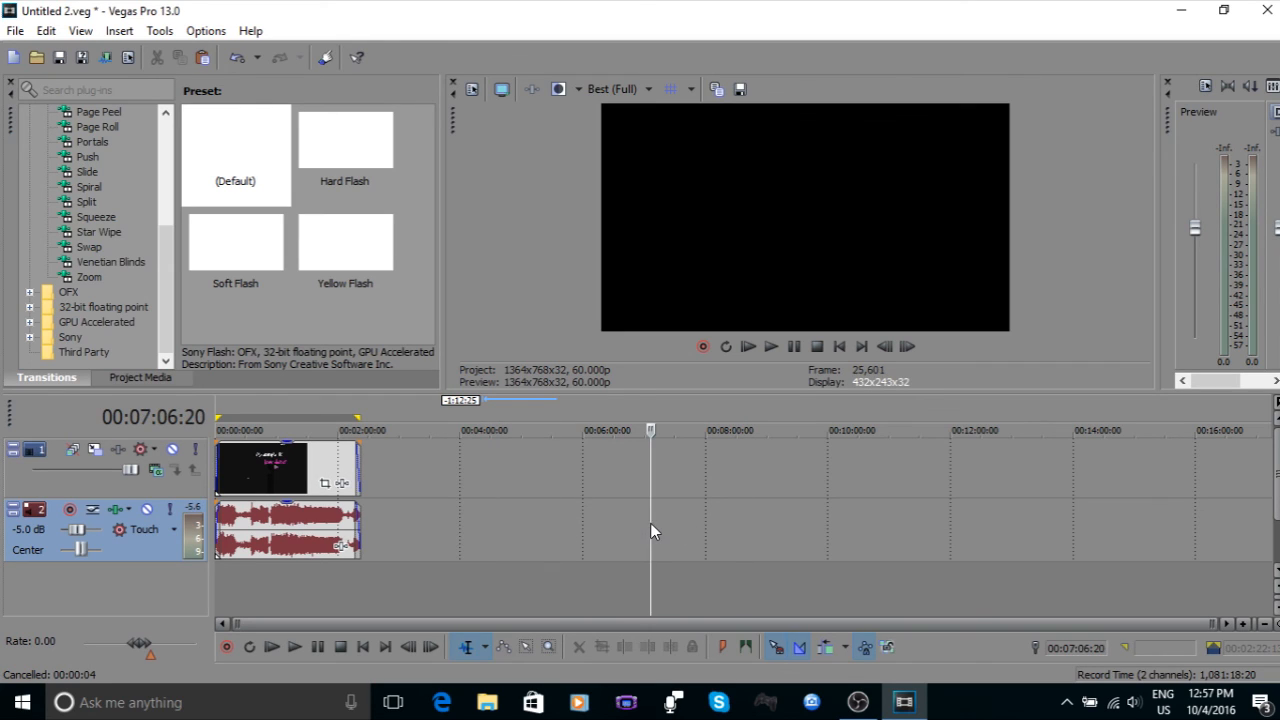
left_click(628, 525)
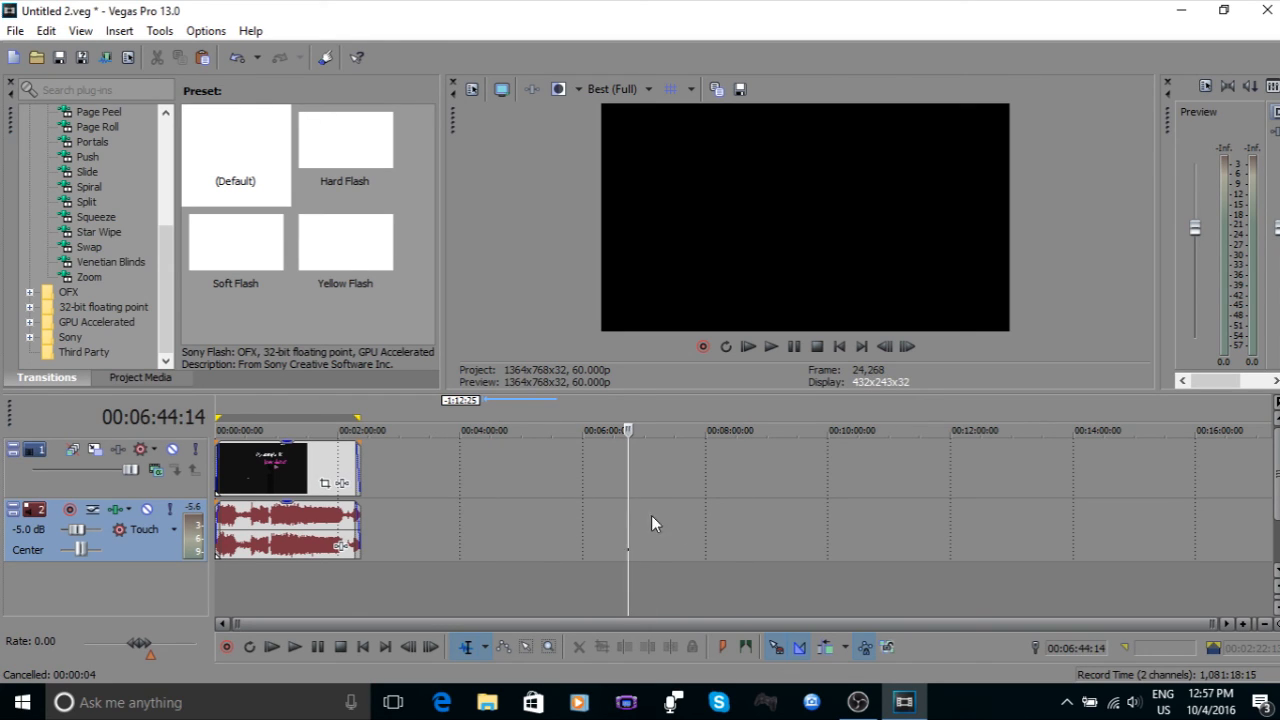
left_click(682, 505)
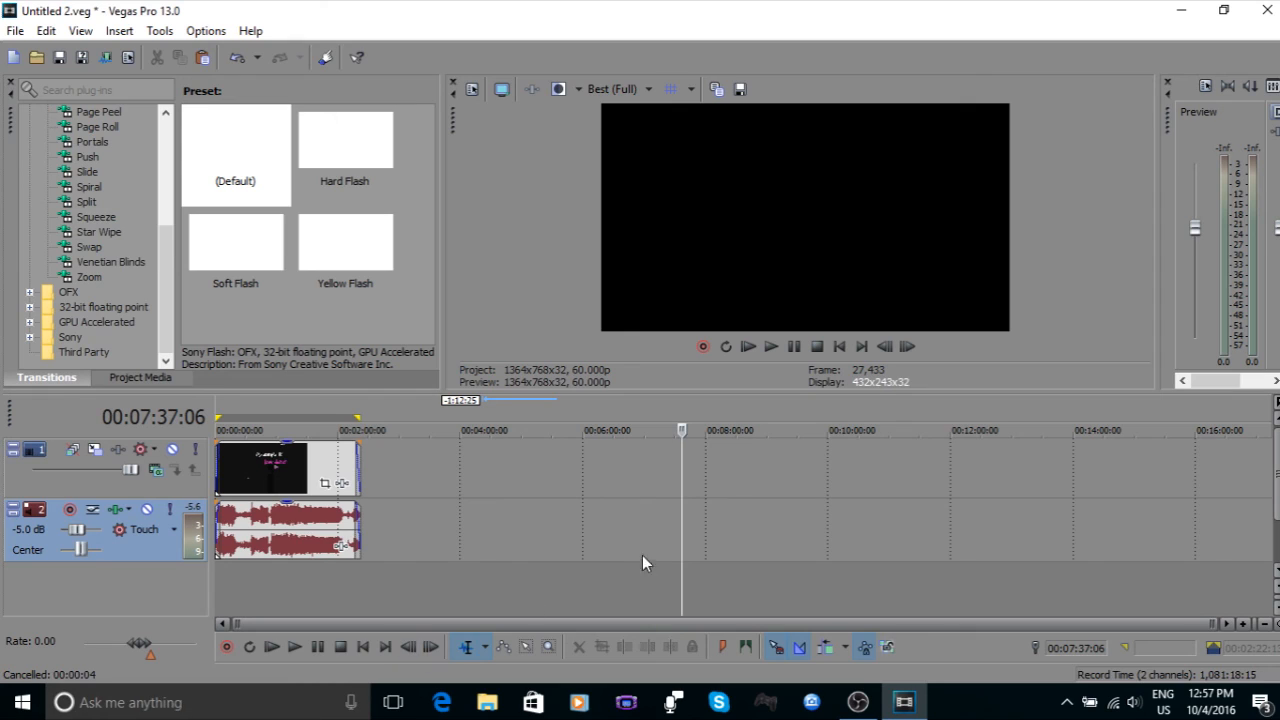
left_click(399, 505)
left_click(503, 506)
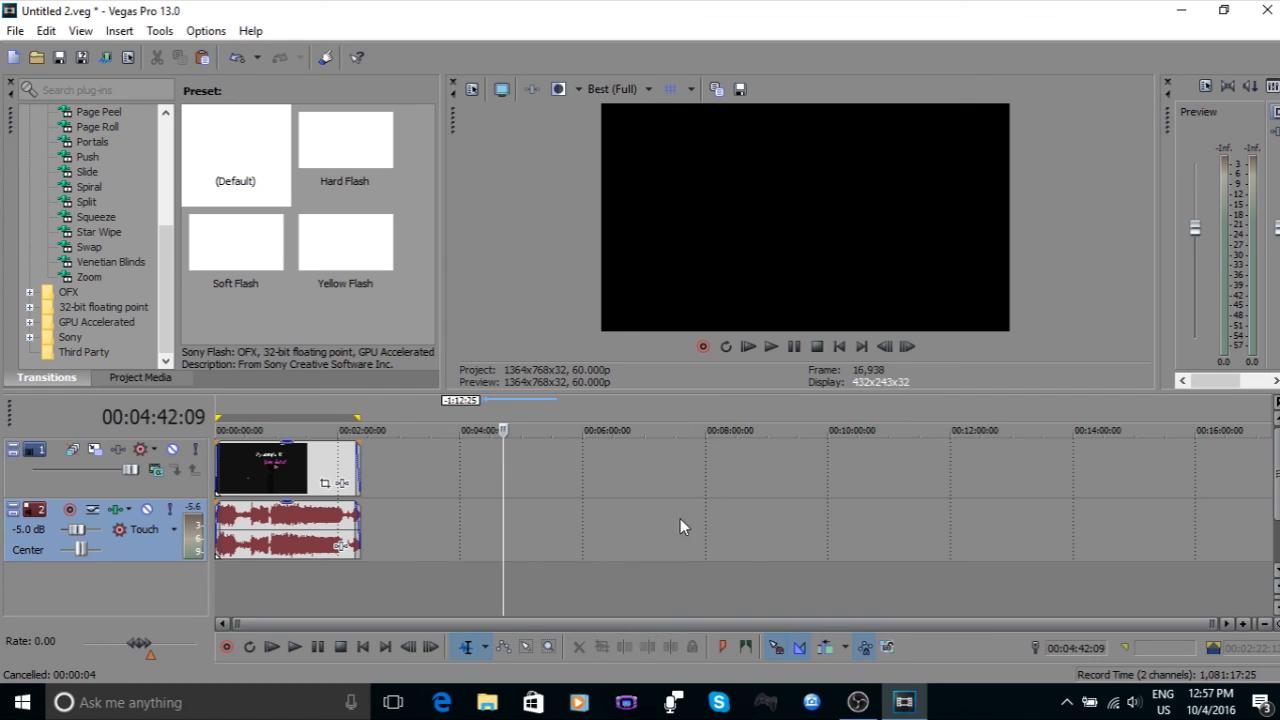
left_click(631, 475)
left_click(522, 482)
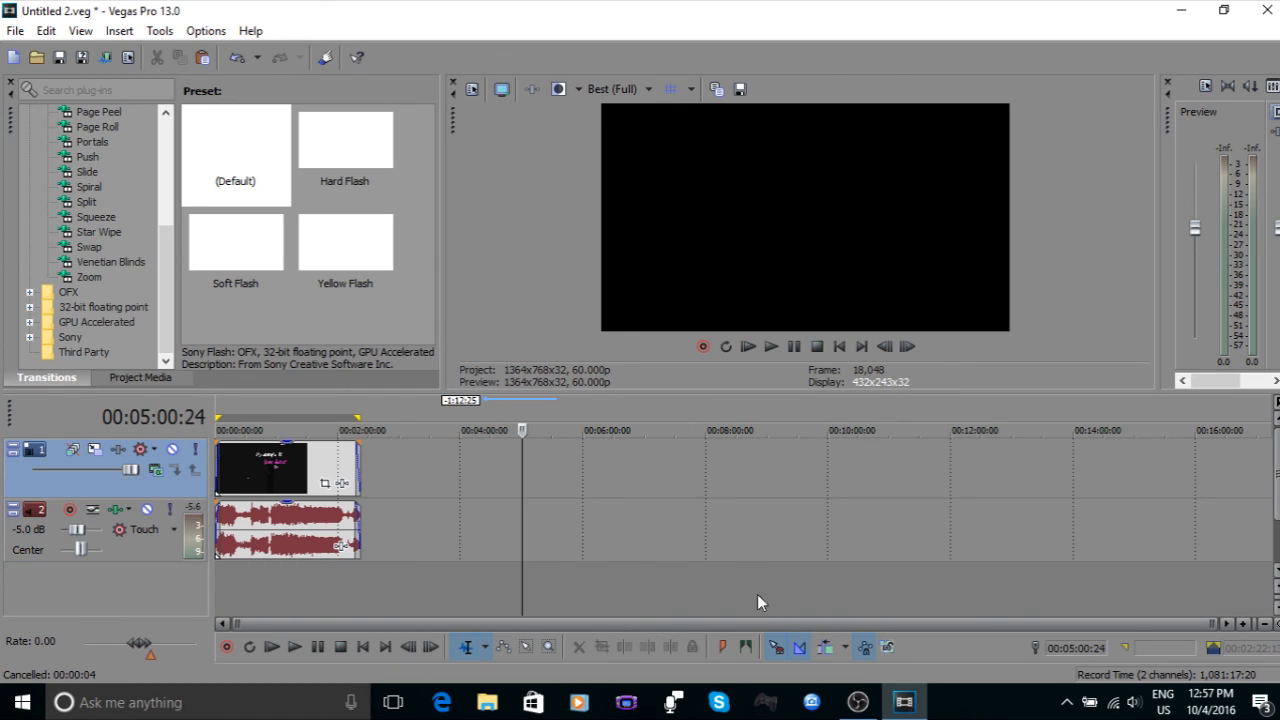
Step: Switch to the OBS recording window
left_click(858, 700)
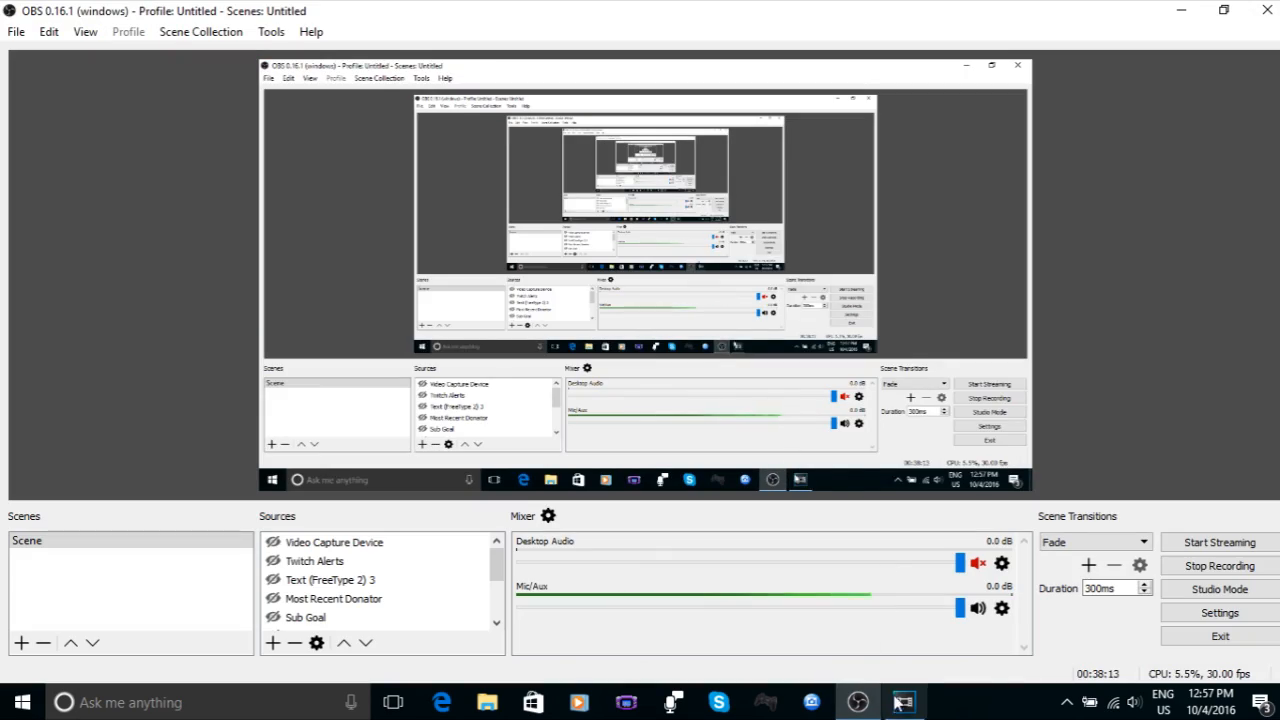